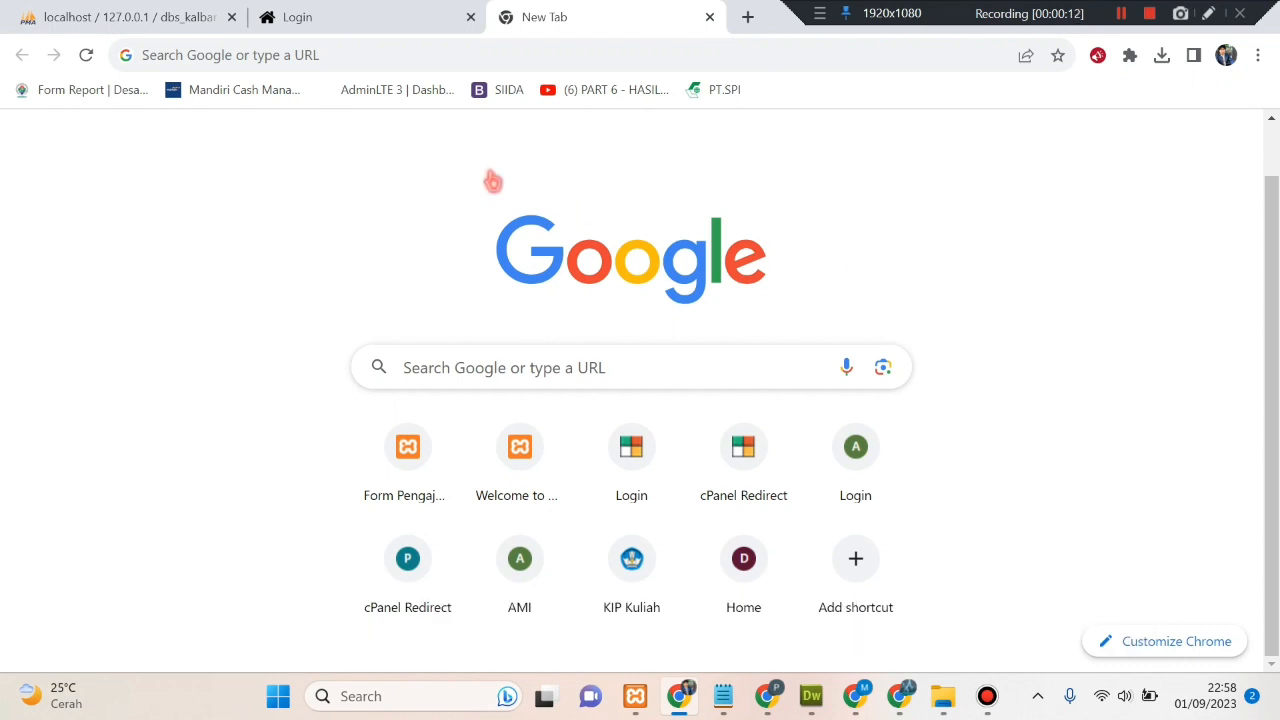
# - Go to e-dalproperkim.net/registrasi in Chrome using the address-bar suggestion
pyautogui.click(344, 52)
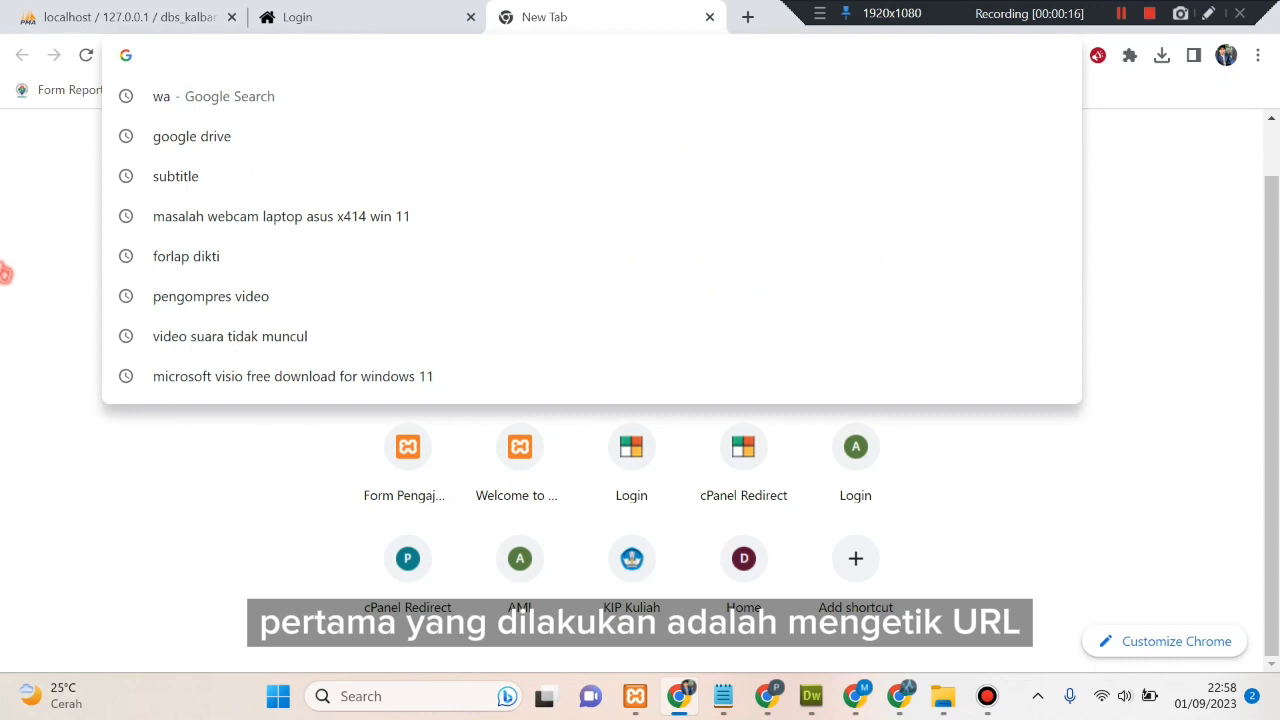
pyautogui.write('e')
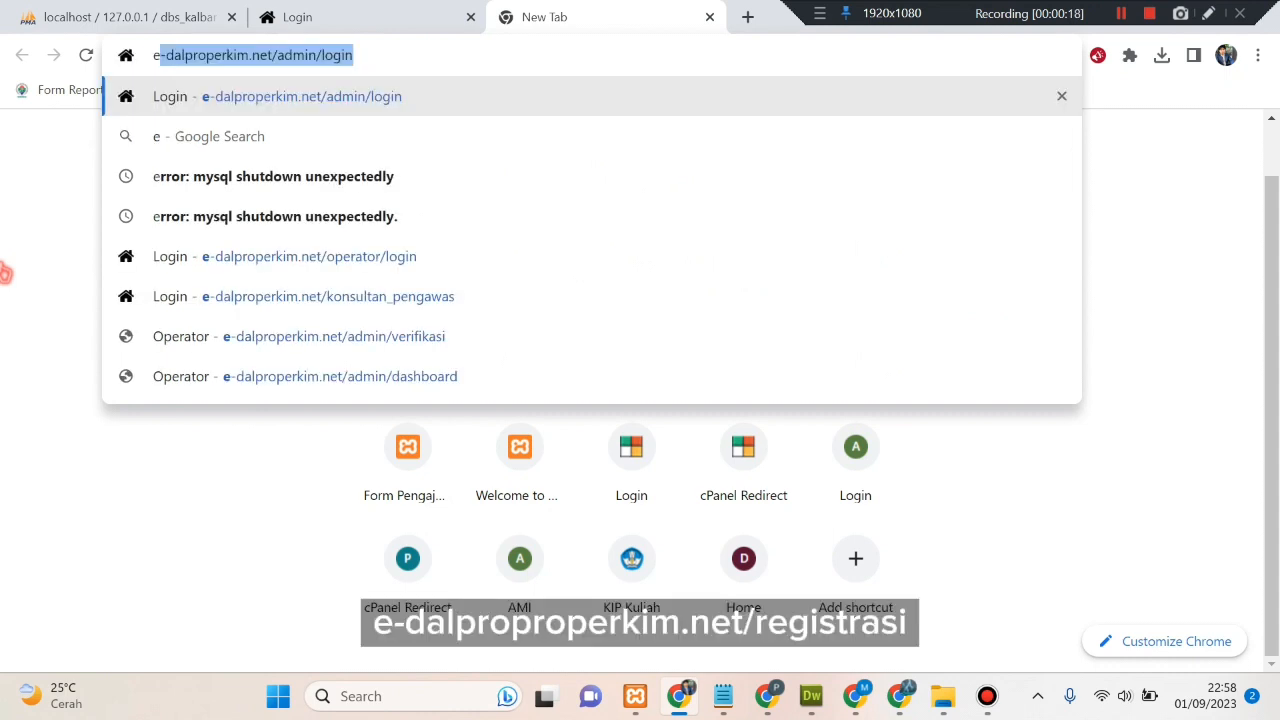
pyautogui.press('Right')
pyautogui.press('BackSpace')
pyautogui.press('BackSpace')
pyautogui.press('BackSpace')
pyautogui.press('BackSpace')
pyautogui.press('BackSpace')
pyautogui.press('BackSpace')
pyautogui.press('BackSpace')
pyautogui.press('BackSpace')
pyautogui.press('BackSpace')
pyautogui.press('BackSpace')
pyautogui.press('BackSpace')
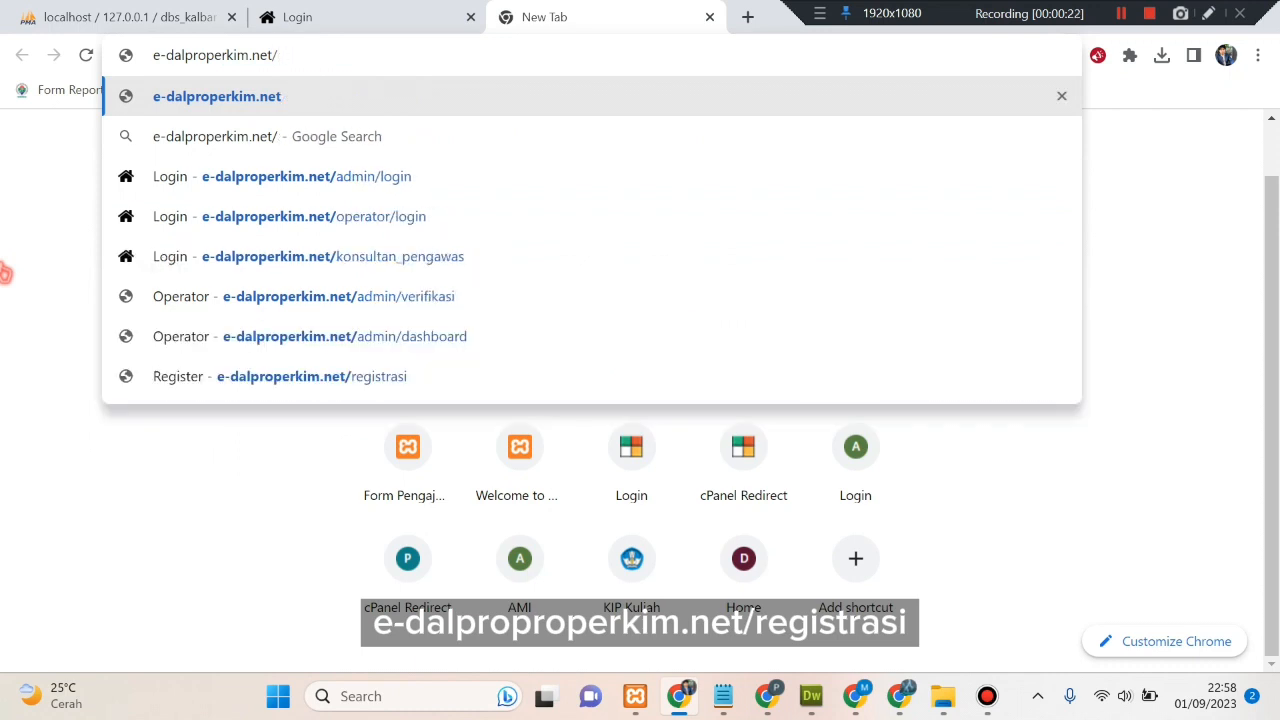
pyautogui.write('re')
pyautogui.press('Return')
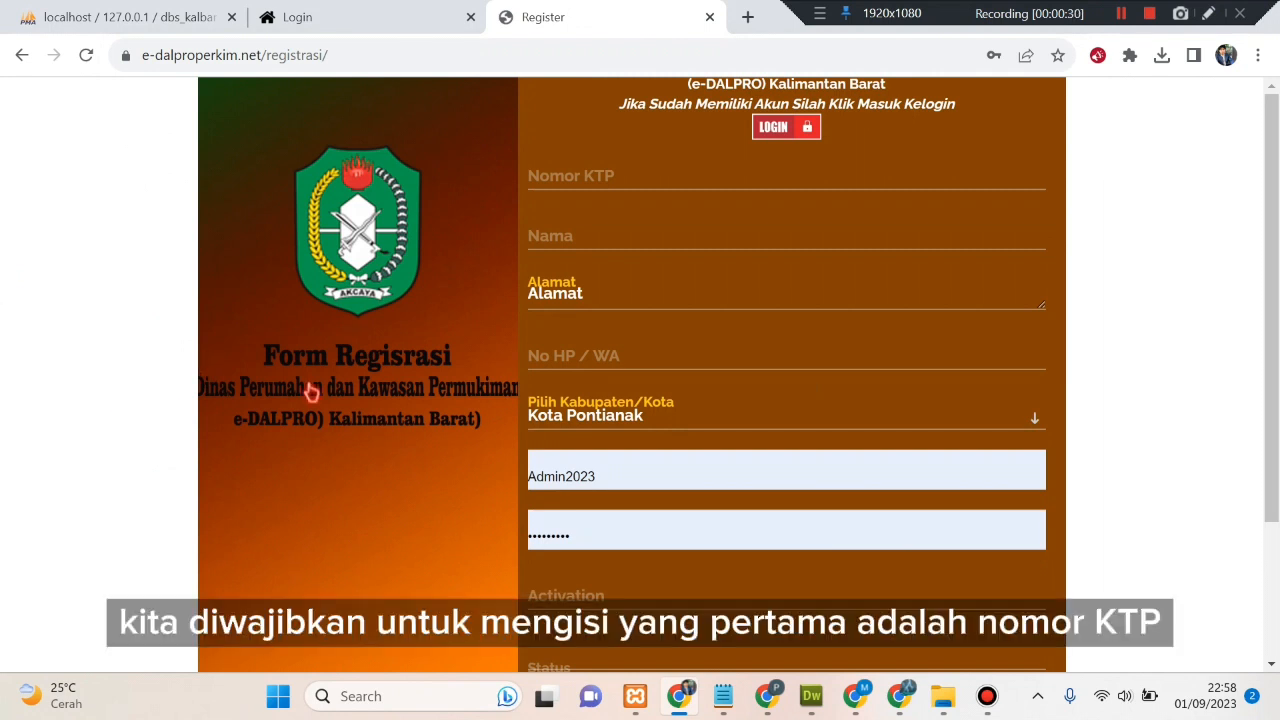
# - Autofill Nomor KTP with a saved ID number and keep Kabupaten/Kota as Kota Pontianak
pyautogui.click(631, 178)
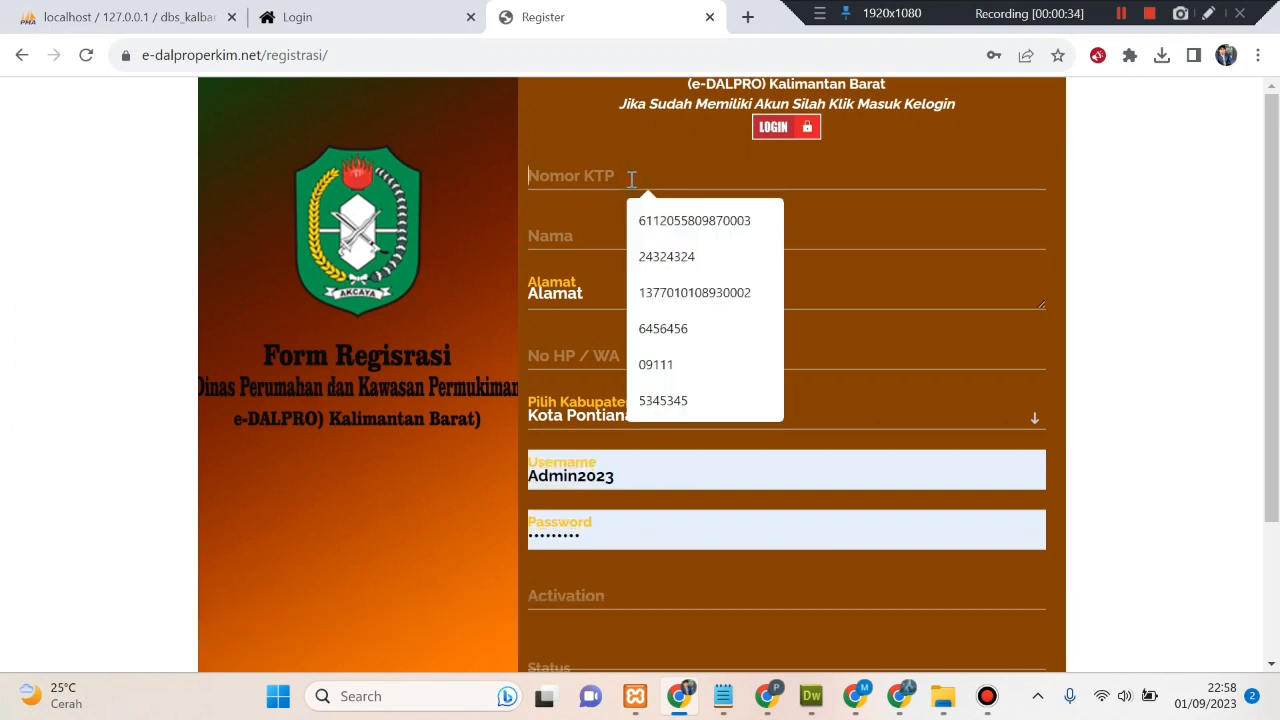
pyautogui.click(647, 216)
pyautogui.click(680, 238)
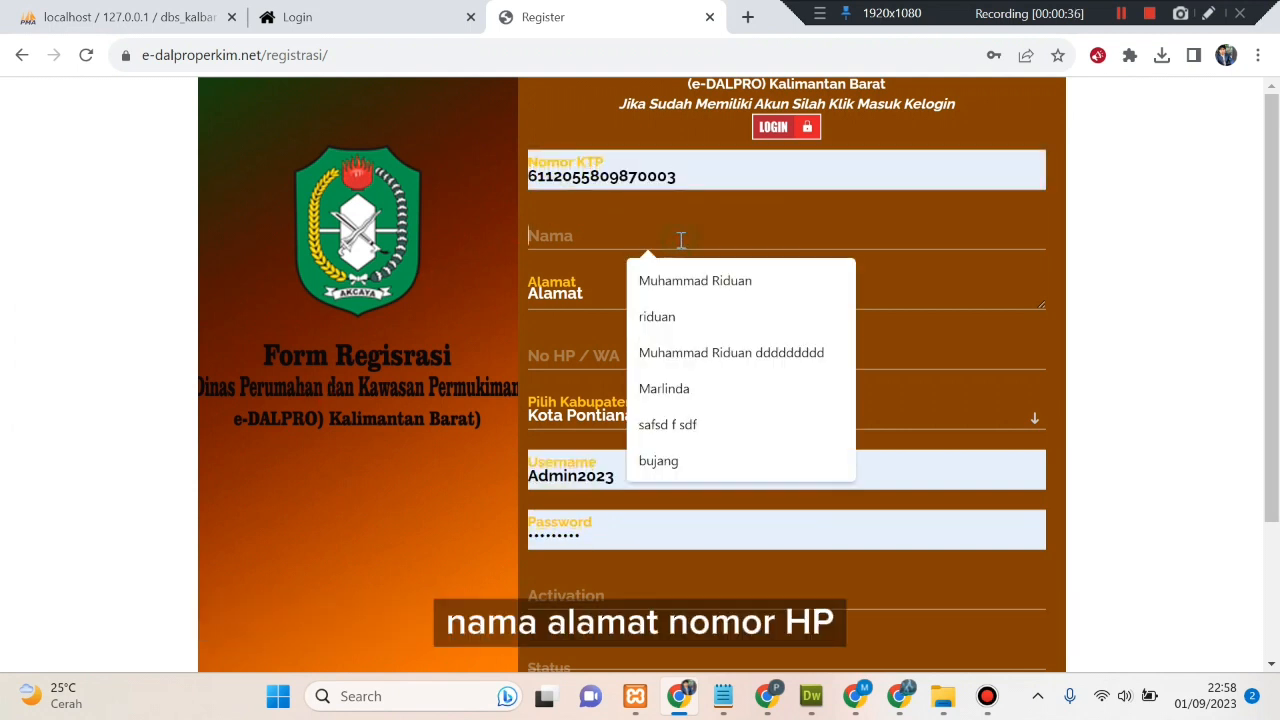
pyautogui.click(1013, 304)
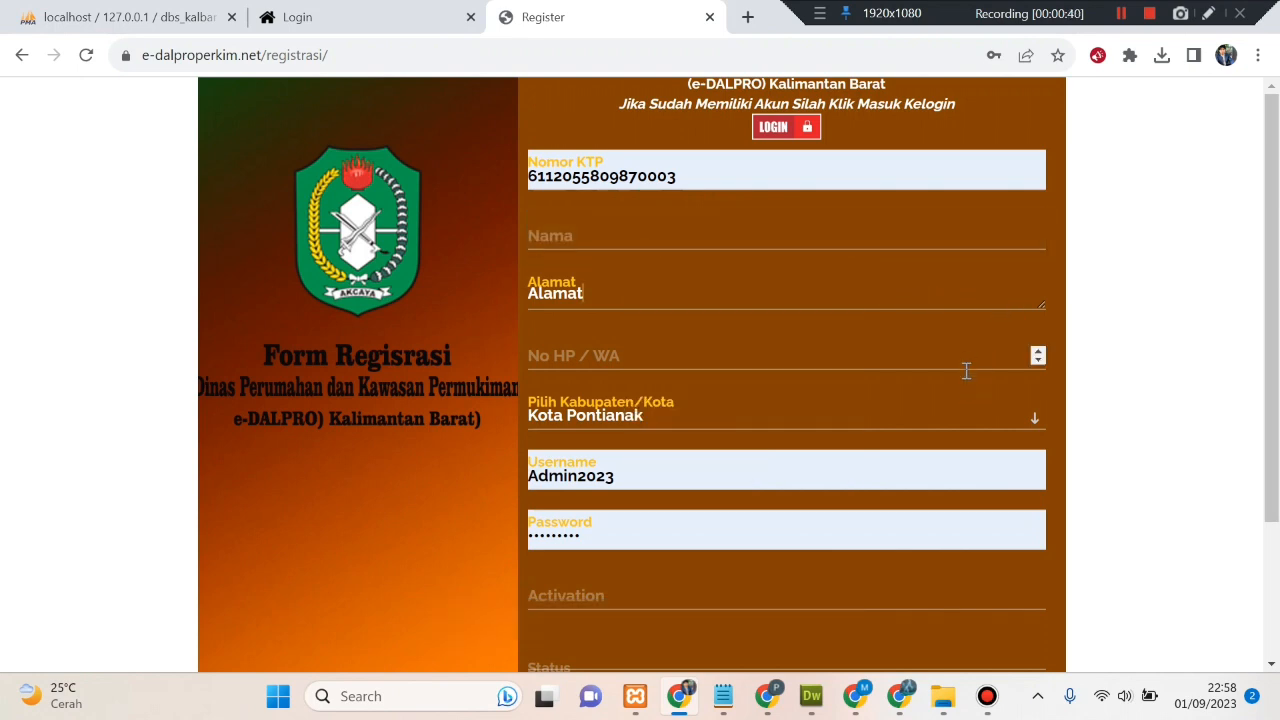
pyautogui.click(956, 421)
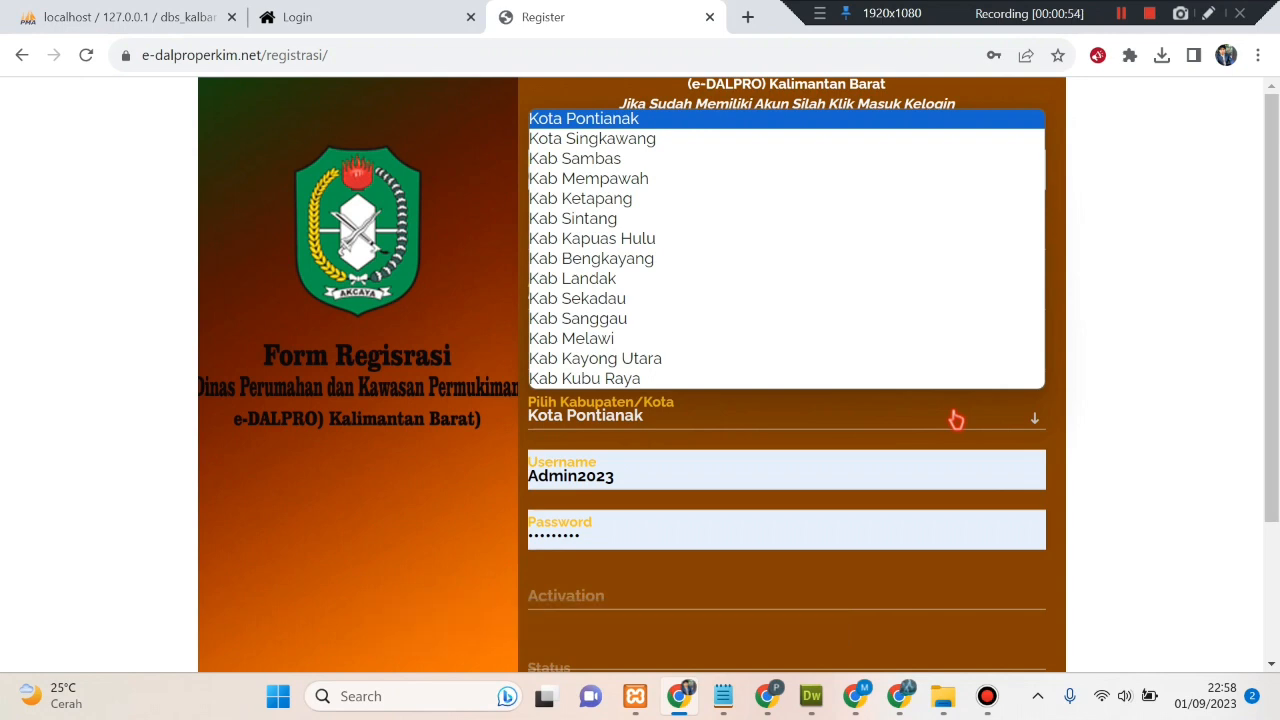
pyautogui.click(956, 420)
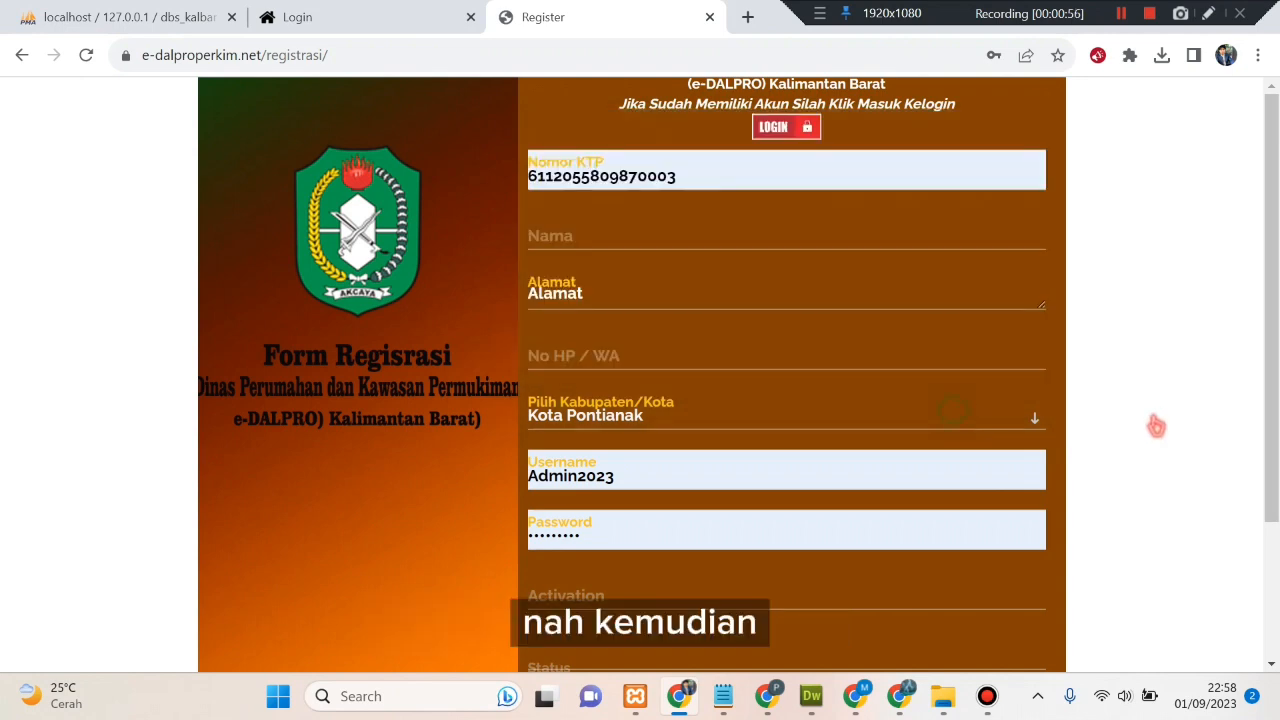
# - Clear the autofilled Username and Password fields
pyautogui.scroll(-3, 1154, 423)
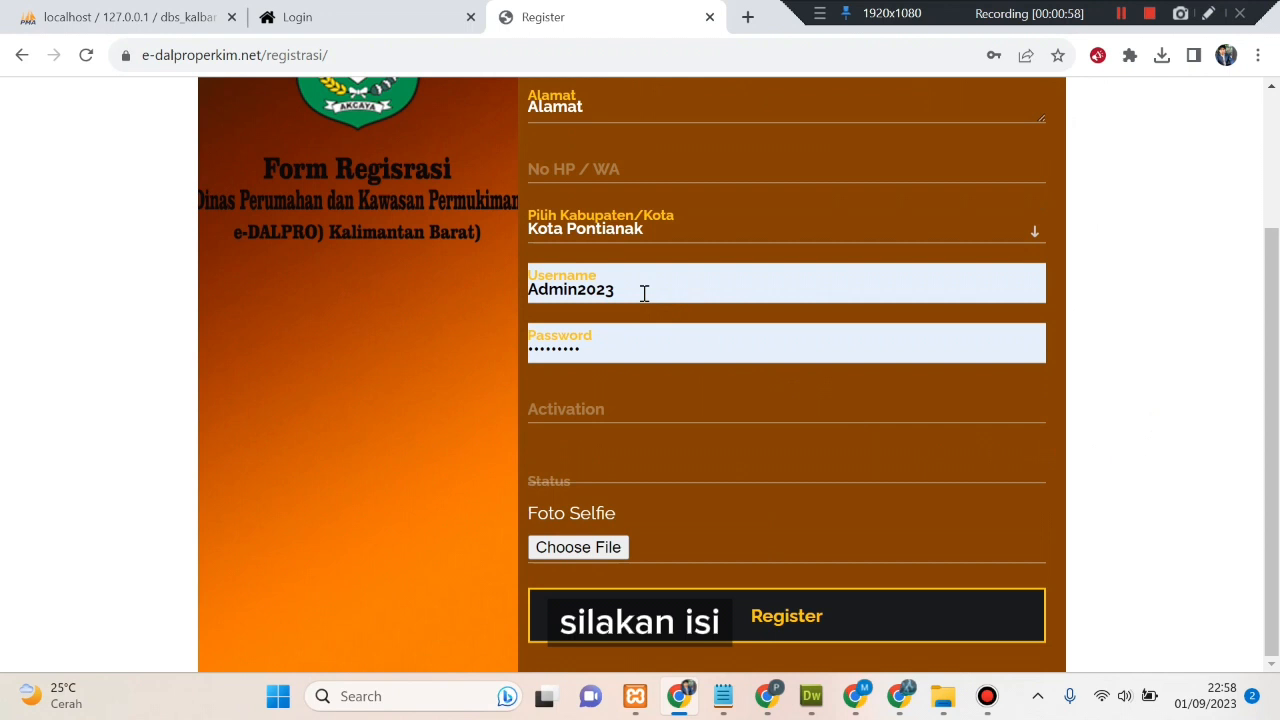
pyautogui.click(644, 291)
pyautogui.moveTo(644, 291); pyautogui.dragTo(530, 291)
pyautogui.press('BackSpace')
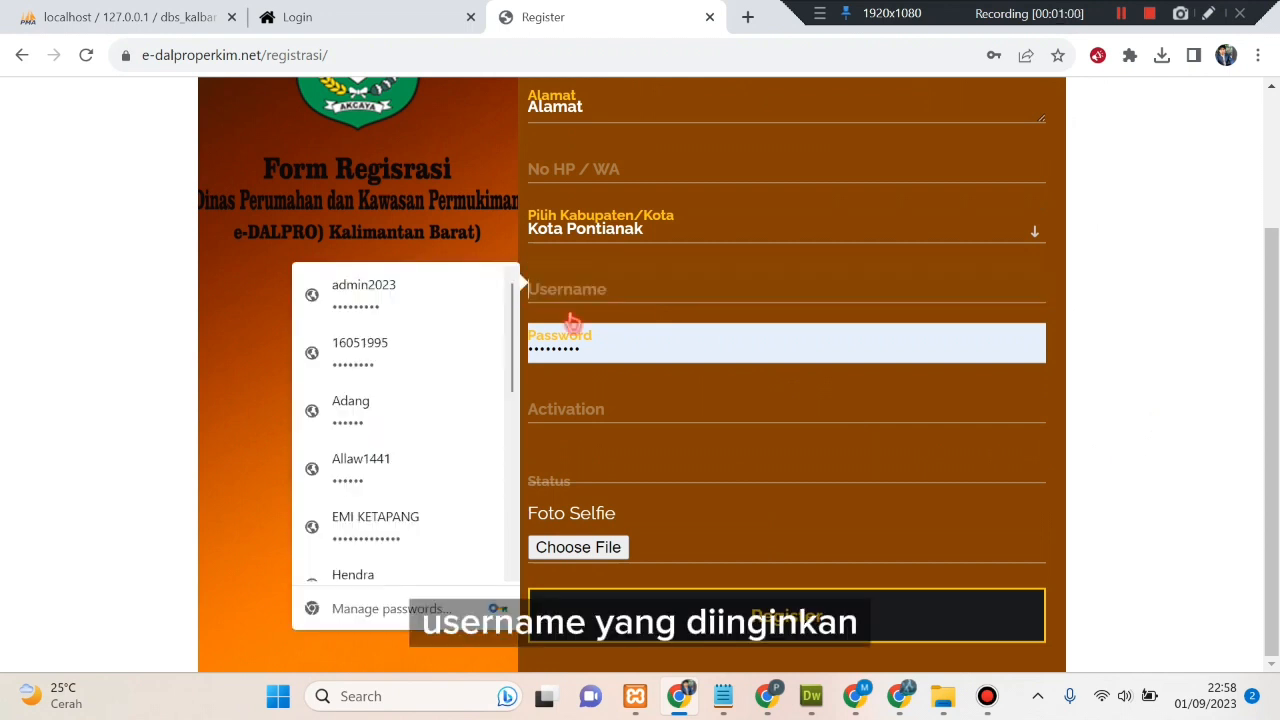
pyautogui.click(600, 349)
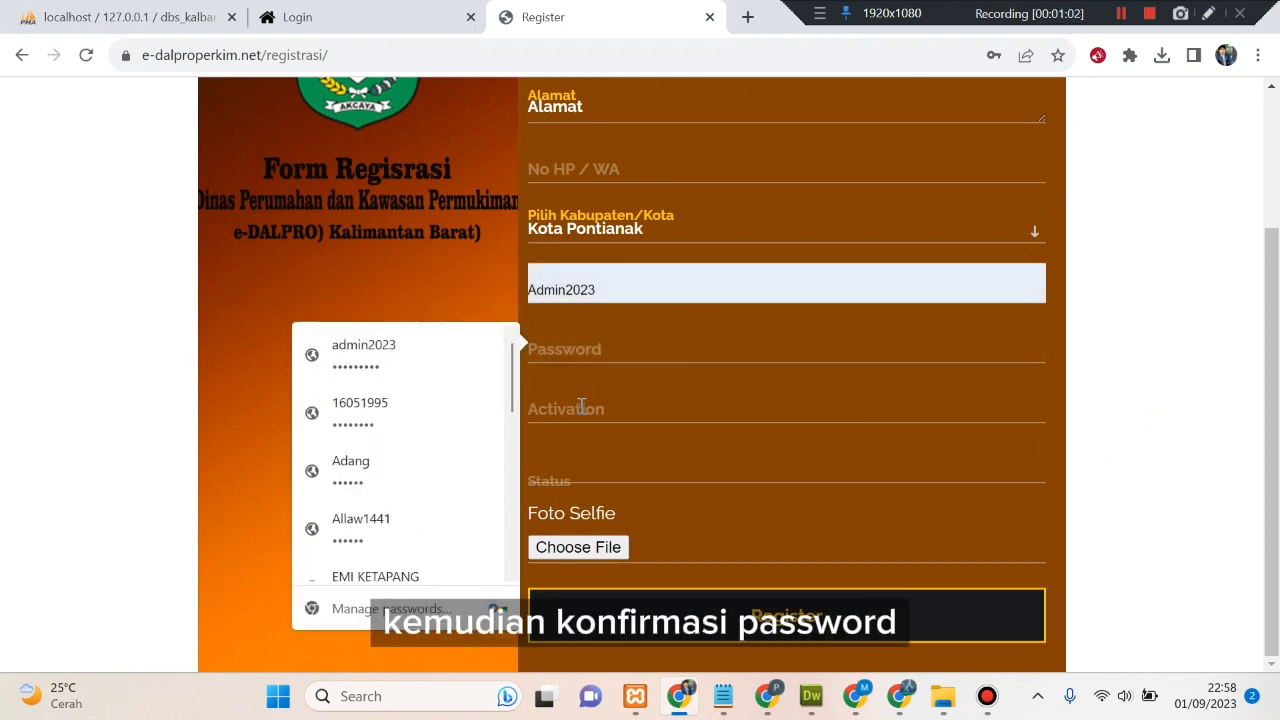
# - Set Status to Admin Penyedia and submit the registration form with Register
pyautogui.click(558, 481)
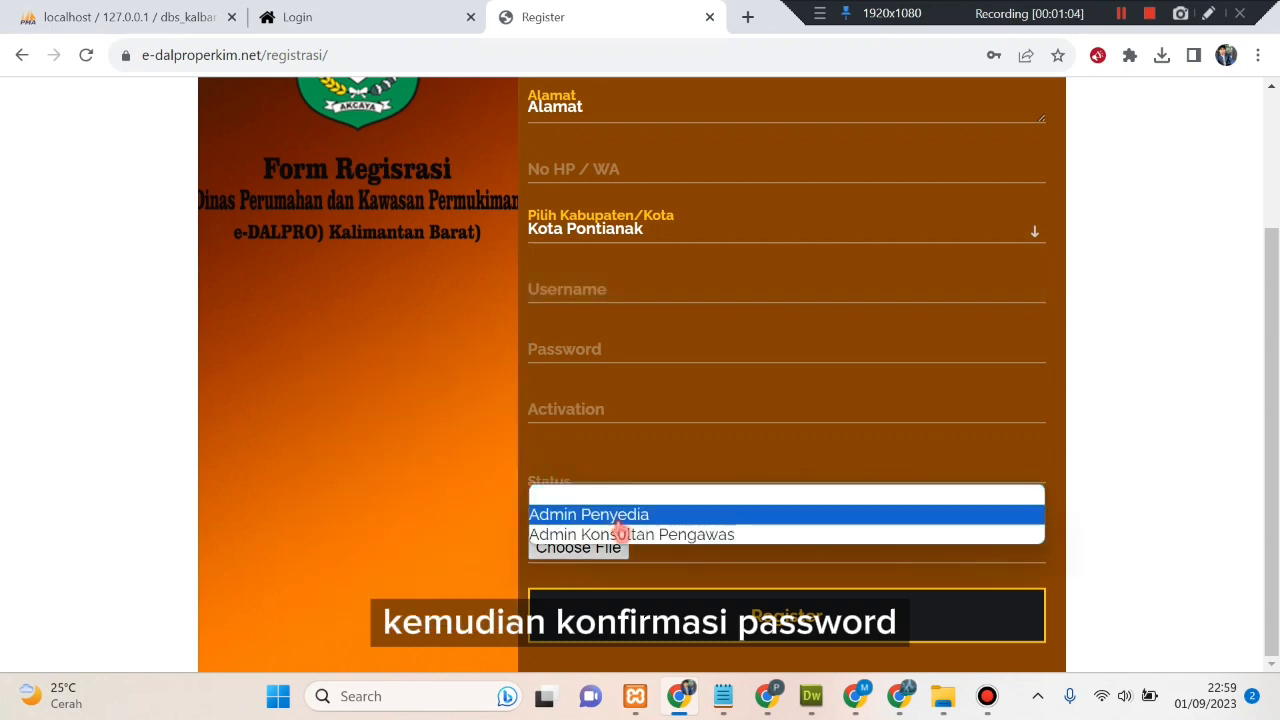
pyautogui.click(617, 518)
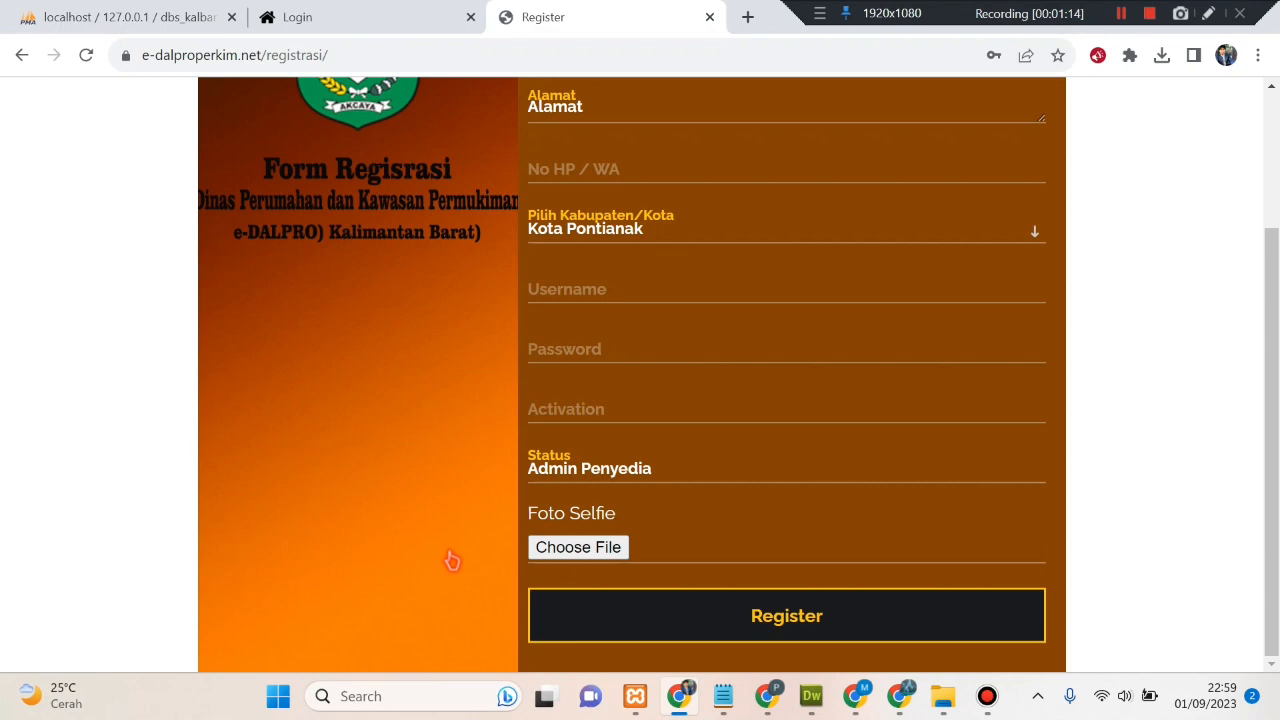
pyautogui.scroll(3, 1186, 446)
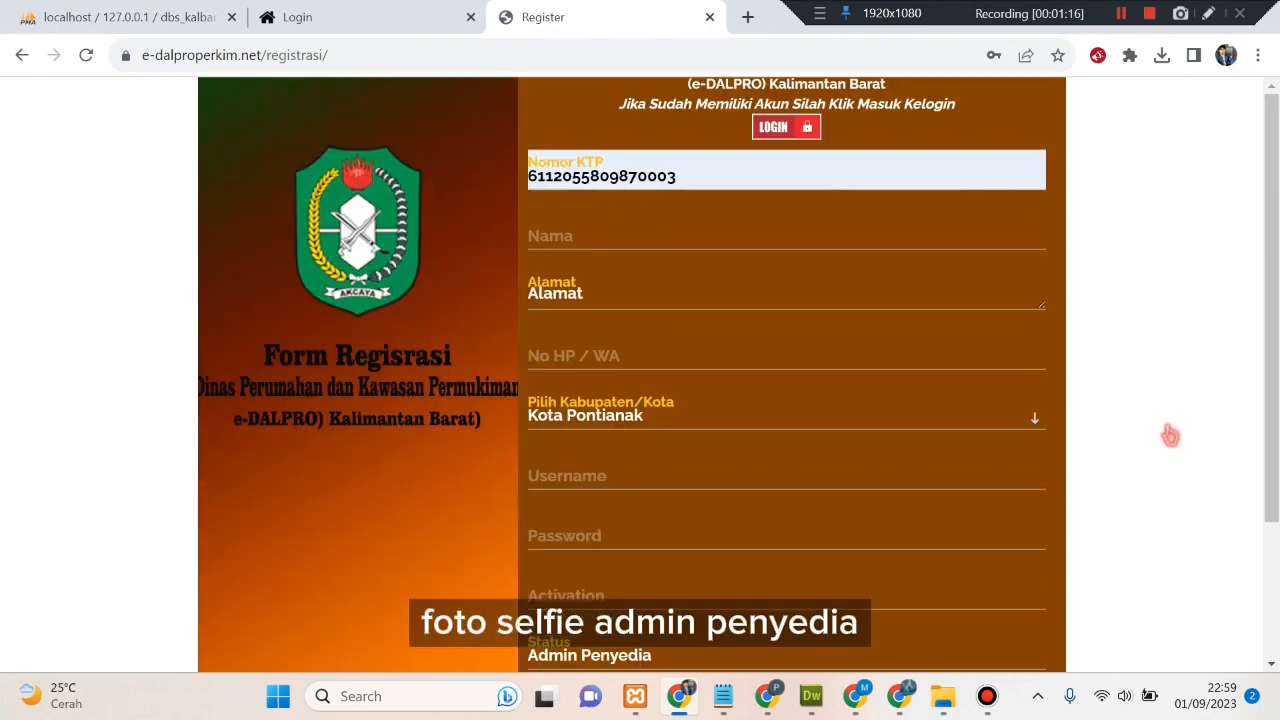
pyautogui.scroll(-2, 1117, 330)
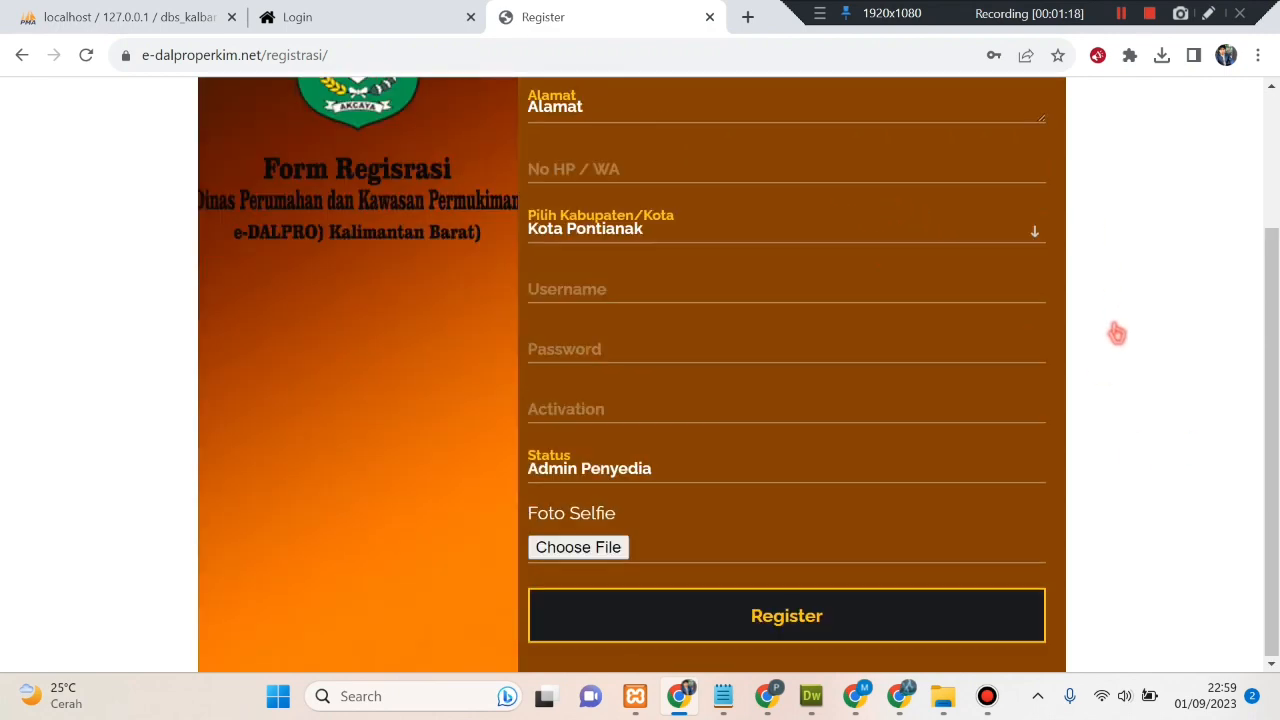
pyautogui.click(800, 624)
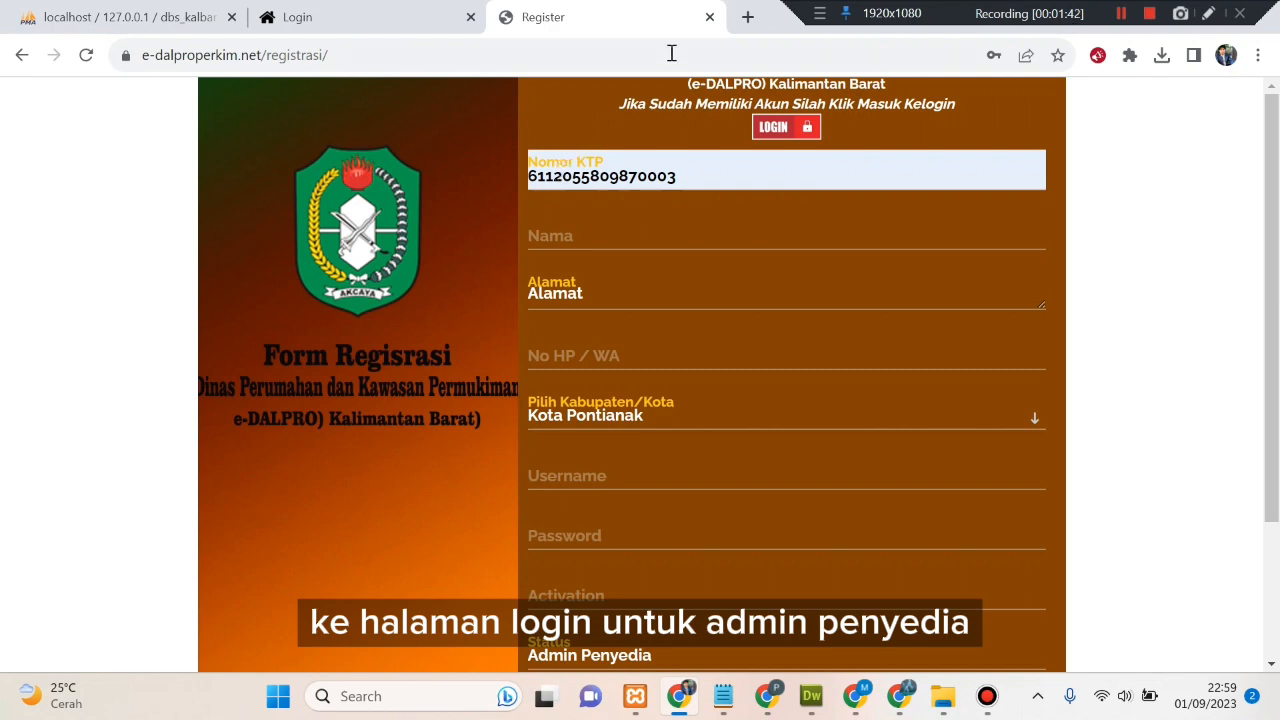
# - Close the registration tab and log in with the saved provider account
pyautogui.click(710, 18)
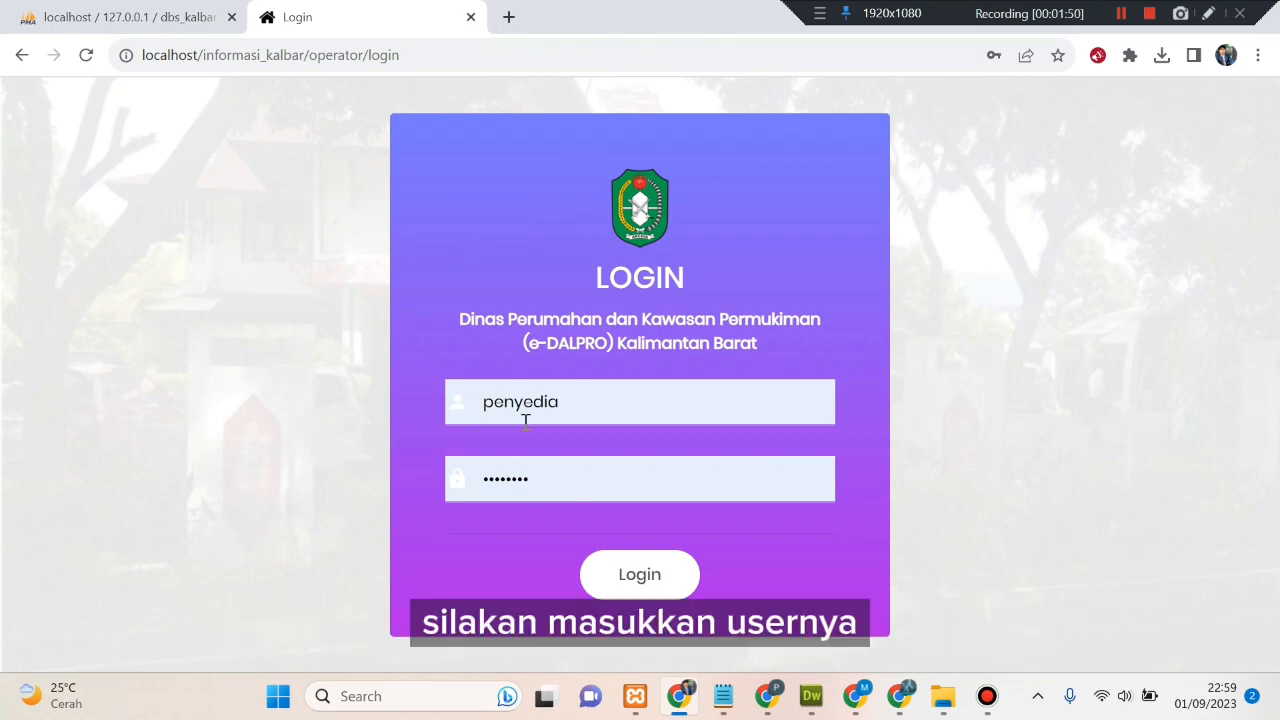
pyautogui.click(582, 417)
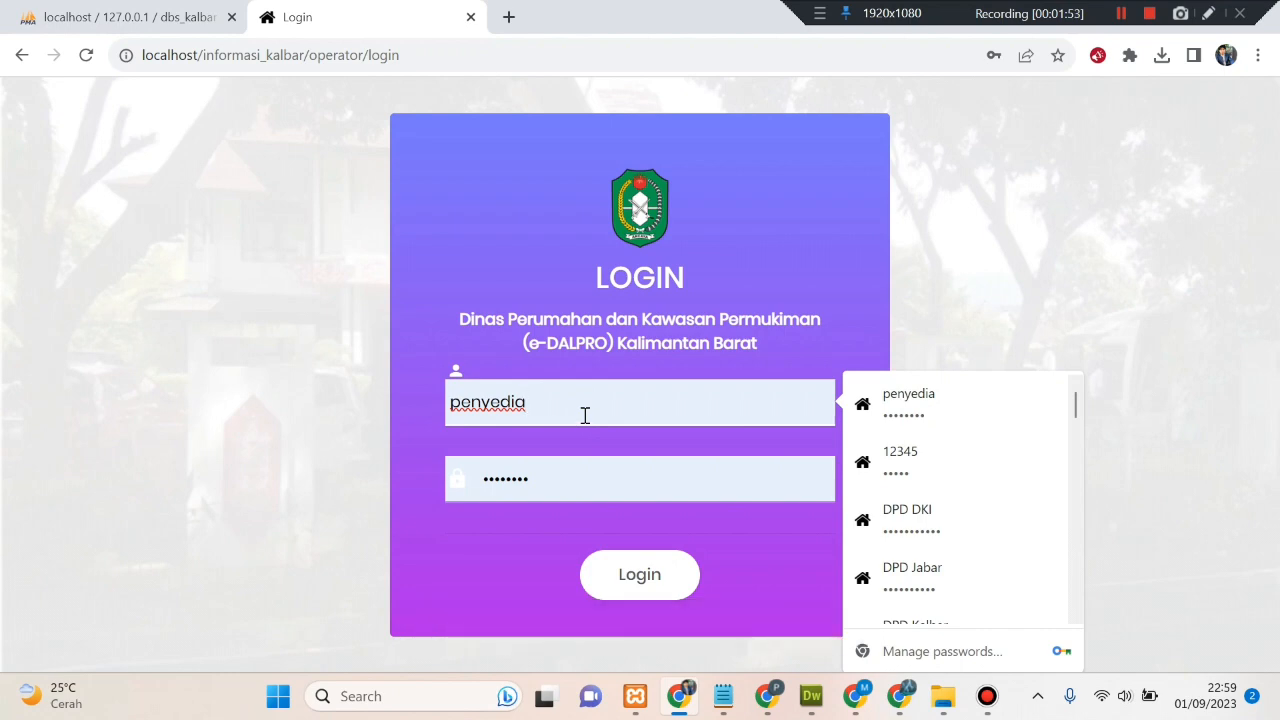
pyautogui.click(584, 415)
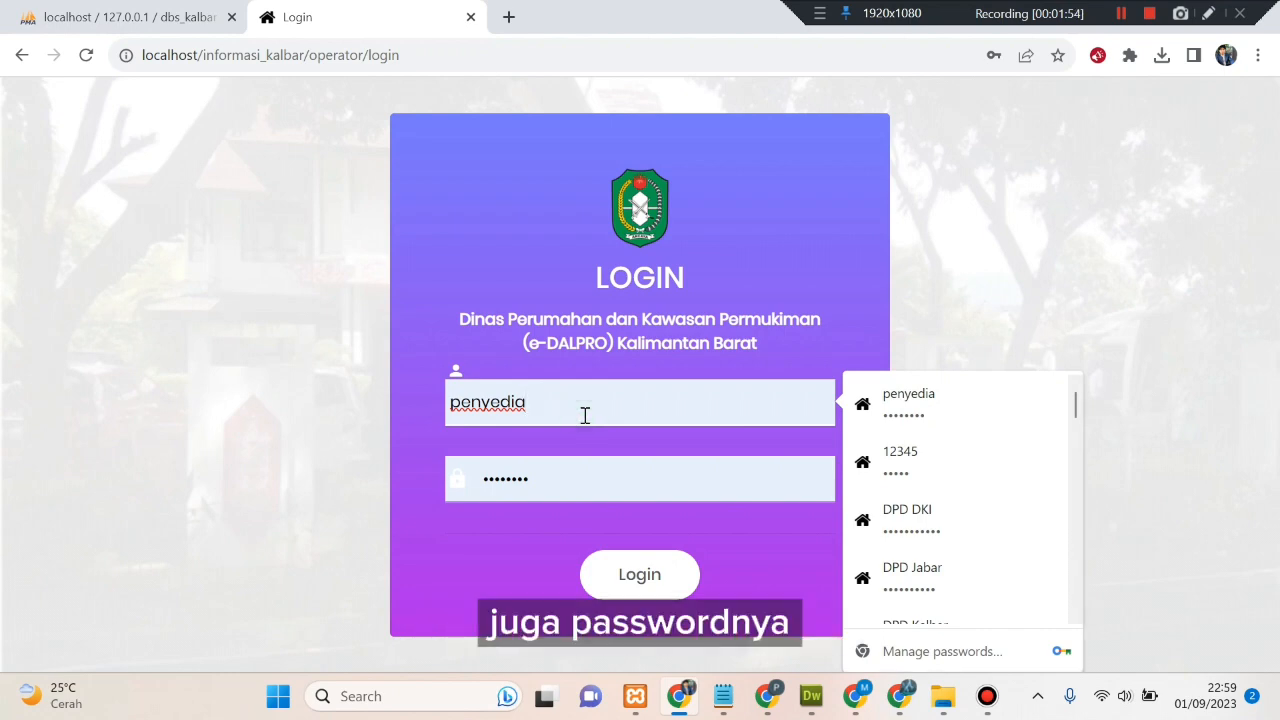
pyautogui.click(585, 413)
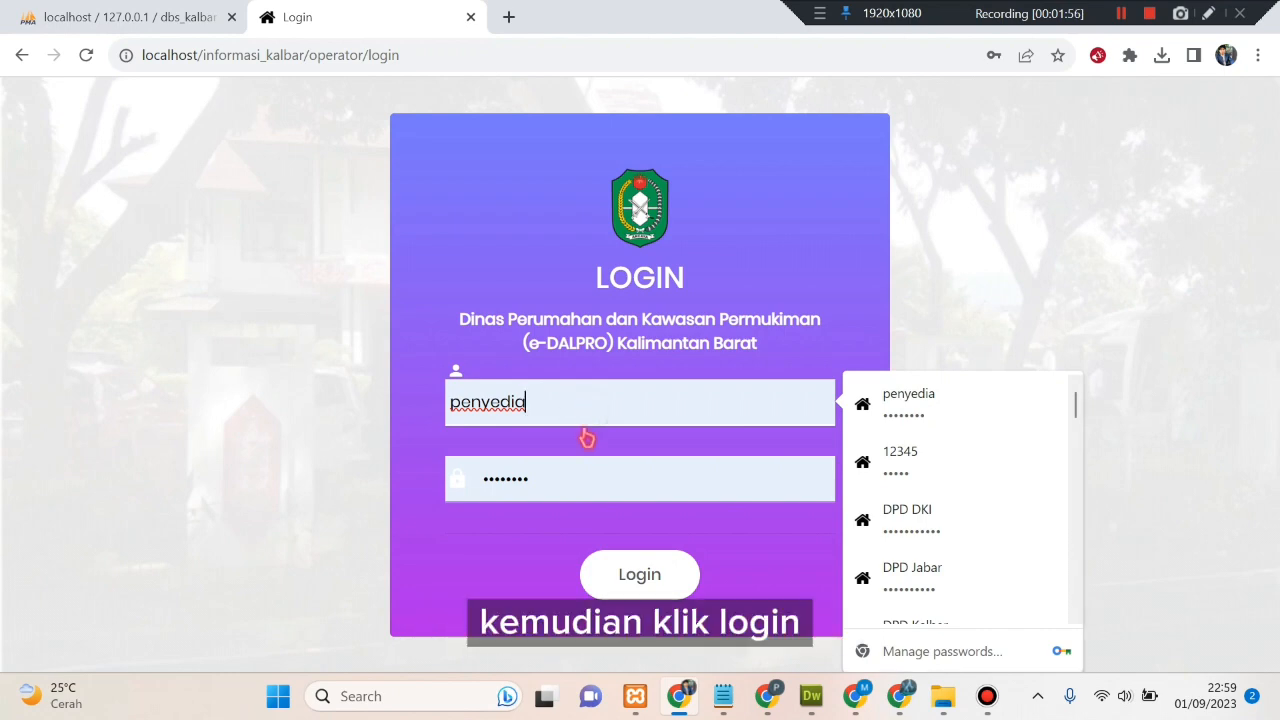
pyautogui.click(572, 479)
pyautogui.click(377, 427)
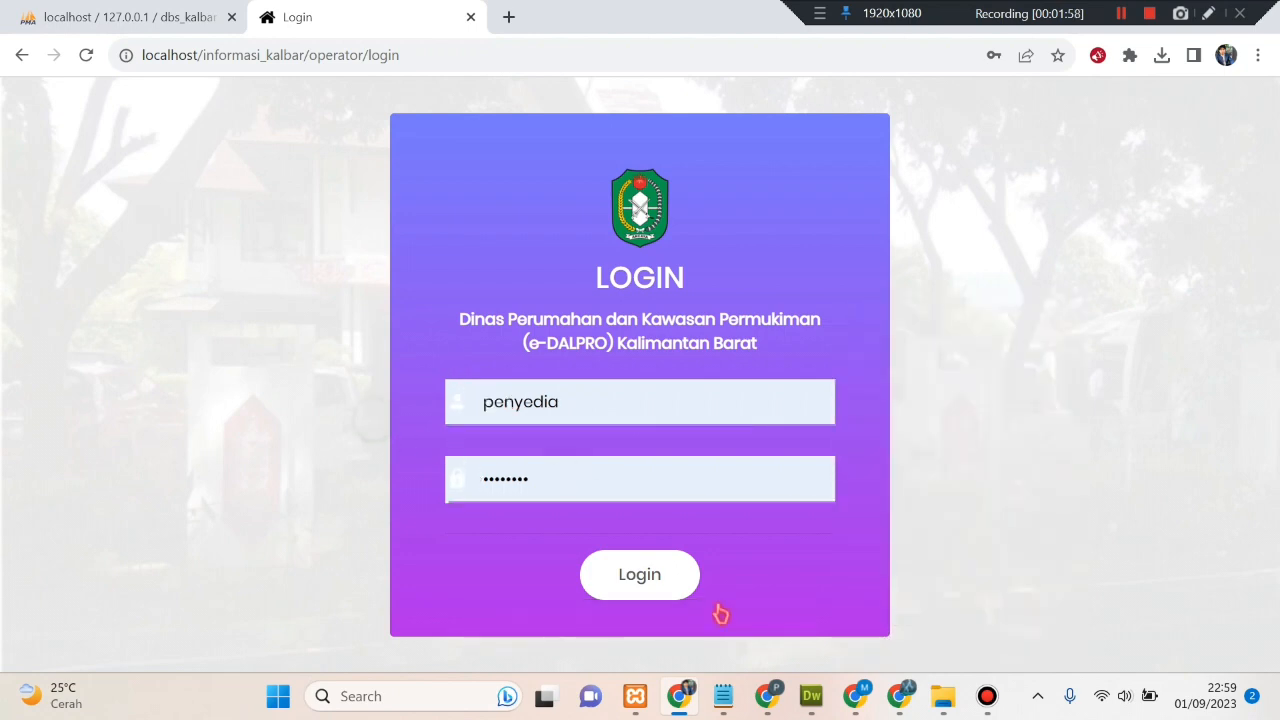
pyautogui.click(655, 594)
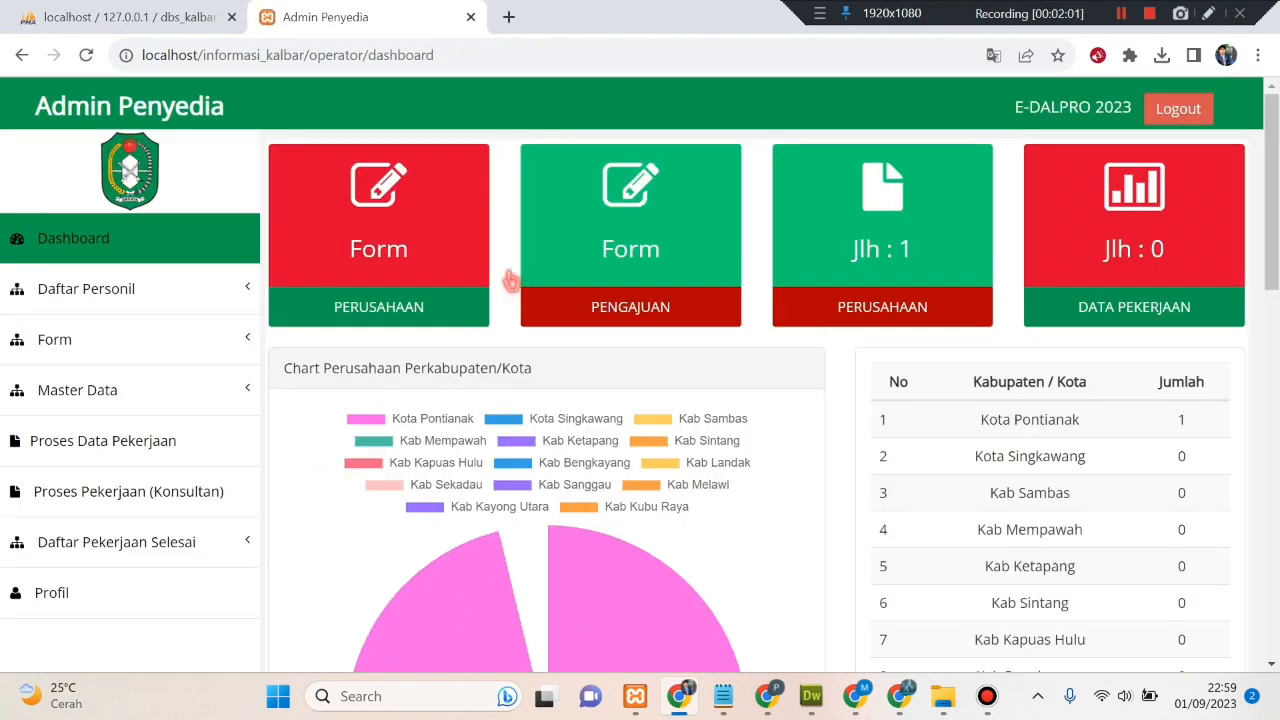
# - Dismiss the password-change warning and expand Daftar Pekerjaan Selesai to show its Pengawas pages
pyautogui.click(812, 328)
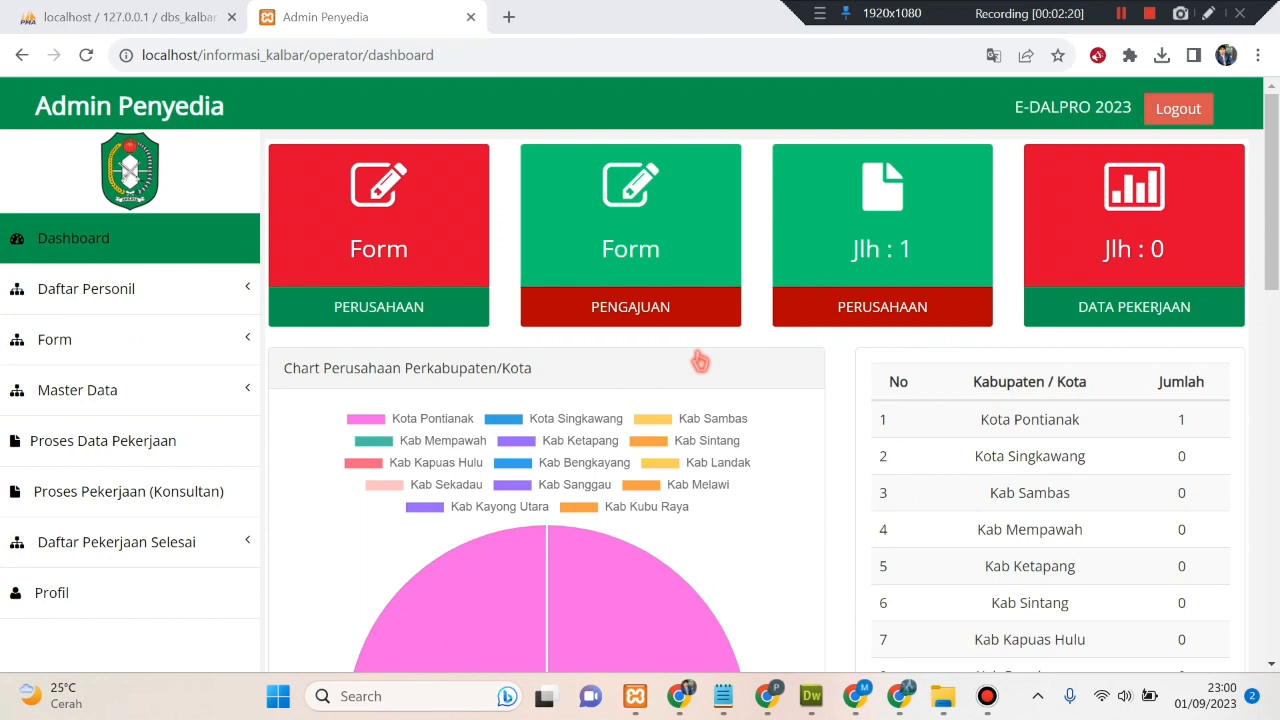
pyautogui.click(233, 295)
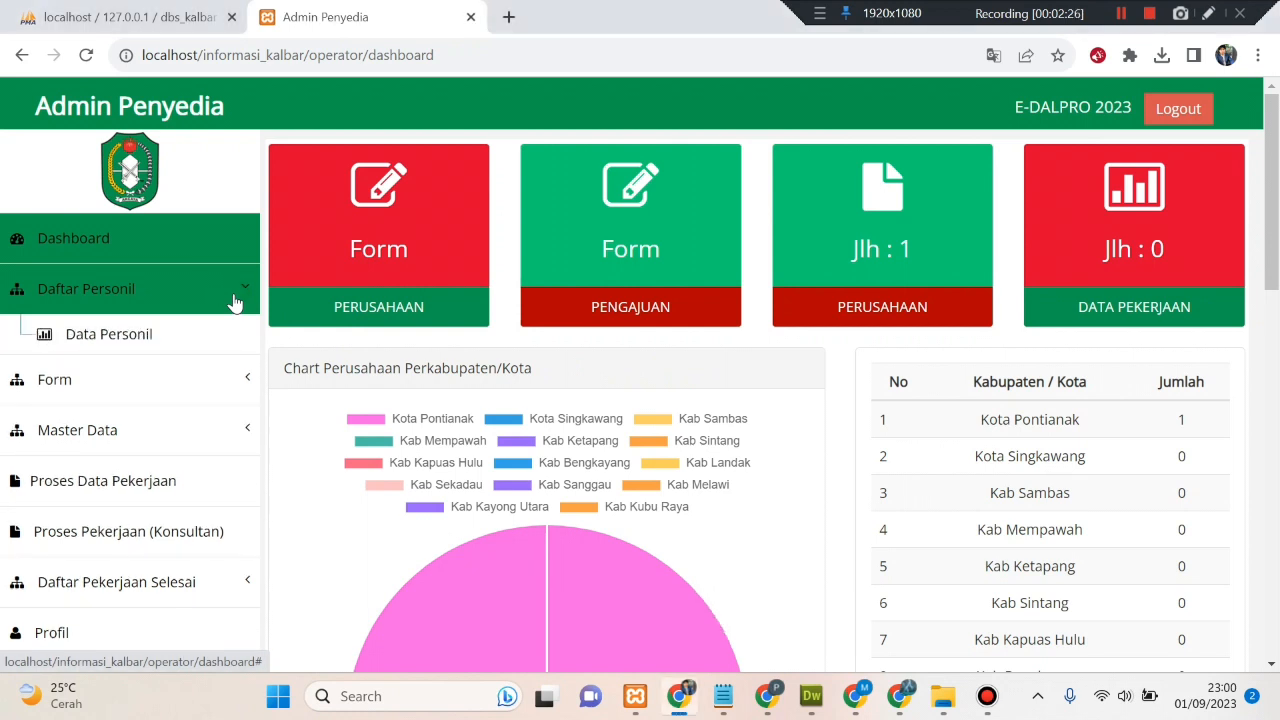
pyautogui.click(239, 362)
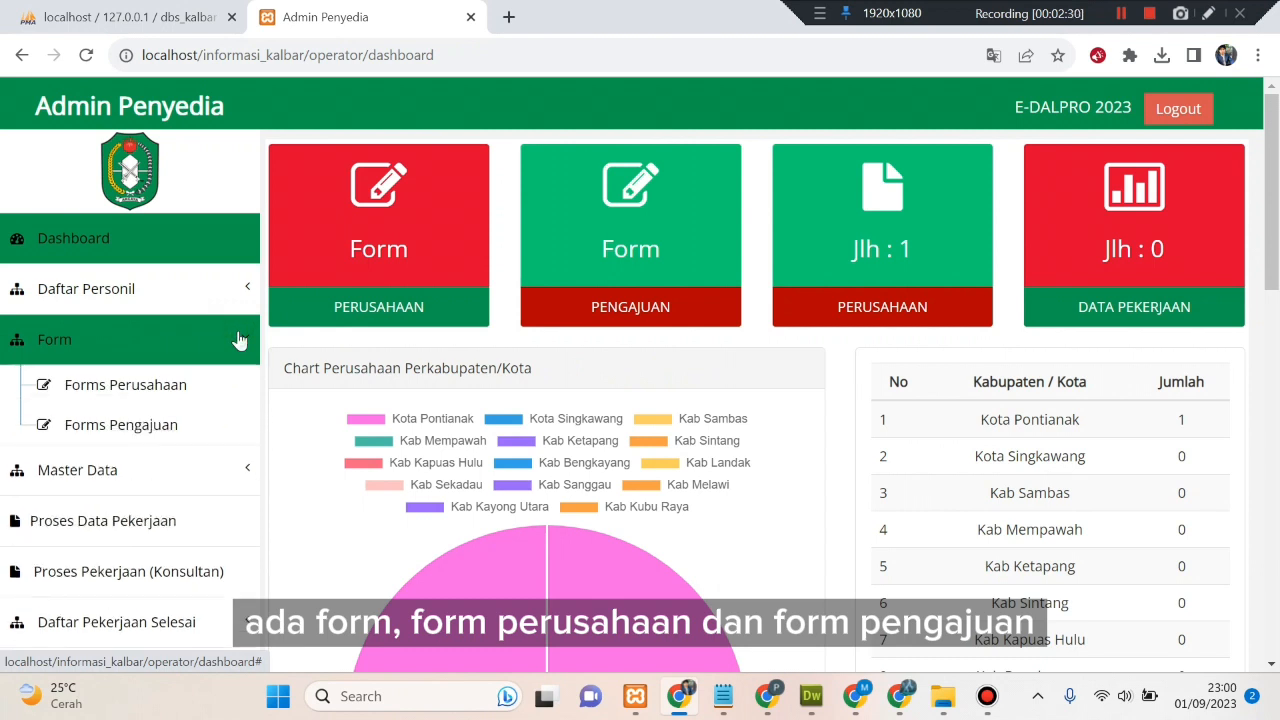
pyautogui.click(239, 341)
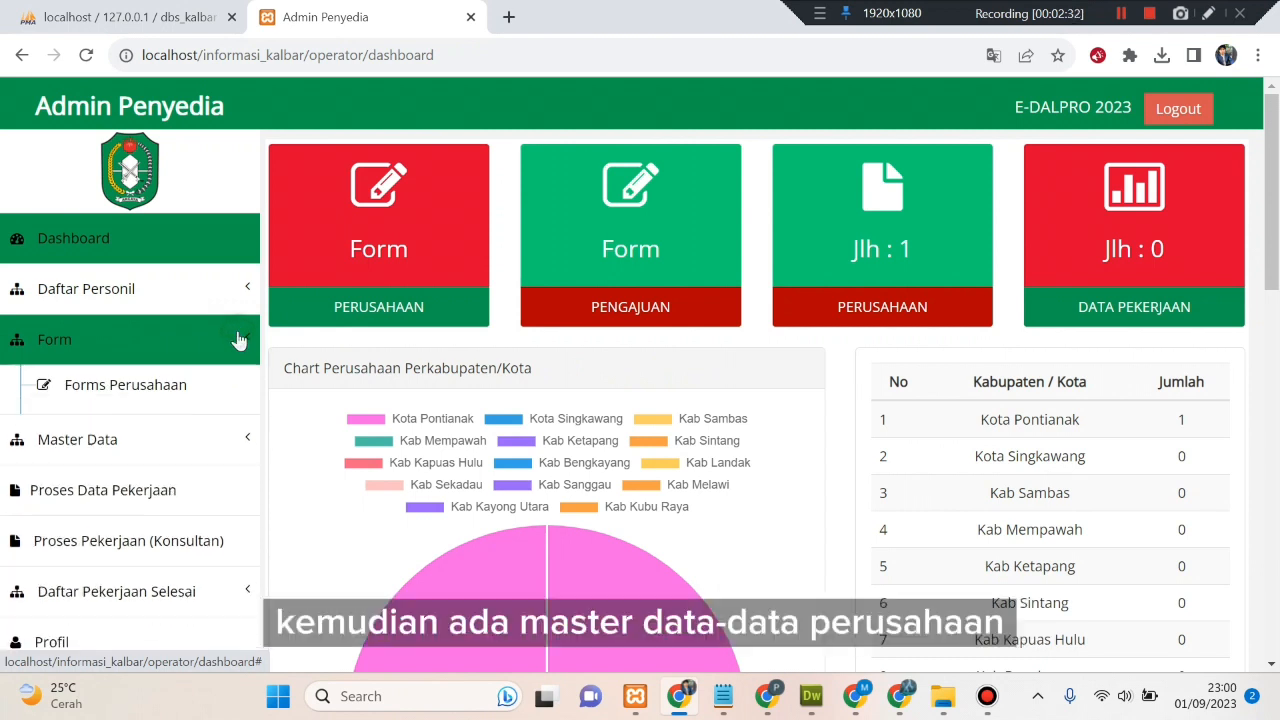
pyautogui.click(244, 398)
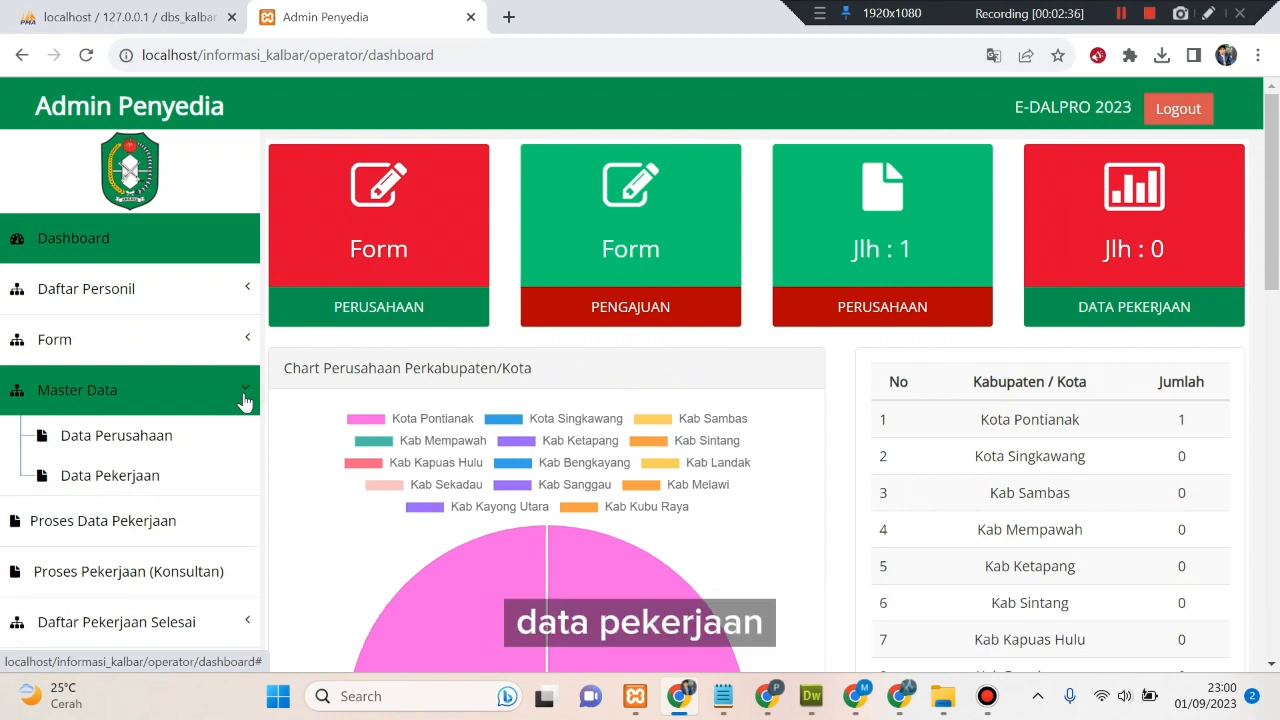
pyautogui.click(244, 398)
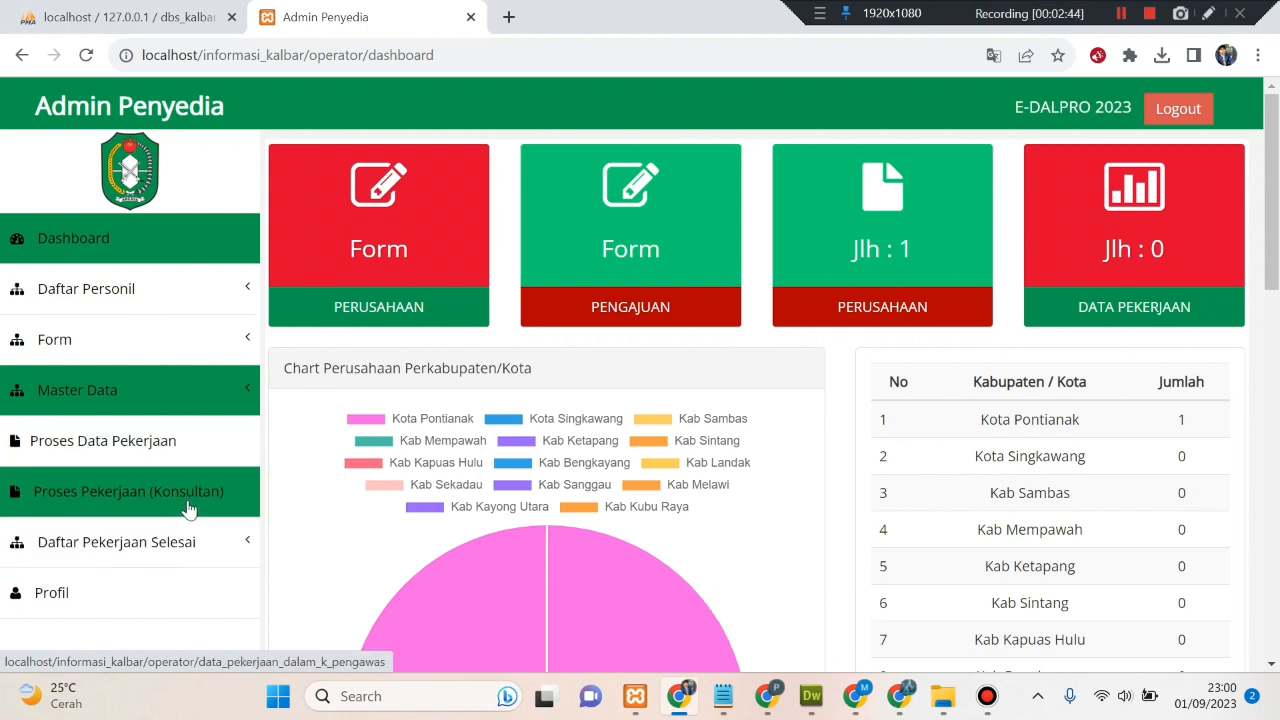
pyautogui.click(237, 548)
pyautogui.scroll(-1, 235, 548)
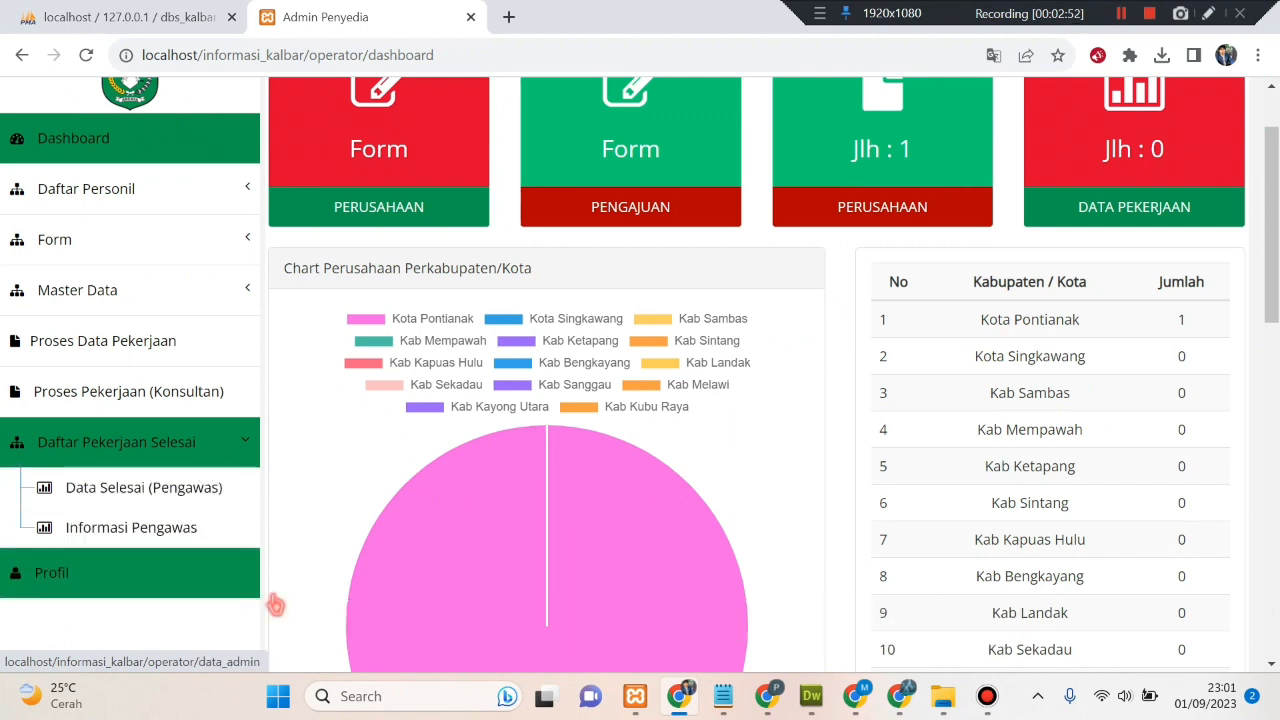
# - Go to Daftar Personil > Data Personil and start a new + DATA PERSONIL record
pyautogui.click(176, 594)
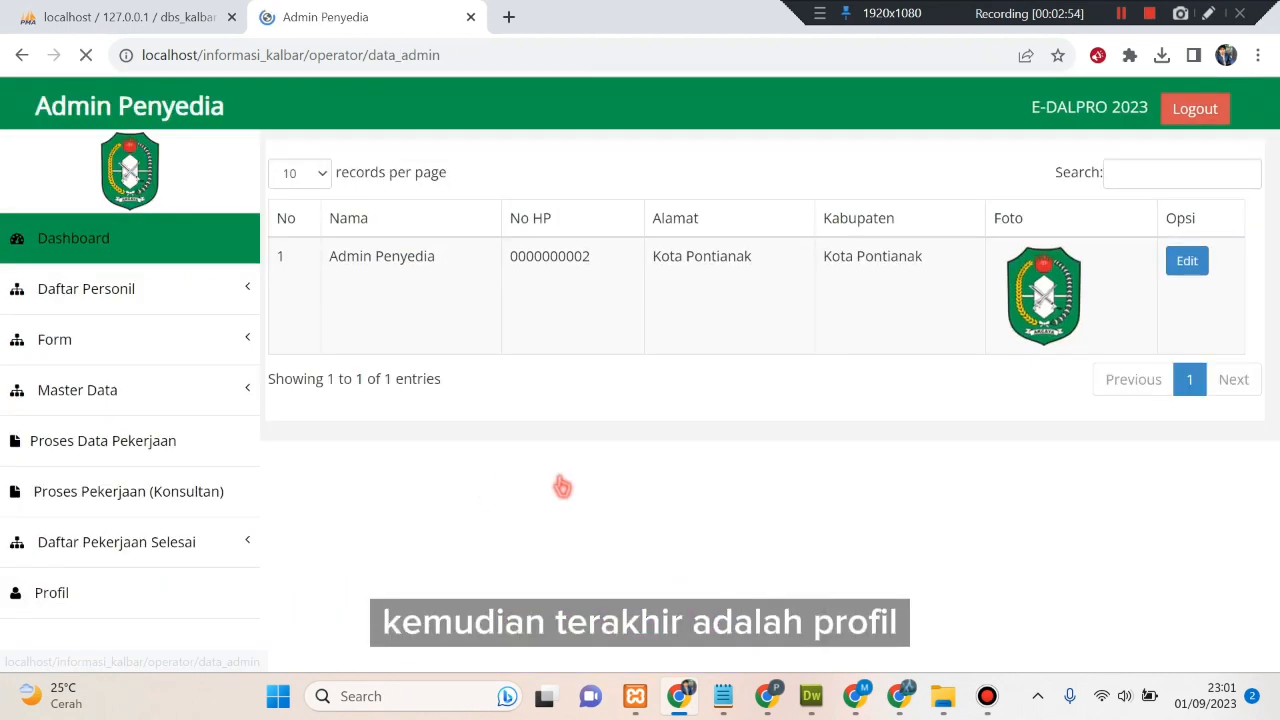
pyautogui.click(80, 249)
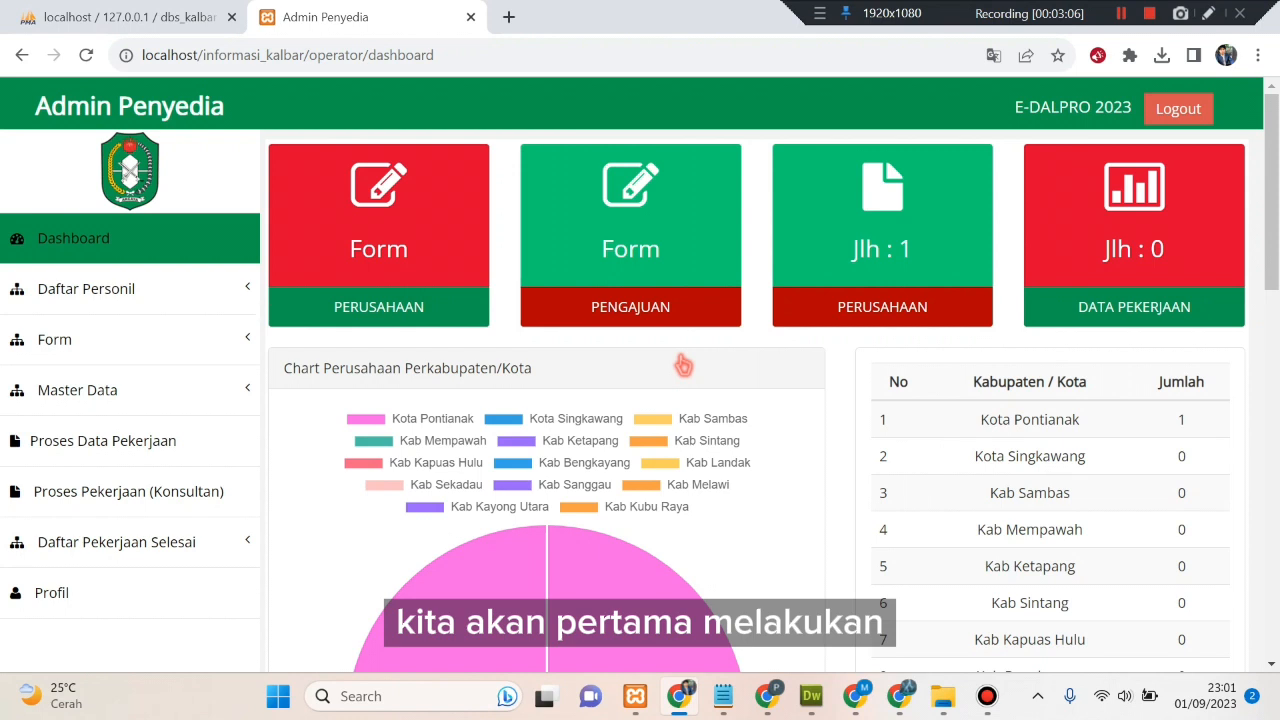
pyautogui.click(228, 288)
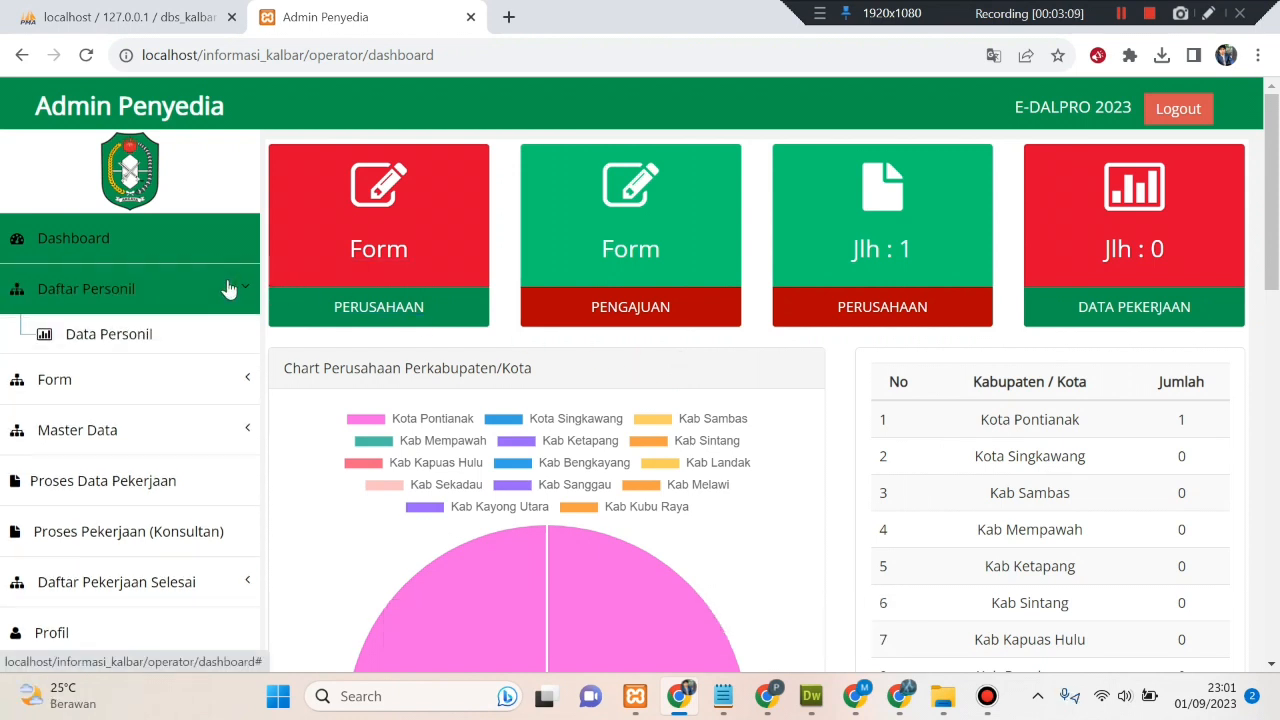
pyautogui.click(190, 330)
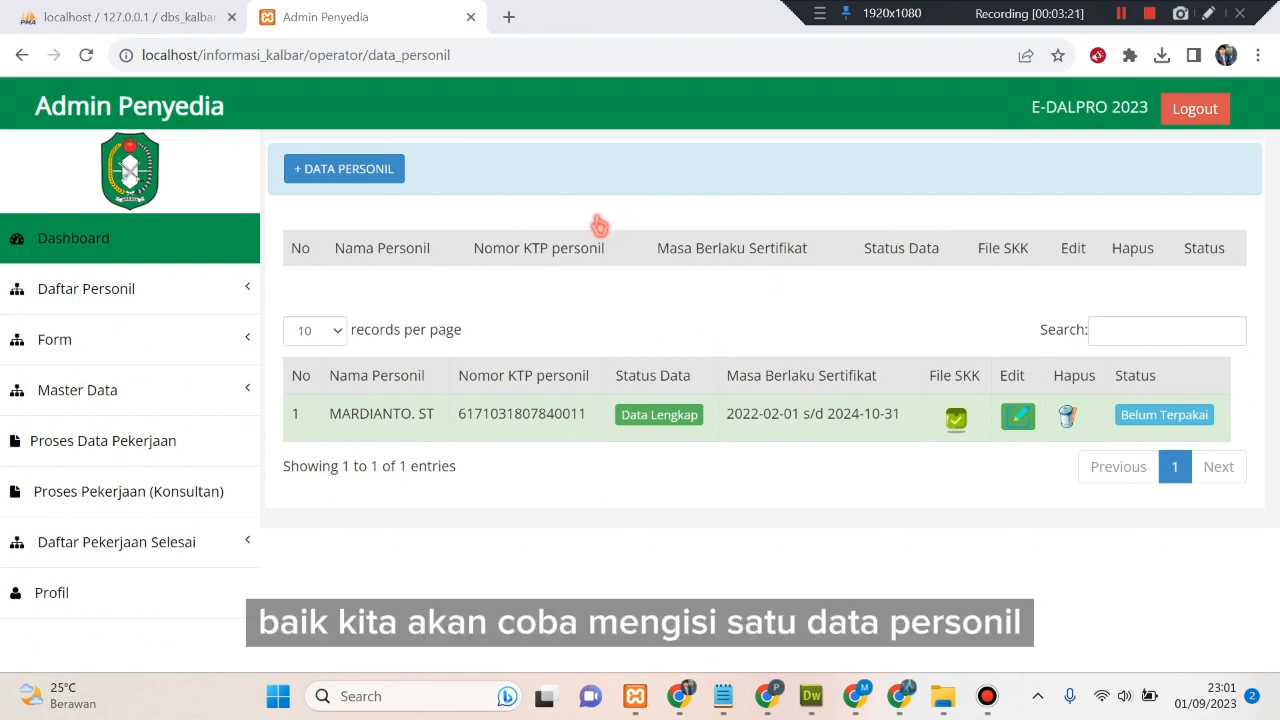
pyautogui.click(377, 181)
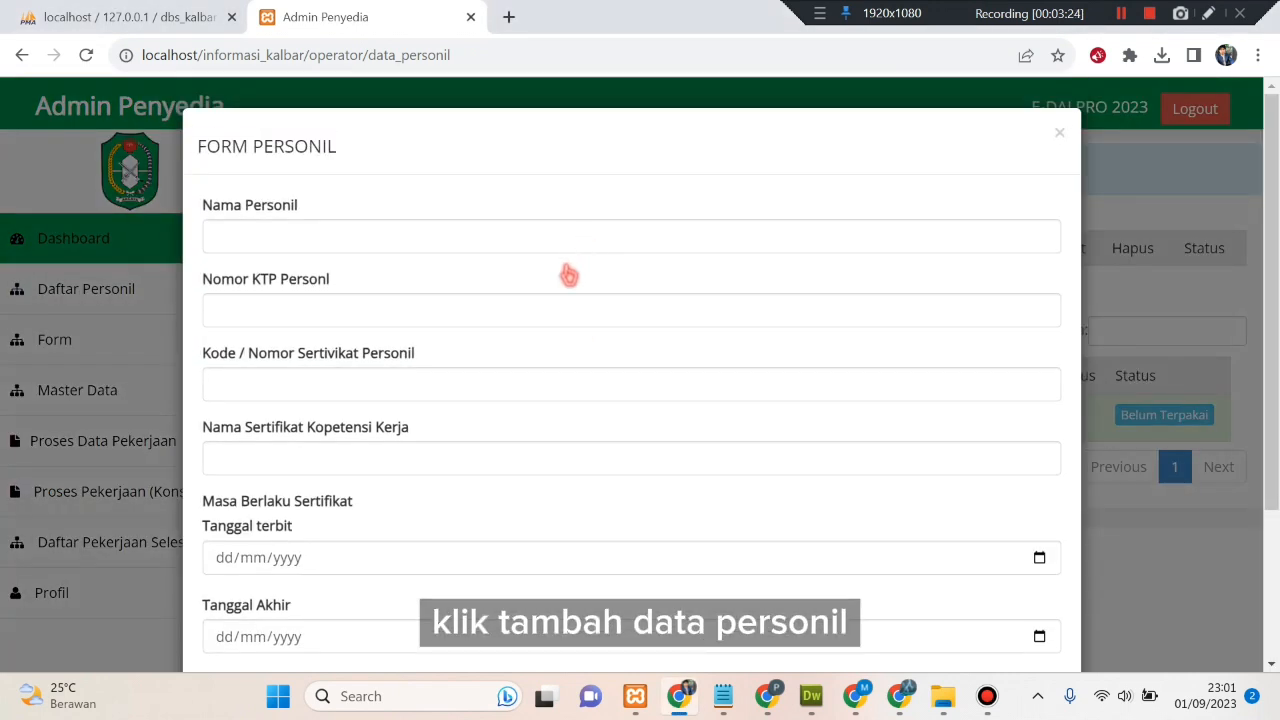
# - Enter the personnel's name, KTP number, certificate code and certificate name 'jalan'
pyautogui.click(308, 240)
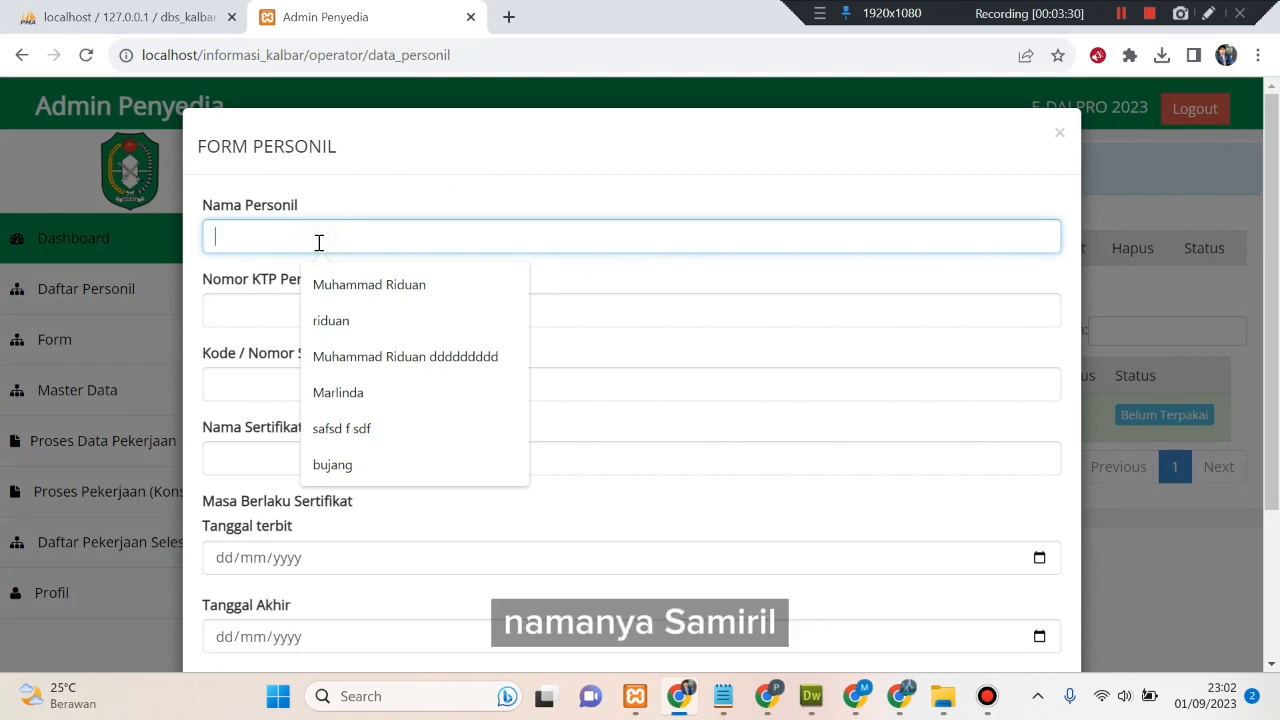
pyautogui.write('Sam')
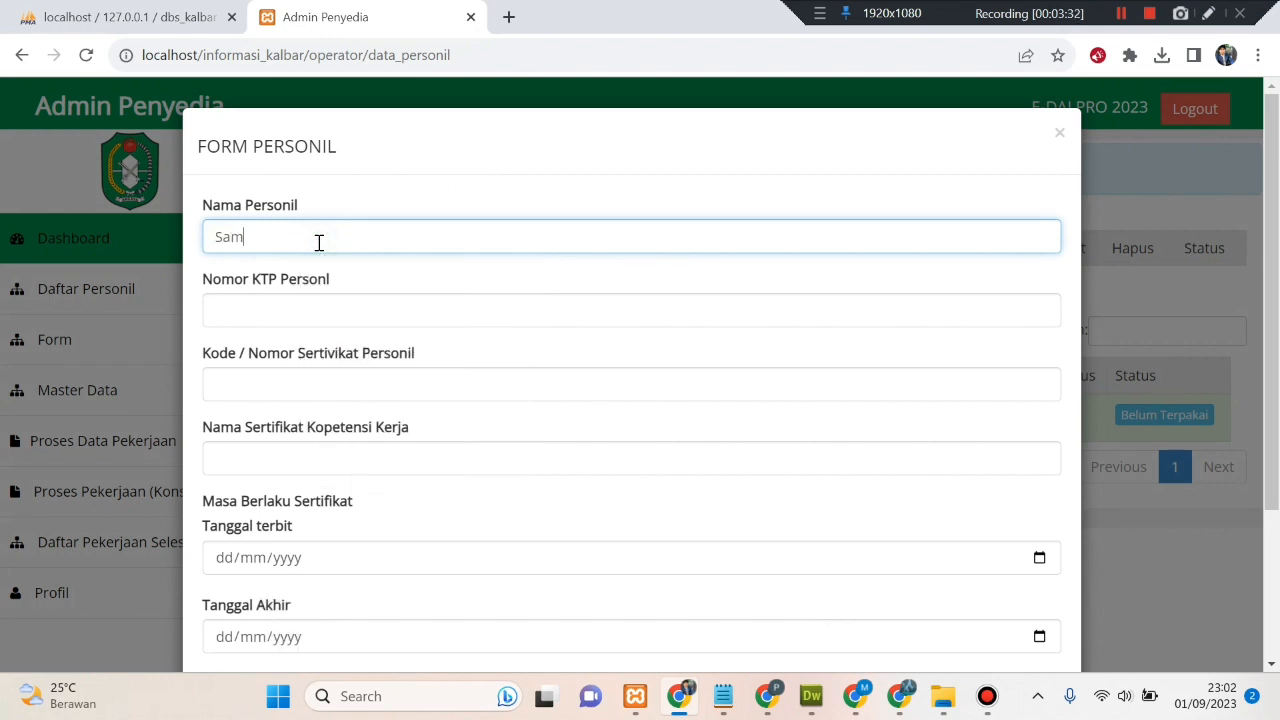
pyautogui.write('iril')
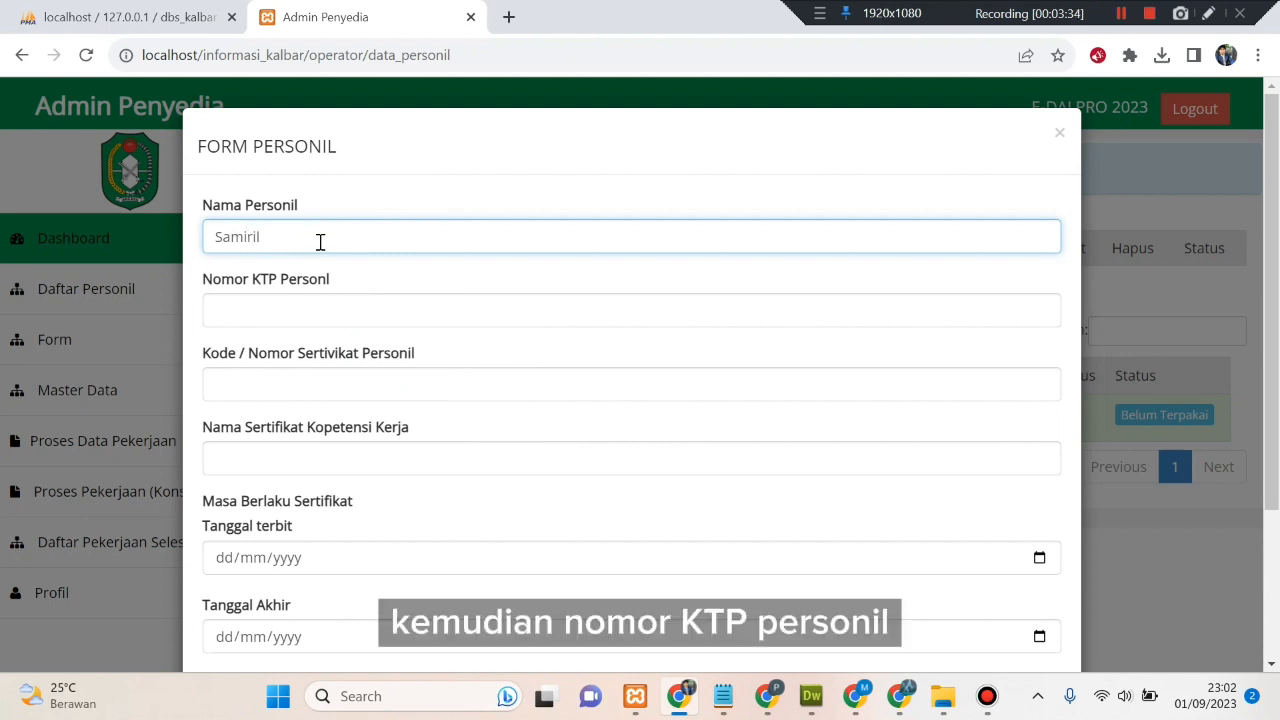
pyautogui.click(324, 298)
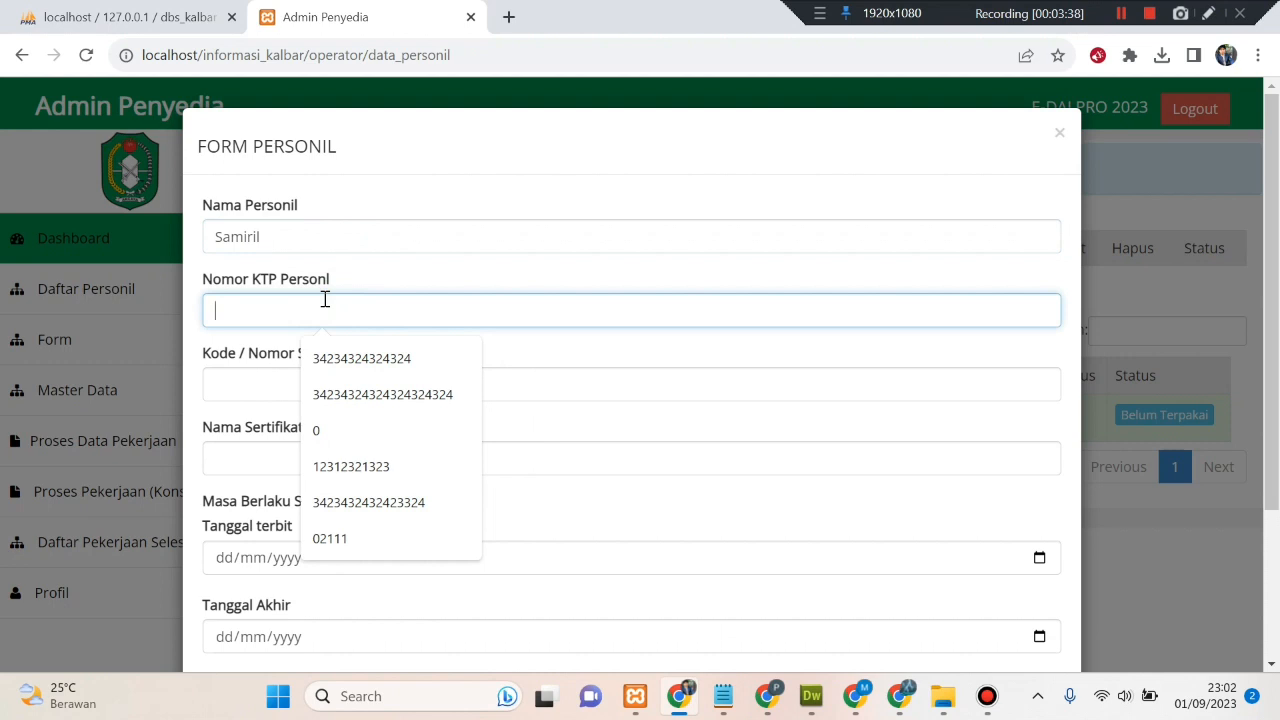
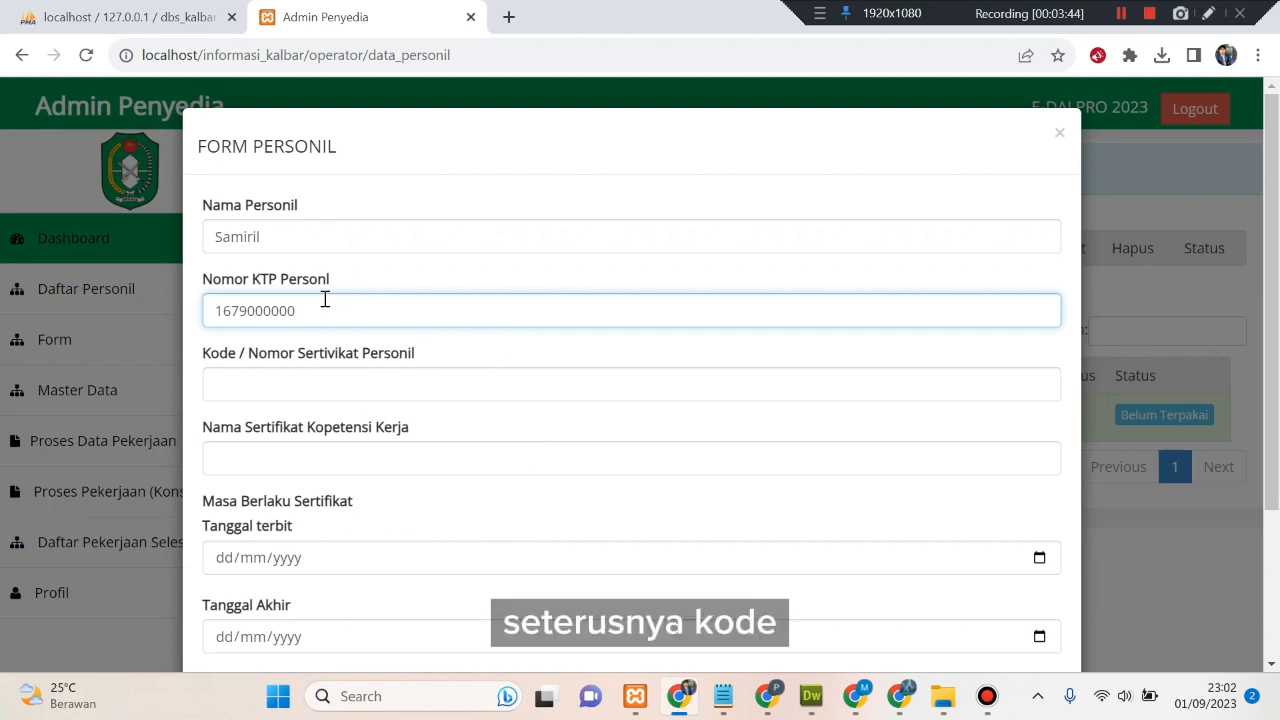
pyautogui.click(331, 386)
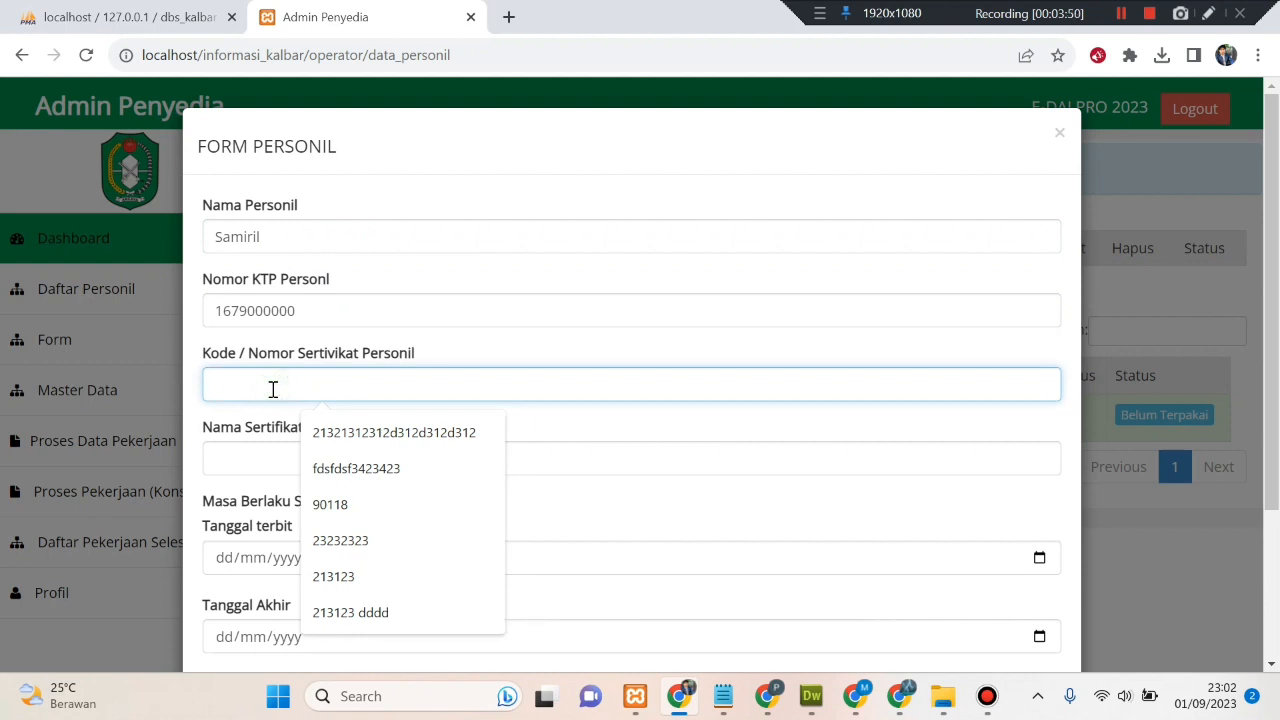
pyautogui.write('18911')
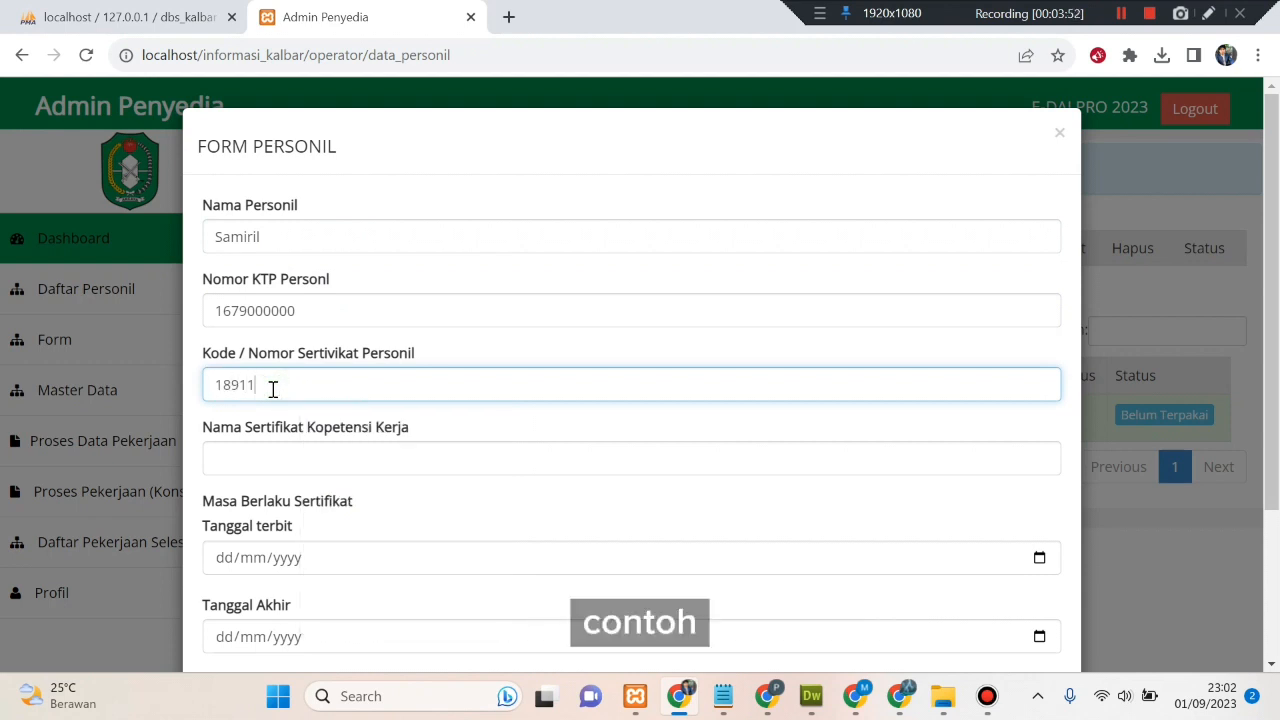
pyautogui.write('01119')
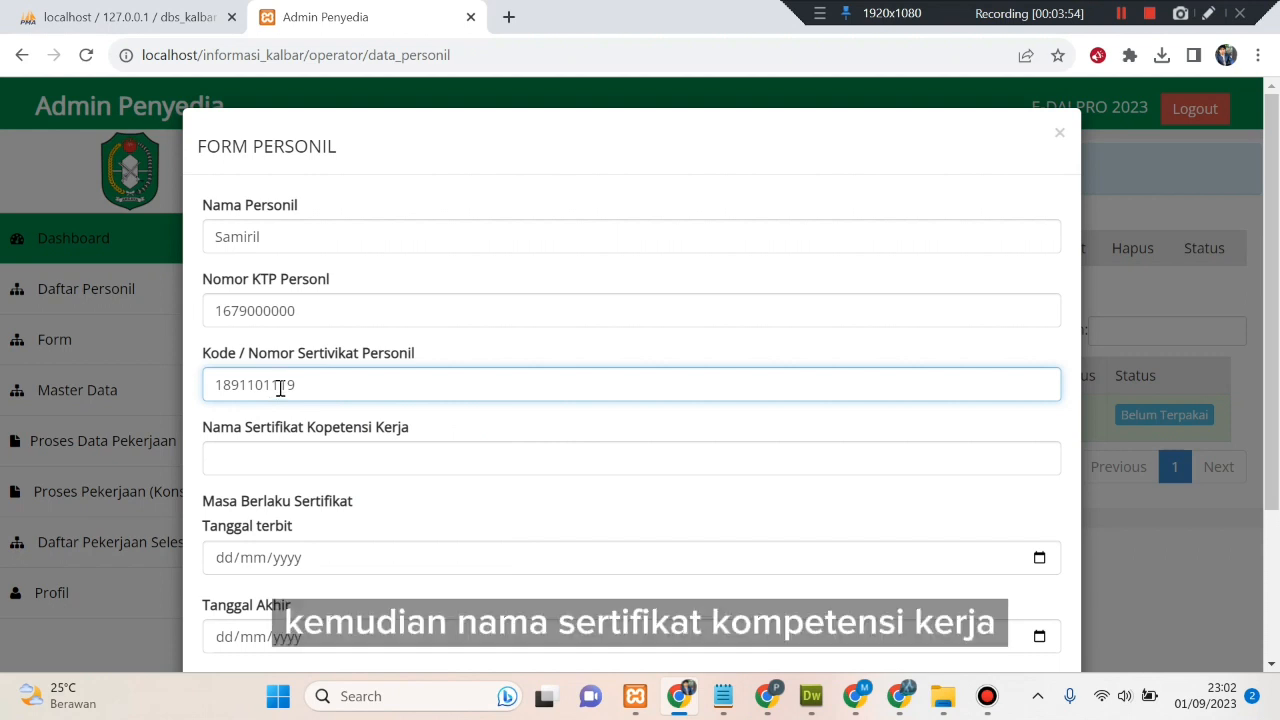
pyautogui.click(336, 449)
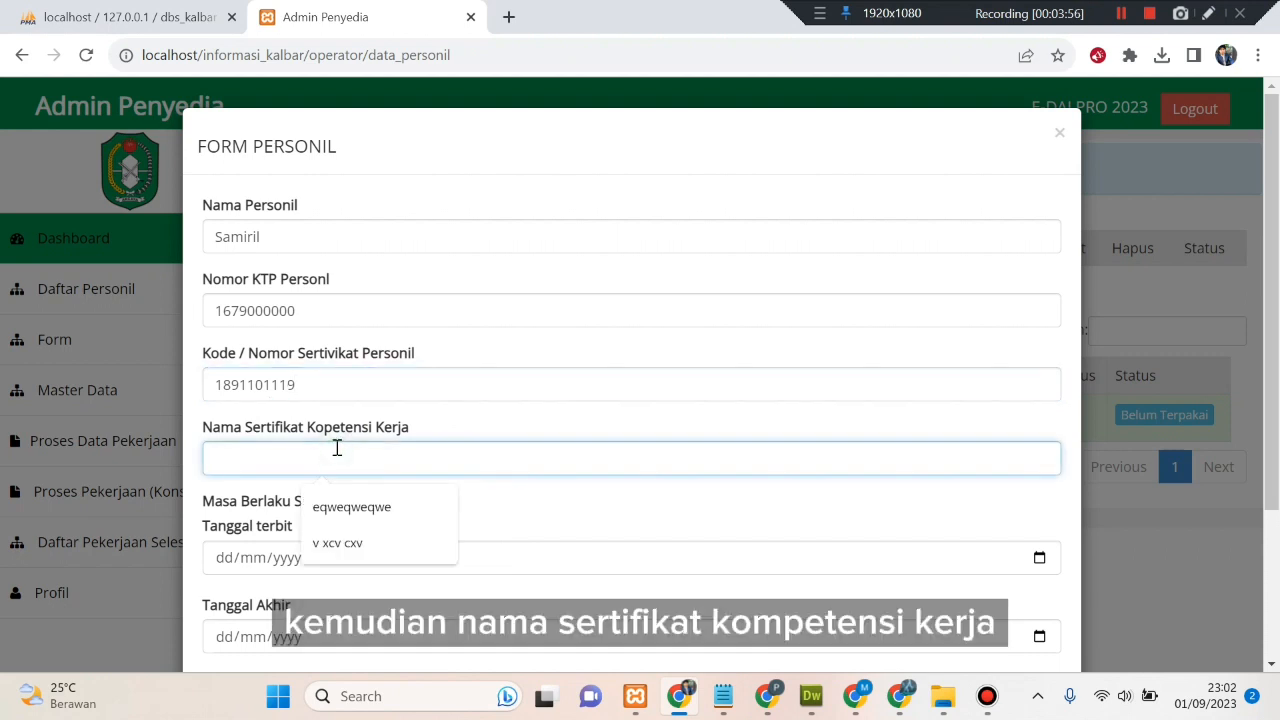
pyautogui.write('jalan')
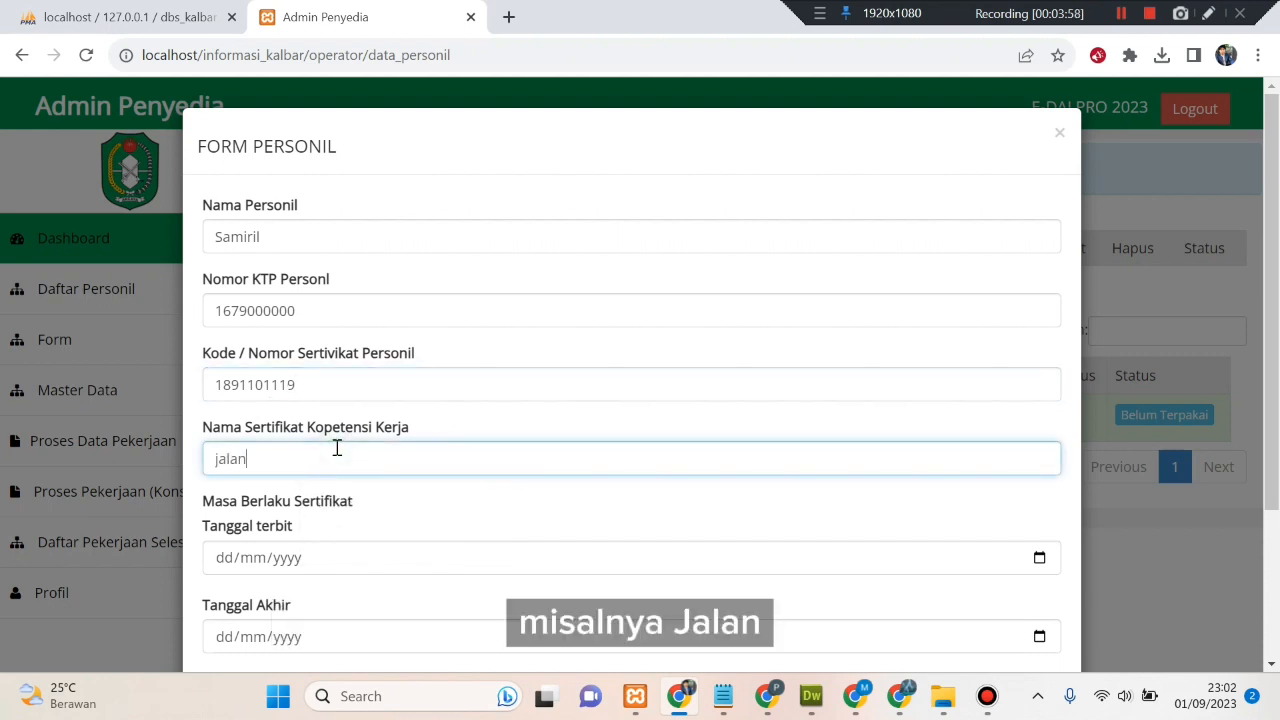
pyautogui.scroll(-1, 345, 448)
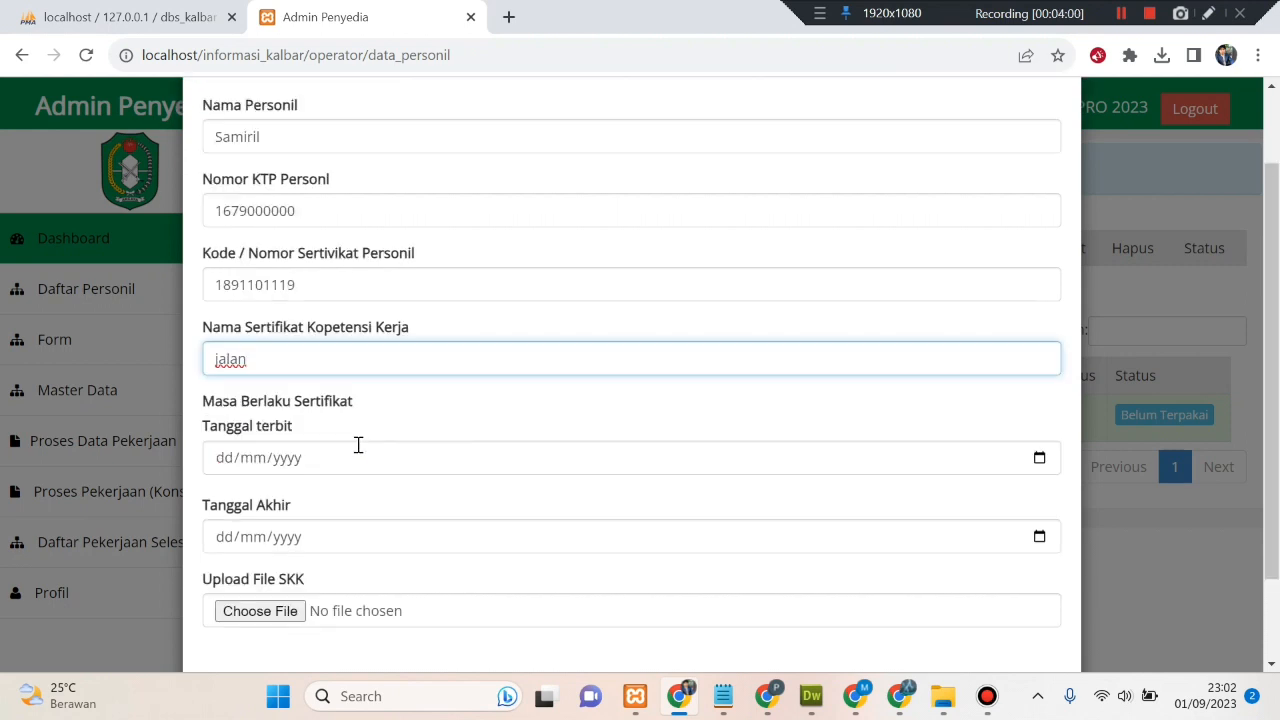
pyautogui.scroll(-1, 676, 466)
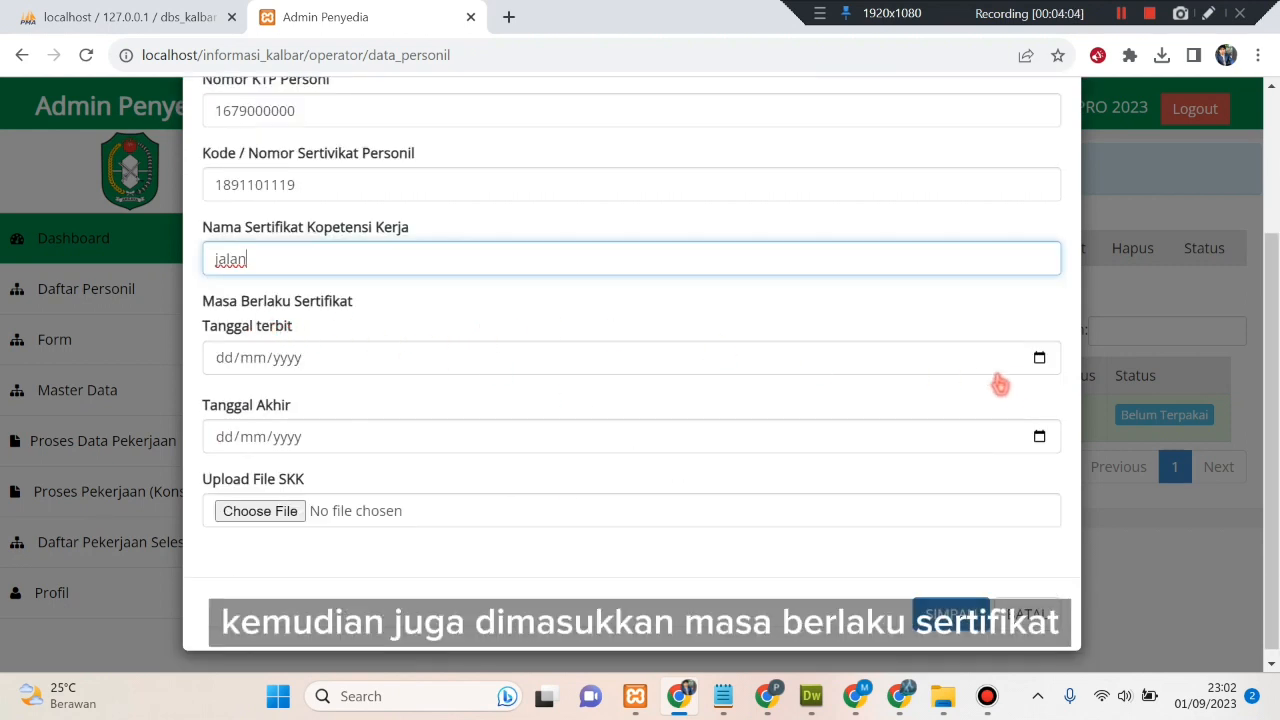
# - Set the certificate issue date to 01/02/2022
pyautogui.click(1040, 360)
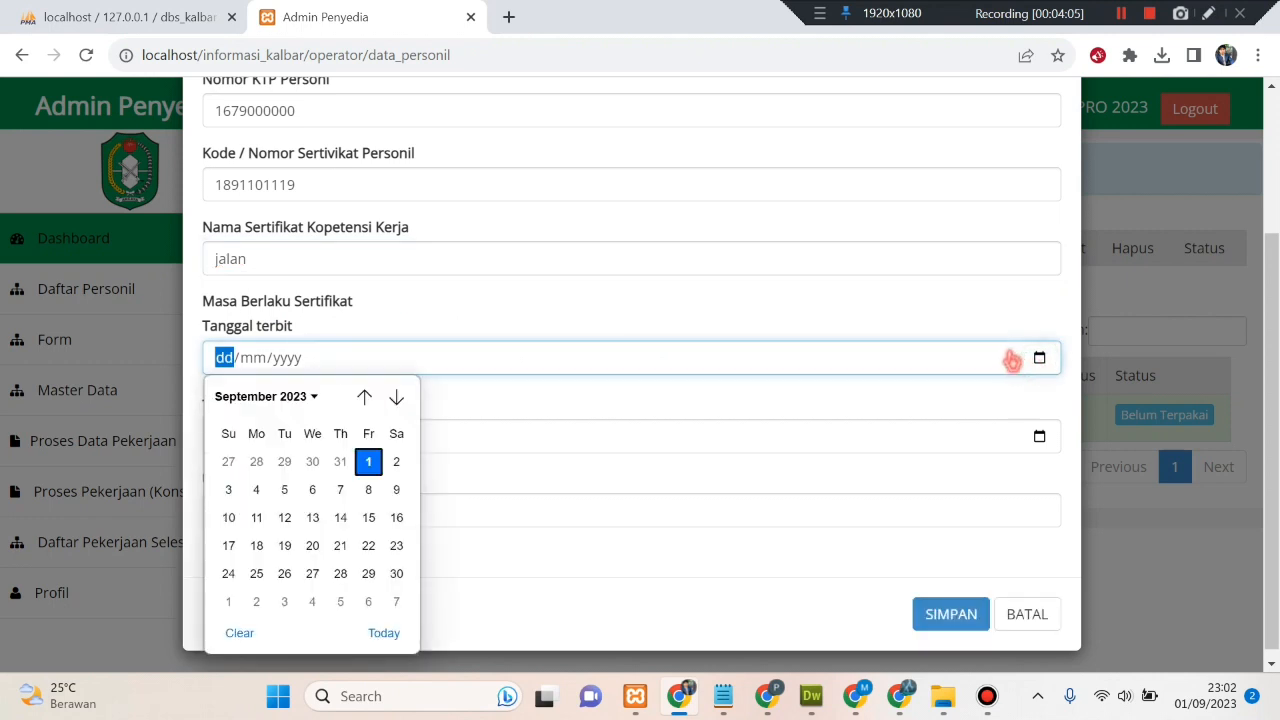
pyautogui.click(294, 402)
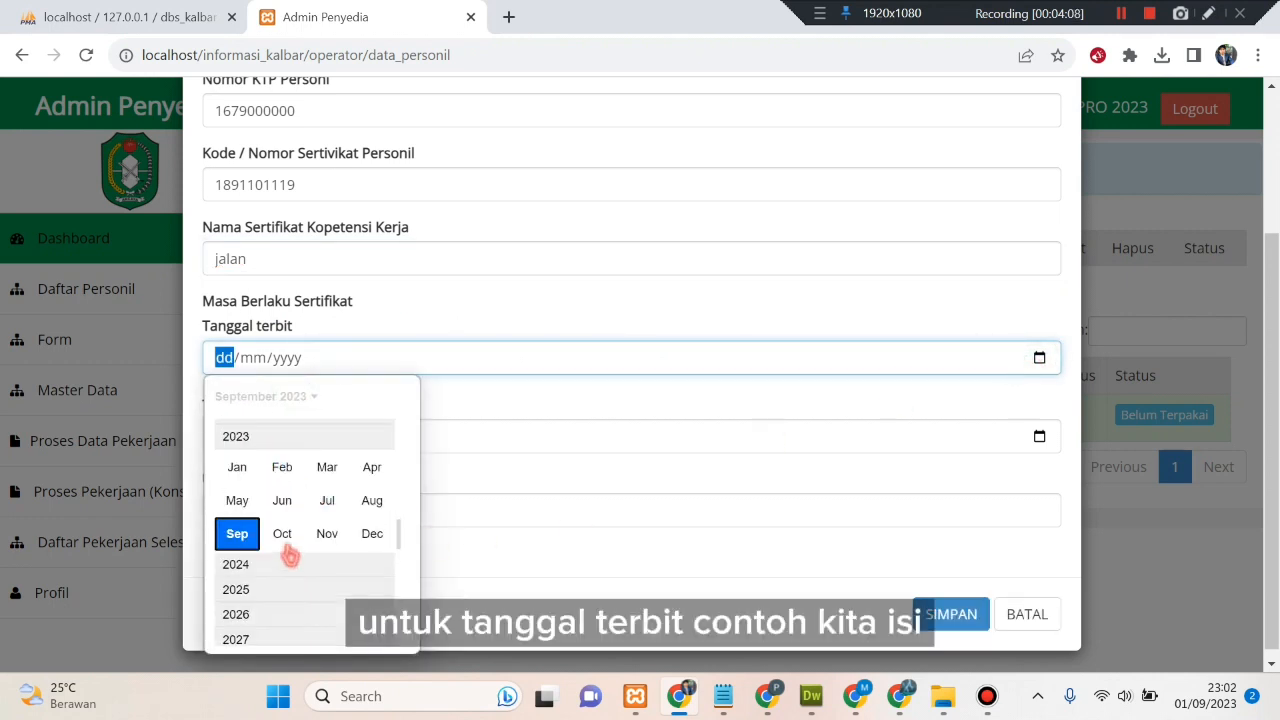
pyautogui.scroll(1, 277, 466)
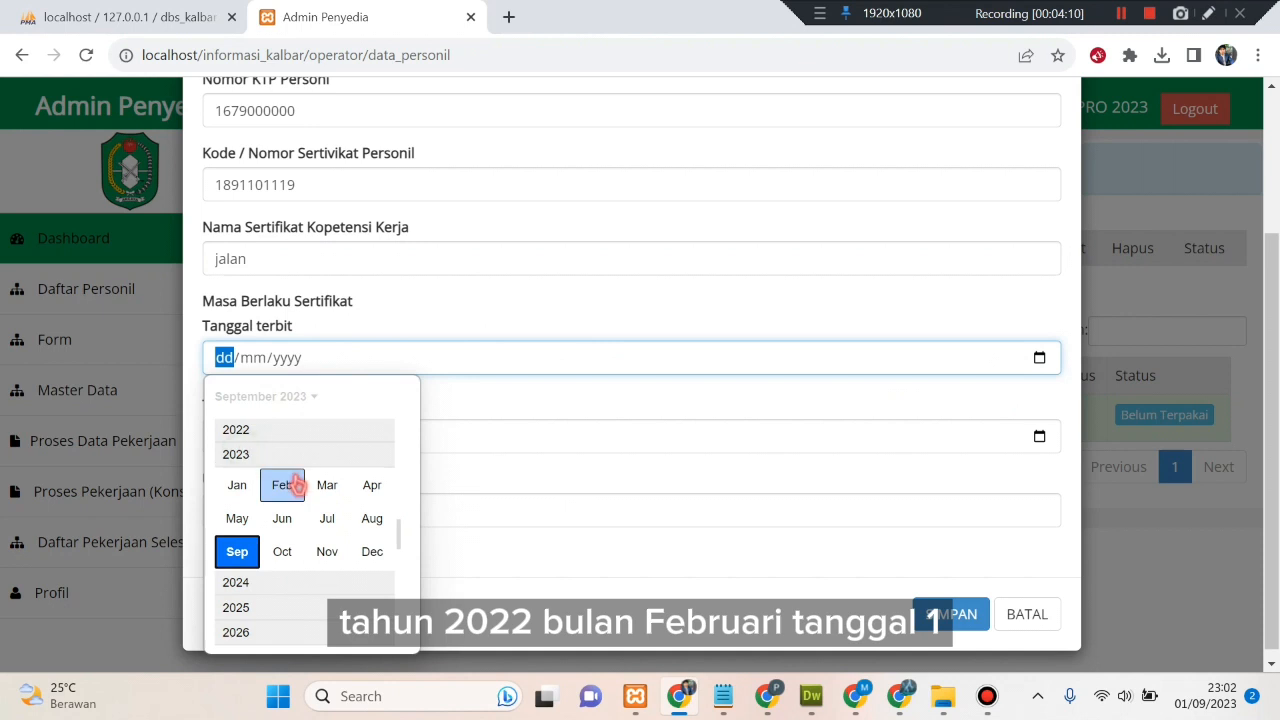
pyautogui.click(238, 430)
pyautogui.click(286, 470)
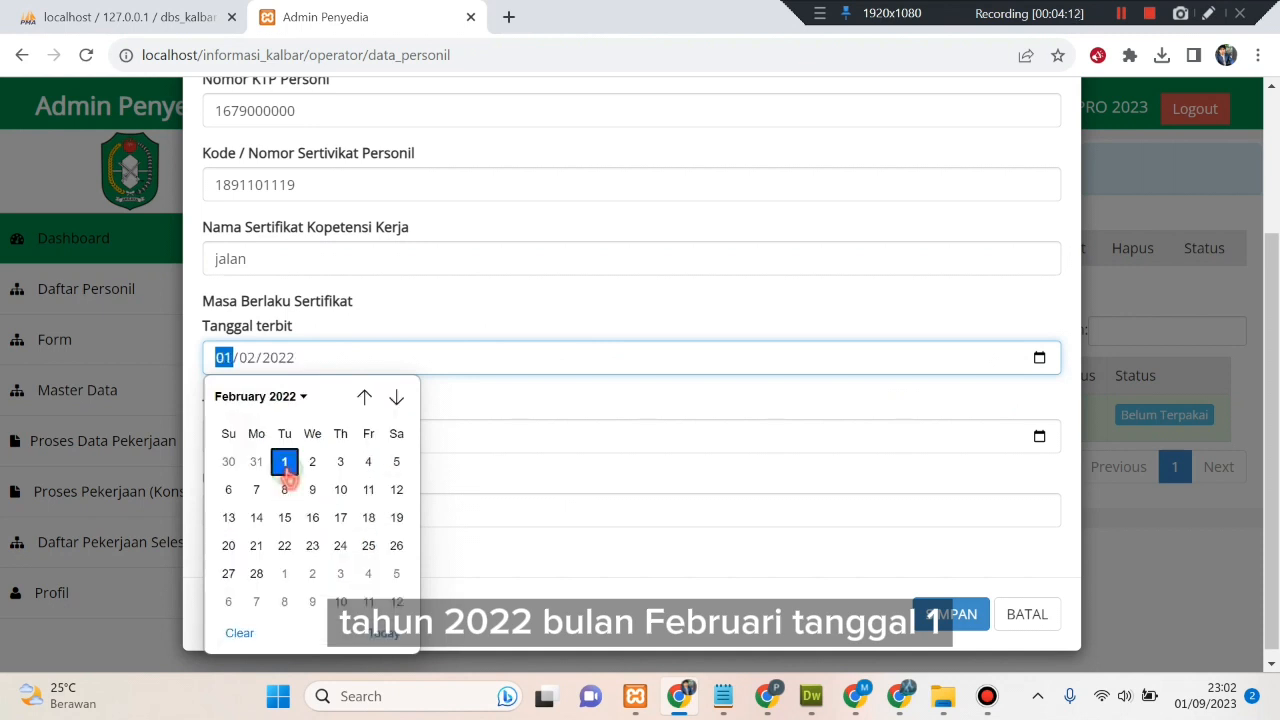
pyautogui.click(286, 468)
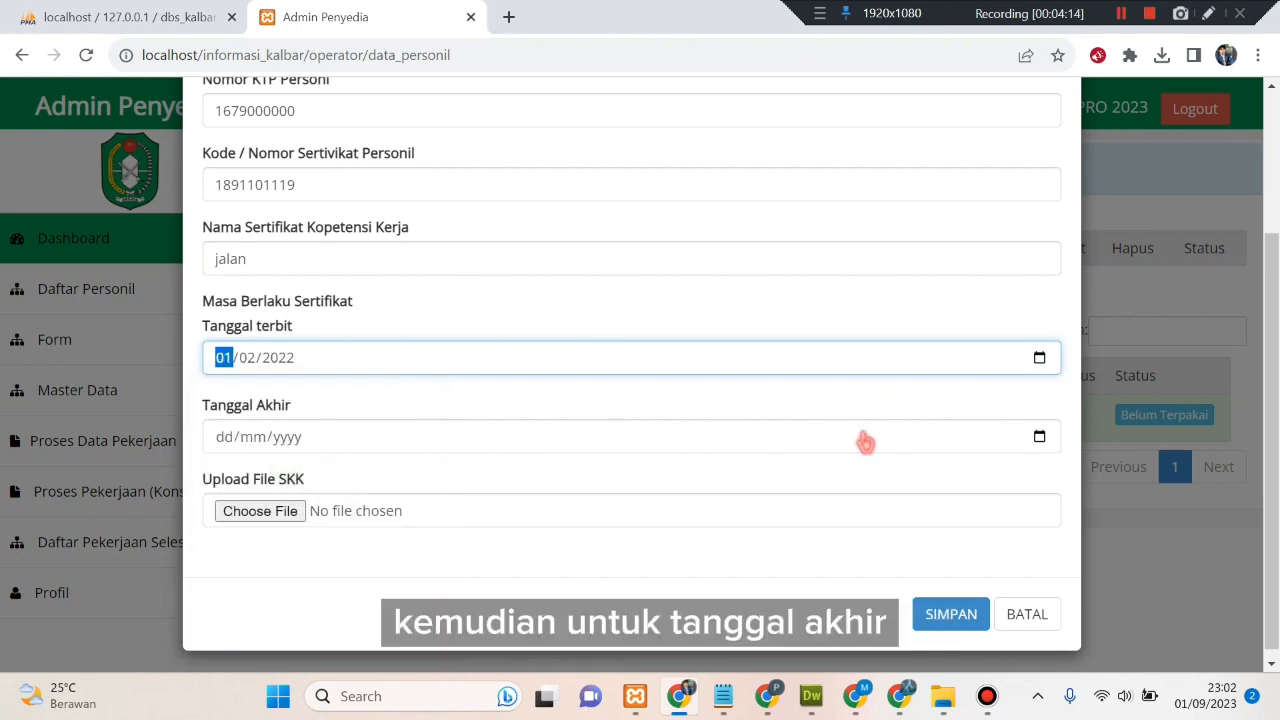
# - Set the certificate end date to 24/10/2024
pyautogui.click(1039, 436)
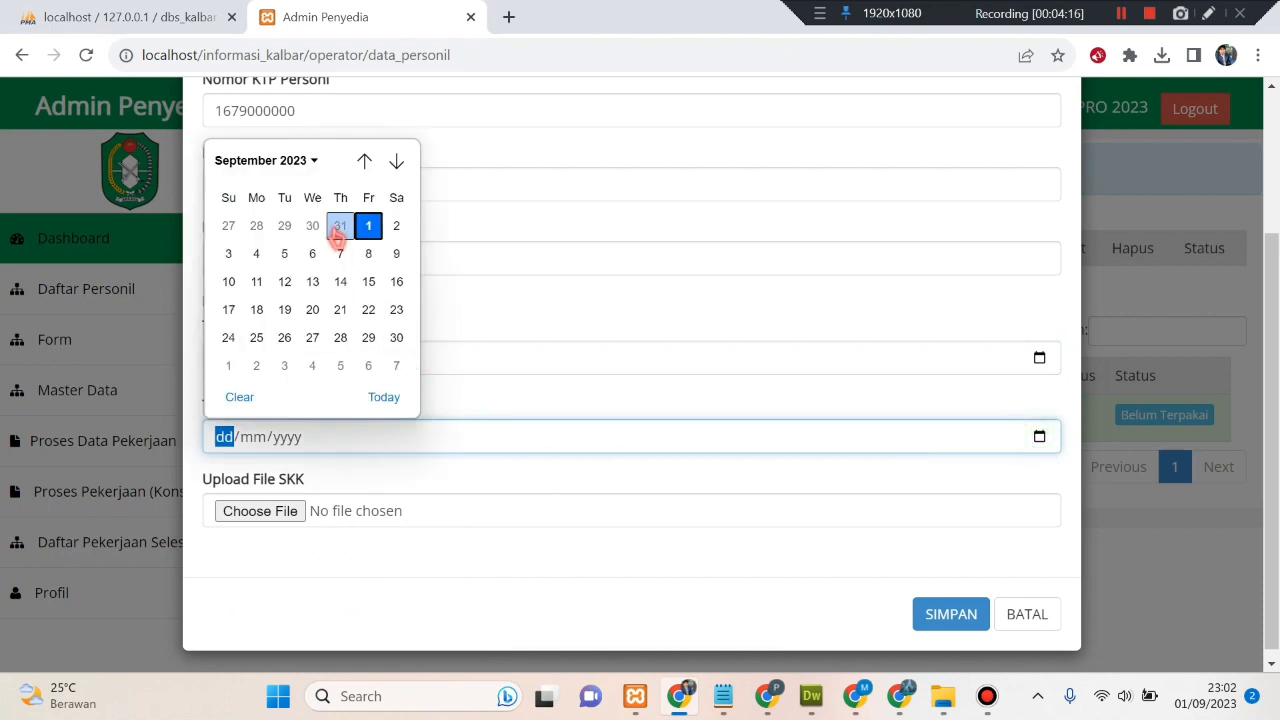
pyautogui.click(286, 160)
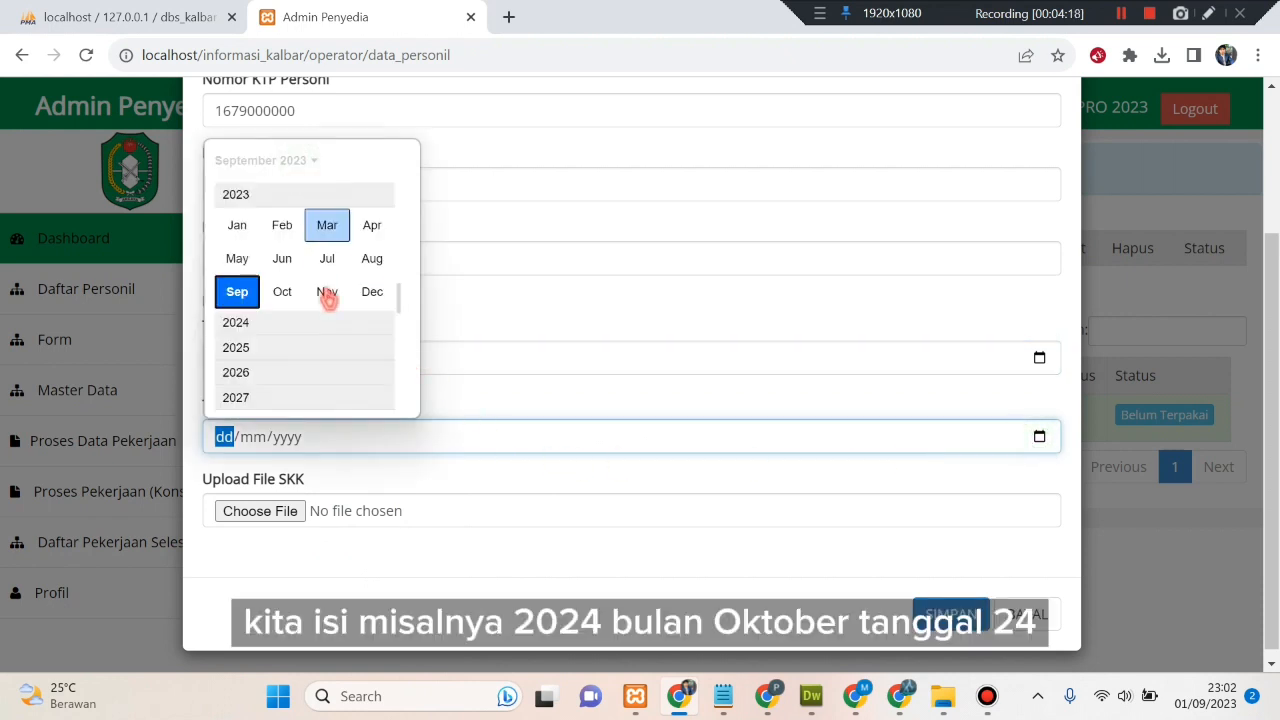
pyautogui.click(256, 330)
pyautogui.click(285, 292)
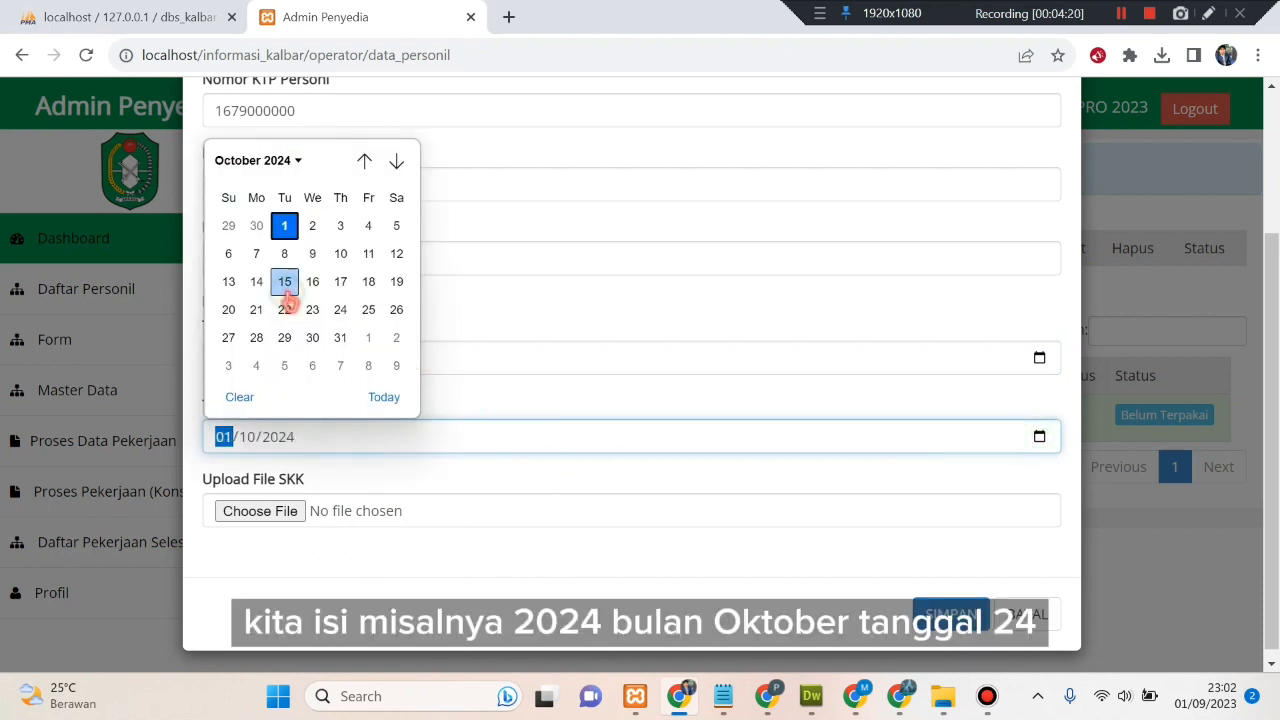
pyautogui.click(337, 309)
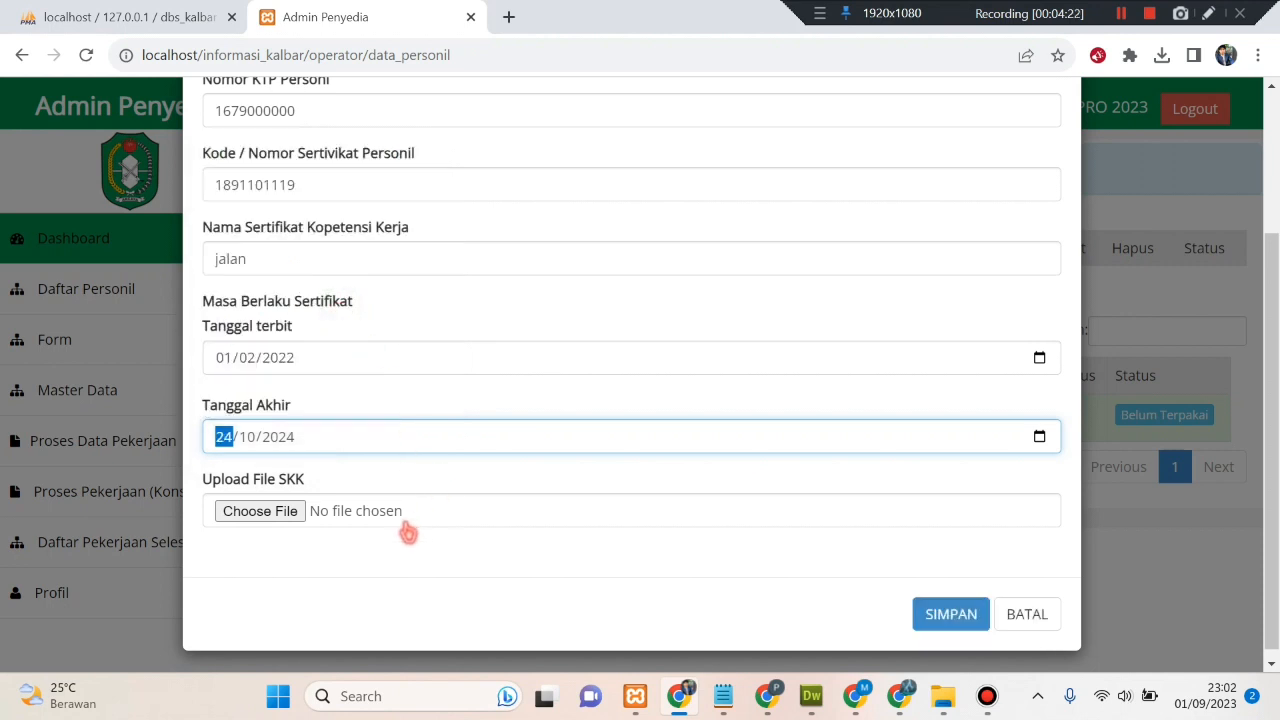
pyautogui.click(510, 590)
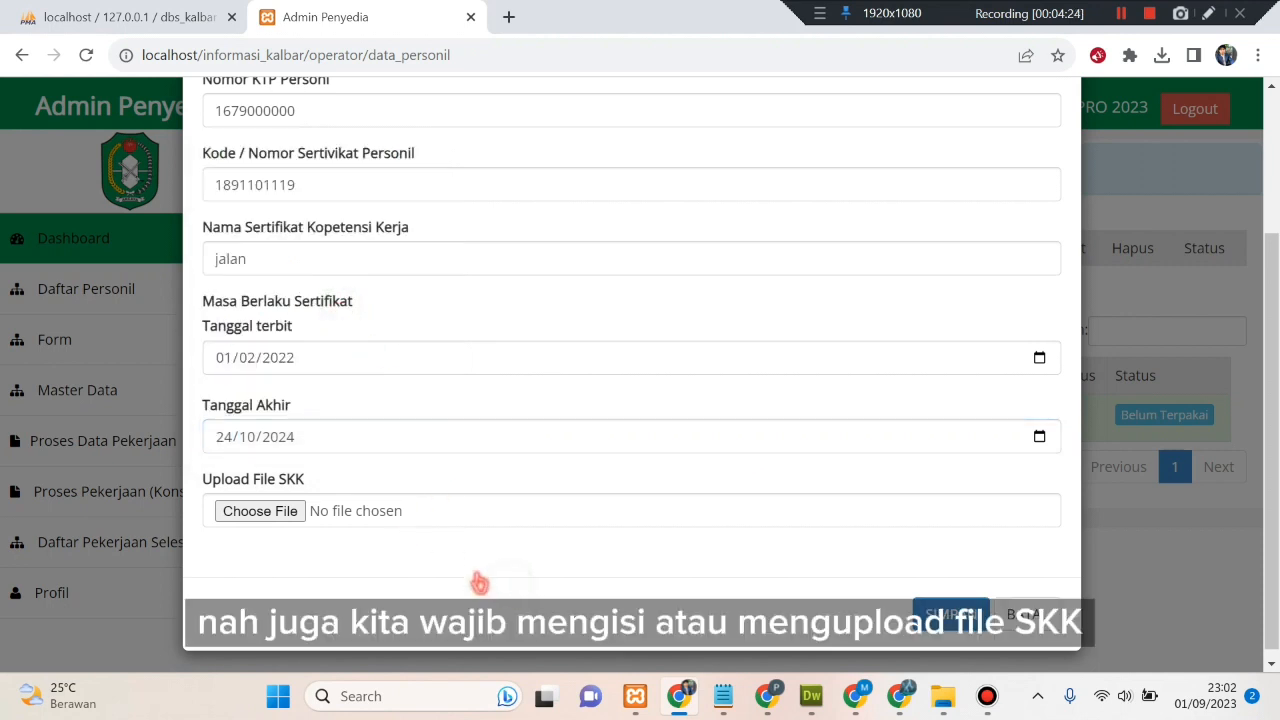
pyautogui.click(406, 512)
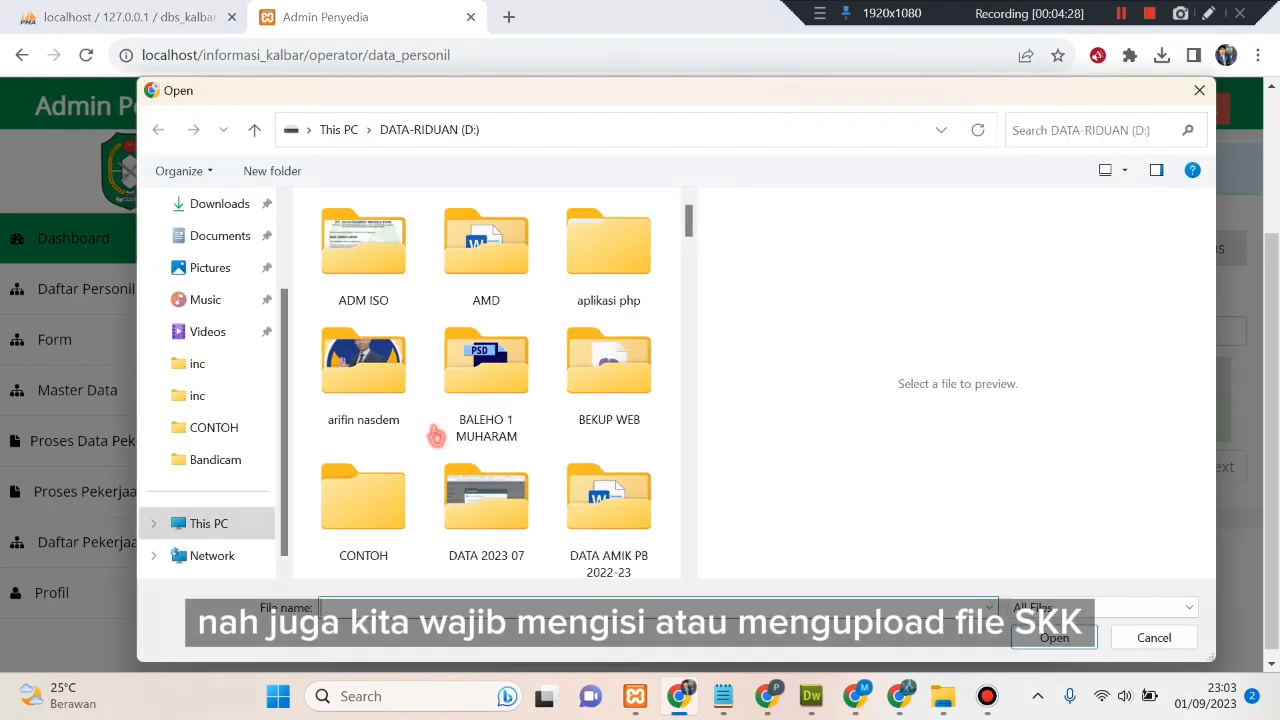
# - Attach SERTIFIKAT.pdf from D:\CONTOH as the personnel's SKK file
pyautogui.scroll(-4, 436, 432)
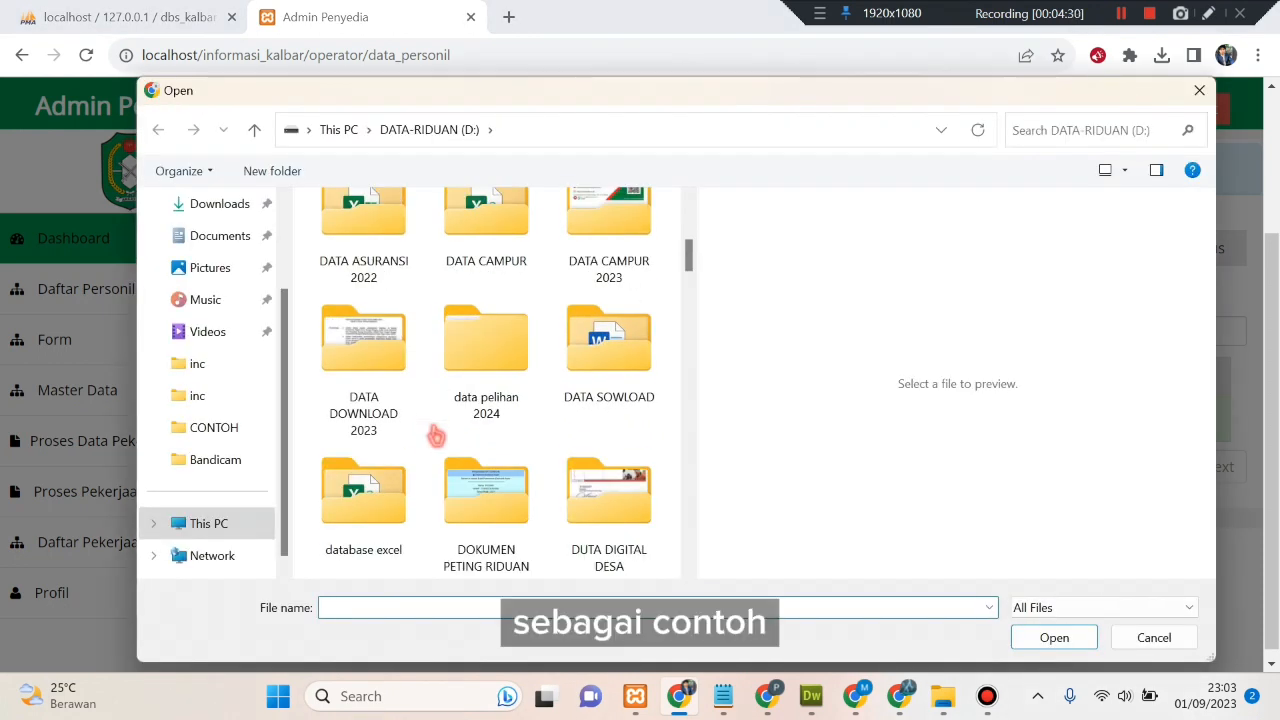
pyautogui.scroll(-3, 436, 432)
pyautogui.scroll(5, 436, 434)
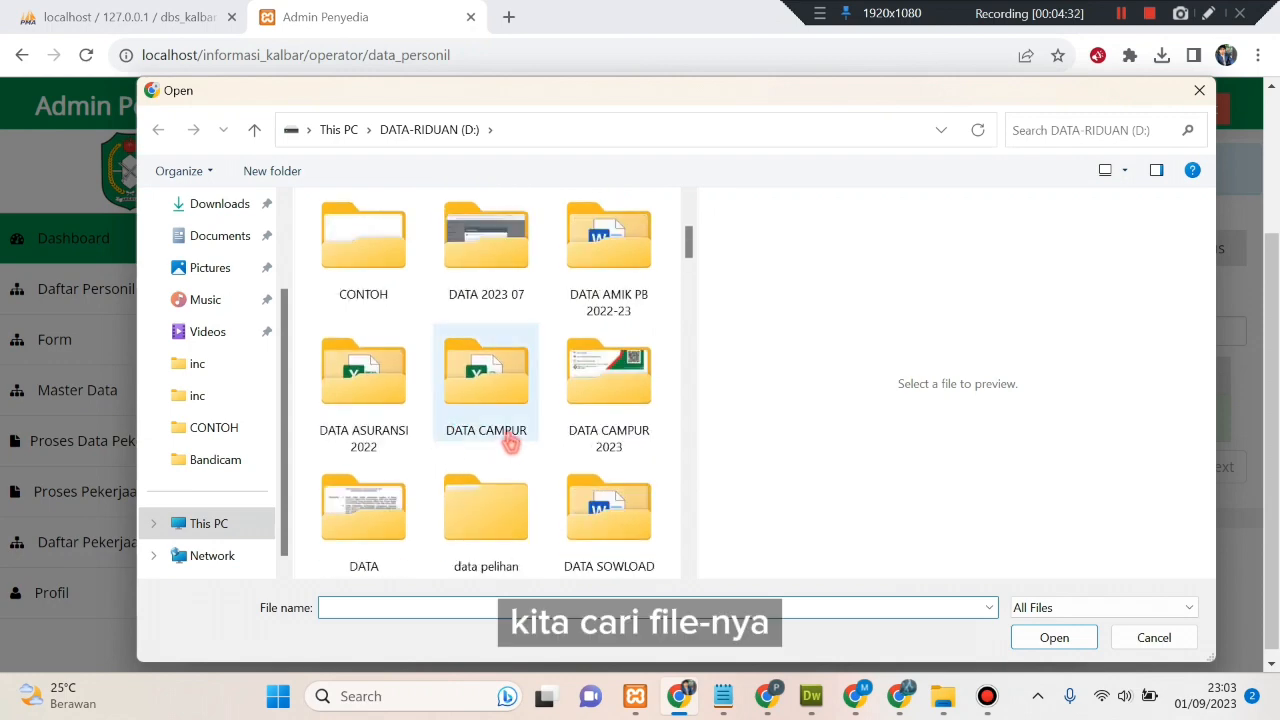
pyautogui.scroll(3, 508, 436)
pyautogui.scroll(-1, 508, 434)
pyautogui.click(410, 388)
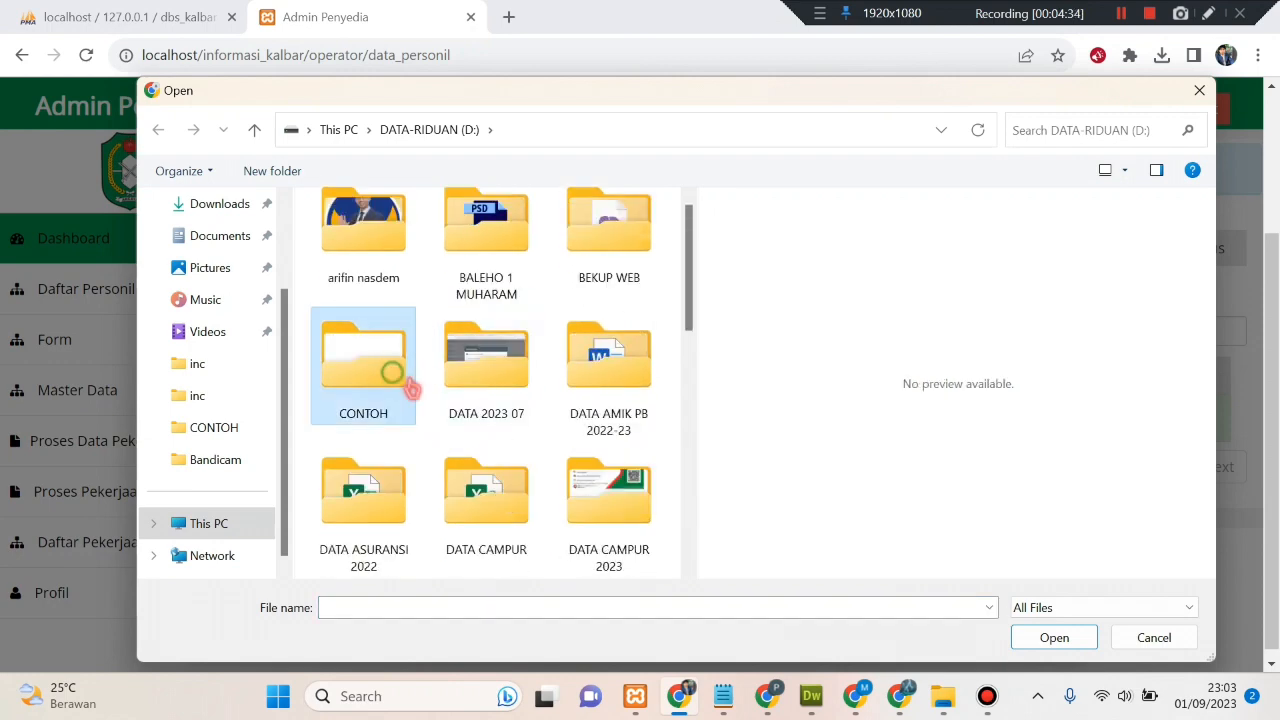
pyautogui.scroll(-5, 500, 450)
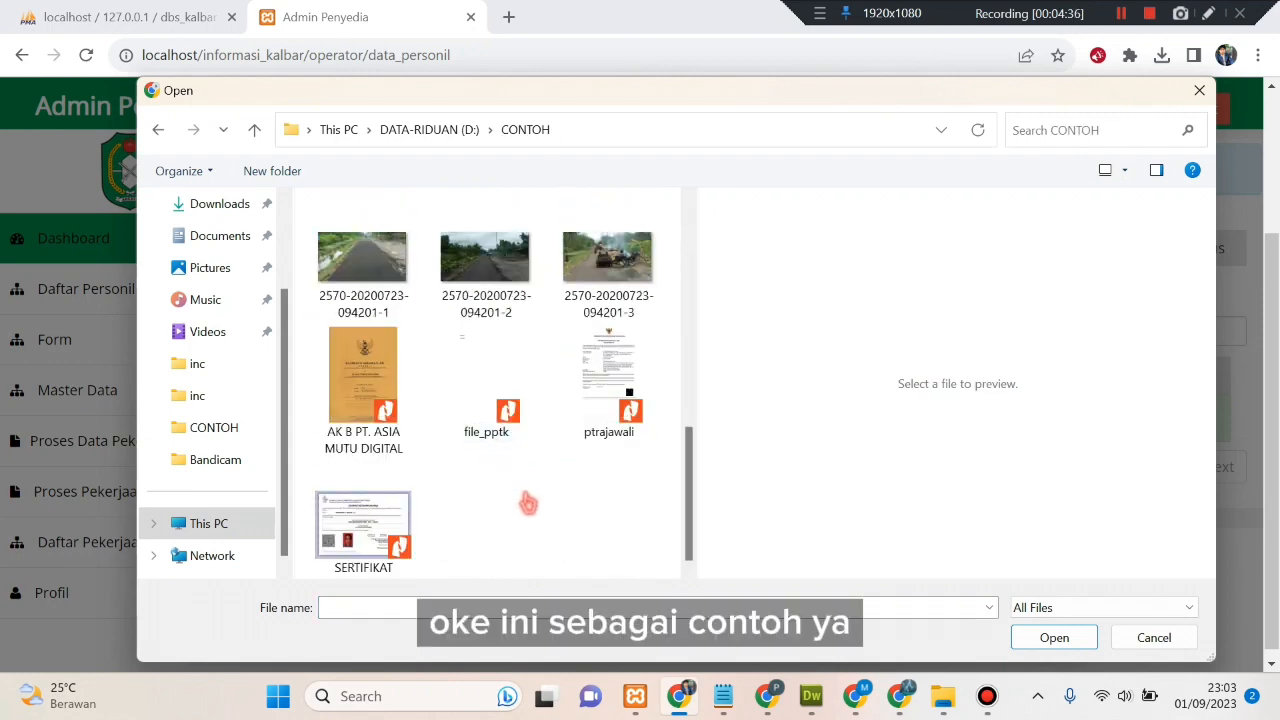
pyautogui.click(500, 352)
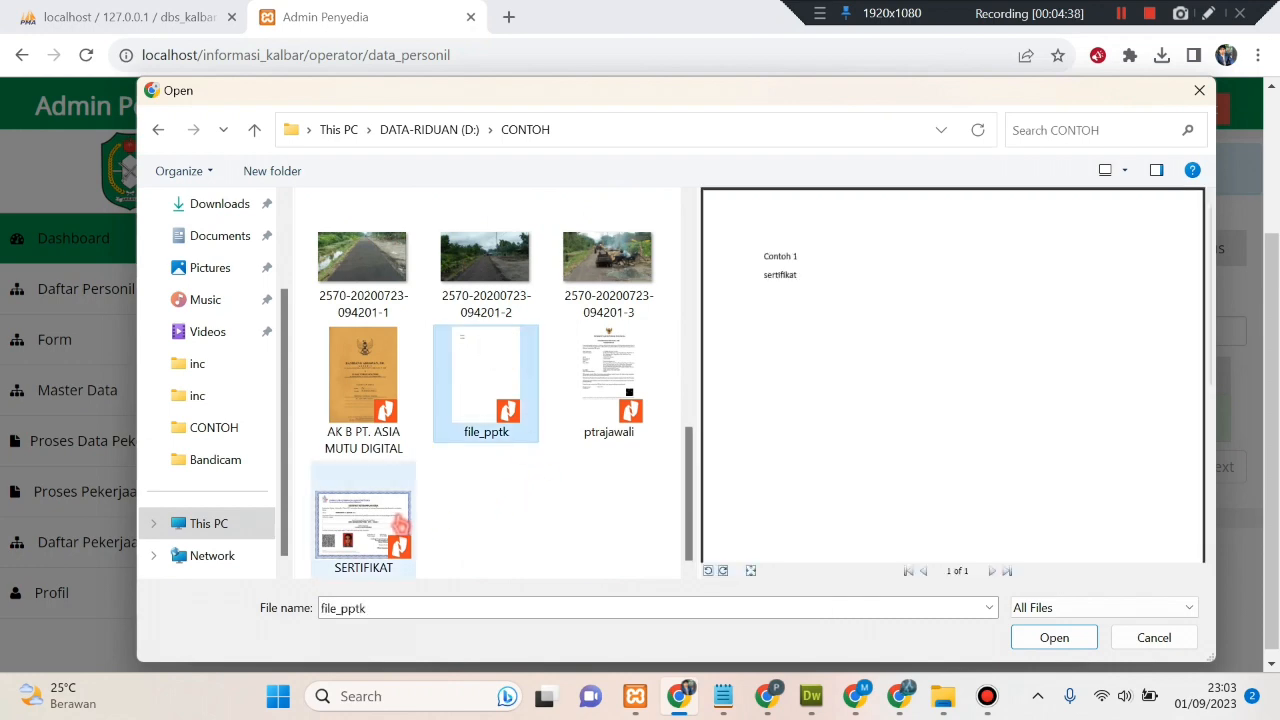
pyautogui.click(400, 525)
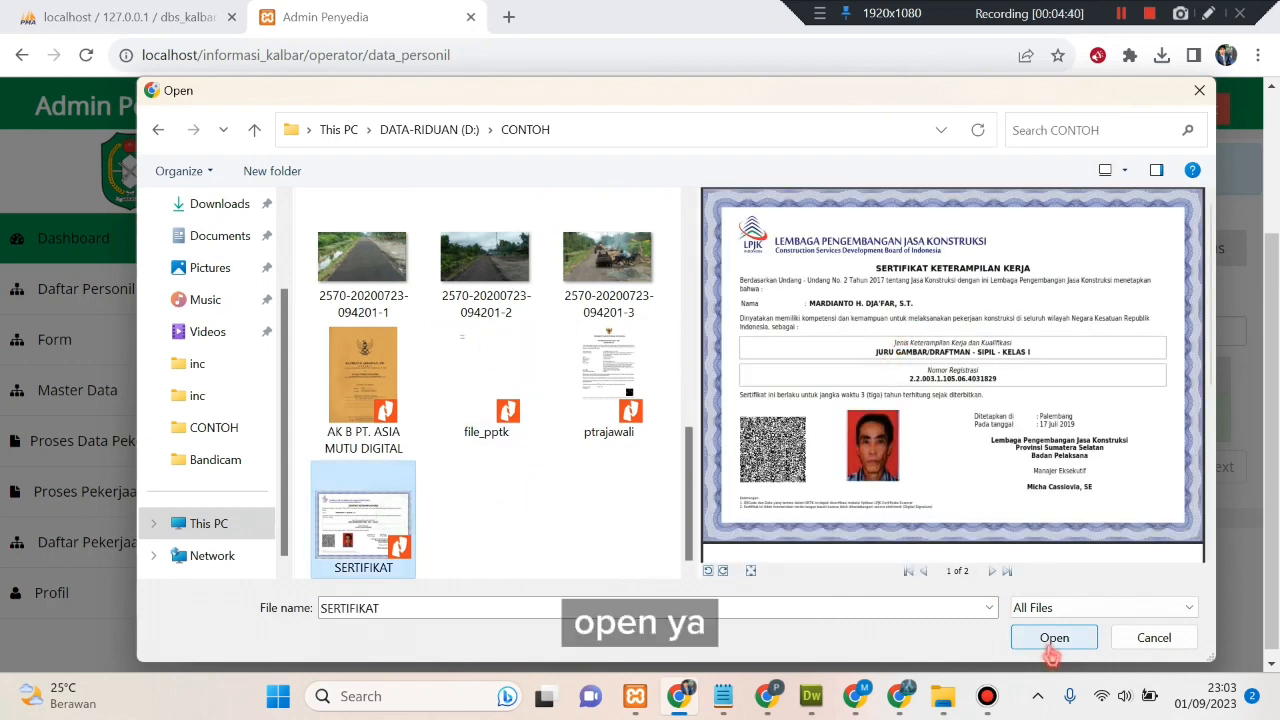
pyautogui.click(1050, 645)
pyautogui.scroll(2, 571, 586)
pyautogui.scroll(-2, 570, 566)
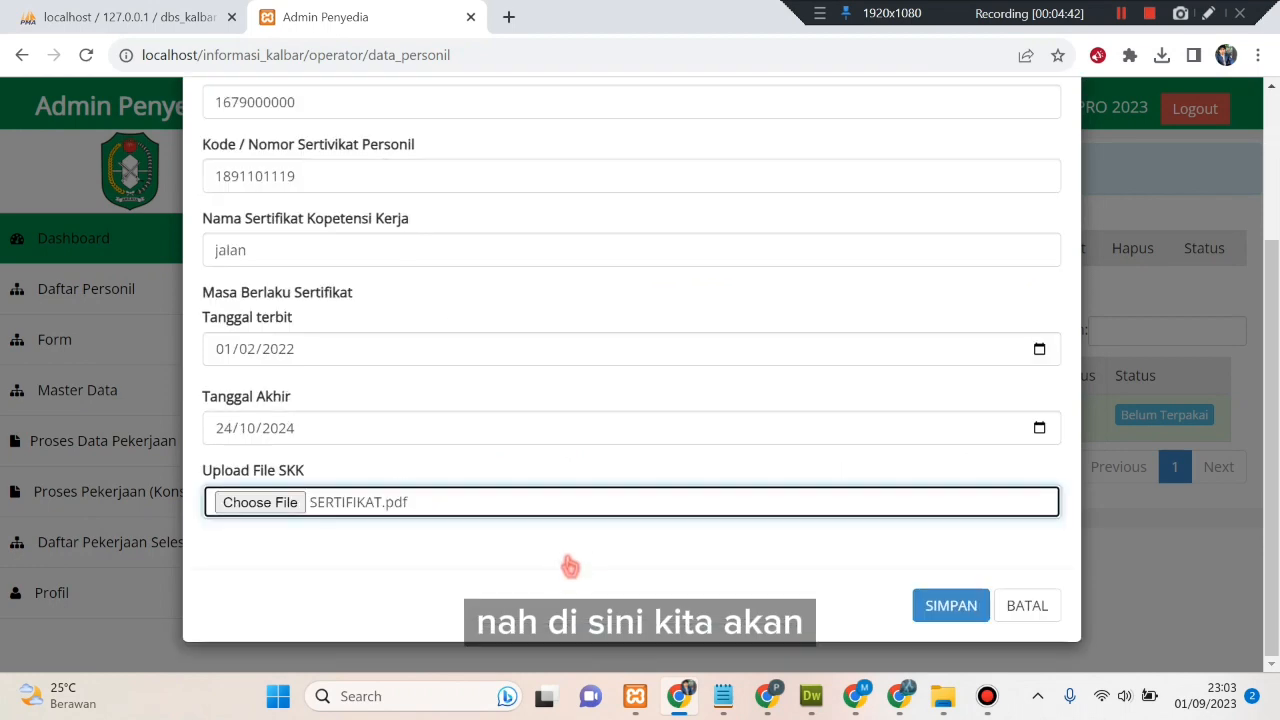
# - Check the name, KTP and certificate fields of Form Personil, then save with SIMPAN
pyautogui.scroll(3, 570, 566)
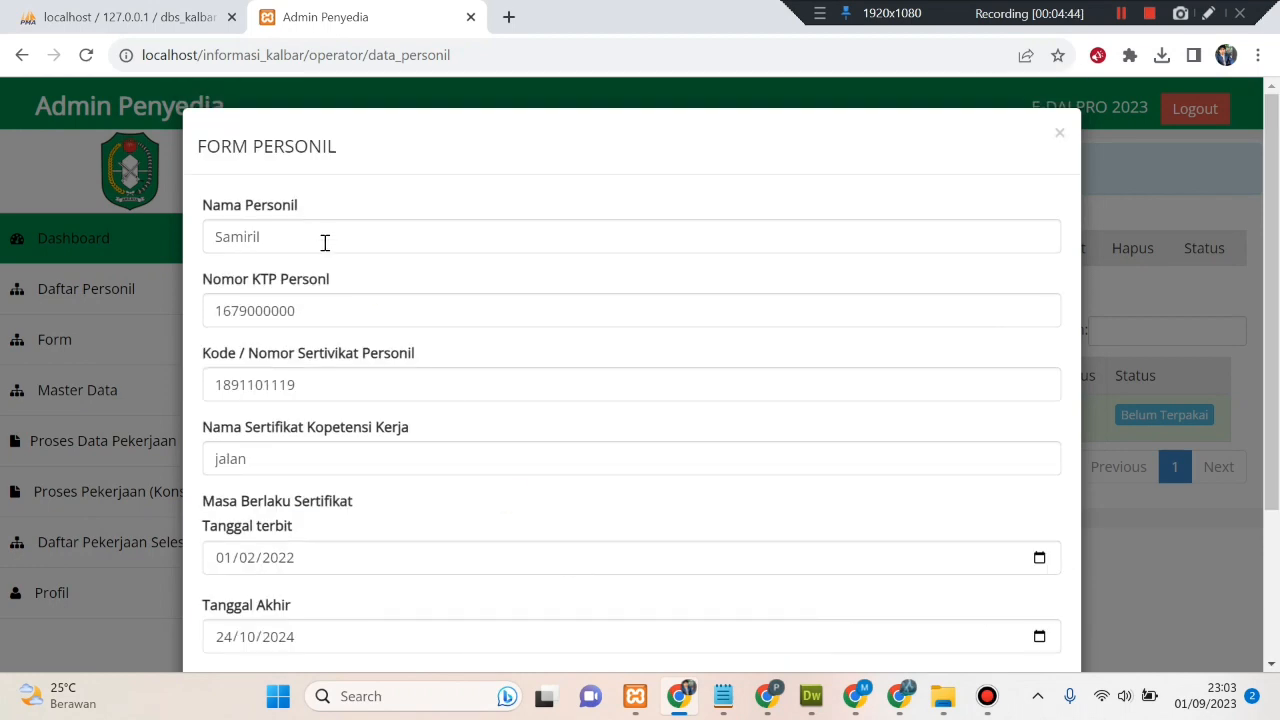
pyautogui.scroll(-3, 333, 244)
pyautogui.scroll(3, 333, 244)
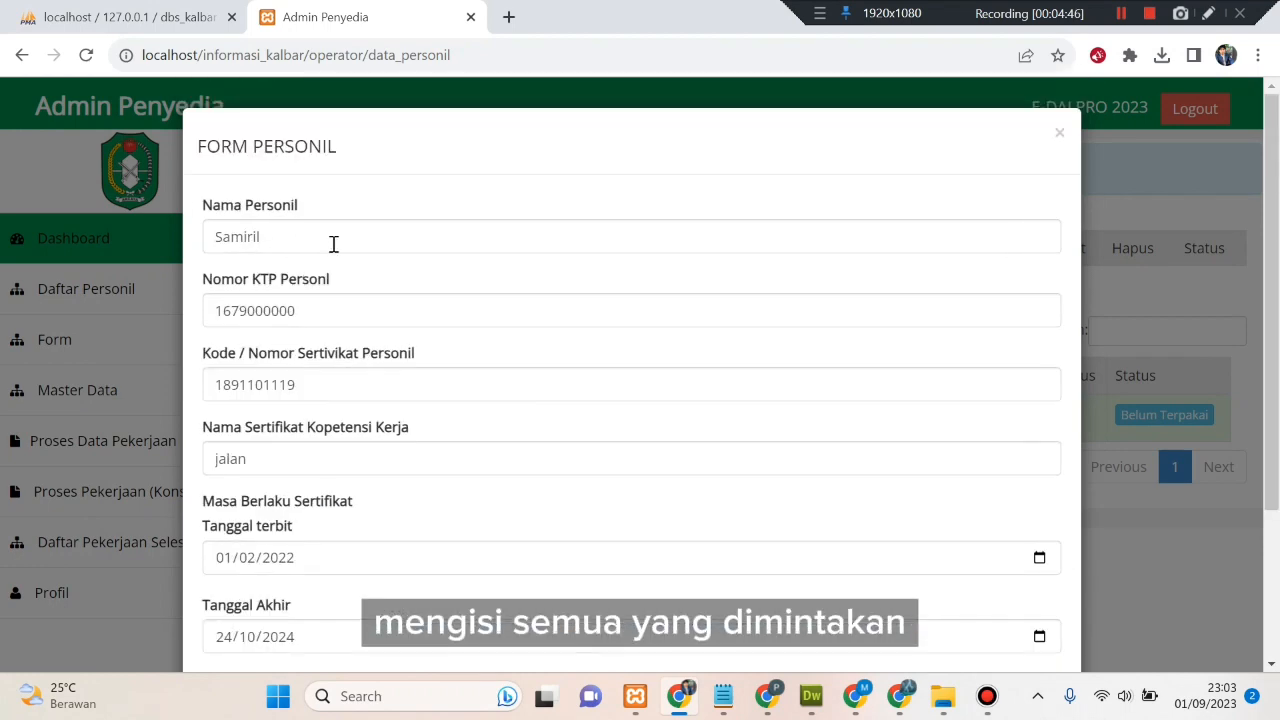
pyautogui.scroll(-3, 371, 349)
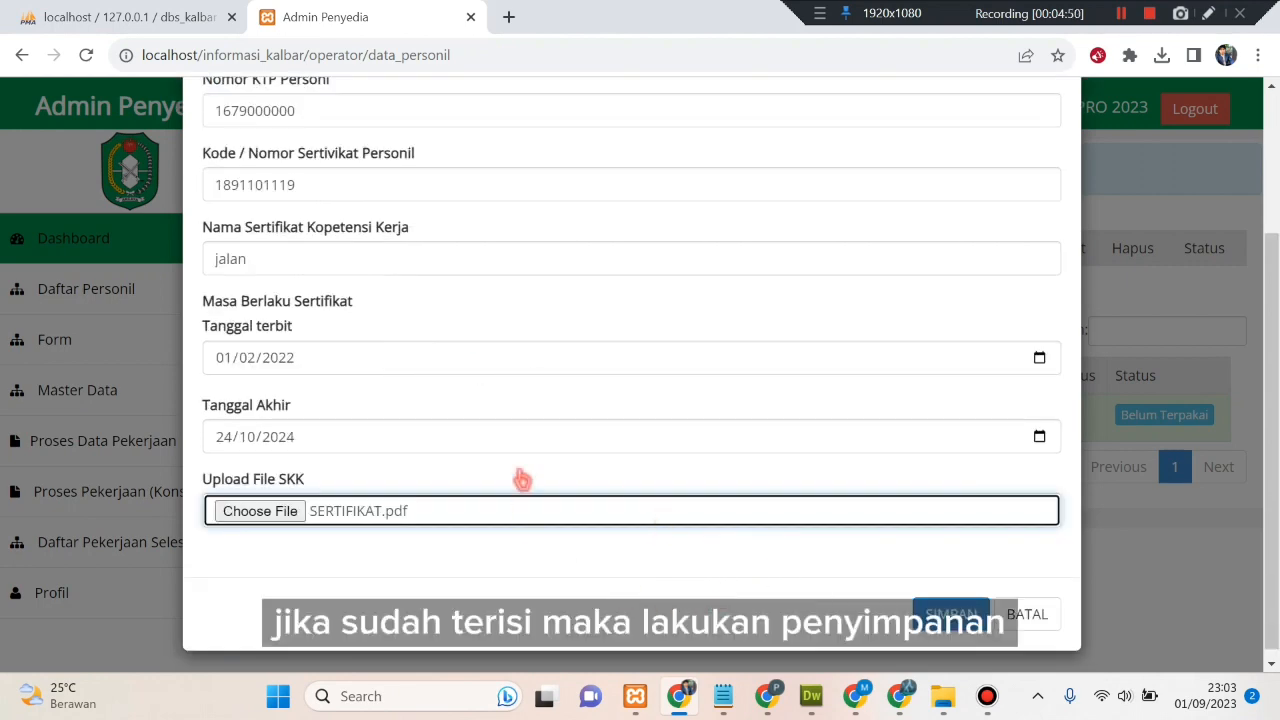
pyautogui.scroll(3, 542, 442)
pyautogui.scroll(-3, 623, 506)
pyautogui.scroll(3, 623, 506)
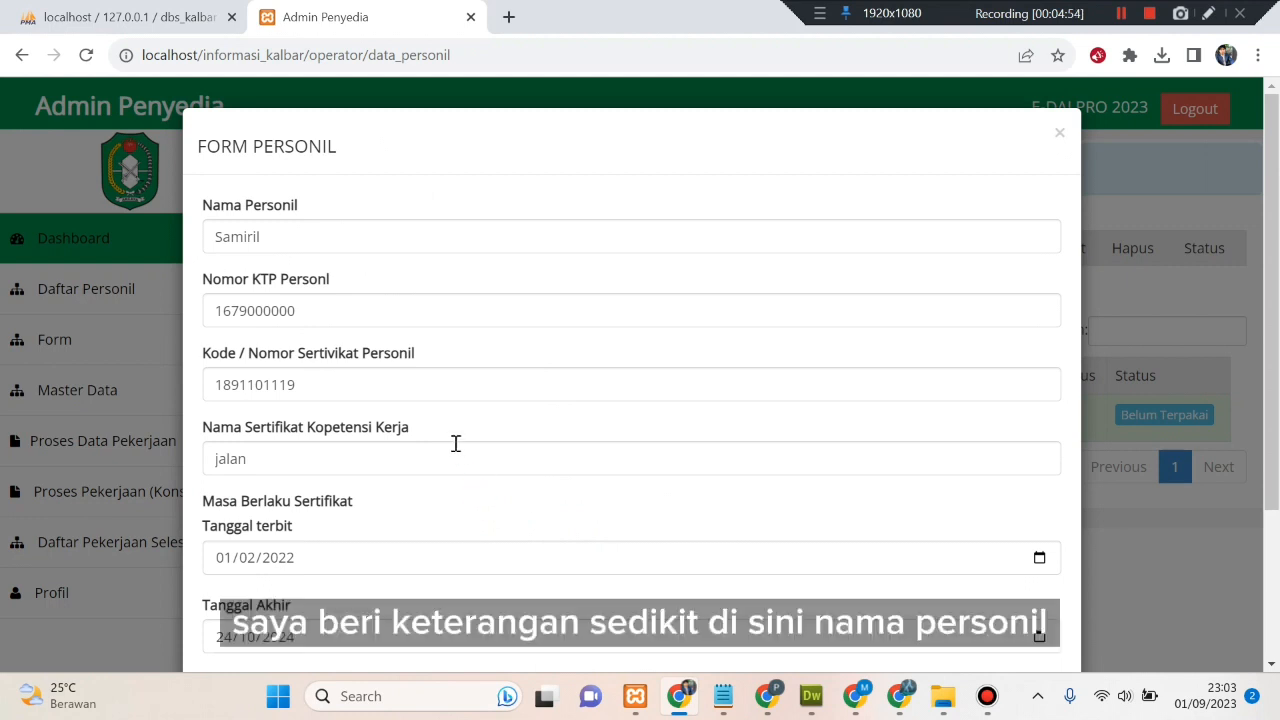
pyautogui.click(324, 239)
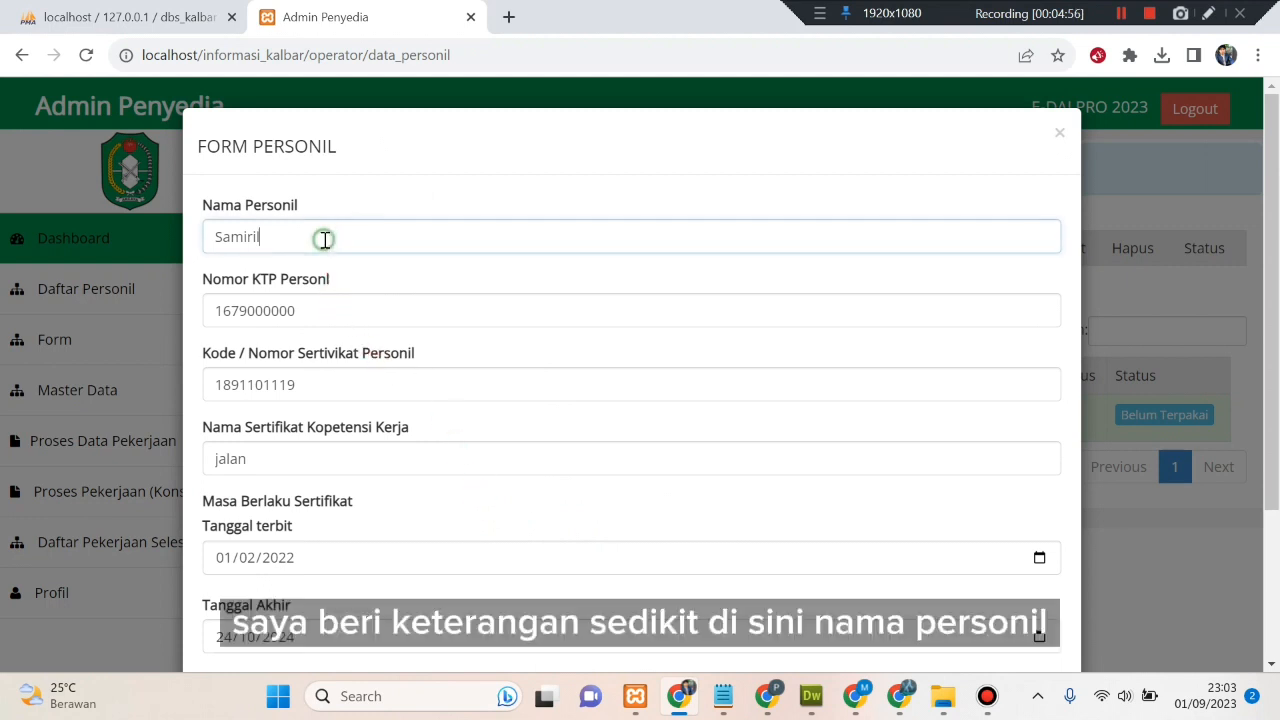
pyautogui.click(330, 308)
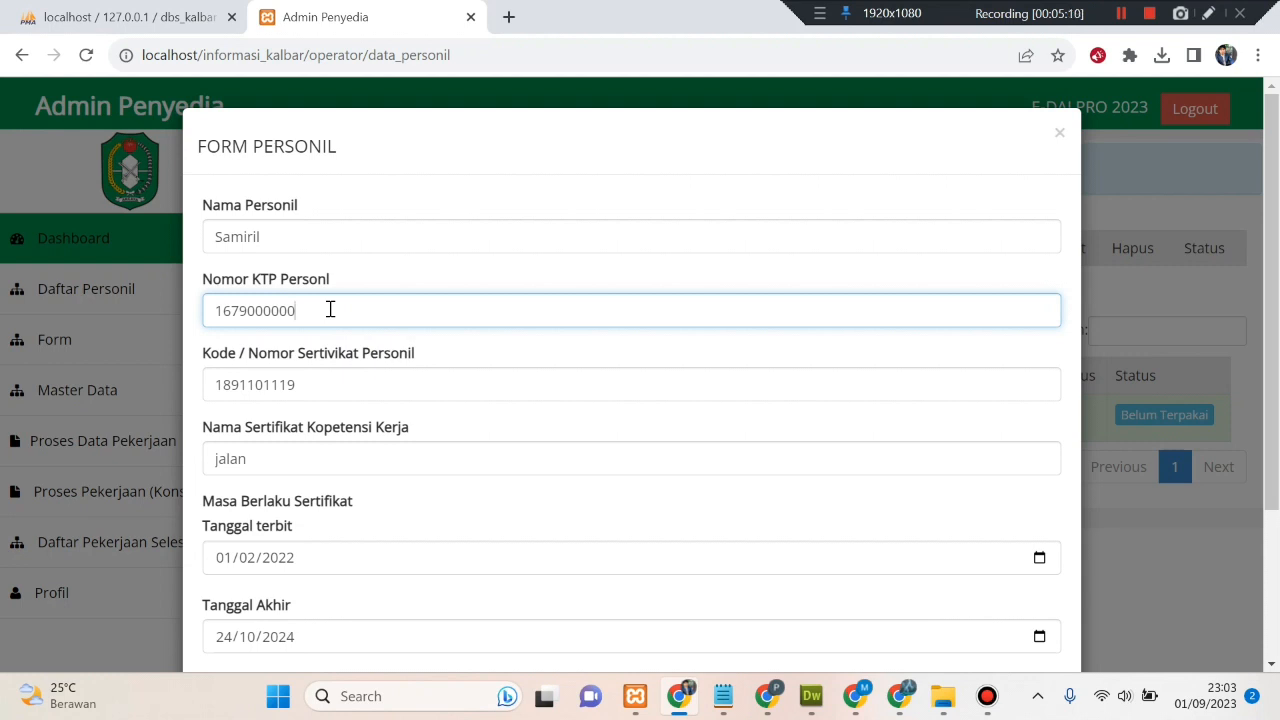
pyautogui.click(315, 390)
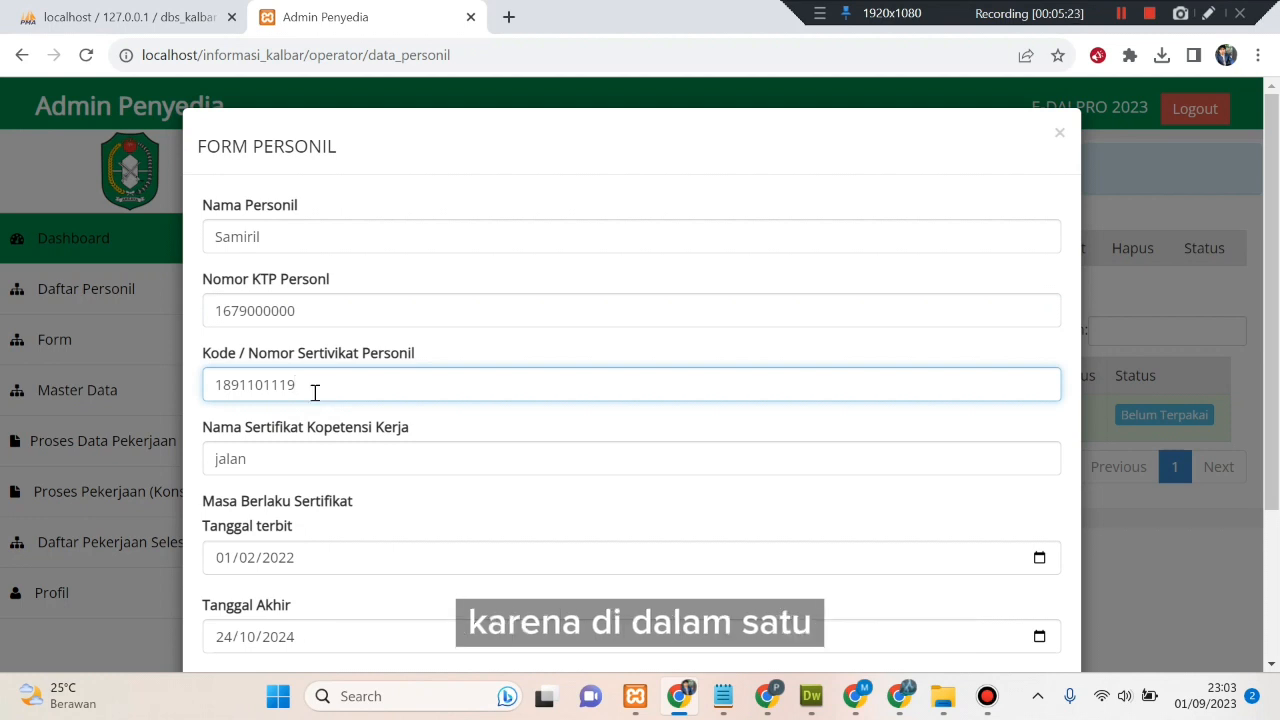
pyautogui.scroll(-1, 314, 393)
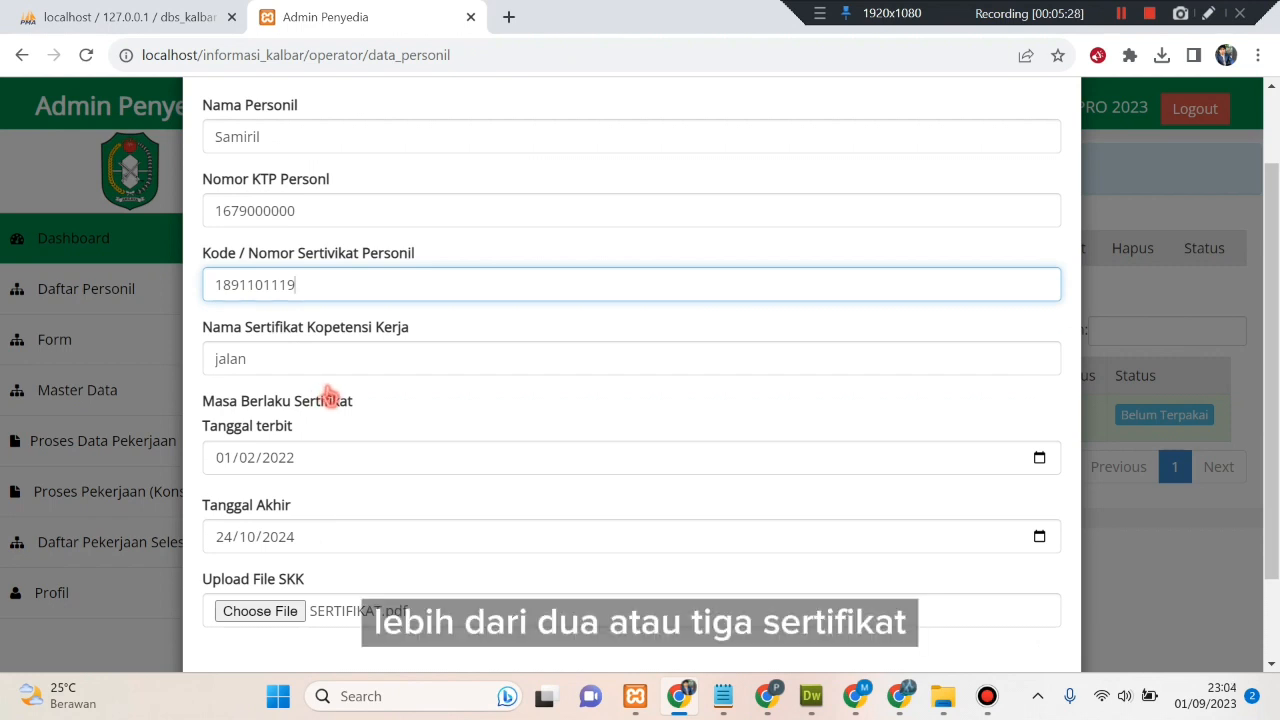
pyautogui.scroll(-1, 330, 397)
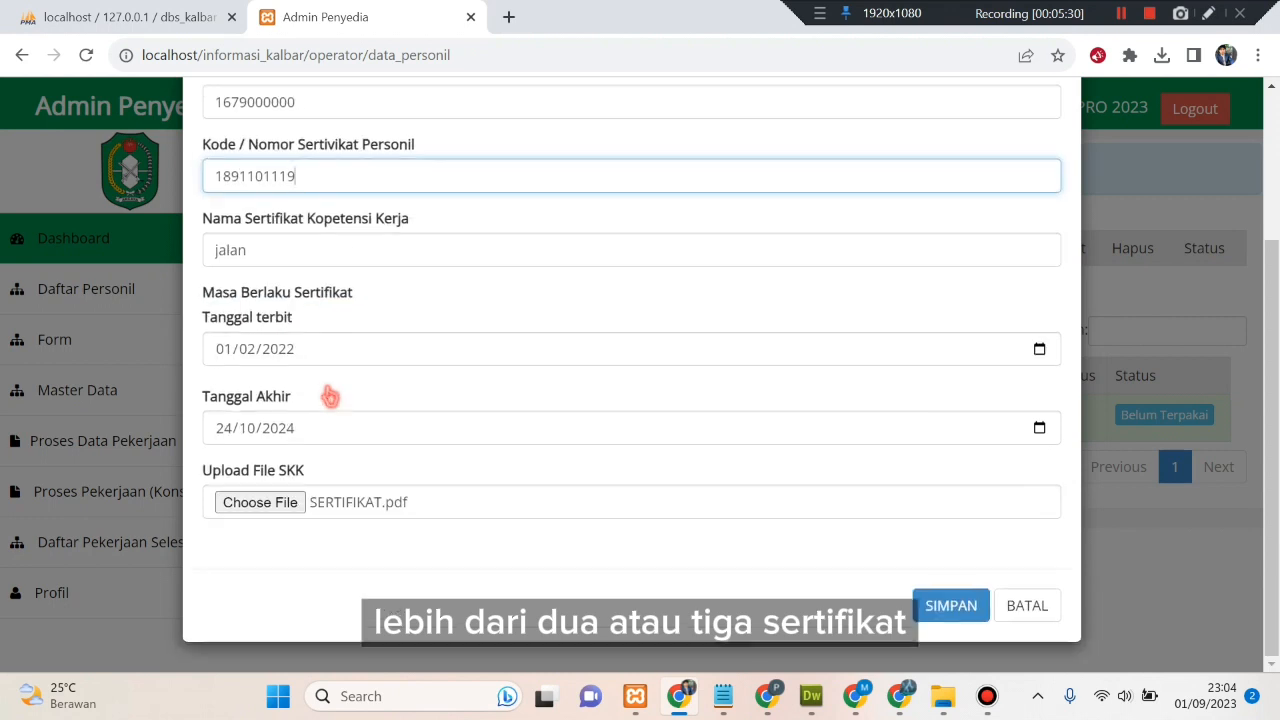
pyautogui.scroll(1, 330, 397)
pyautogui.scroll(-1, 330, 397)
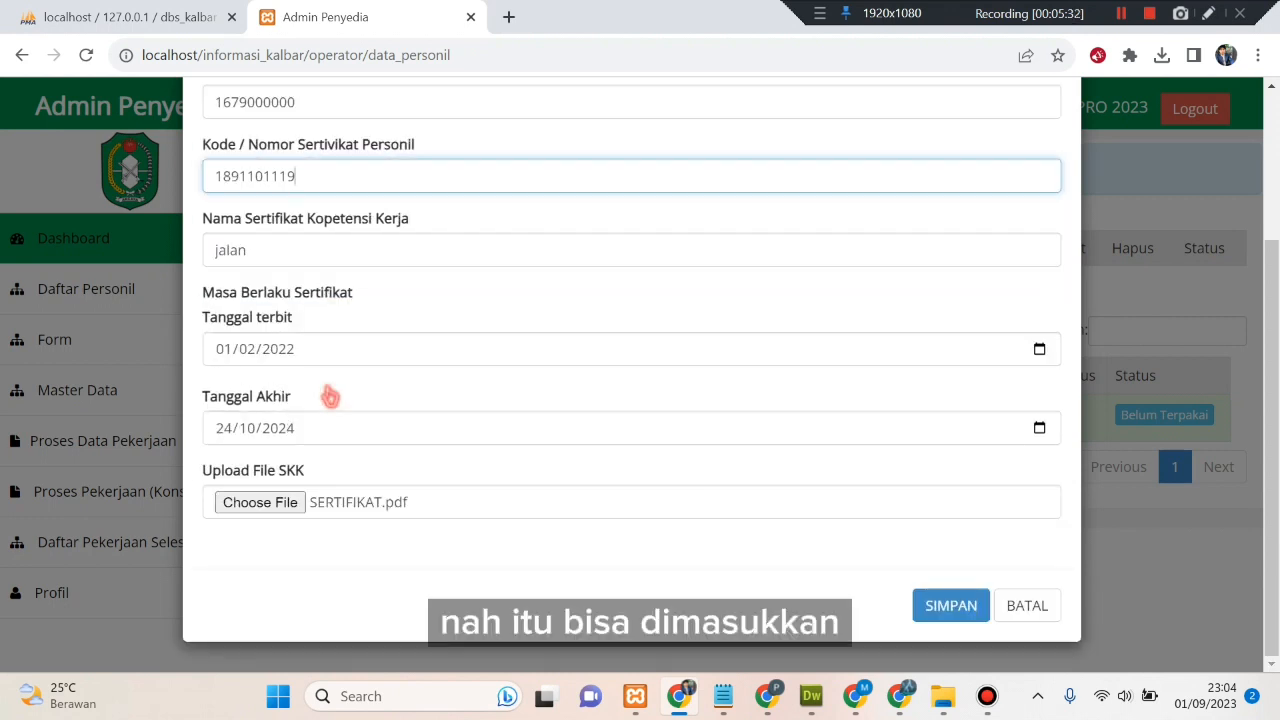
pyautogui.click(930, 607)
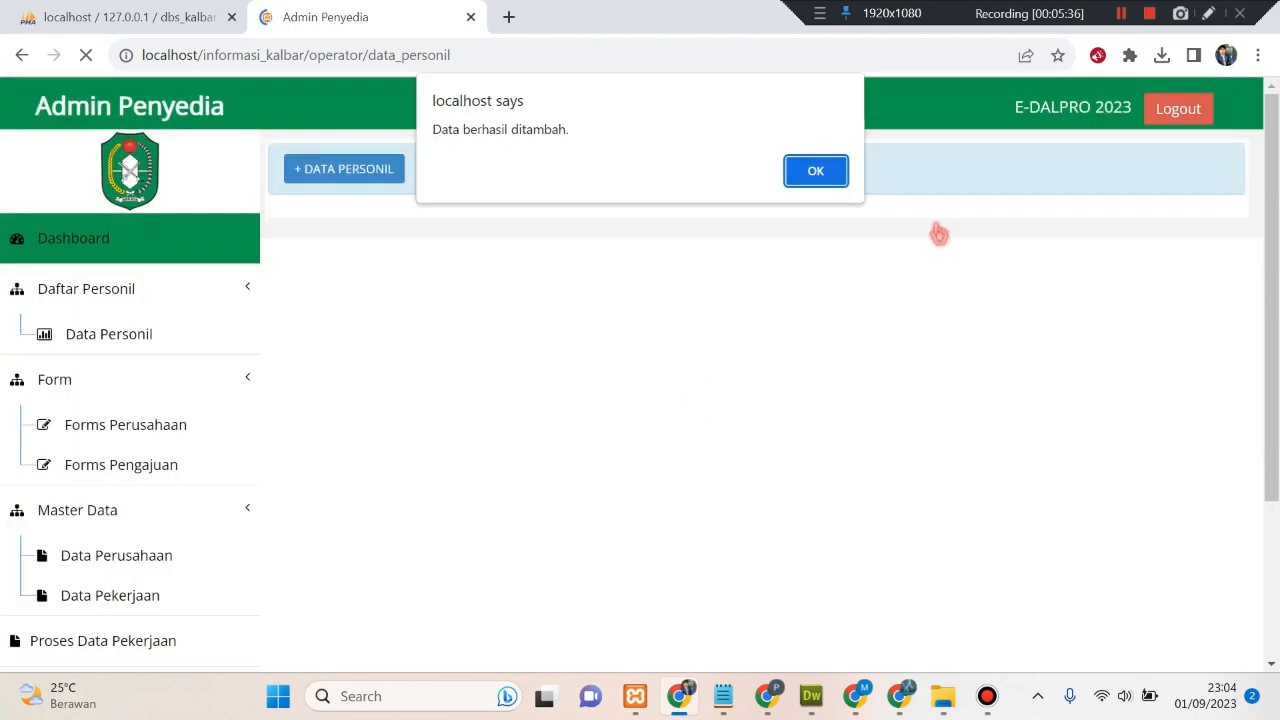
# - Dismiss the 'Data berhasil ditambah' alert and check the new Belum Diperiksa personnel entry
pyautogui.click(814, 171)
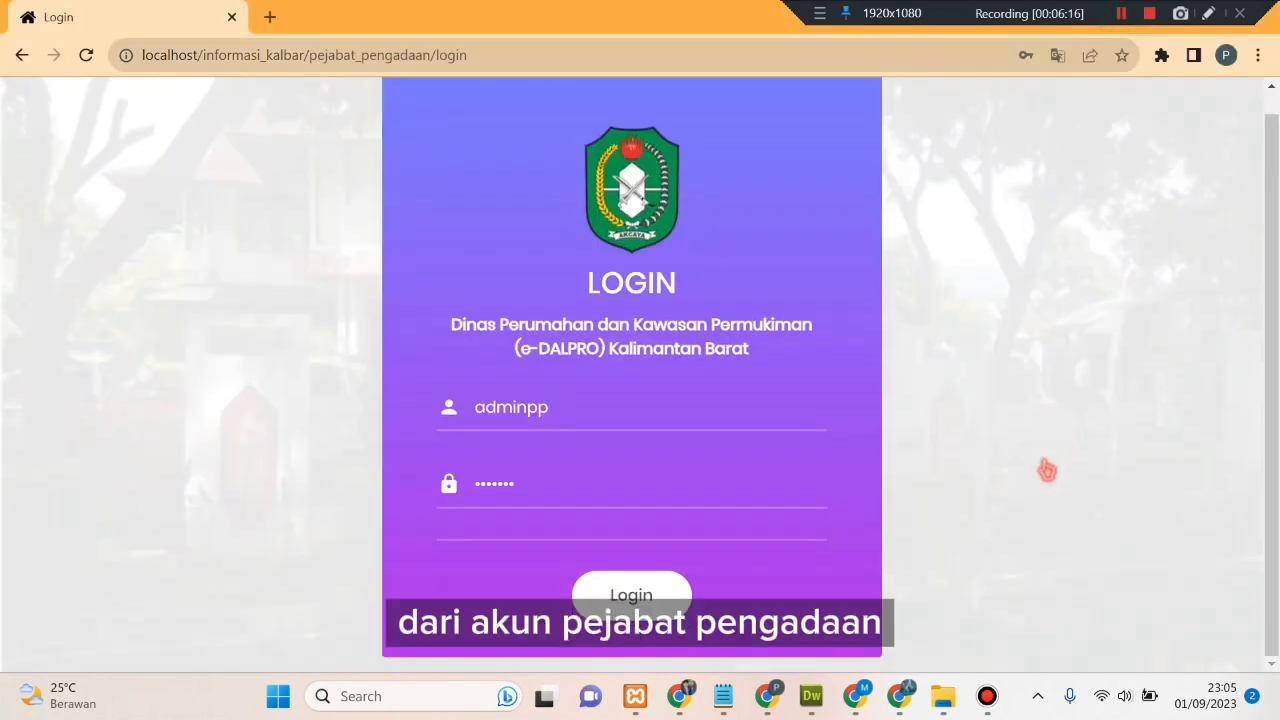
pyautogui.scroll(-1, 1046, 466)
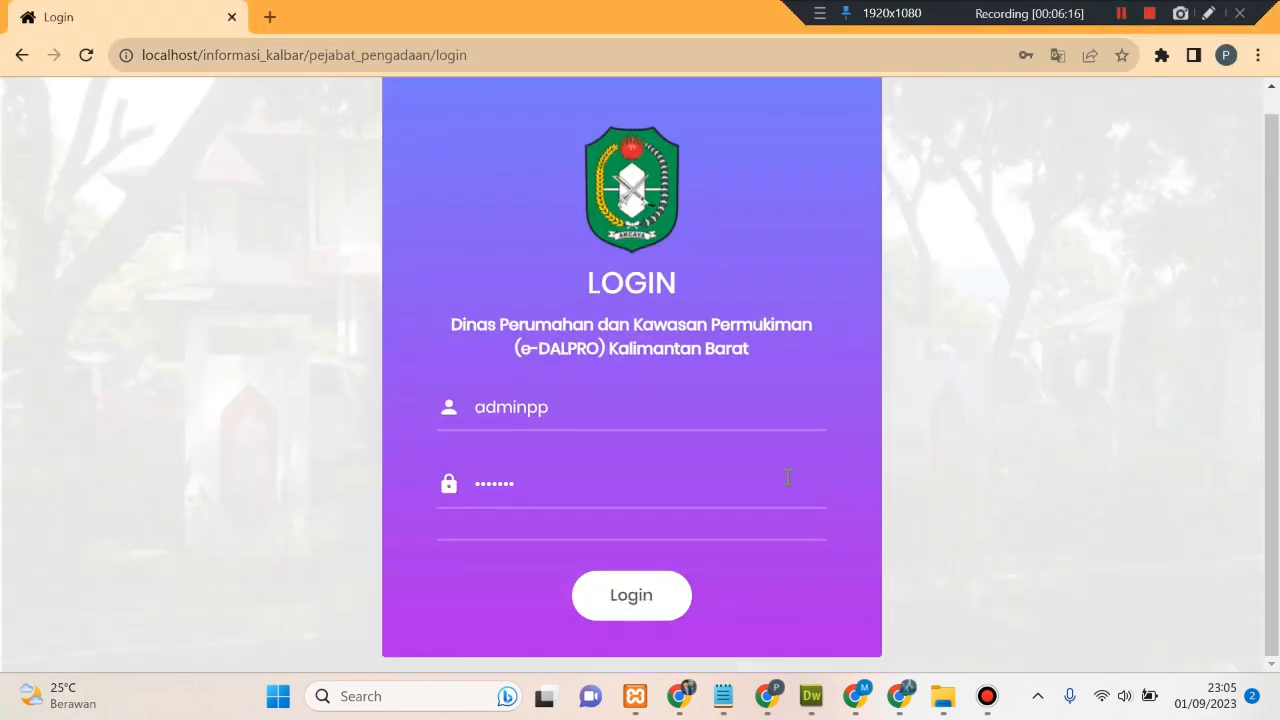
# - Sign in as Pejabat Pengadaan, dismiss the password warning, and go to Data Personil
pyautogui.click(641, 597)
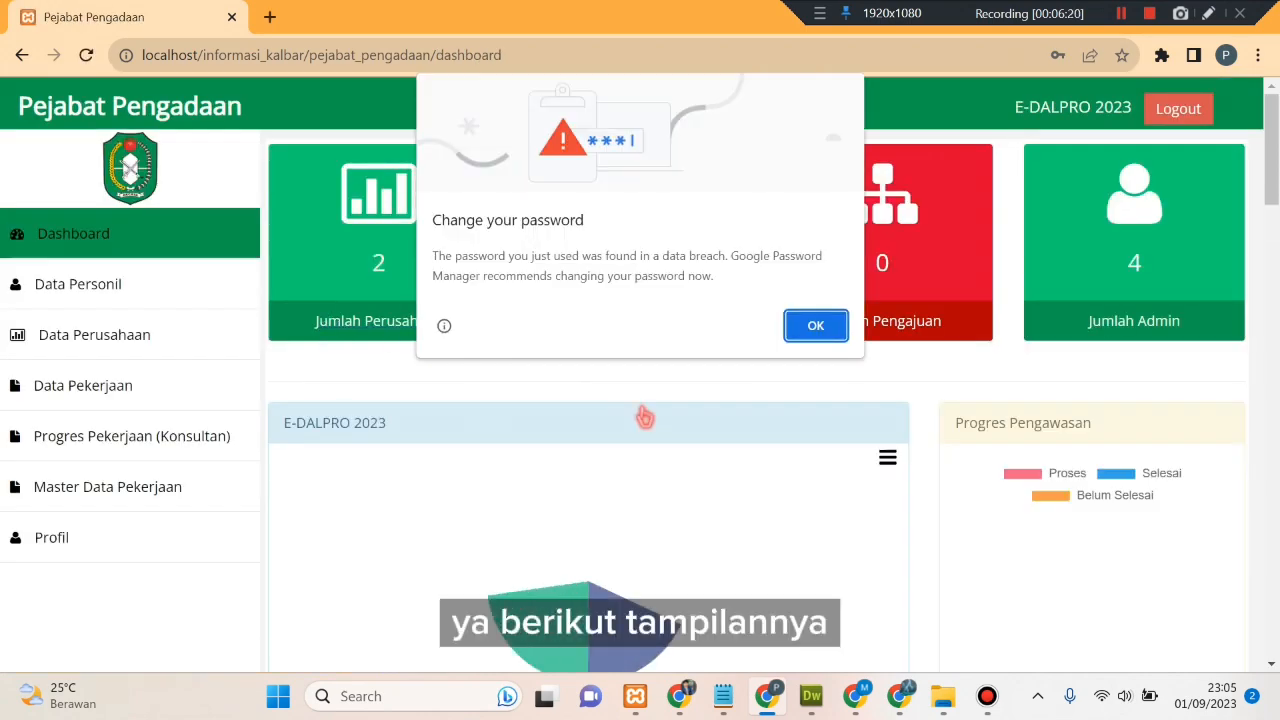
pyautogui.click(815, 325)
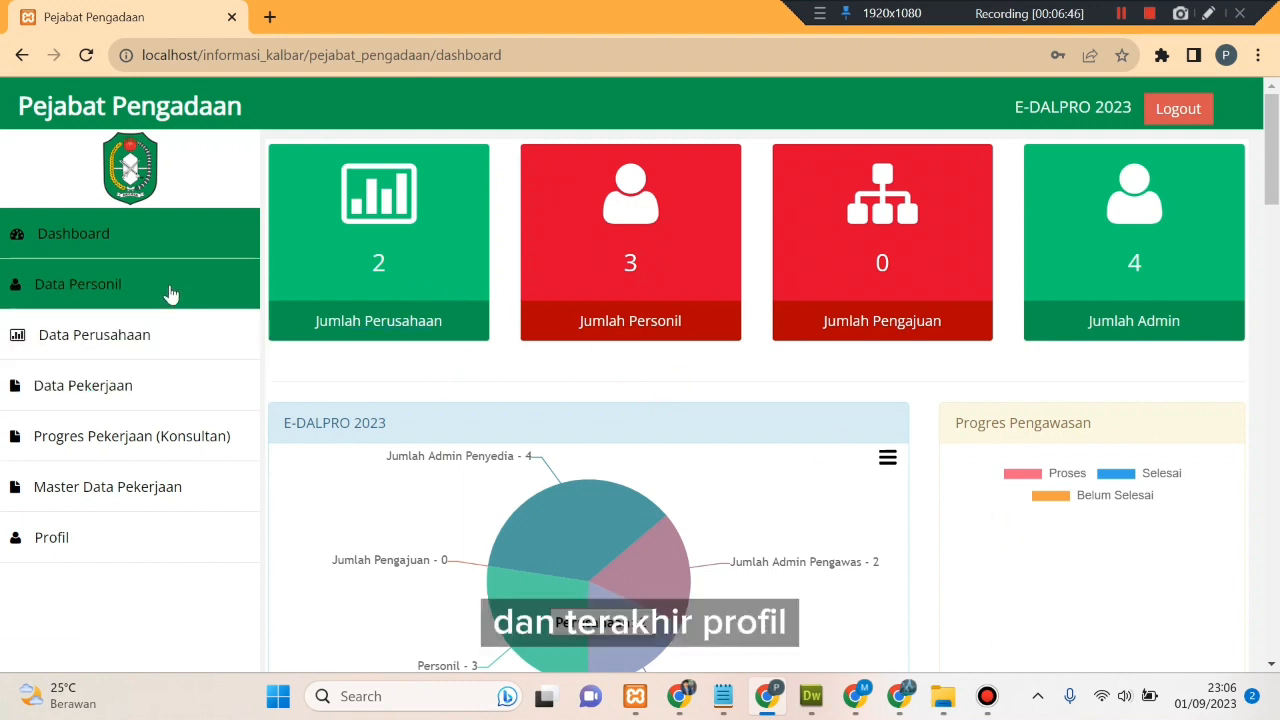
pyautogui.click(109, 286)
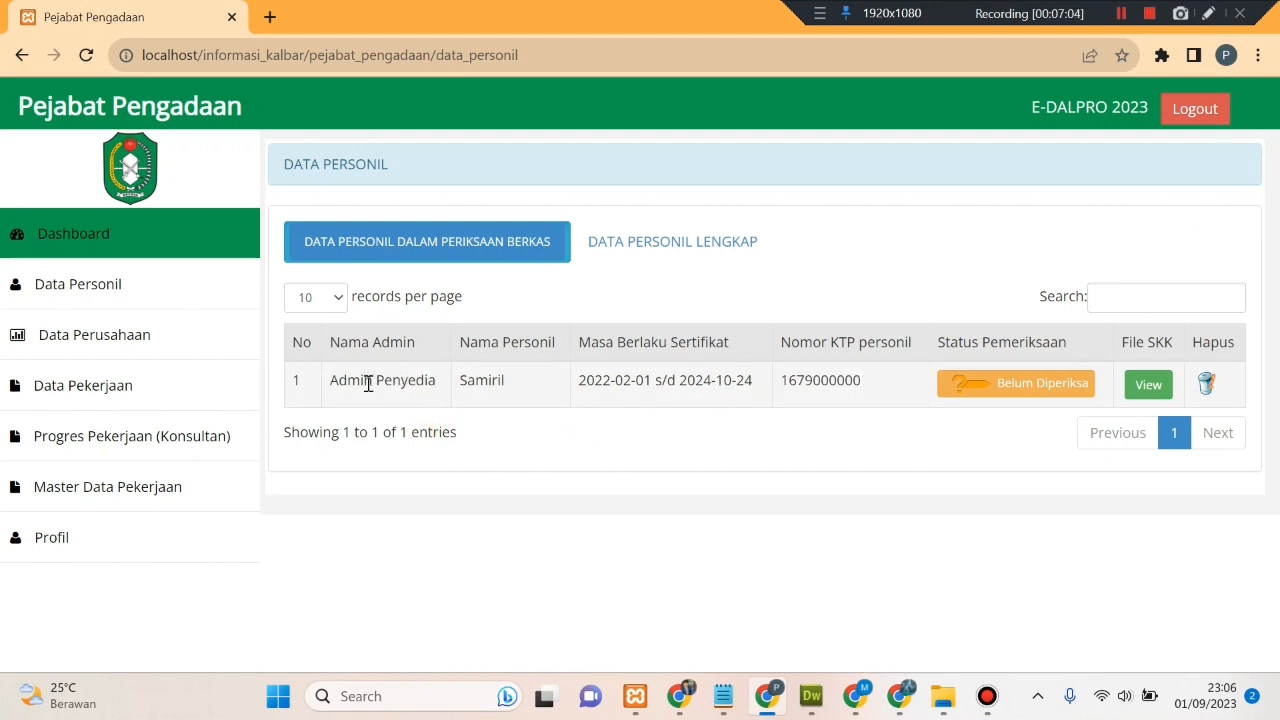
# - Check the Admin Penyedia entry marked Belum Diperiksa and view its SKK file 76-SERTIFIKAT.pdf
pyautogui.moveTo(374, 383); pyautogui.dragTo(443, 389)
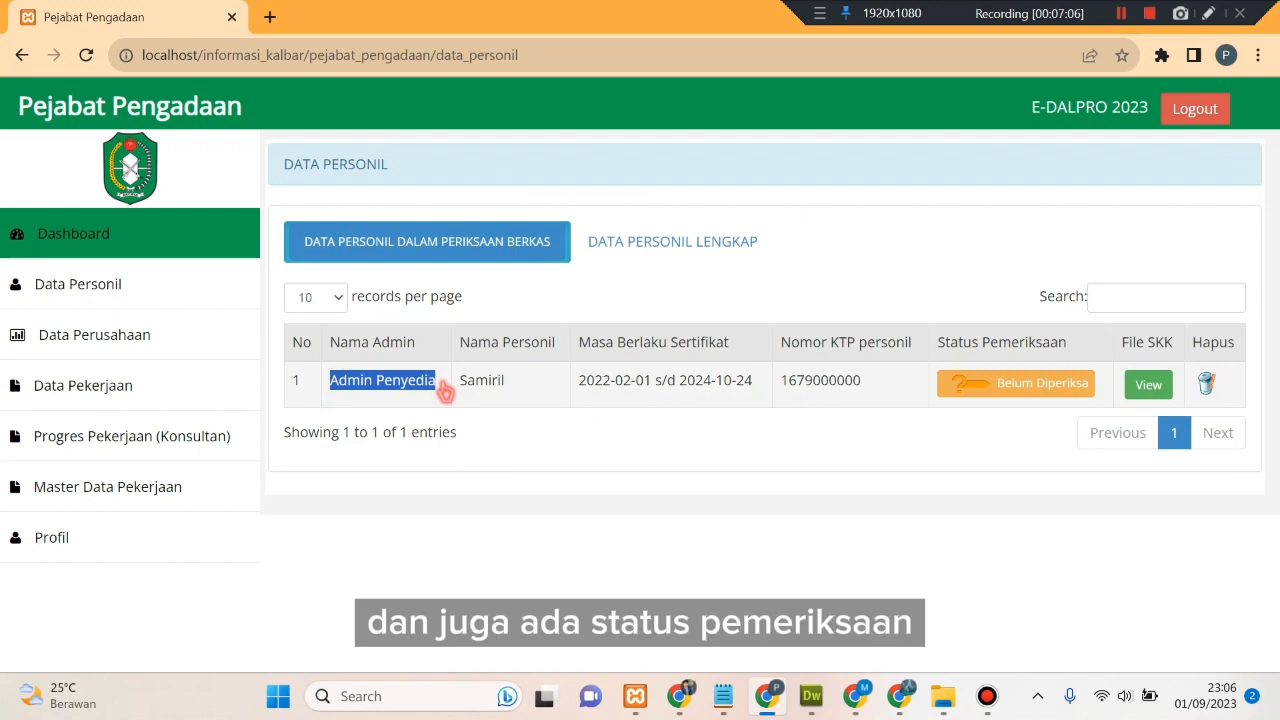
pyautogui.click(482, 408)
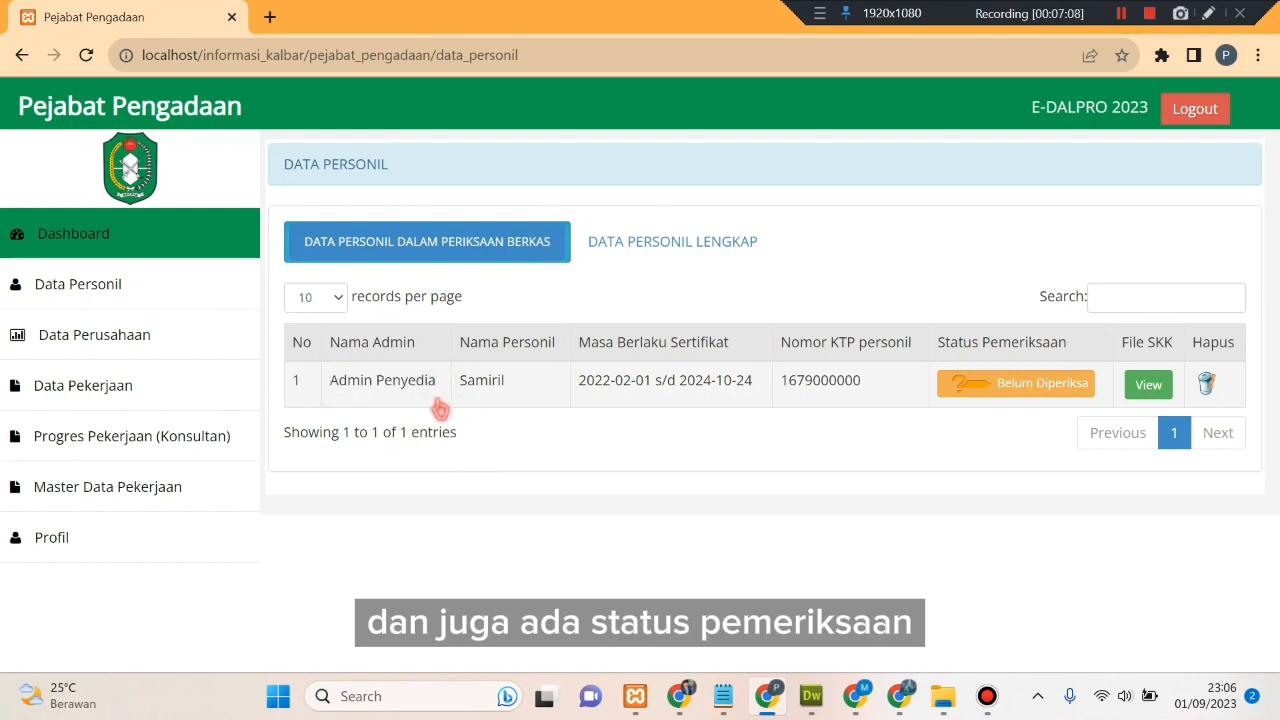
pyautogui.doubleClick(402, 388)
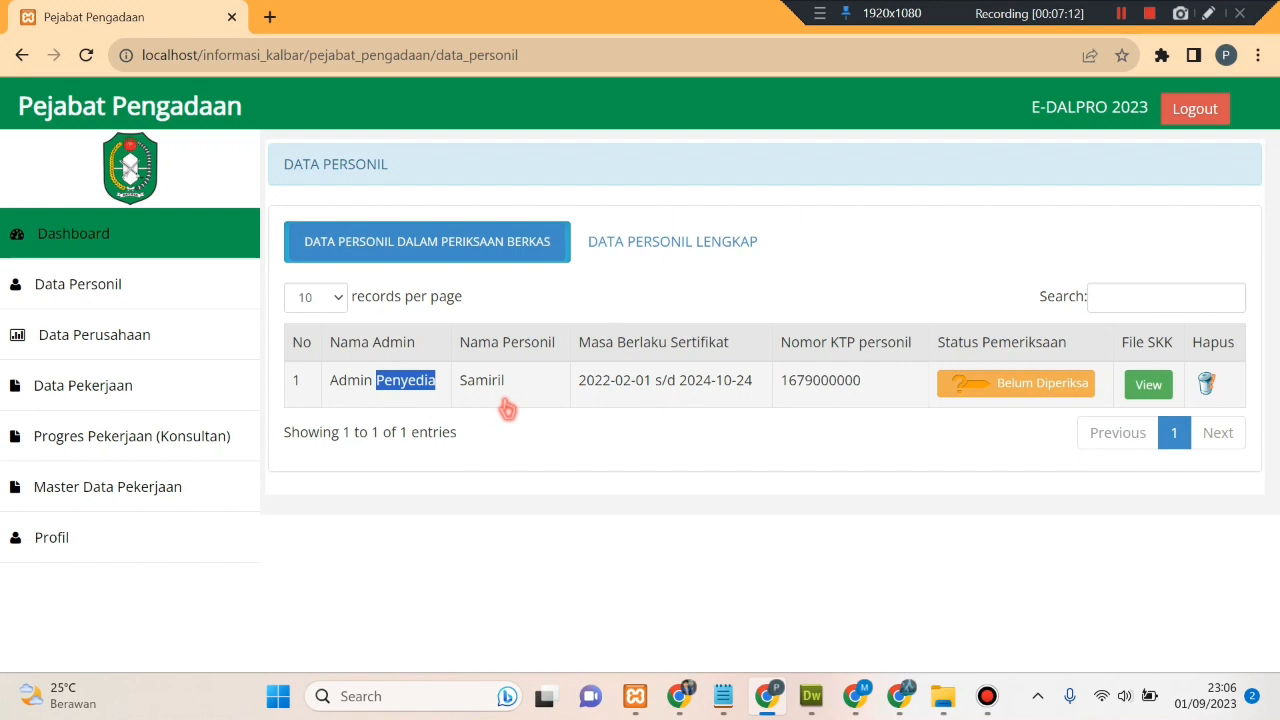
pyautogui.click(800, 388)
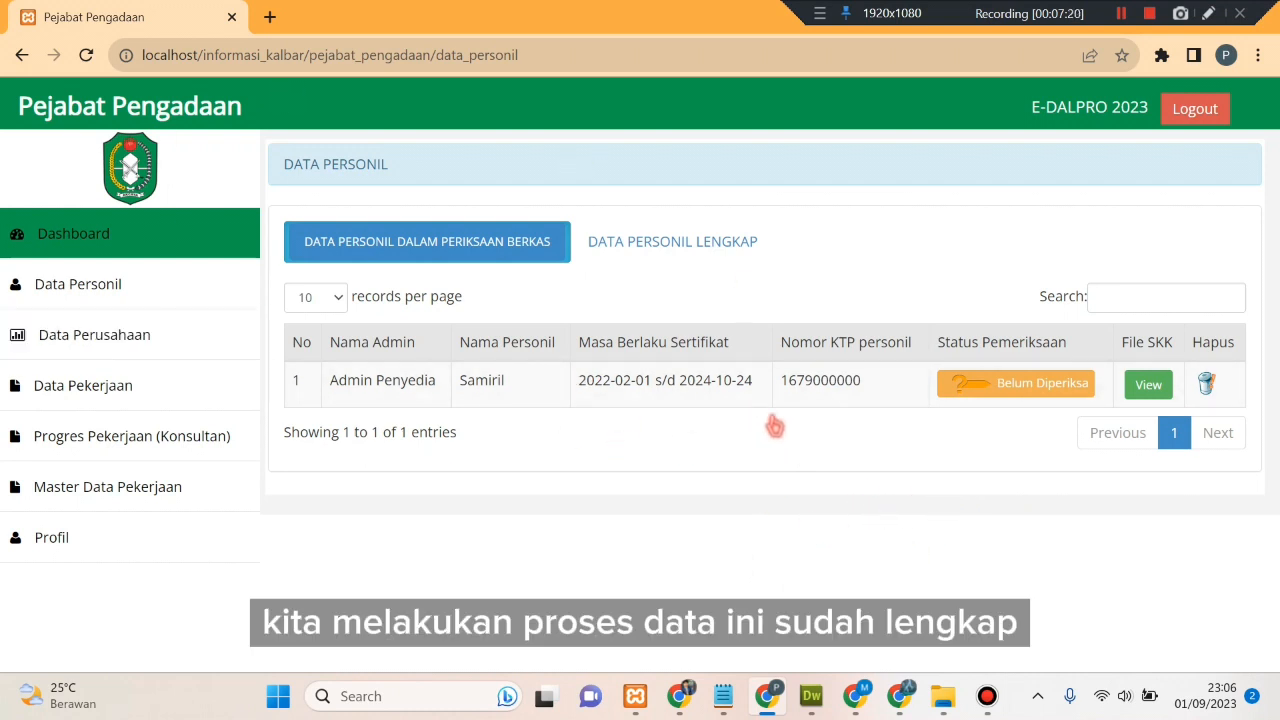
pyautogui.click(1150, 386)
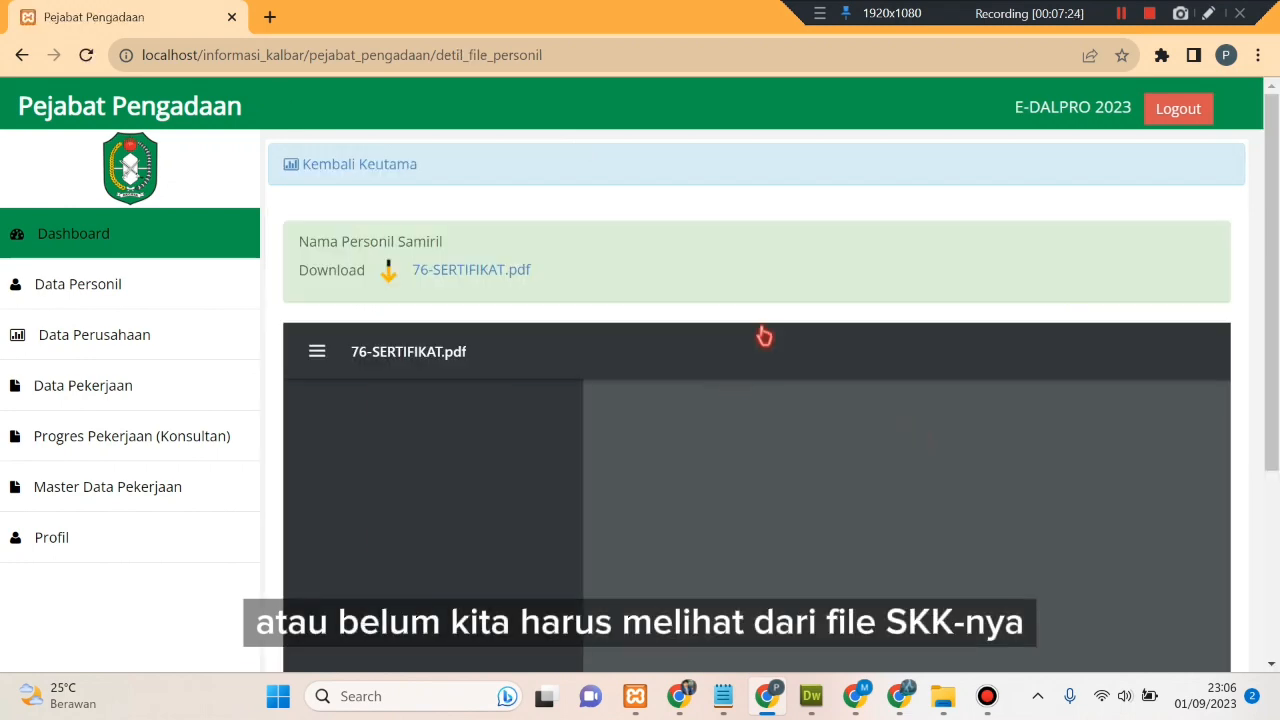
# - Scroll through the 76-SERTIFIKAT.pdf preview to review the certificate
pyautogui.scroll(-10, 749, 412)
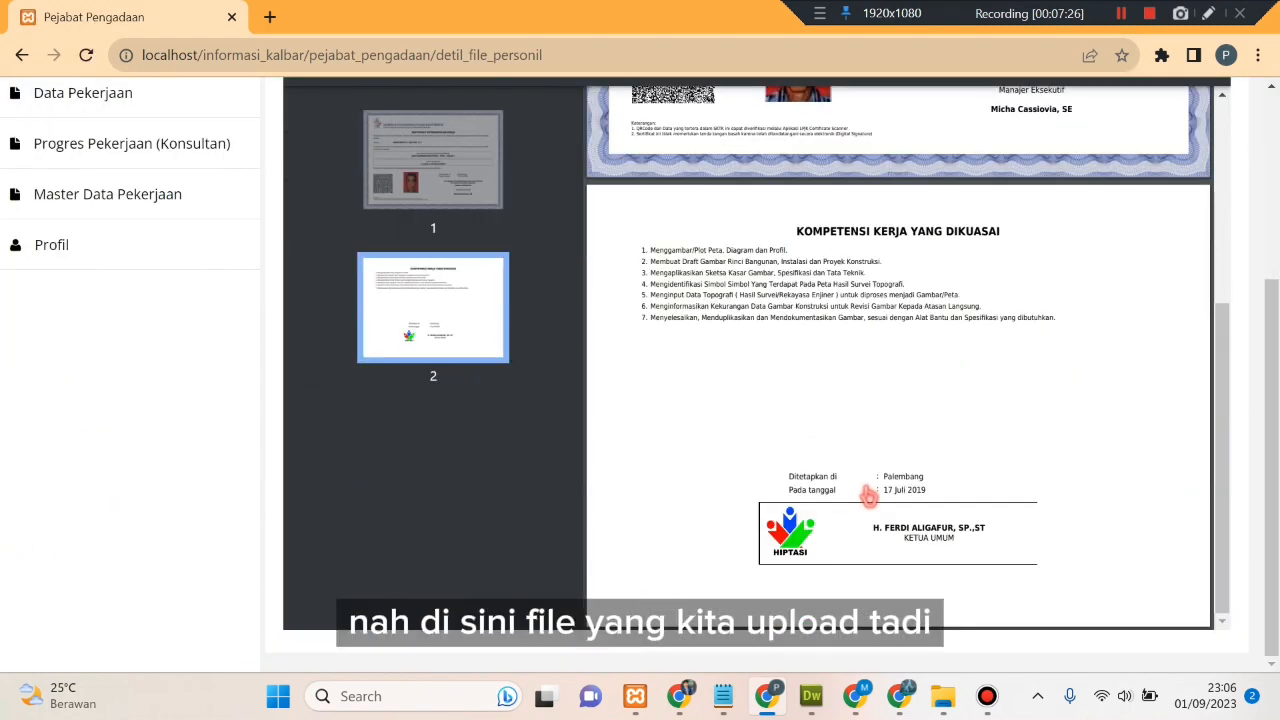
pyautogui.scroll(8, 868, 497)
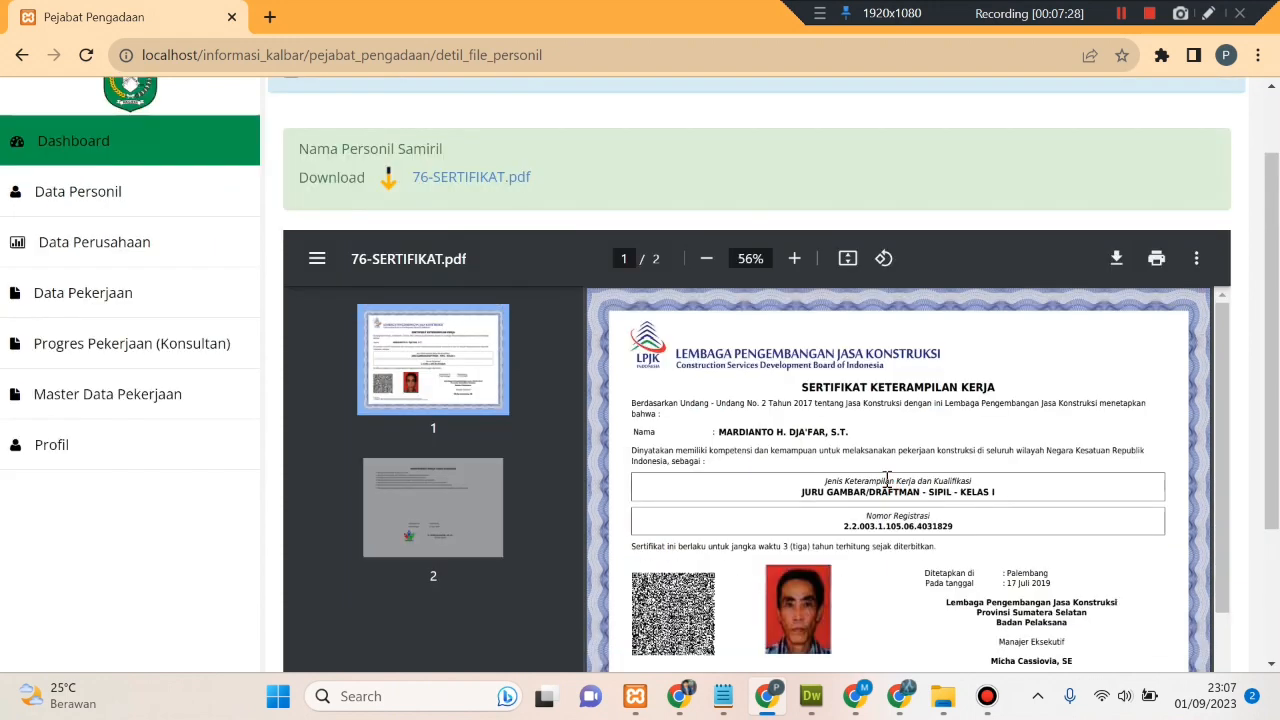
pyautogui.scroll(2, 751, 448)
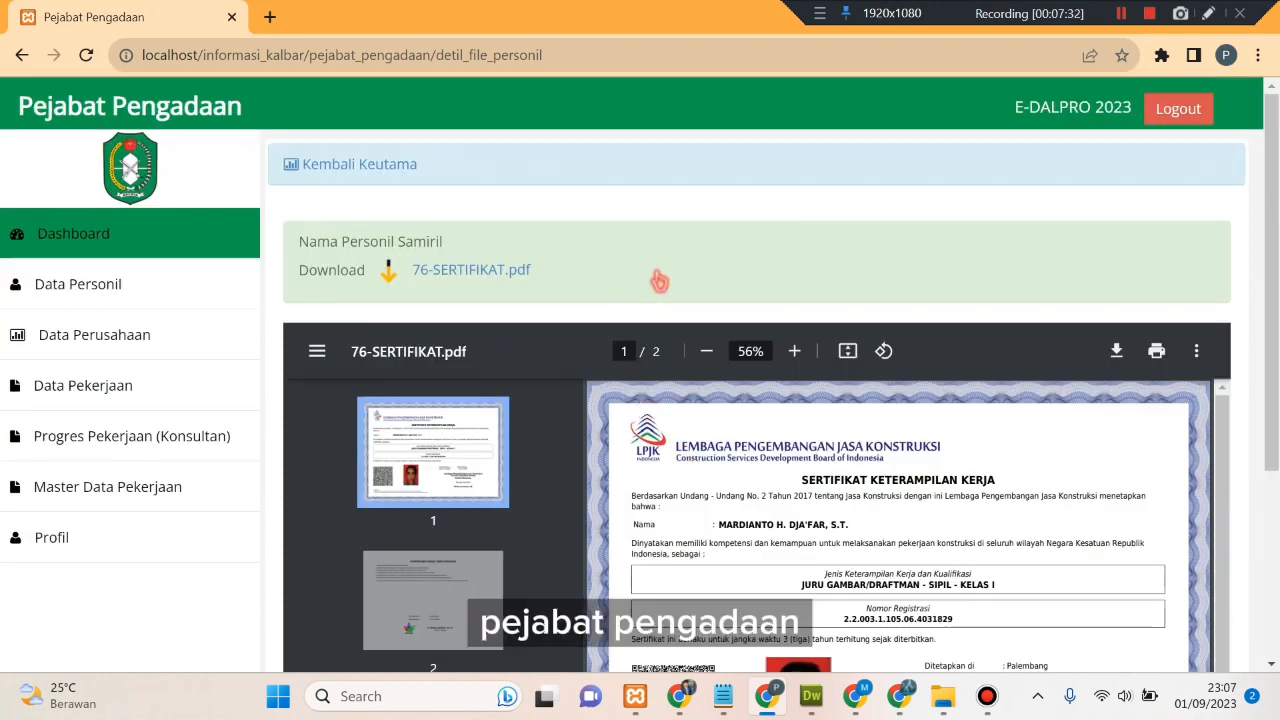
pyautogui.scroll(-3, 659, 282)
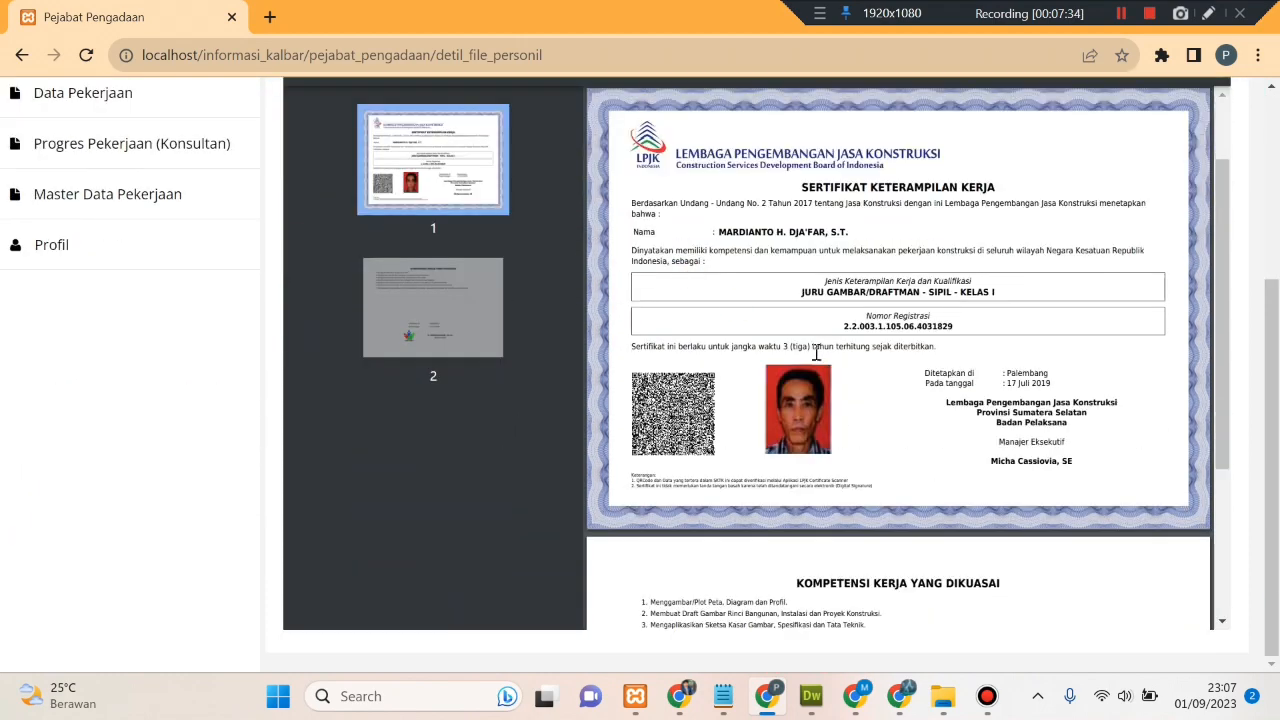
pyautogui.scroll(-3, 816, 352)
pyautogui.scroll(-3, 816, 352)
pyautogui.scroll(5, 816, 352)
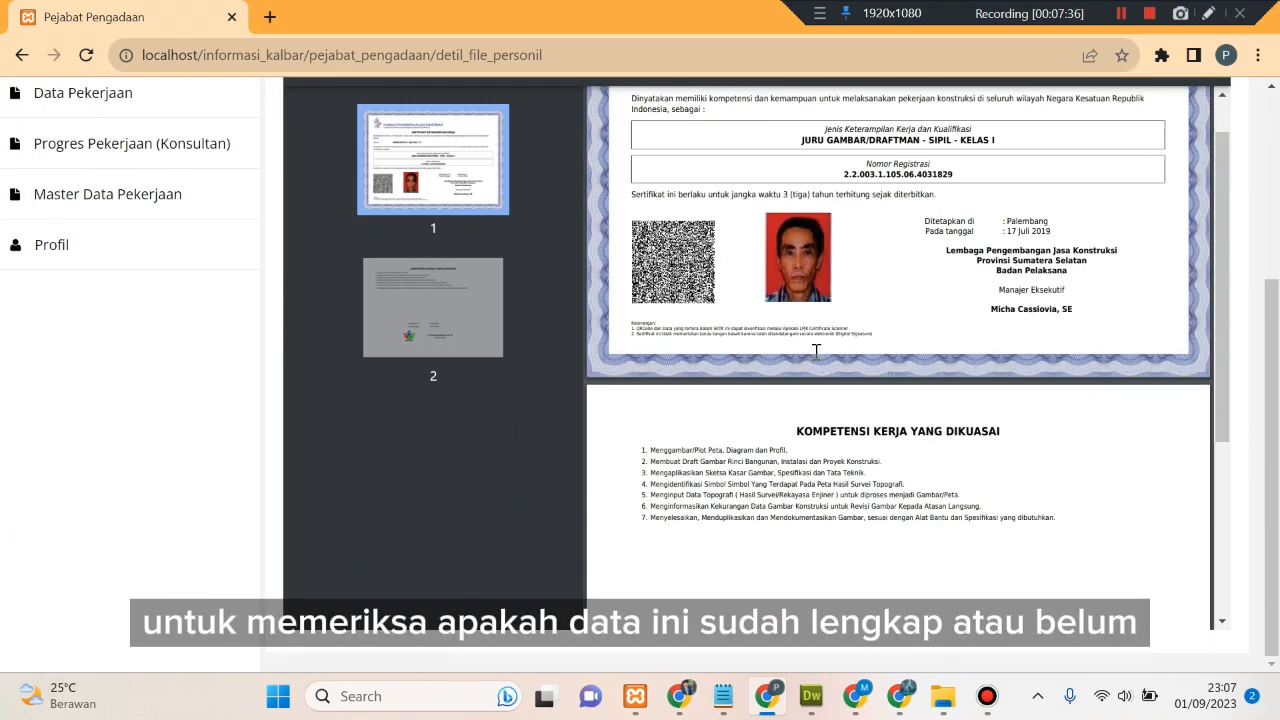
pyautogui.scroll(1, 816, 352)
pyautogui.scroll(2, 816, 352)
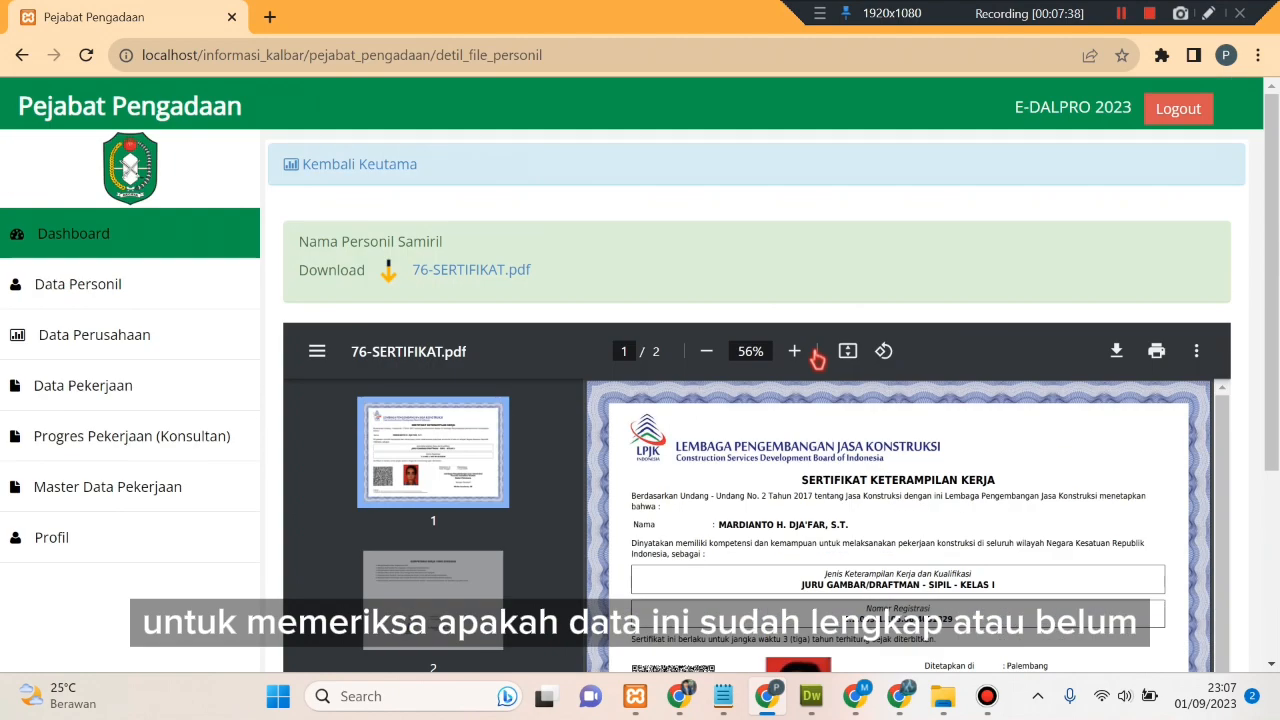
# - Return to the Data Personil list and open the Belum Diperiksa entry's review dialog
pyautogui.click(390, 172)
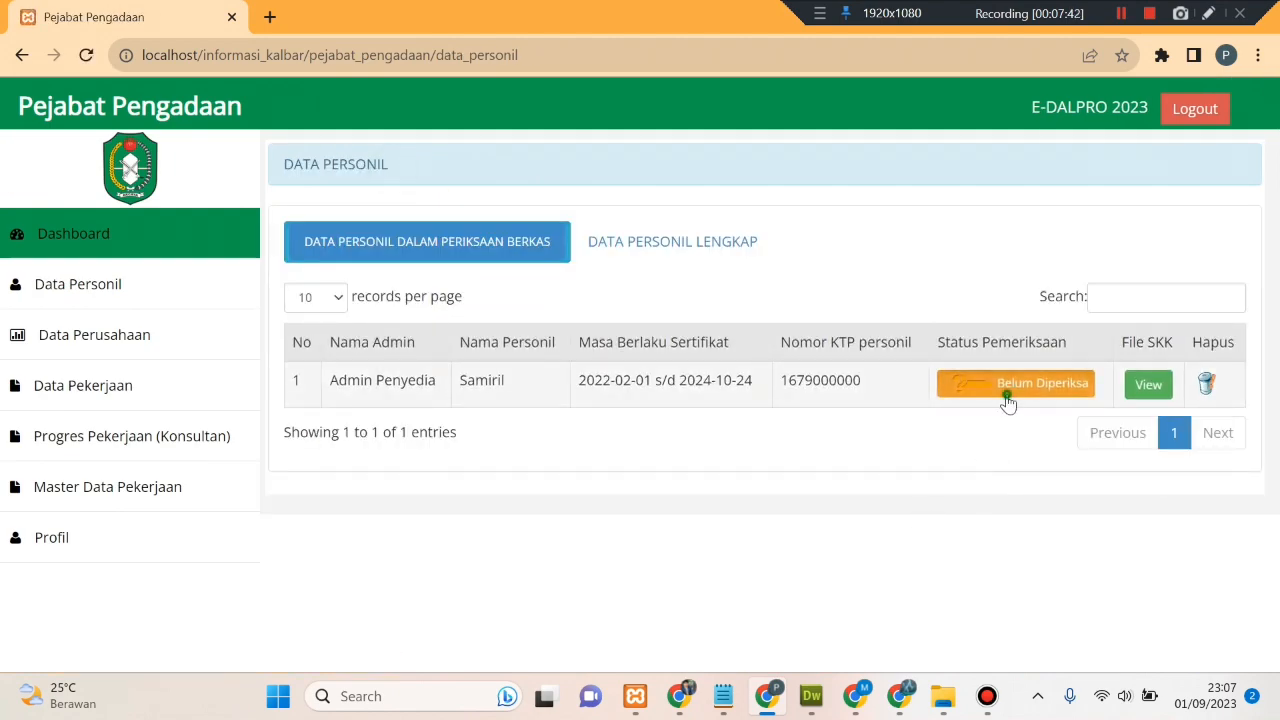
pyautogui.click(1004, 404)
pyautogui.scroll(-2, 597, 403)
# - Set Satus Data to Data Kurang Lengkap and tick the missing SKK/SKTK and diploma scans
pyautogui.click(369, 206)
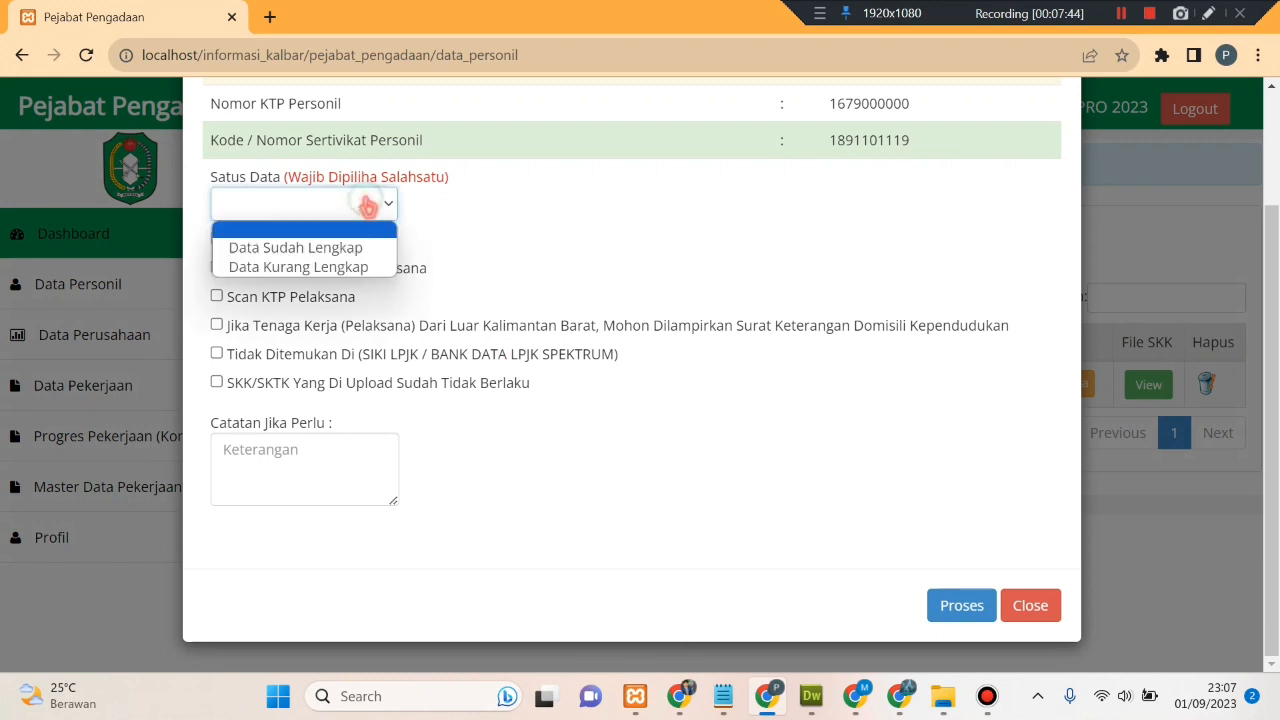
pyautogui.click(368, 268)
pyautogui.scroll(2, 537, 300)
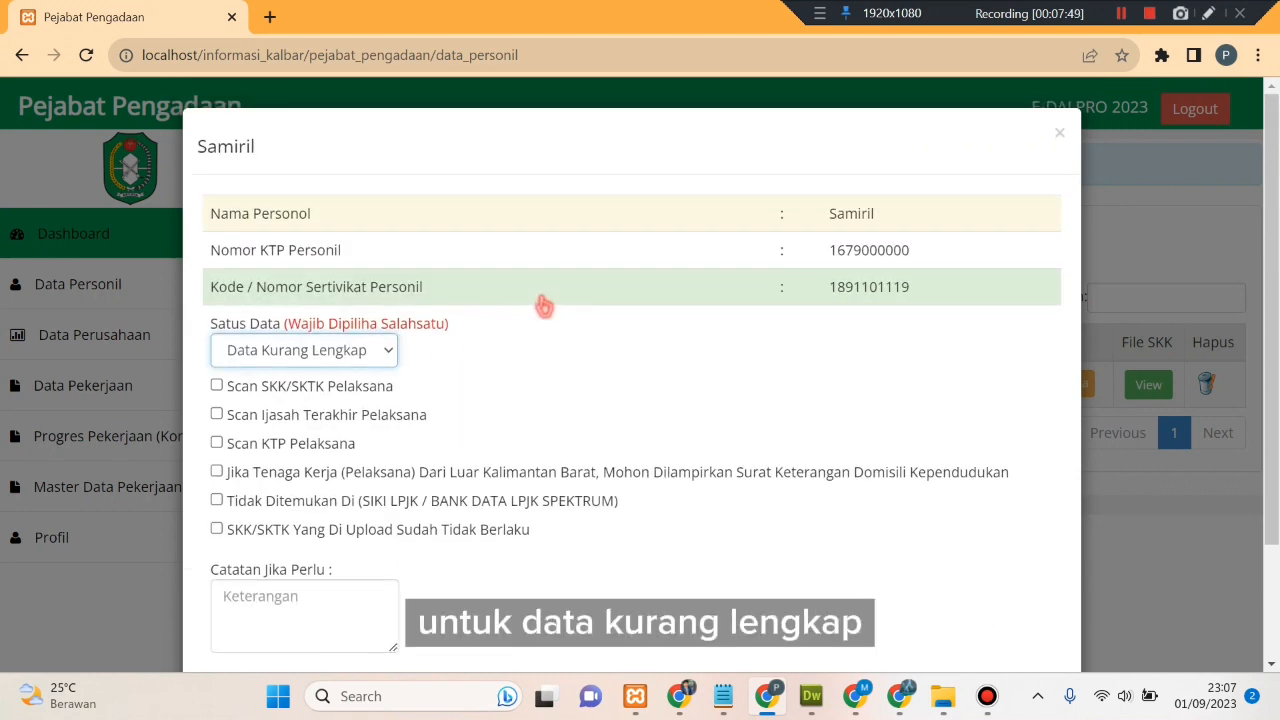
pyautogui.click(217, 385)
pyautogui.click(217, 414)
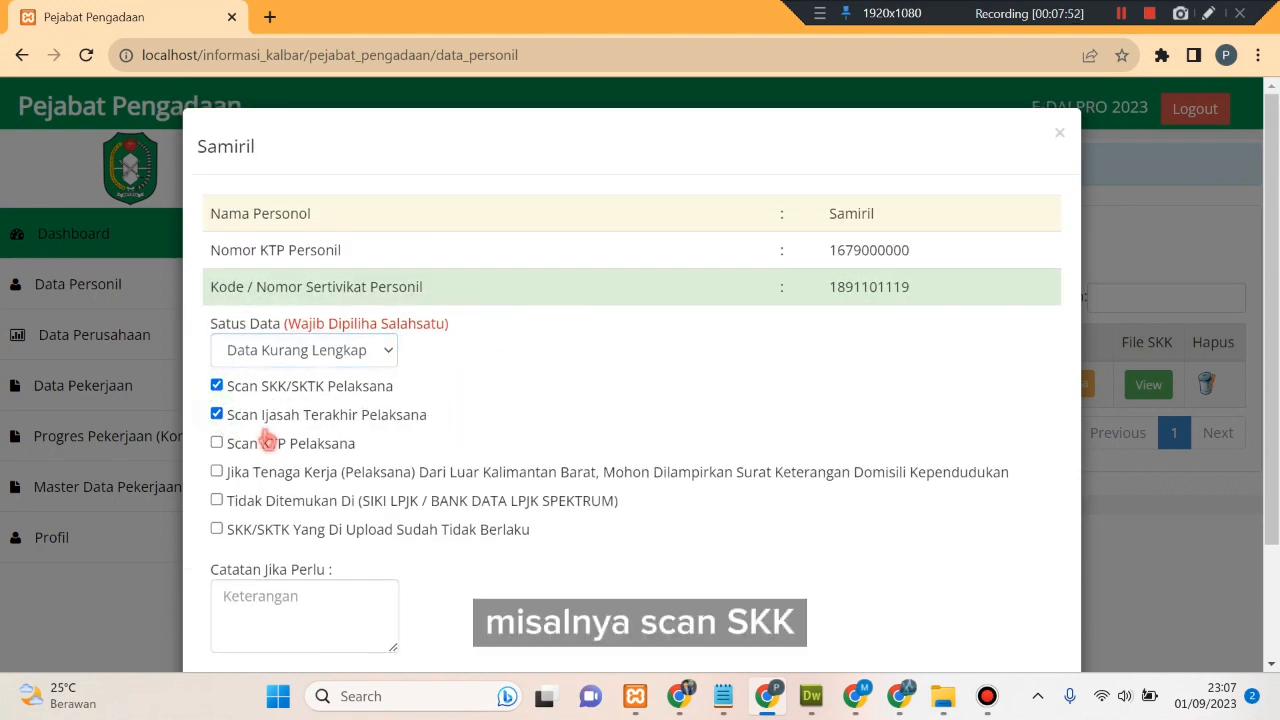
pyautogui.scroll(-1, 266, 437)
# - Add the note 'data kurang lengkap' and process the review, confirming the alert
pyautogui.click(339, 487)
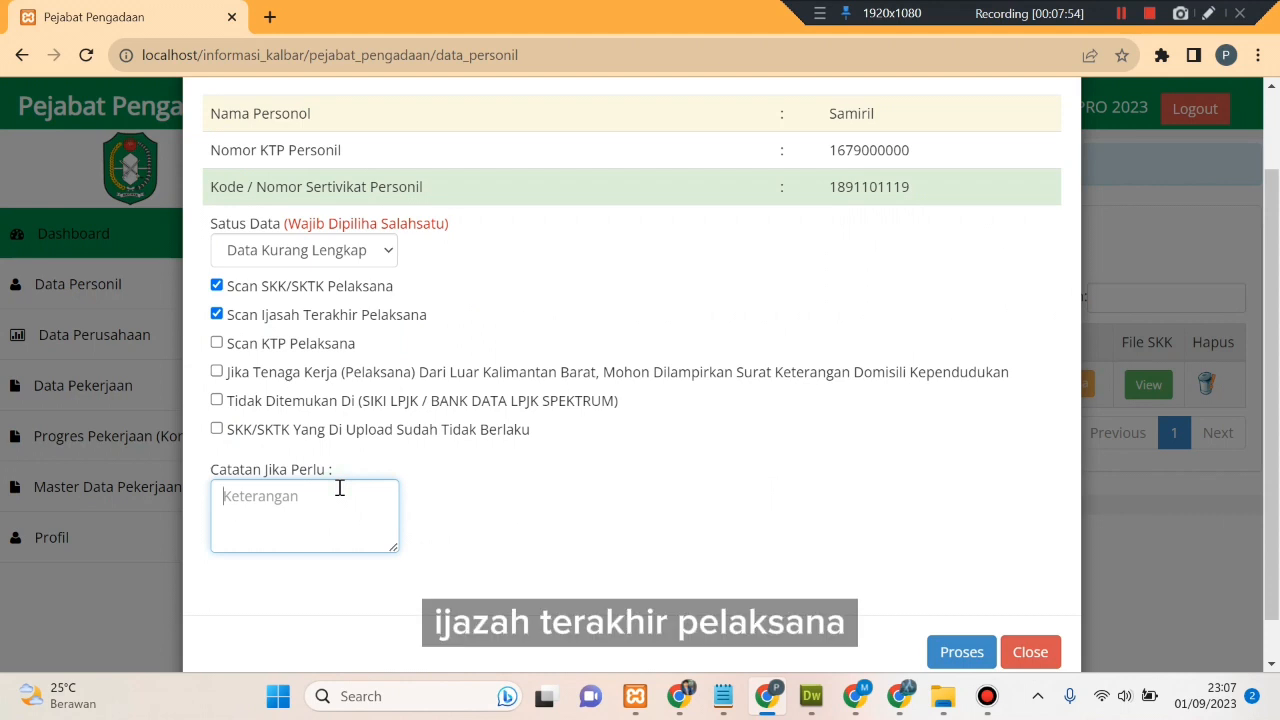
pyautogui.write('data ku')
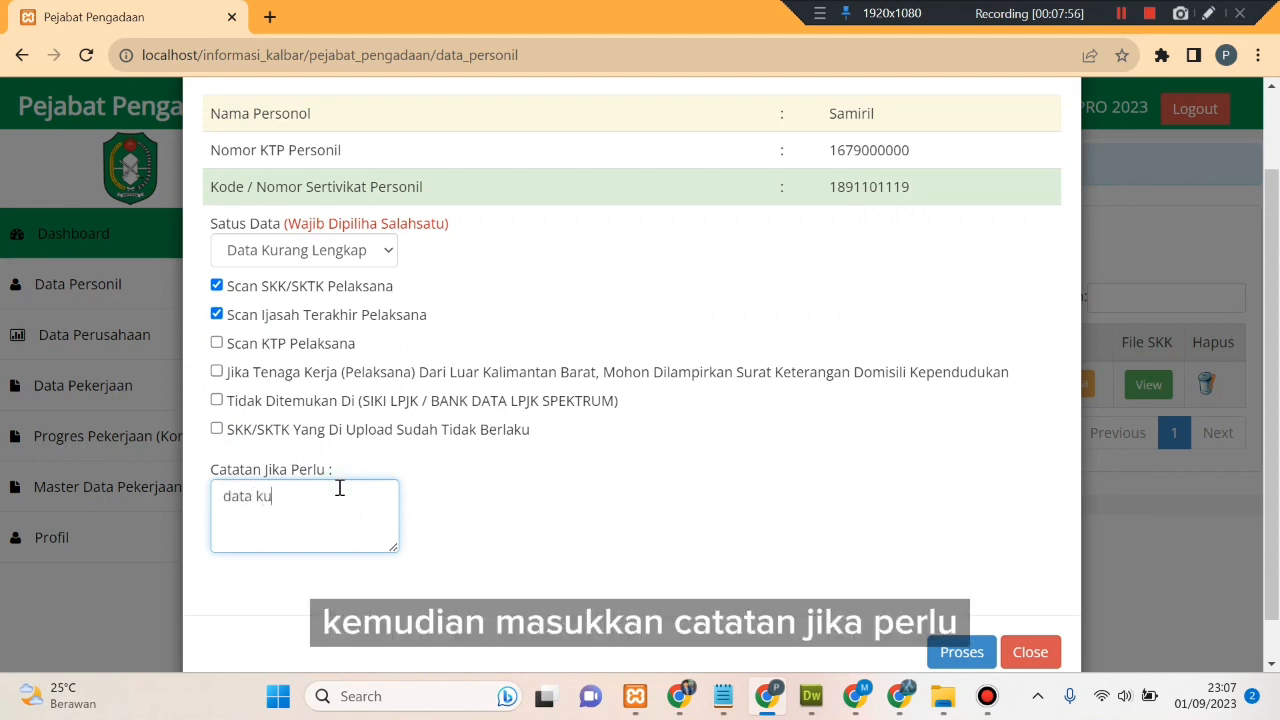
pyautogui.write('rang lengkap')
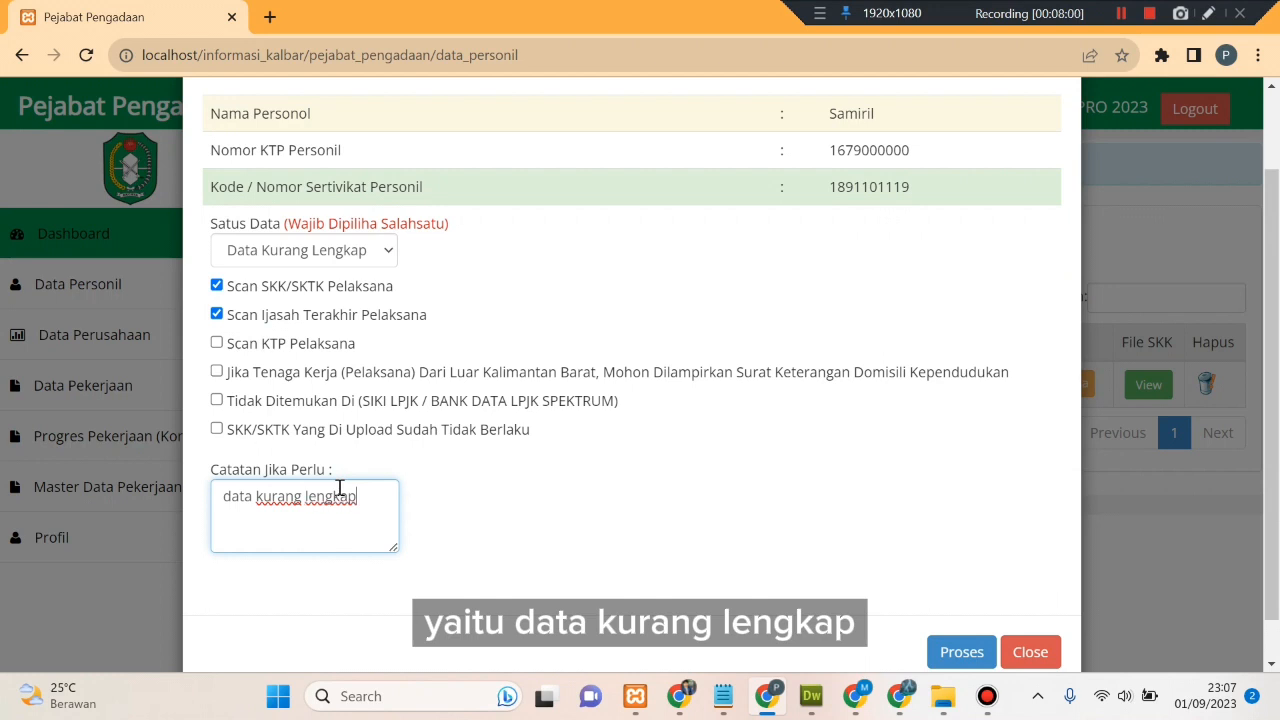
pyautogui.scroll(-1, 614, 451)
pyautogui.click(962, 606)
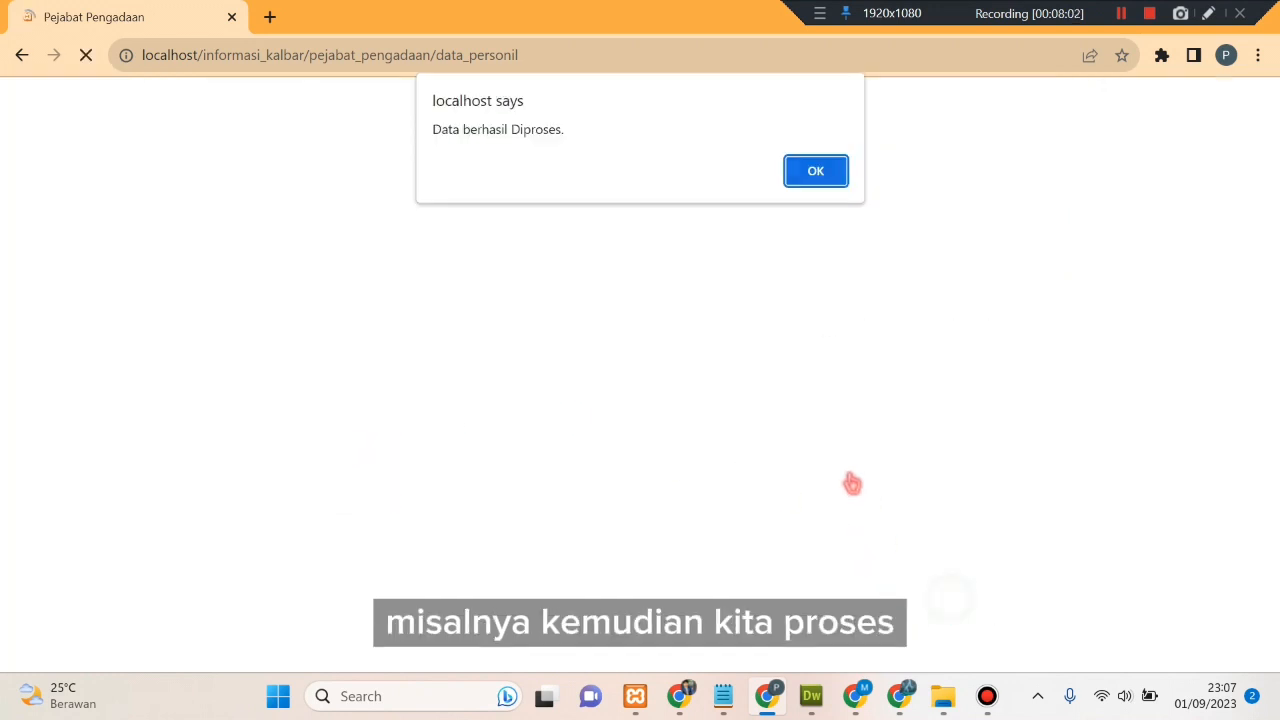
pyautogui.click(816, 175)
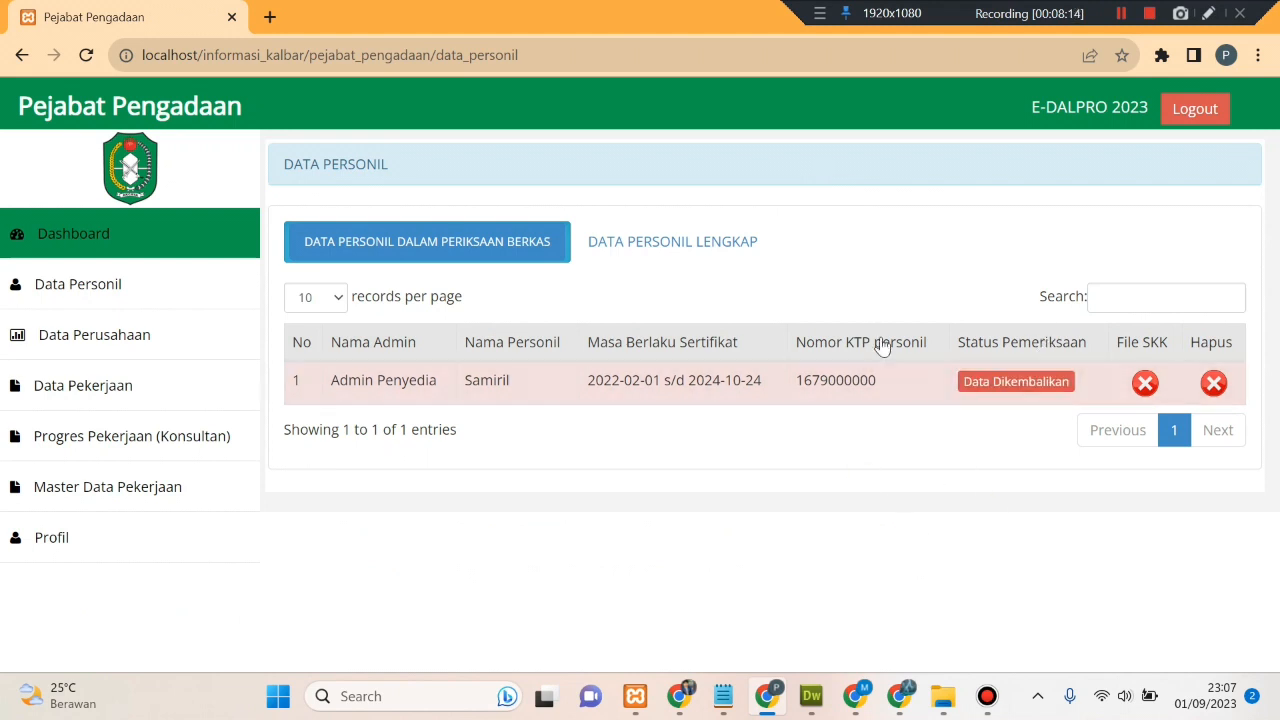
# - Switch over to the Admin Penyedia browser window
pyautogui.click(1121, 14)
pyautogui.click(853, 513)
pyautogui.click(688, 698)
# - Reload the page and open the Data Dikembalikan note listing the missing SKK/SKTK and diploma scans
pyautogui.rightClick(570, 348)
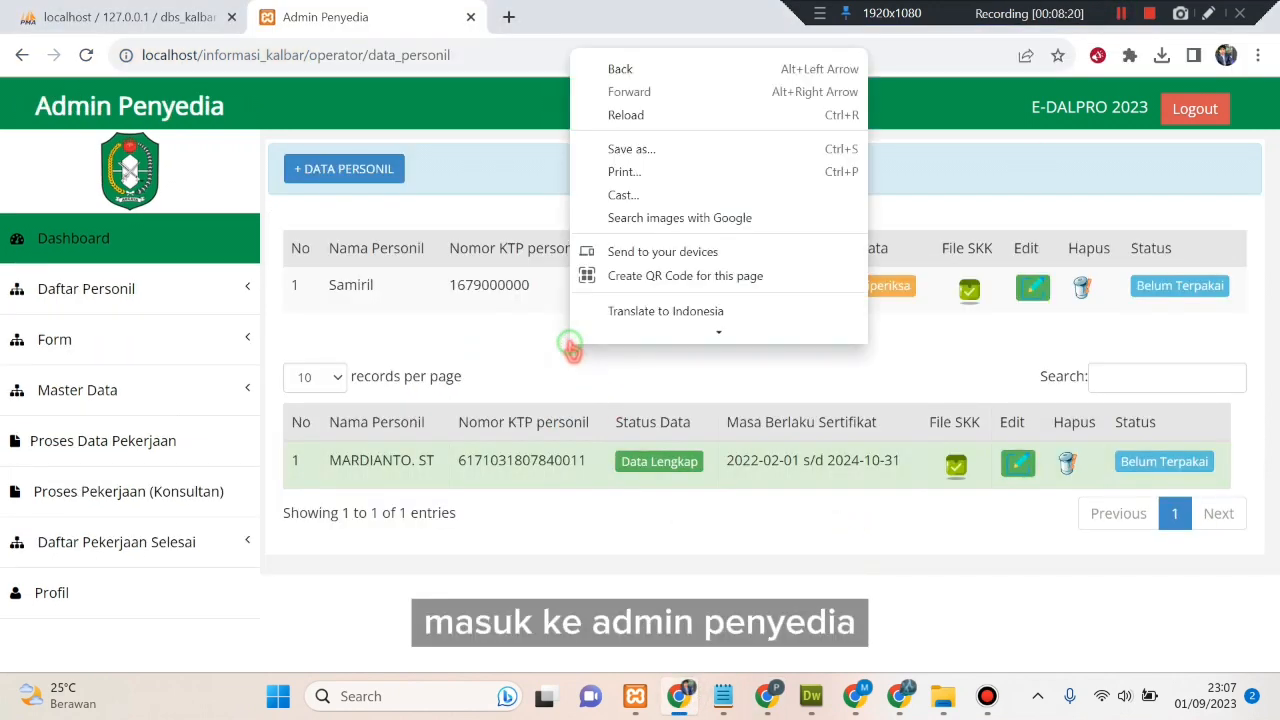
pyautogui.click(626, 115)
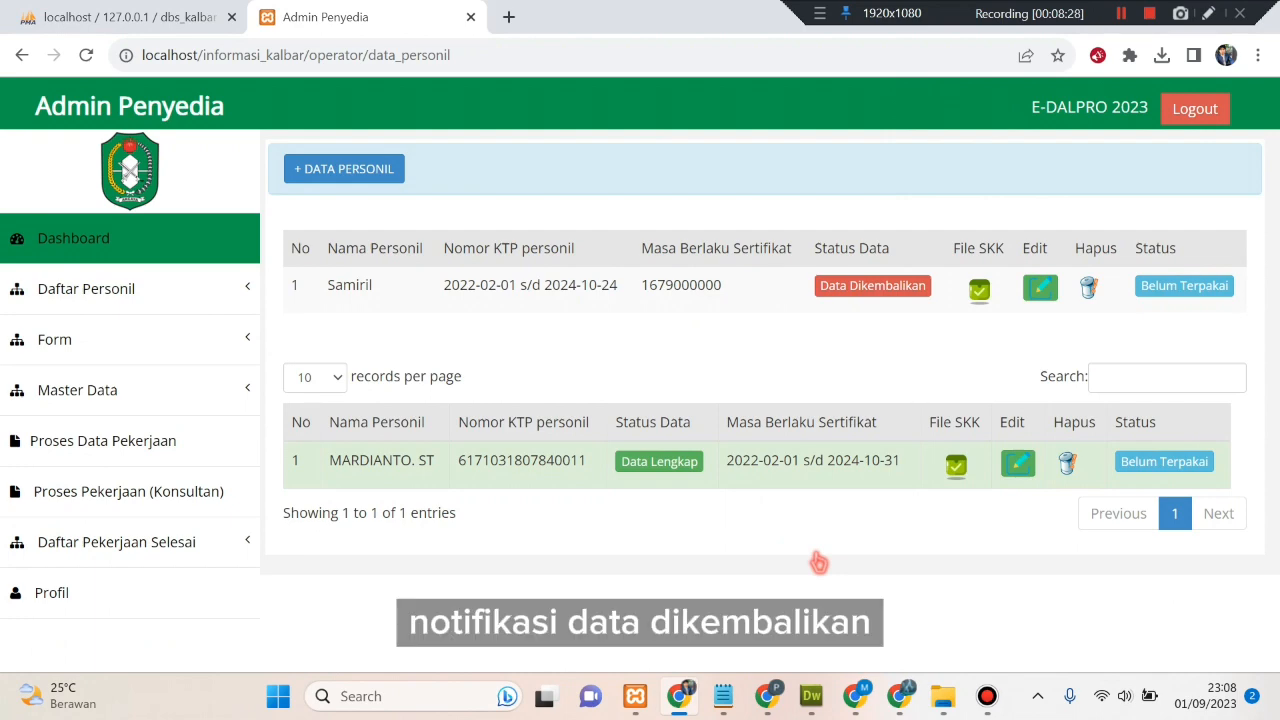
pyautogui.click(907, 292)
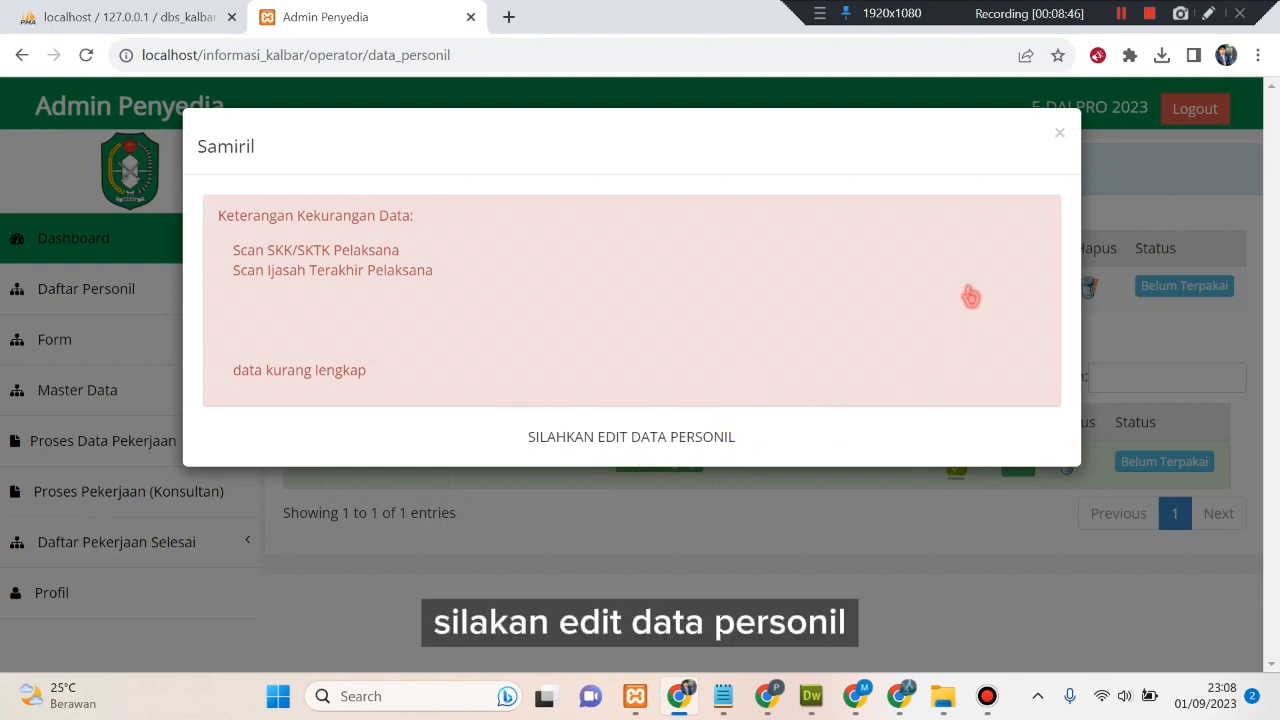
# - Close the note, open the returned entry's edit form, and amend the Nama Personil
pyautogui.click(1060, 134)
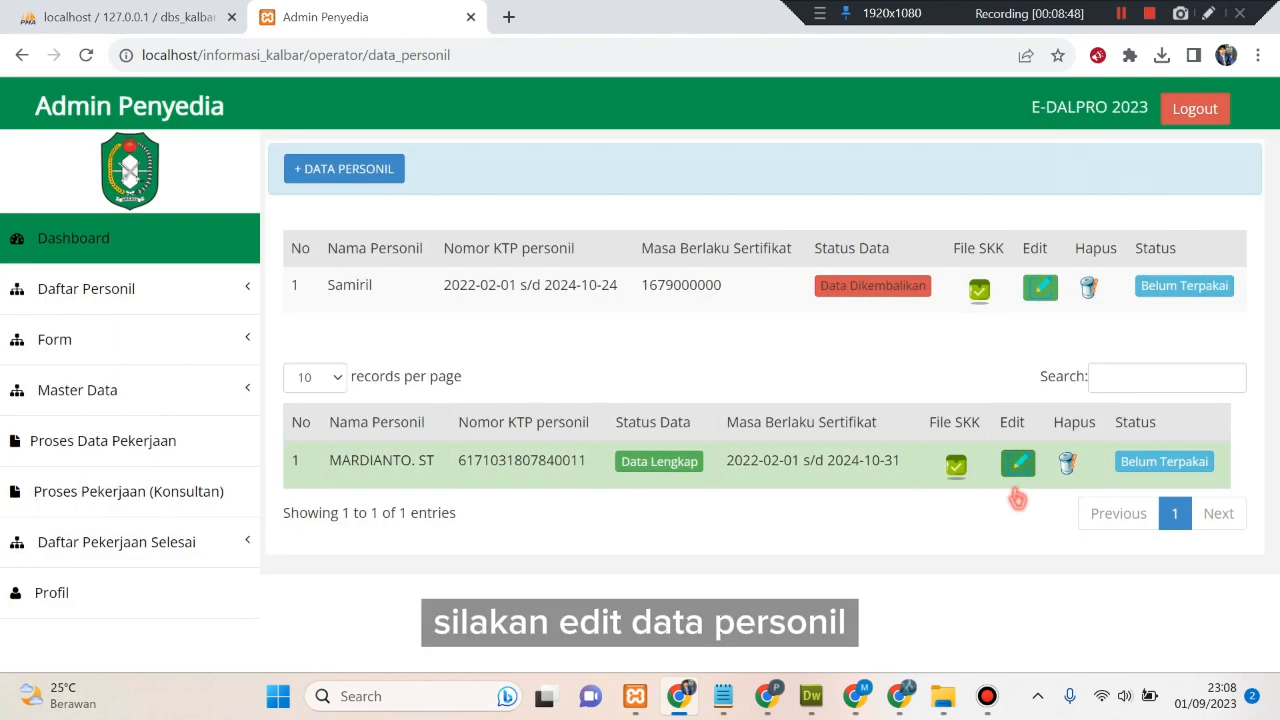
pyautogui.click(1038, 293)
pyautogui.scroll(-1, 629, 343)
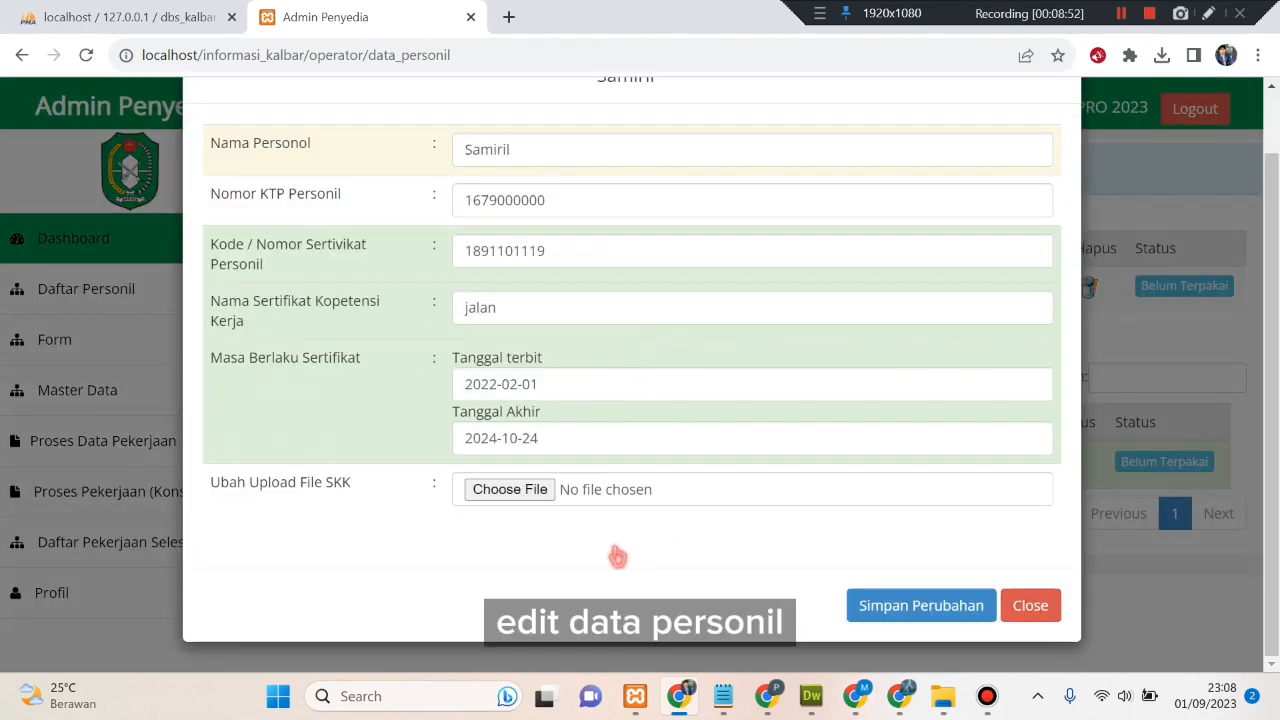
pyautogui.doubleClick(494, 150)
pyautogui.click(567, 151)
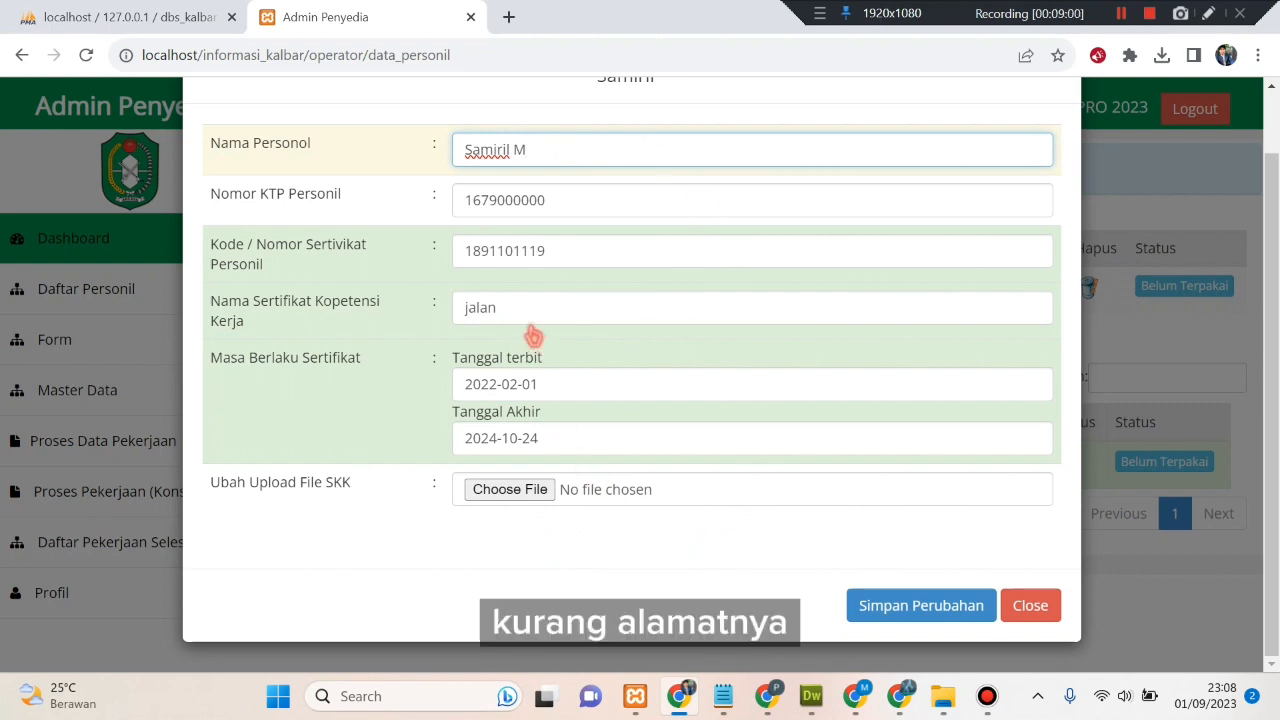
pyautogui.click(603, 257)
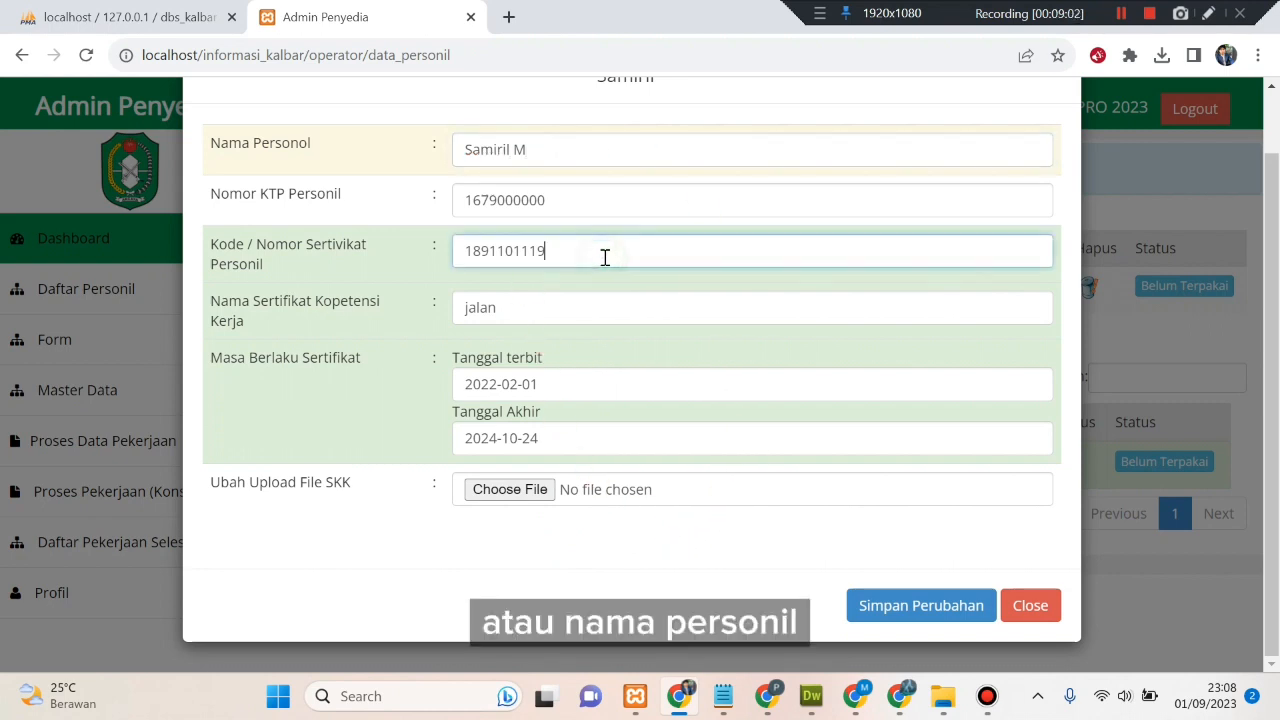
# - Upload file_pptk.pdf as the new SKK file and save the changes
pyautogui.click(553, 493)
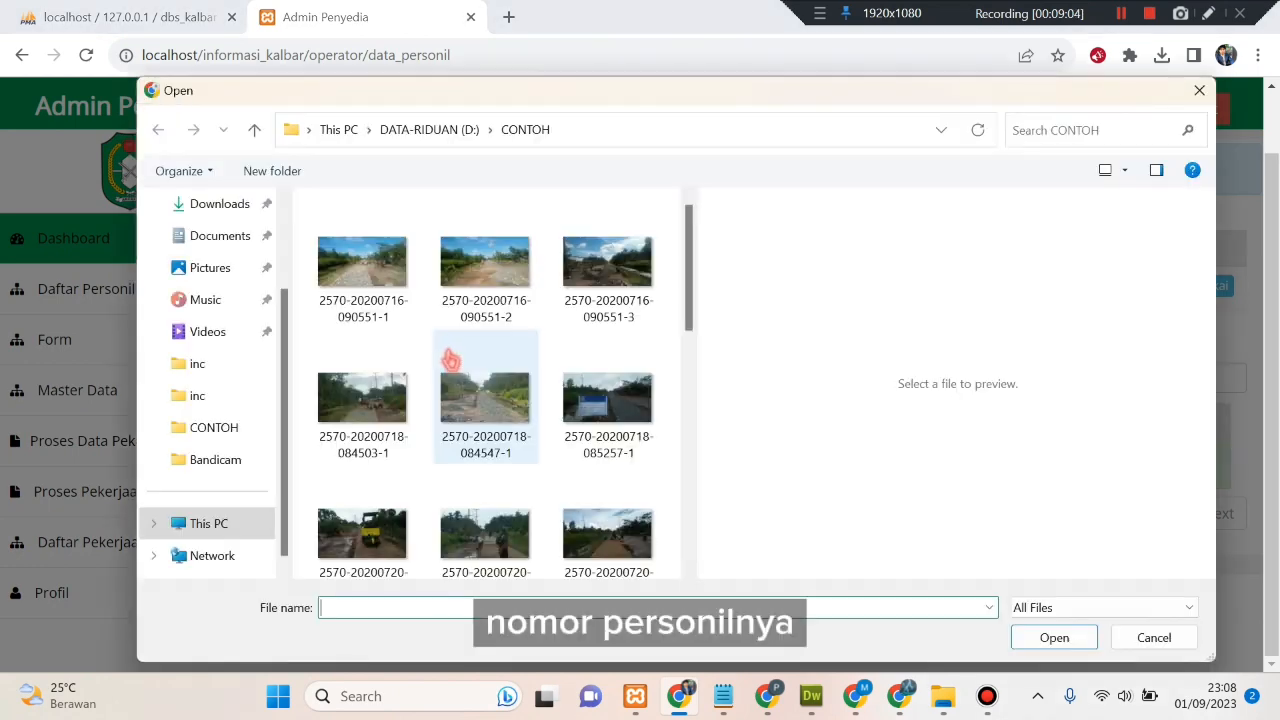
pyautogui.scroll(-5, 443, 366)
pyautogui.click(487, 400)
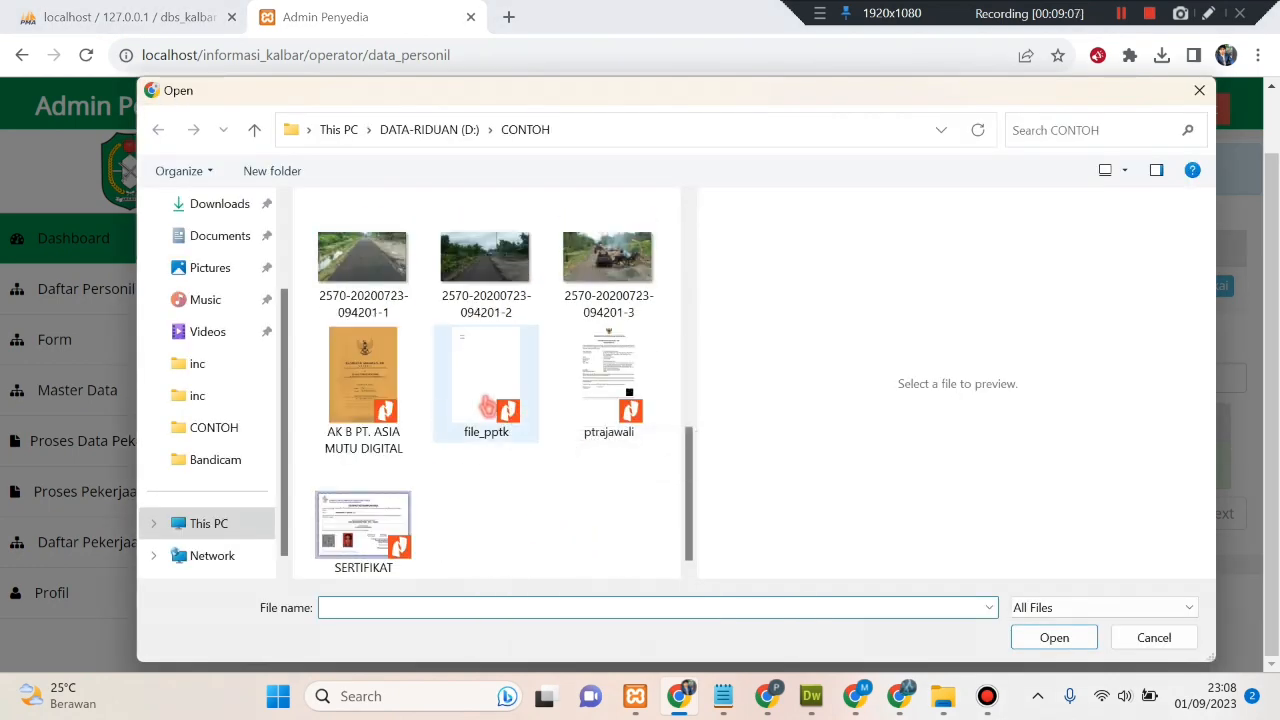
pyautogui.click(1050, 640)
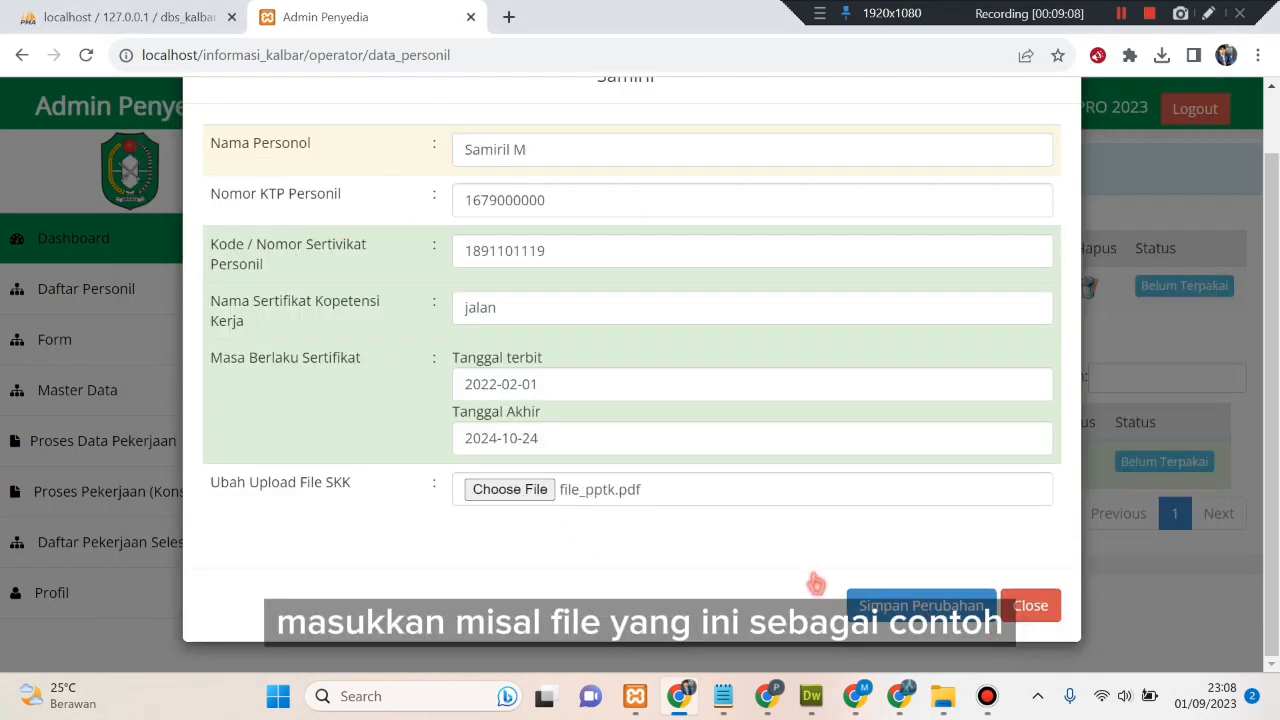
pyautogui.click(888, 607)
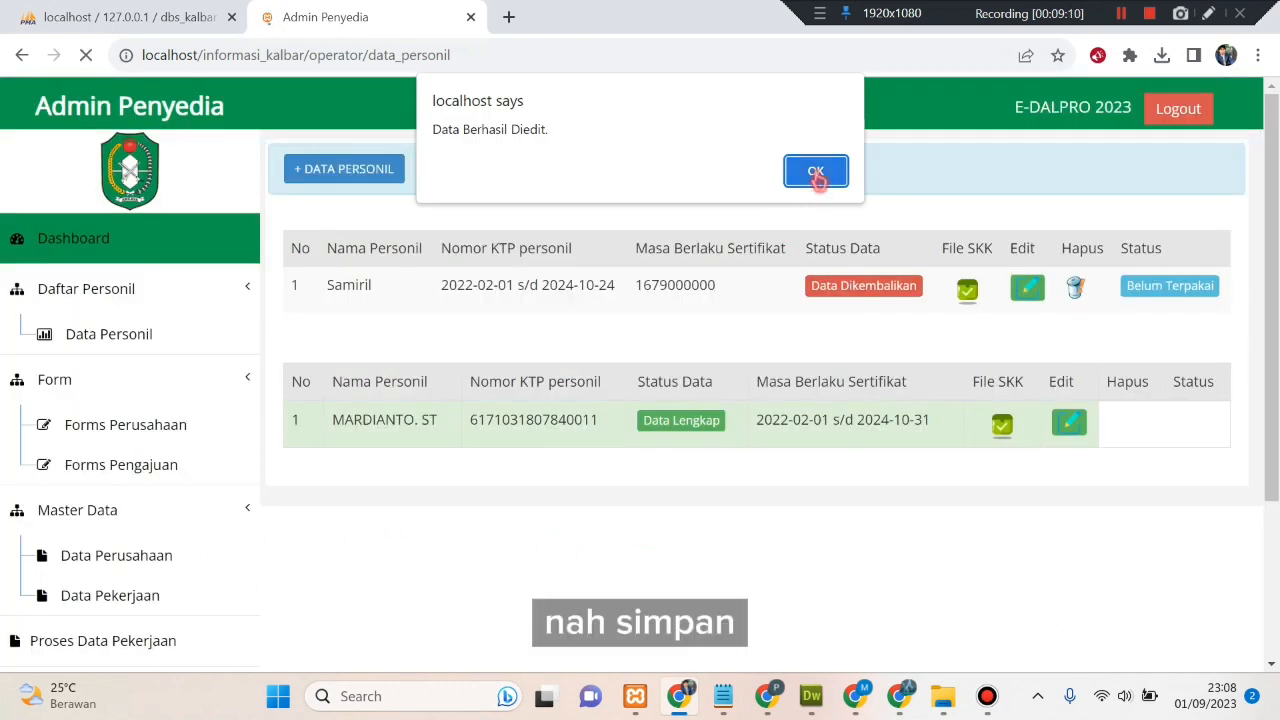
pyautogui.click(814, 170)
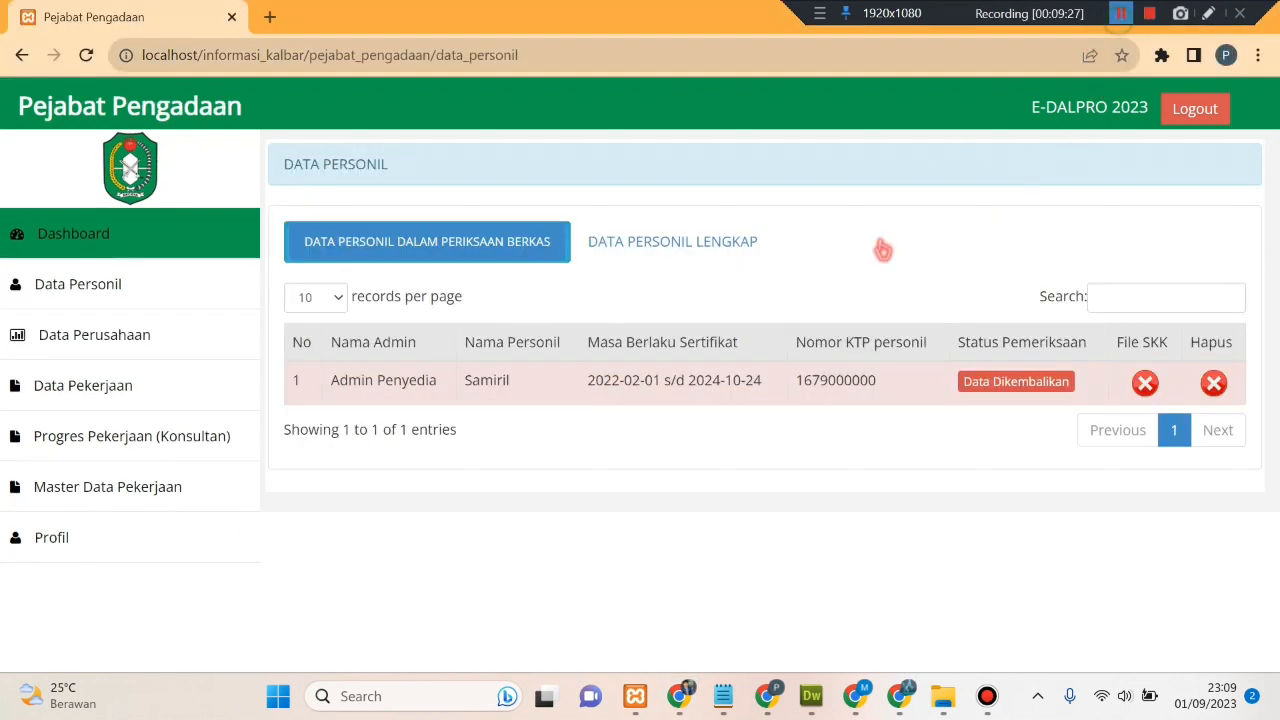
pyautogui.rightClick(634, 485)
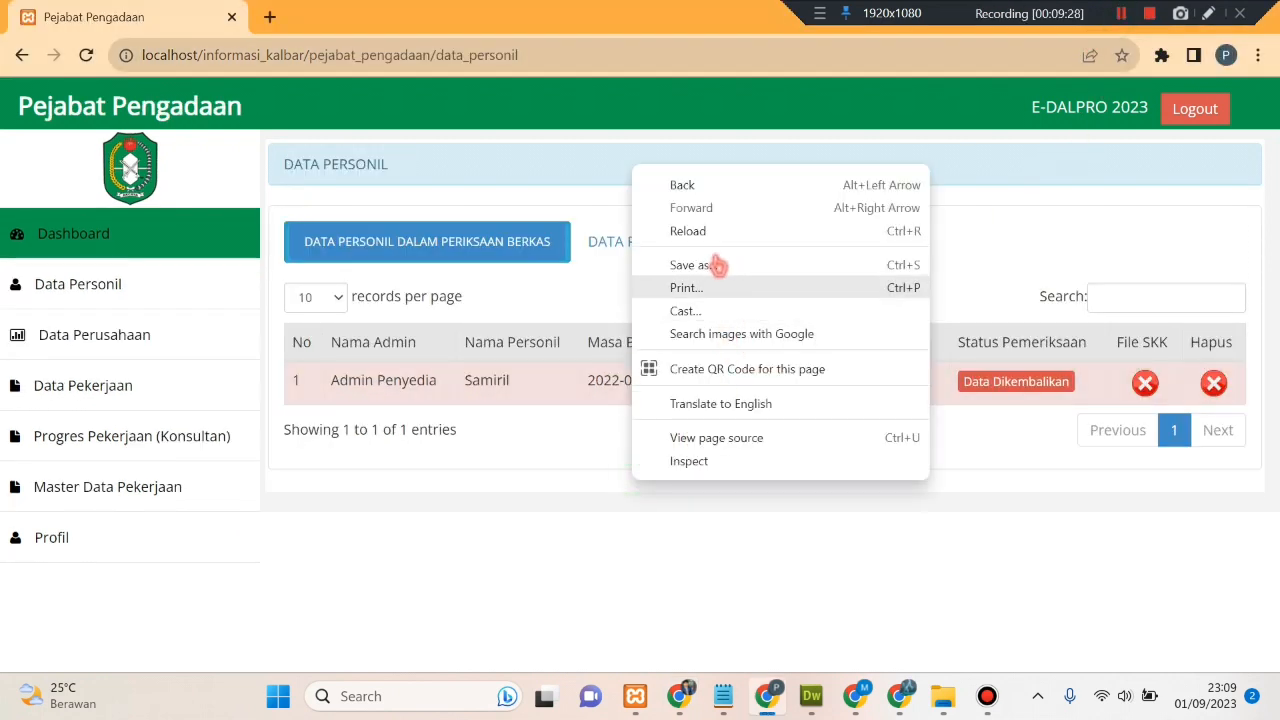
pyautogui.click(709, 233)
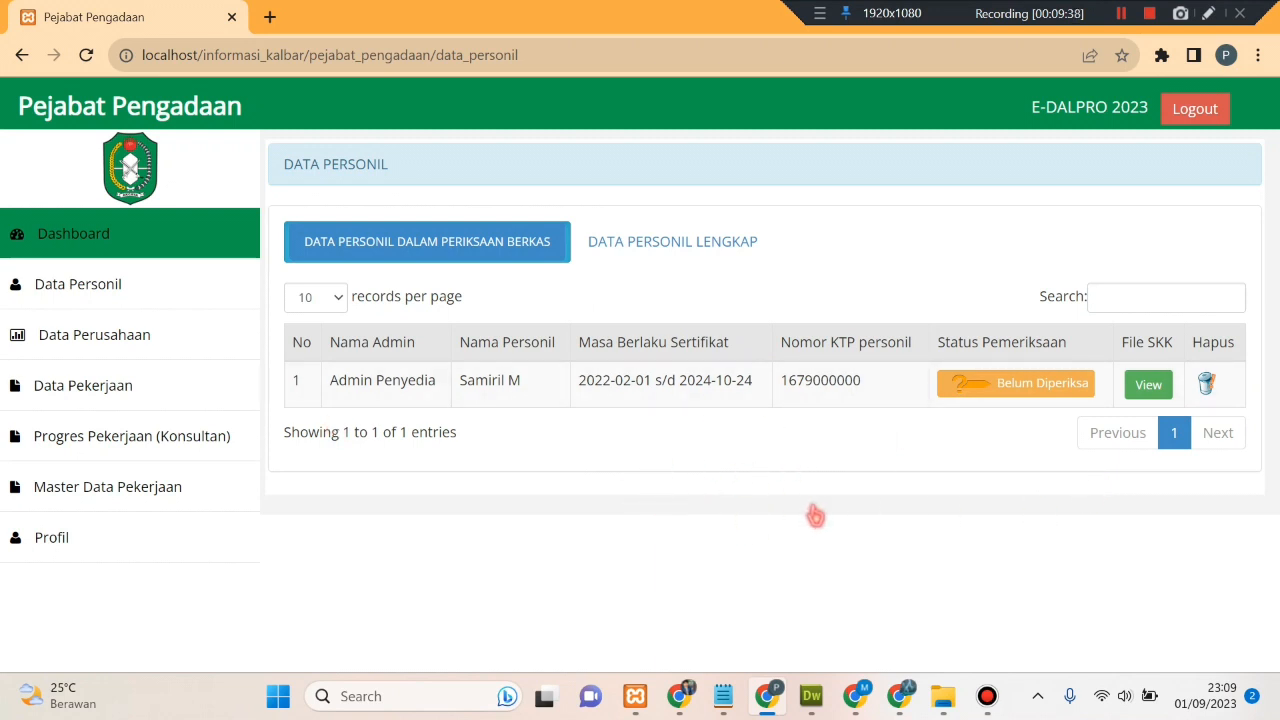
pyautogui.click(1147, 386)
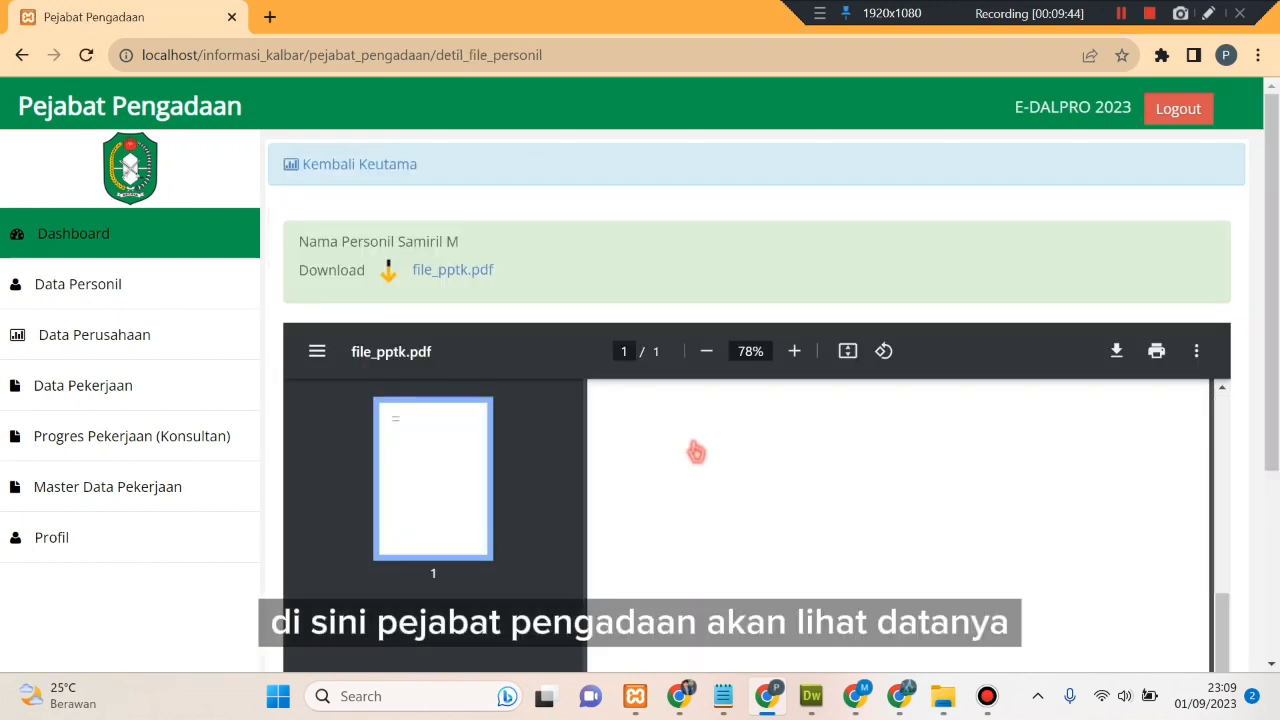
pyautogui.scroll(-4, 871, 559)
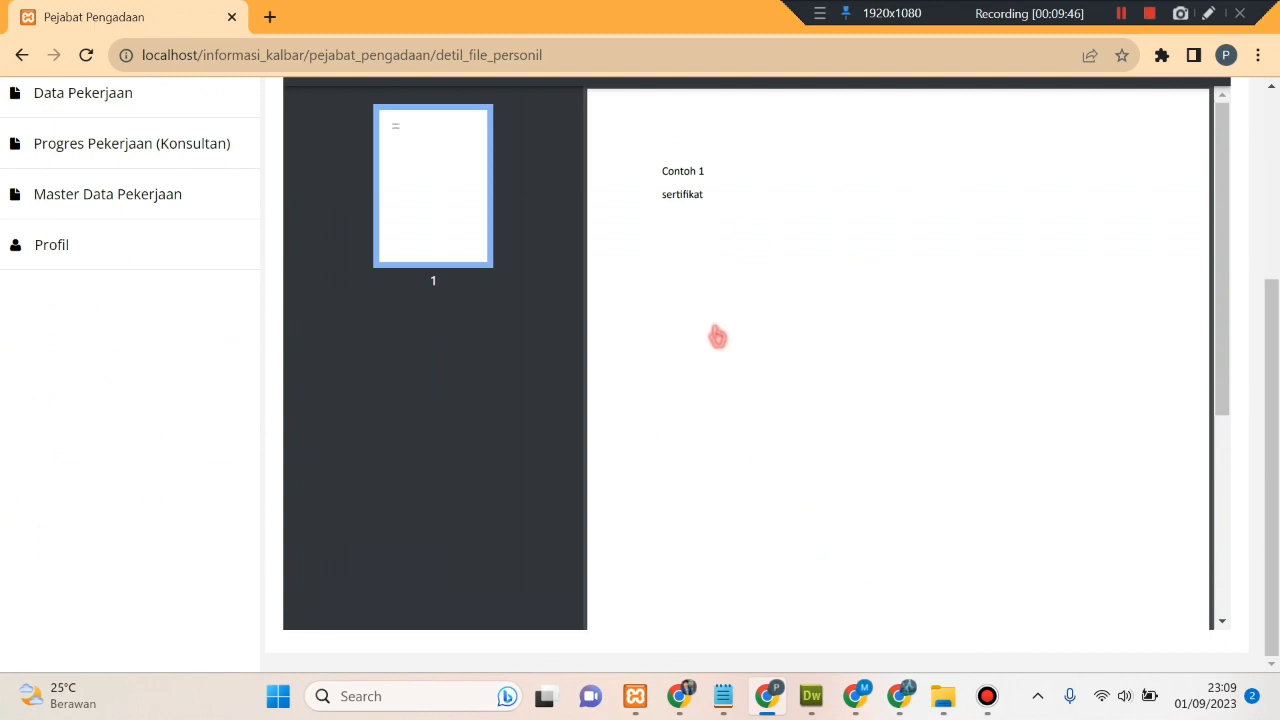
pyautogui.scroll(3, 714, 334)
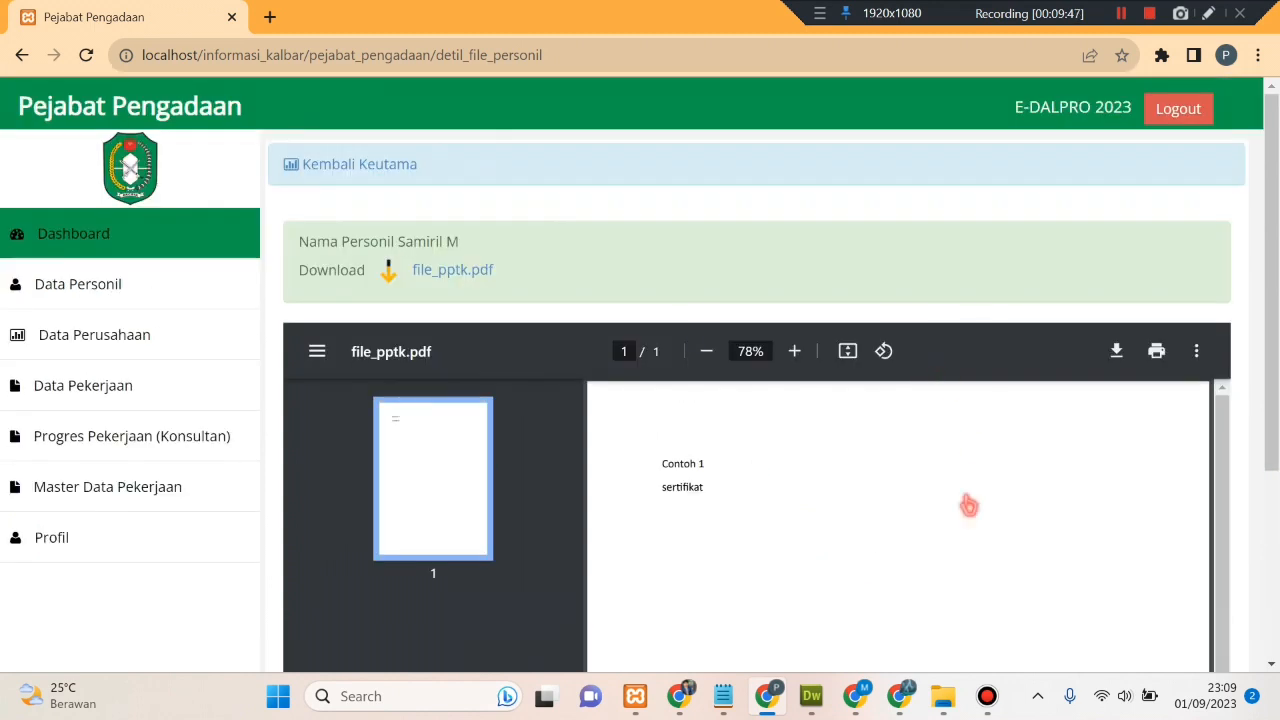
pyautogui.click(393, 168)
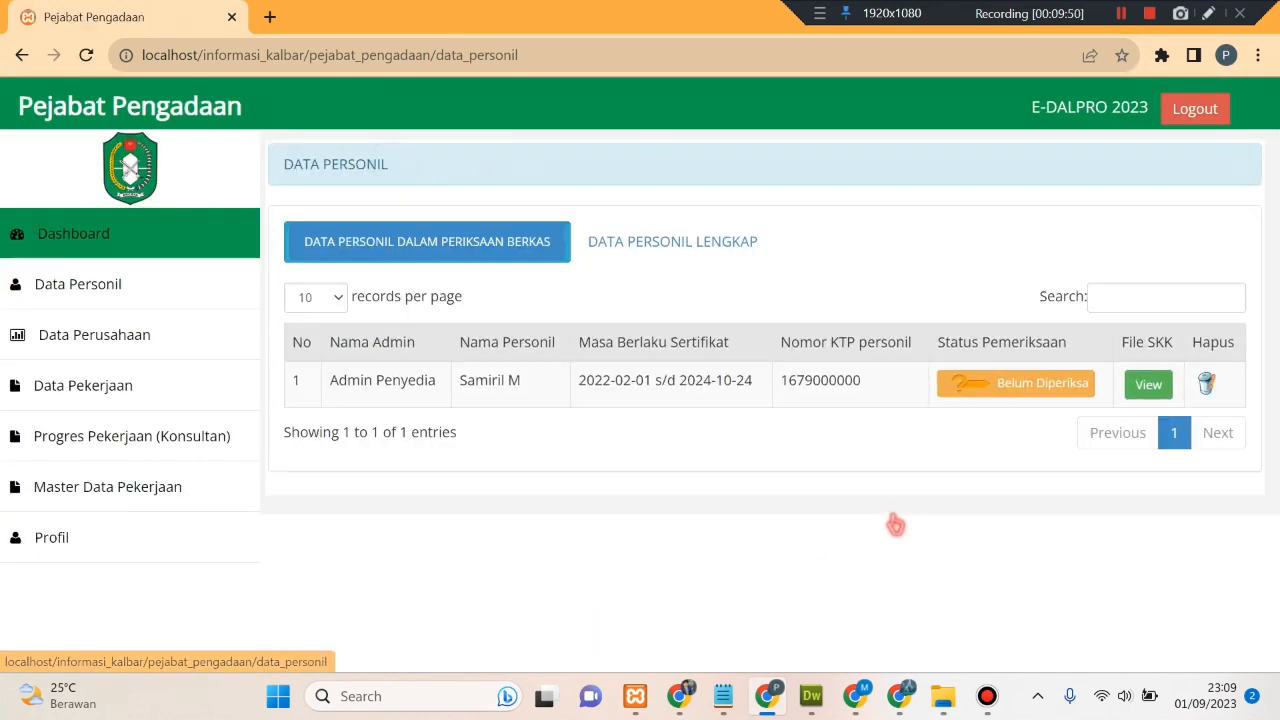
# - Open the pending entry's review form and set Satus Data to Data Sudah Lengkap
pyautogui.click(995, 388)
pyautogui.scroll(-2, 460, 397)
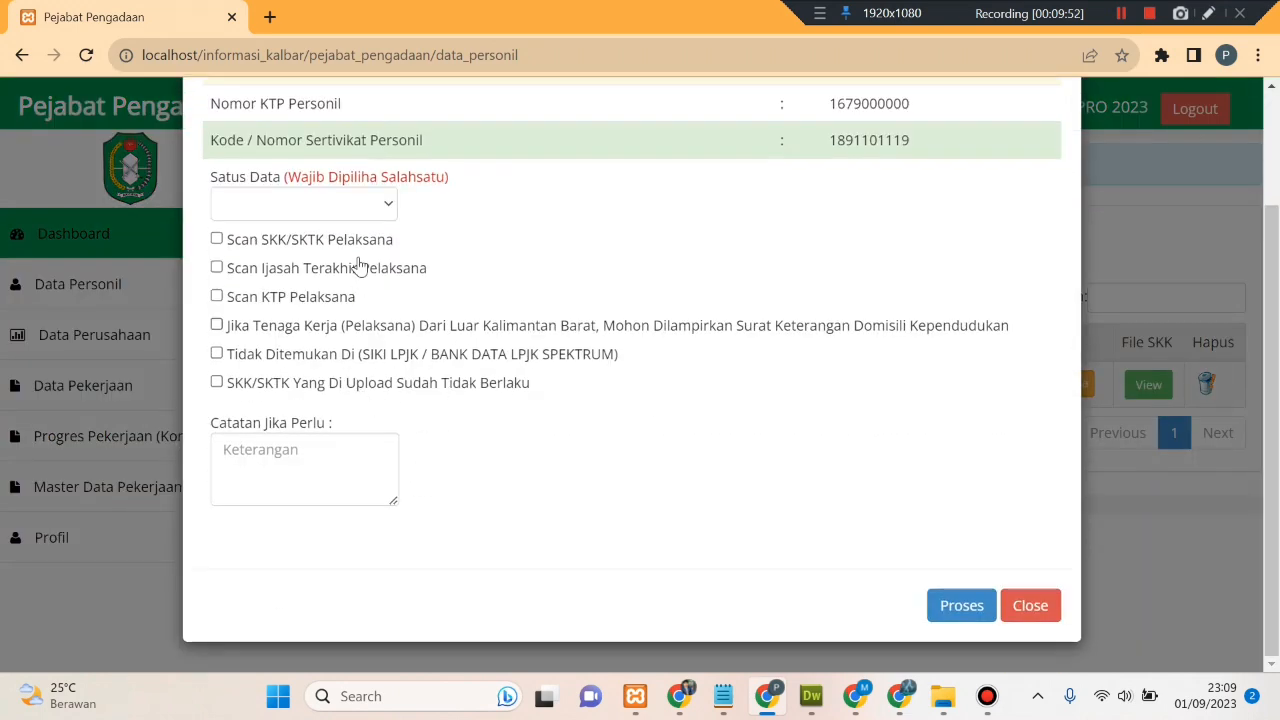
pyautogui.click(351, 203)
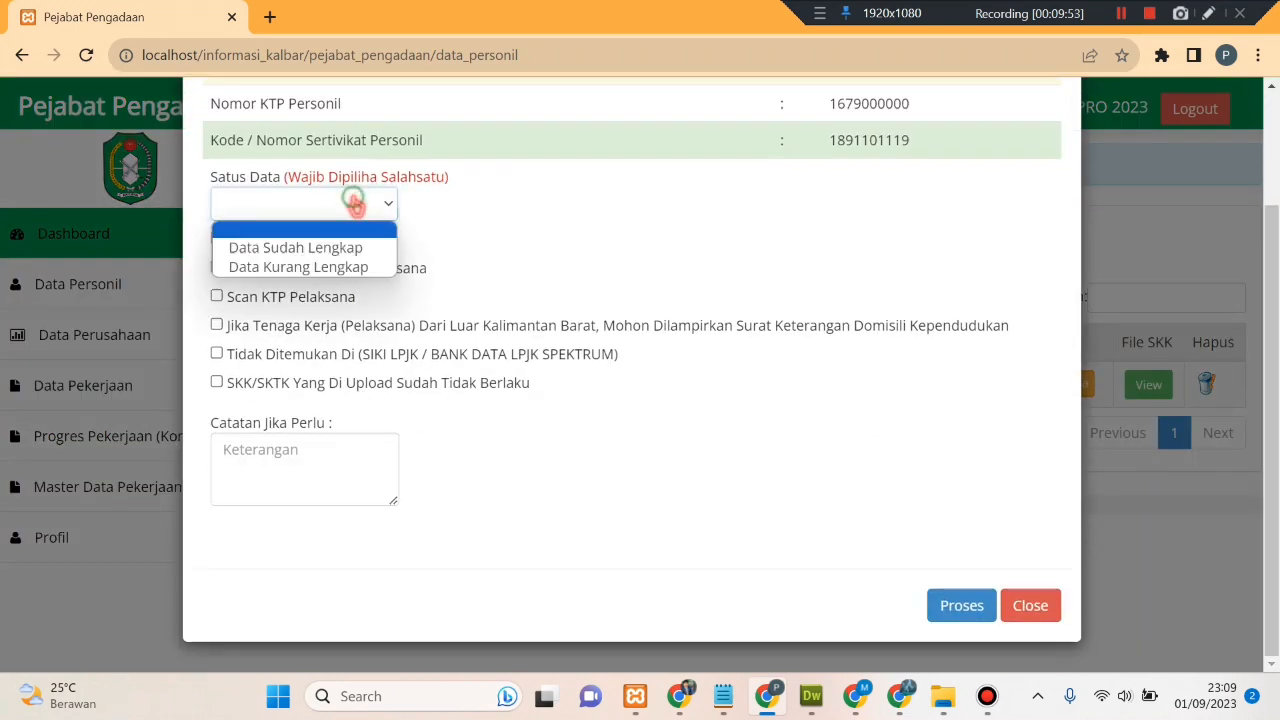
pyautogui.click(373, 253)
# - Add the note 'data lengkap', process the review, and view the DATA PERSONIL LENGKAP list
pyautogui.click(330, 445)
pyautogui.write('da')
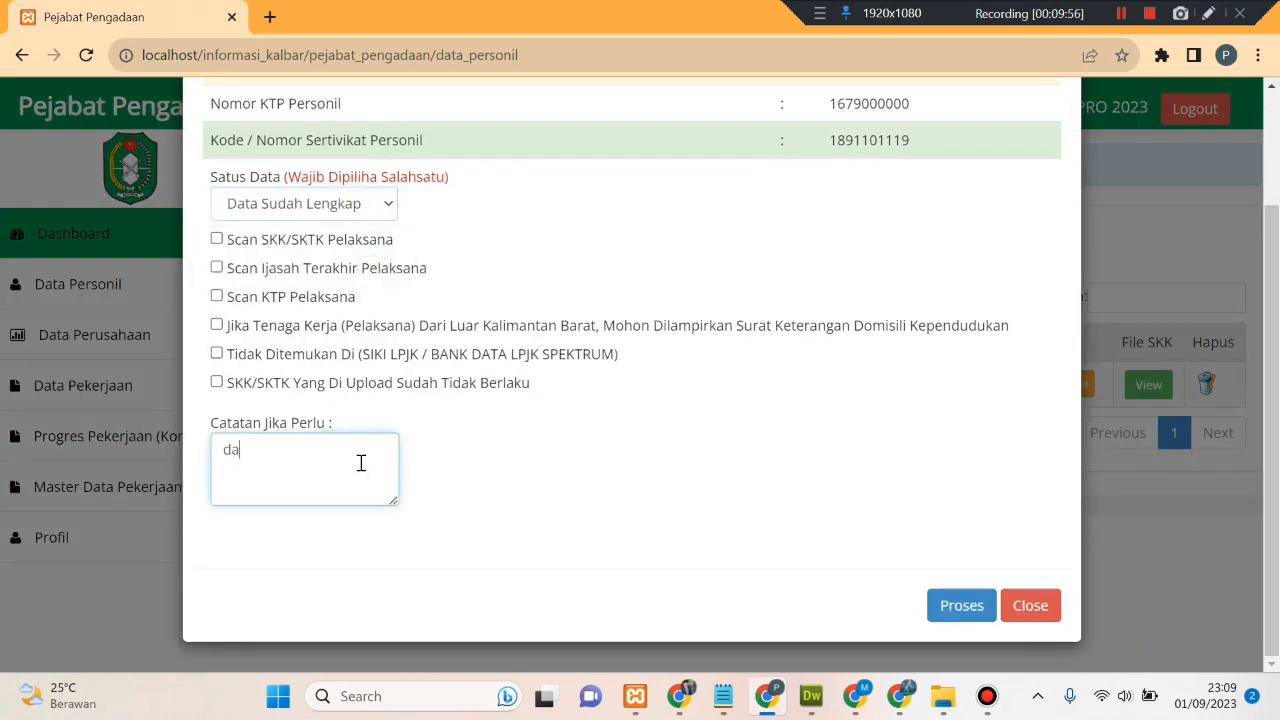
pyautogui.write('ta lengkap')
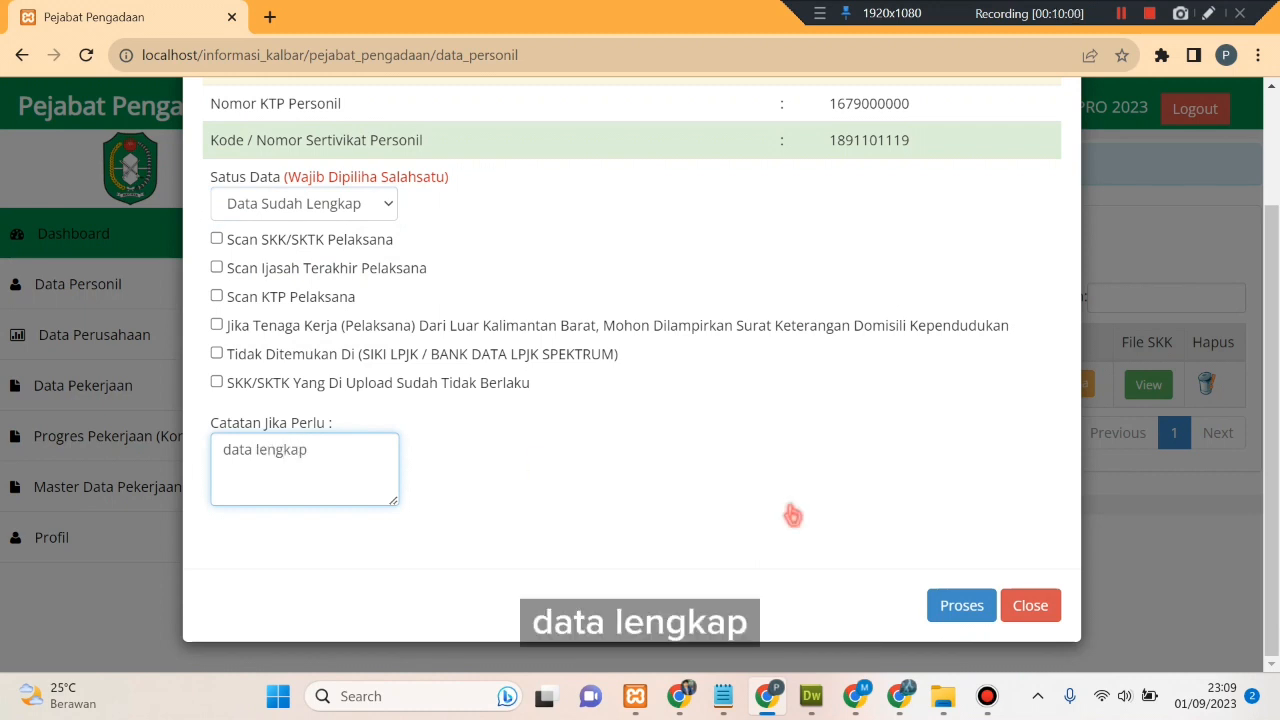
pyautogui.click(943, 607)
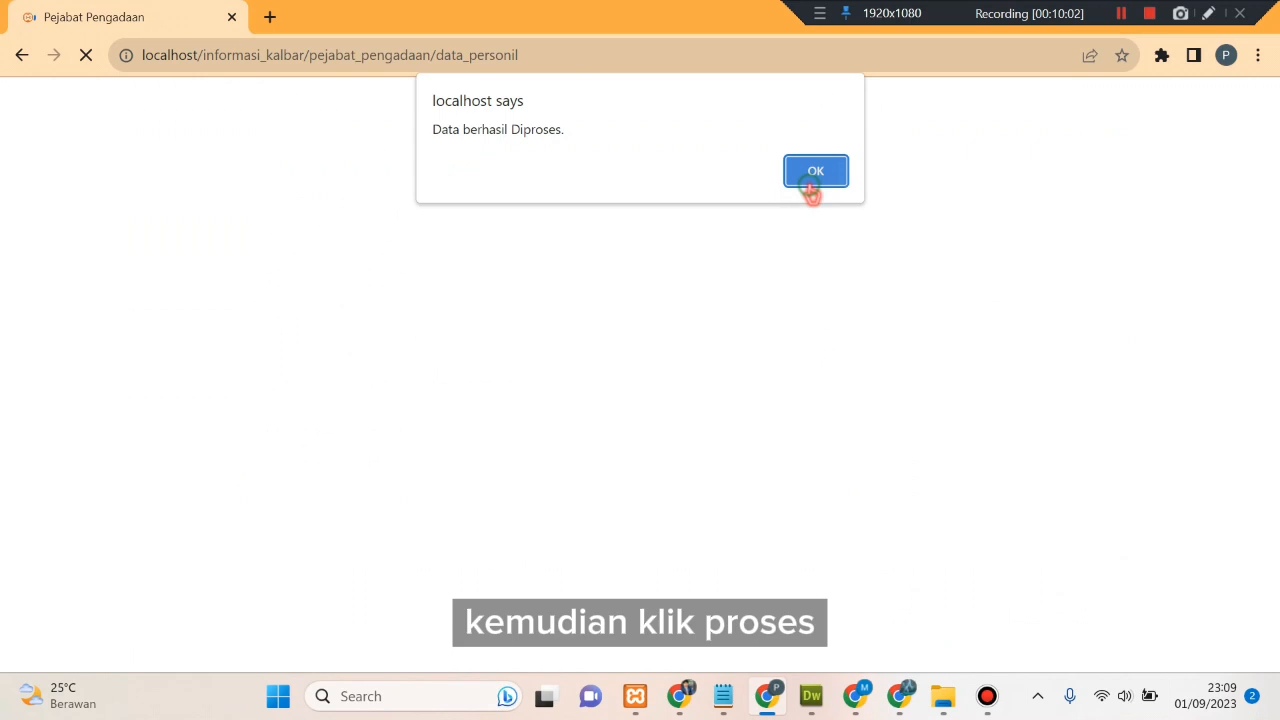
pyautogui.click(815, 171)
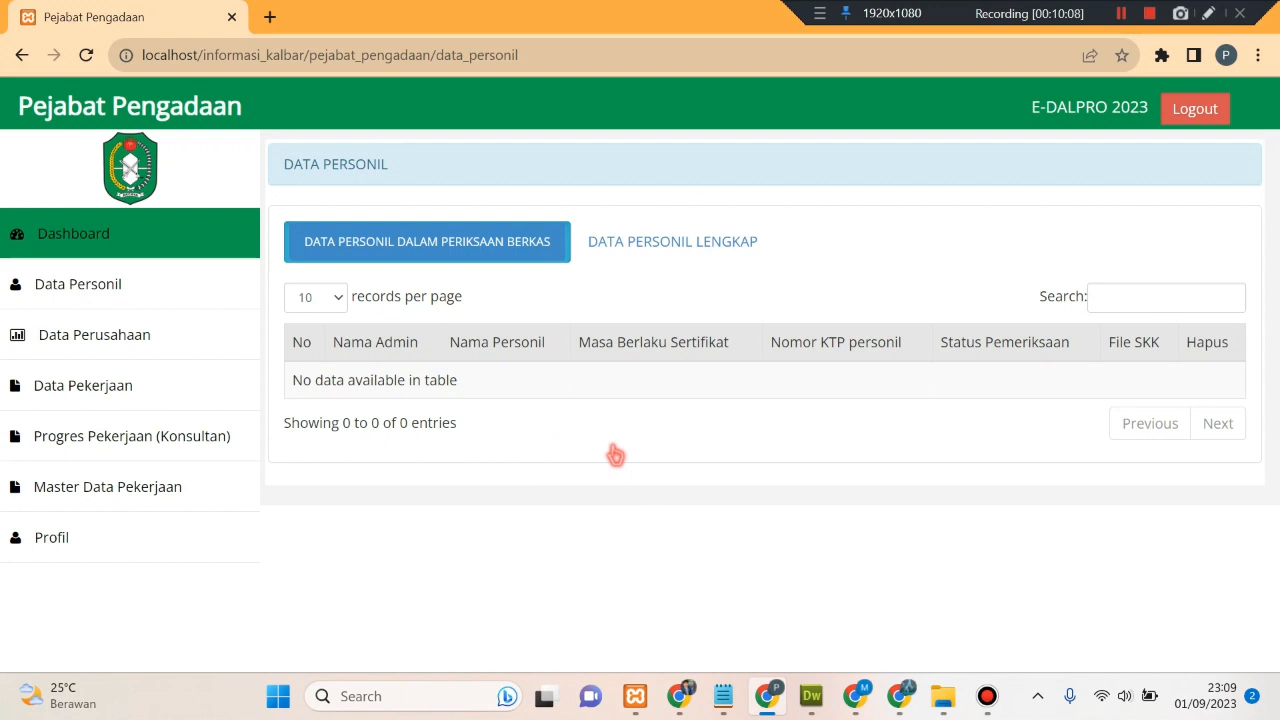
pyautogui.click(630, 245)
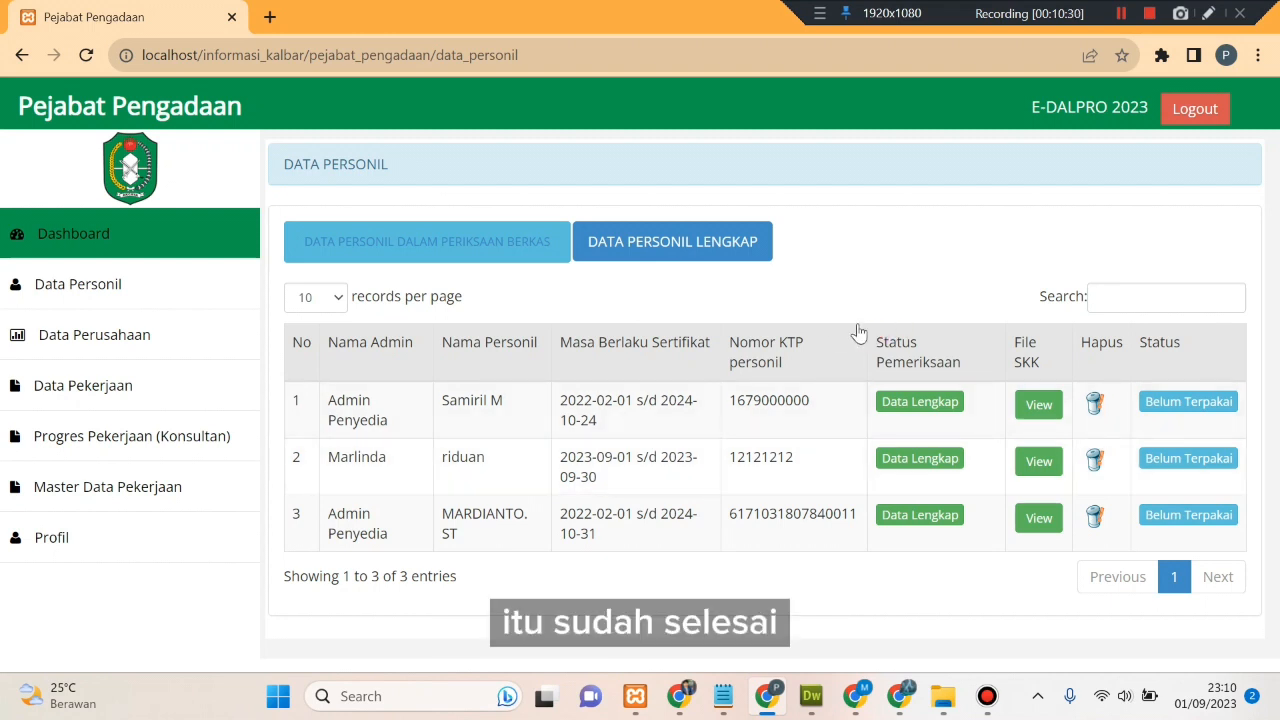
# - Reload the Admin Penyedia Data Personil page so both entries show Data Lengkap, then expand Form
pyautogui.click(1118, 16)
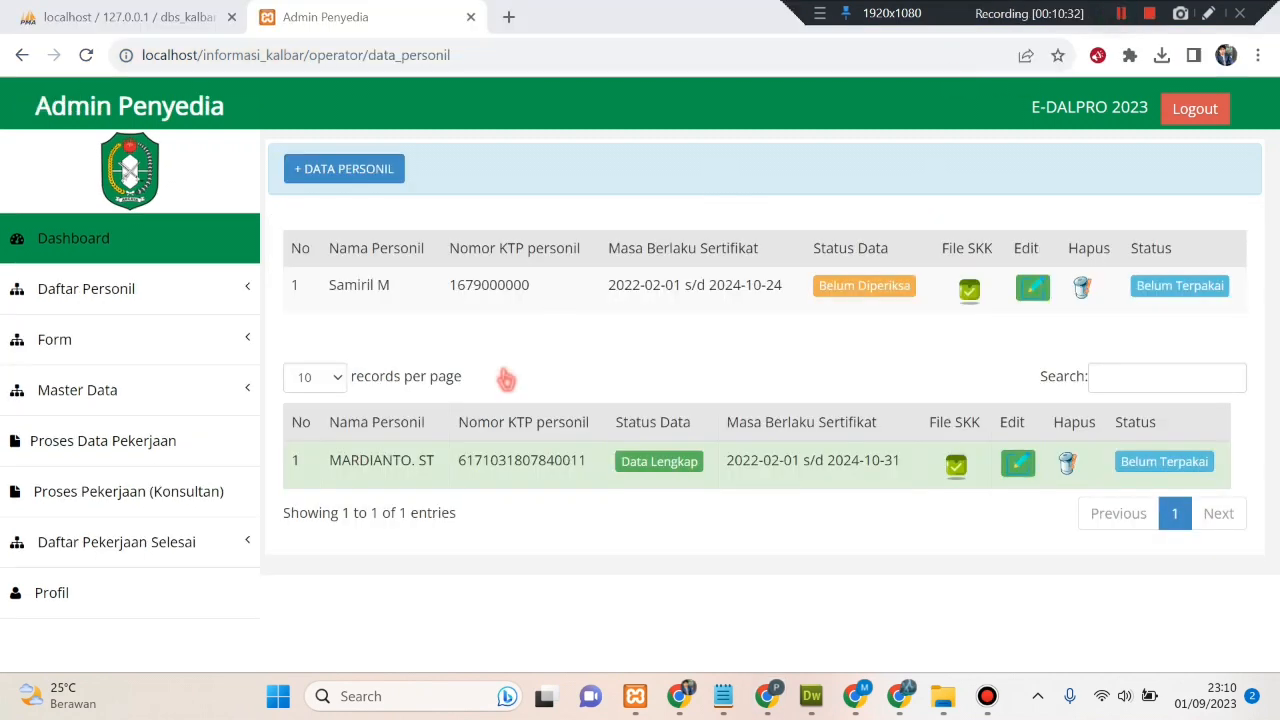
pyautogui.rightClick(553, 328)
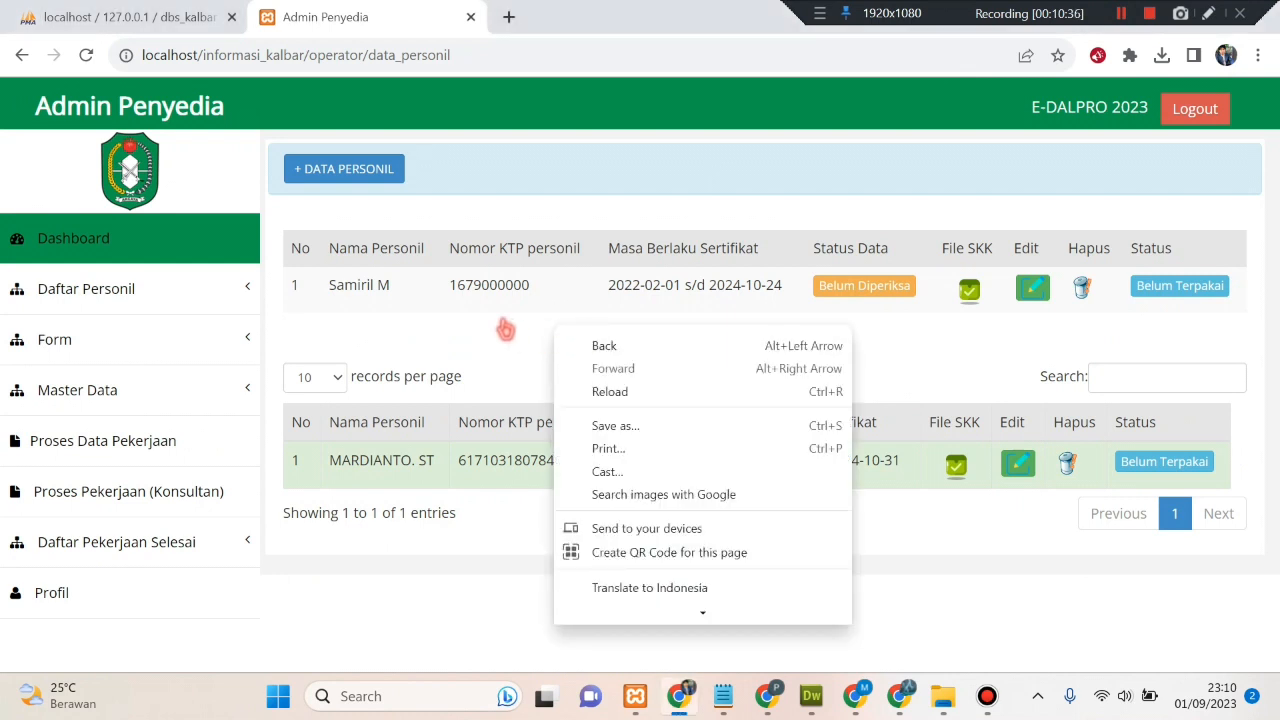
pyautogui.click(620, 396)
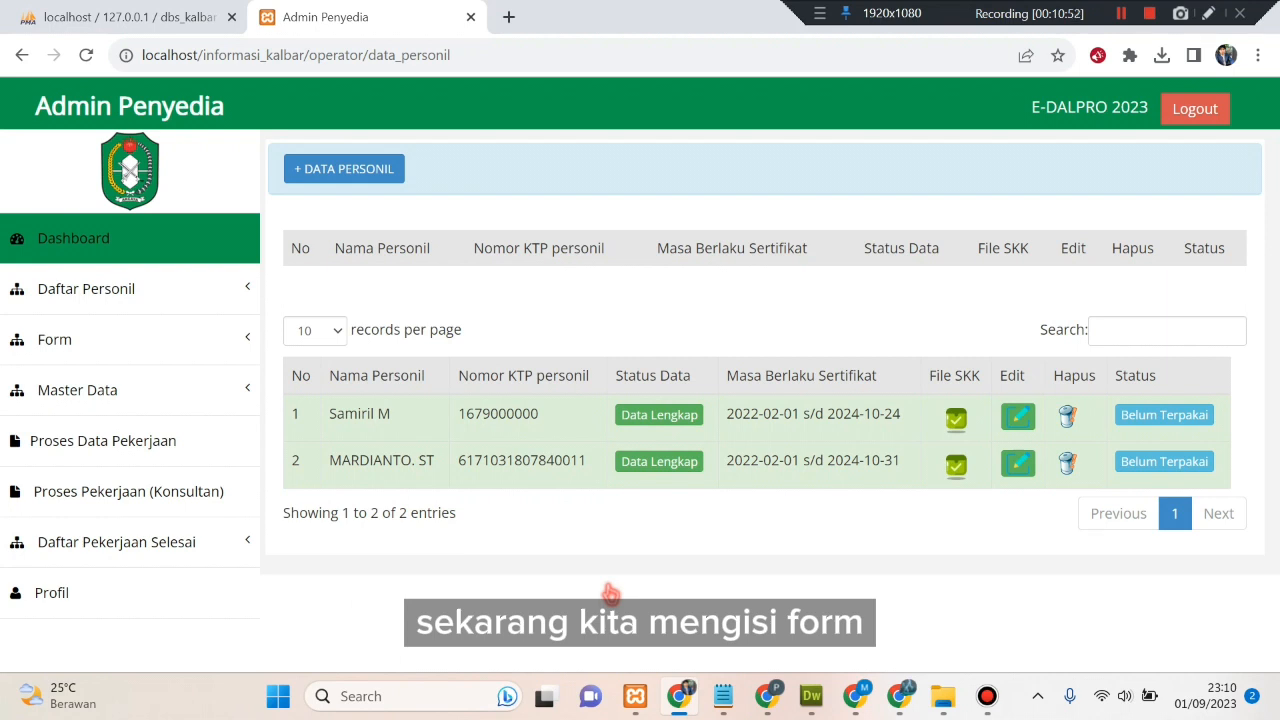
pyautogui.click(228, 343)
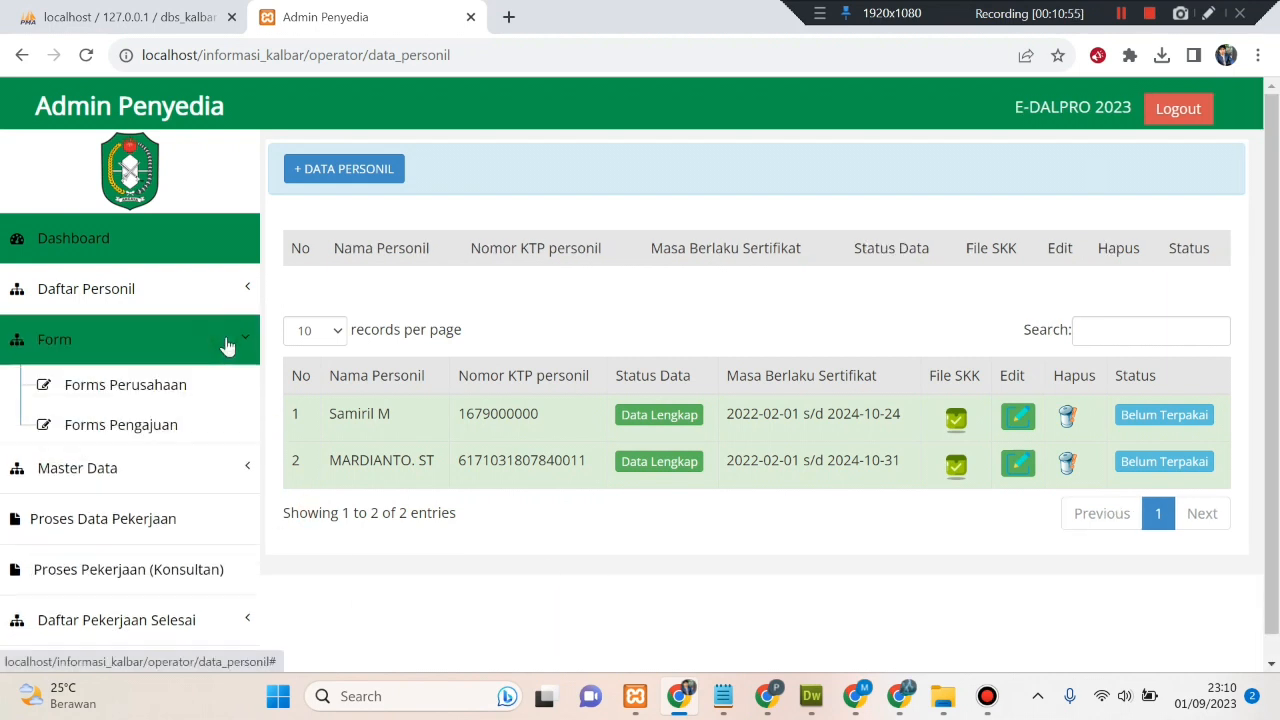
# - Open Forms Perusahaan and fill the company name CV. ALFIAN DINAMIKA ENGINEER from suggestions
pyautogui.click(215, 396)
pyautogui.scroll(-7, 594, 405)
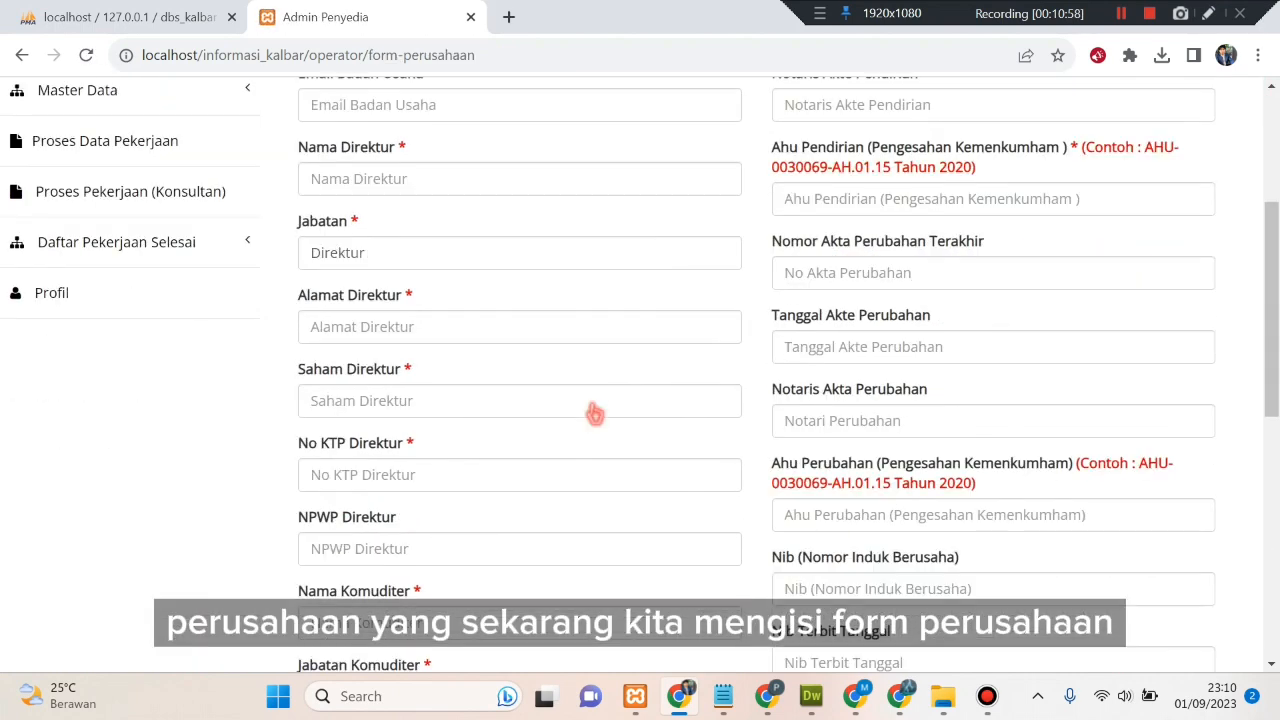
pyautogui.scroll(-3, 593, 405)
pyautogui.scroll(10, 593, 405)
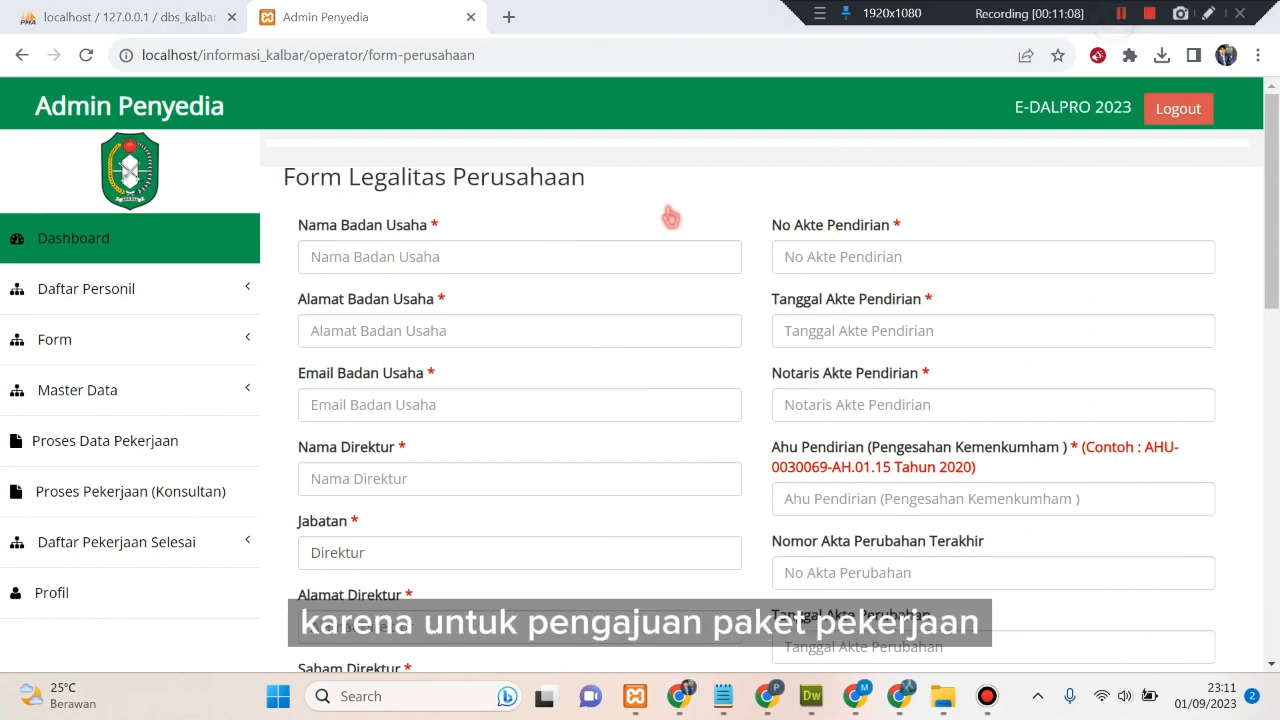
pyautogui.click(545, 245)
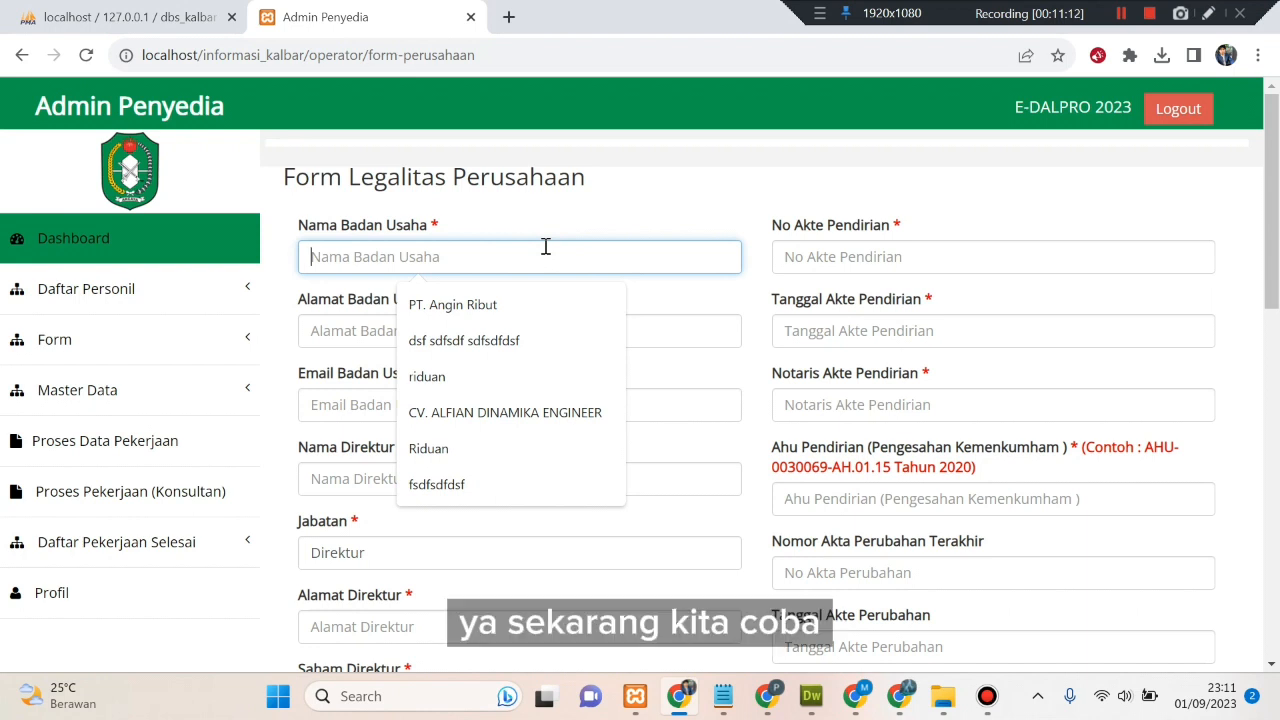
pyautogui.click(543, 415)
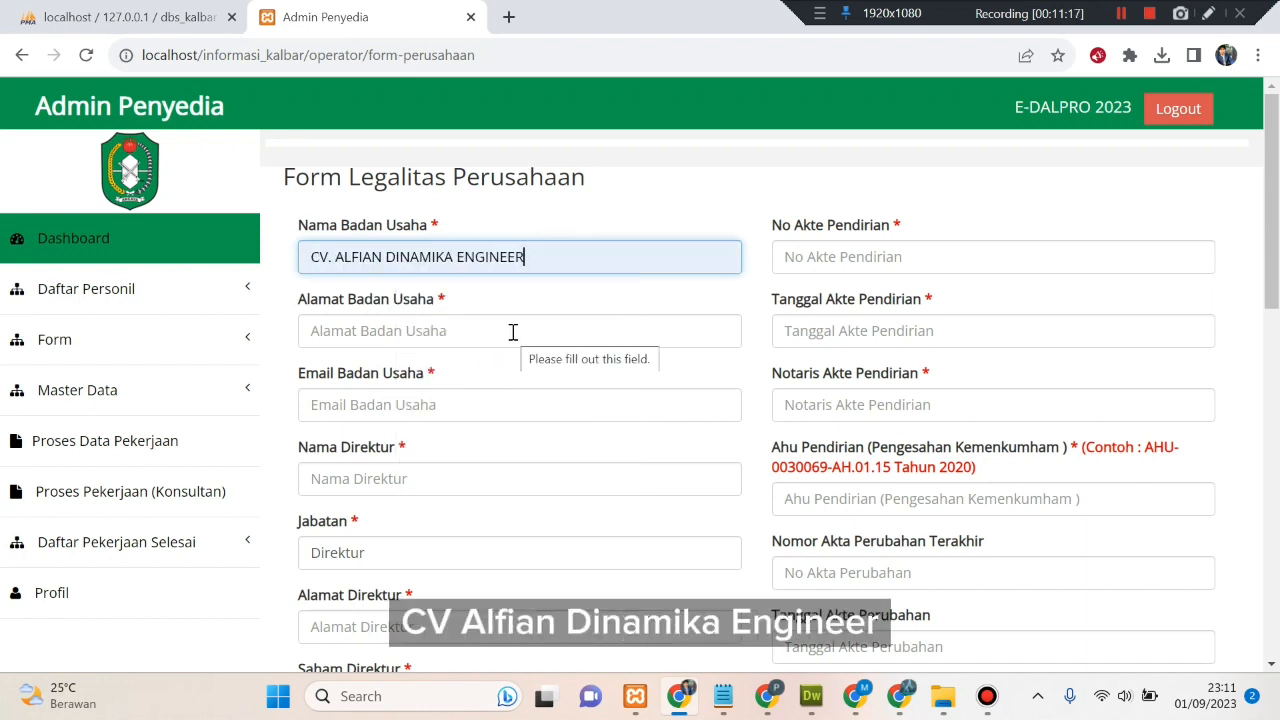
# - Fill the company address and email from the saved suggestions
pyautogui.click(432, 334)
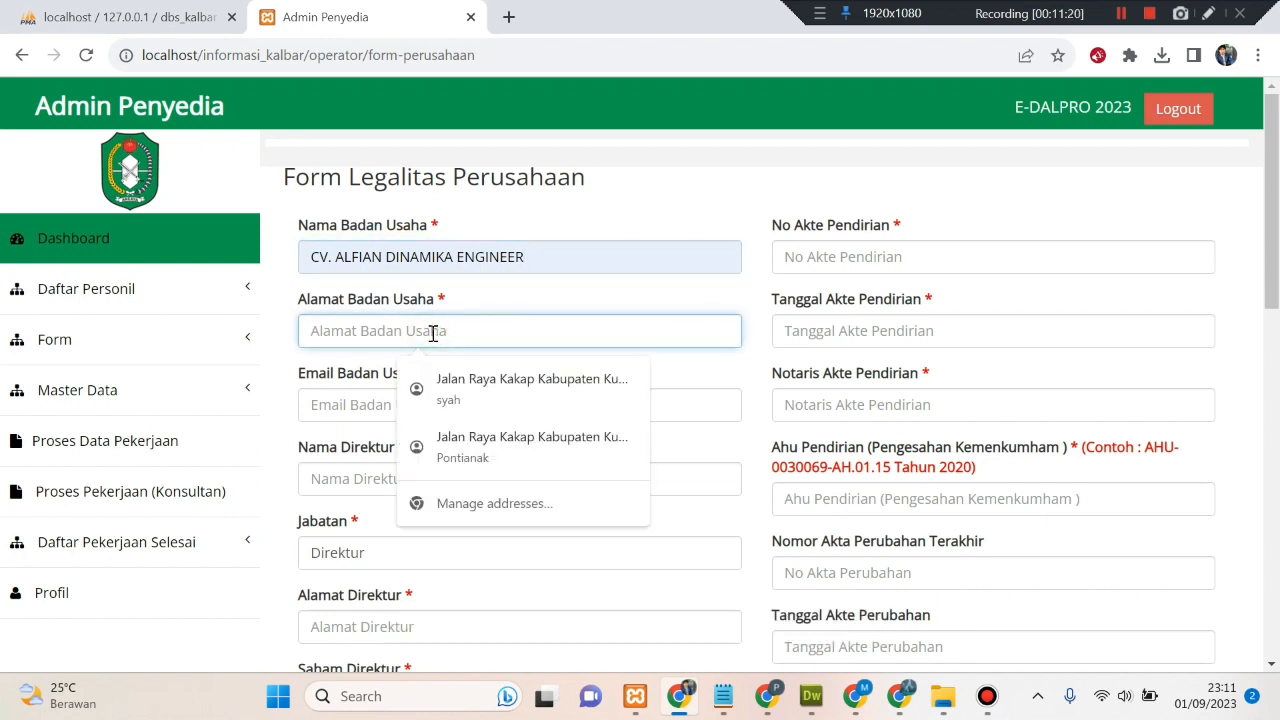
pyautogui.click(508, 447)
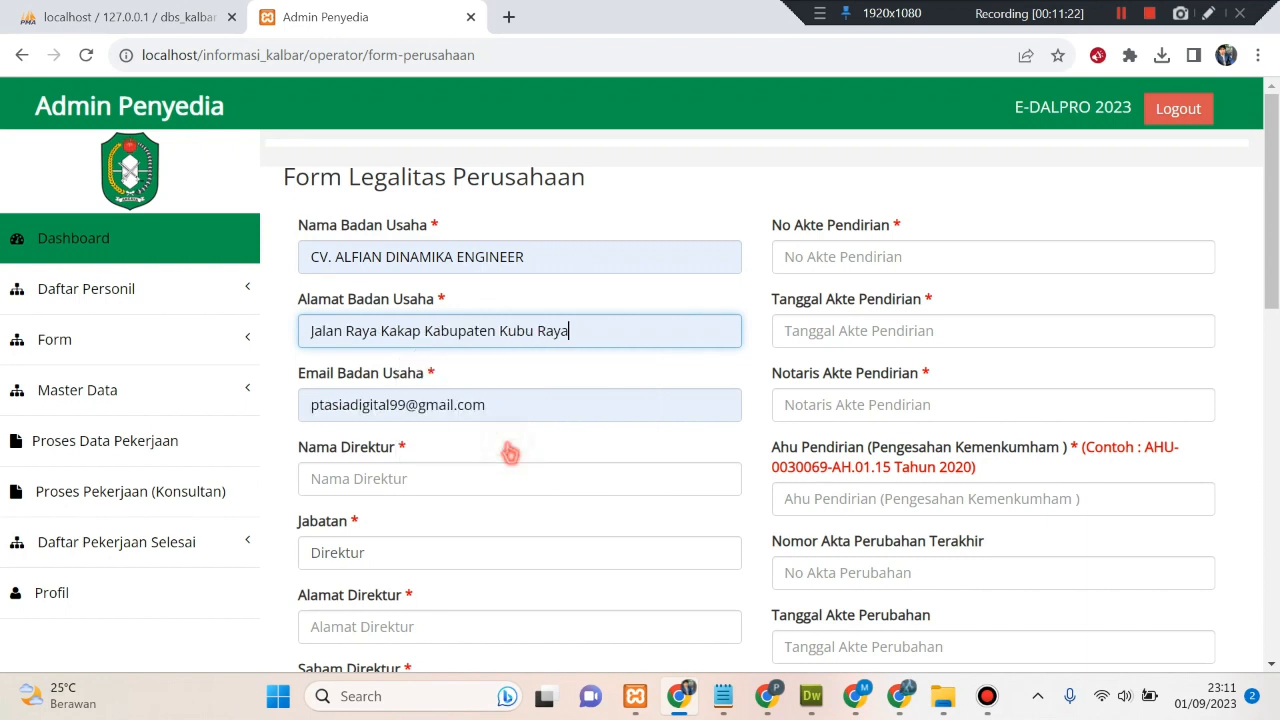
pyautogui.scroll(-1, 505, 433)
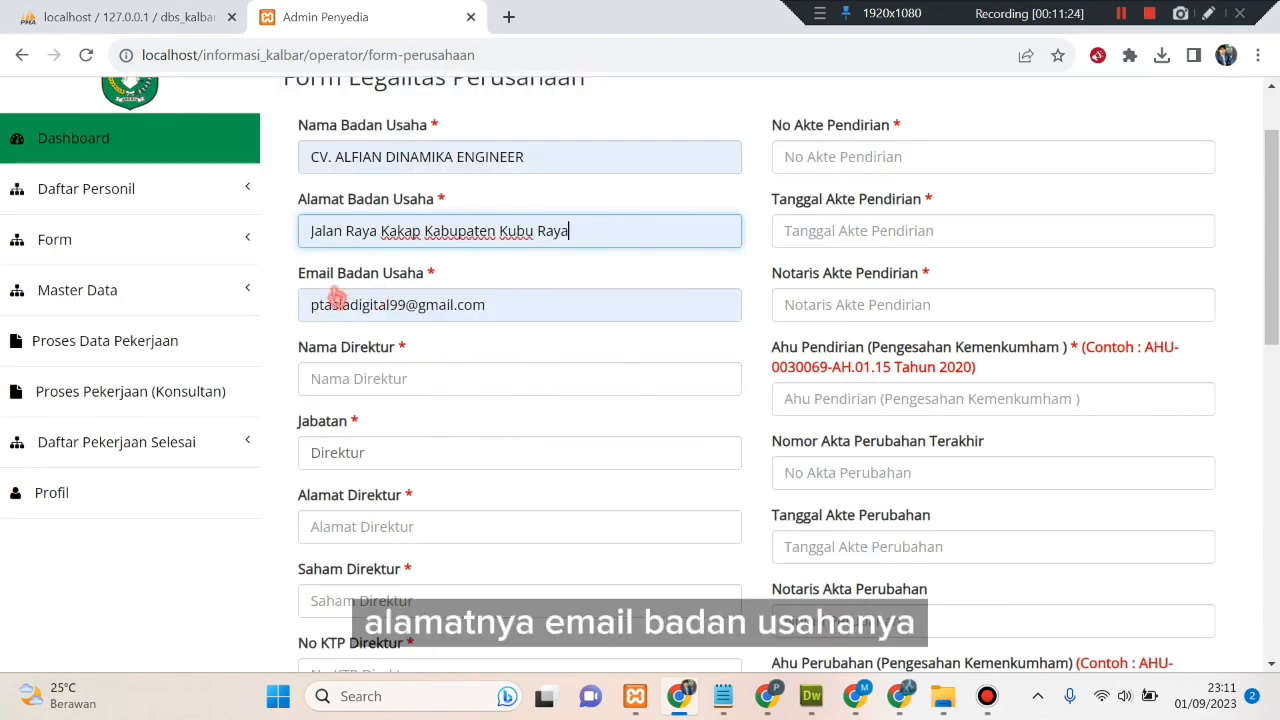
pyautogui.click(466, 310)
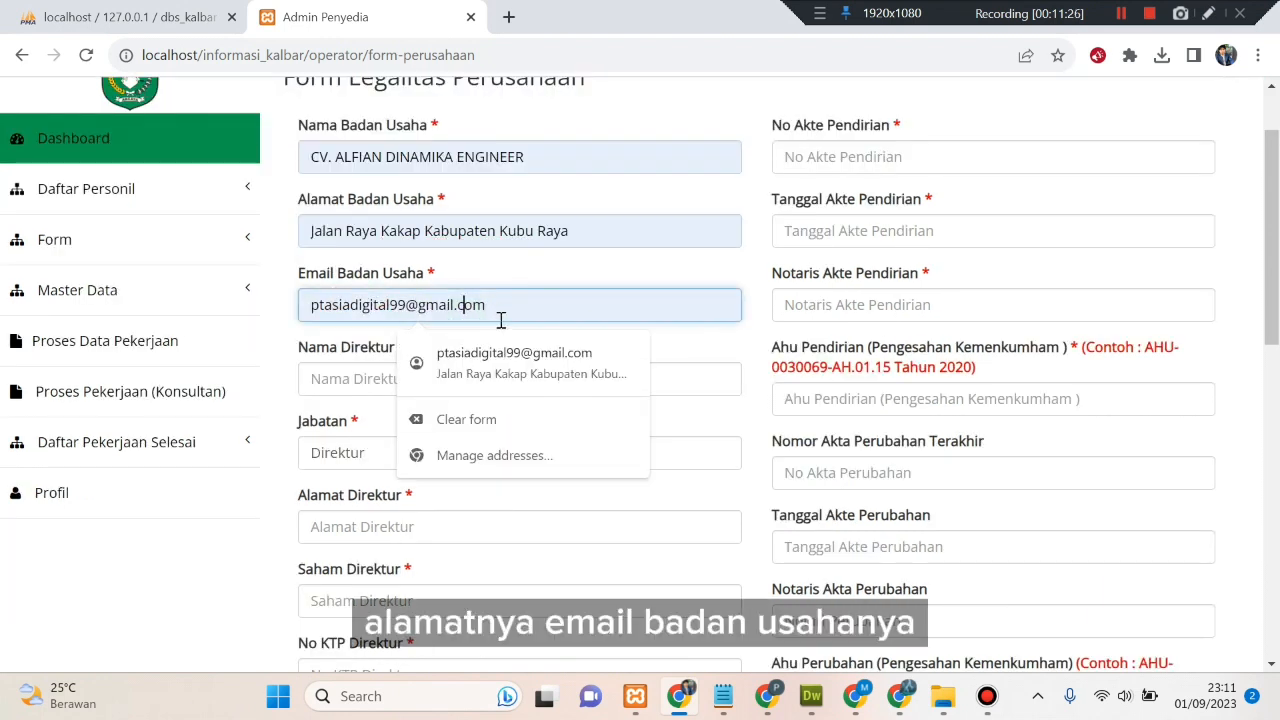
pyautogui.click(514, 357)
# - Fill the director's name from suggestions and set the position to Direktur
pyautogui.click(469, 376)
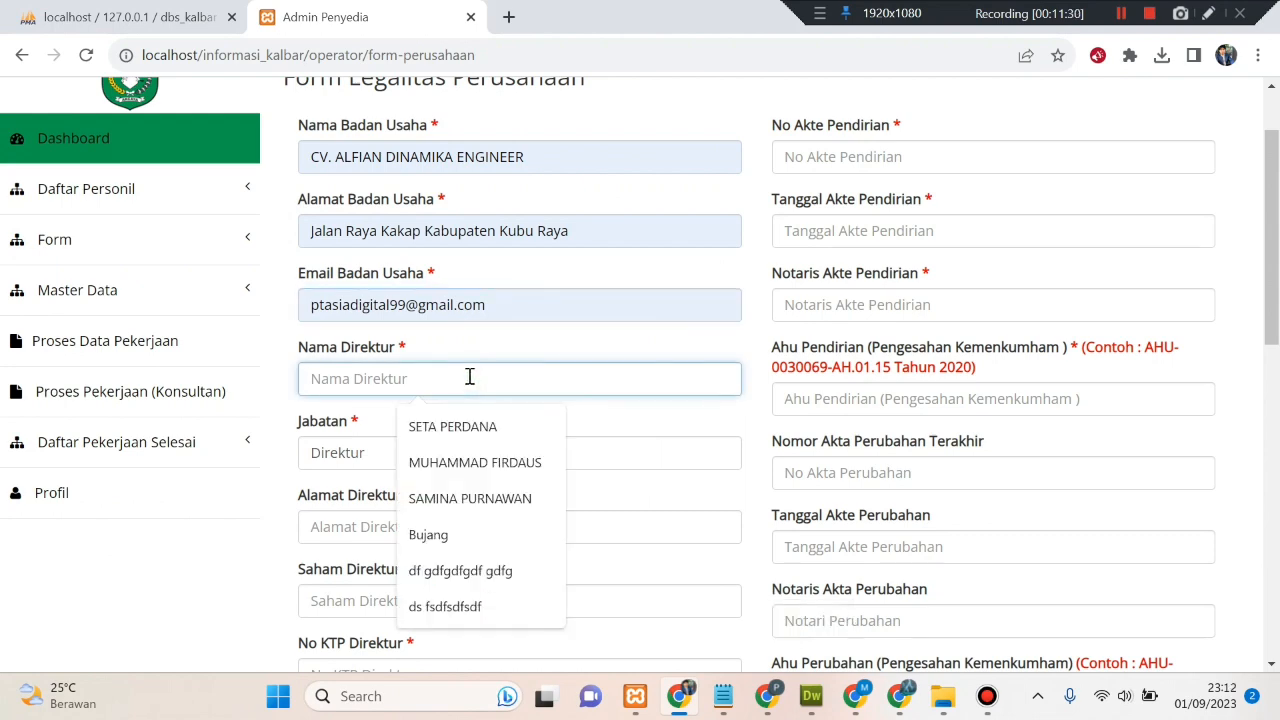
pyautogui.click(468, 373)
pyautogui.scroll(-1, 458, 302)
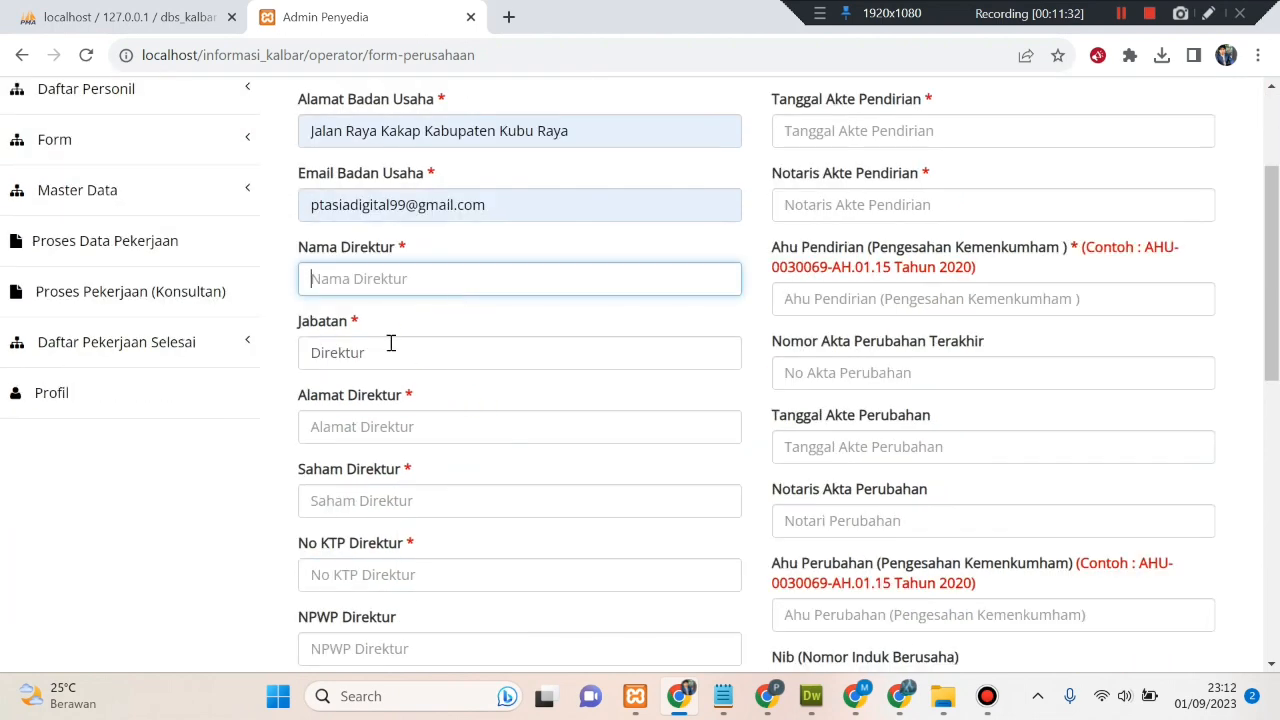
pyautogui.click(420, 282)
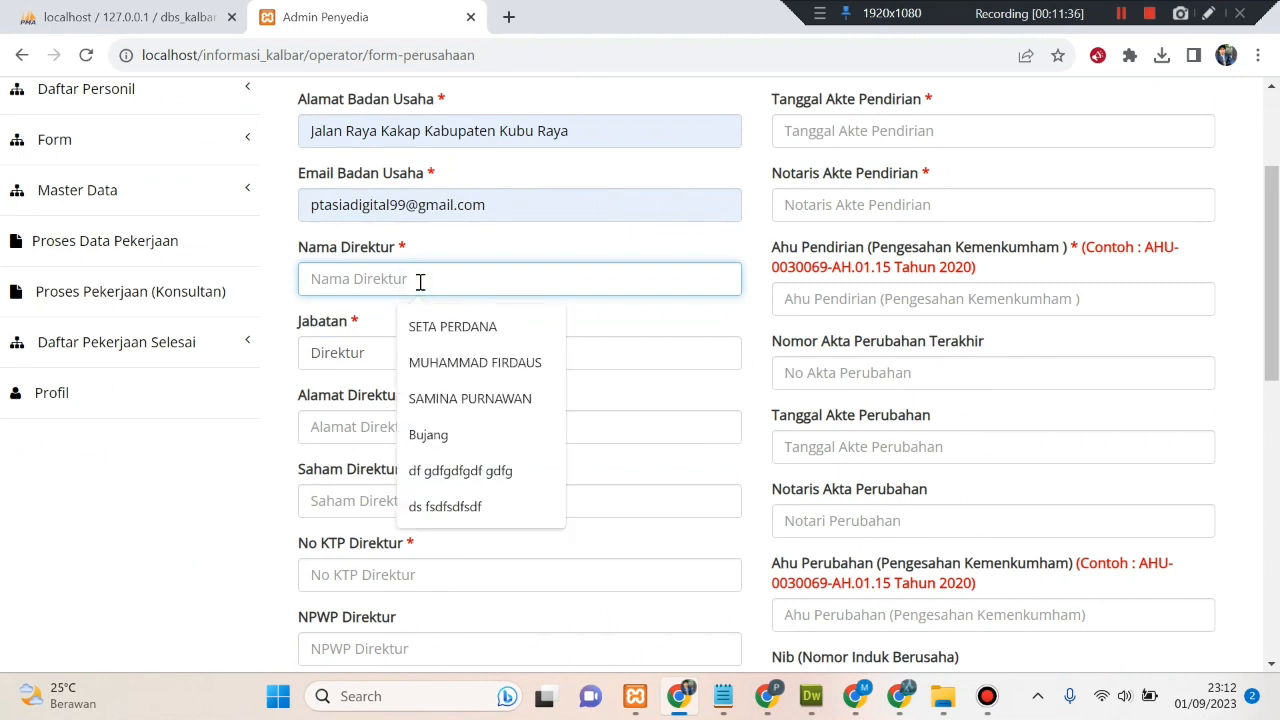
pyautogui.click(475, 366)
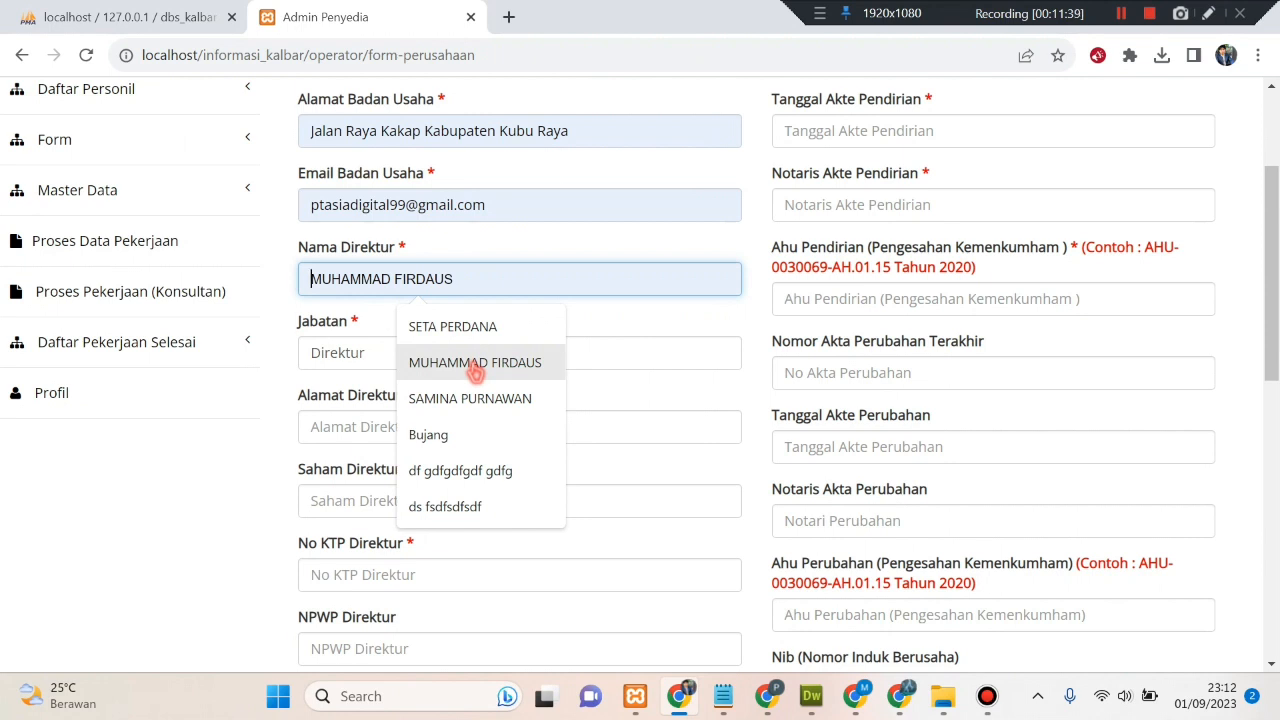
pyautogui.click(403, 354)
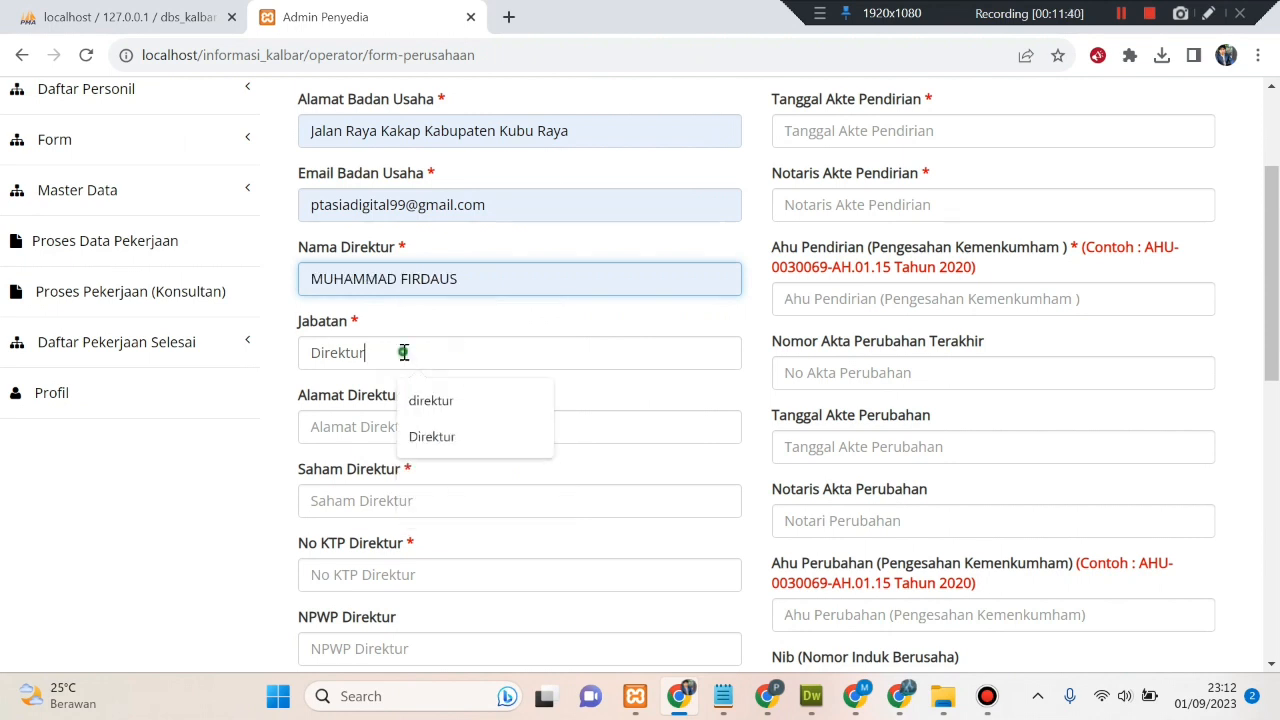
# - Fill the director's saved address and enter director shares of 150000000
pyautogui.click(353, 428)
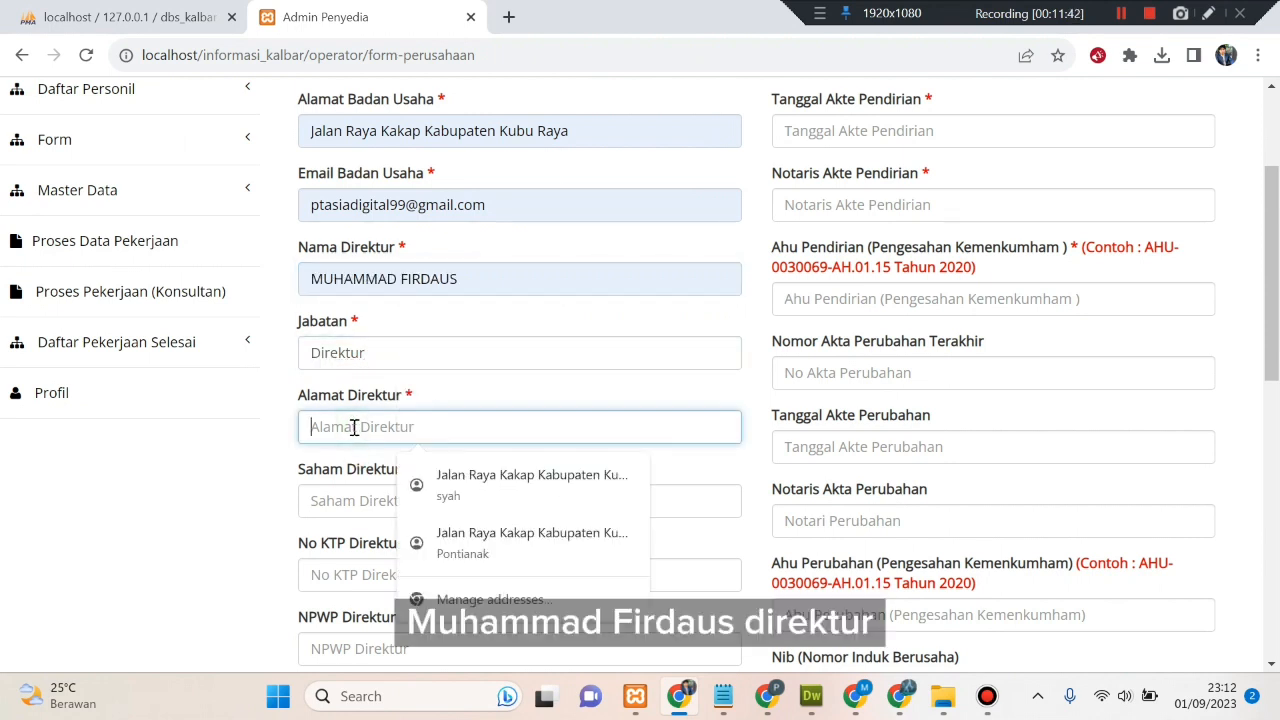
pyautogui.click(430, 478)
pyautogui.scroll(-1, 488, 510)
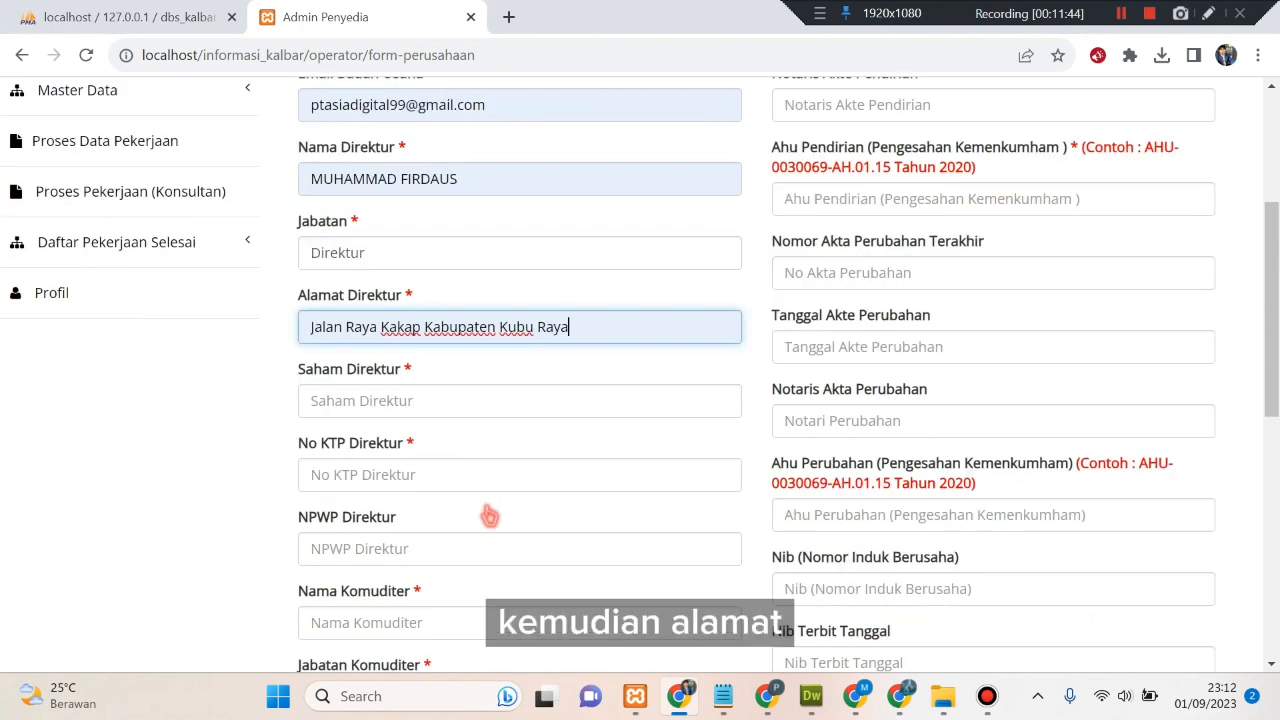
pyautogui.click(405, 406)
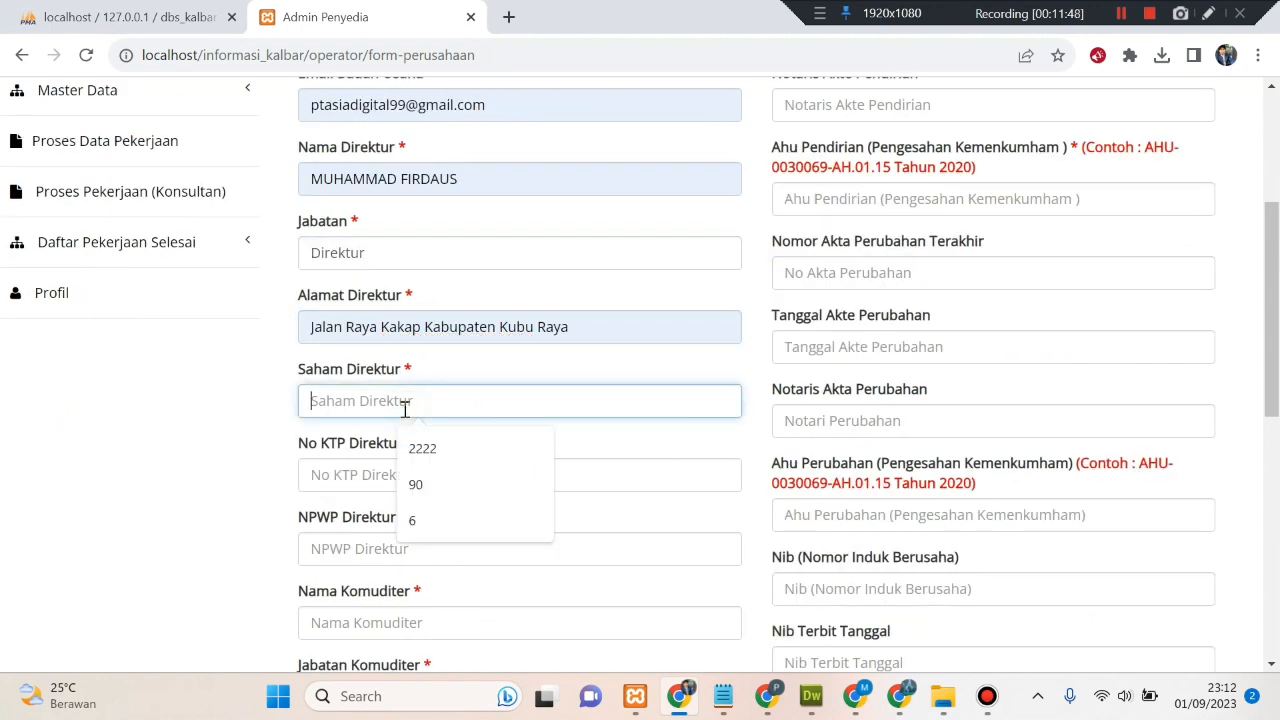
pyautogui.write('1')
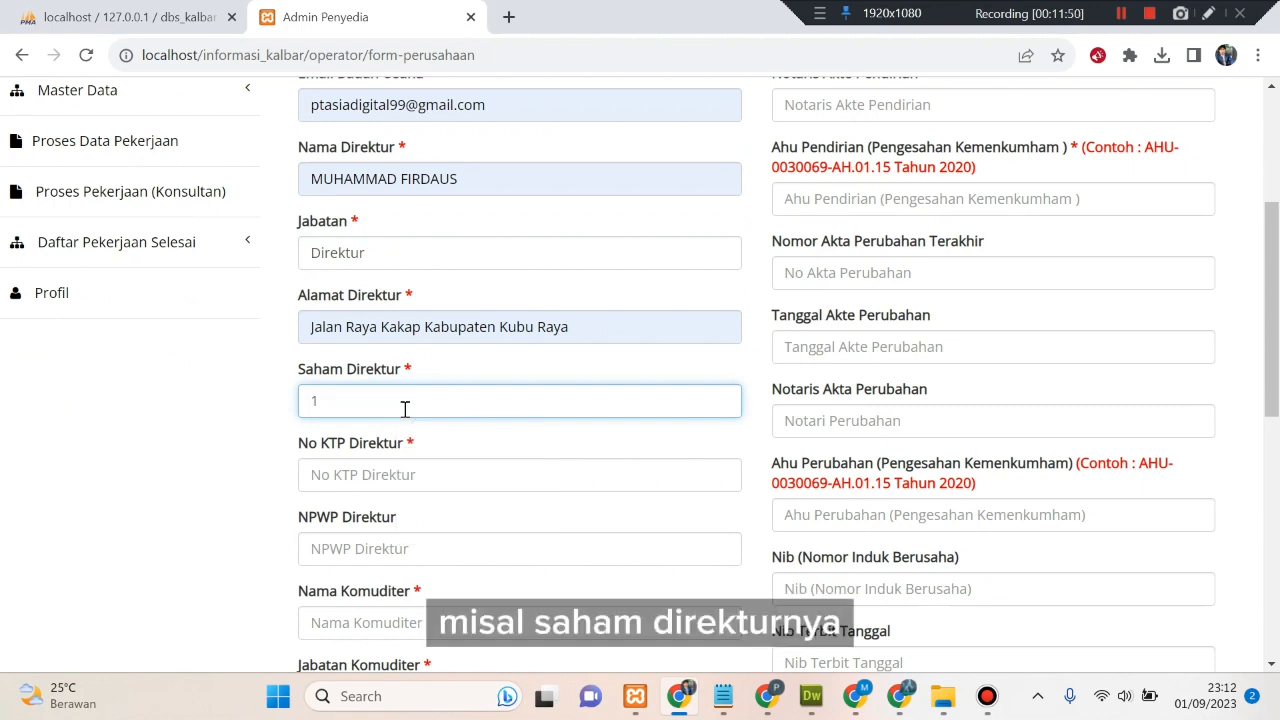
pyautogui.write('50000000')
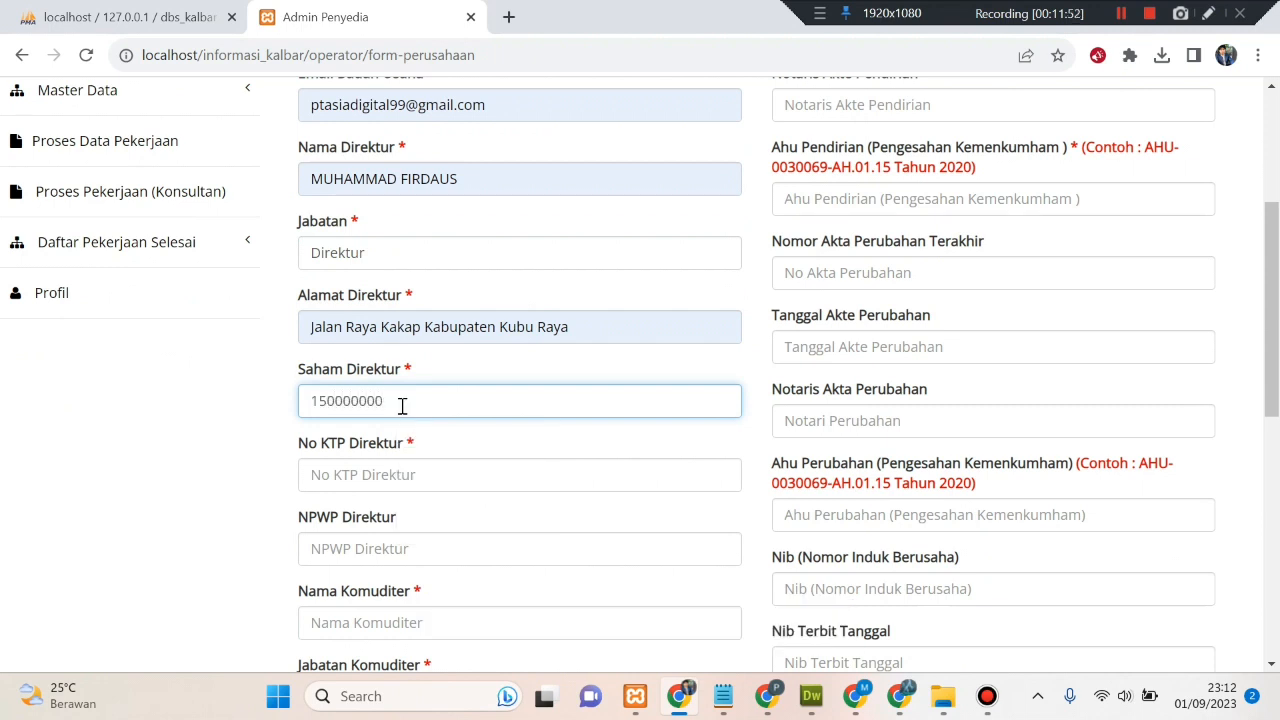
# - Enter the director's KTP number from suggestions and type the director's NPWP
pyautogui.click(401, 469)
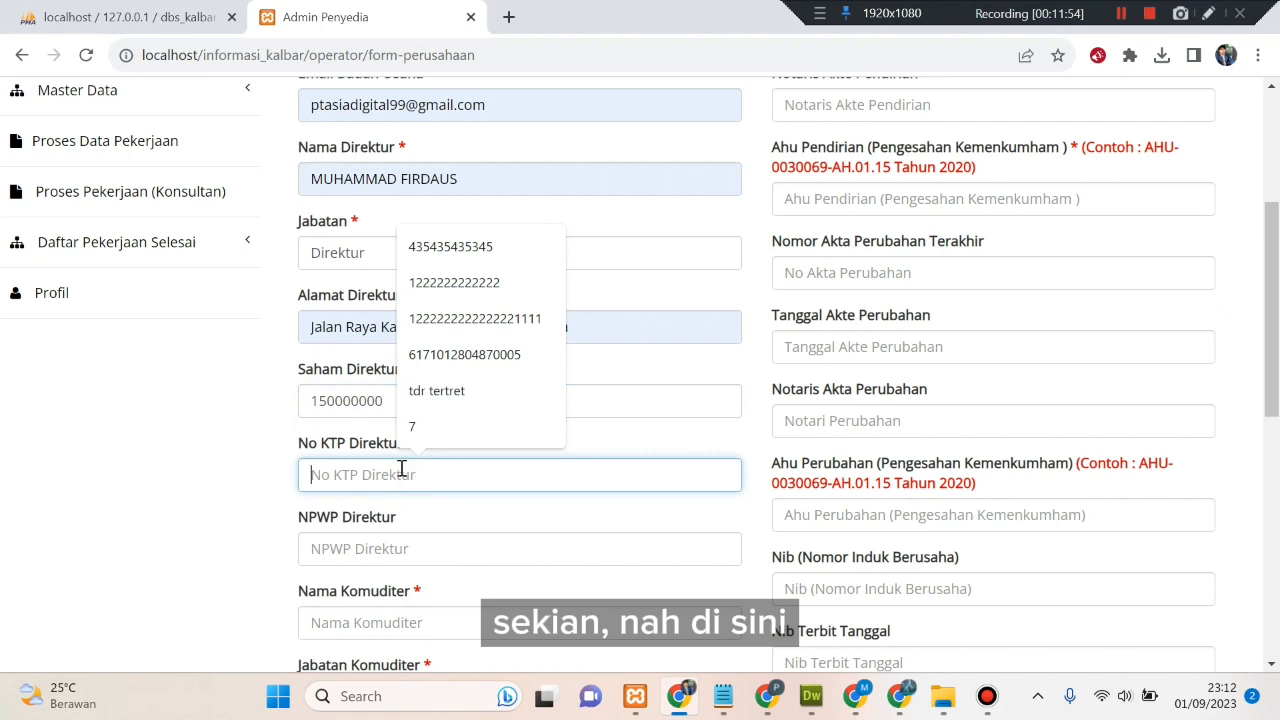
pyautogui.click(437, 356)
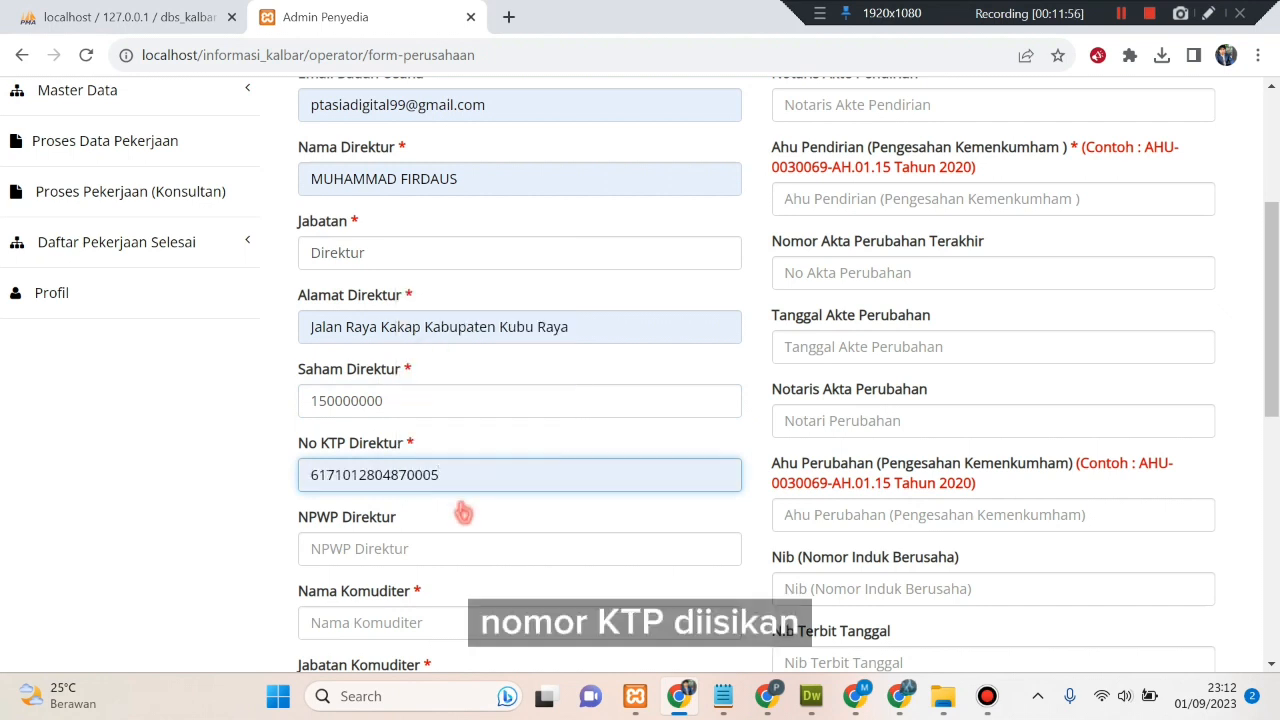
pyautogui.scroll(-1, 463, 513)
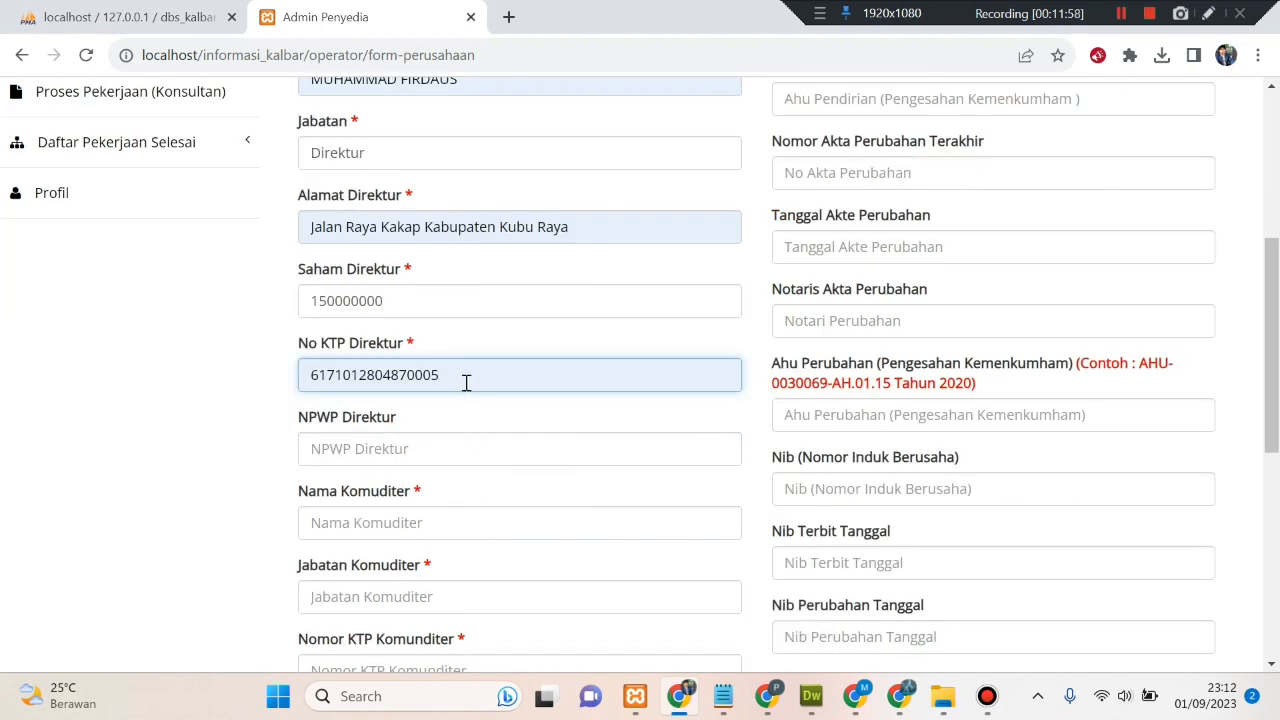
pyautogui.click(392, 449)
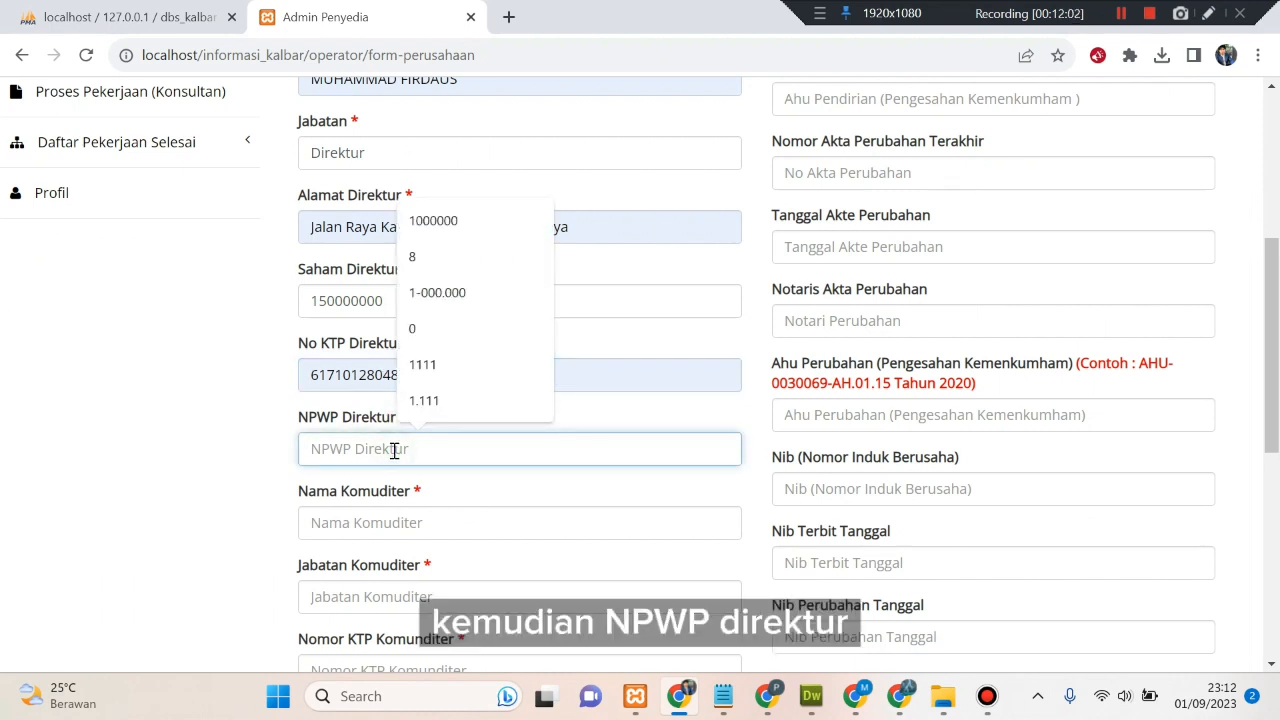
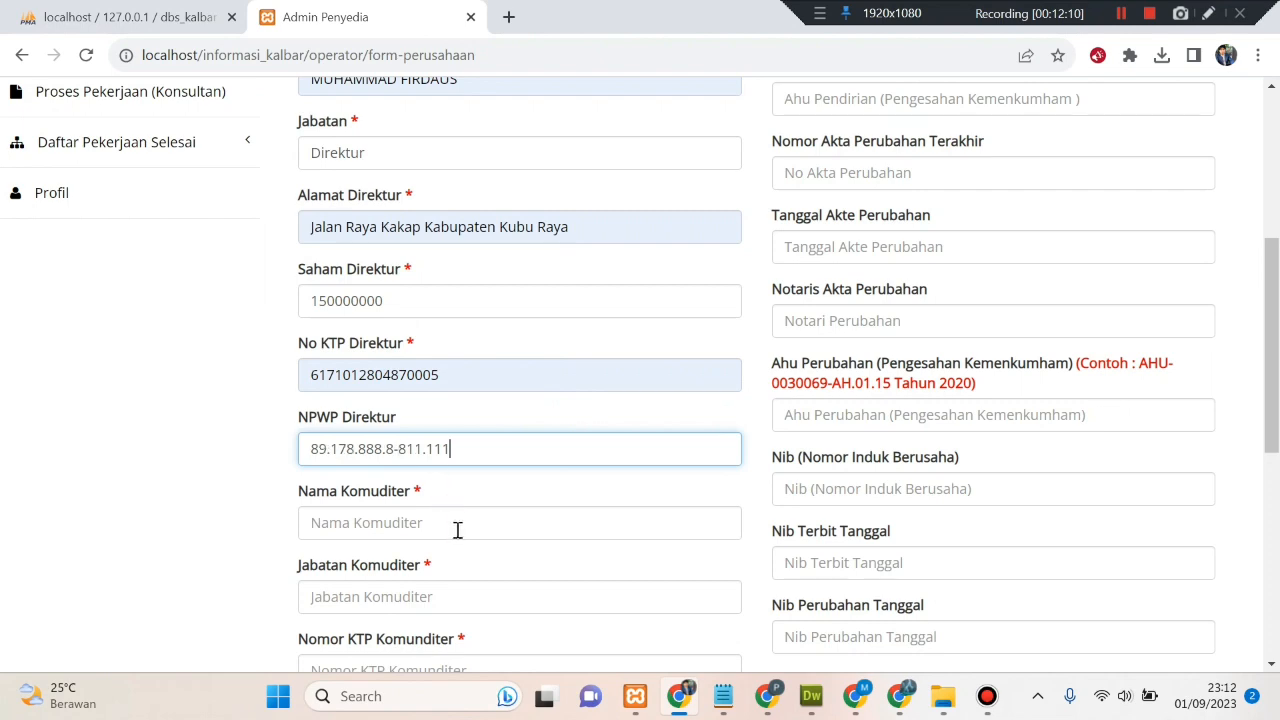
pyautogui.click(405, 531)
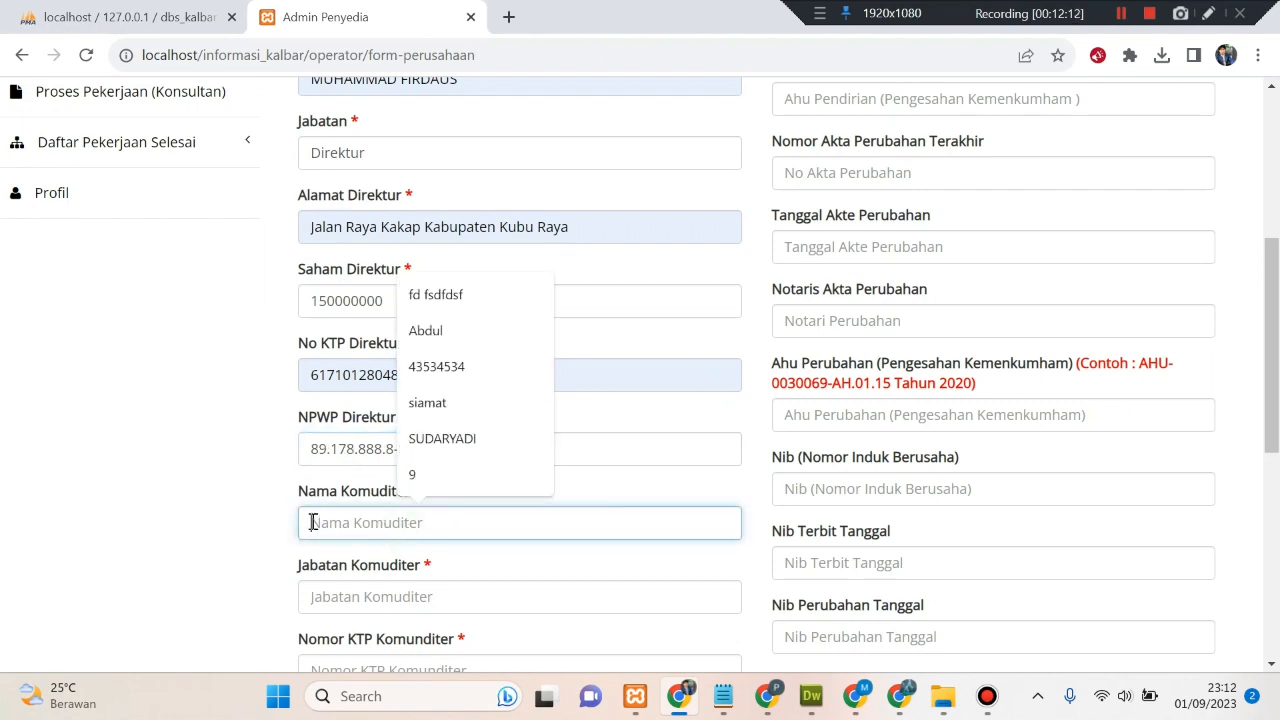
# - Fill the commissioner's name, position Komanditer, and type the commissioner's KTP and NPWP numbers
pyautogui.click(429, 449)
pyautogui.scroll(-3, 193, 522)
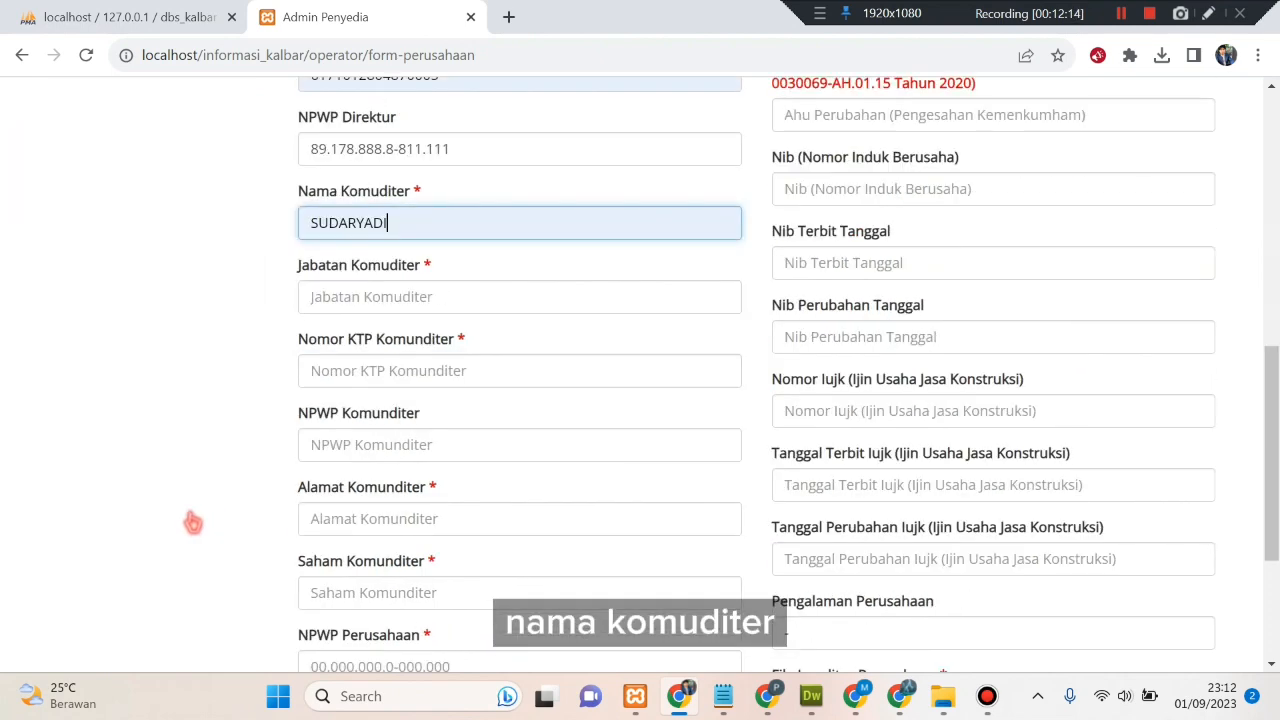
pyautogui.click(377, 296)
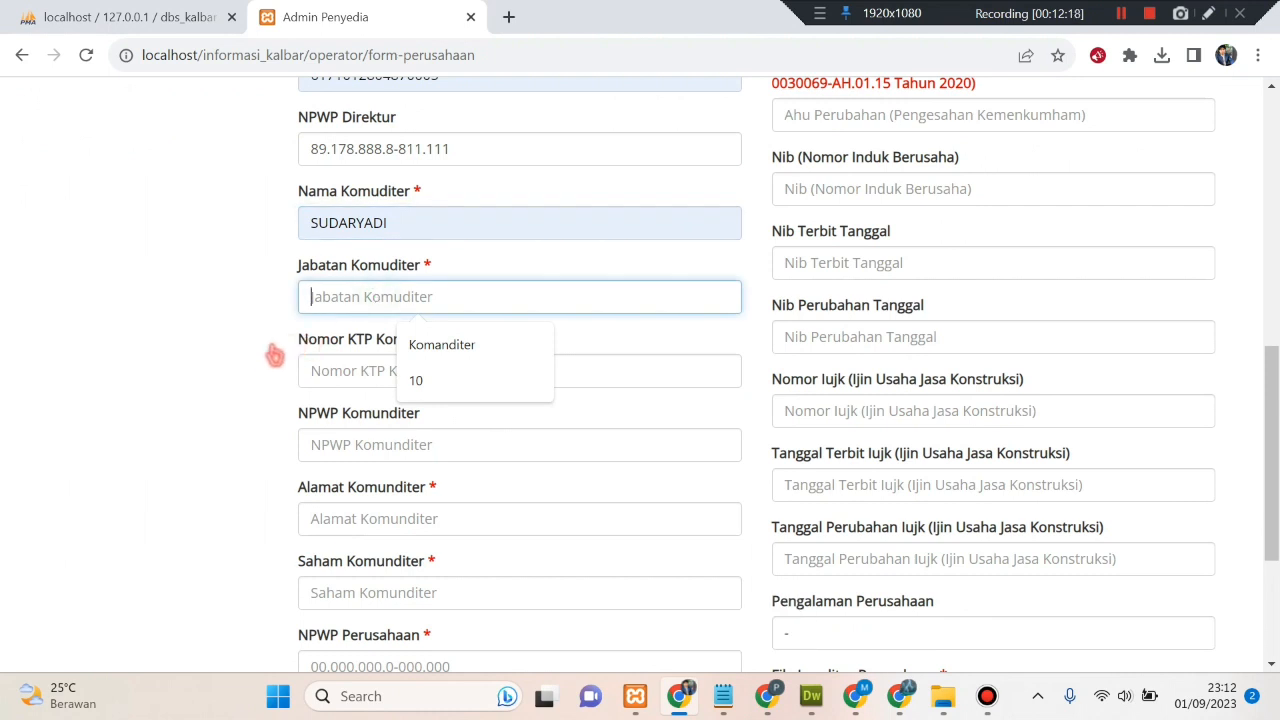
pyautogui.click(424, 364)
pyautogui.click(384, 372)
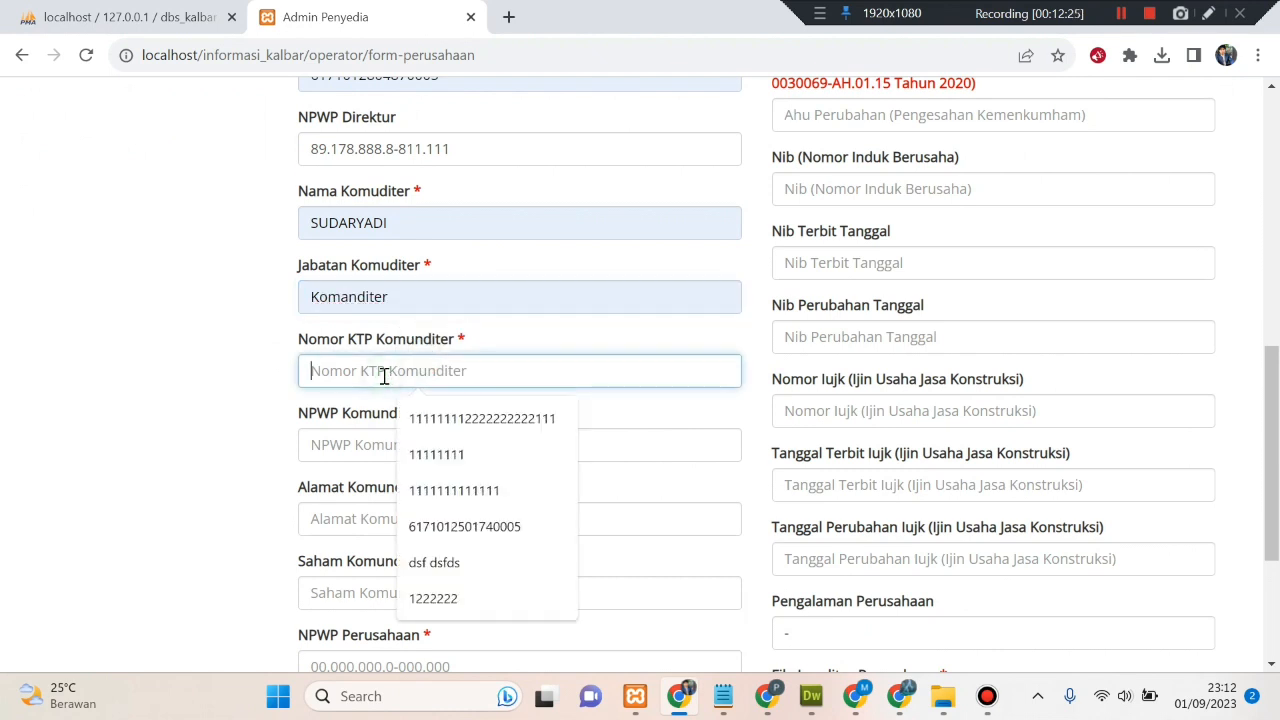
pyautogui.write('222222222222222')
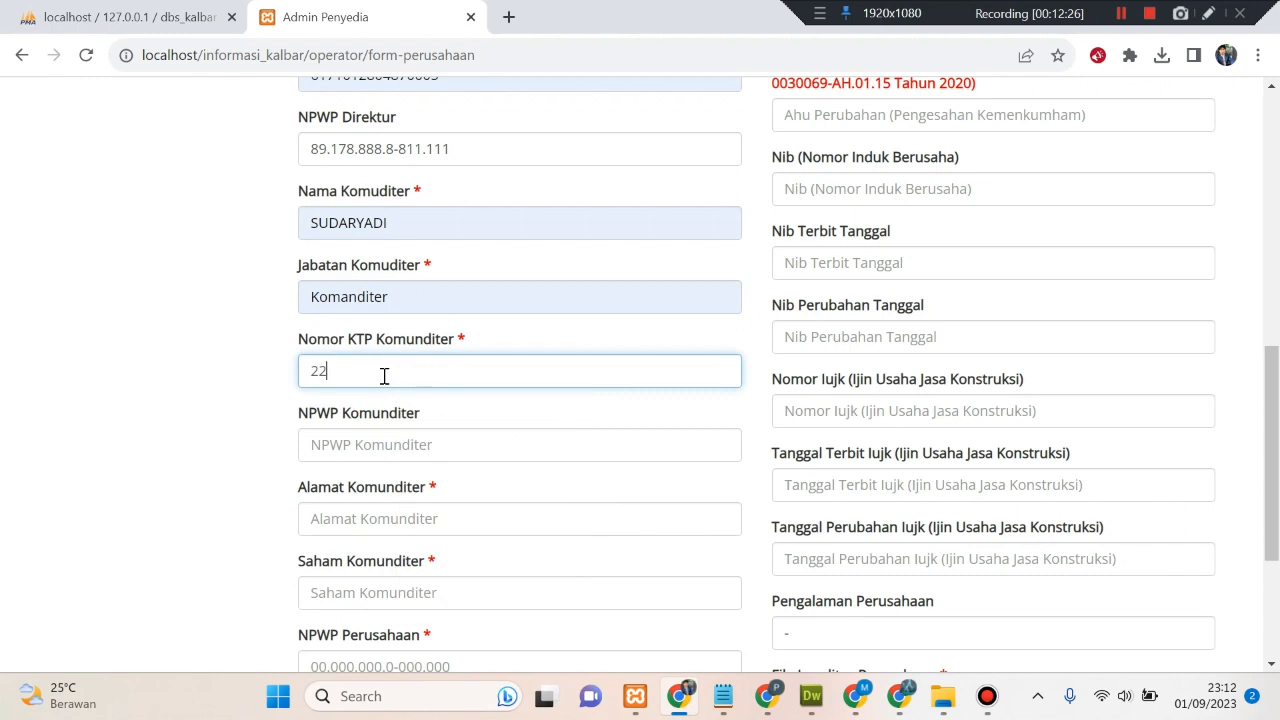
pyautogui.click(396, 452)
pyautogui.write('222')
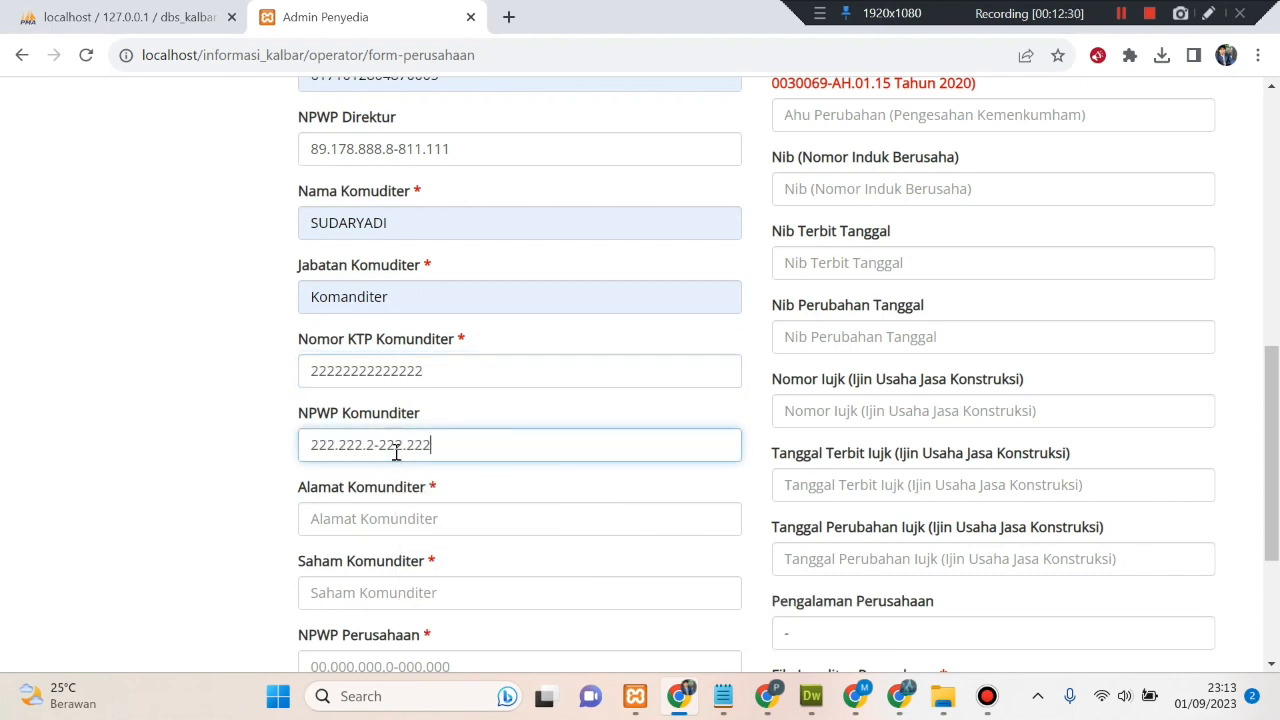
pyautogui.write('2222222222211')
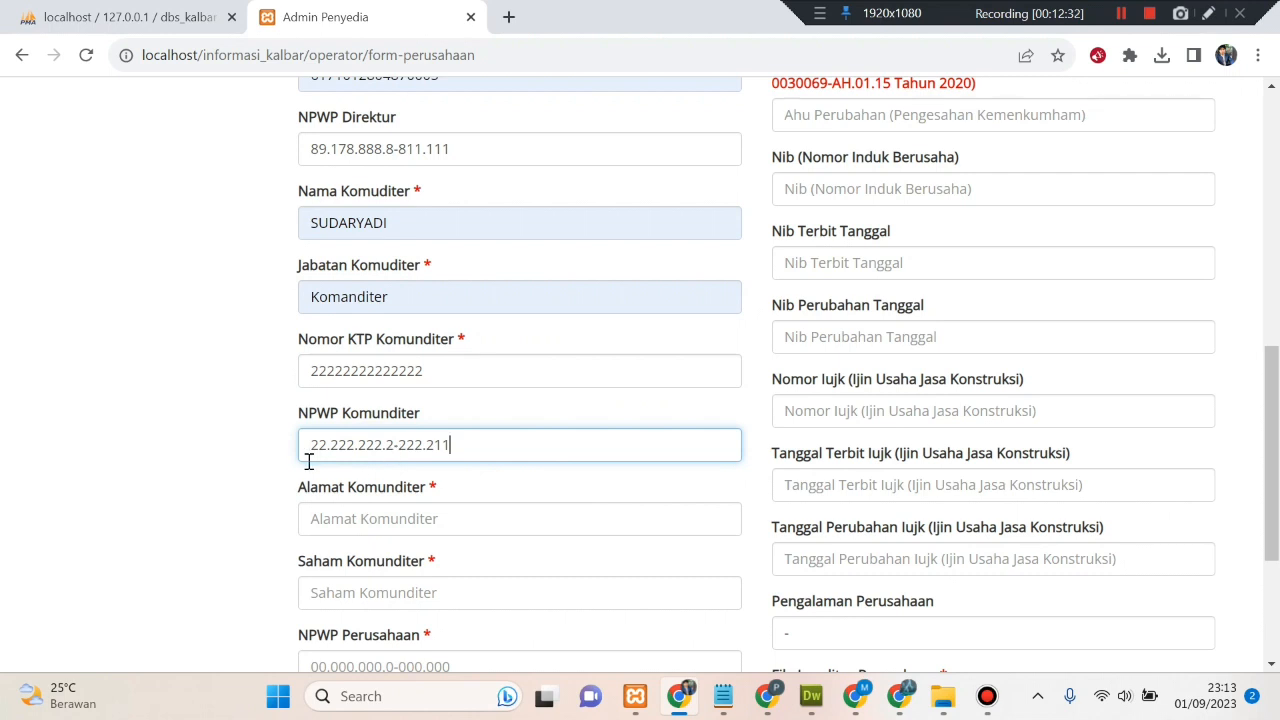
pyautogui.scroll(-1, 266, 463)
pyautogui.click(385, 421)
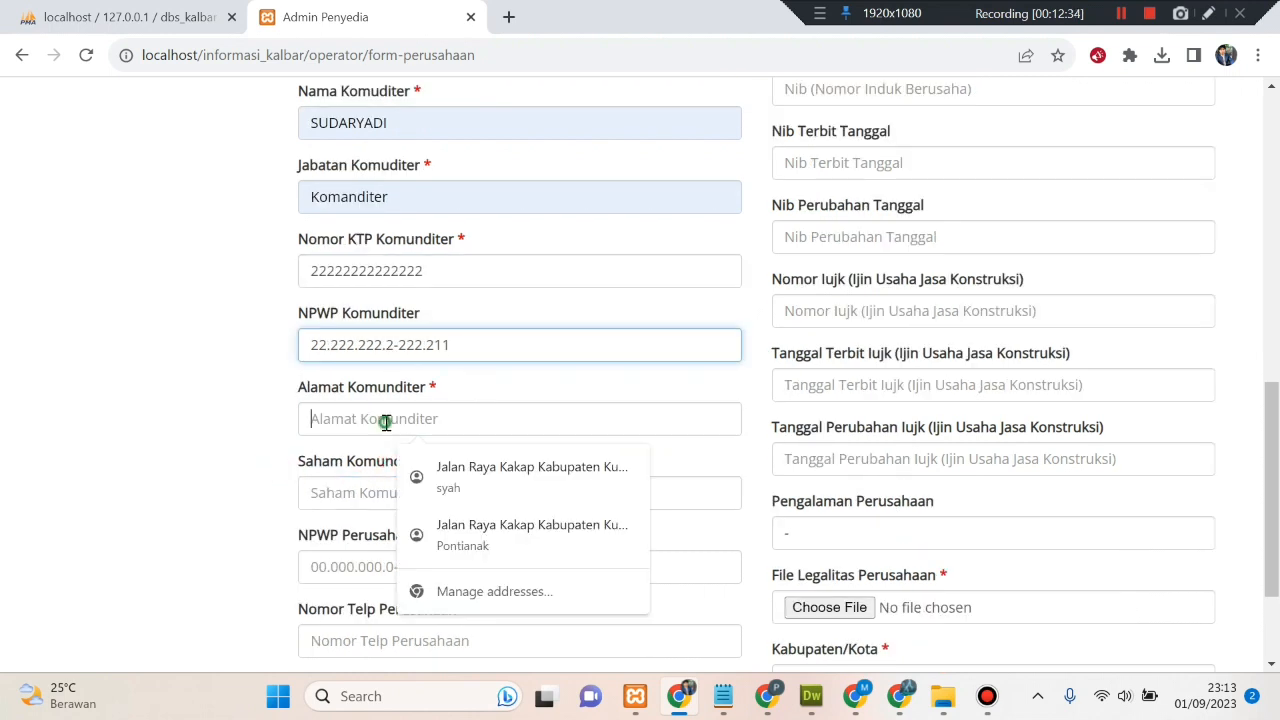
pyautogui.click(437, 466)
pyautogui.scroll(-1, 202, 455)
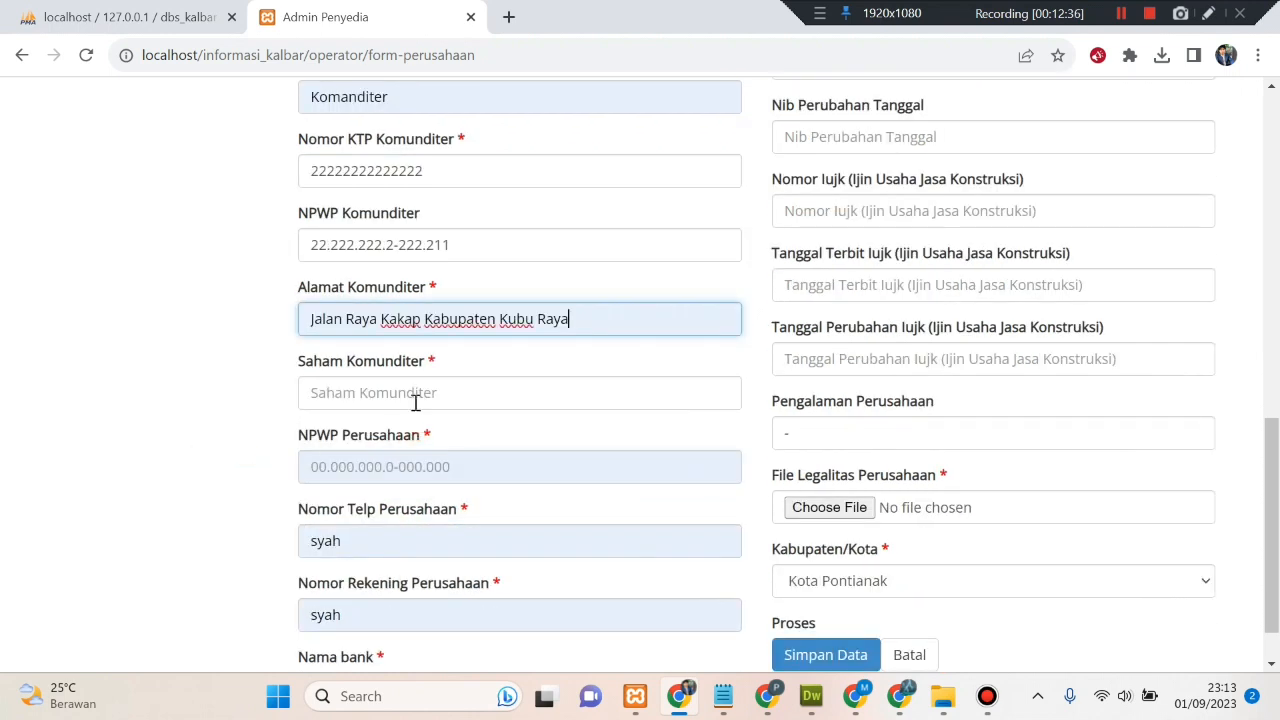
pyautogui.click(415, 391)
pyautogui.write('2000000000')
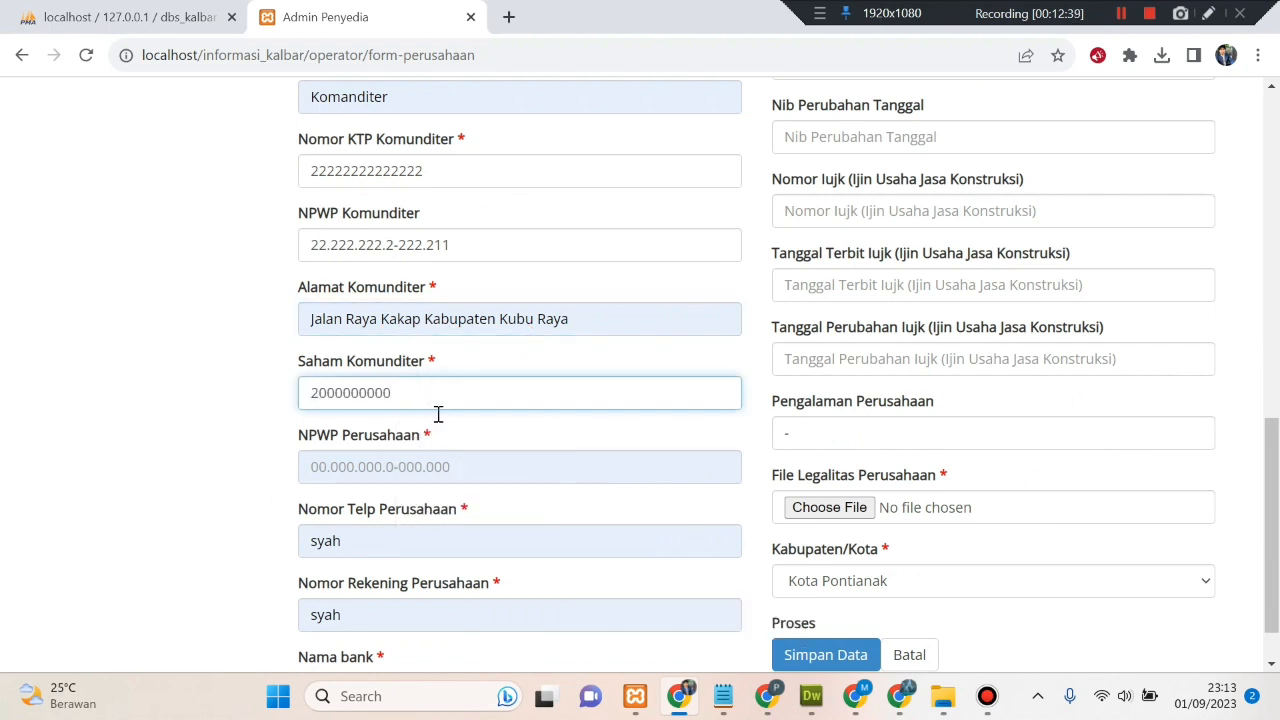
# - Type the company's NPWP Perusahaan and select the whole value
pyautogui.click(433, 466)
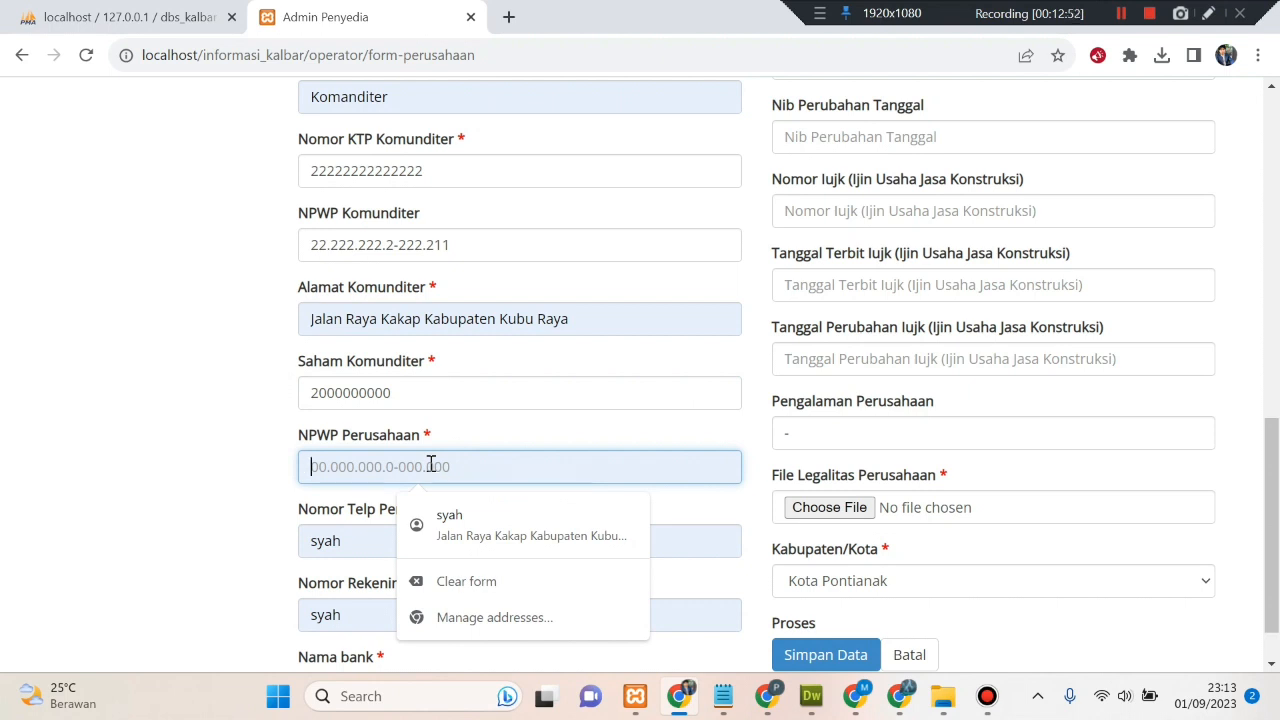
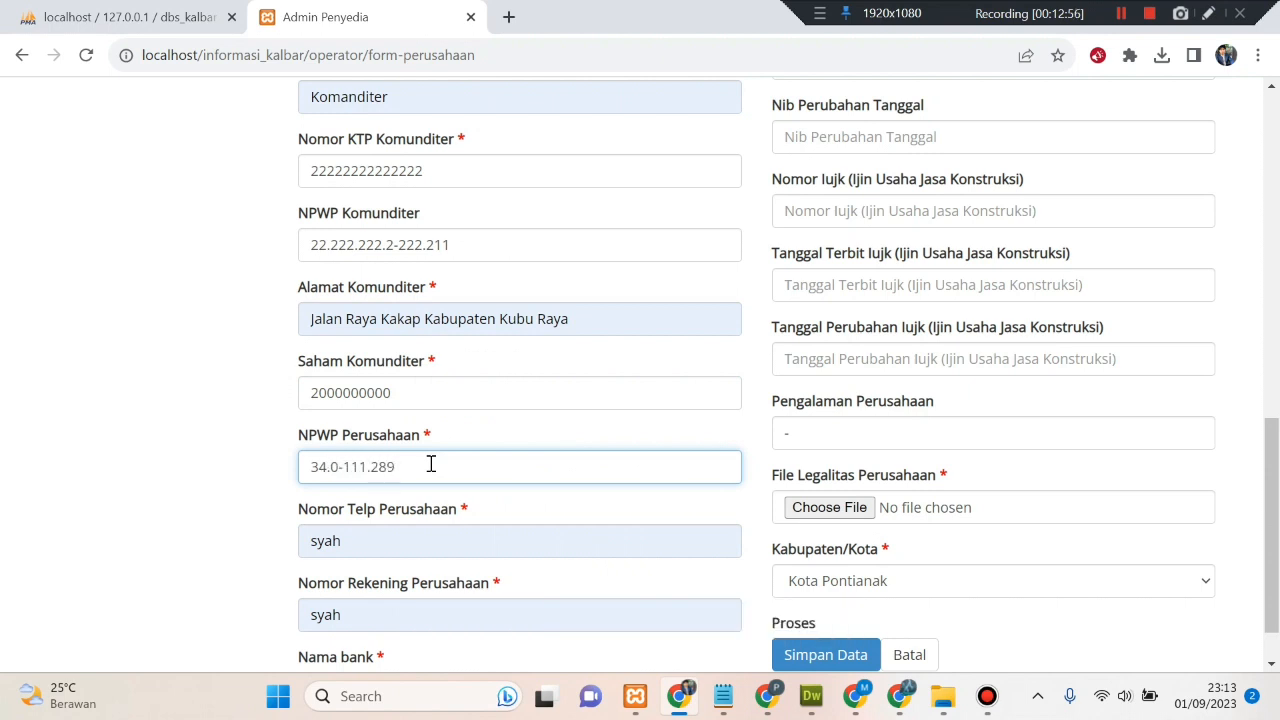
pyautogui.moveTo(477, 468); pyautogui.dragTo(297, 470)
pyautogui.hotkey('ctrl', 'c')
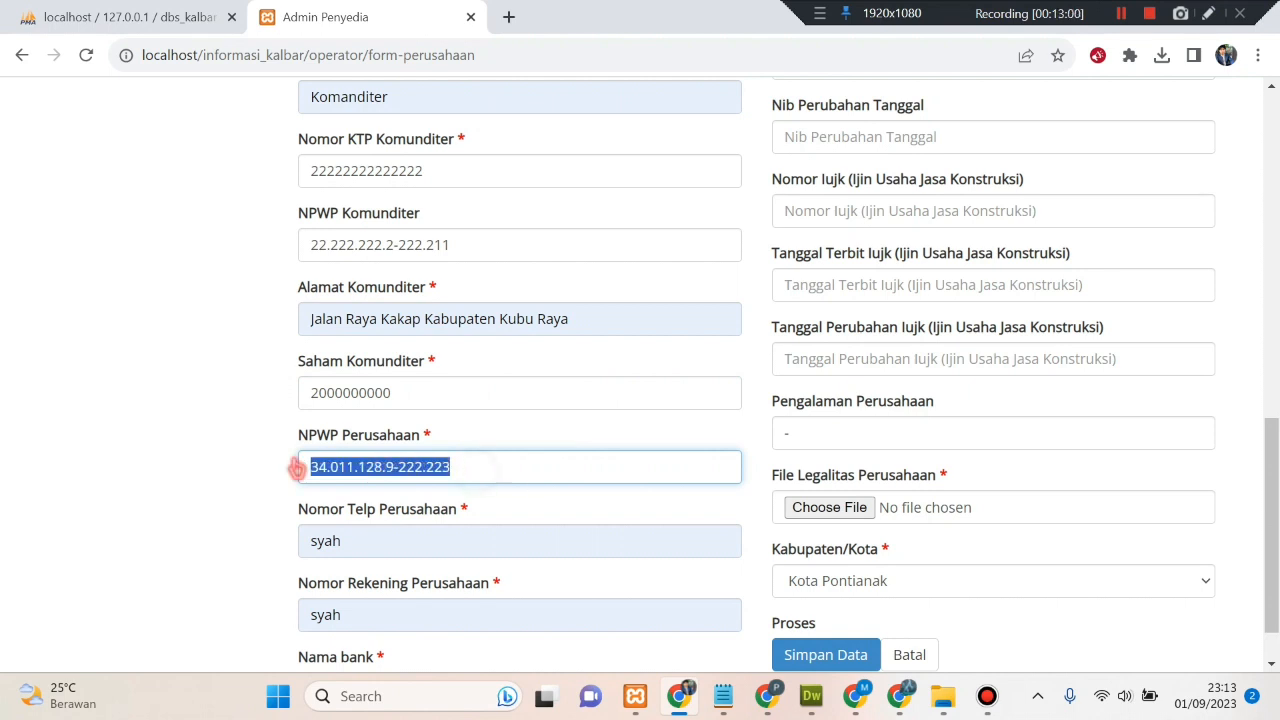
# - Paste the company NPWP from the form as a new first line of the Notepad notes
pyautogui.click(722, 700)
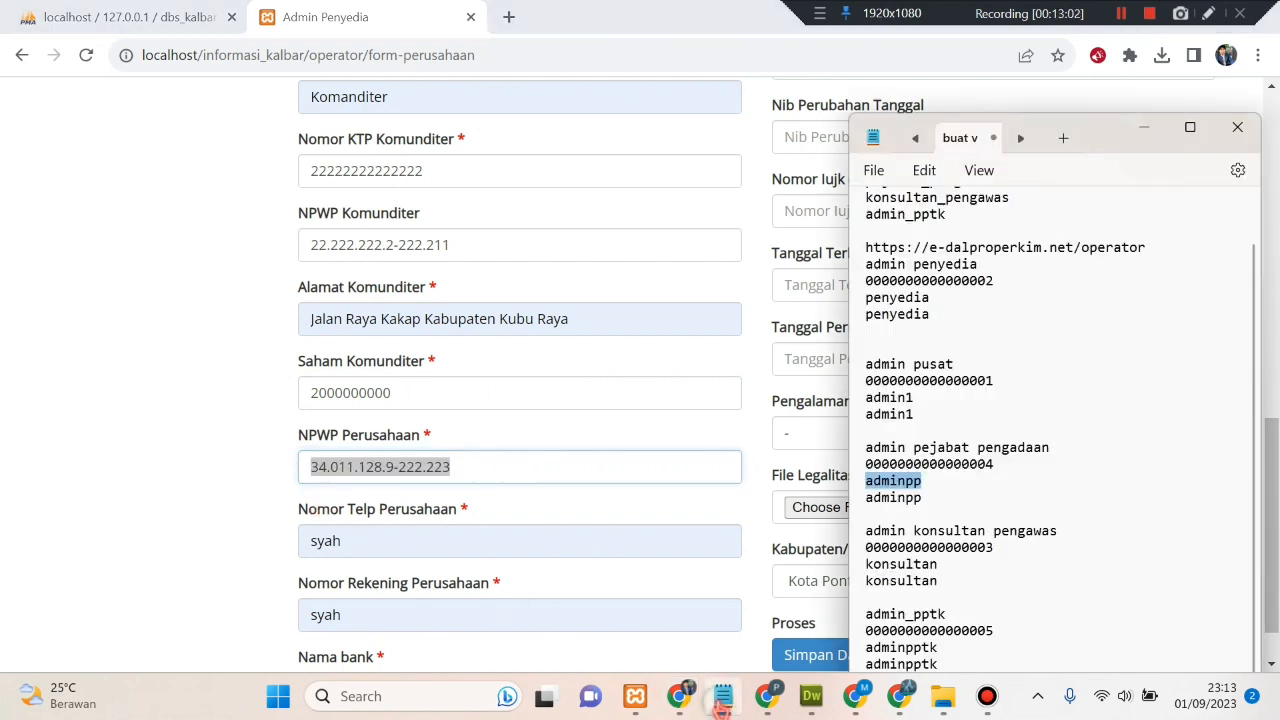
pyautogui.scroll(1, 880, 310)
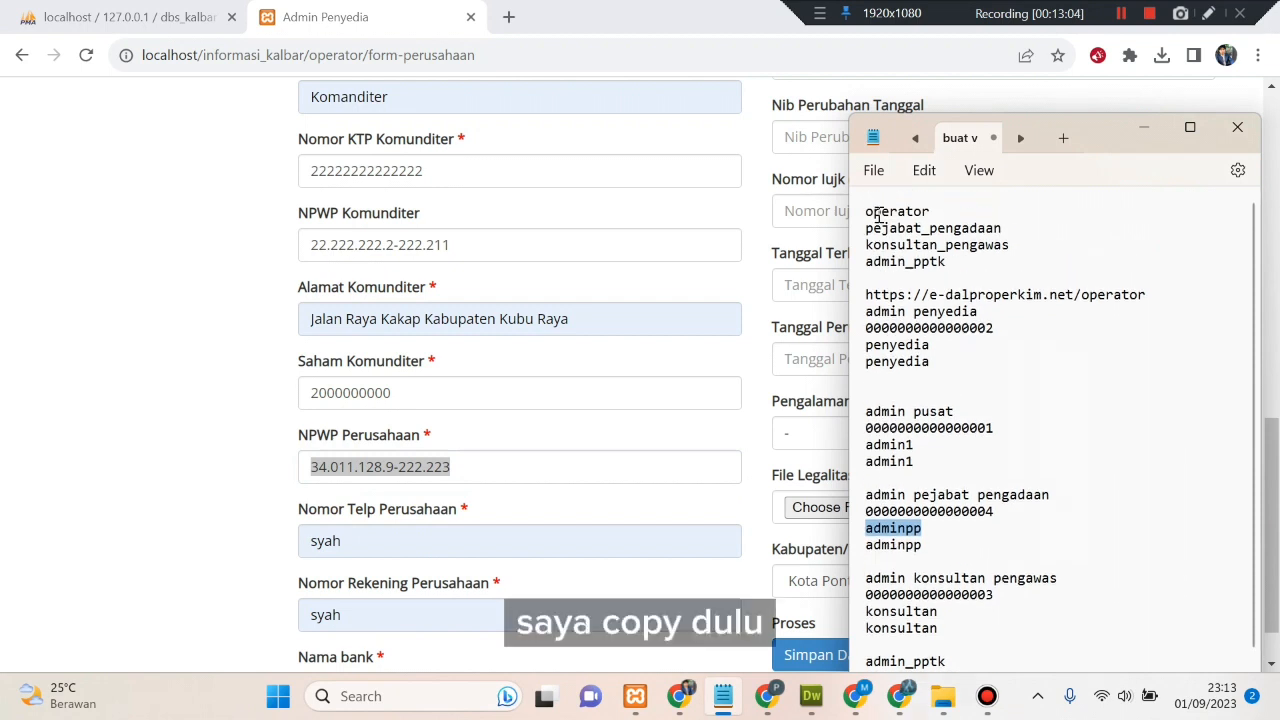
pyautogui.click(867, 211)
pyautogui.press('Return')
pyautogui.click(869, 203)
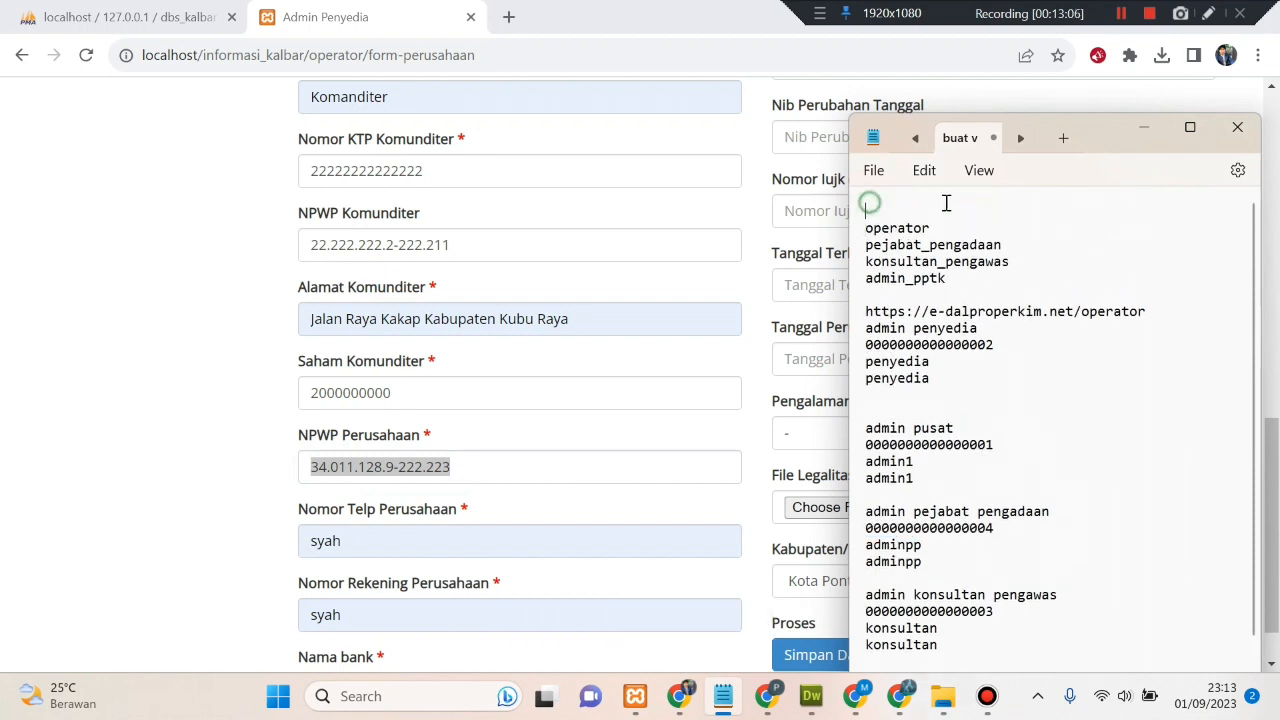
pyautogui.hotkey('ctrl', 'v')
pyautogui.press('Return')
pyautogui.press('Return')
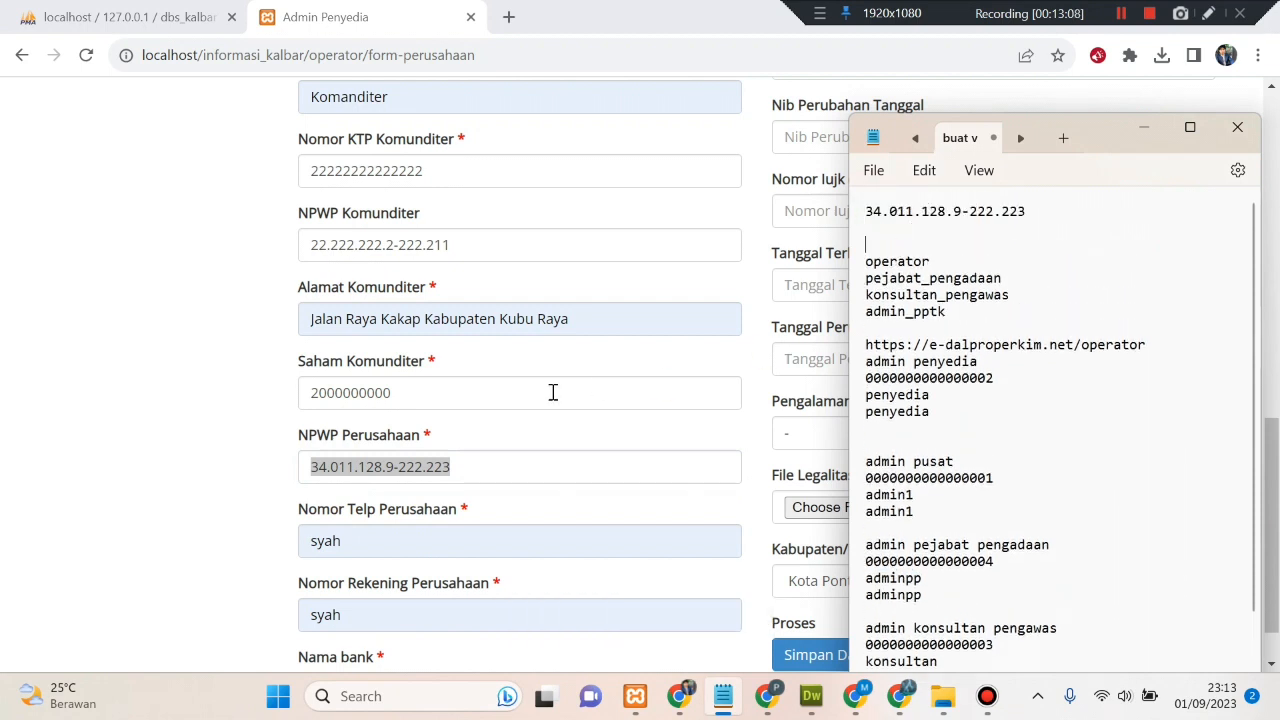
pyautogui.click(360, 466)
# - Replace the placeholder phone number and company bank account number with the real numbers
pyautogui.scroll(-1, 215, 452)
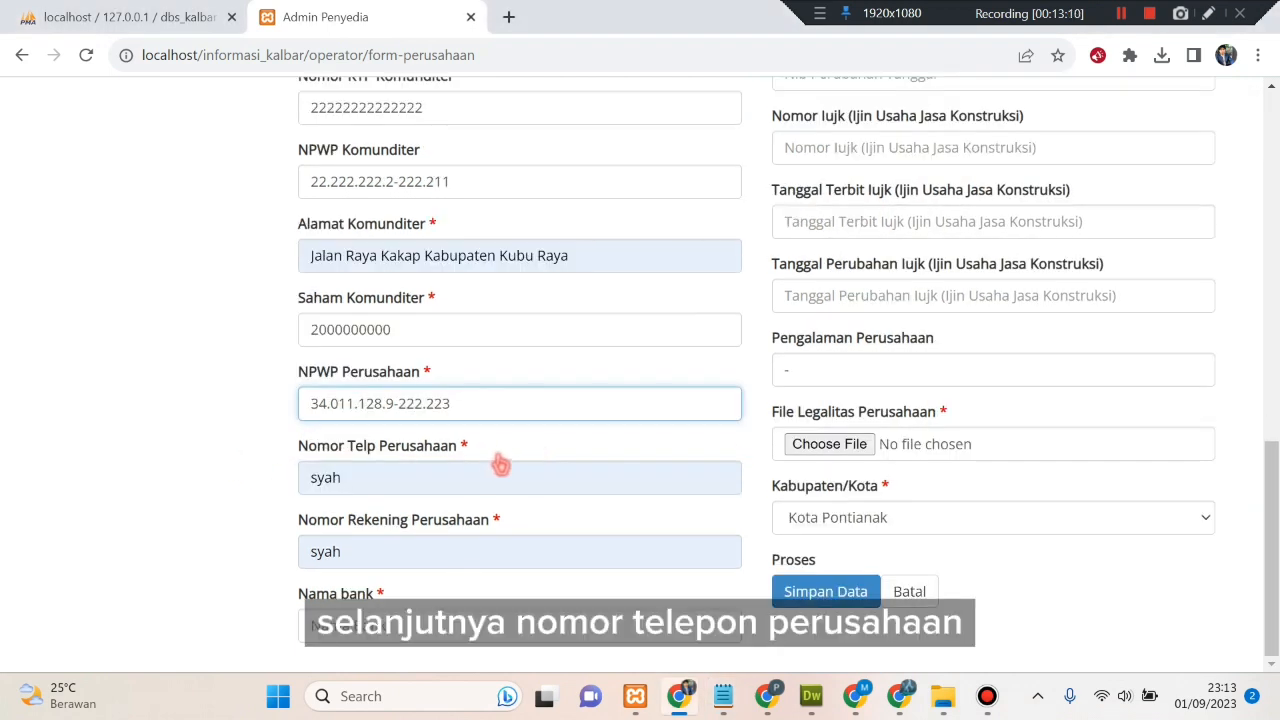
pyautogui.click(470, 480)
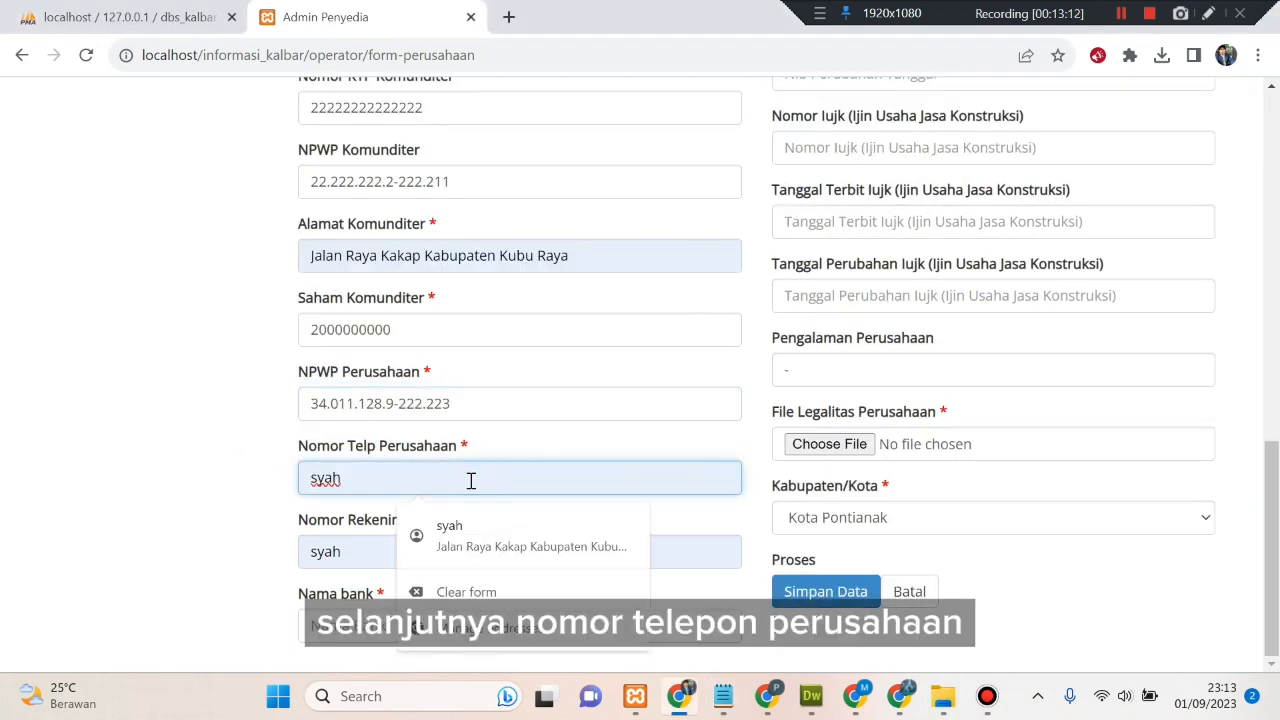
pyautogui.doubleClick(470, 480)
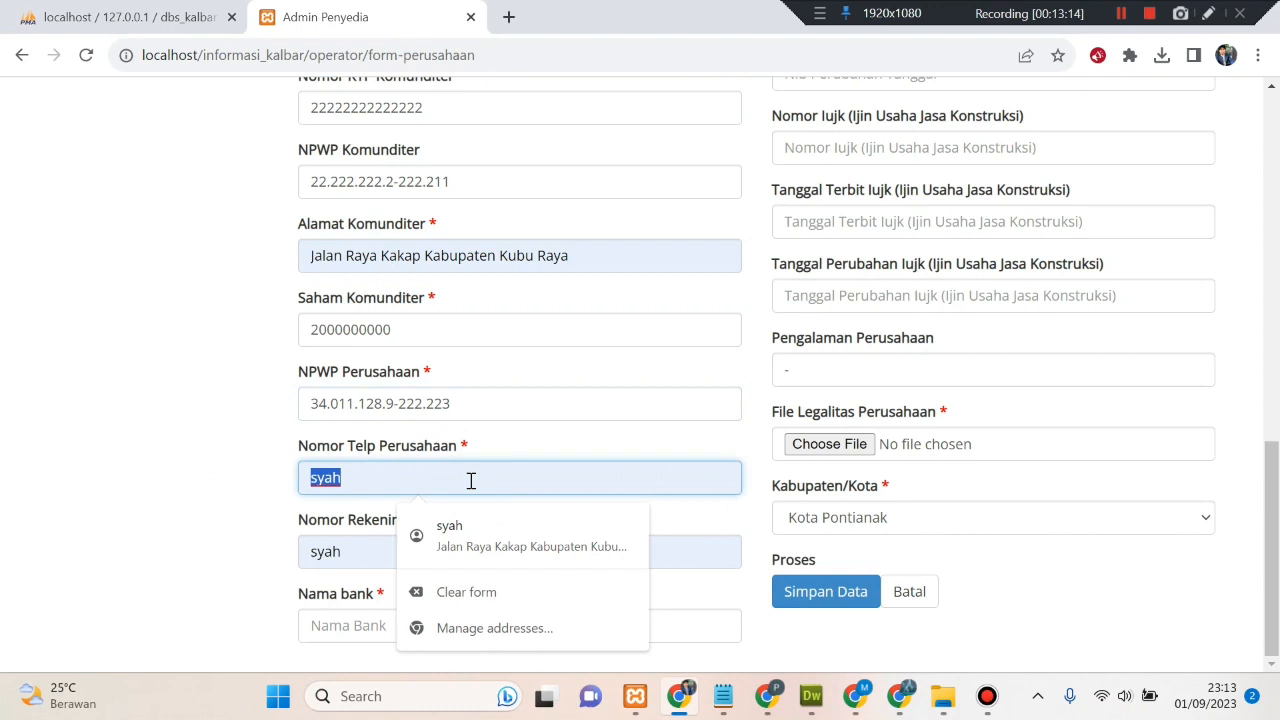
pyautogui.write('1')
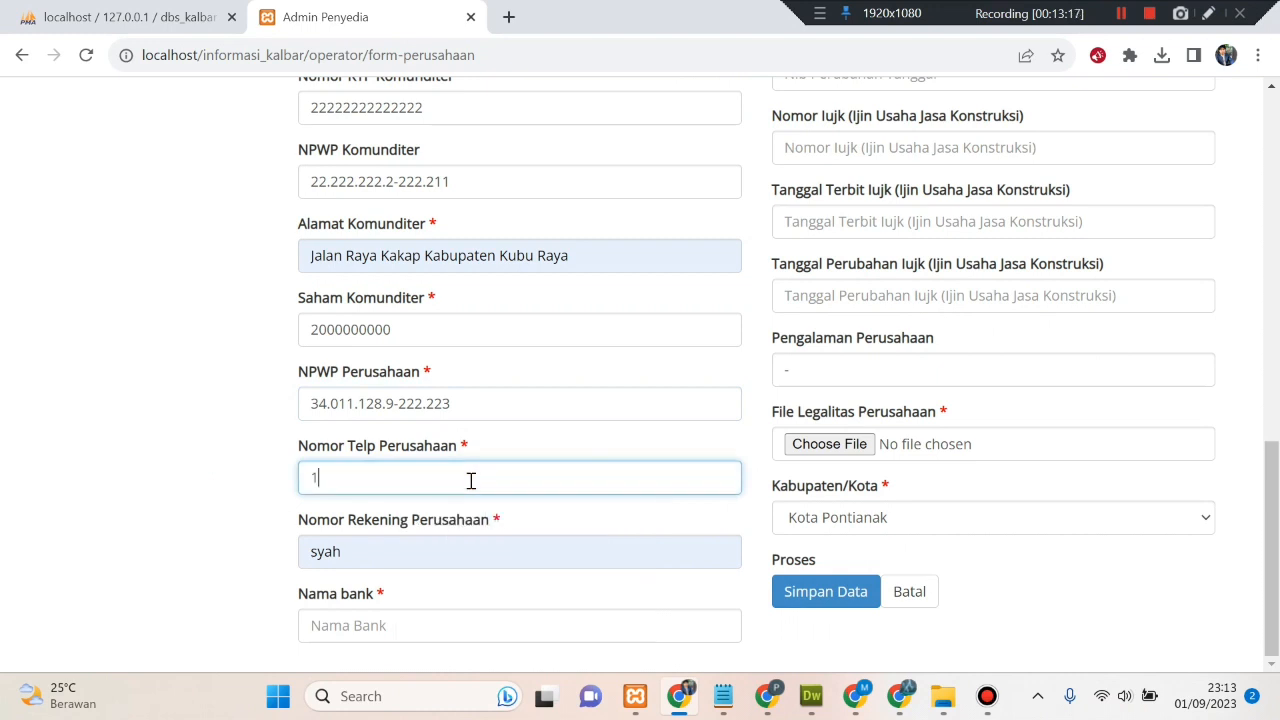
pyautogui.press('BackSpace')
pyautogui.write('0567')
pyautogui.doubleClick(415, 545)
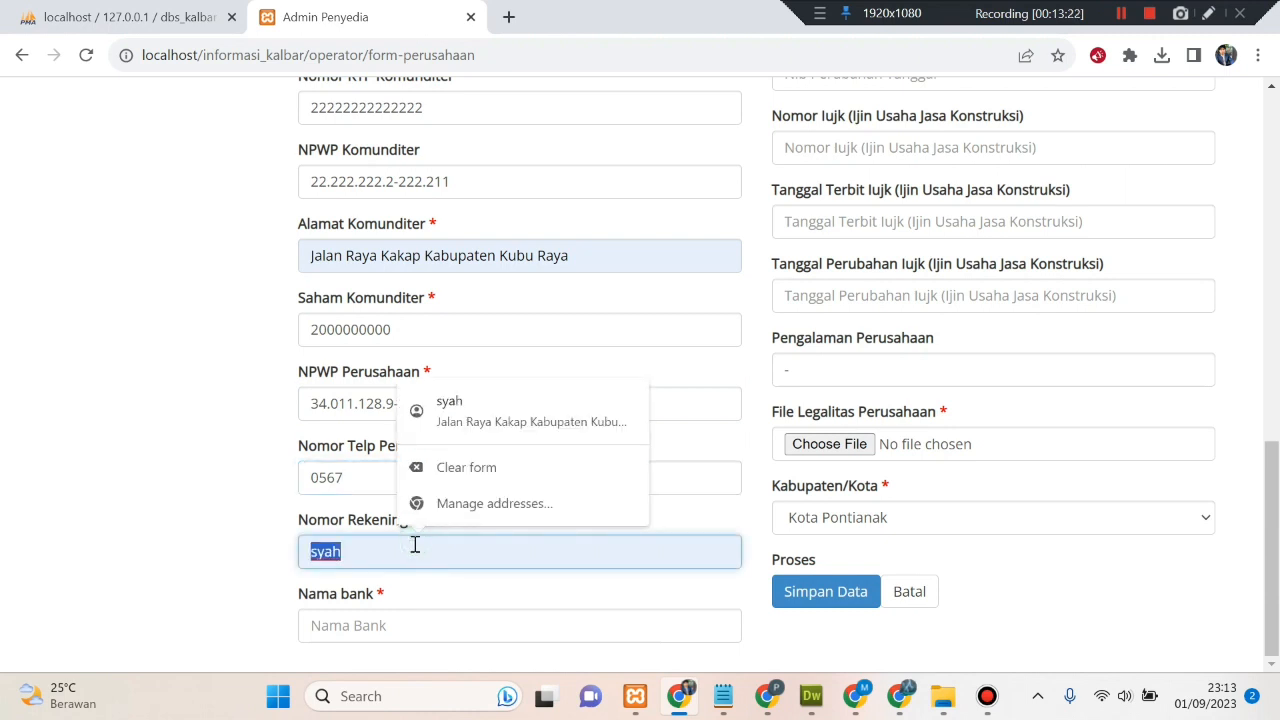
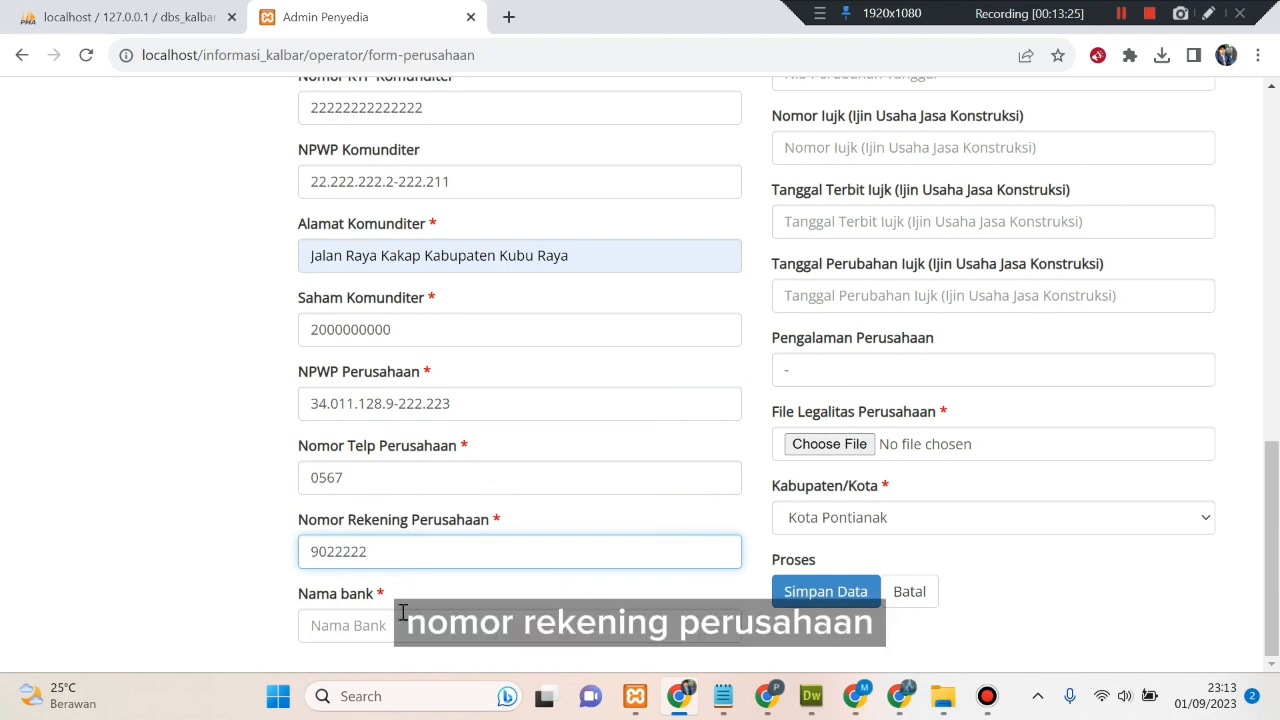
# - Set Nama bank to Bank Kalbar's main branch using the saved autofill entry
pyautogui.click(403, 613)
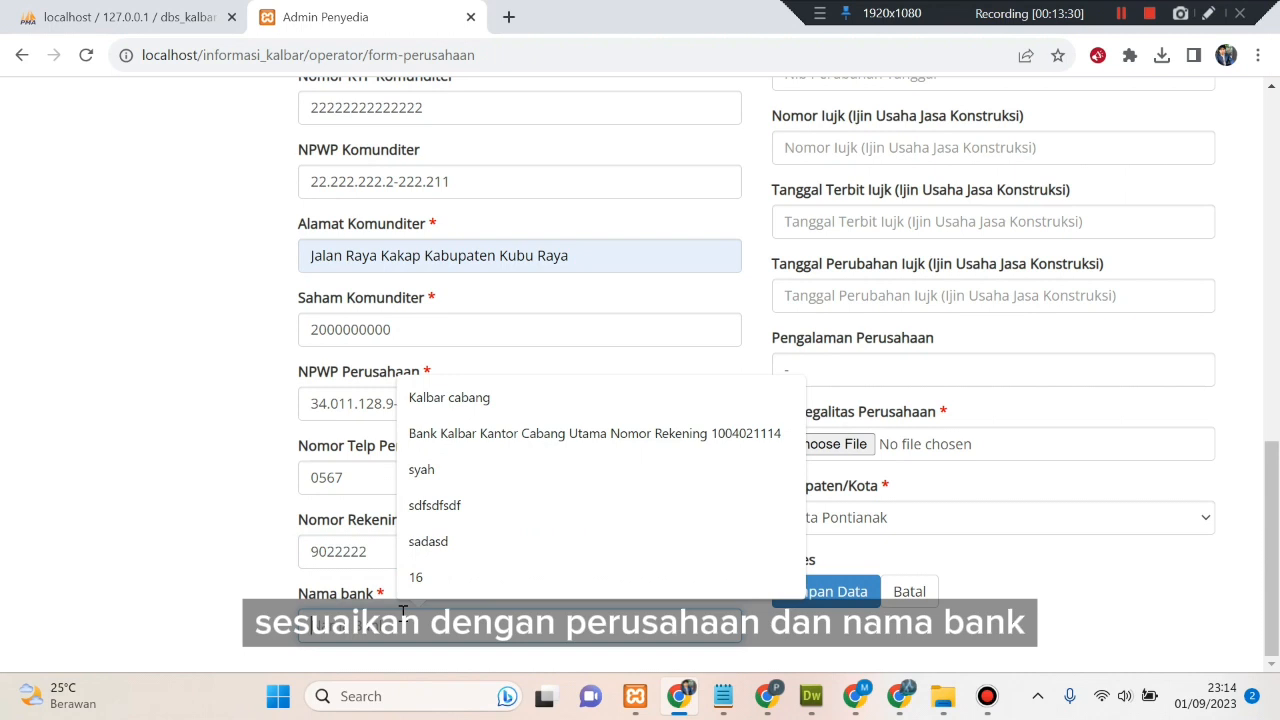
pyautogui.write('Ban')
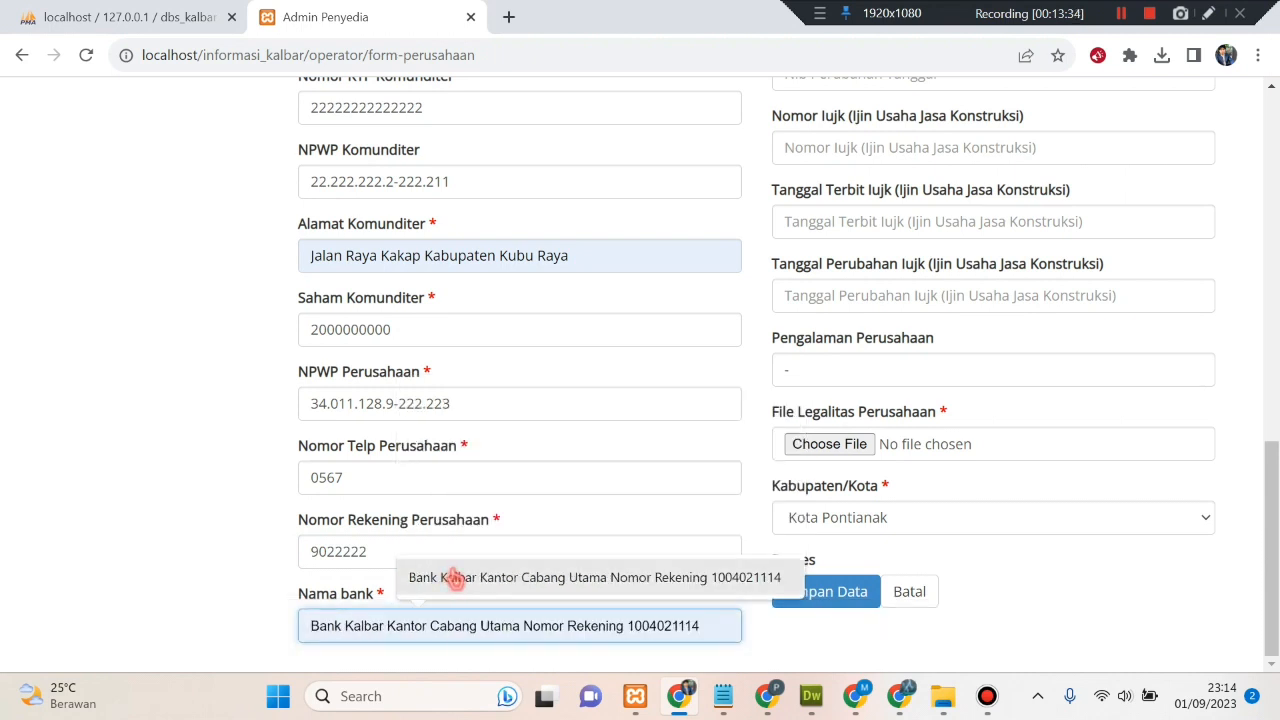
pyautogui.click(443, 576)
pyautogui.scroll(13, 611, 517)
pyautogui.scroll(-12, 660, 462)
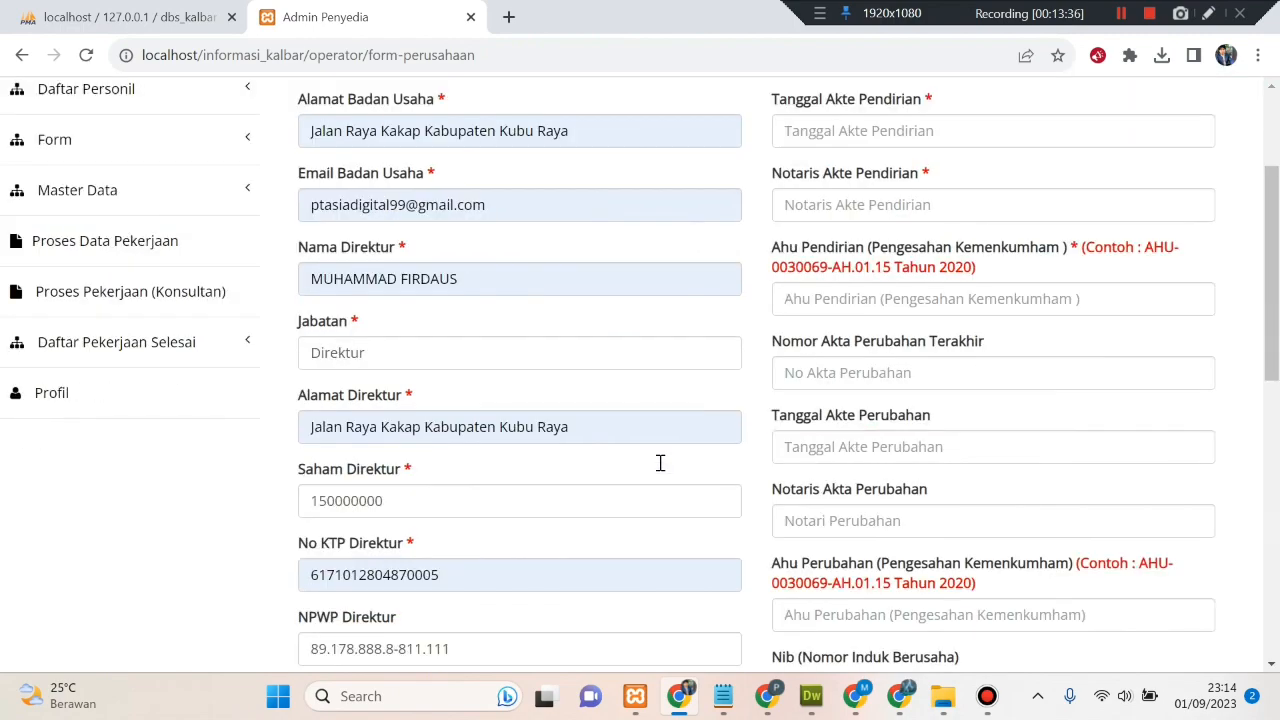
pyautogui.scroll(13, 793, 490)
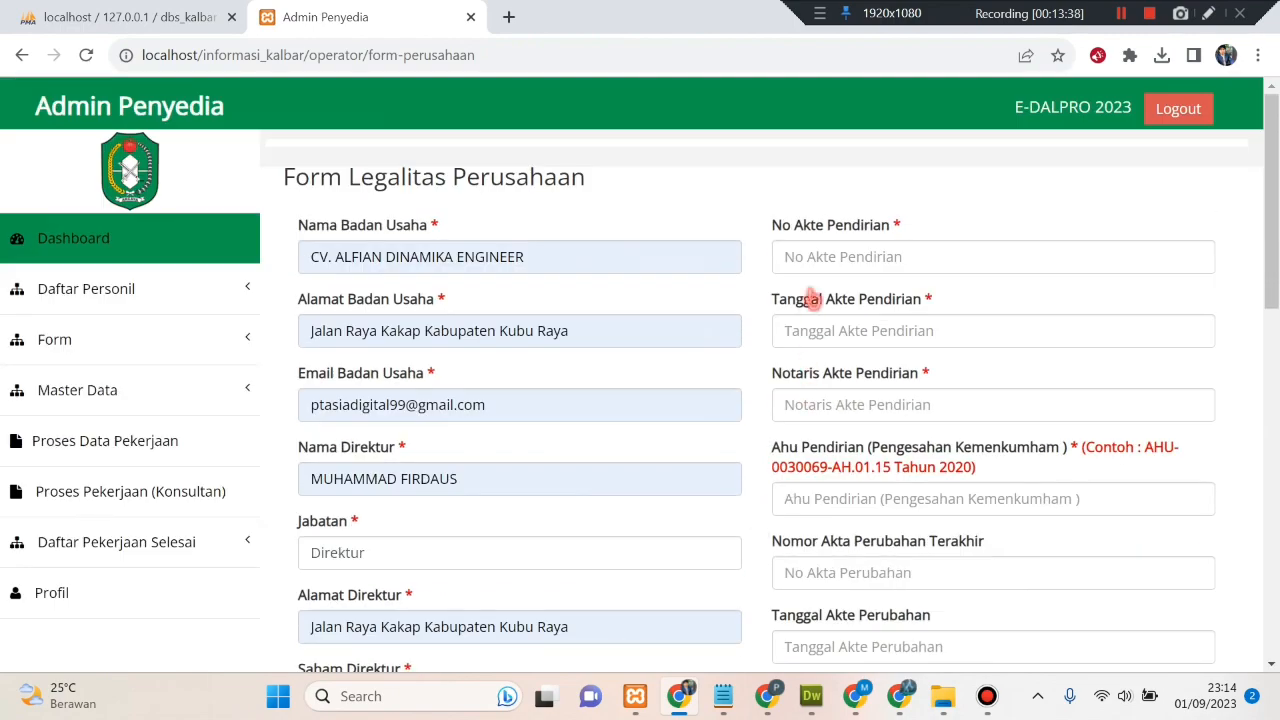
pyautogui.click(814, 259)
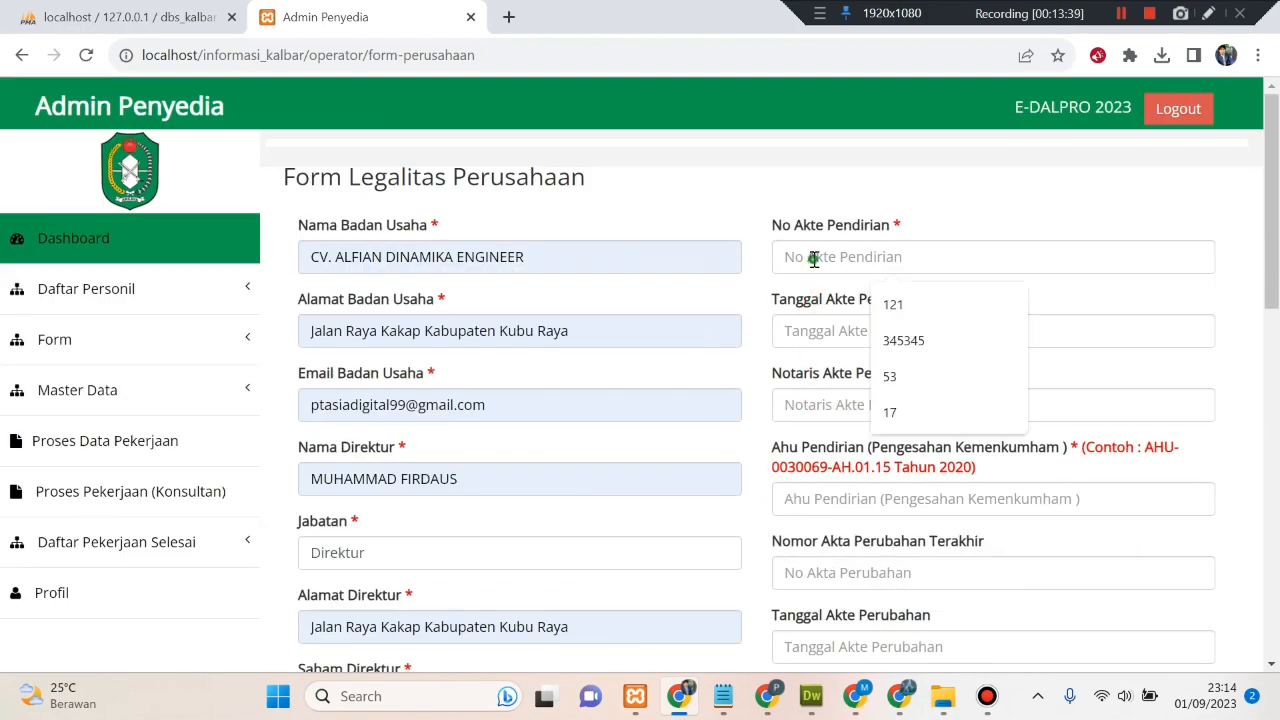
# - Enter founding deed 121 dated 1 September 2023, its notary, and AHU-0019423-AH.01.15 Tahun 2019
pyautogui.click(890, 305)
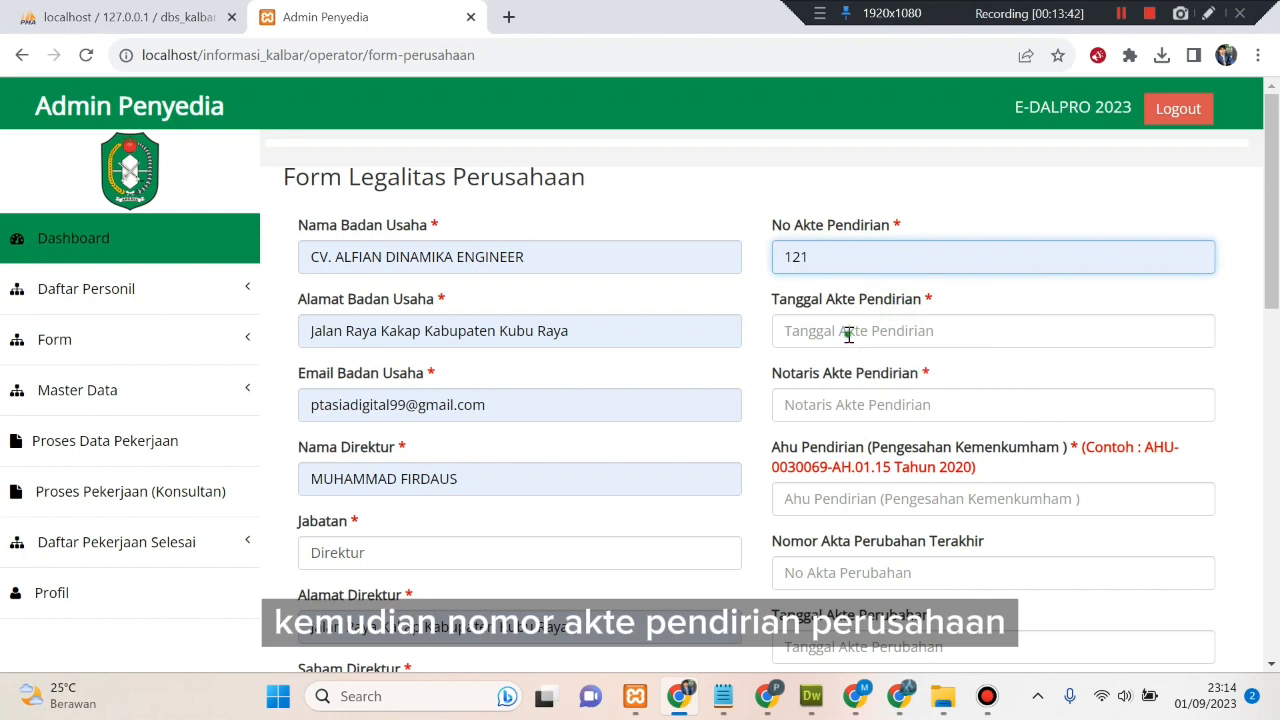
pyautogui.click(848, 333)
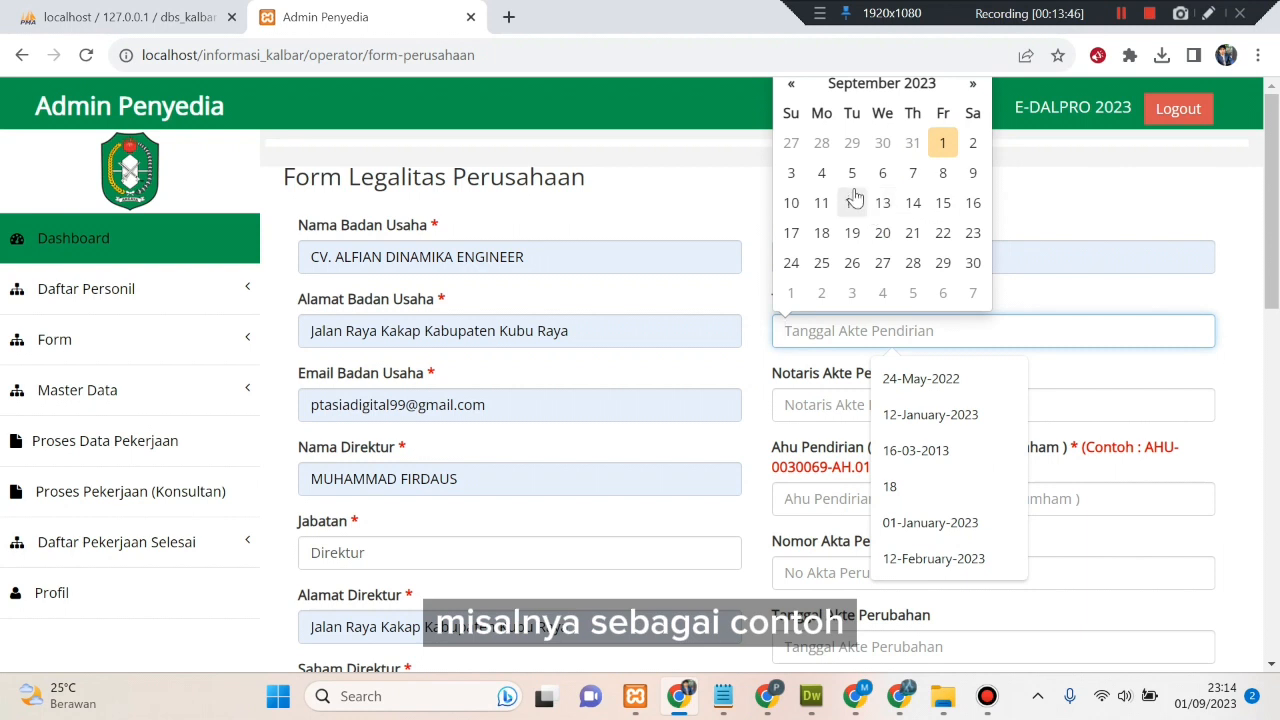
pyautogui.click(943, 149)
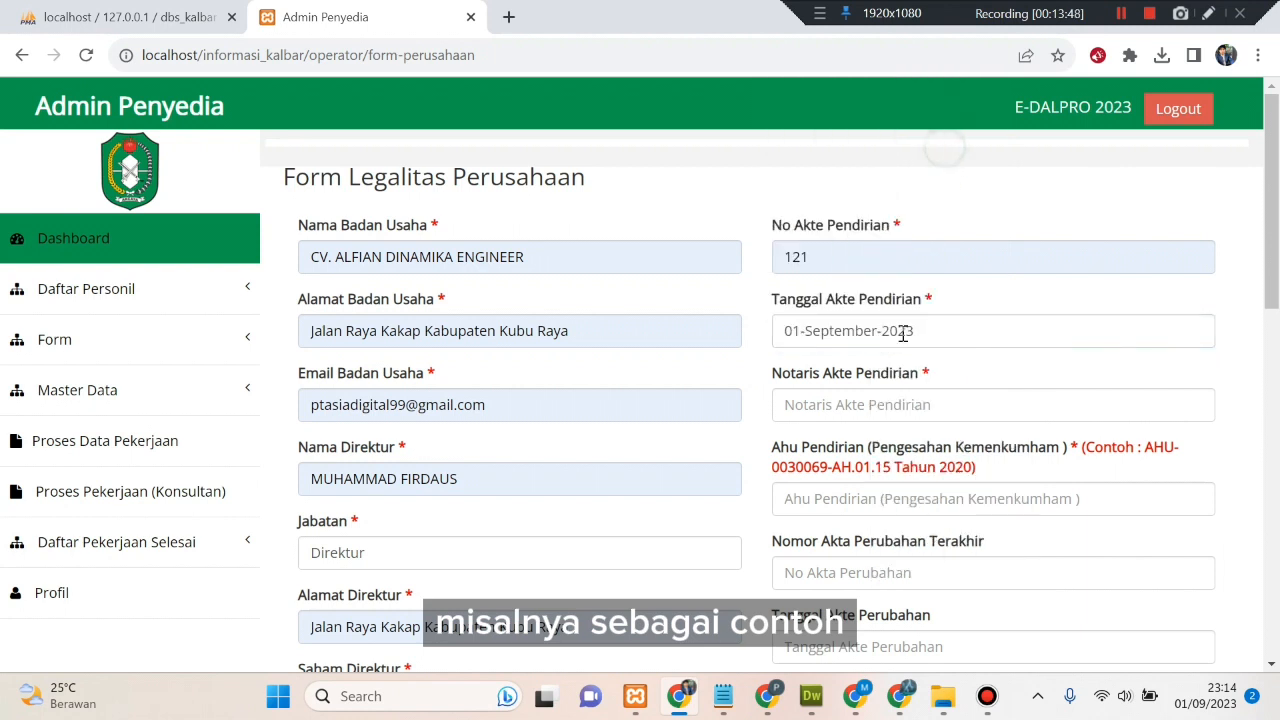
pyautogui.click(870, 404)
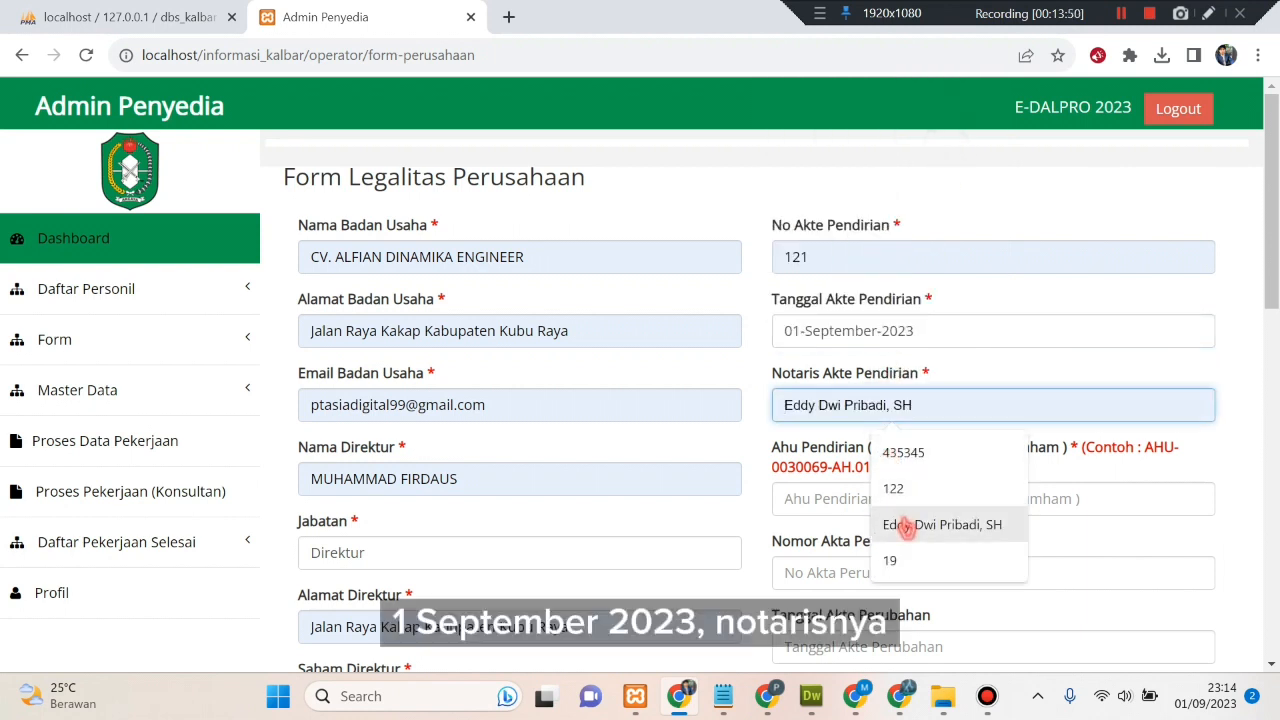
pyautogui.click(900, 524)
pyautogui.scroll(-1, 897, 512)
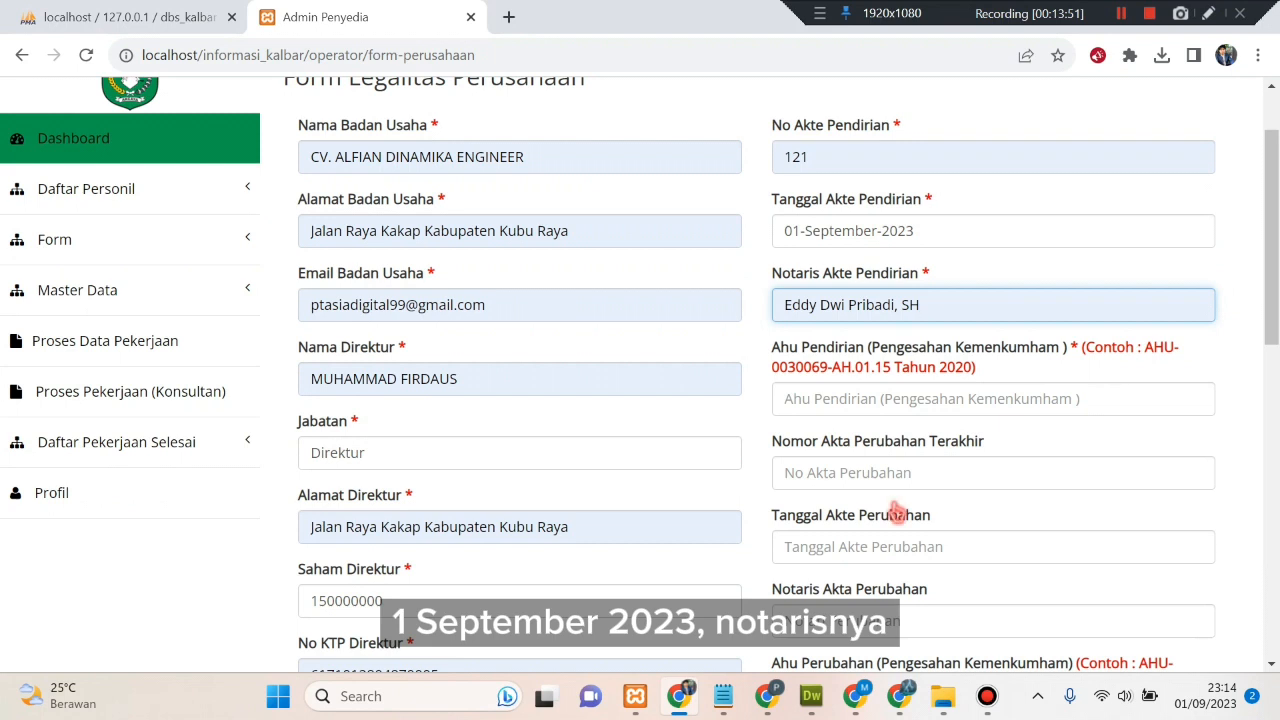
pyautogui.click(857, 401)
pyautogui.click(935, 483)
pyautogui.scroll(-1, 850, 480)
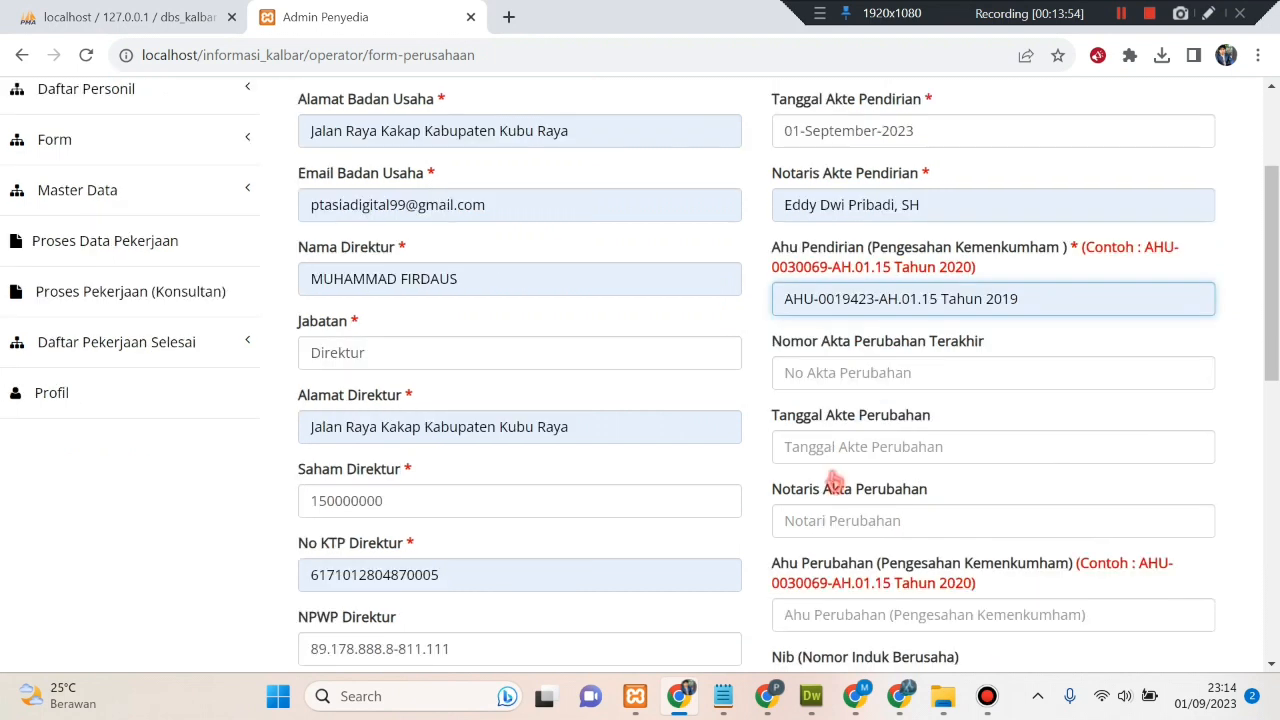
# - Fill the amendment deed number, date, notary and AHU fields with '-'
pyautogui.click(818, 376)
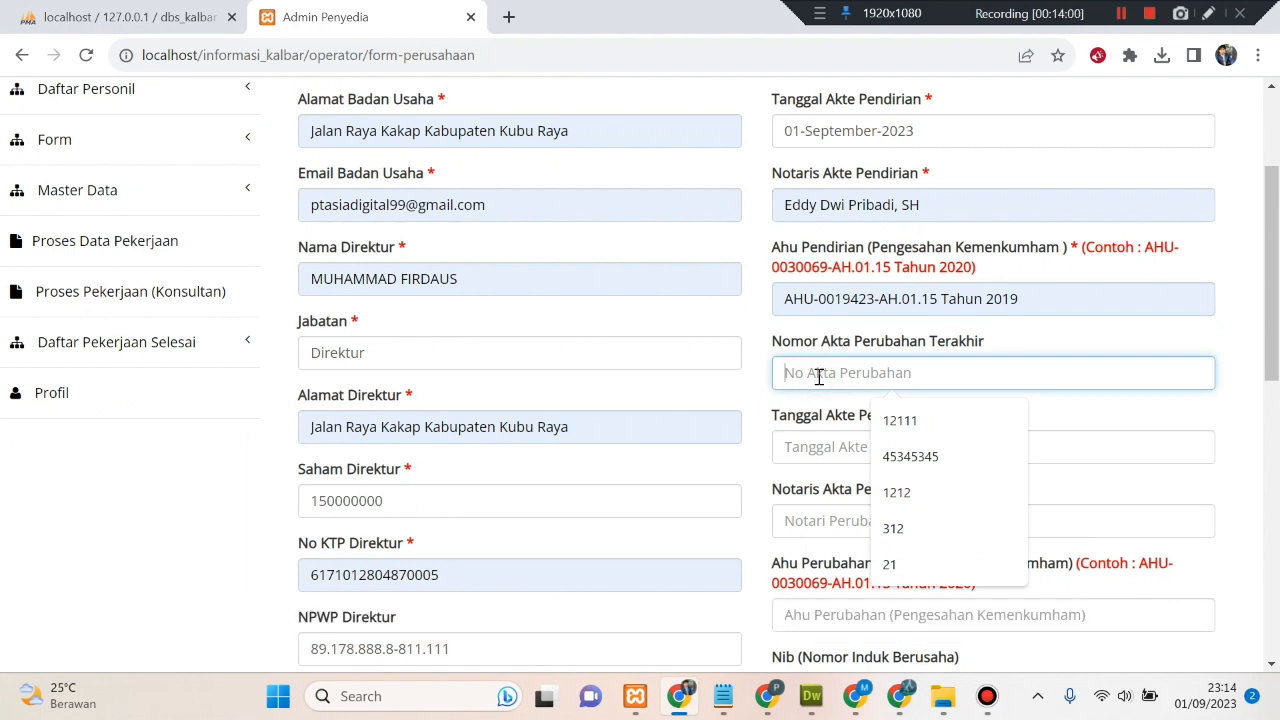
pyautogui.write('-')
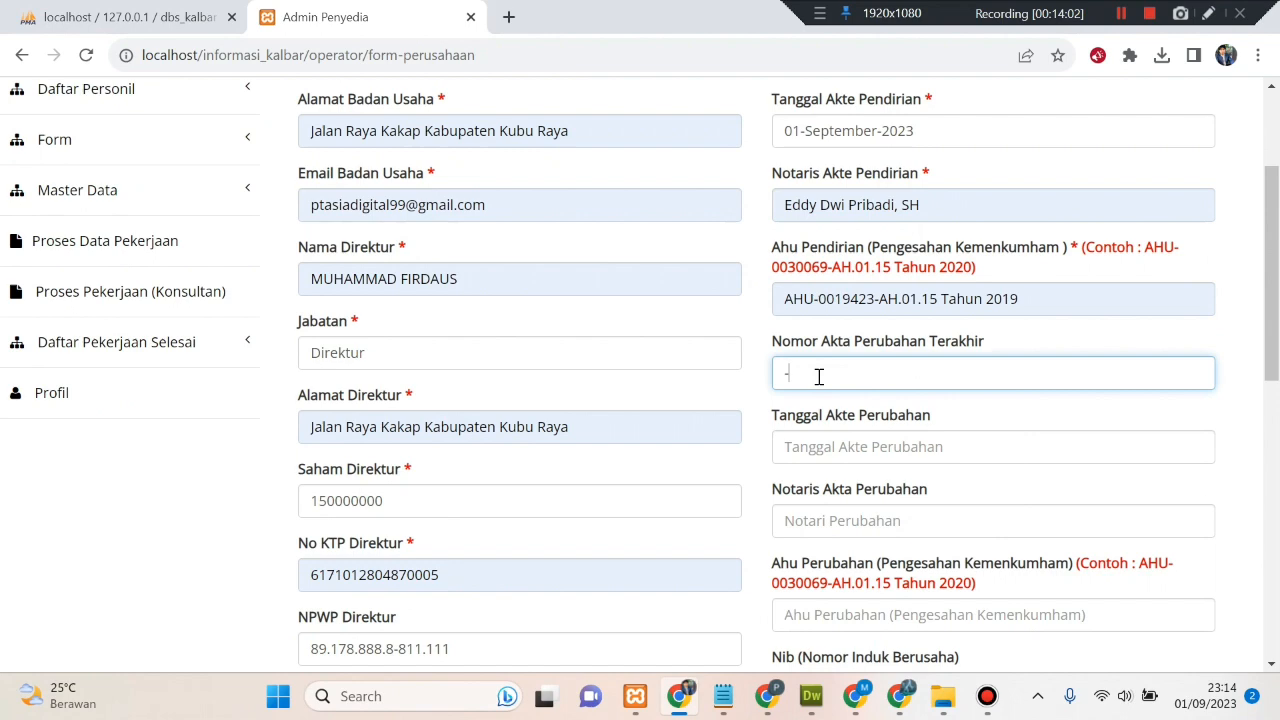
pyautogui.click(806, 446)
pyautogui.write('-')
pyautogui.click(842, 522)
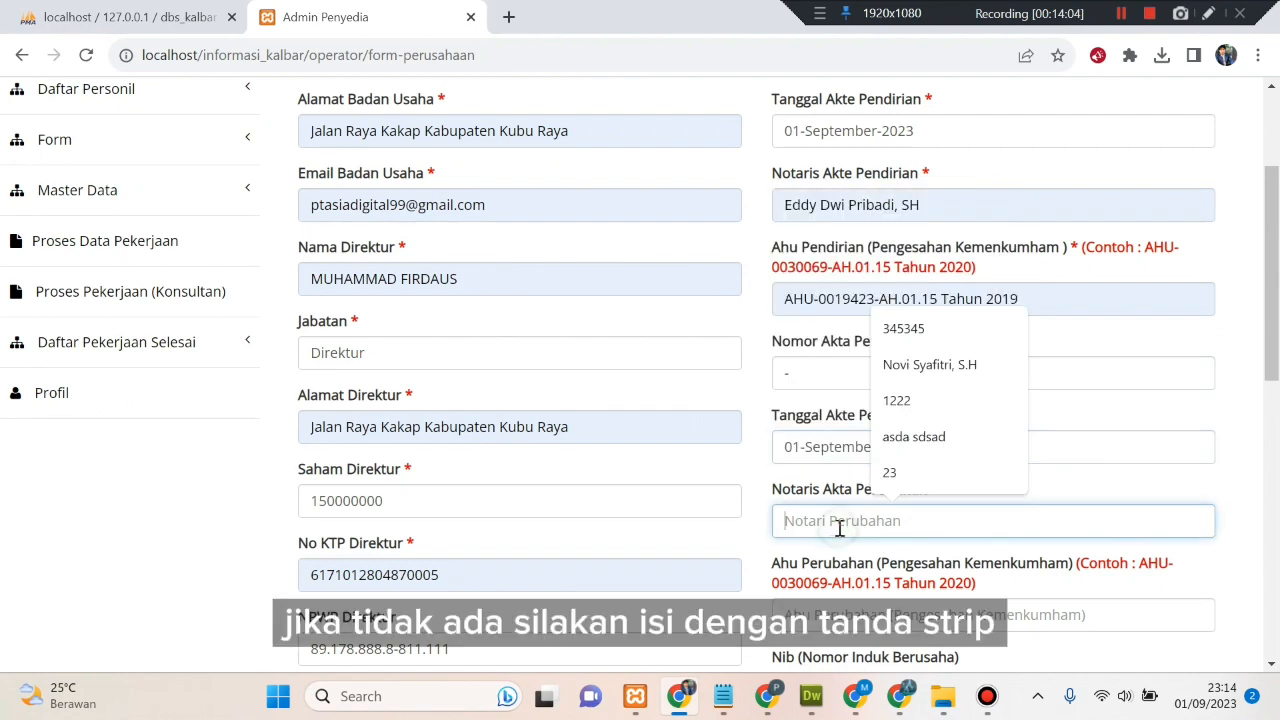
pyautogui.write('-')
pyautogui.scroll(-1, 790, 520)
pyautogui.click(805, 530)
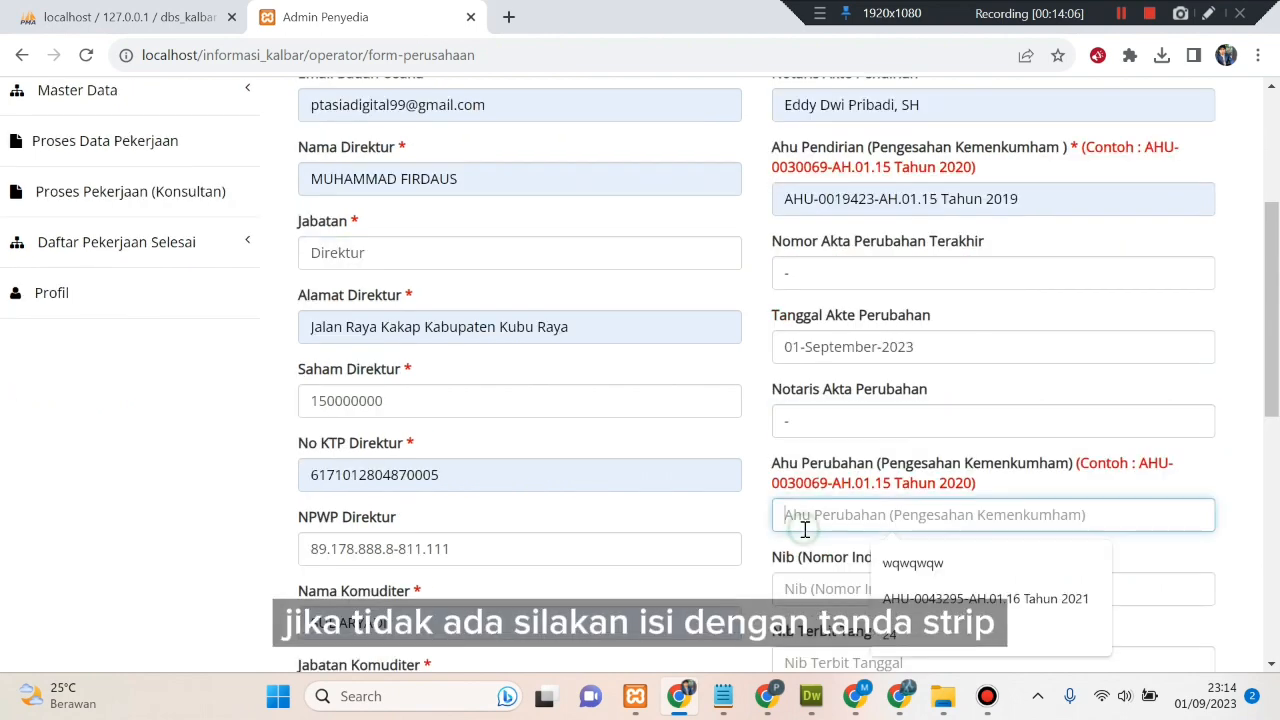
pyautogui.write('-')
pyautogui.scroll(-2, 780, 510)
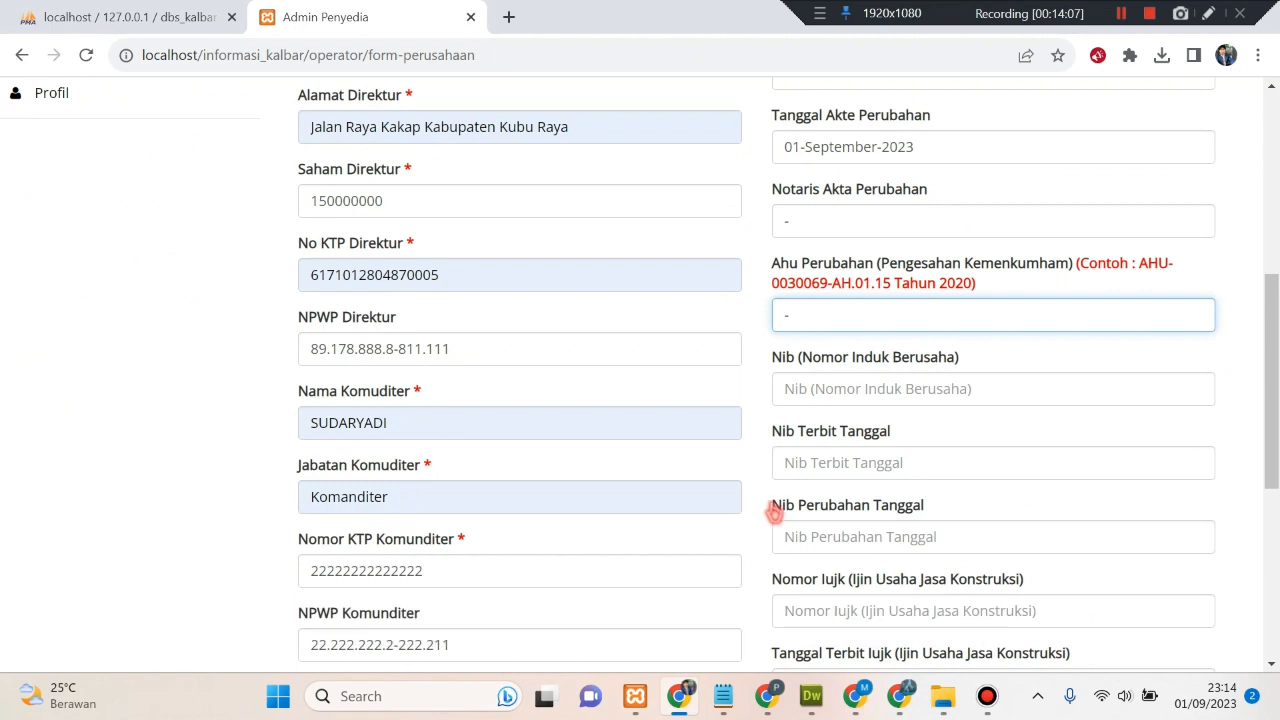
pyautogui.click(792, 390)
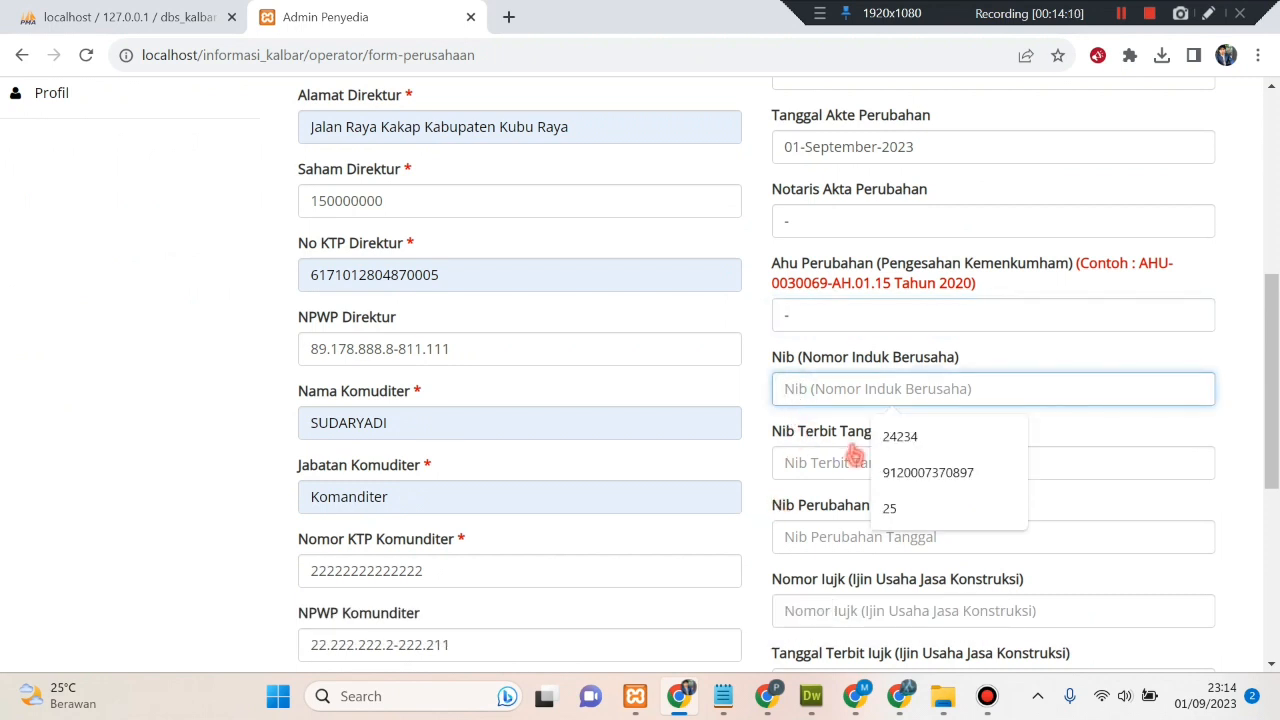
pyautogui.click(902, 474)
pyautogui.click(862, 472)
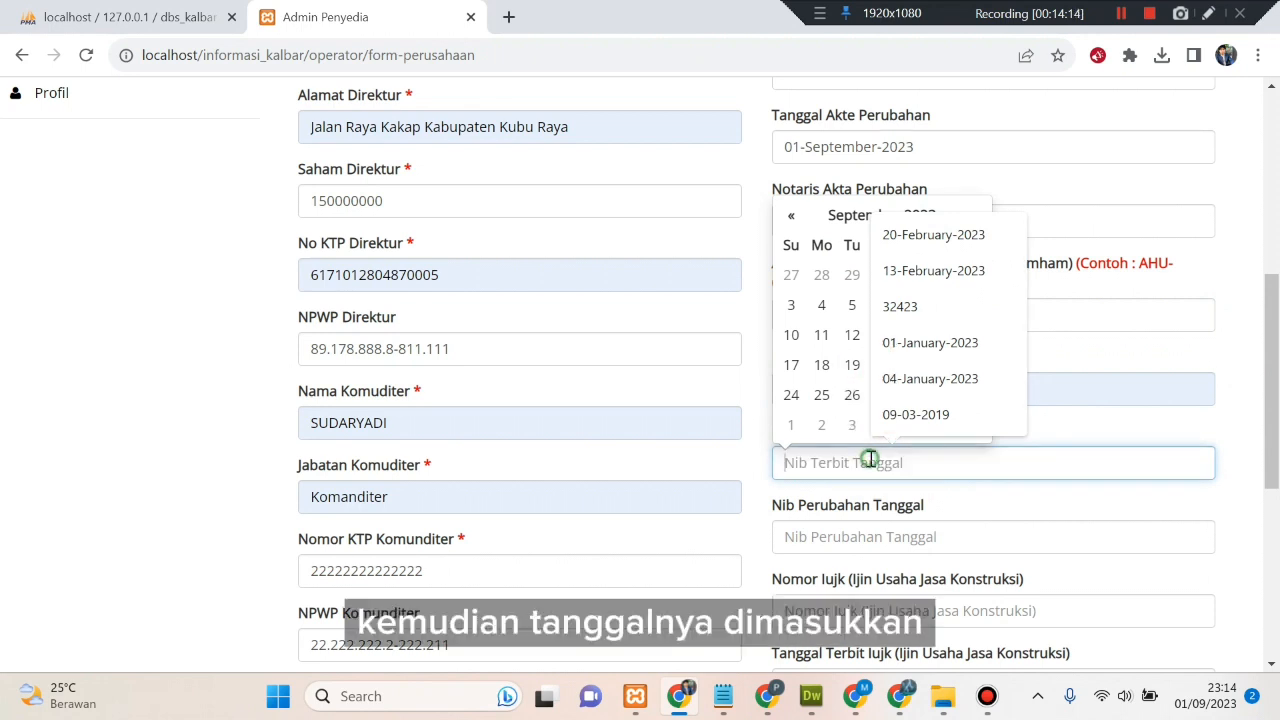
pyautogui.click(757, 466)
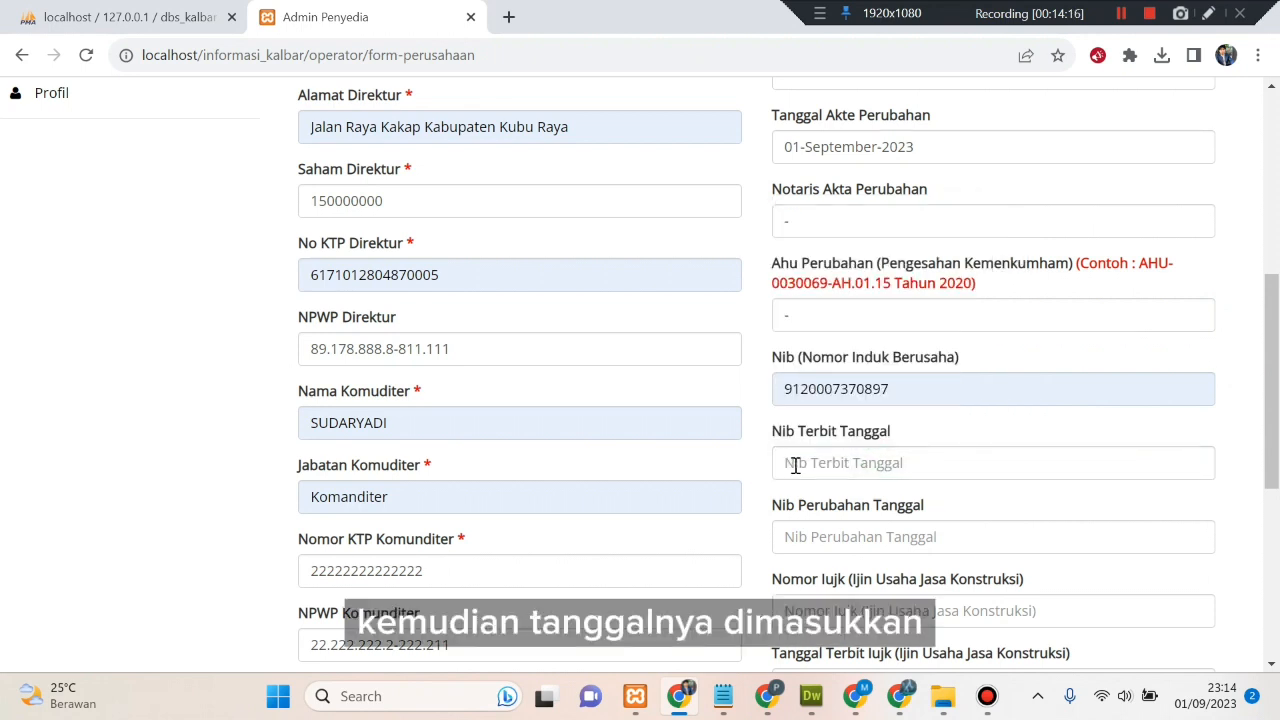
pyautogui.click(802, 466)
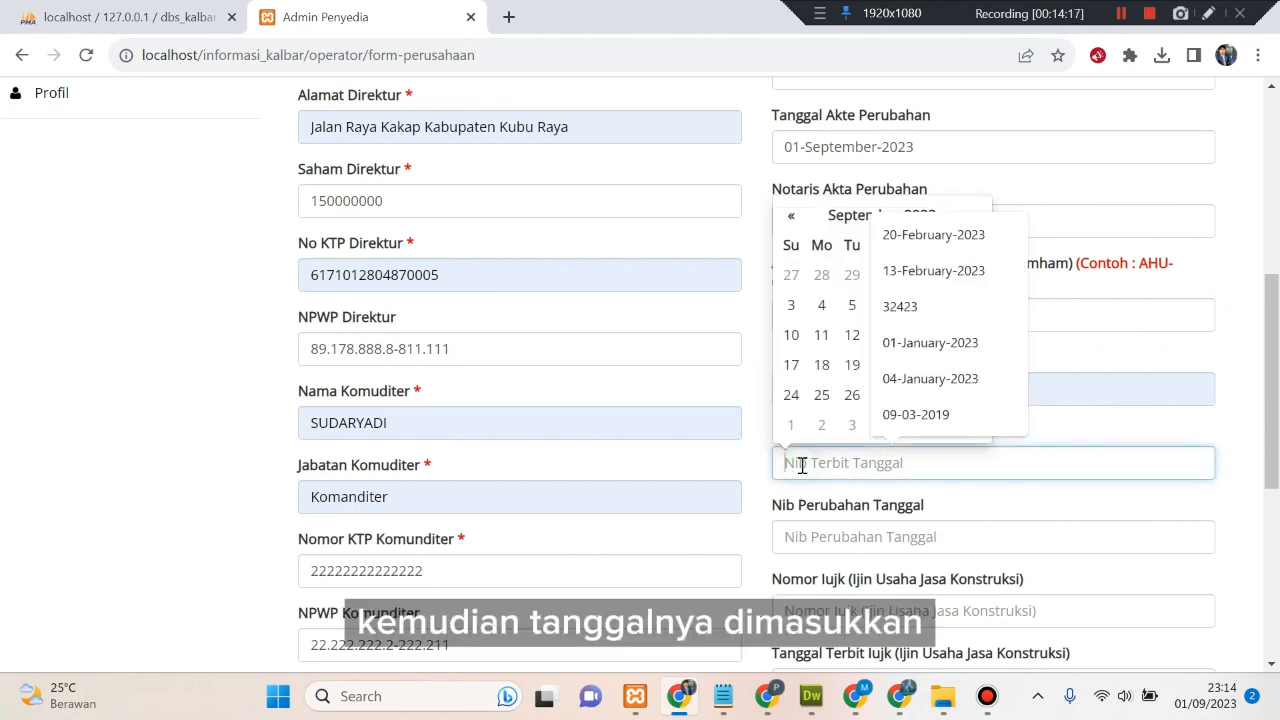
pyautogui.click(829, 304)
pyautogui.click(891, 534)
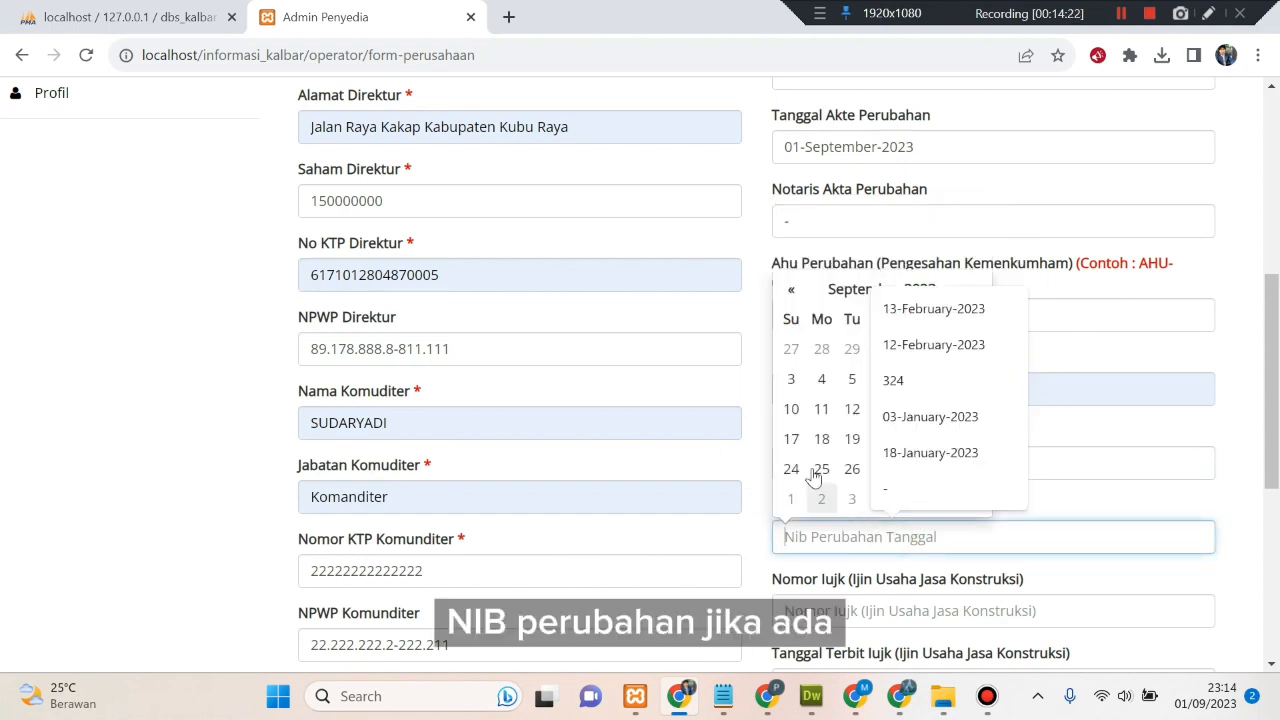
pyautogui.click(852, 409)
pyautogui.scroll(-1, 990, 570)
pyautogui.scroll(-1, 990, 570)
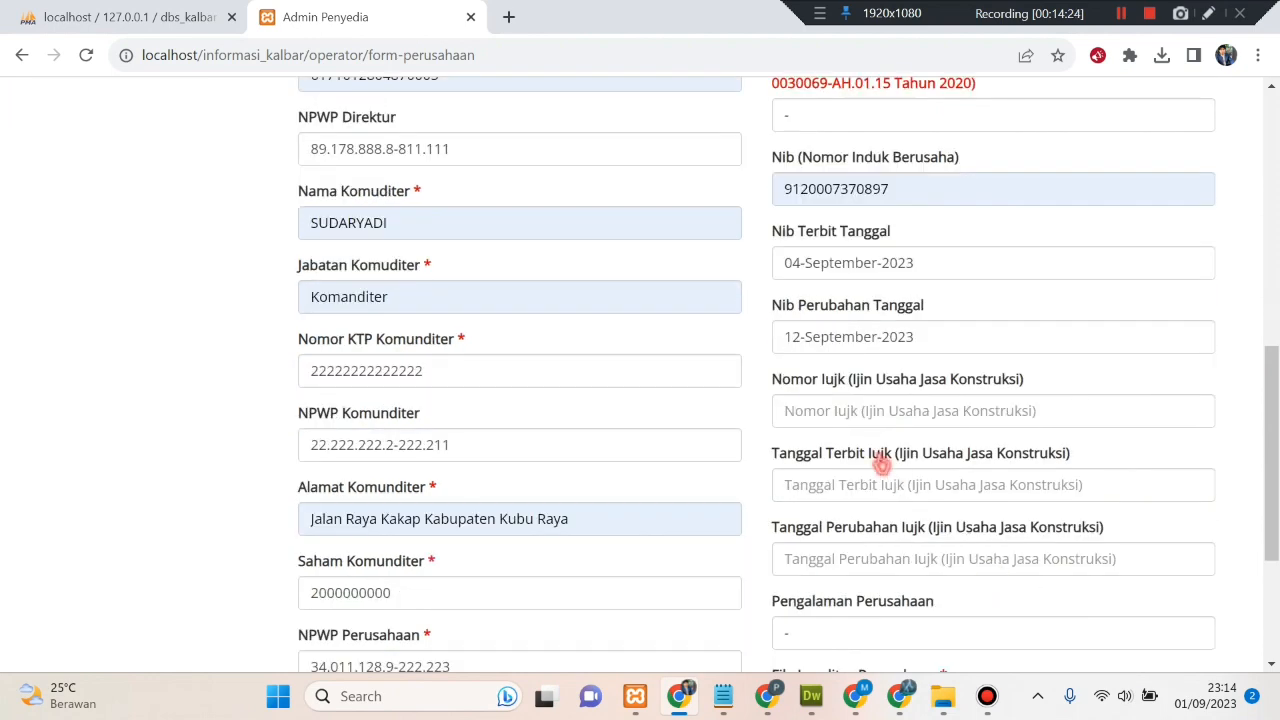
pyautogui.click(845, 413)
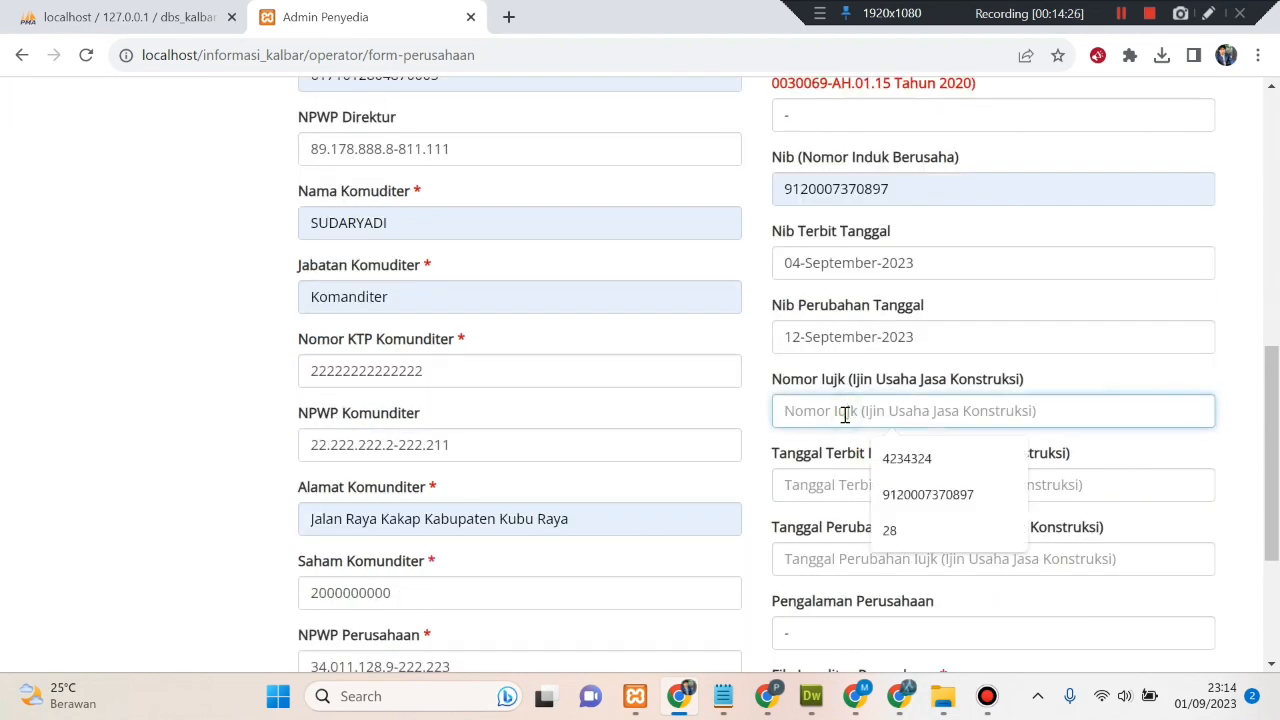
pyautogui.click(929, 495)
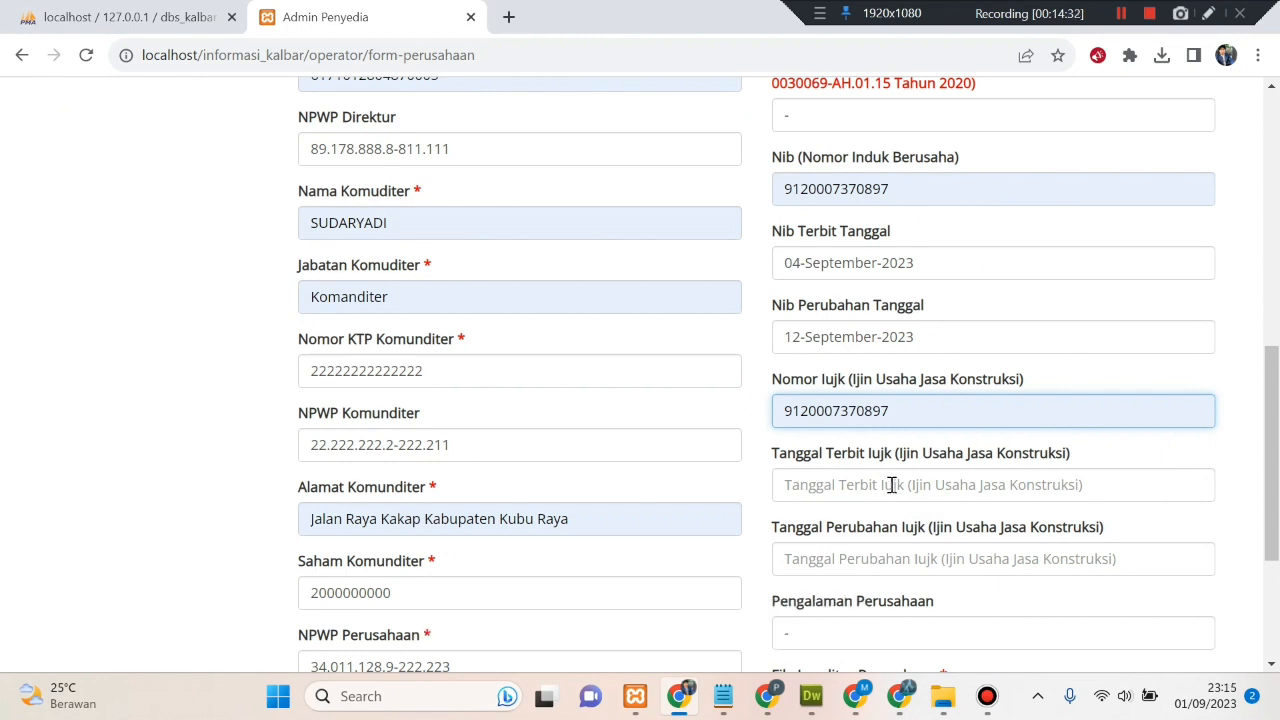
pyautogui.click(891, 485)
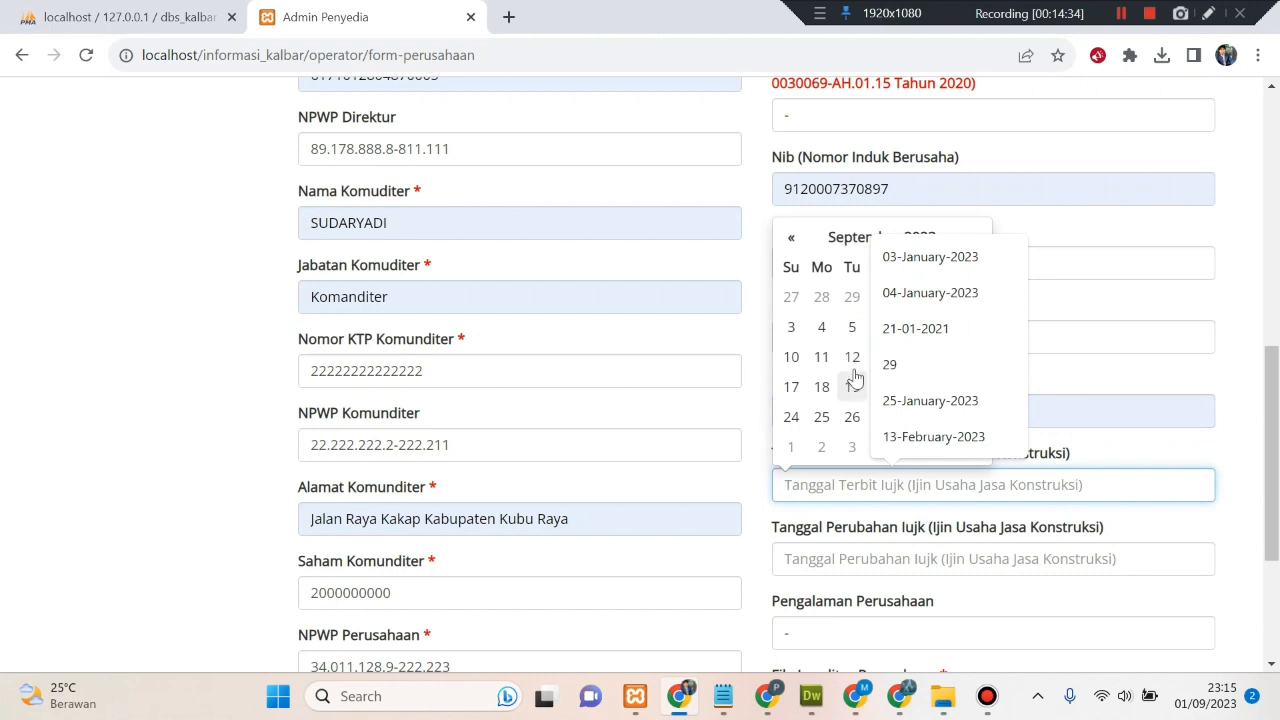
pyautogui.click(872, 262)
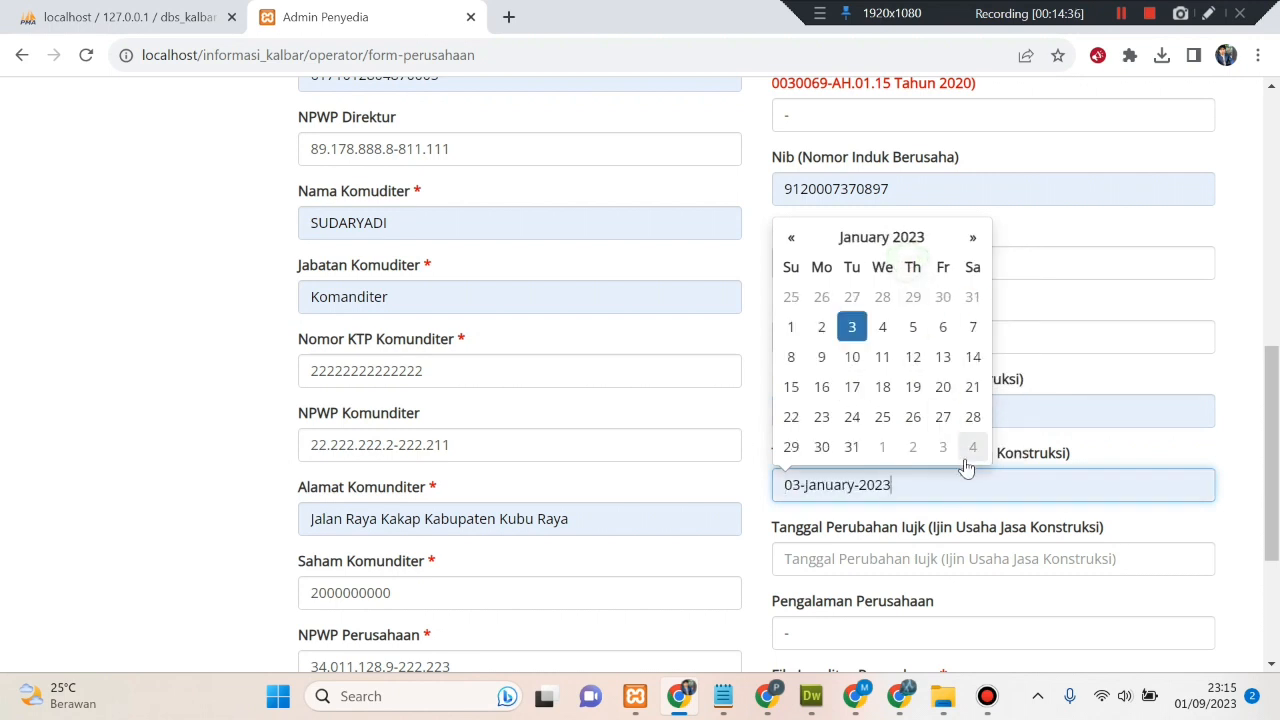
pyautogui.click(852, 327)
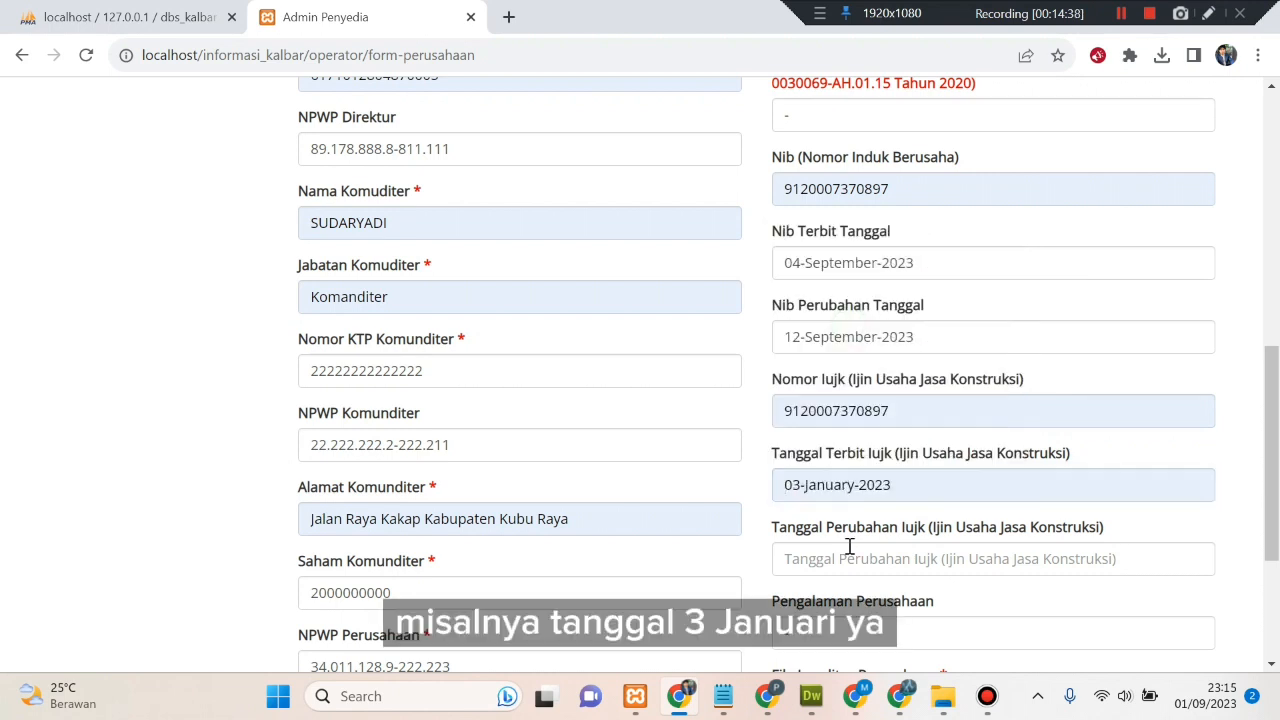
pyautogui.scroll(-1, 849, 546)
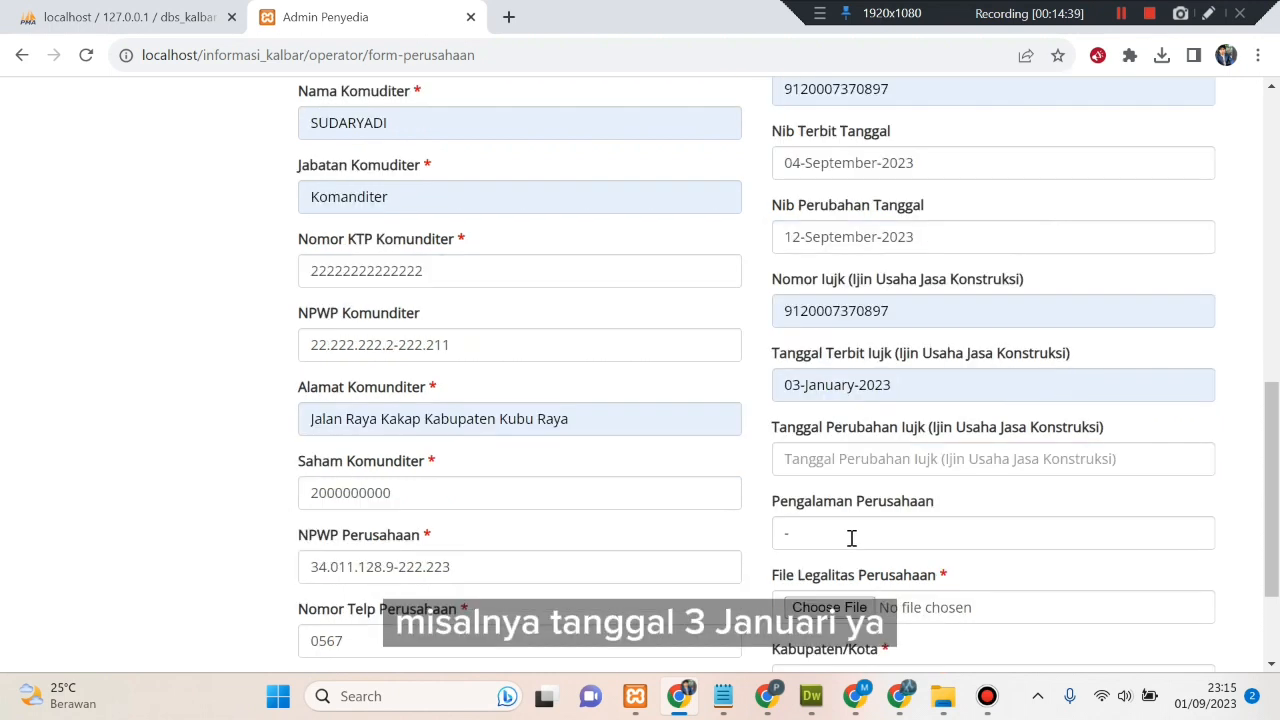
pyautogui.click(846, 470)
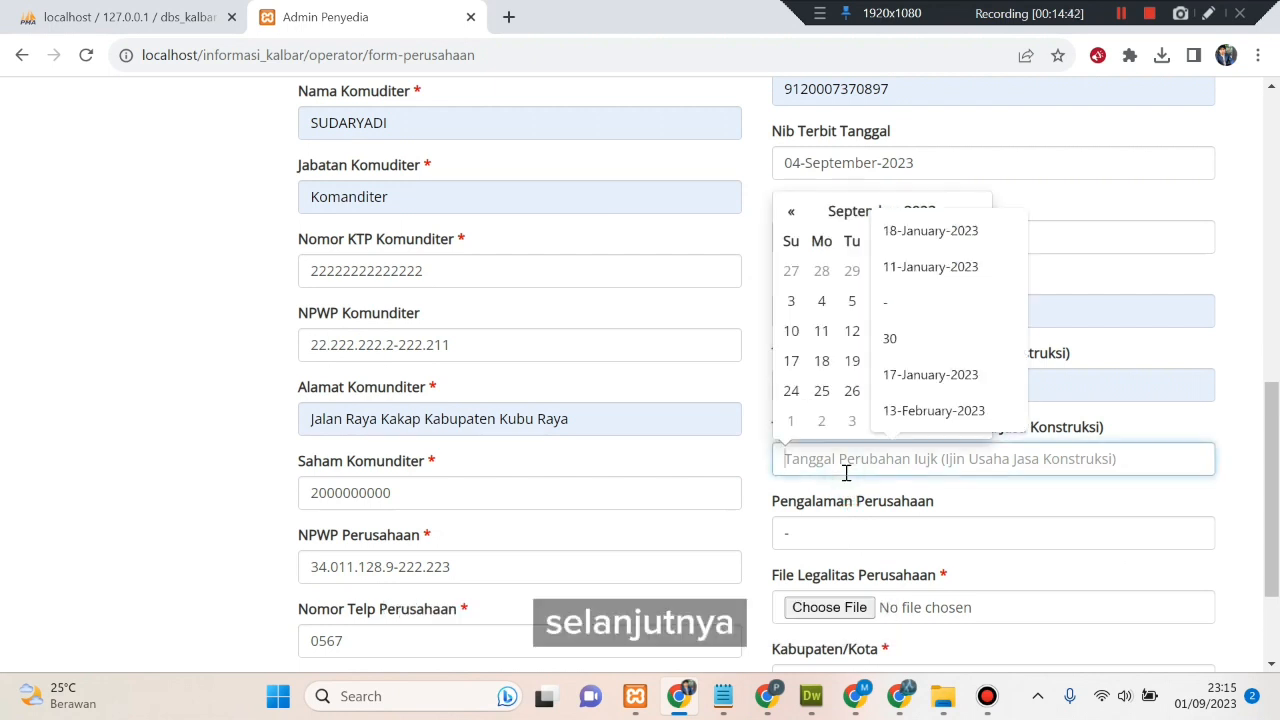
pyautogui.write('-')
pyautogui.click(866, 521)
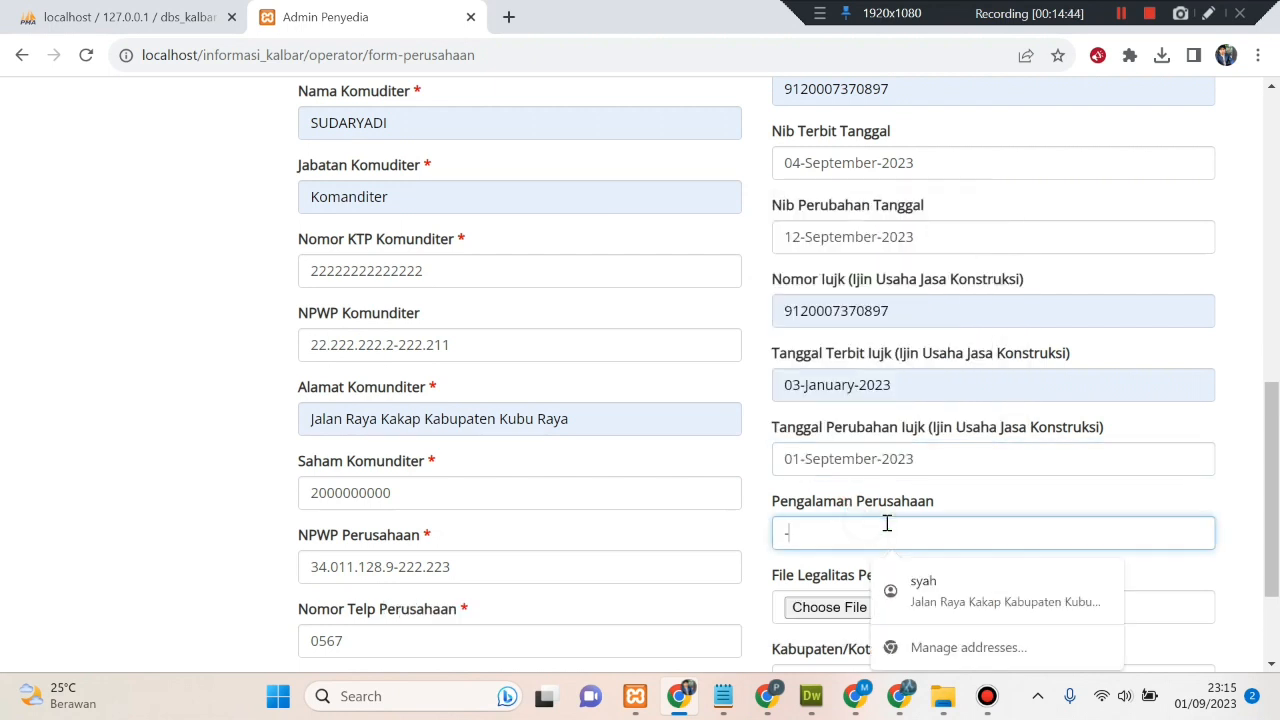
pyautogui.write('-')
pyautogui.scroll(-2, 886, 508)
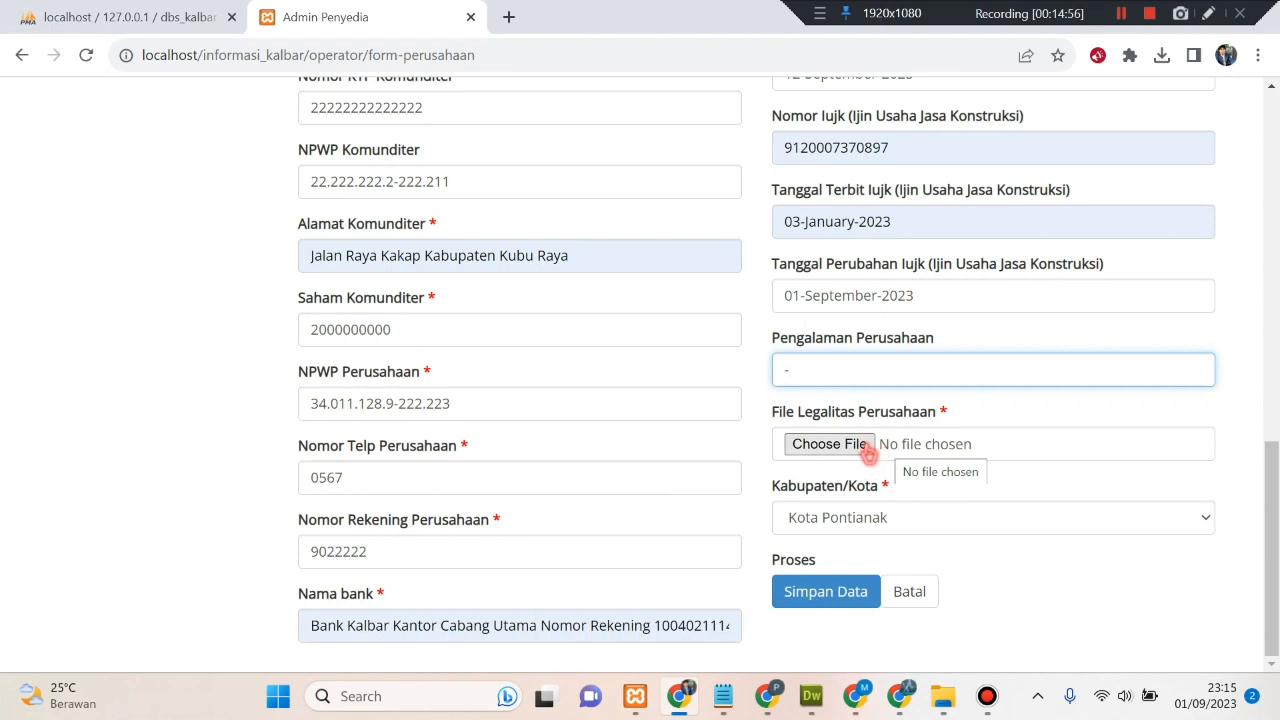
# - Attach AK B PT. ASIA MUTU DIGITAL.pdf as the company legality file
pyautogui.click(868, 453)
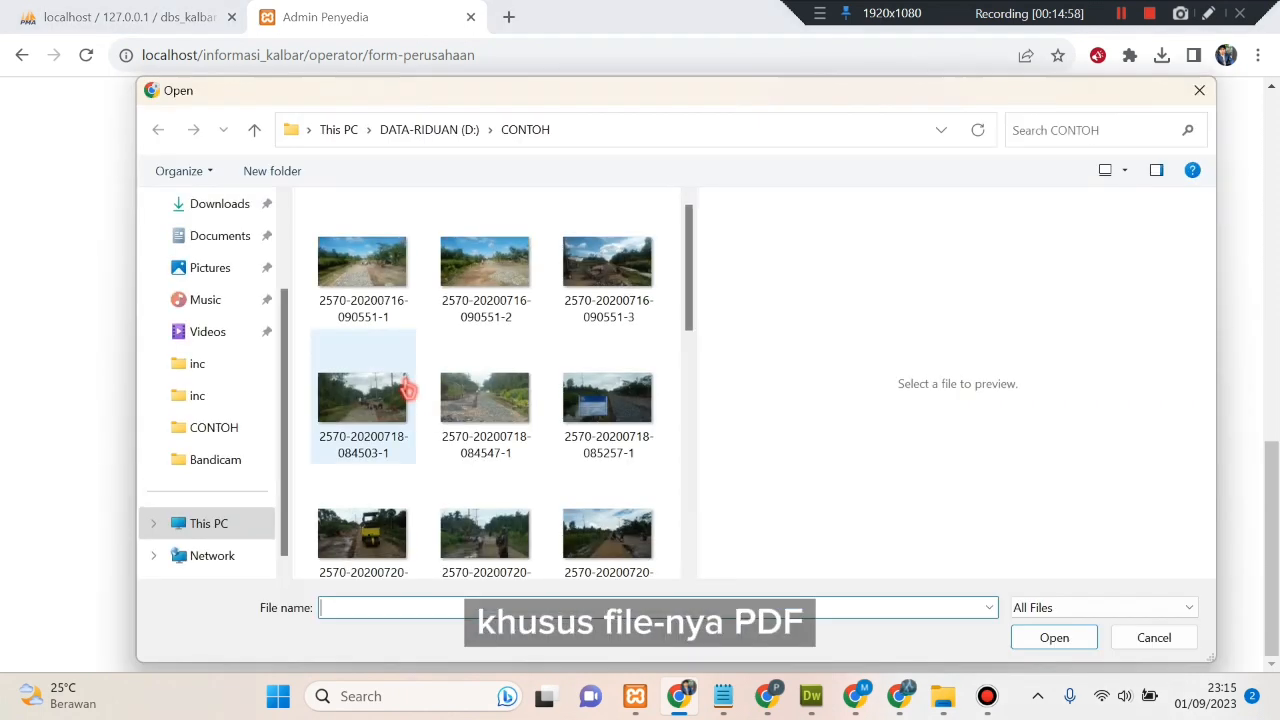
pyautogui.scroll(-3, 472, 395)
pyautogui.scroll(-3, 472, 395)
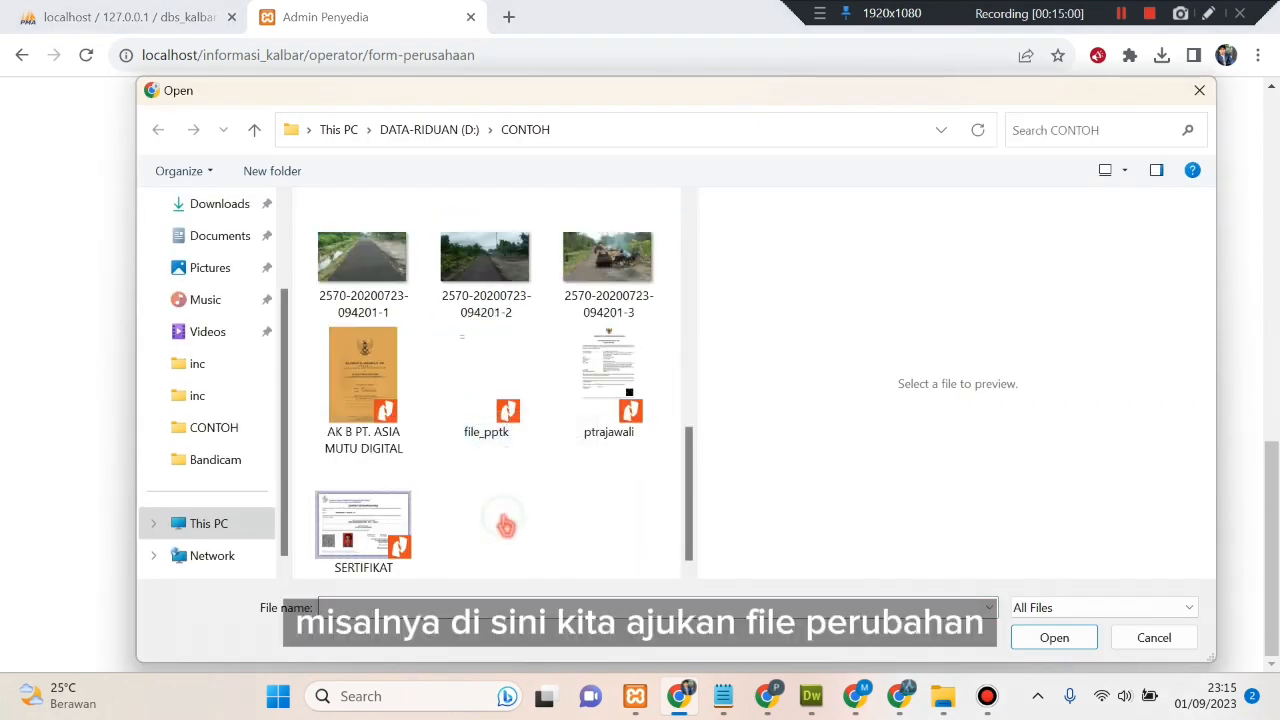
pyautogui.click(357, 390)
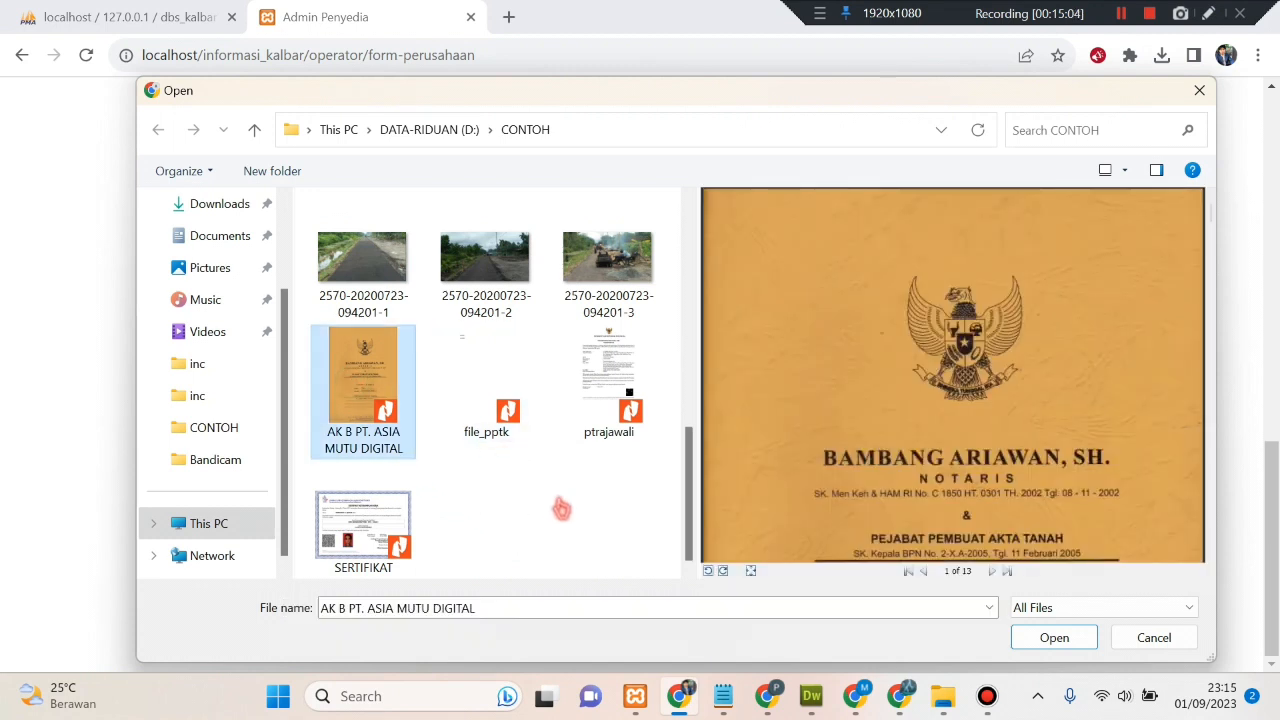
pyautogui.click(1060, 642)
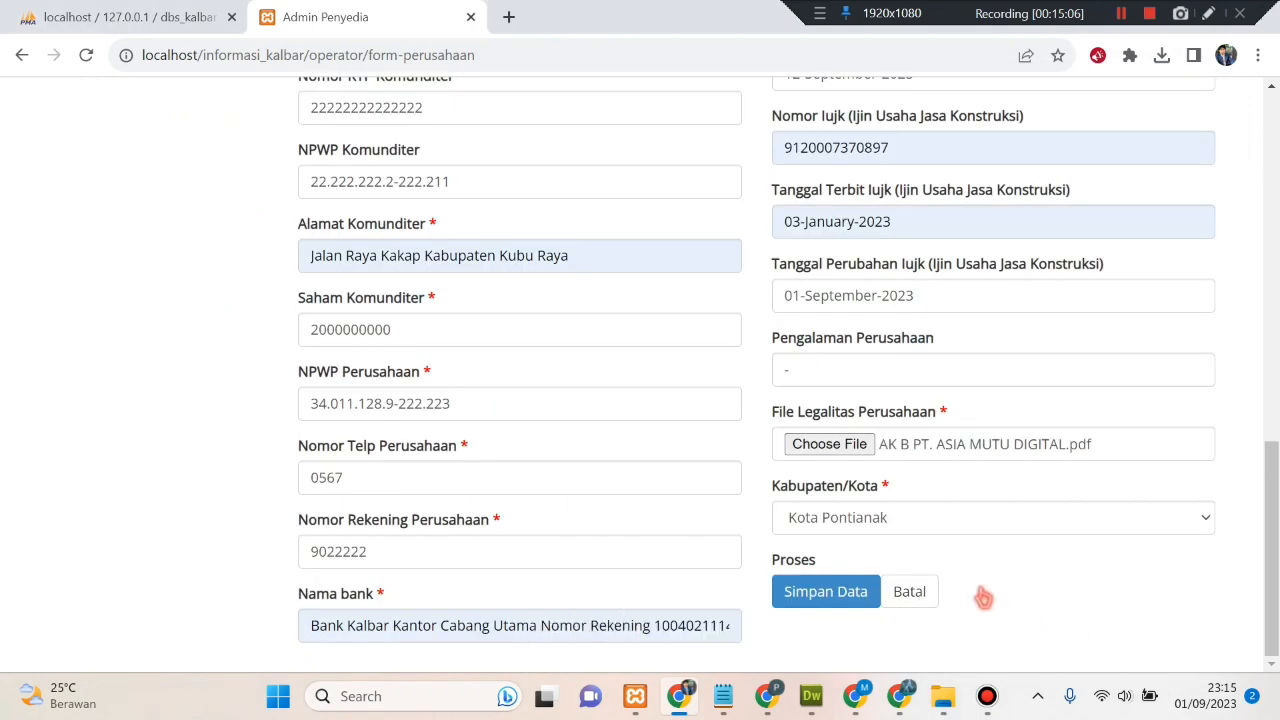
# - Keep Kota Pontianak as the regency/city, review the form, and save the legality data
pyautogui.click(994, 520)
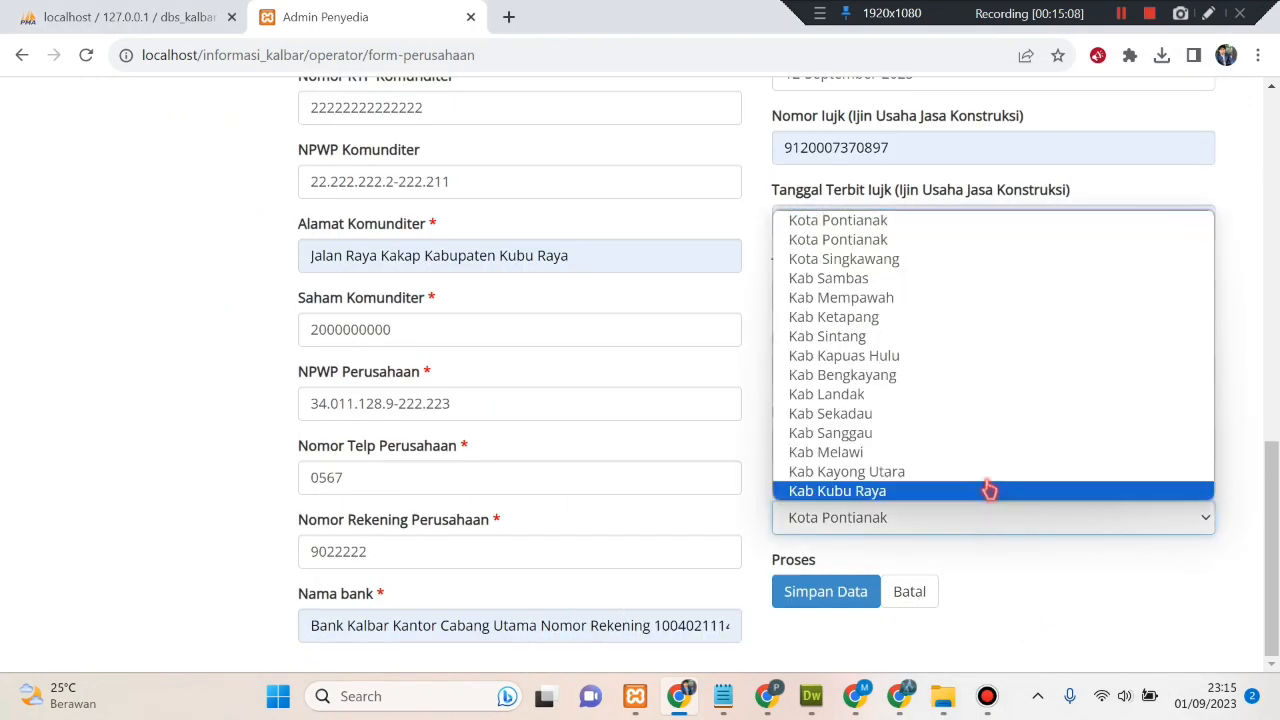
pyautogui.click(890, 240)
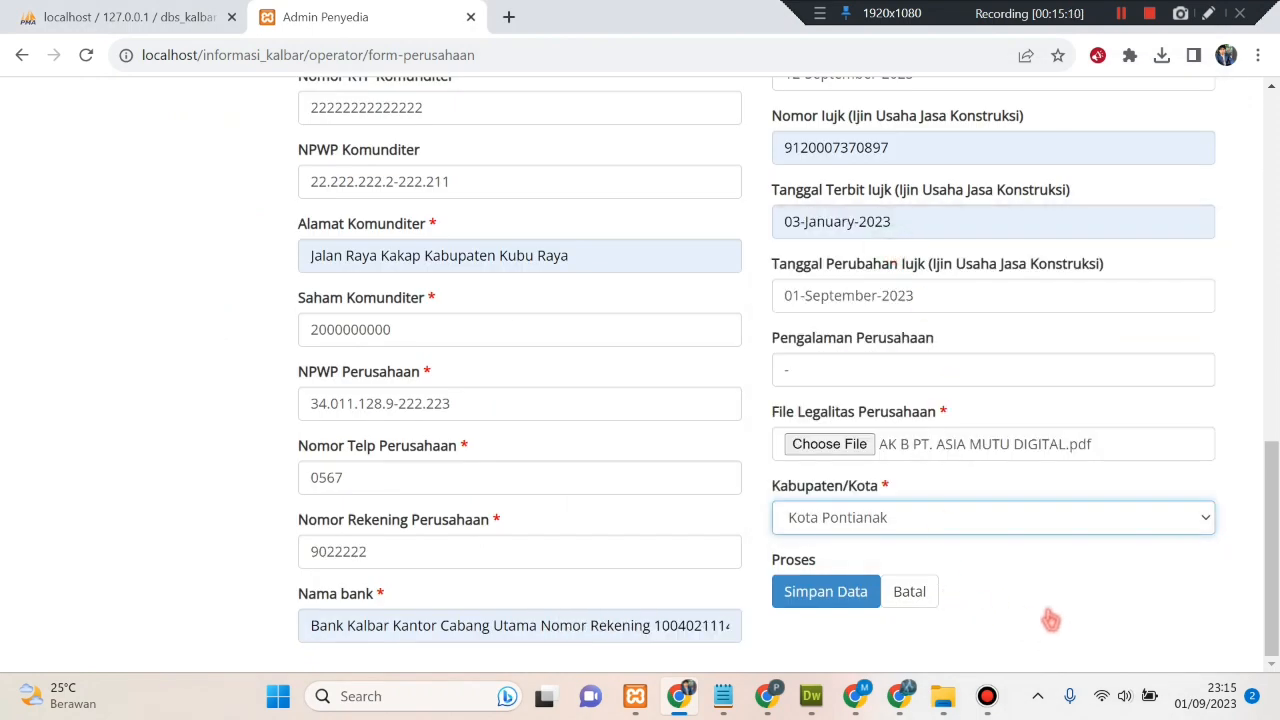
pyautogui.scroll(8, 1050, 620)
pyautogui.scroll(4, 1050, 620)
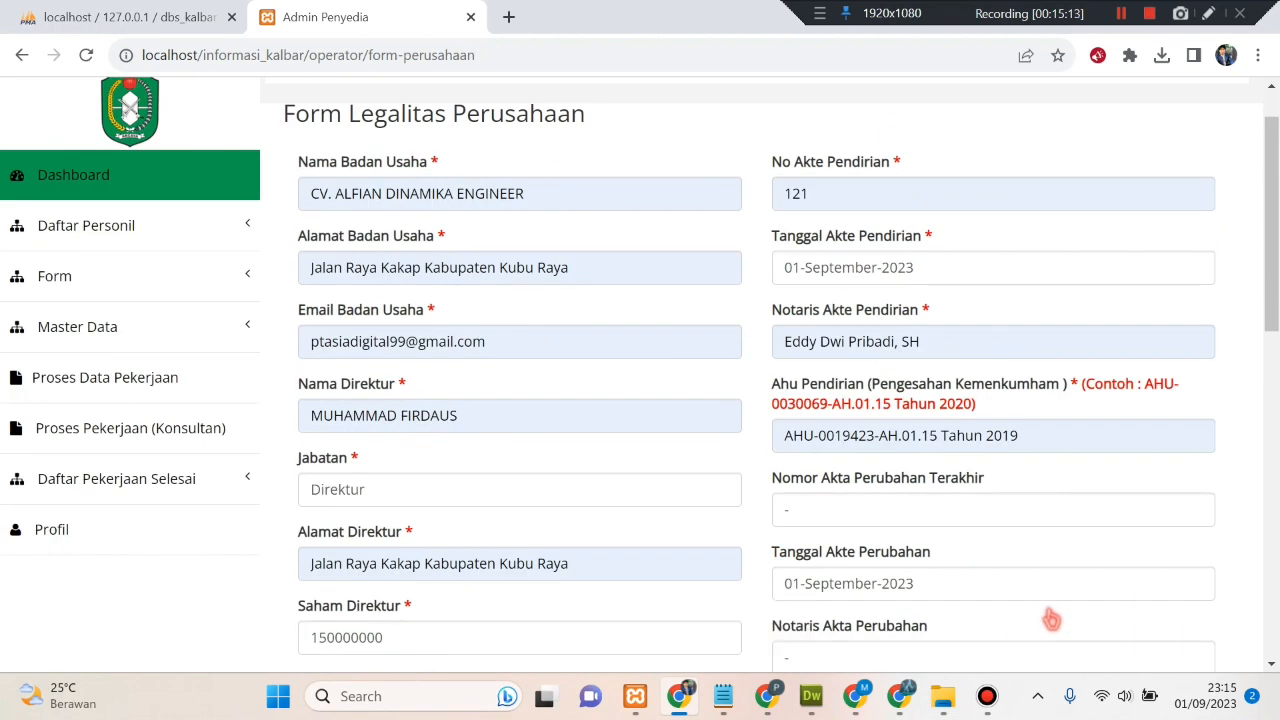
pyautogui.scroll(-3, 467, 429)
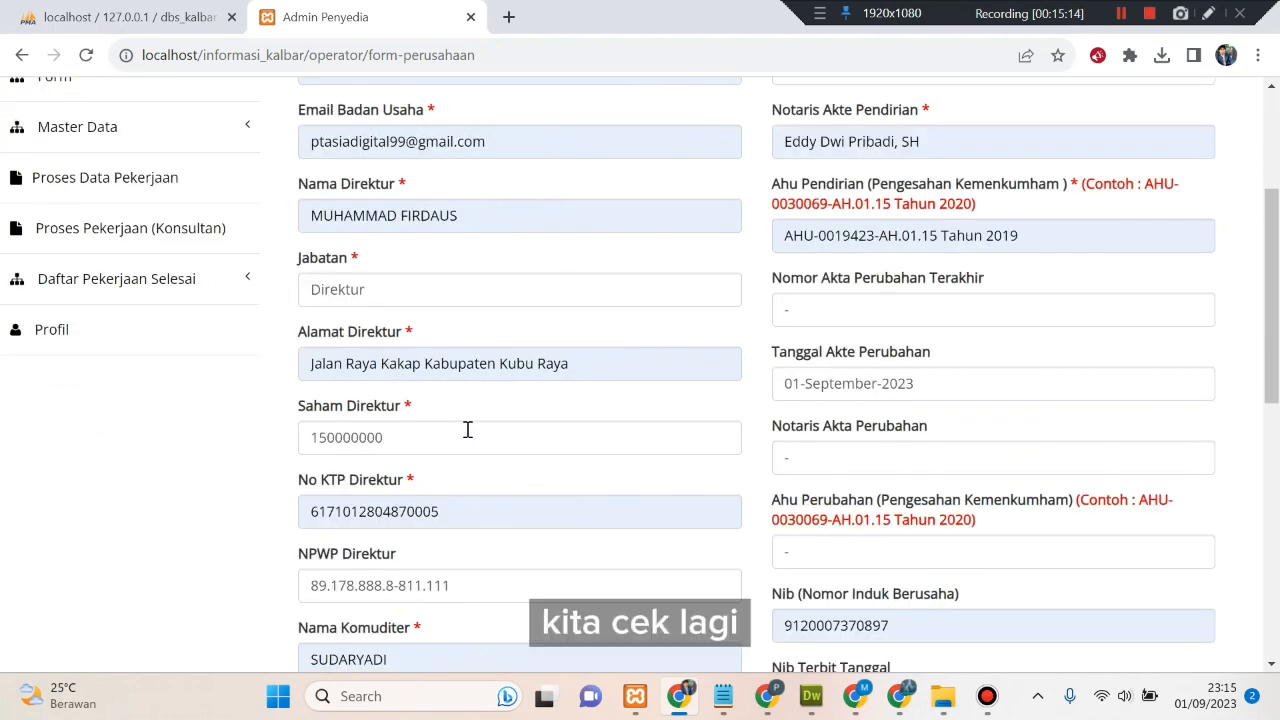
pyautogui.scroll(-3, 467, 429)
pyautogui.scroll(8, 471, 434)
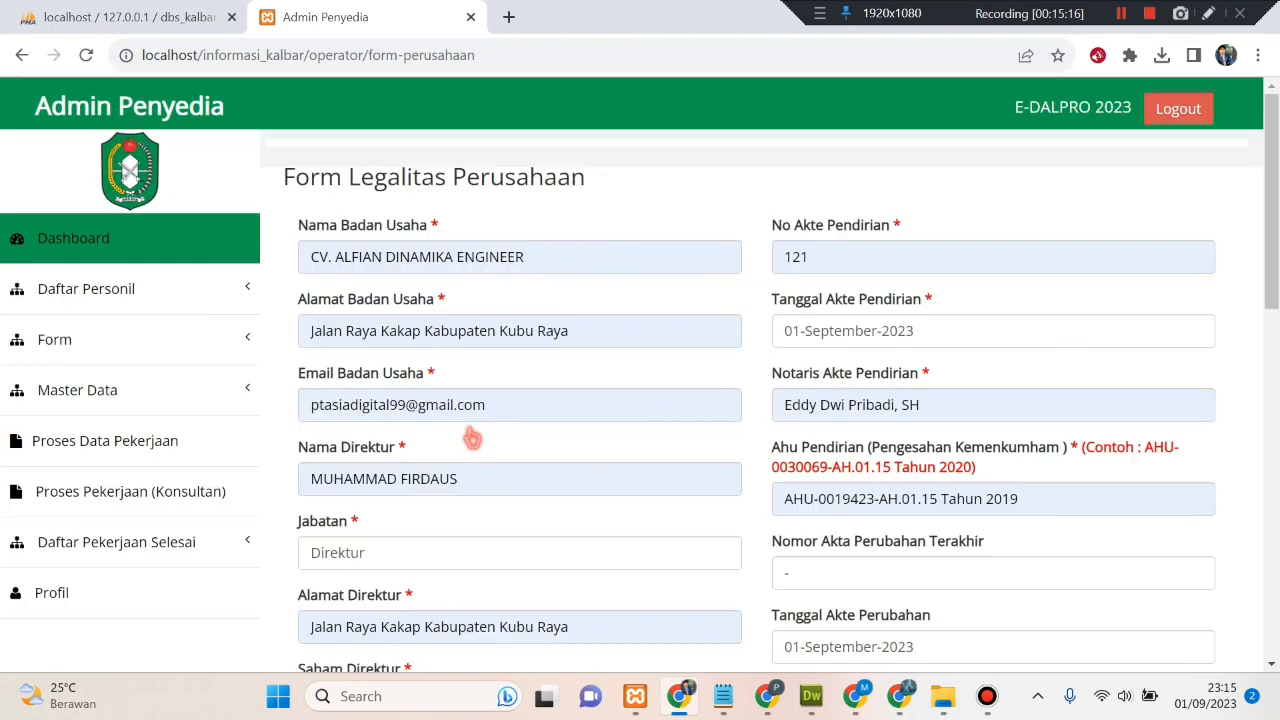
pyautogui.scroll(-10, 471, 437)
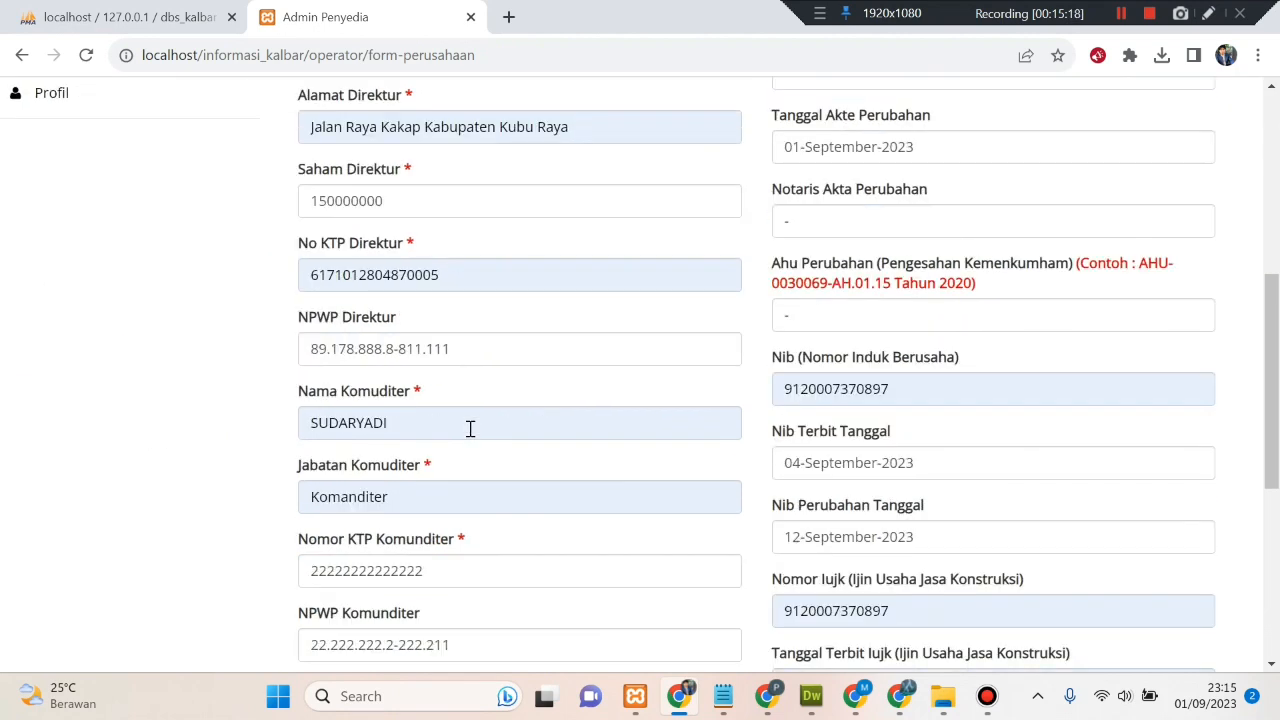
pyautogui.scroll(-1, 473, 437)
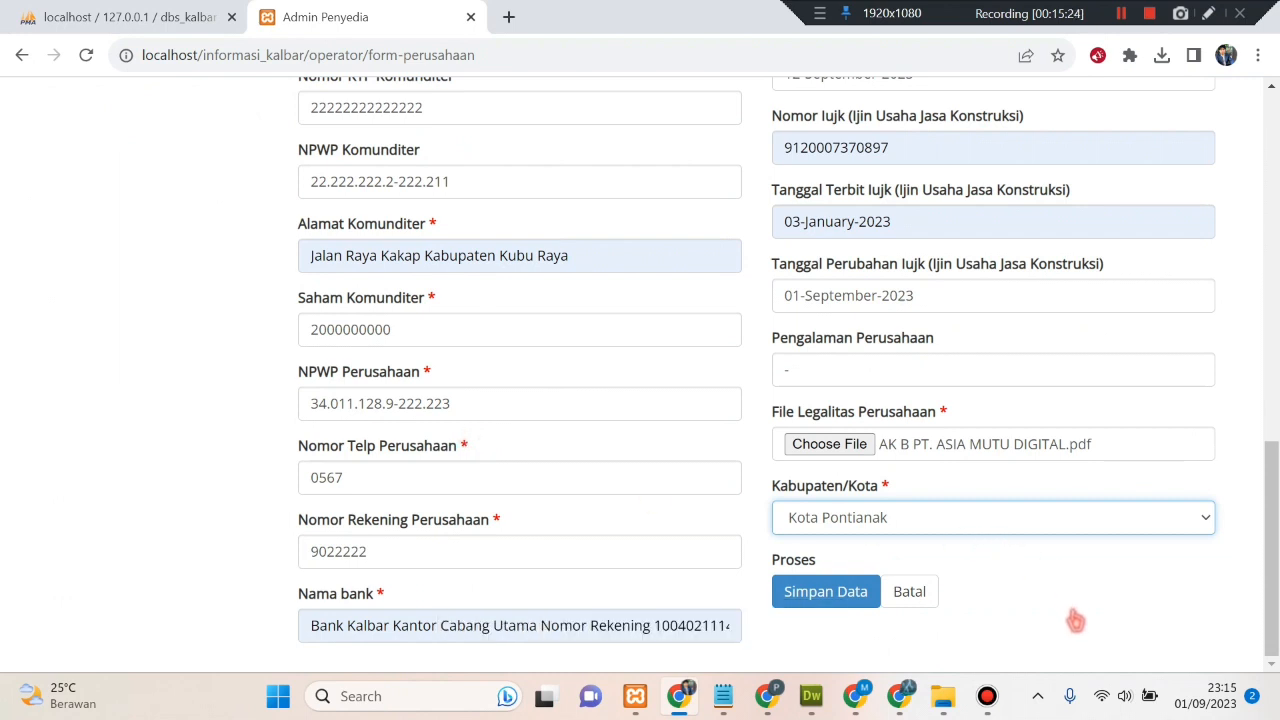
pyautogui.click(817, 597)
# - Acknowledge the 'Data berhasil ditambah.' alert and check the Data Masih Dalam Pemeriksaan status
pyautogui.click(816, 171)
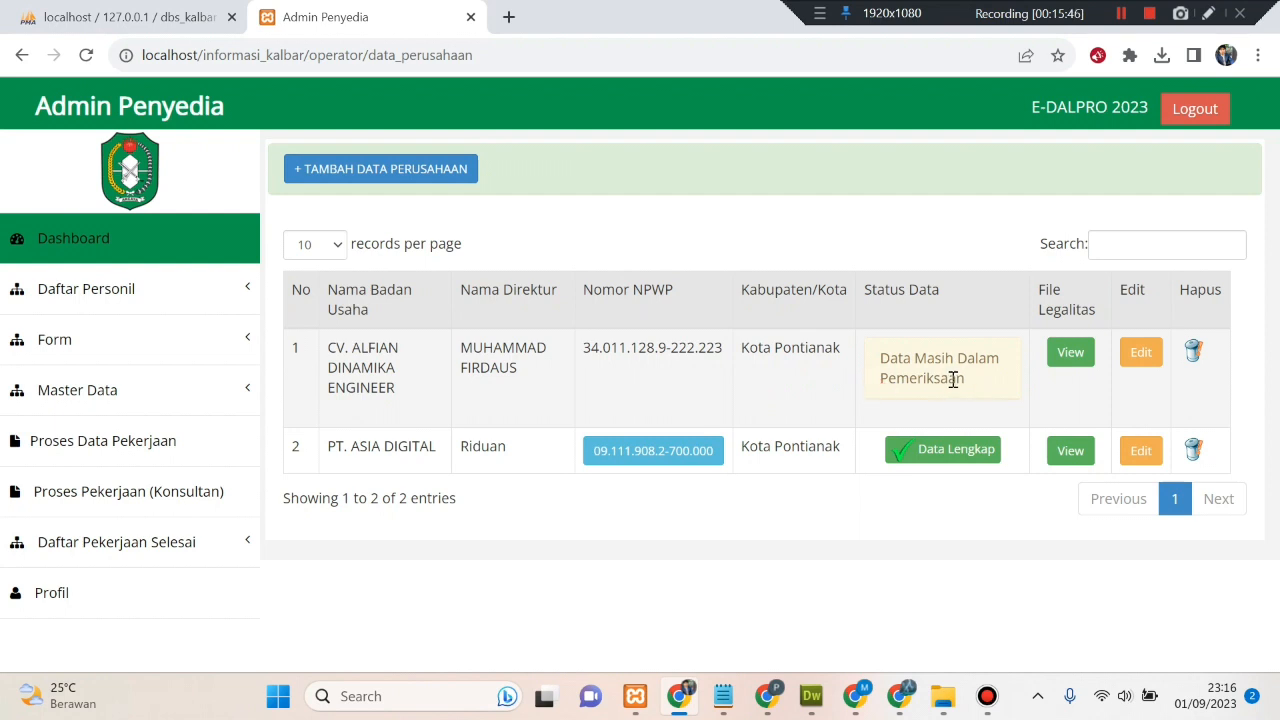
pyautogui.moveTo(882, 363); pyautogui.dragTo(971, 380)
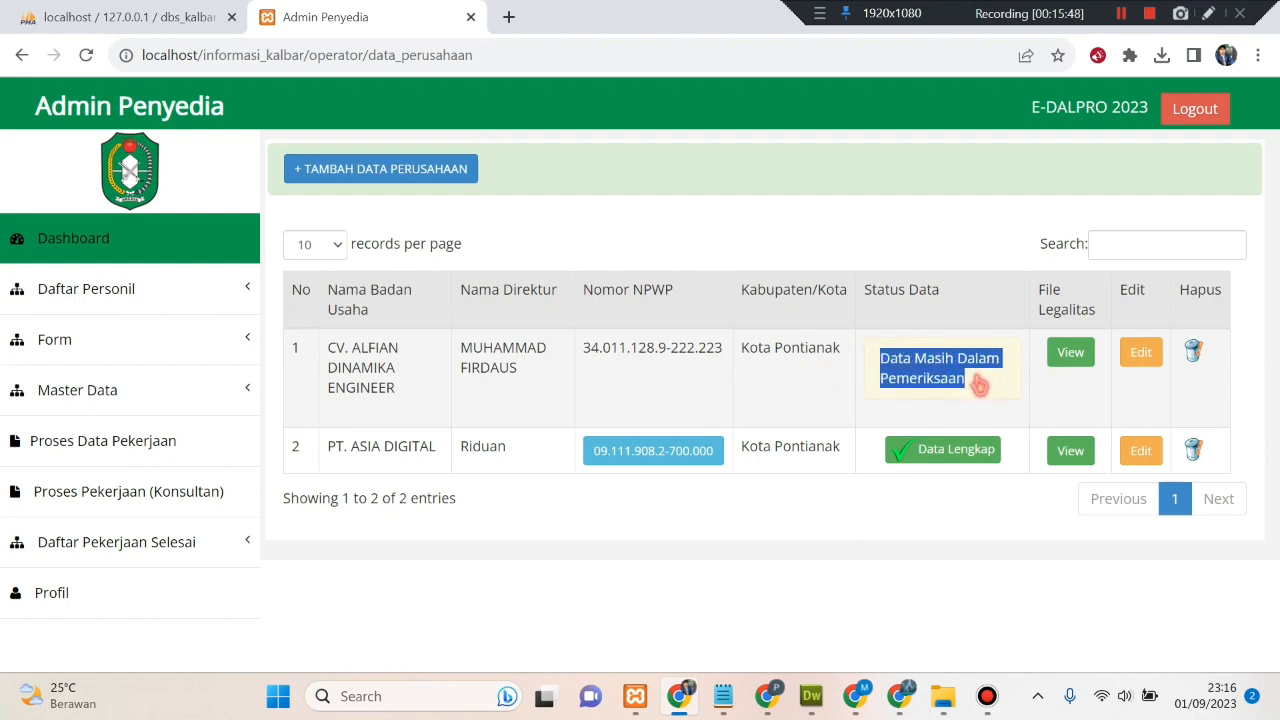
pyautogui.click(979, 385)
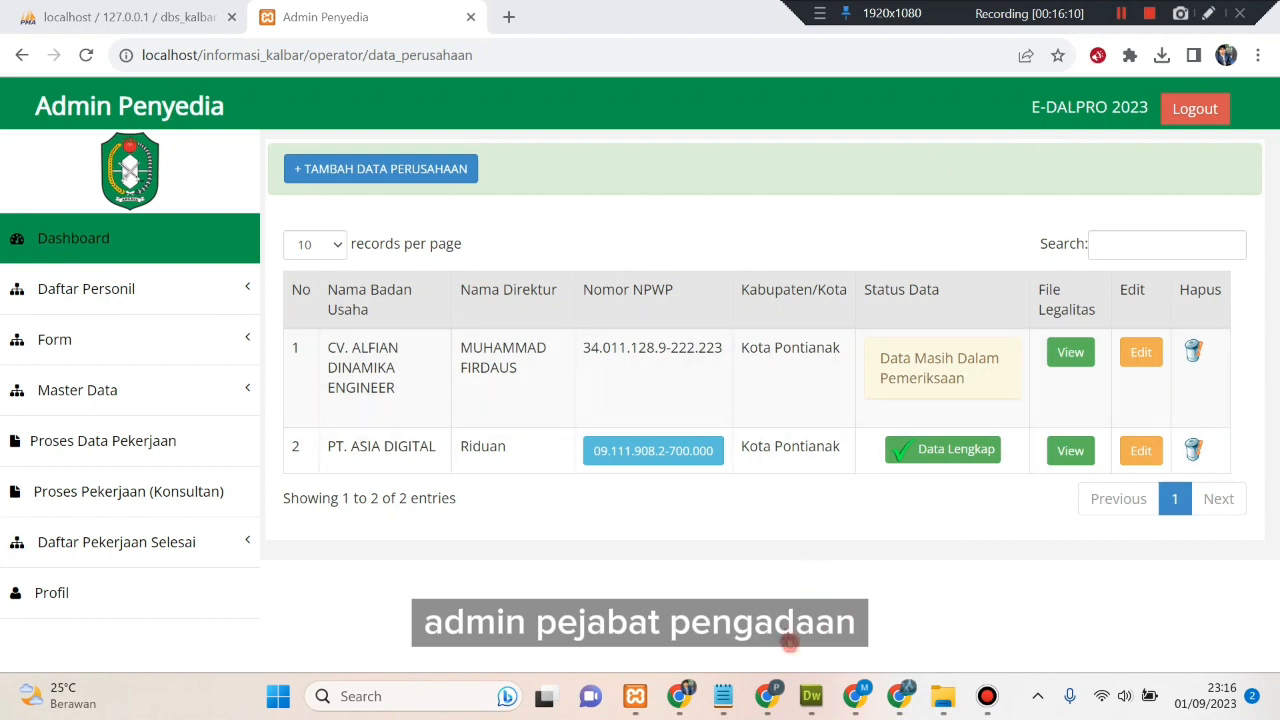
# - In the Pejabat Pengadaan session, go from the Dashboard to the Data Perusahaan list
pyautogui.click(764, 700)
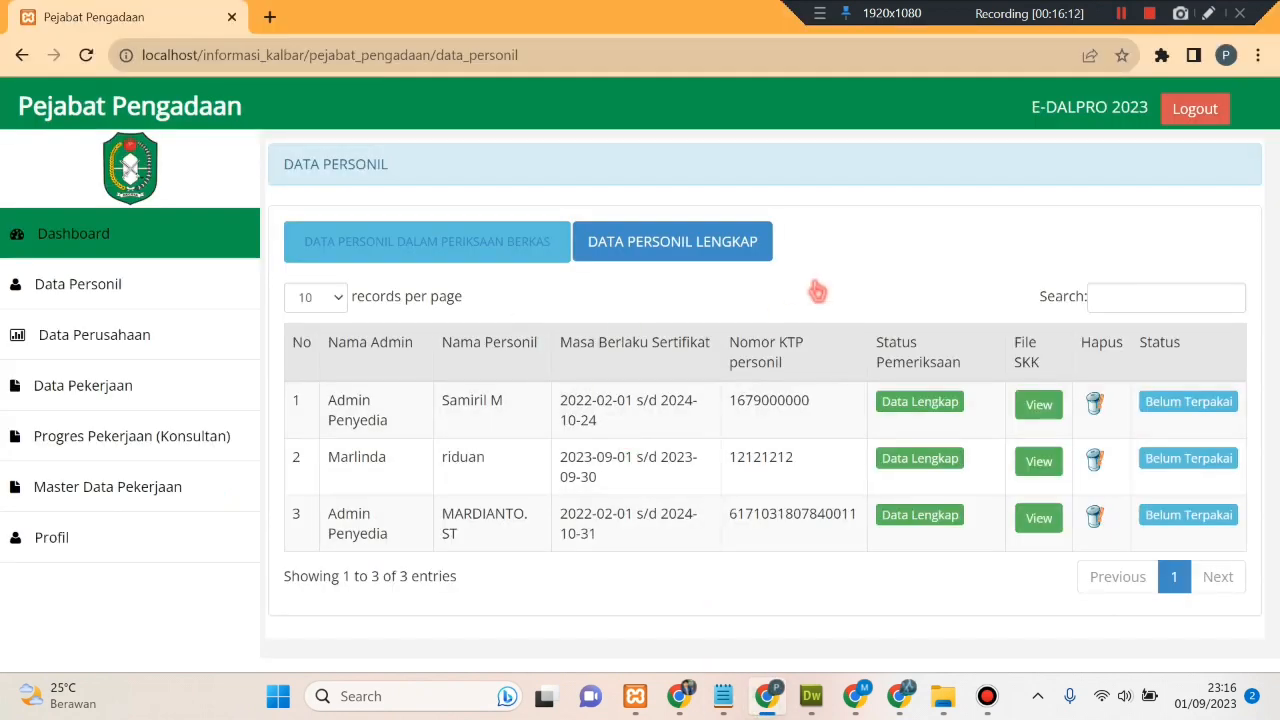
pyautogui.click(122, 250)
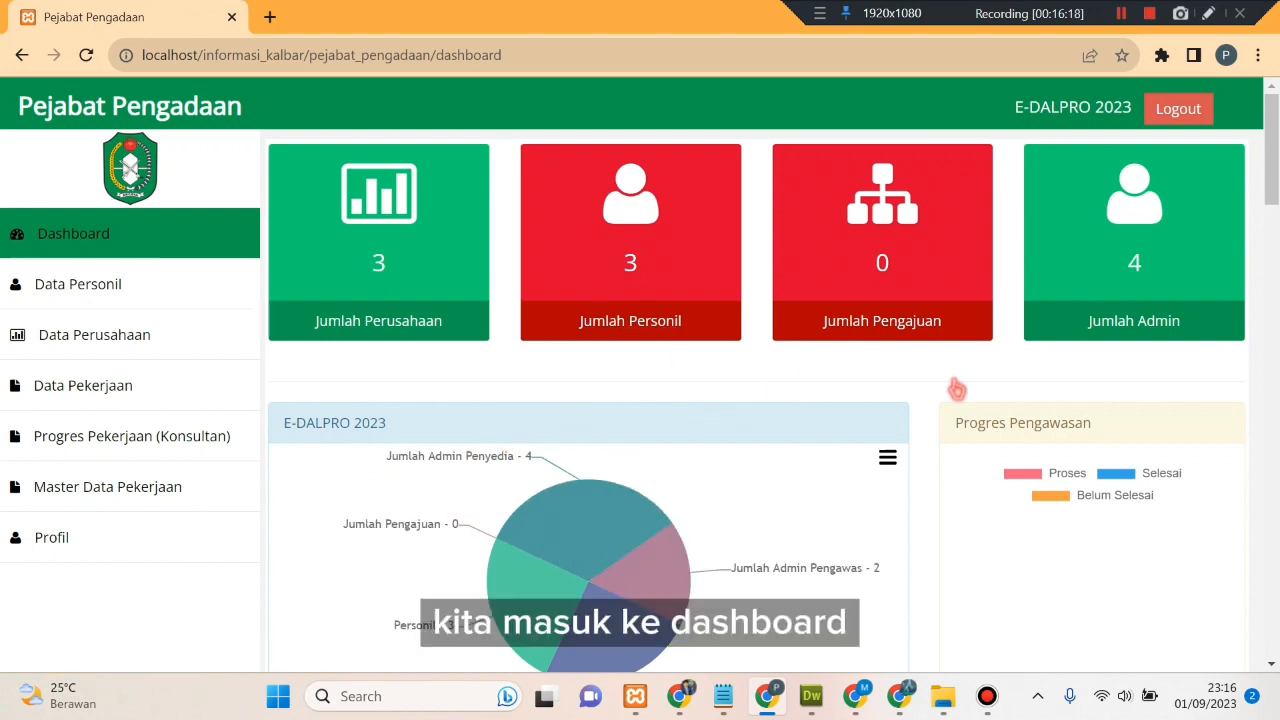
pyautogui.click(158, 340)
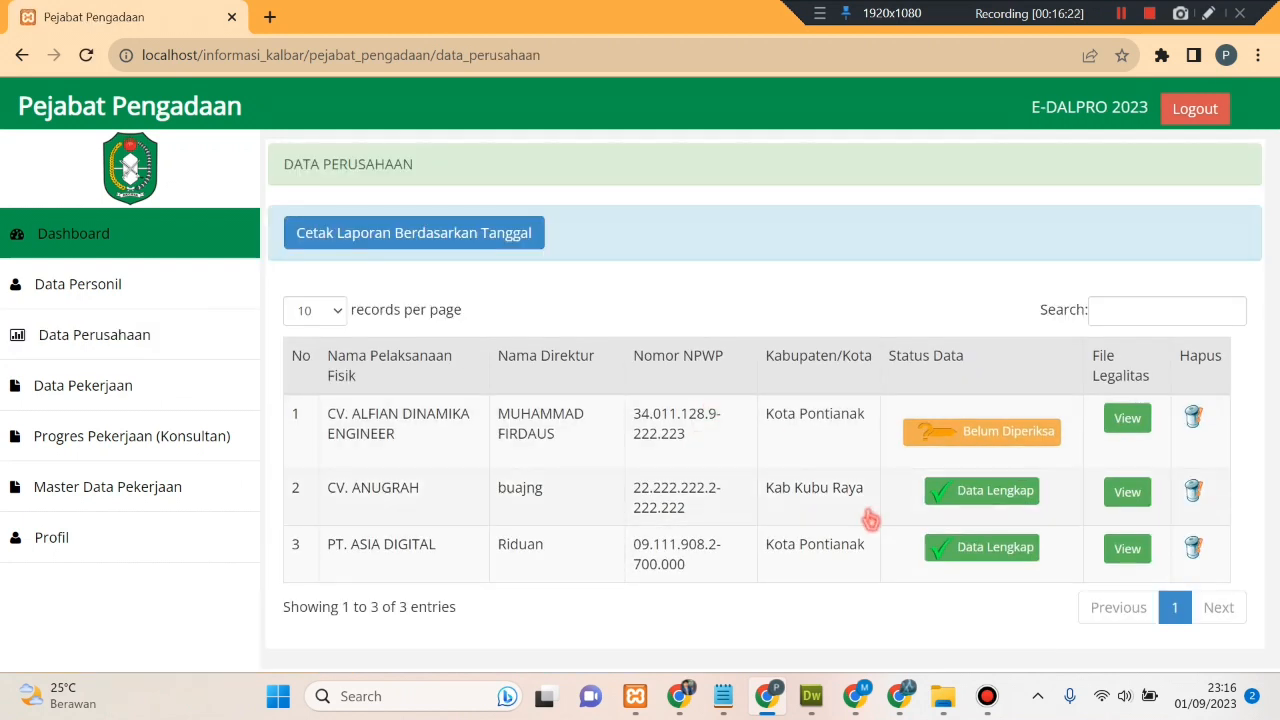
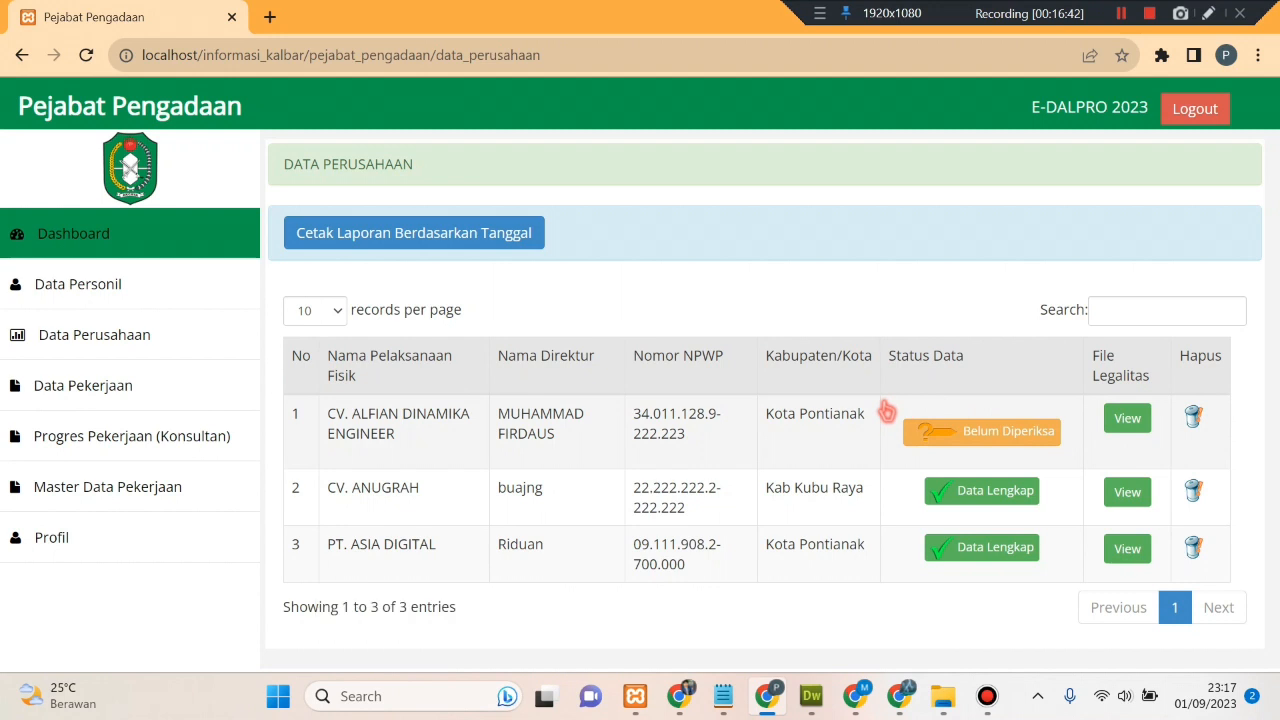
# - Open the first row's legality PDF, 952-AK B PT. ASIA MUTU DIGITAL.pdf, and scroll through its pages
pyautogui.click(1124, 422)
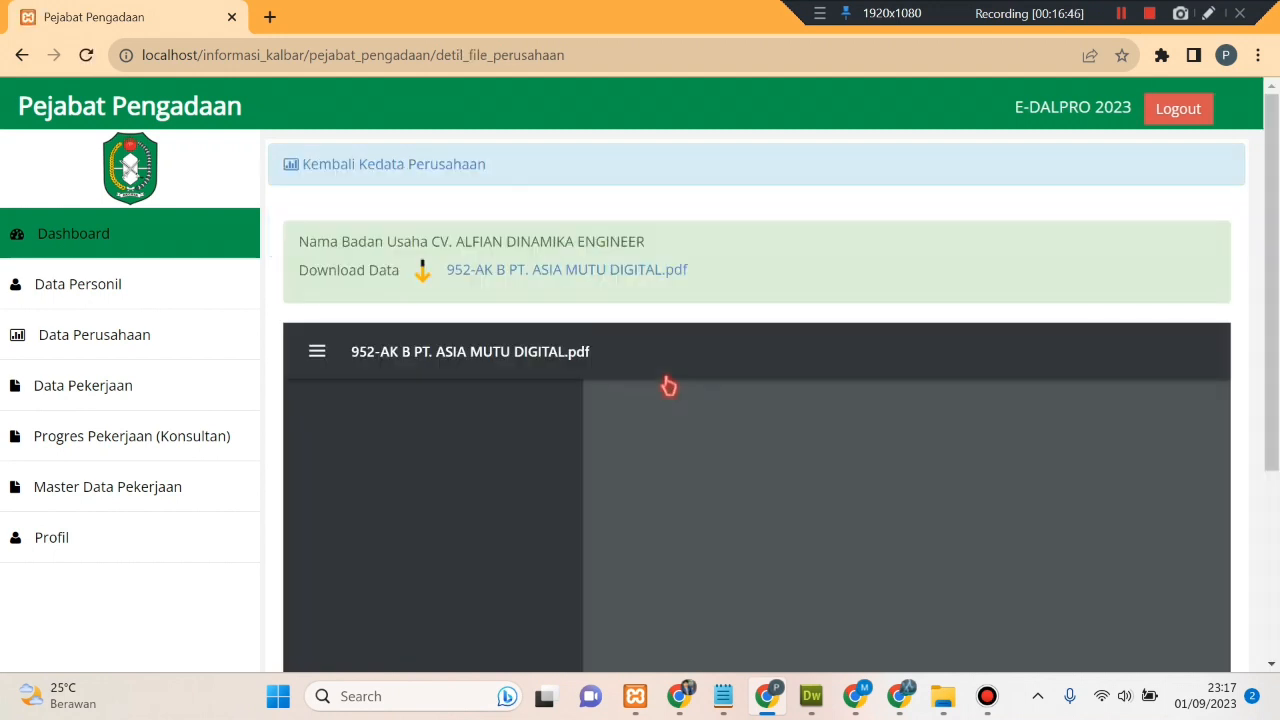
pyautogui.scroll(-10, 751, 466)
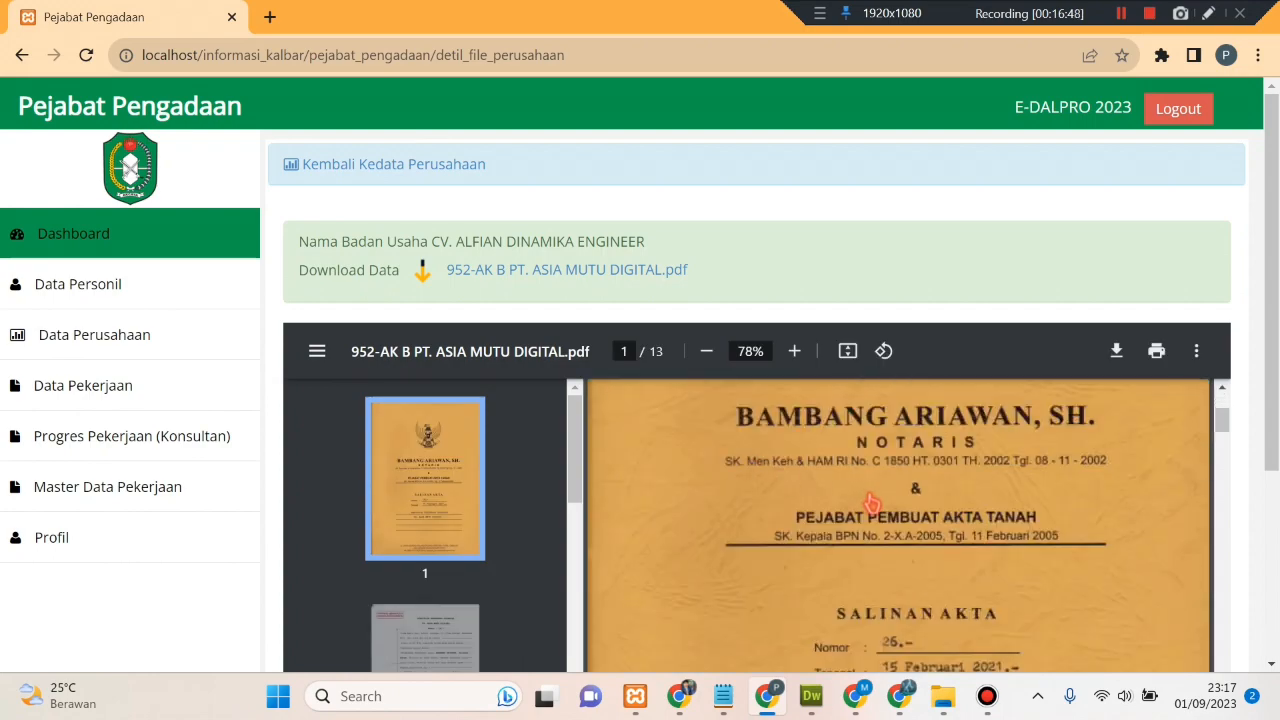
pyautogui.scroll(15, 1041, 523)
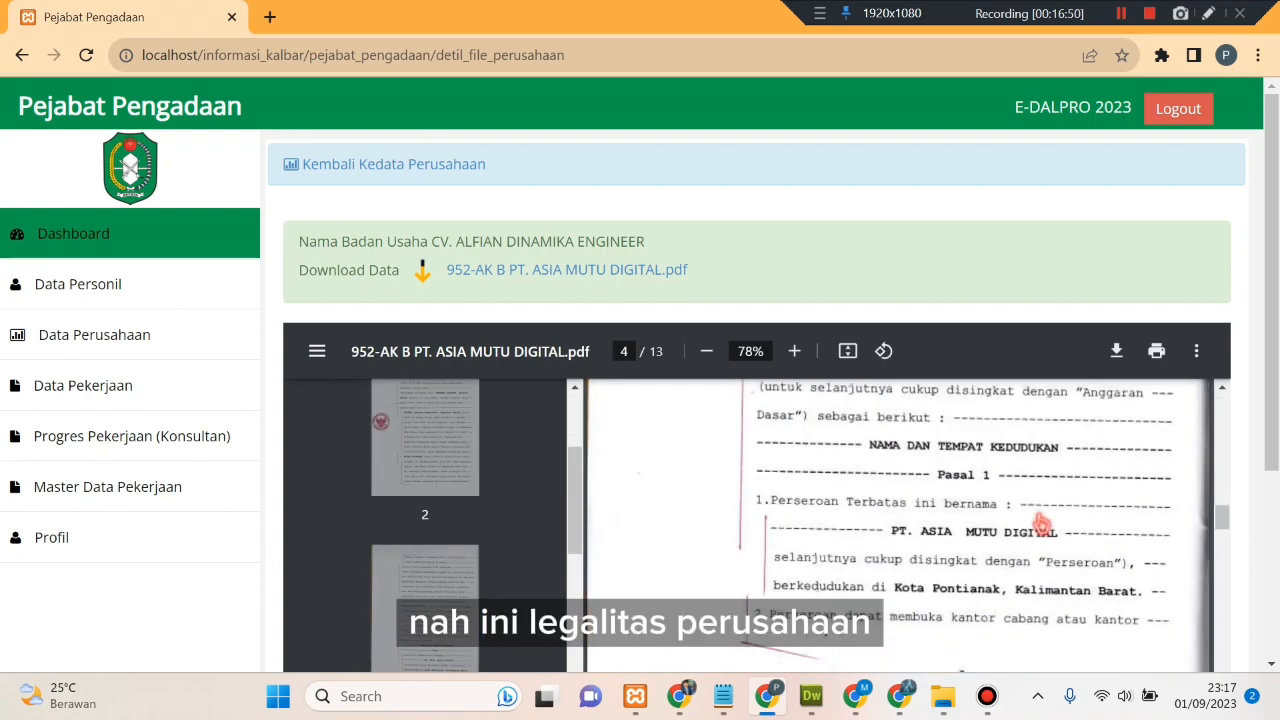
pyautogui.scroll(-5, 1141, 518)
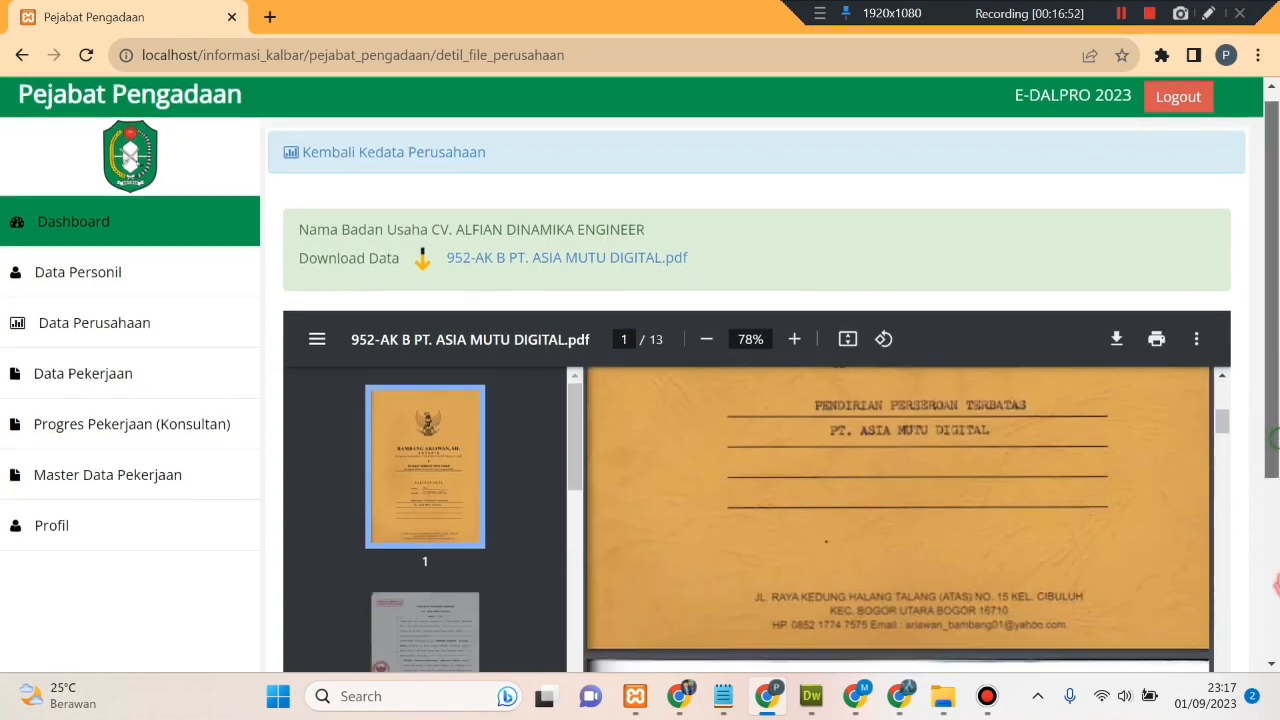
pyautogui.scroll(10, 1001, 445)
pyautogui.scroll(5, 1001, 445)
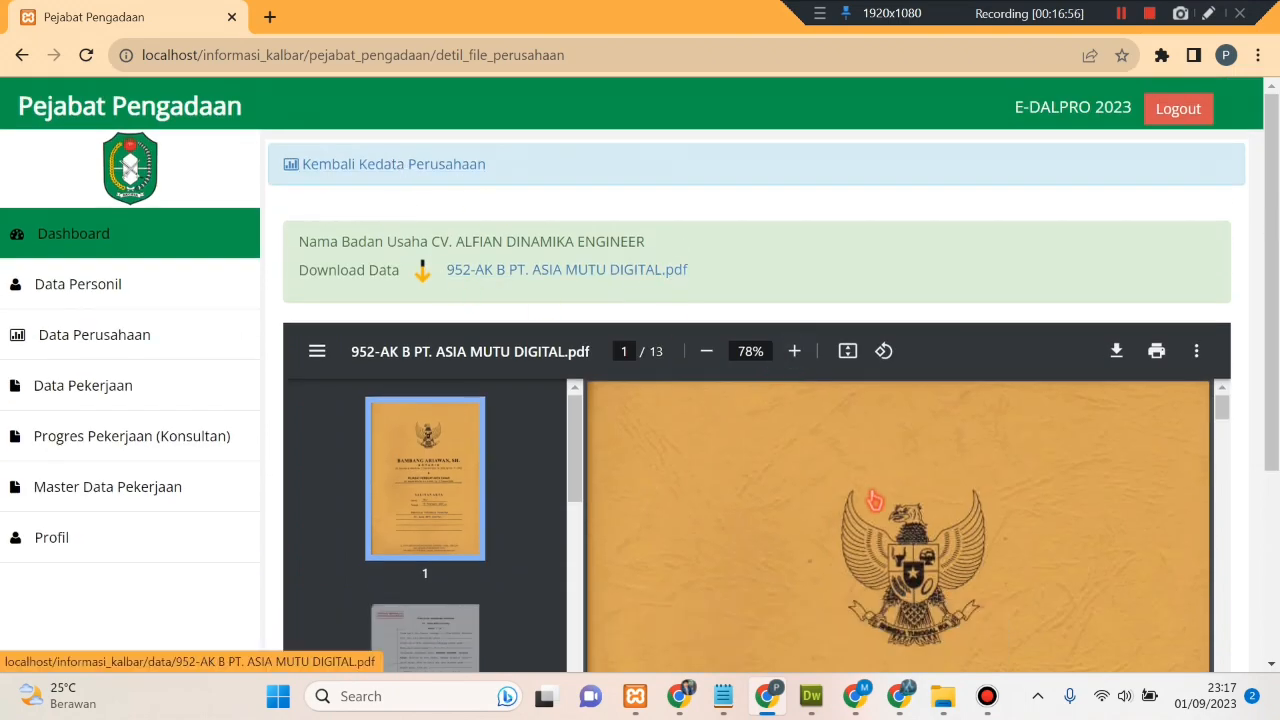
pyautogui.scroll(-3, 875, 503)
pyautogui.scroll(-5, 755, 487)
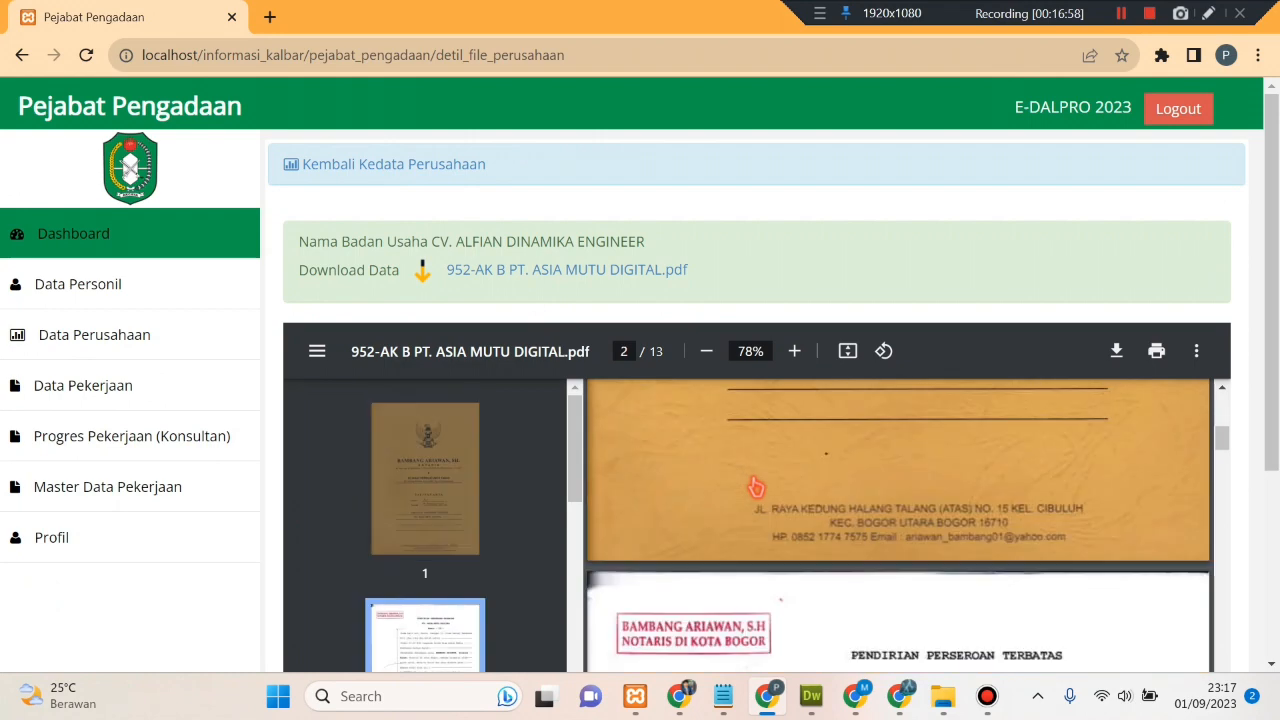
# - Return to the company list, open CV. ALFIAN DINAMIKA ENGINEER's review, and try status Data Kurang Lengkap
pyautogui.click(404, 166)
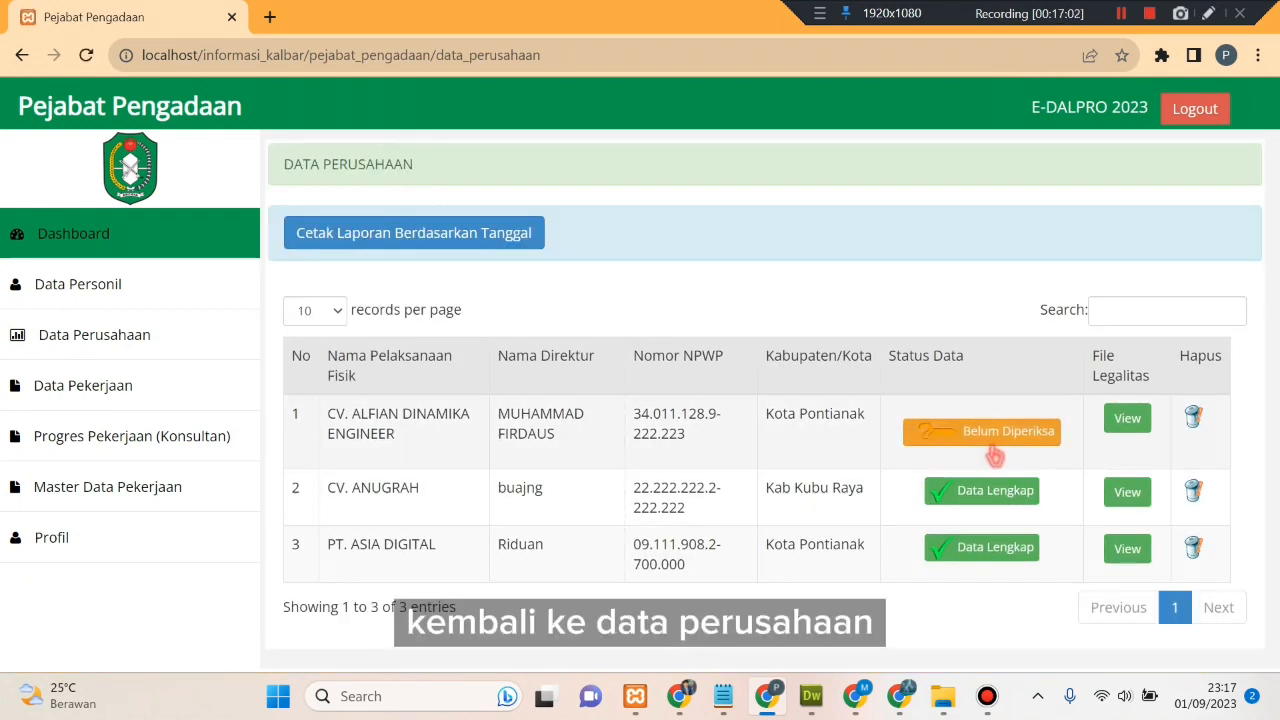
pyautogui.click(985, 437)
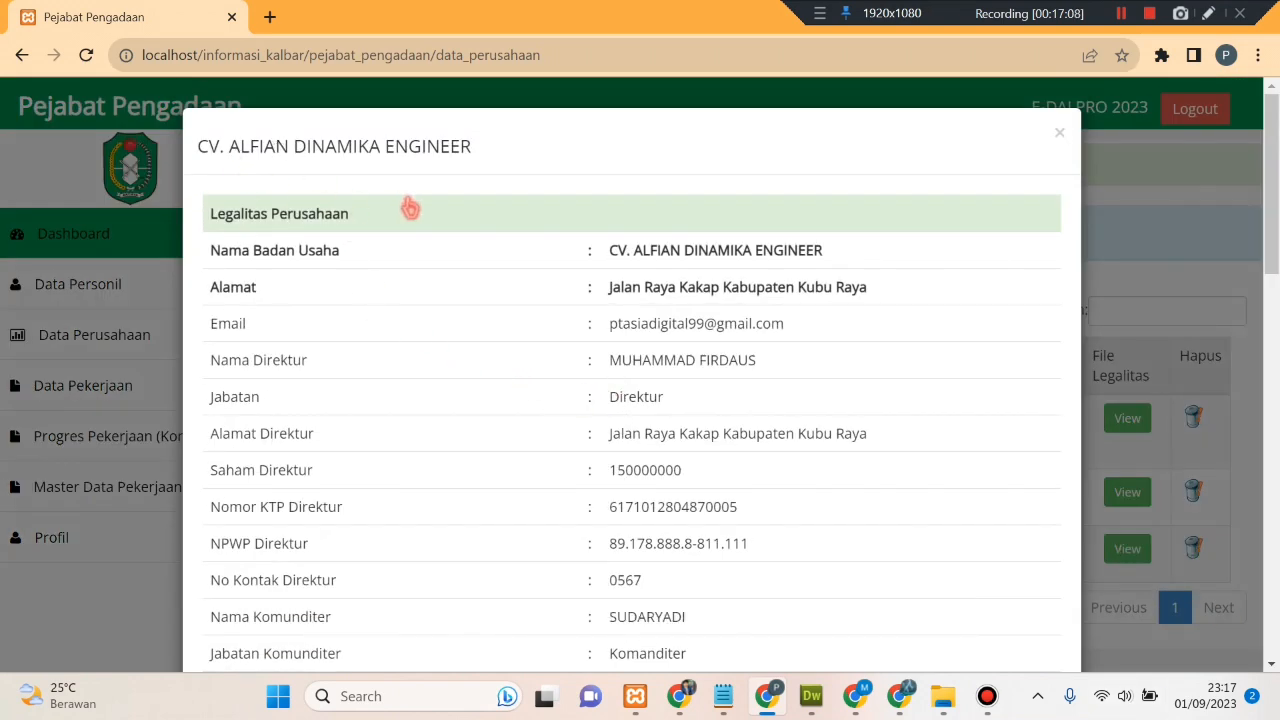
pyautogui.scroll(-15, 506, 406)
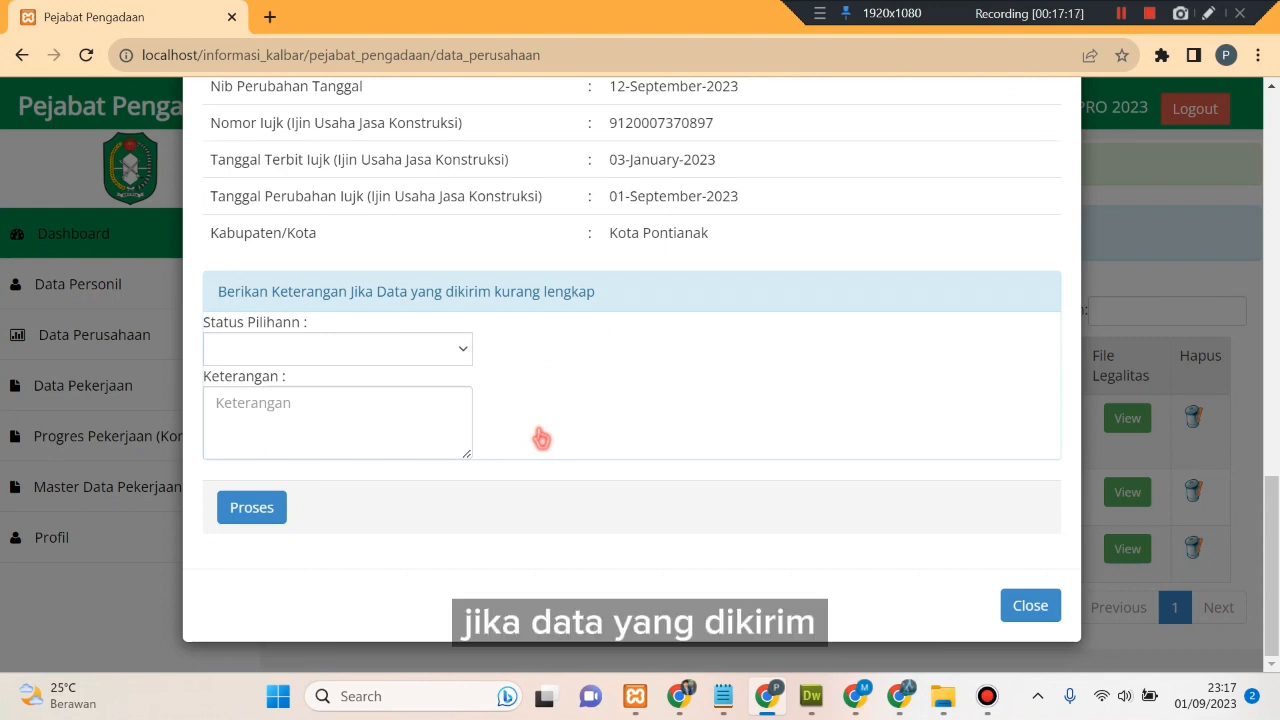
pyautogui.click(434, 345)
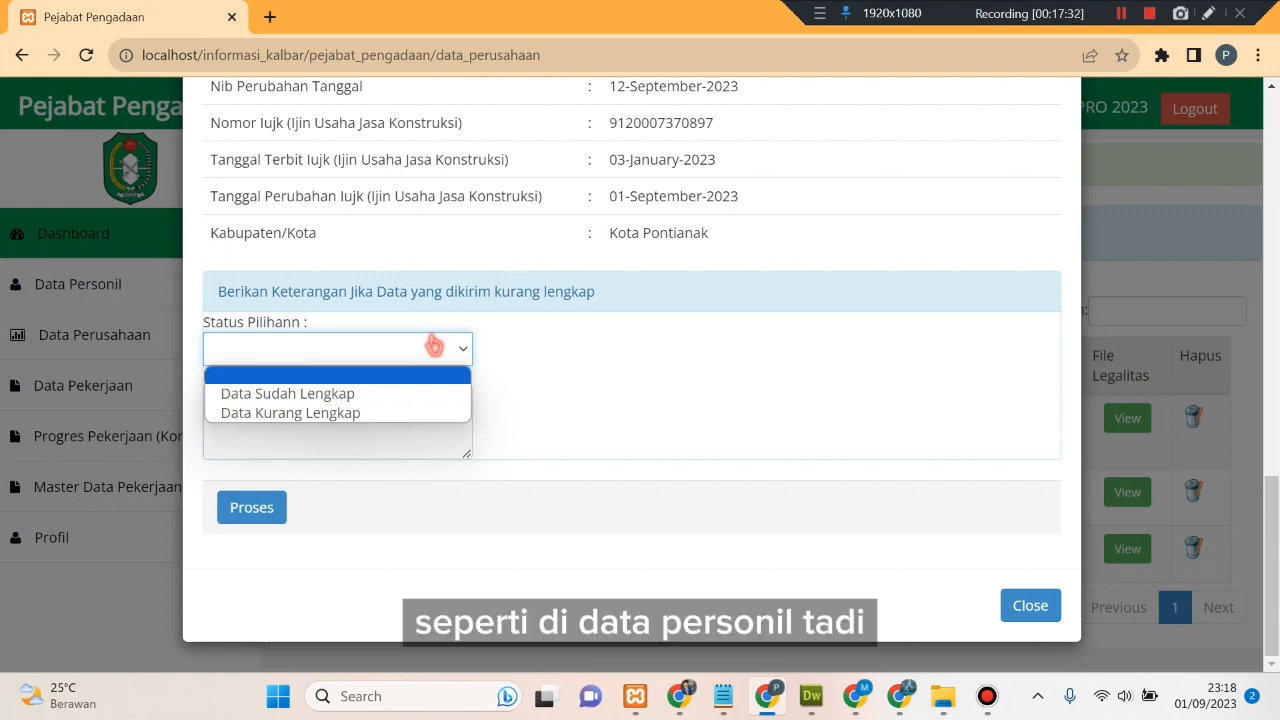
pyautogui.click(441, 413)
pyautogui.click(398, 404)
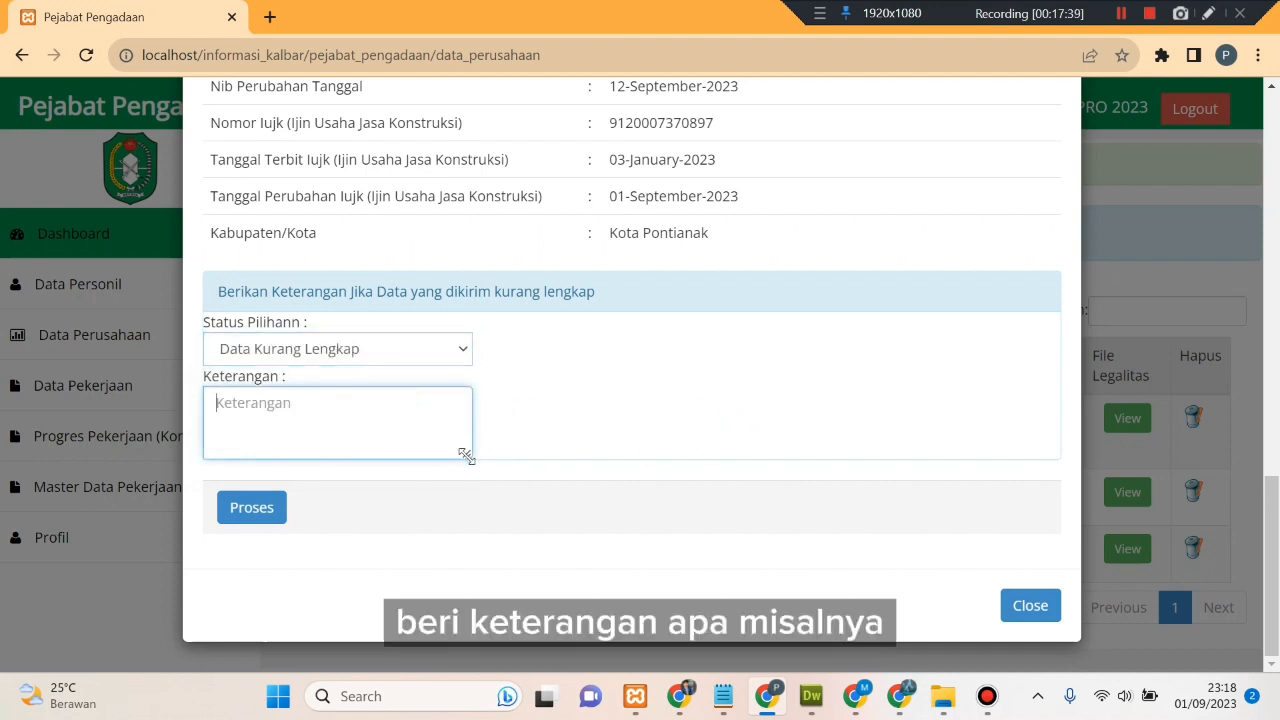
pyautogui.moveTo(467, 455); pyautogui.dragTo(625, 481)
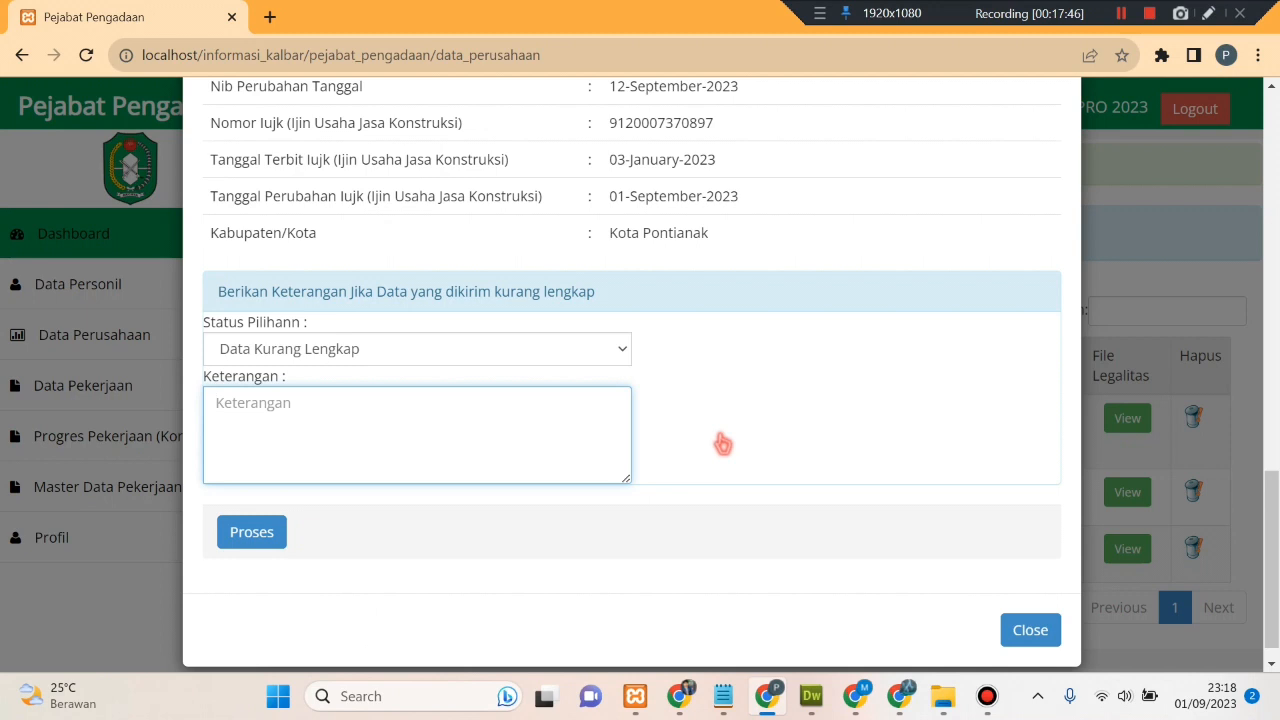
# - Set the status to Data Sudah Lengkap with remark 'data lengkap', process it and confirm
pyautogui.click(622, 350)
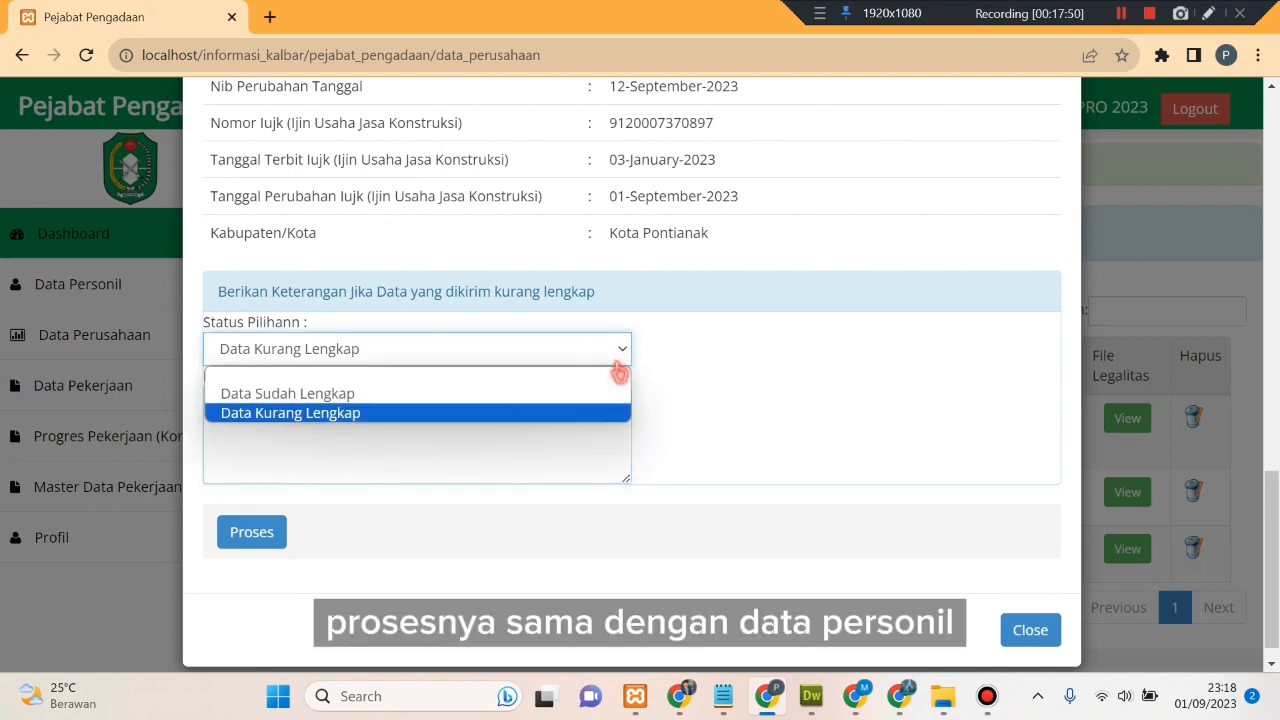
pyautogui.click(519, 390)
pyautogui.click(475, 417)
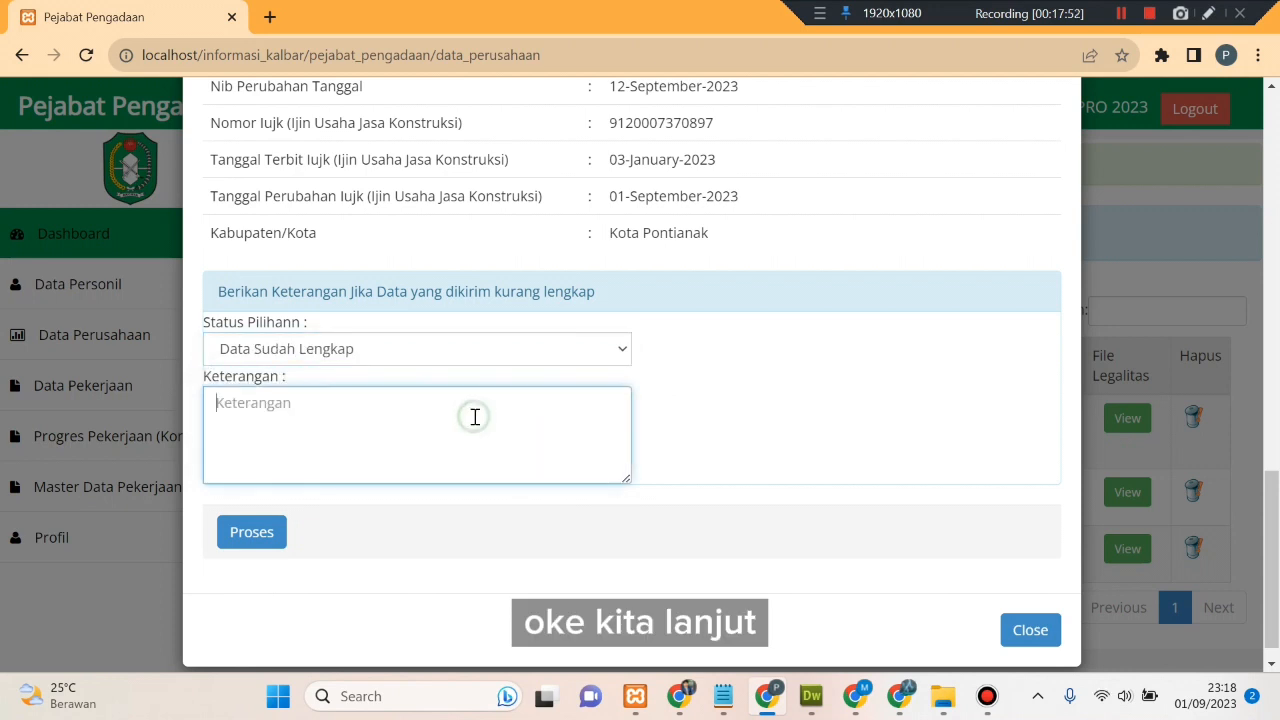
pyautogui.write('data lengkap')
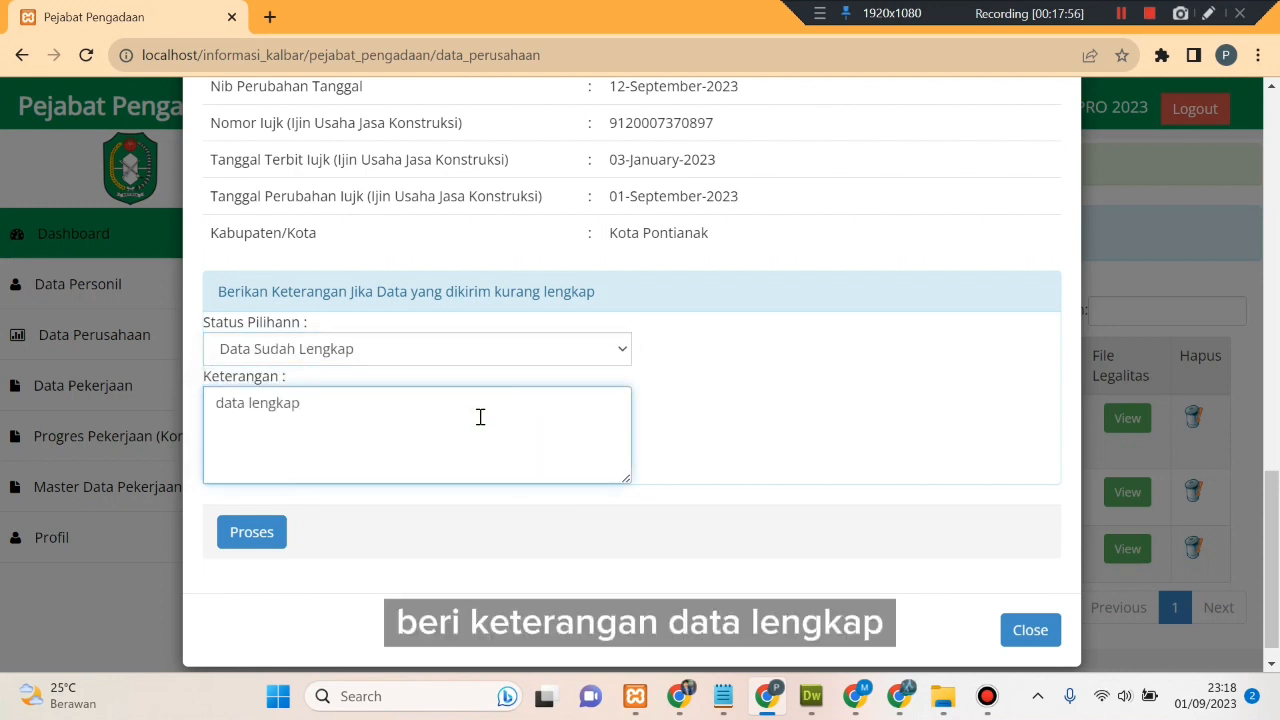
pyautogui.click(712, 424)
pyautogui.click(266, 534)
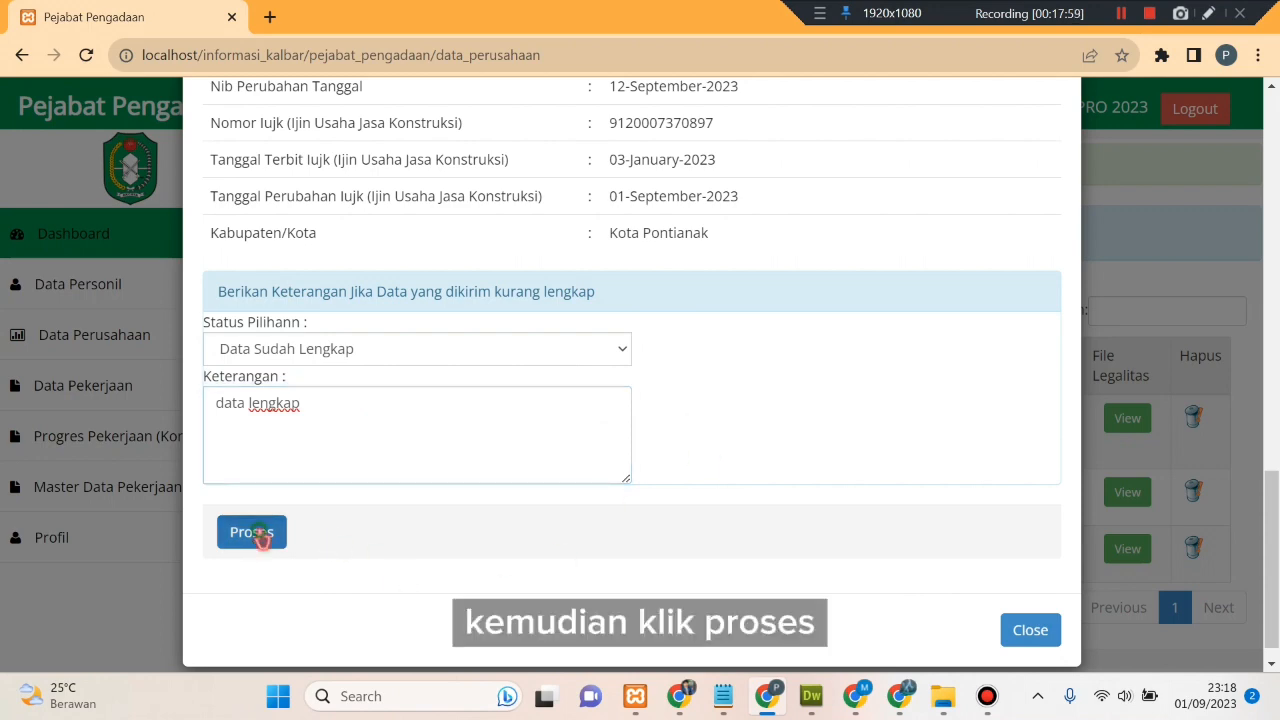
pyautogui.click(813, 191)
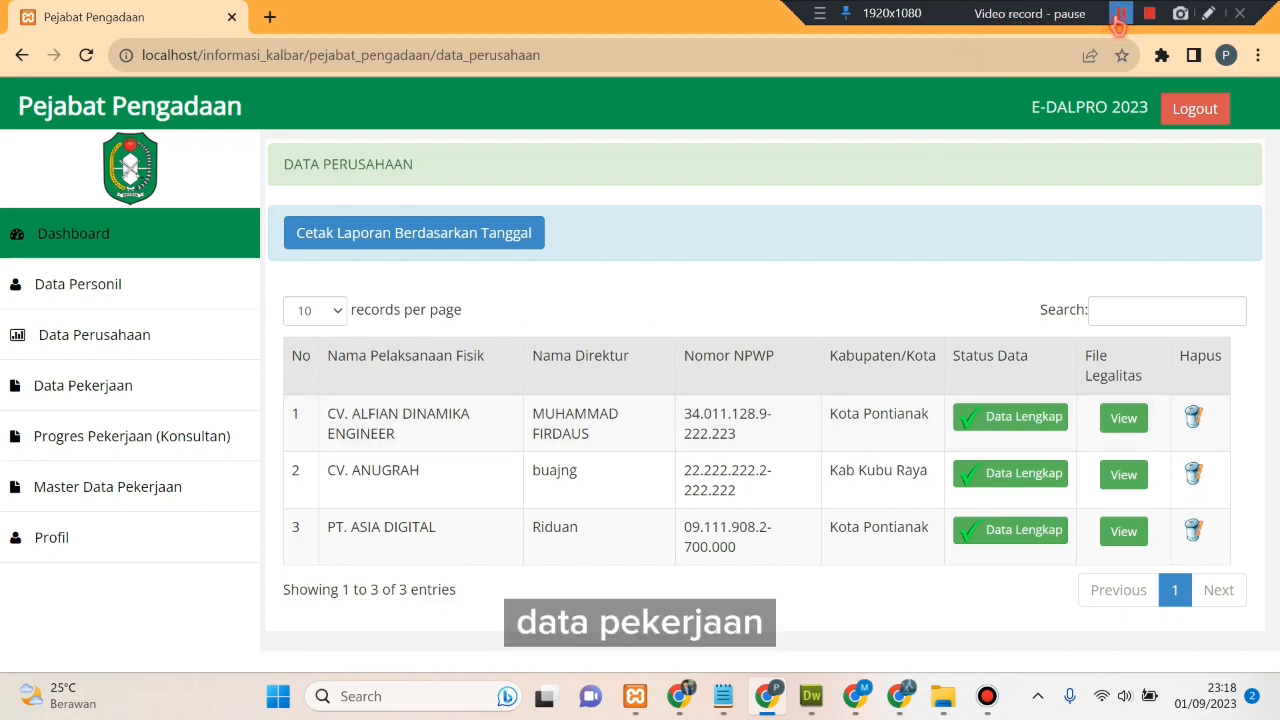
# - Switch to the Admin Penyedia browser window and reload its company data list
pyautogui.moveTo(678, 696)
pyautogui.click(684, 518)
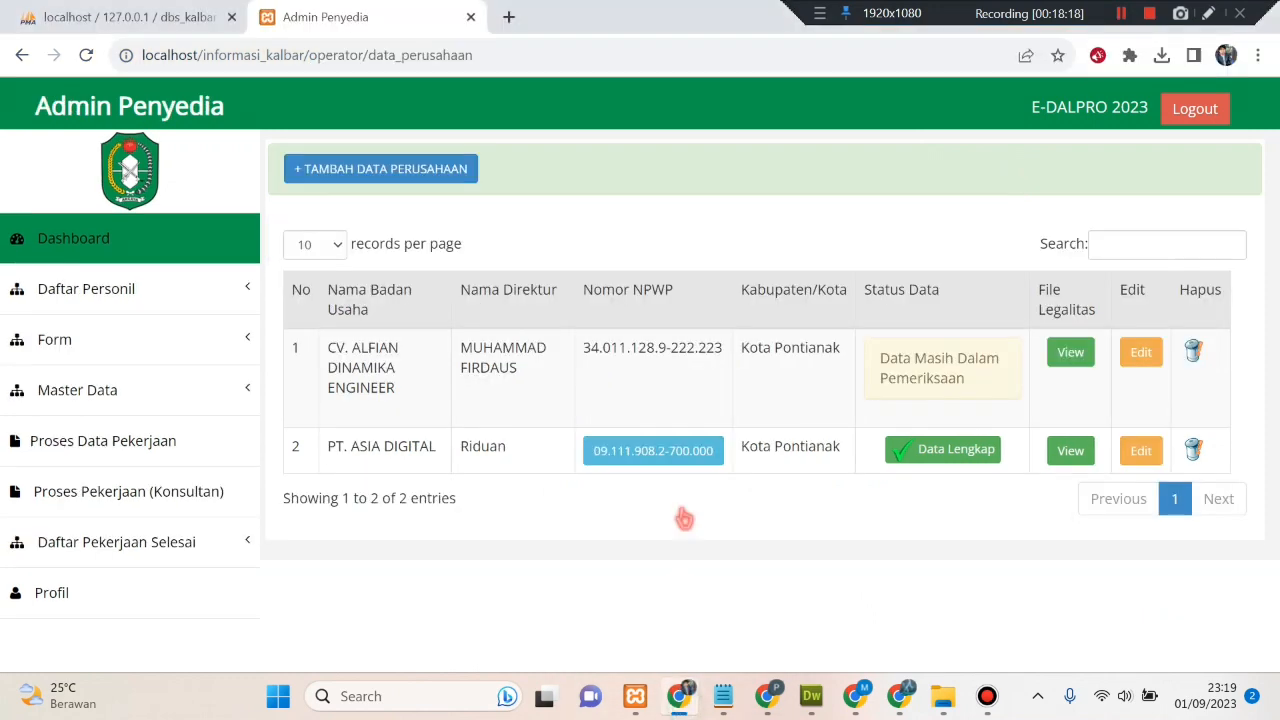
pyautogui.rightClick(677, 222)
pyautogui.click(765, 296)
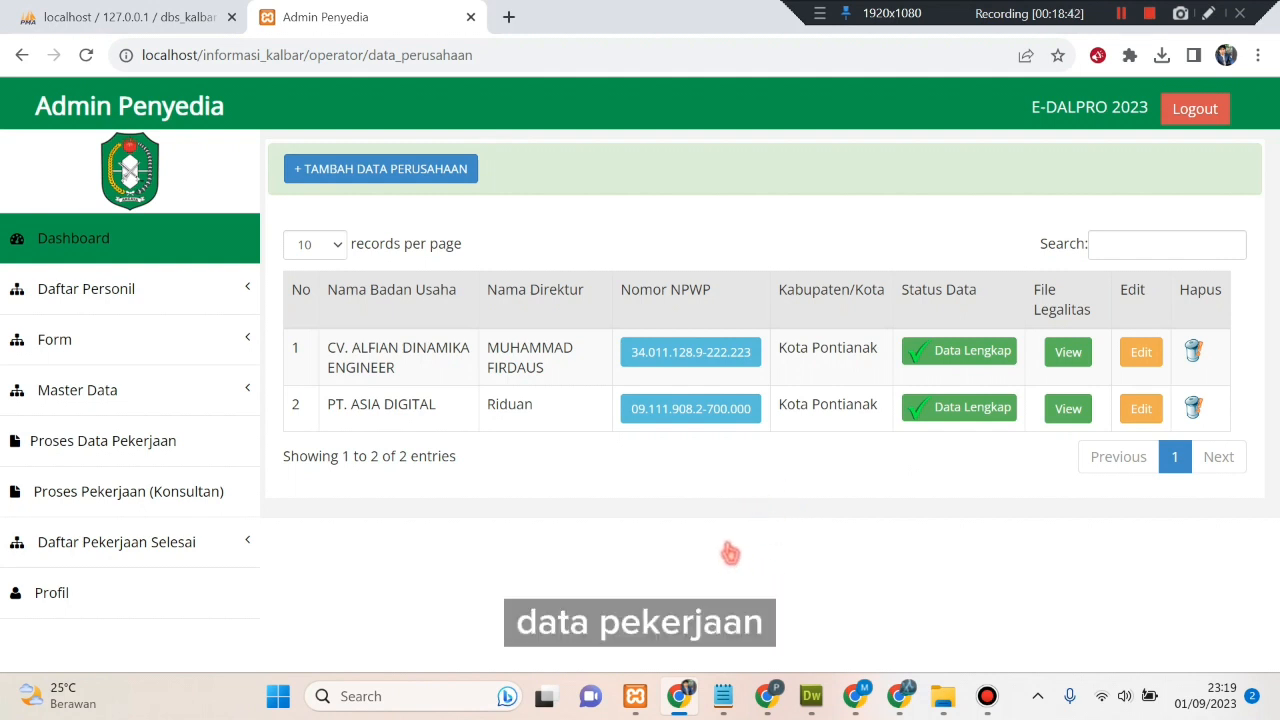
# - Open CV. ALFIAN DINAMIKA ENGINEER's submission form and check the Kode KBLI choices
pyautogui.click(738, 357)
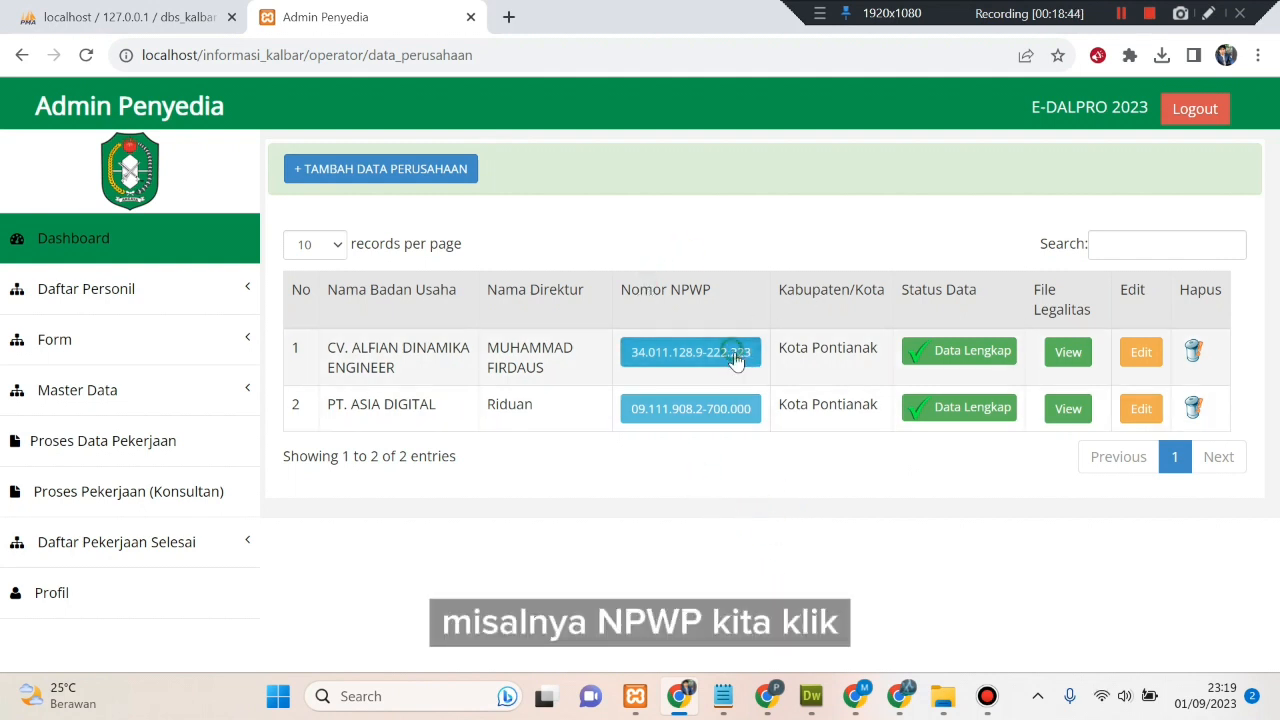
pyautogui.click(686, 316)
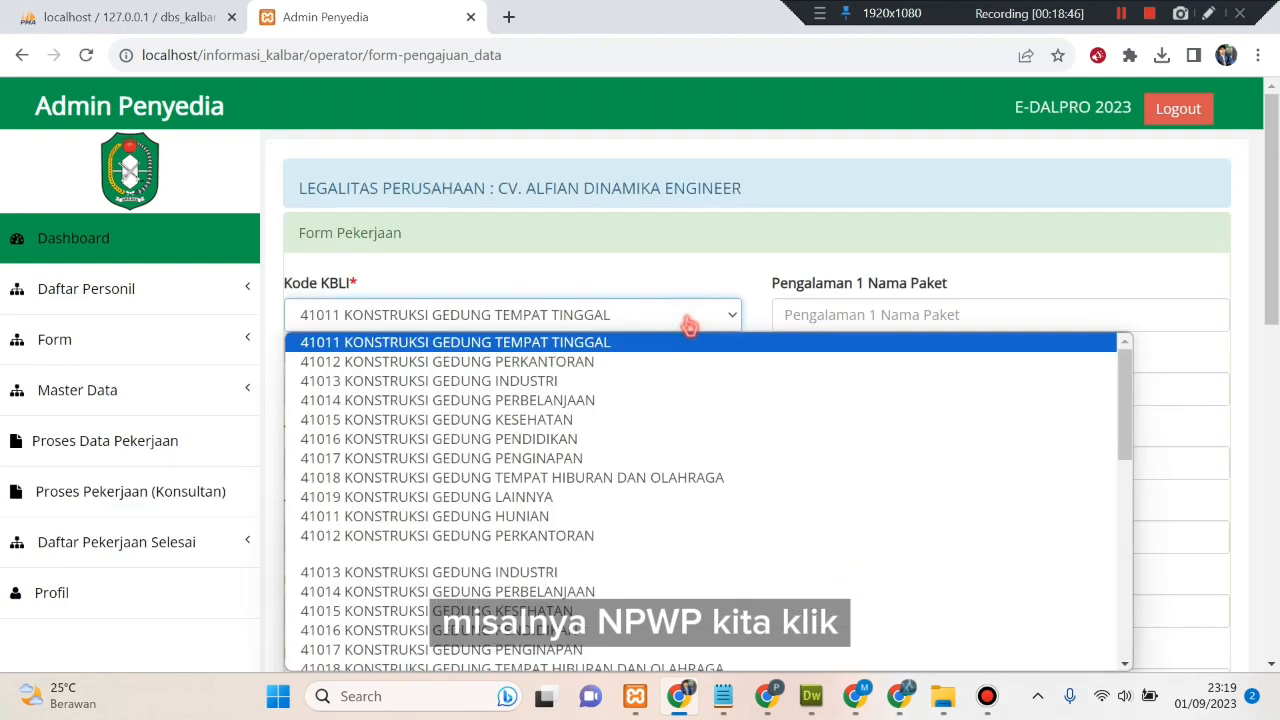
pyautogui.click(689, 320)
pyautogui.scroll(-3, 666, 423)
pyautogui.scroll(3, 668, 426)
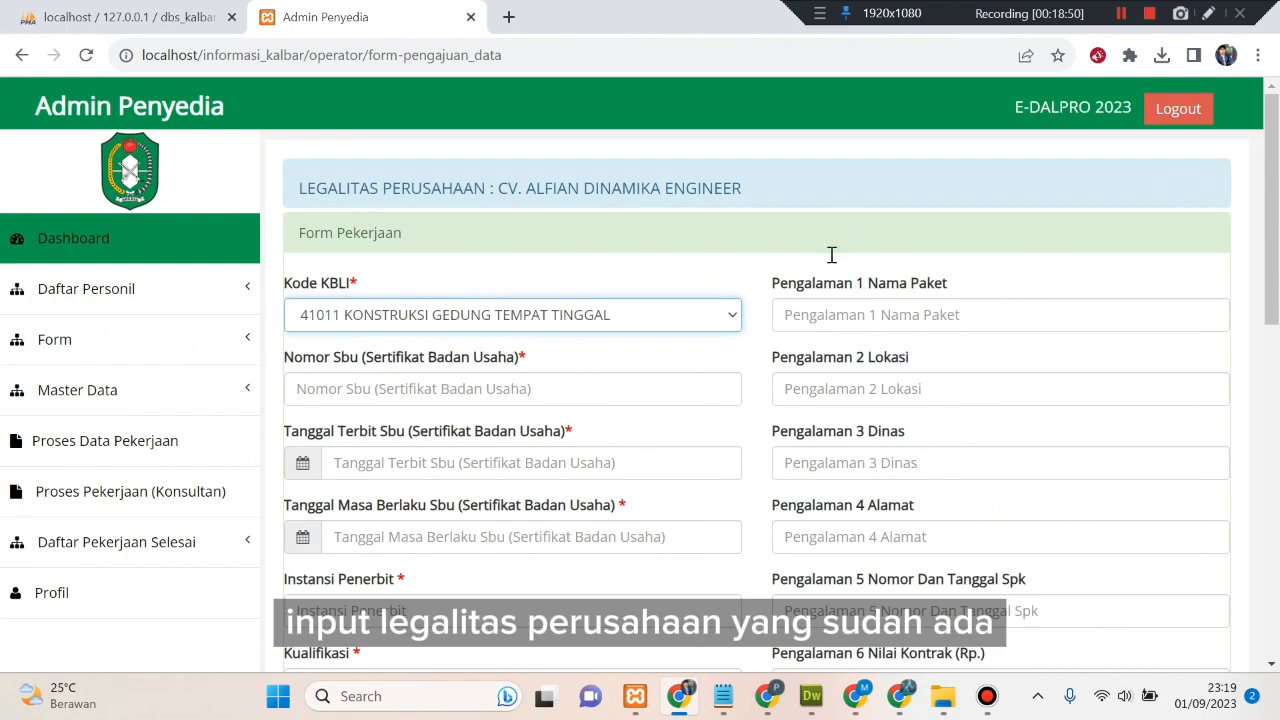
# - Review the LEGALITAS PERUSAHAAN details, then go to the Forms Pengajuan page under Form
pyautogui.click(697, 196)
pyautogui.scroll(-8, 835, 320)
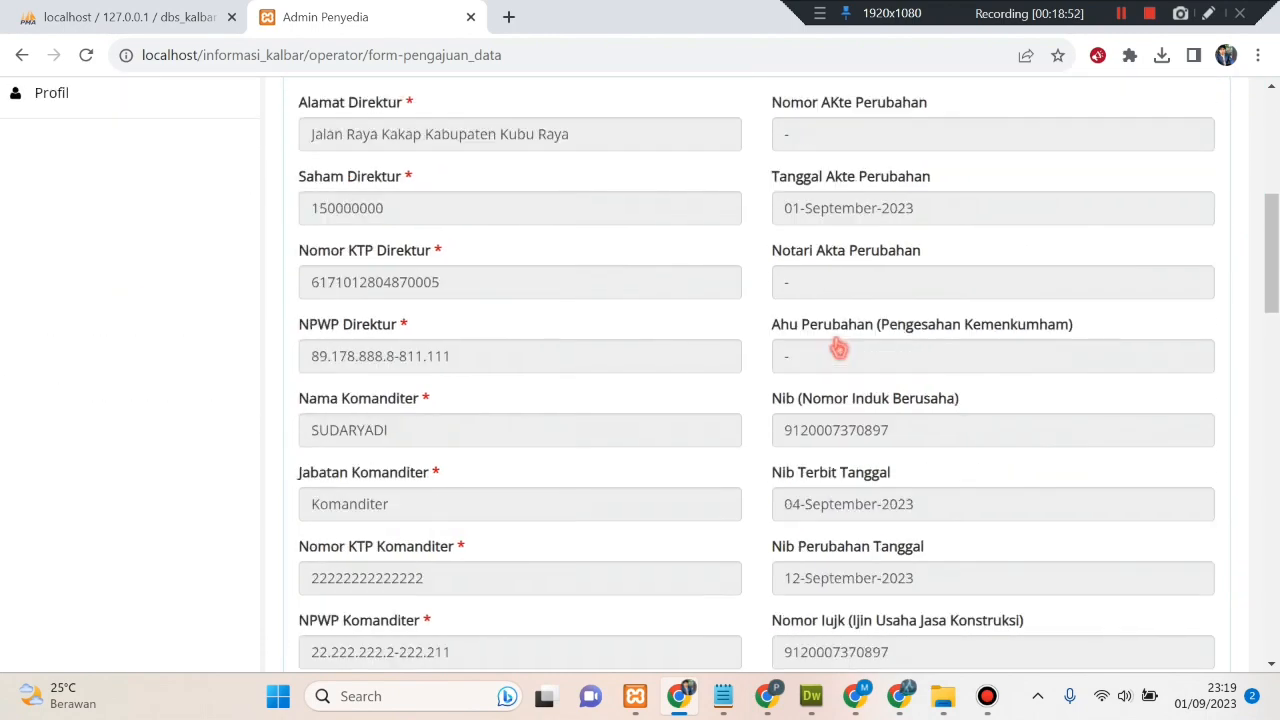
pyautogui.scroll(-5, 838, 346)
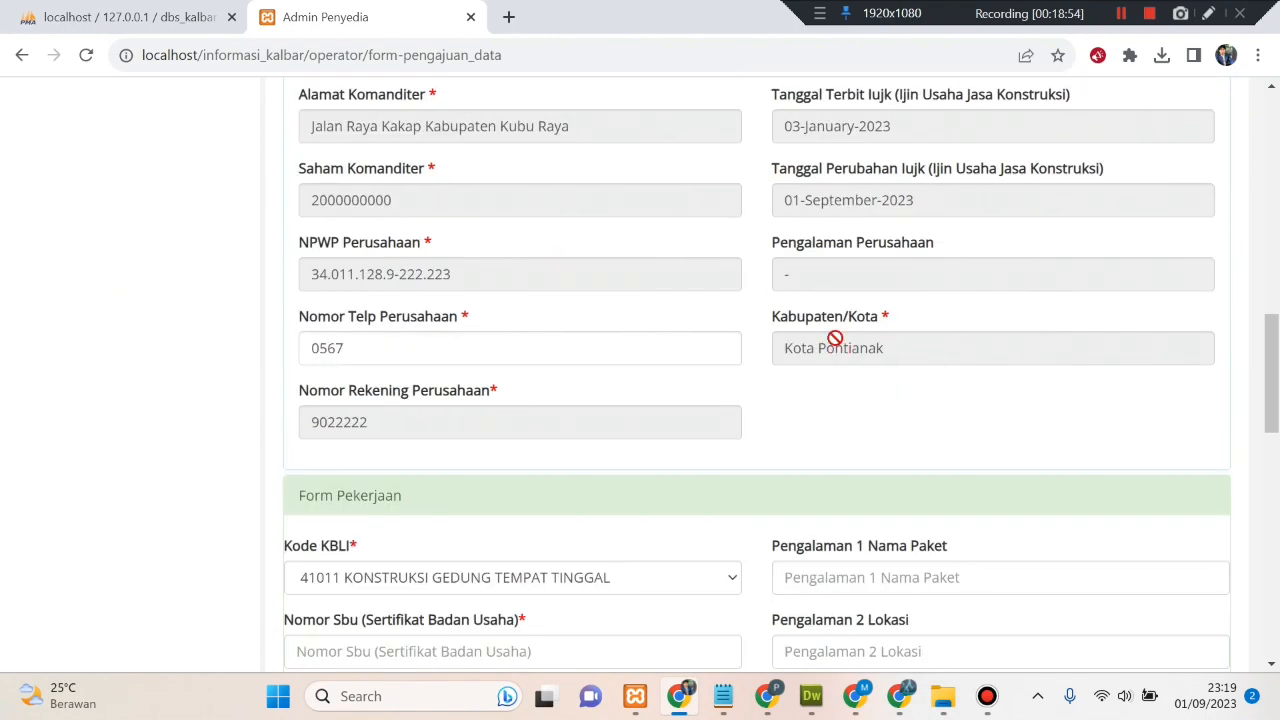
pyautogui.scroll(-5, 677, 389)
pyautogui.scroll(9, 553, 302)
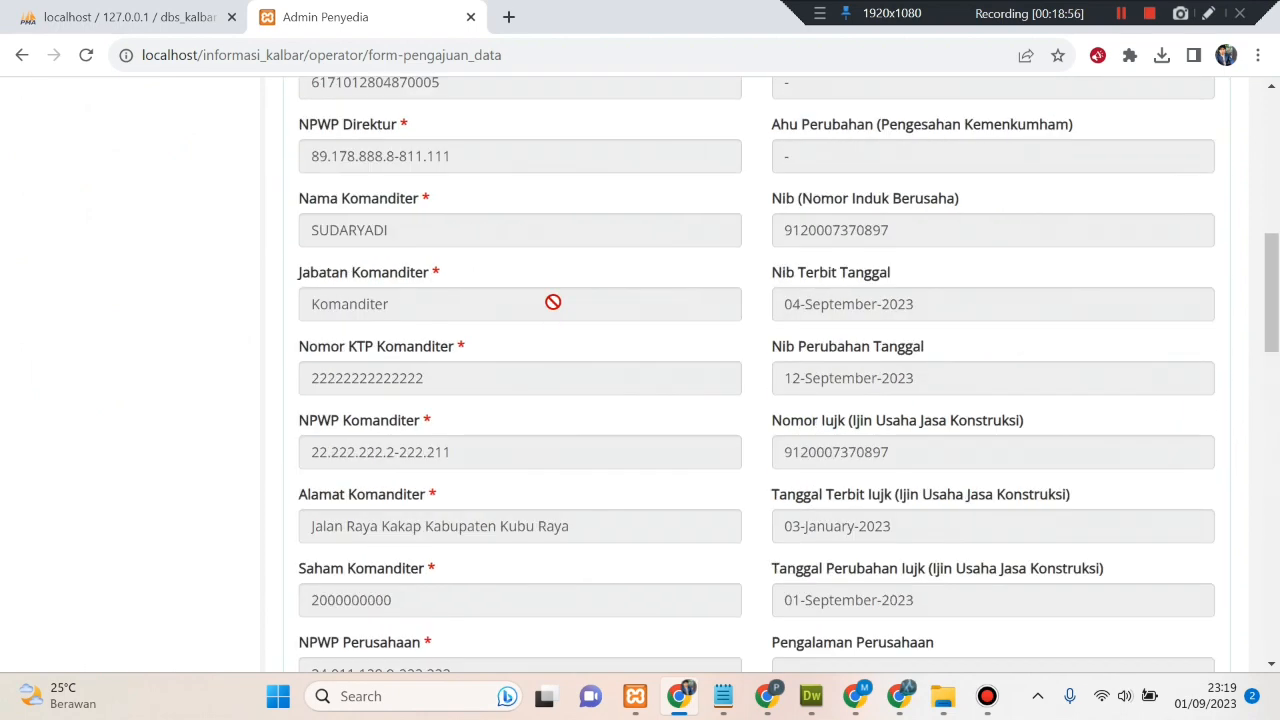
pyautogui.scroll(10, 553, 302)
pyautogui.click(538, 189)
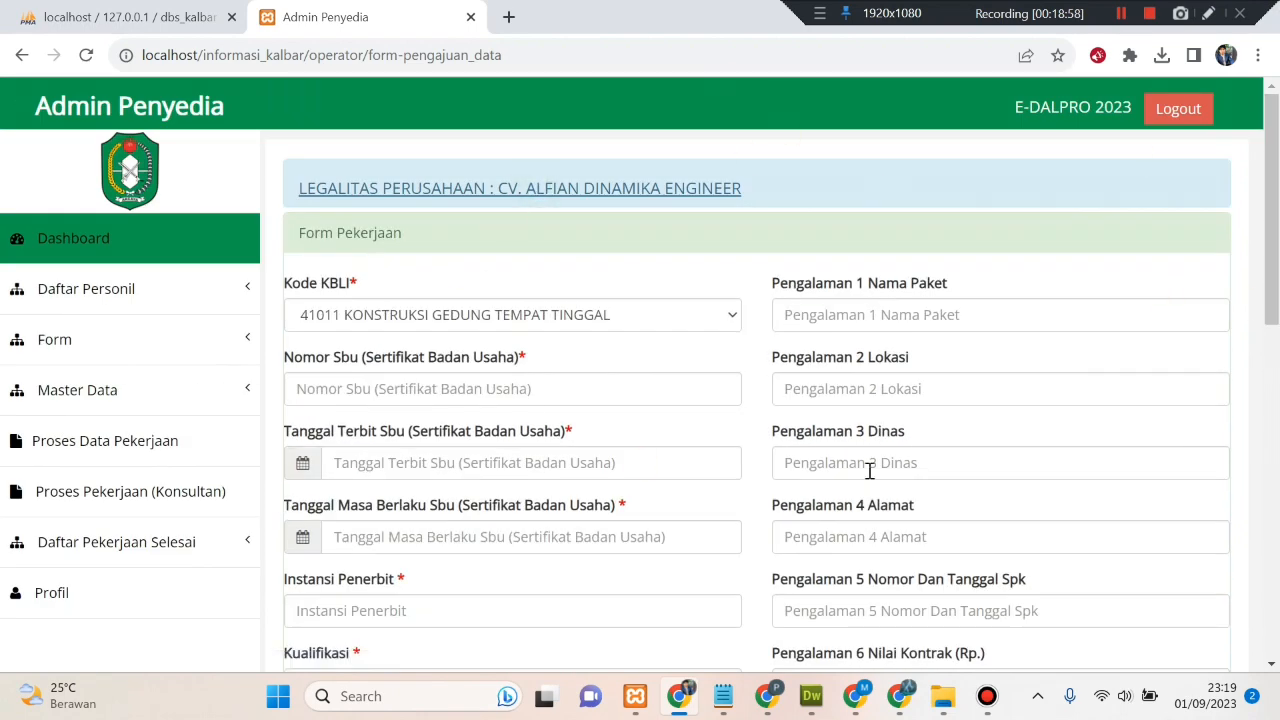
pyautogui.click(247, 360)
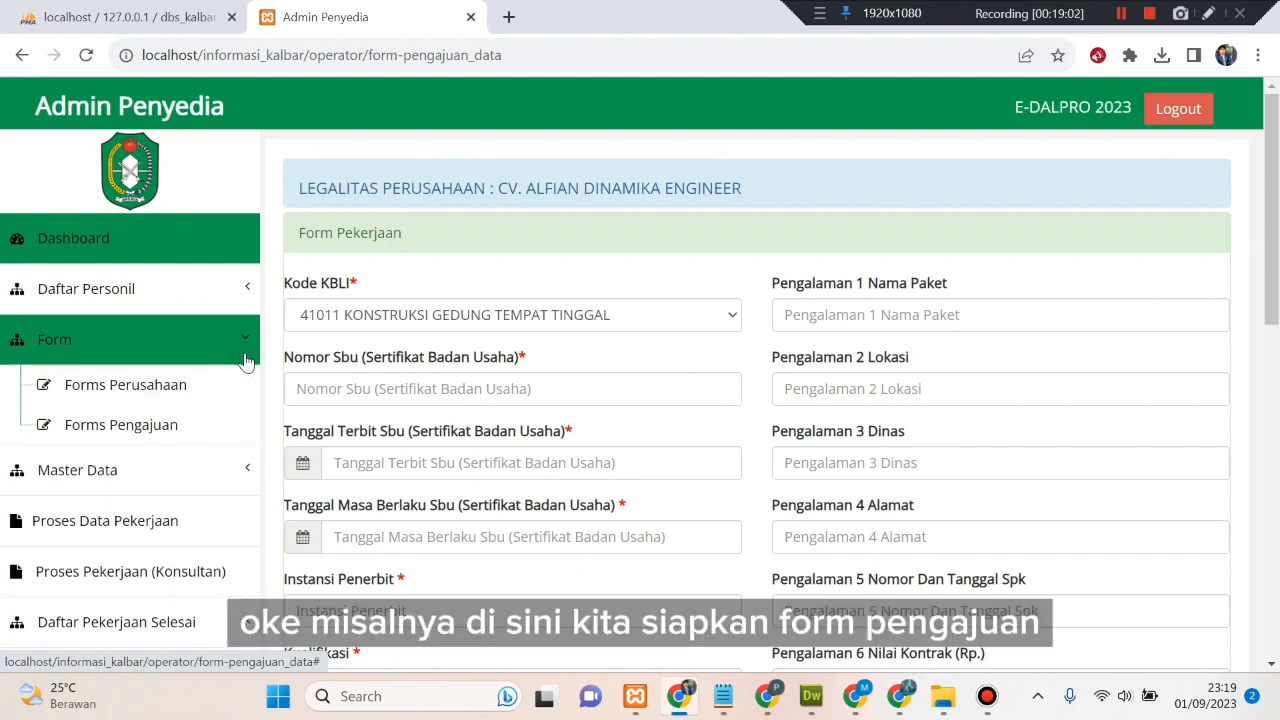
pyautogui.click(214, 436)
# - Paste the company's NPWP number from the notes into the NPWP field and submit to load its Form Pekerjaan
pyautogui.click(340, 205)
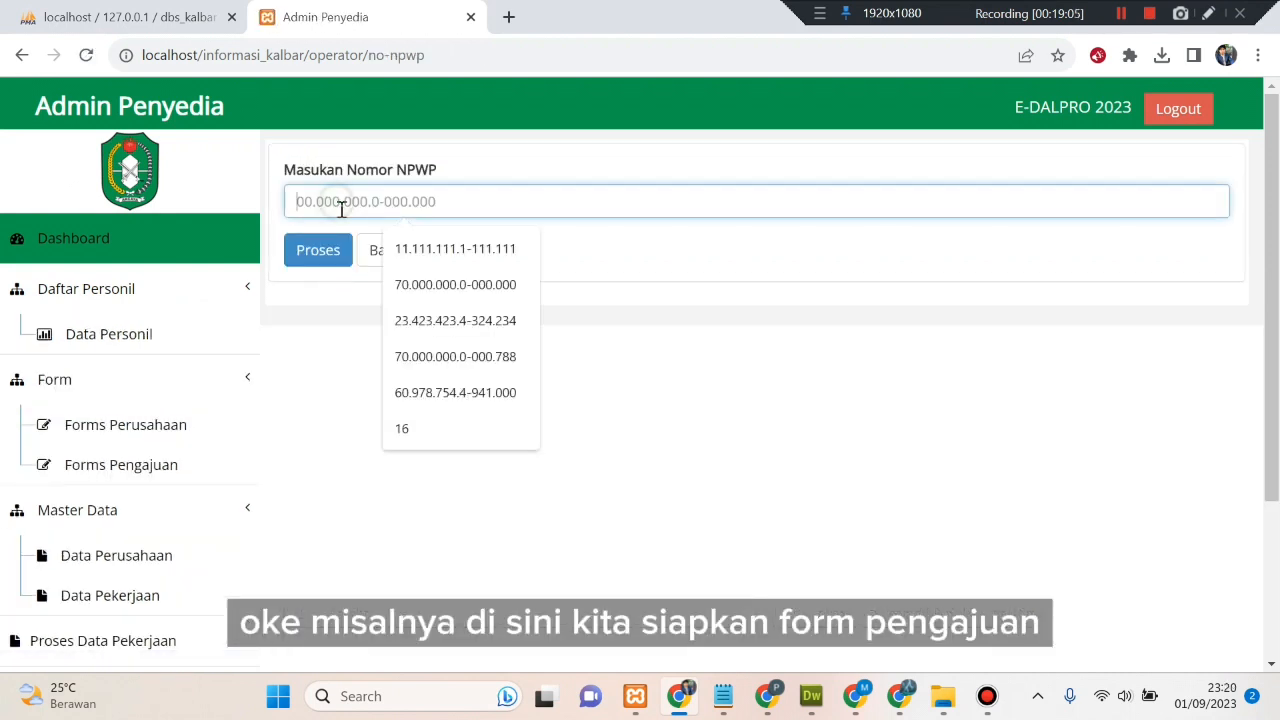
pyautogui.click(291, 391)
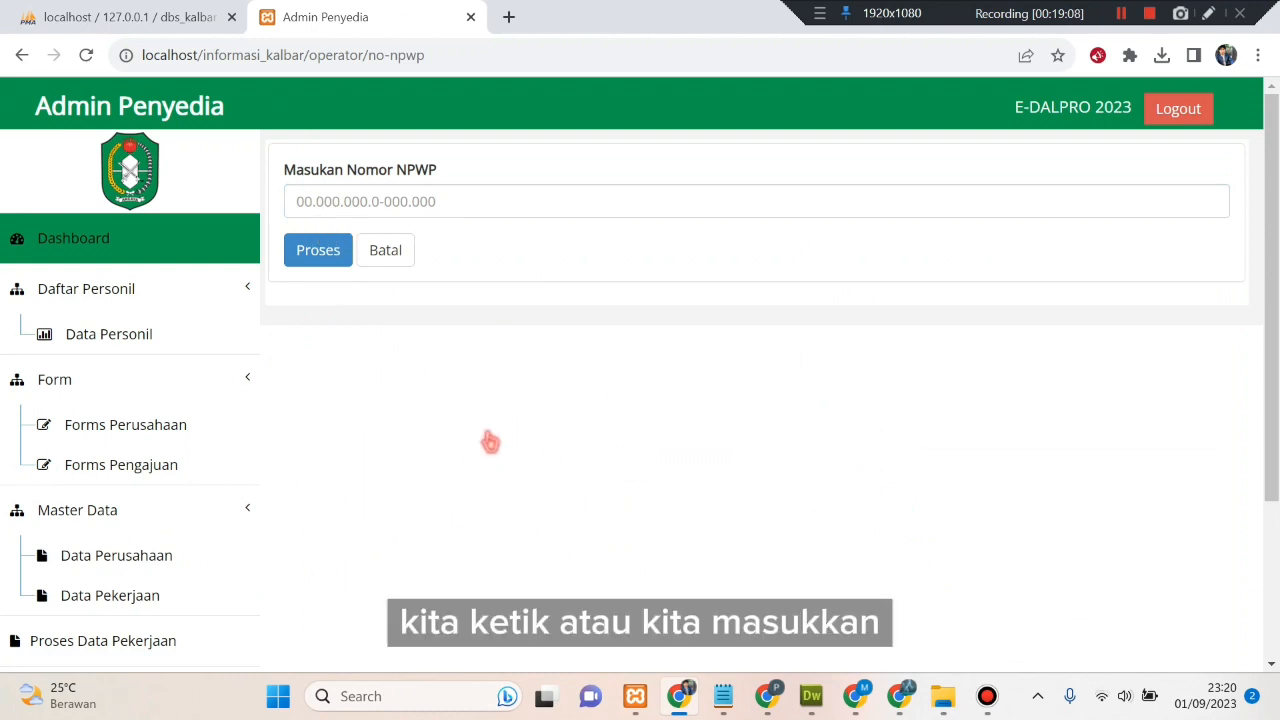
pyautogui.click(729, 699)
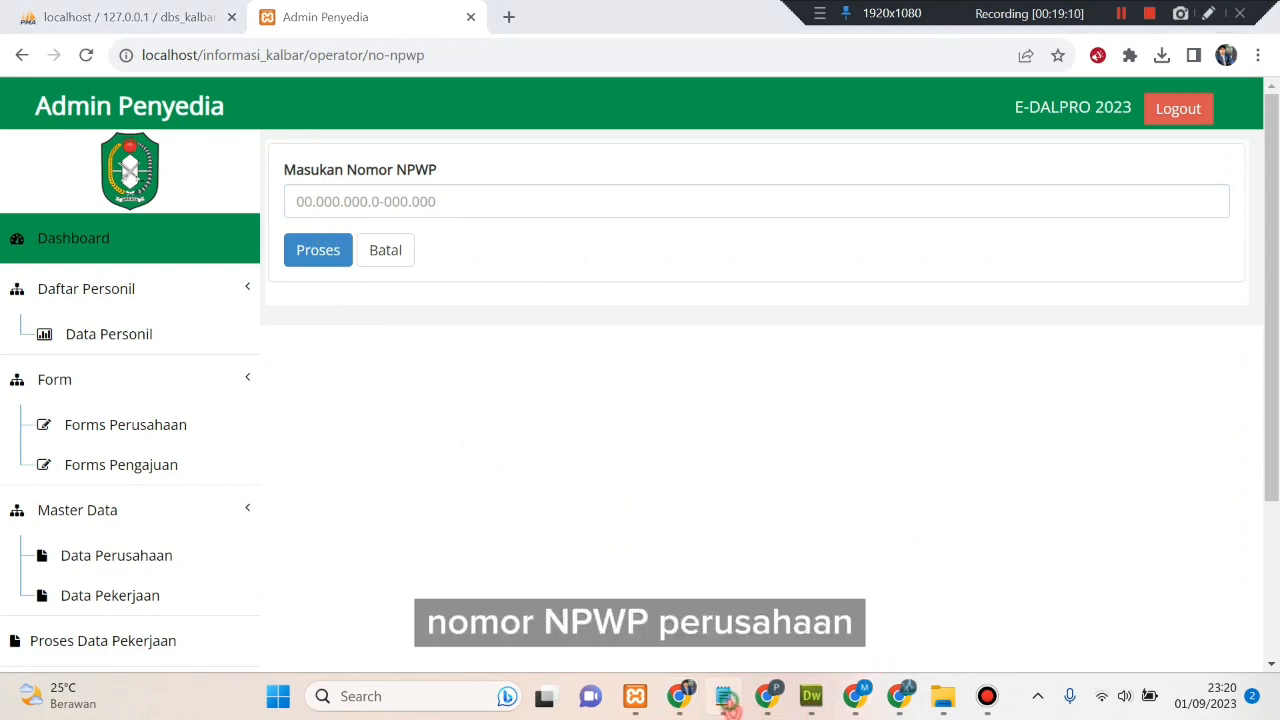
pyautogui.moveTo(1031, 214); pyautogui.dragTo(866, 211)
pyautogui.hotkey('ctrl', 'c')
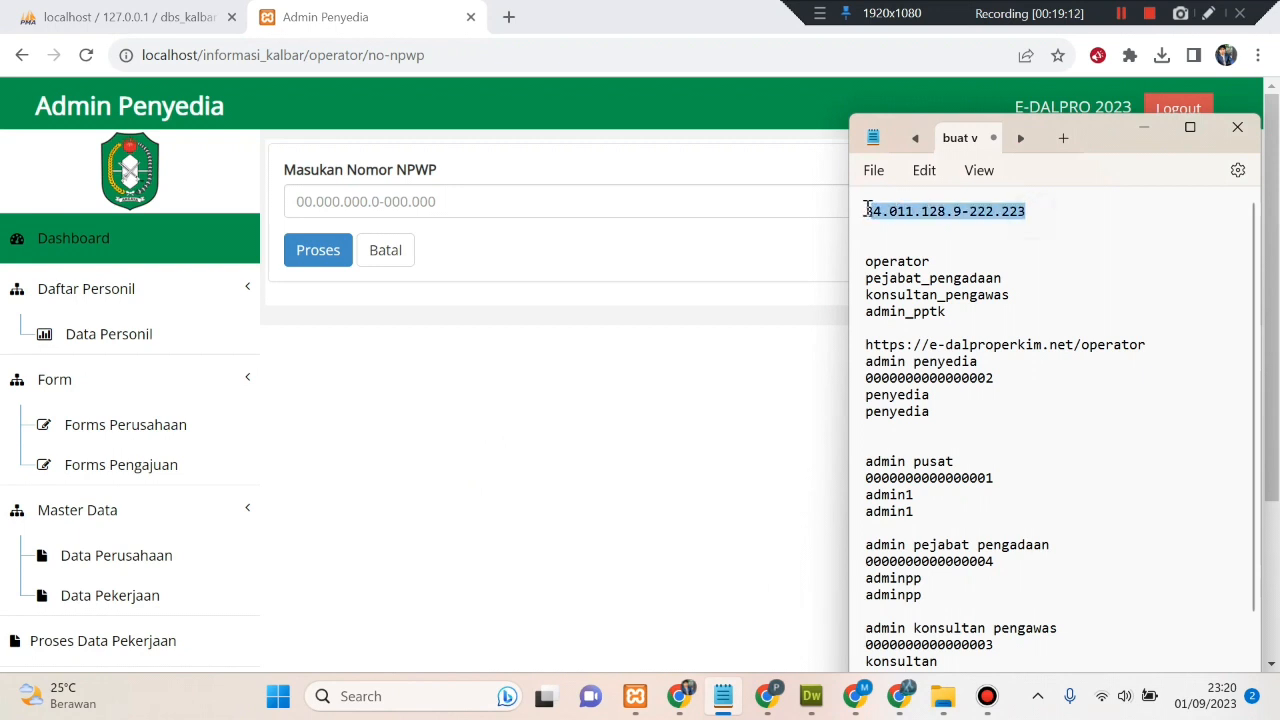
pyautogui.click(528, 203)
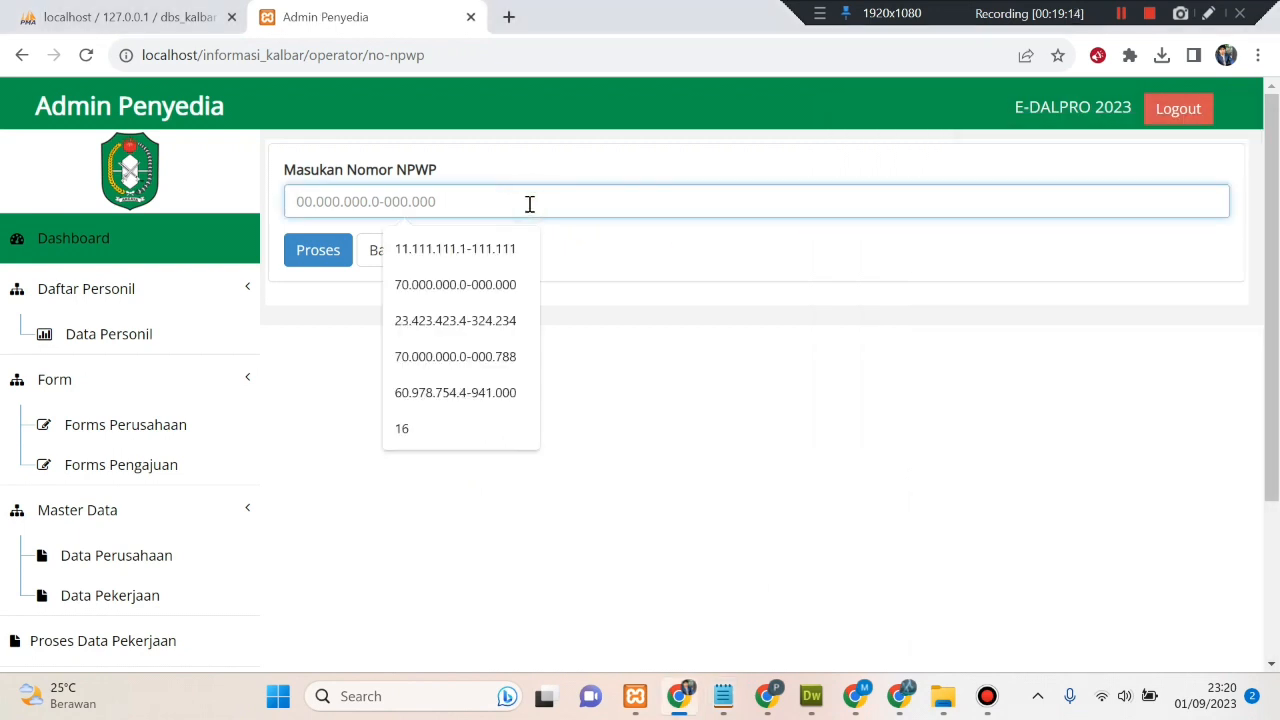
pyautogui.hotkey('ctrl', 'v')
pyautogui.click(319, 255)
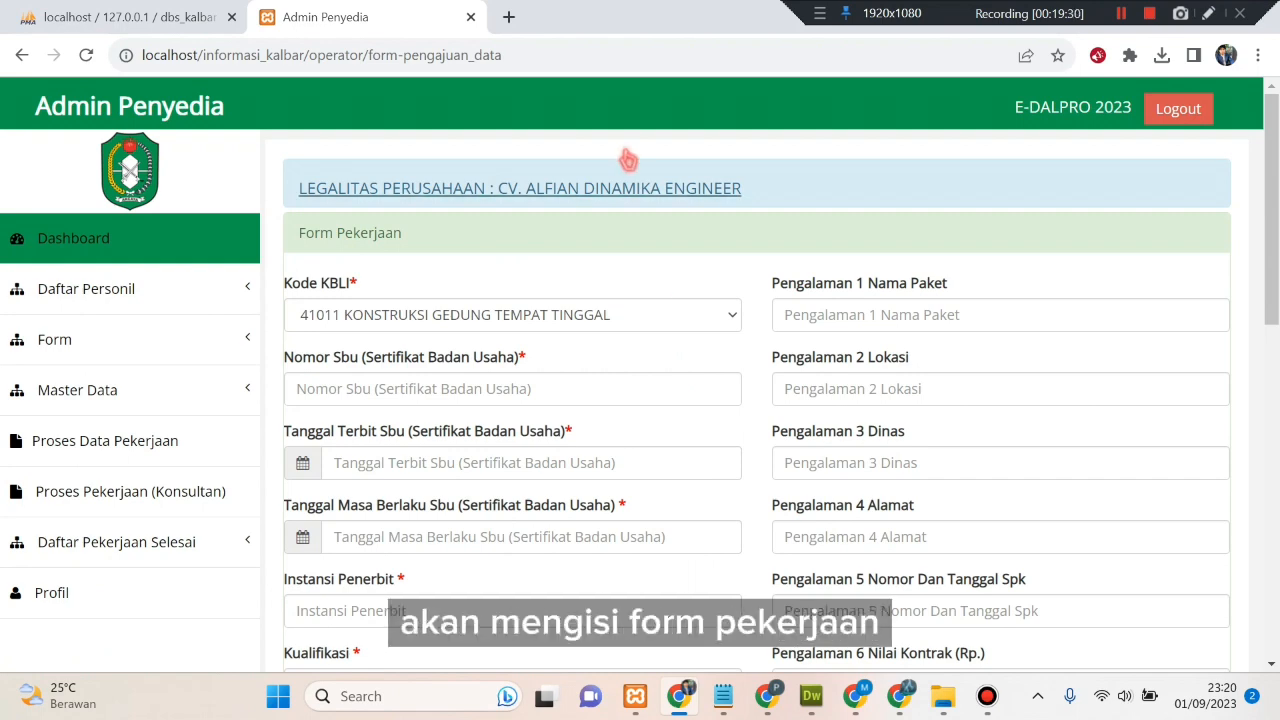
# - Change Kode KBLI to 41019 KONSTRUKSI GEDUNG LAINNYA
pyautogui.click(640, 188)
pyautogui.click(640, 188)
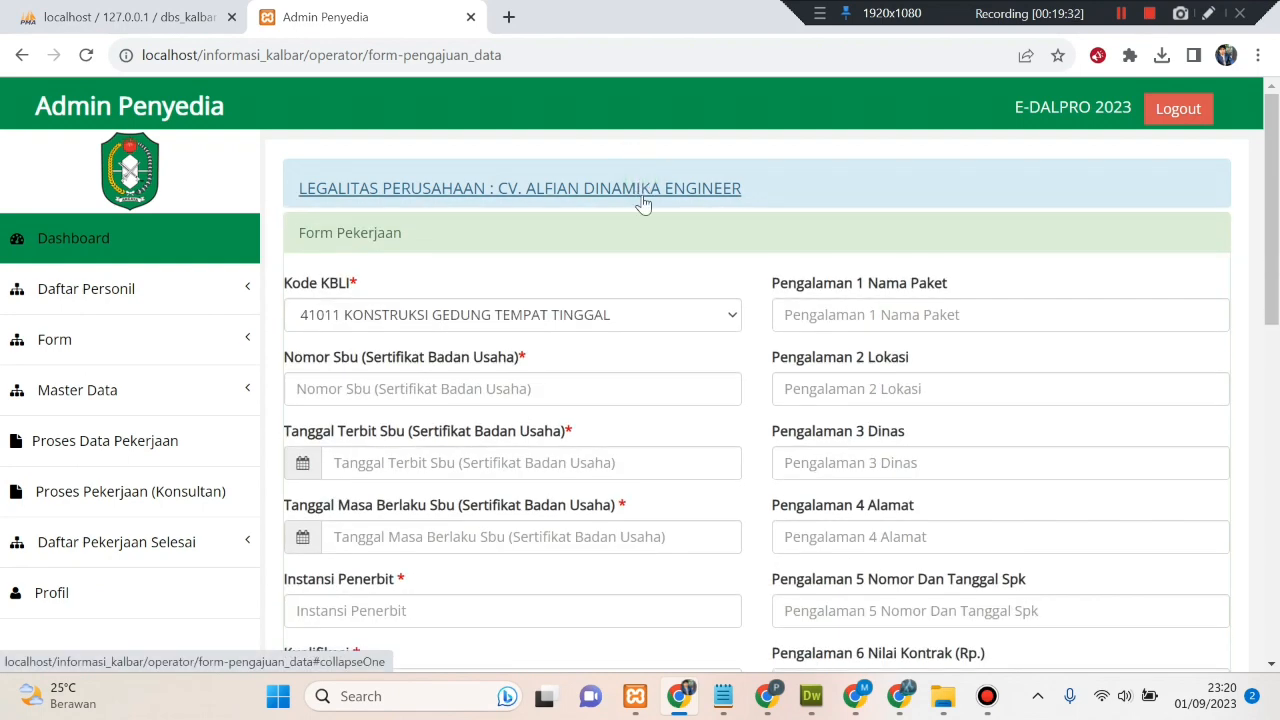
pyautogui.click(666, 318)
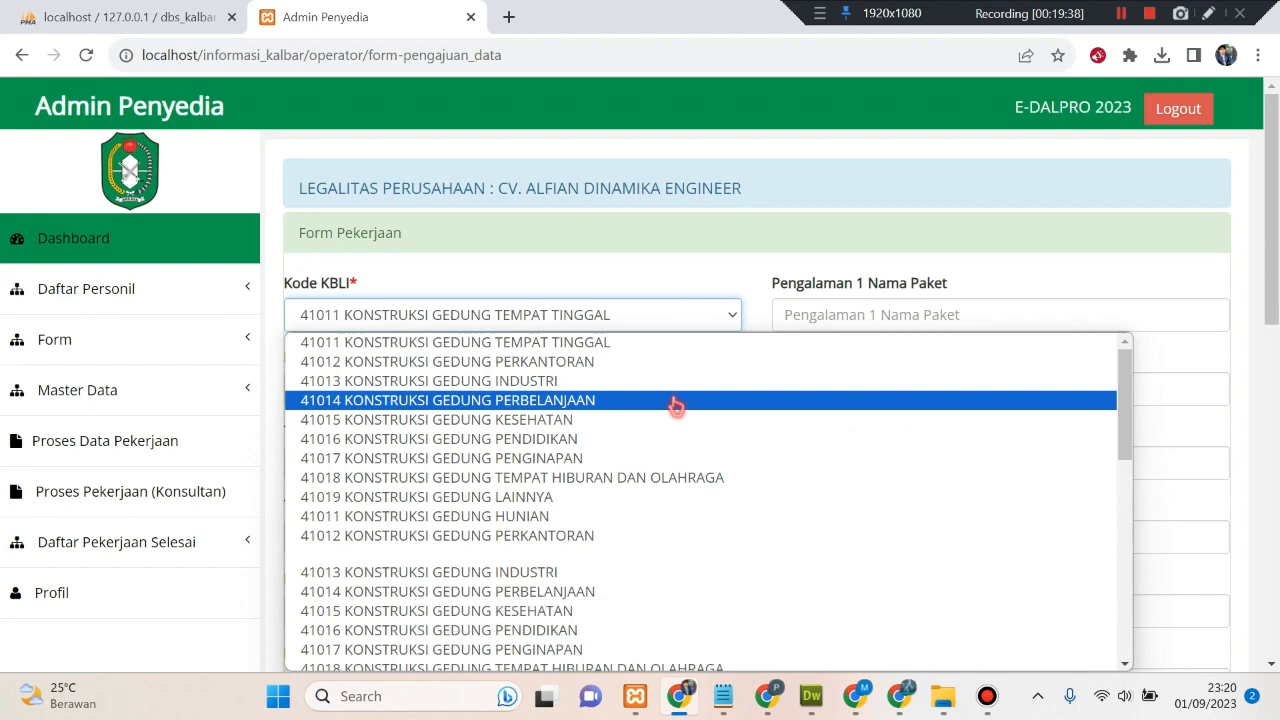
pyautogui.scroll(-10, 676, 405)
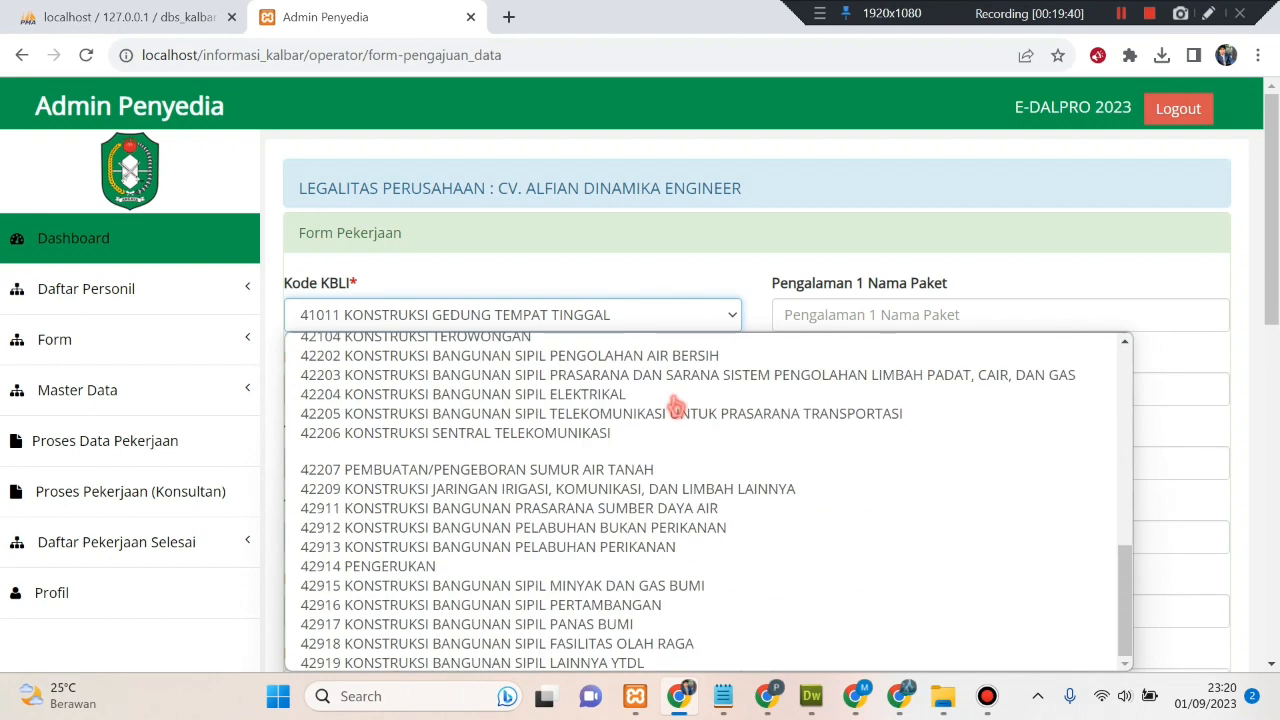
pyautogui.scroll(3, 643, 531)
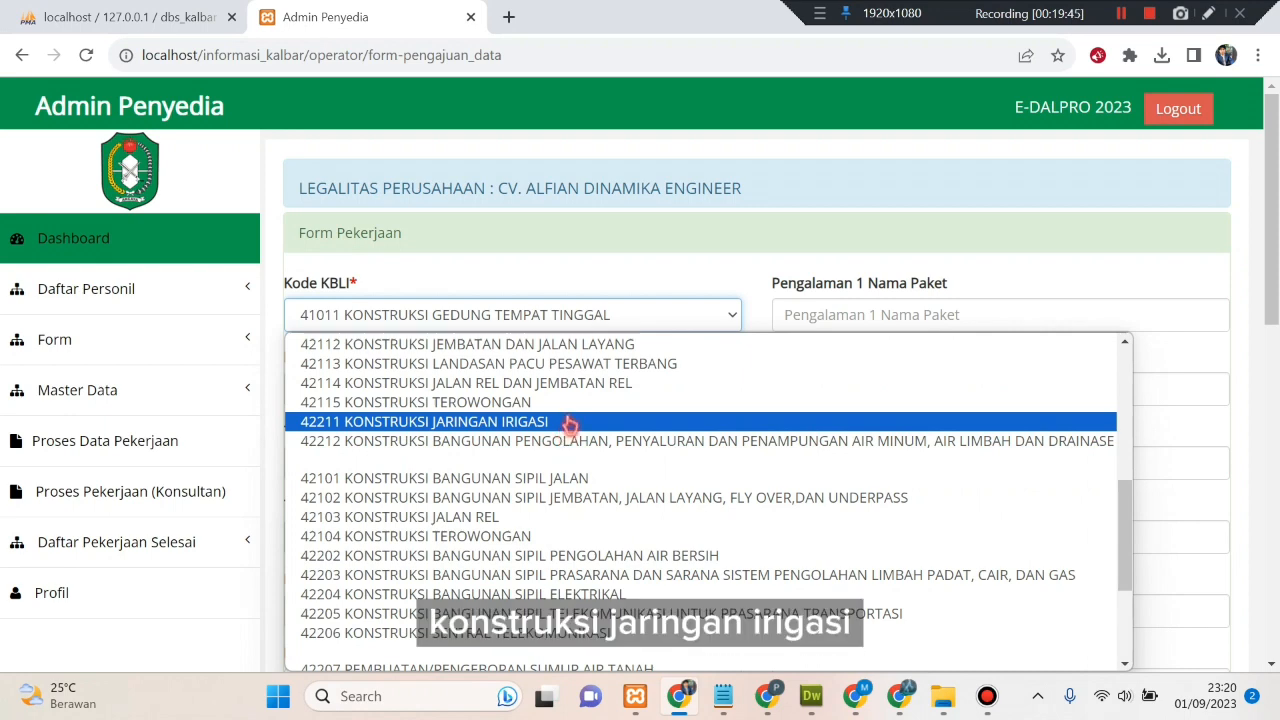
pyautogui.scroll(5, 568, 423)
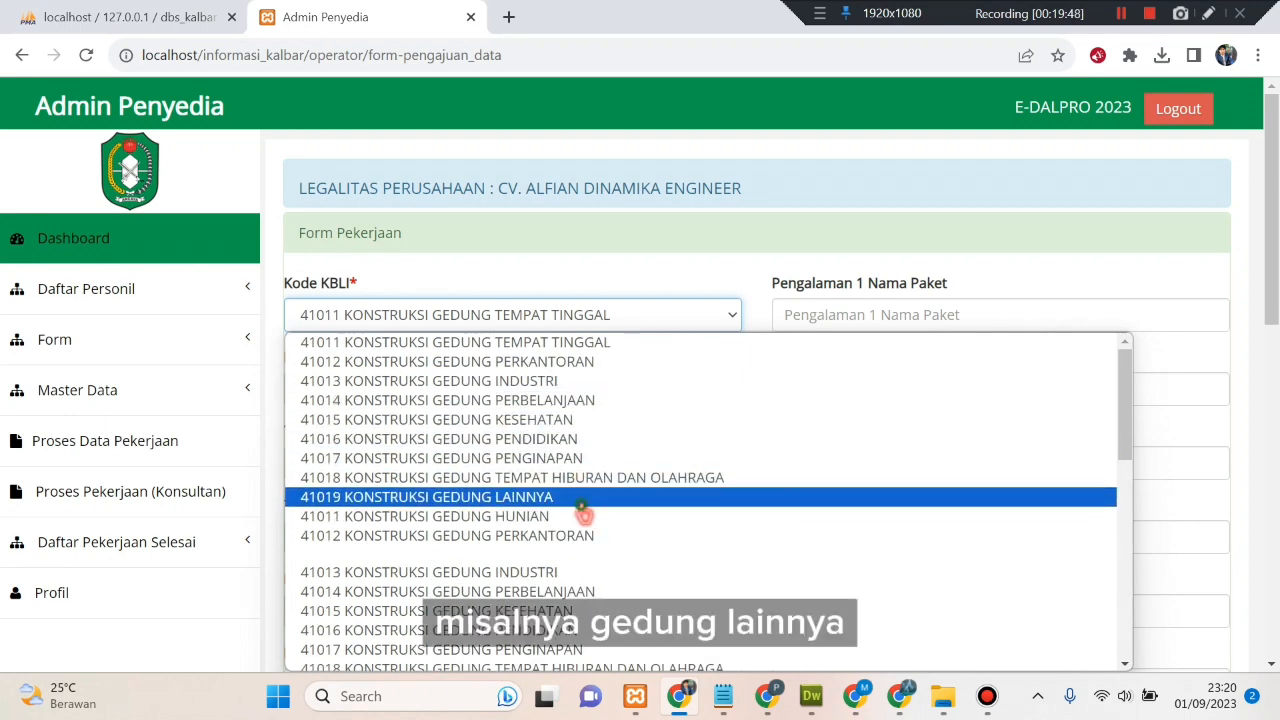
pyautogui.click(580, 497)
# - Fill the saved SBU number, issue date 04 September 2023 and validity 30 September 2023
pyautogui.click(517, 394)
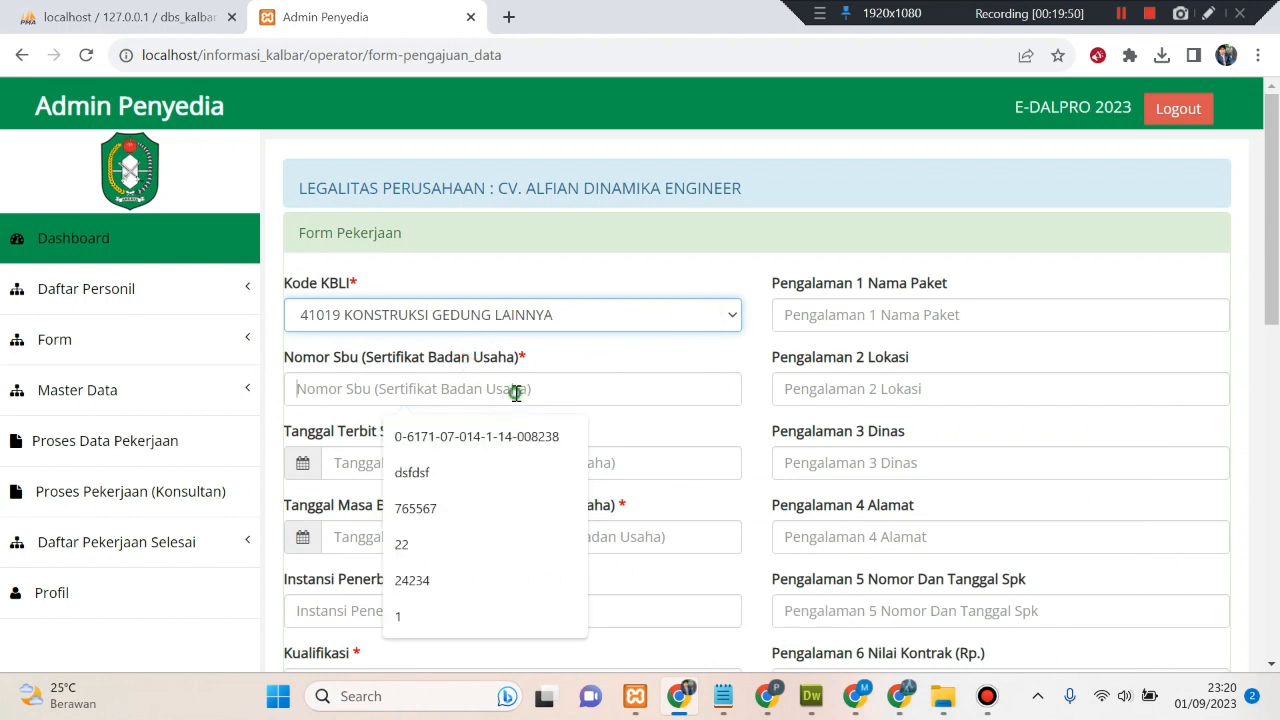
pyautogui.click(533, 437)
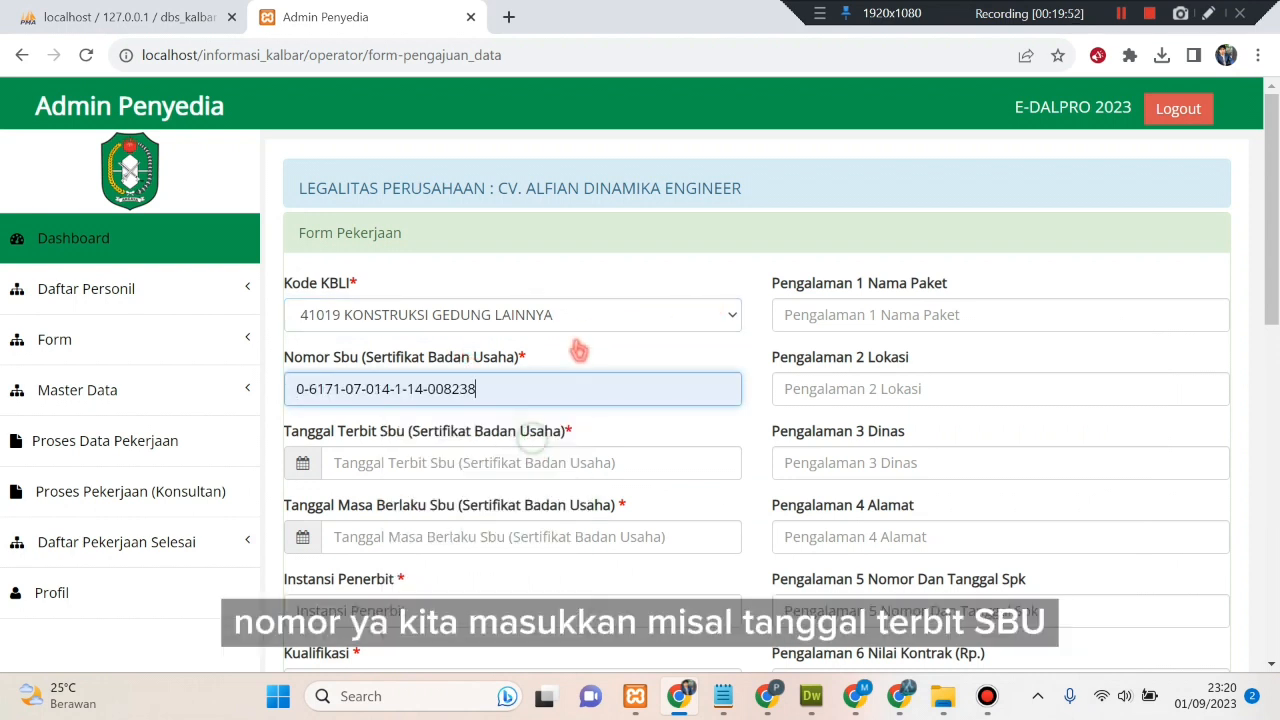
pyautogui.scroll(-1, 586, 366)
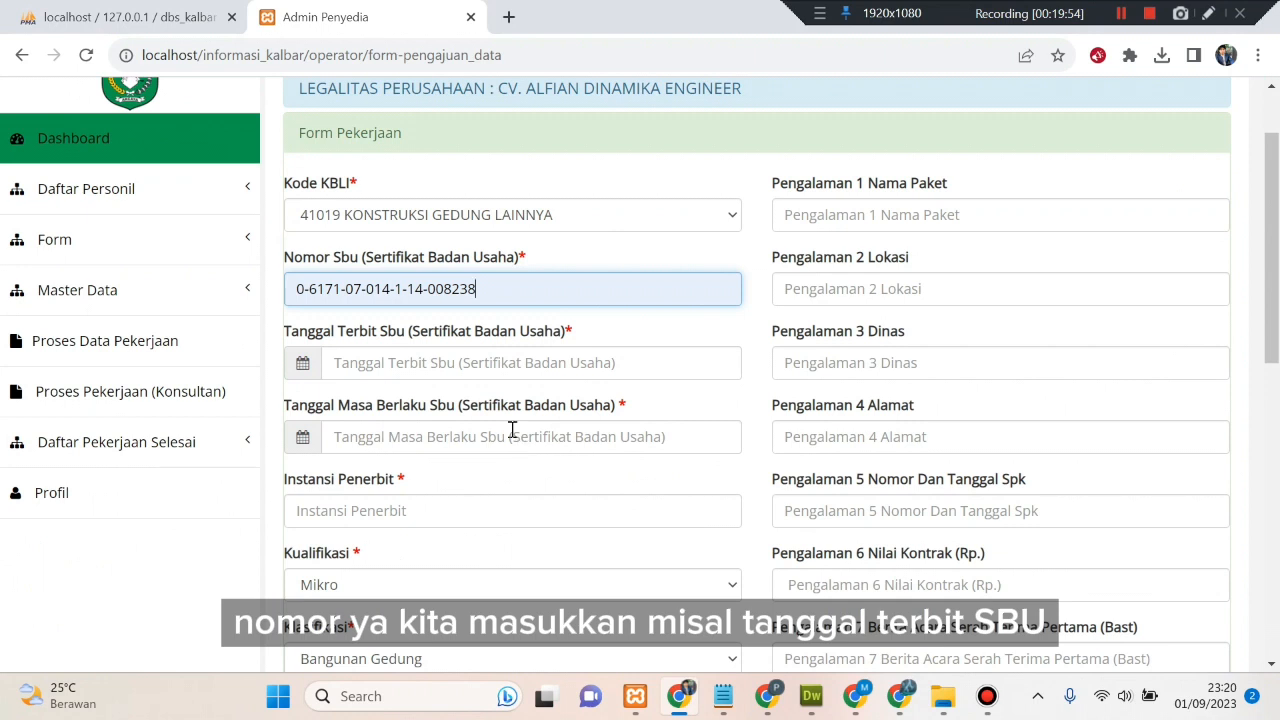
pyautogui.click(328, 366)
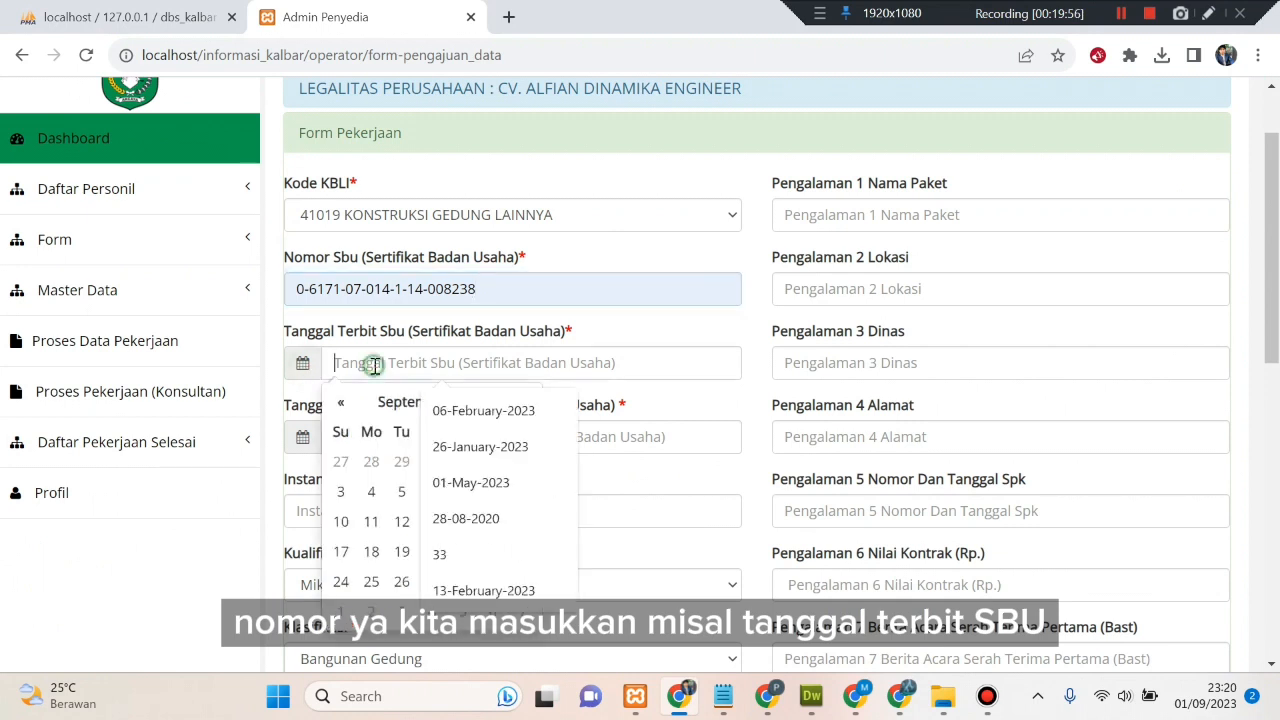
pyautogui.click(371, 494)
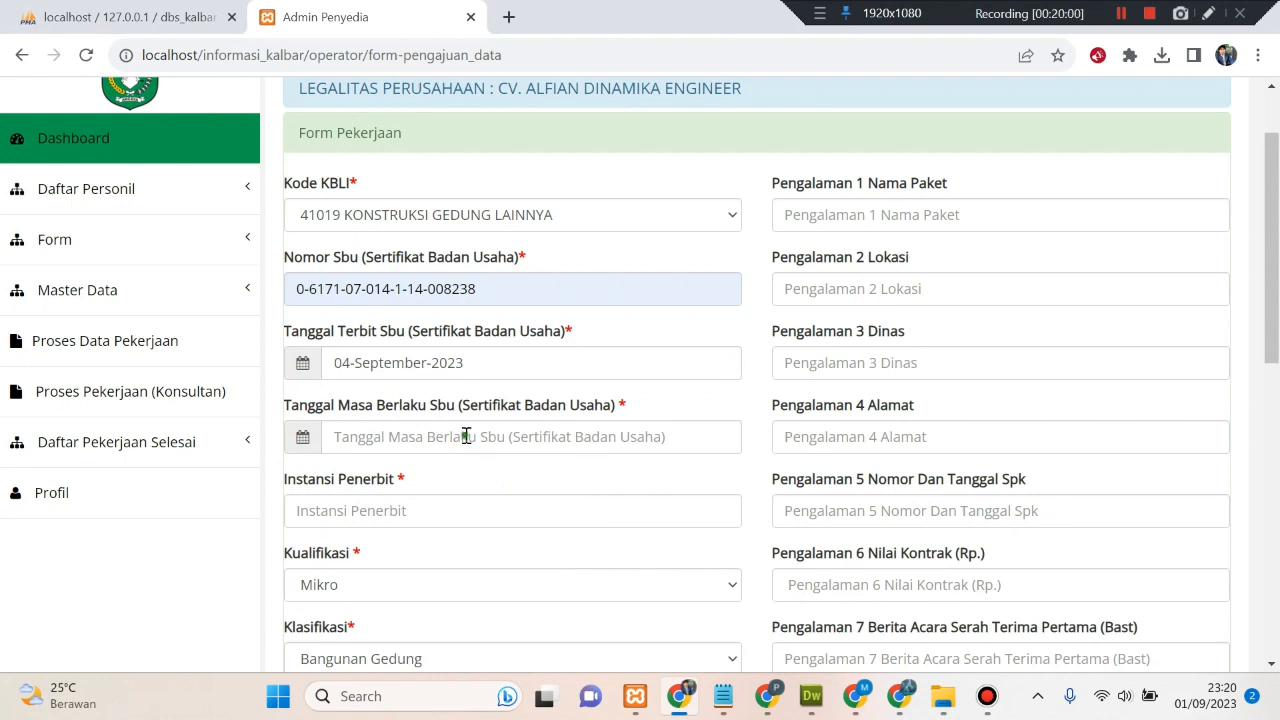
pyautogui.click(466, 437)
pyautogui.scroll(-1, 466, 437)
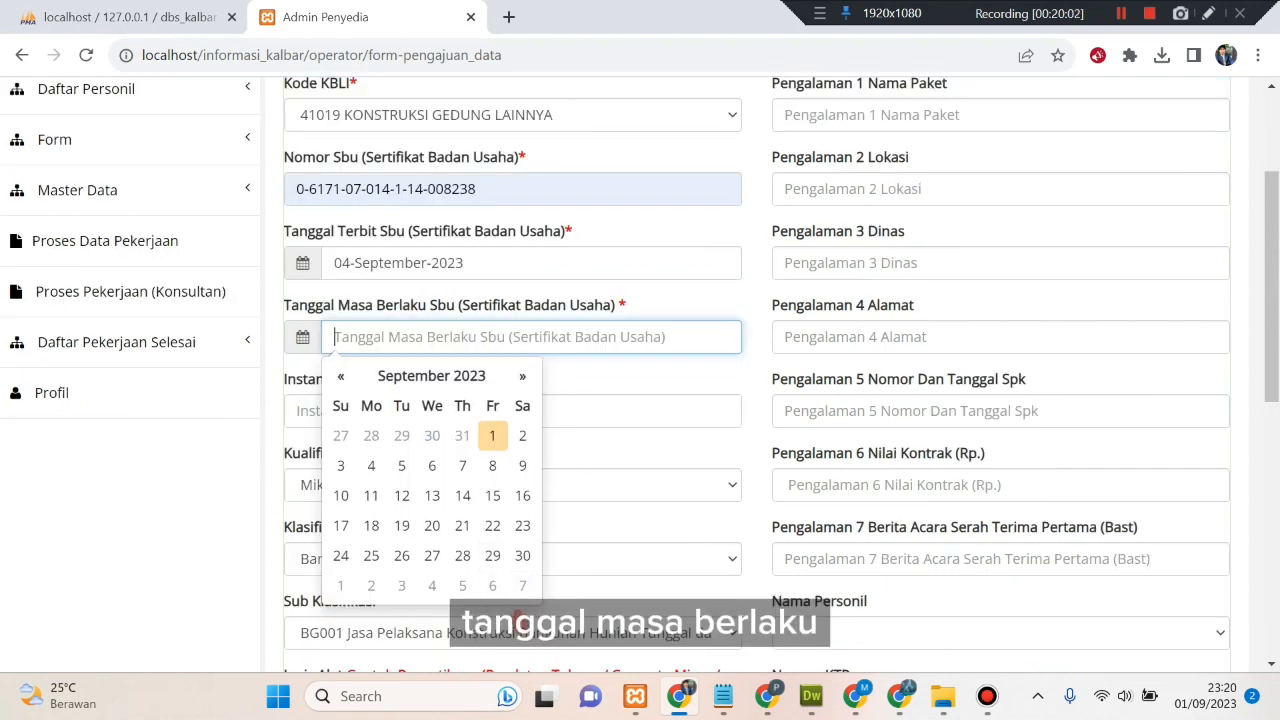
pyautogui.click(522, 556)
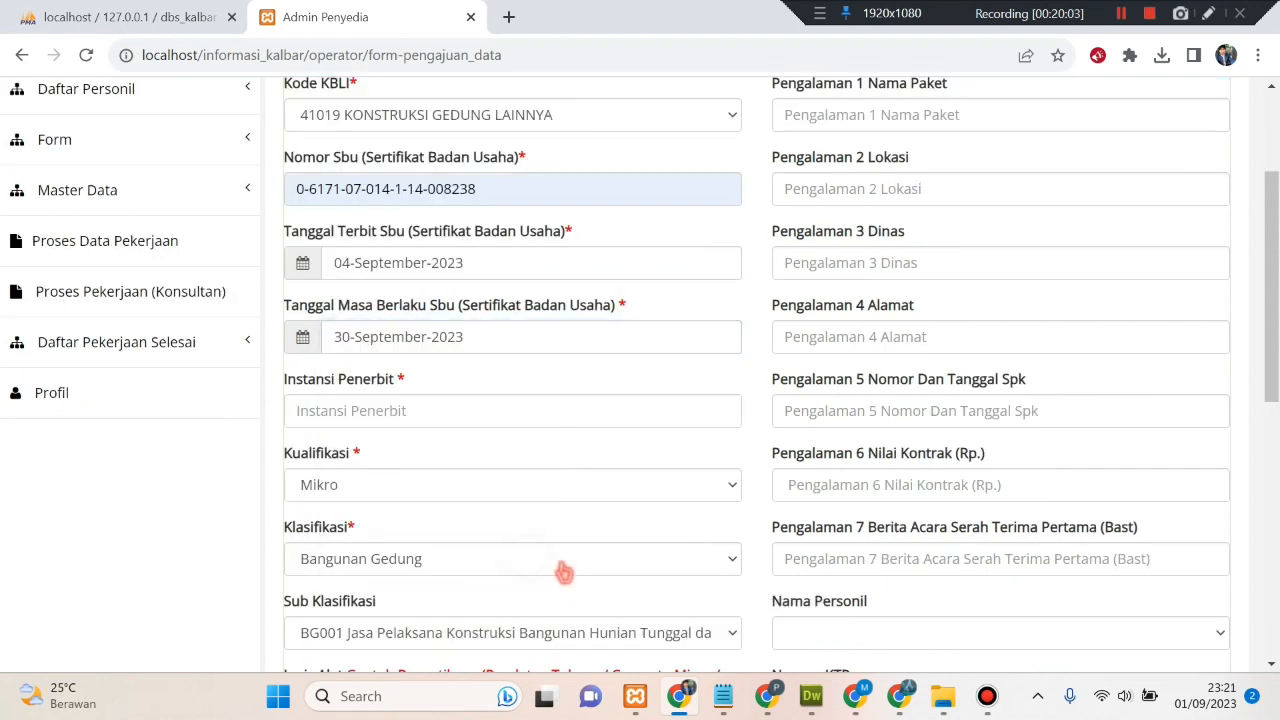
# - Set issuer LPJK Provinsi Kalimantan Barat, qualification Menengah, and keep classification Bangunan Gedung
pyautogui.click(410, 414)
pyautogui.click(428, 458)
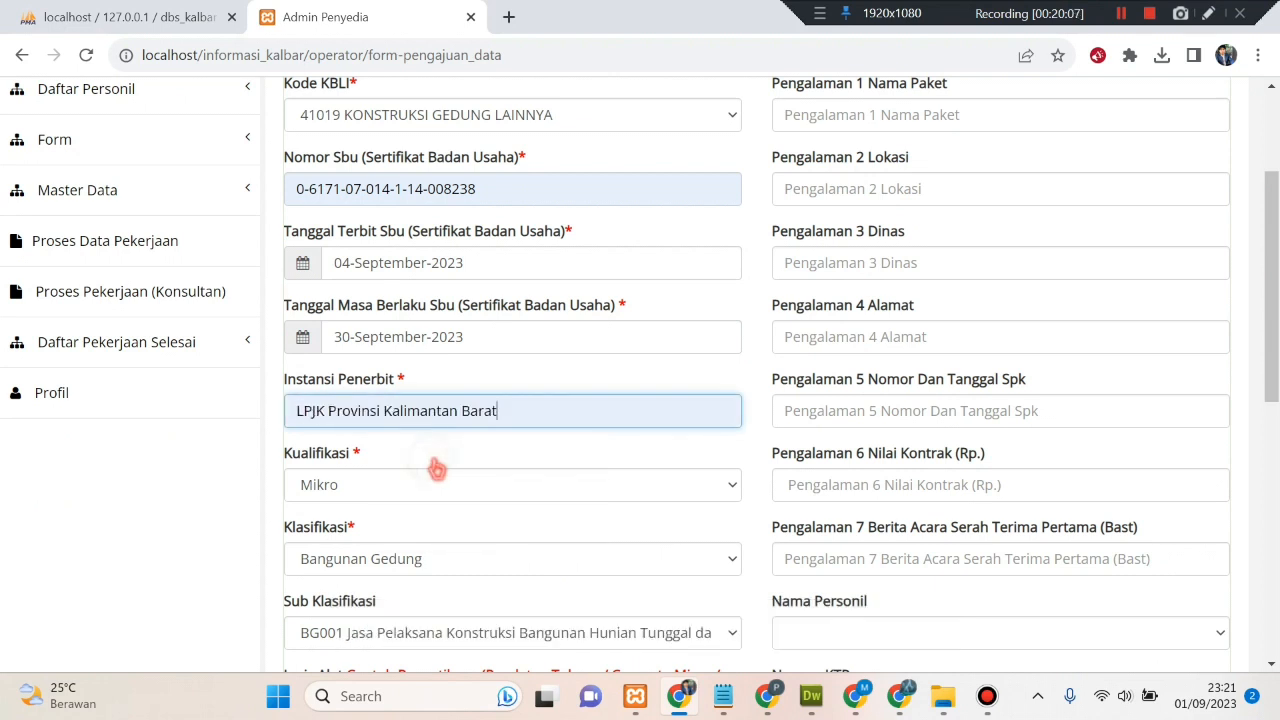
pyautogui.scroll(-1, 434, 466)
pyautogui.click(420, 395)
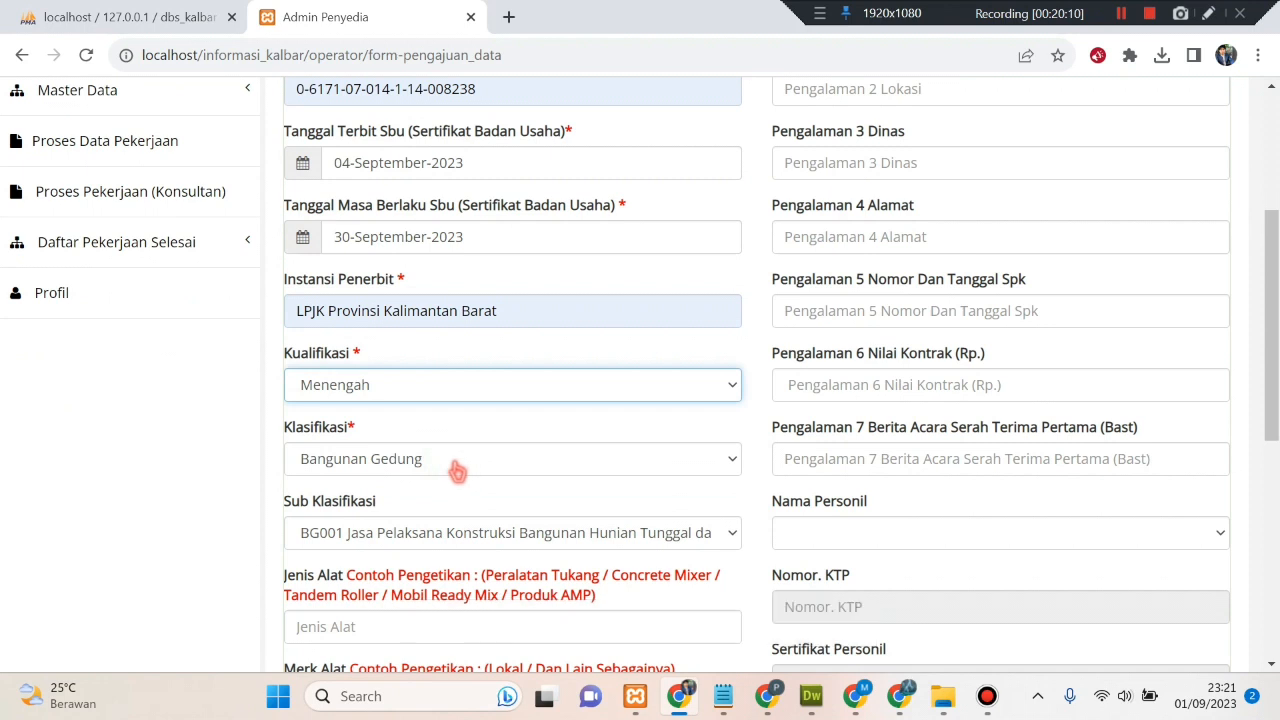
pyautogui.click(465, 467)
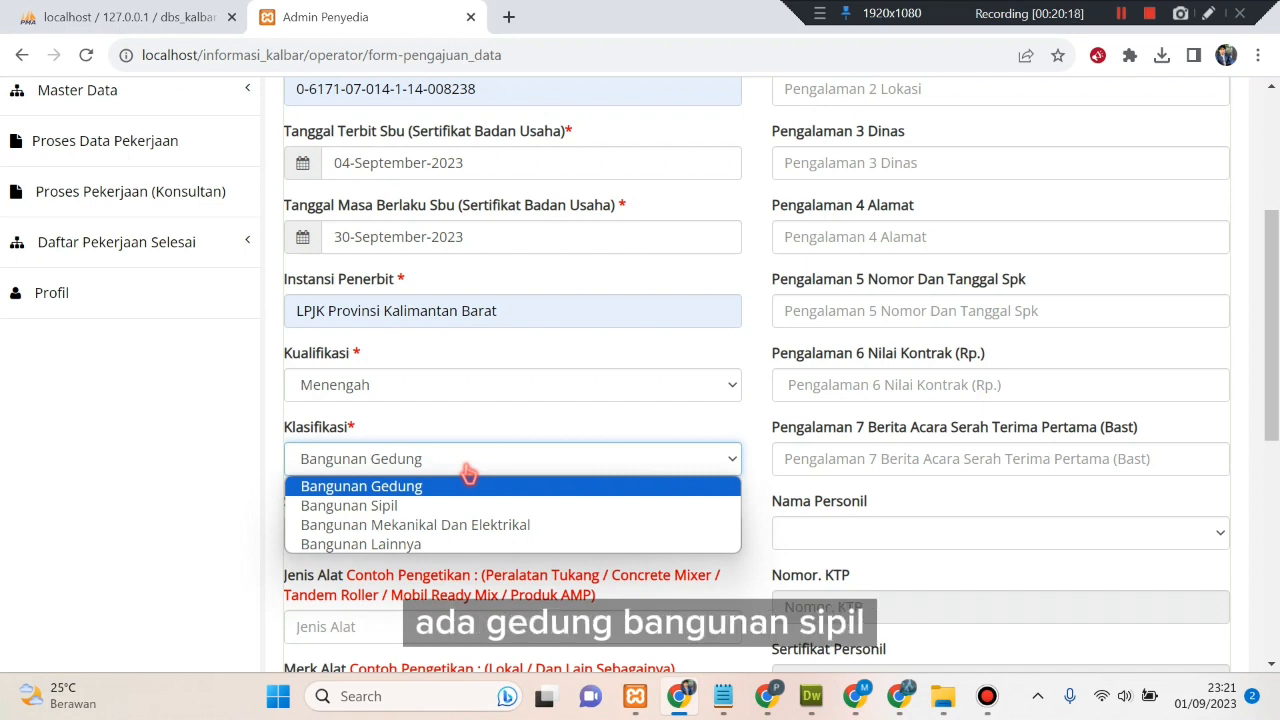
pyautogui.click(476, 490)
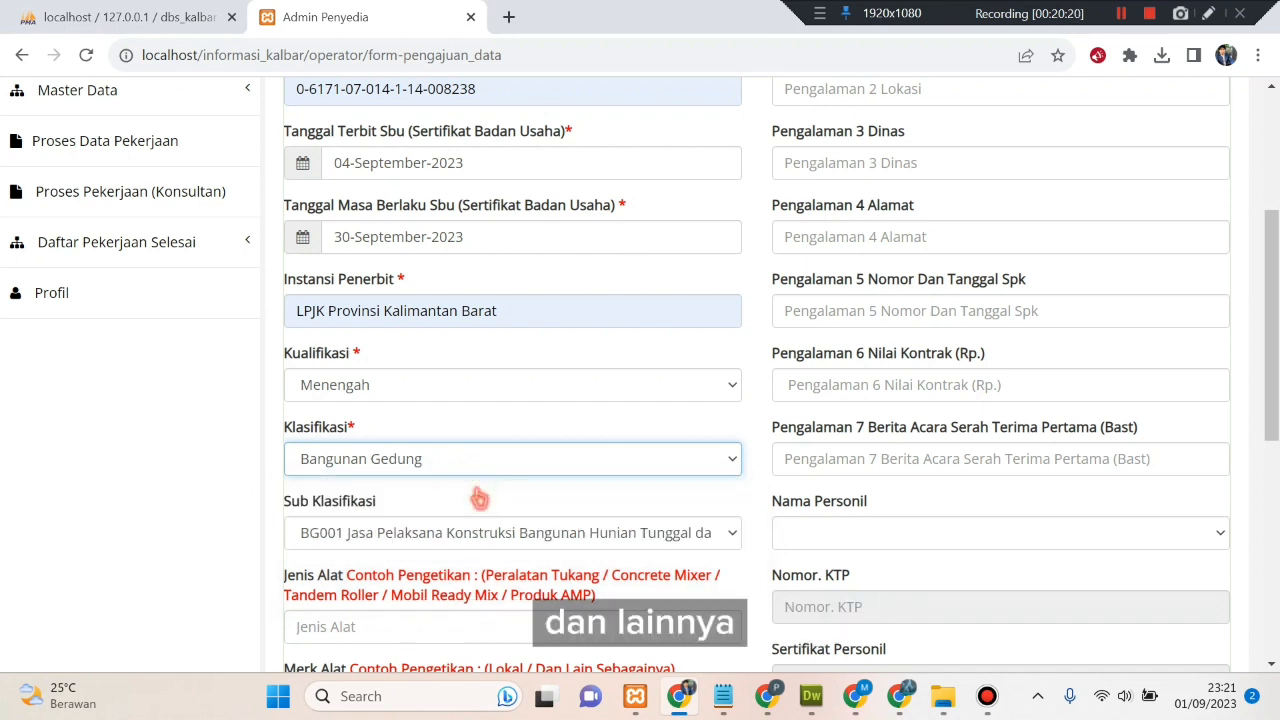
pyautogui.scroll(-1, 478, 498)
# - Choose BG007 Jasa Pelaksana Konstruksi Bangunan Pendidikan in Sub Klasifikasi
pyautogui.click(514, 435)
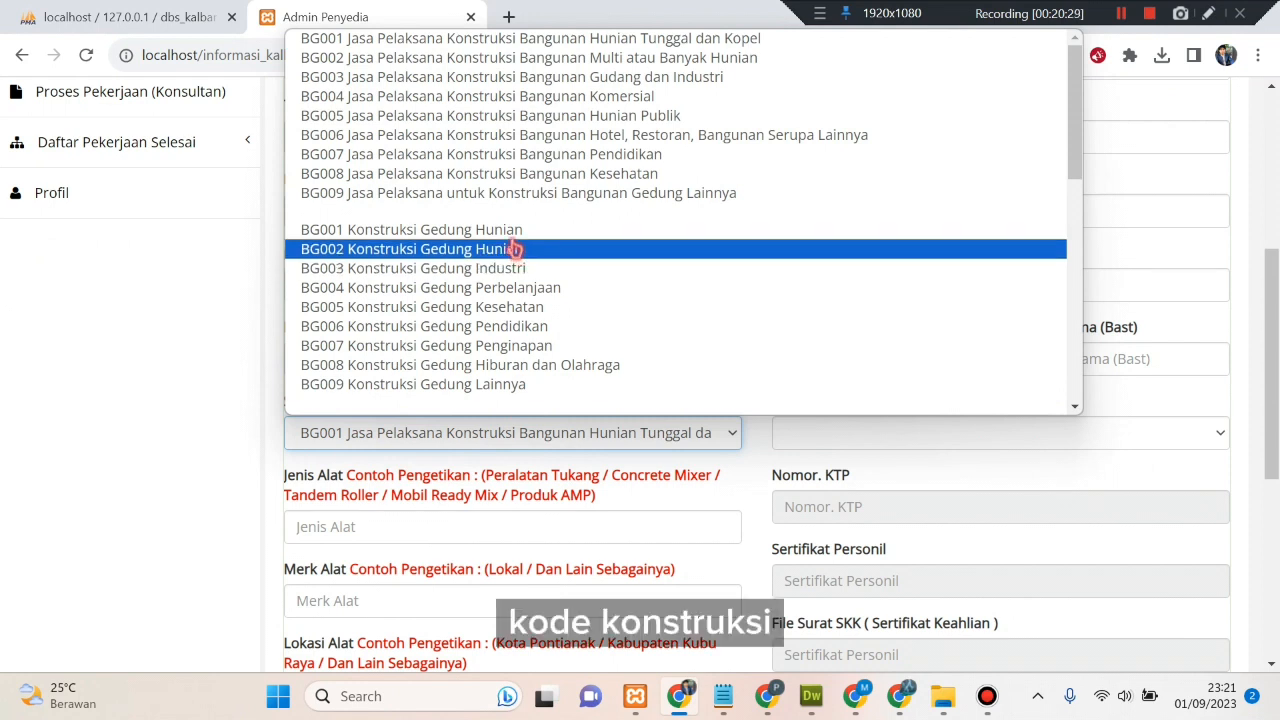
pyautogui.click(566, 163)
pyautogui.scroll(-1, 610, 515)
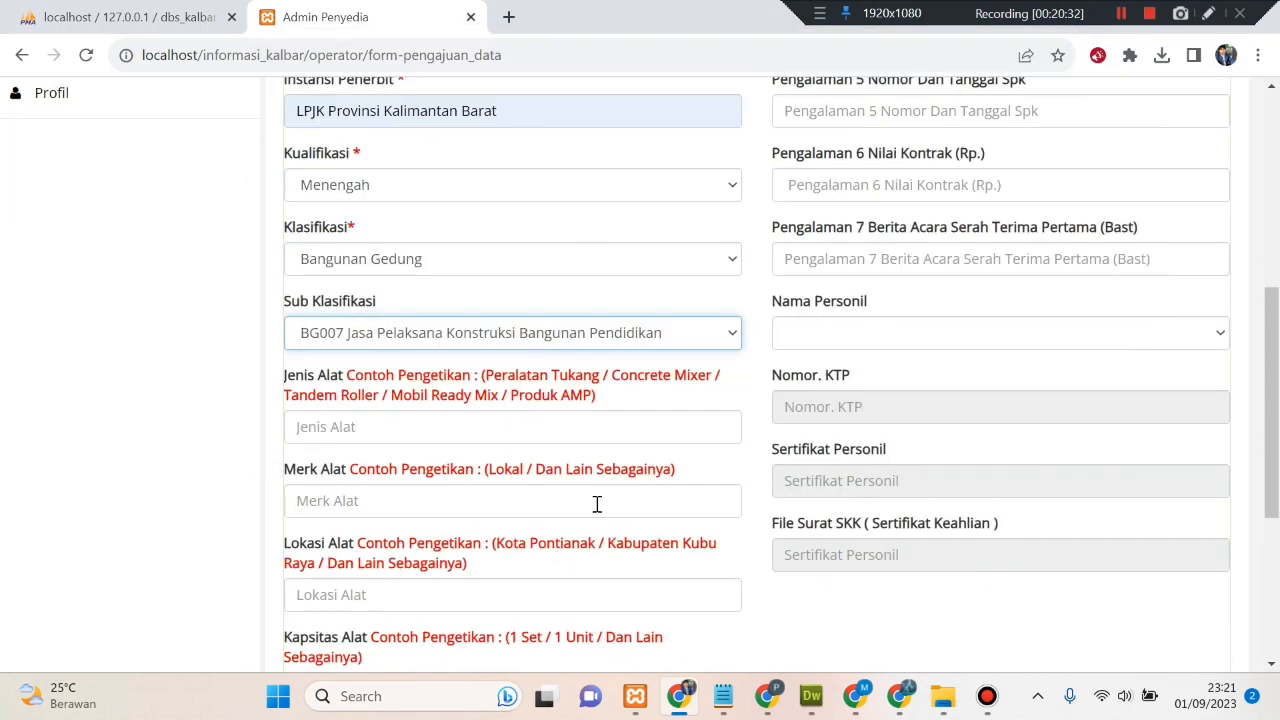
pyautogui.scroll(-1, 484, 450)
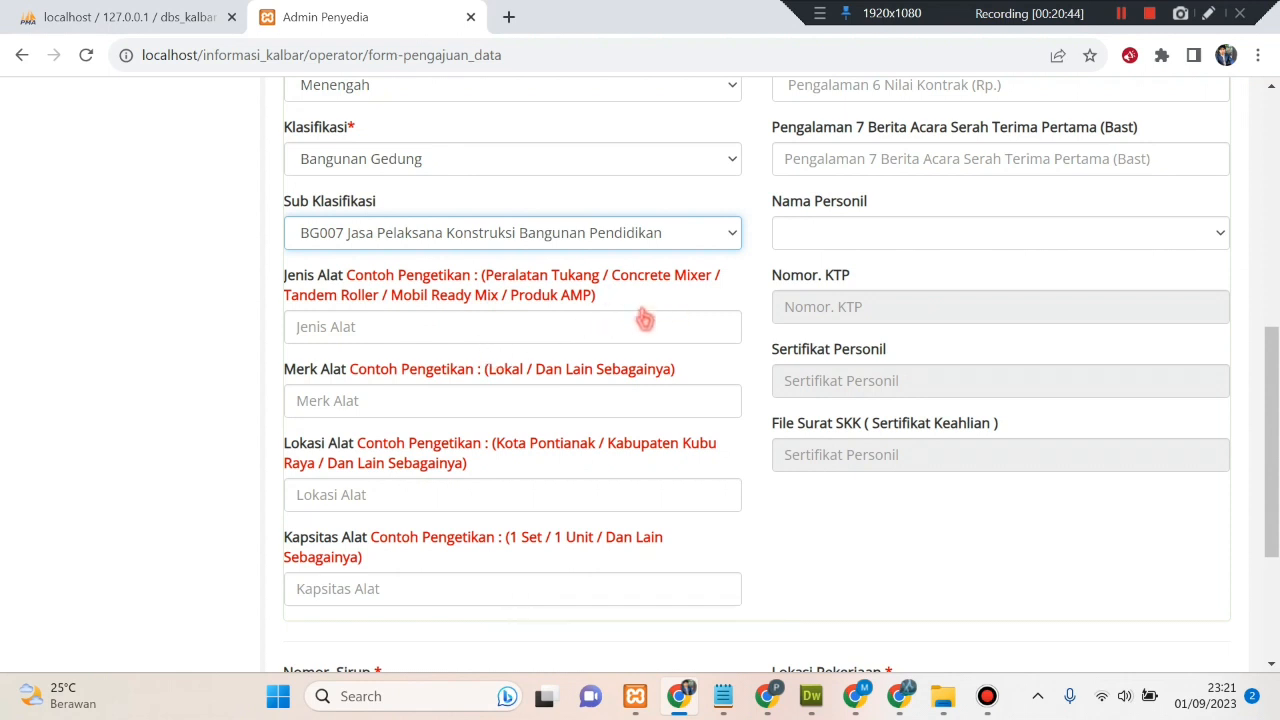
# - Fill equipment type Peralatan Tukang, brand Lokal, location Pontianak and capacity 1 Set
pyautogui.click(323, 320)
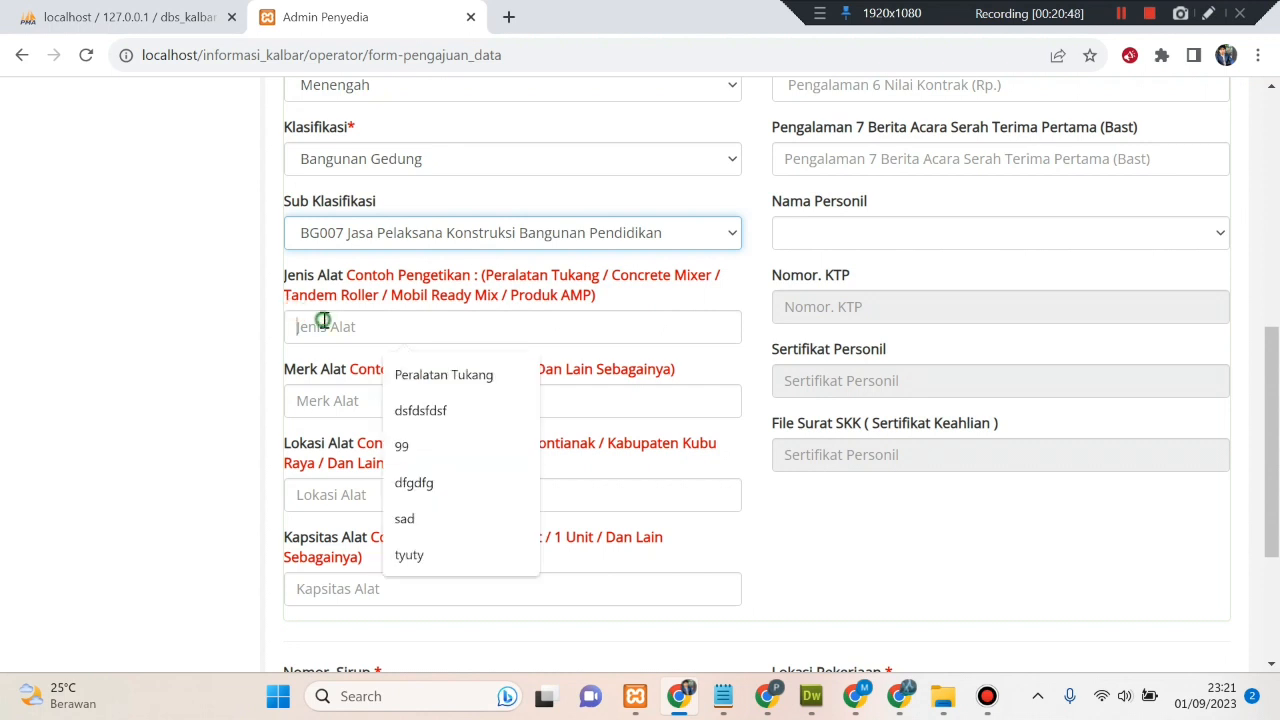
pyautogui.click(430, 378)
pyautogui.click(418, 404)
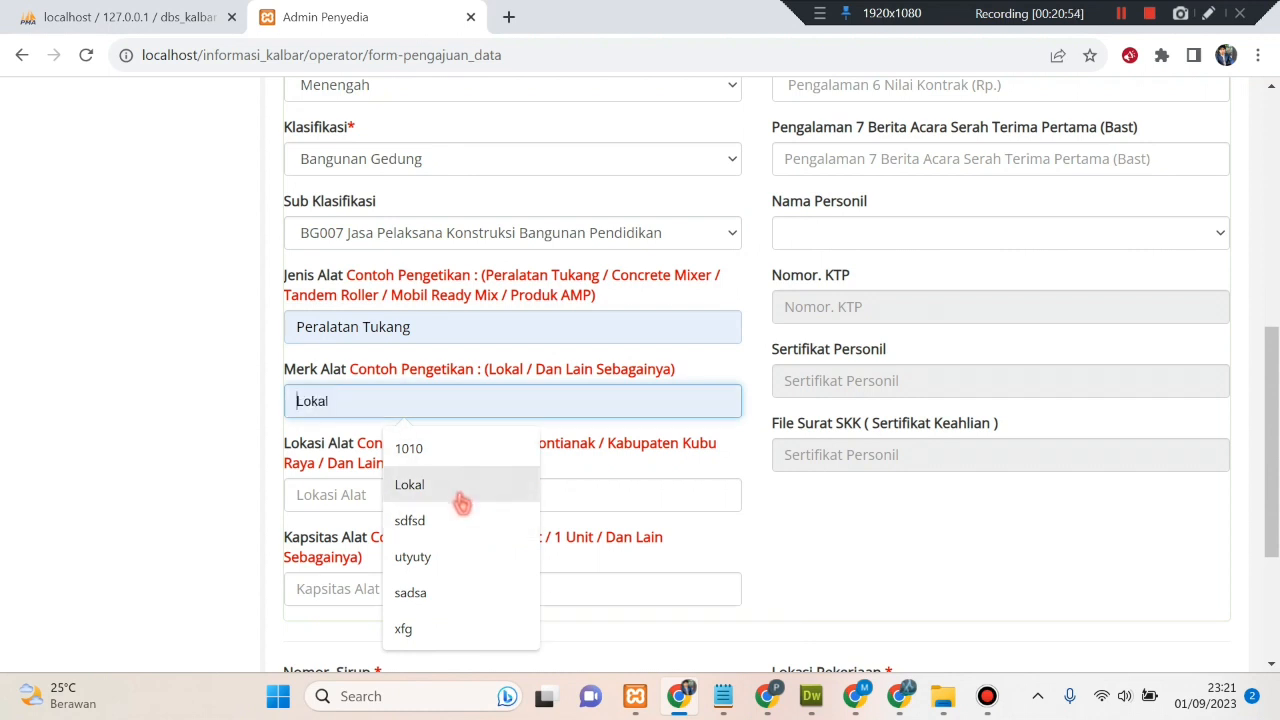
pyautogui.click(457, 488)
pyautogui.scroll(-1, 457, 491)
pyautogui.click(370, 396)
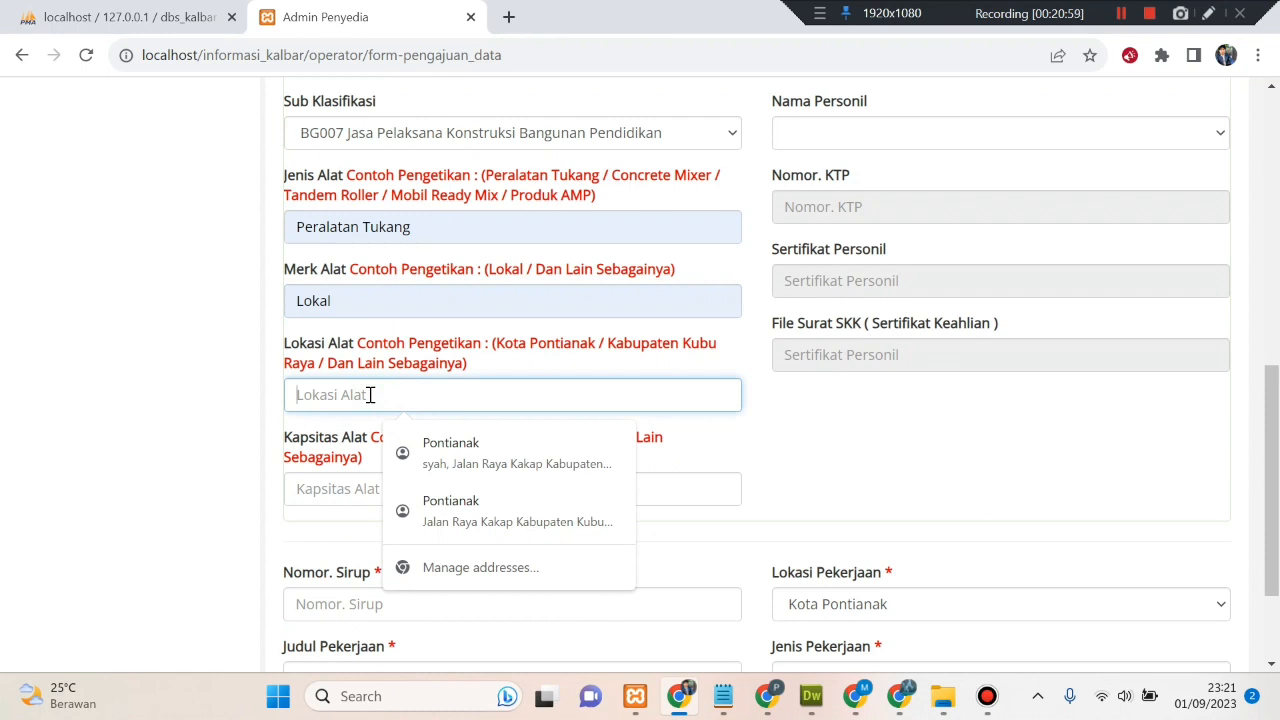
pyautogui.click(445, 452)
pyautogui.scroll(-1, 330, 440)
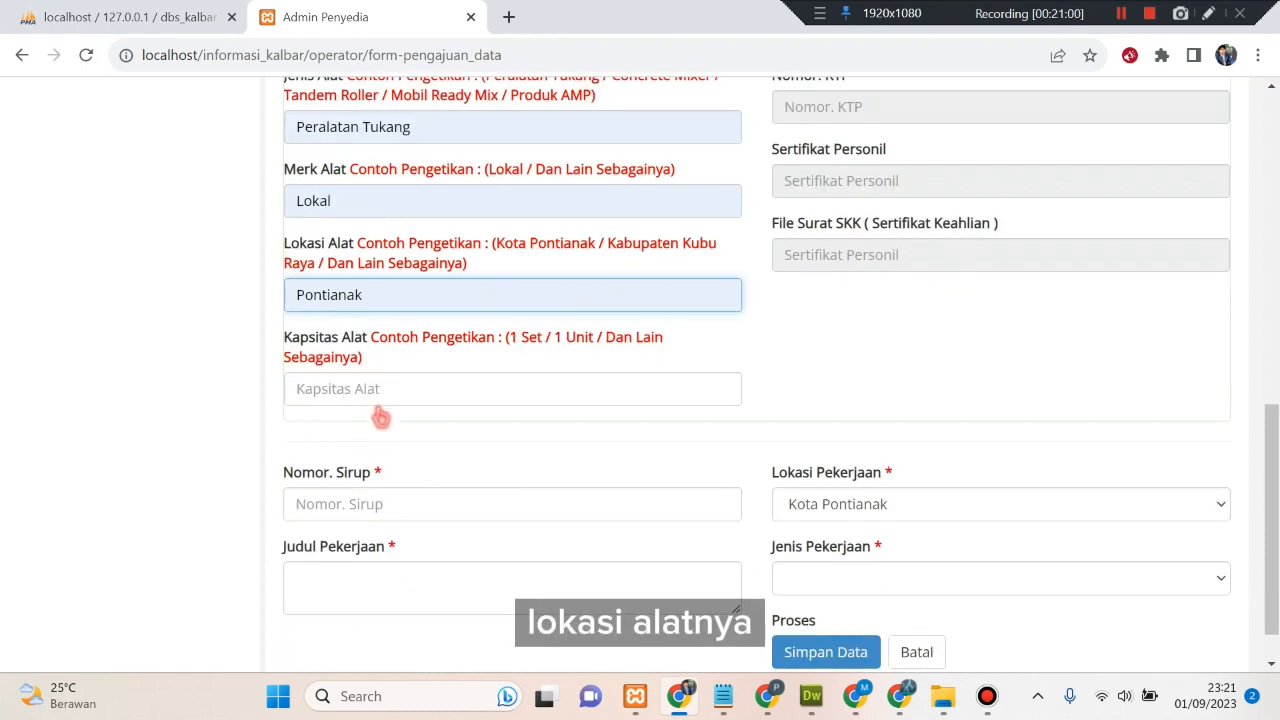
pyautogui.click(377, 389)
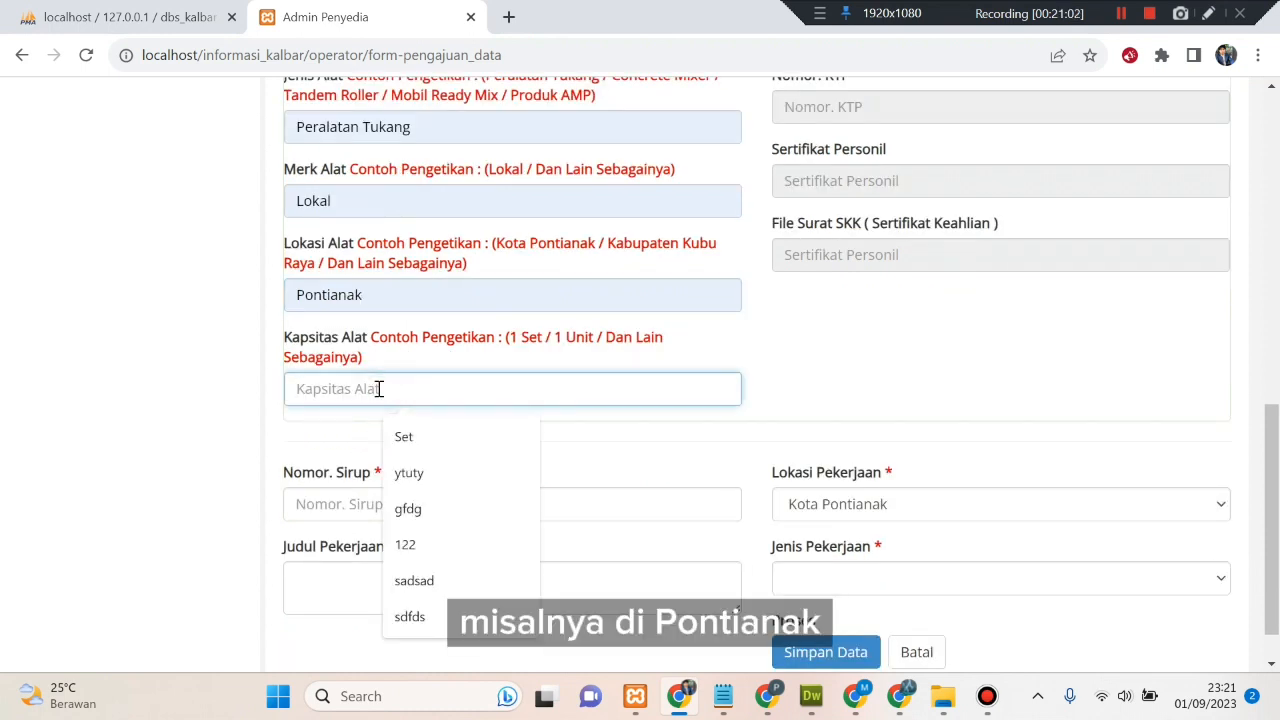
pyautogui.click(512, 441)
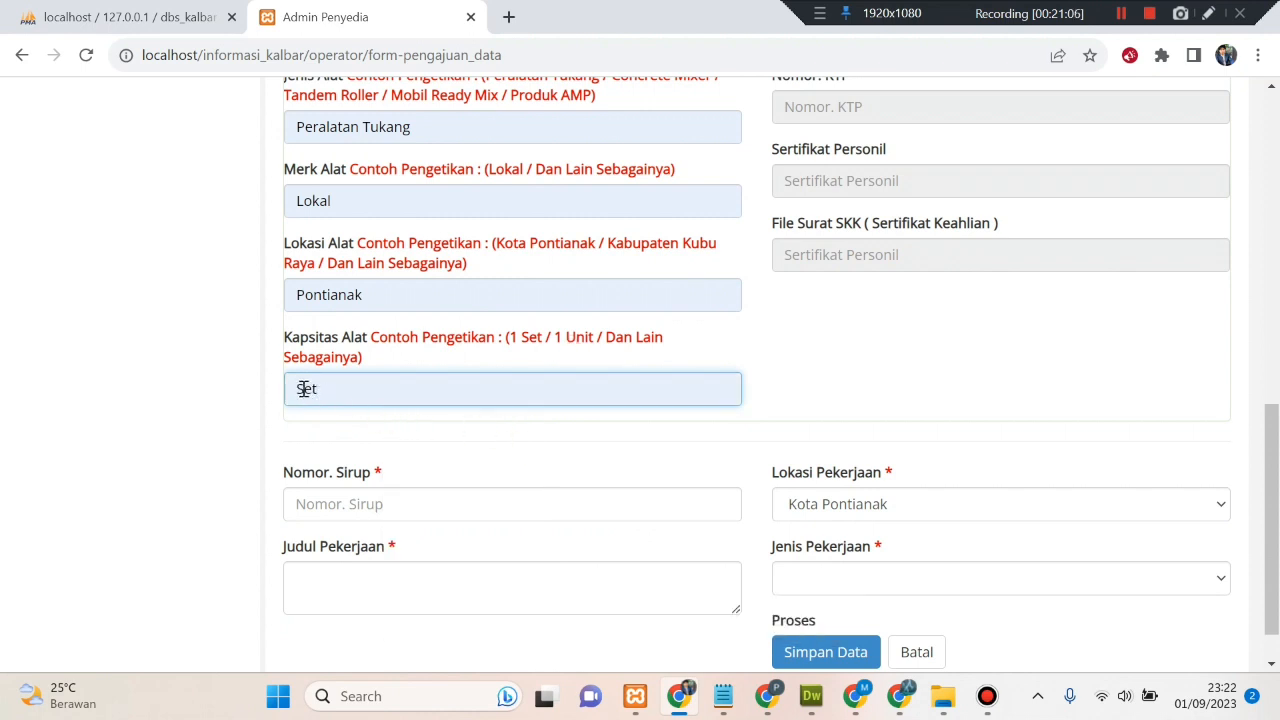
pyautogui.write('1')
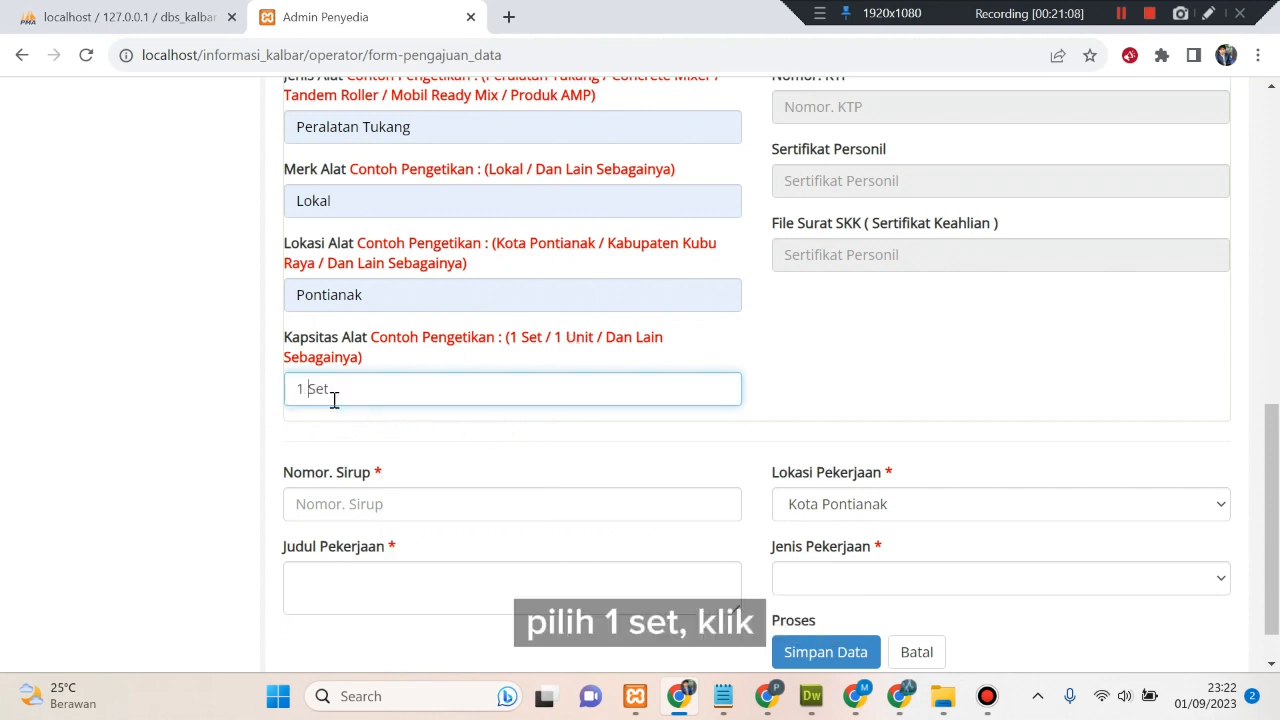
pyautogui.scroll(-1, 336, 400)
# - Enter SiRUP number 190911811 and job title 'Pekerjaan pembangunan gedung bertingkat'
pyautogui.click(379, 449)
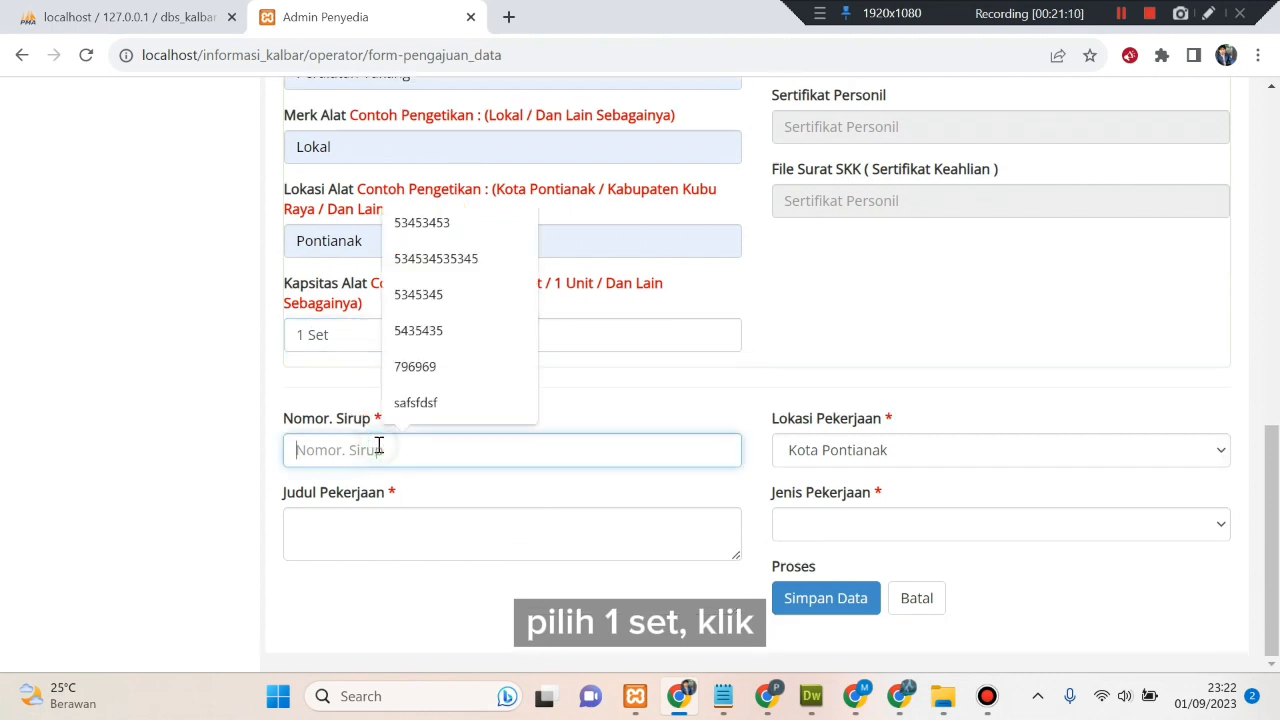
pyautogui.write('1909')
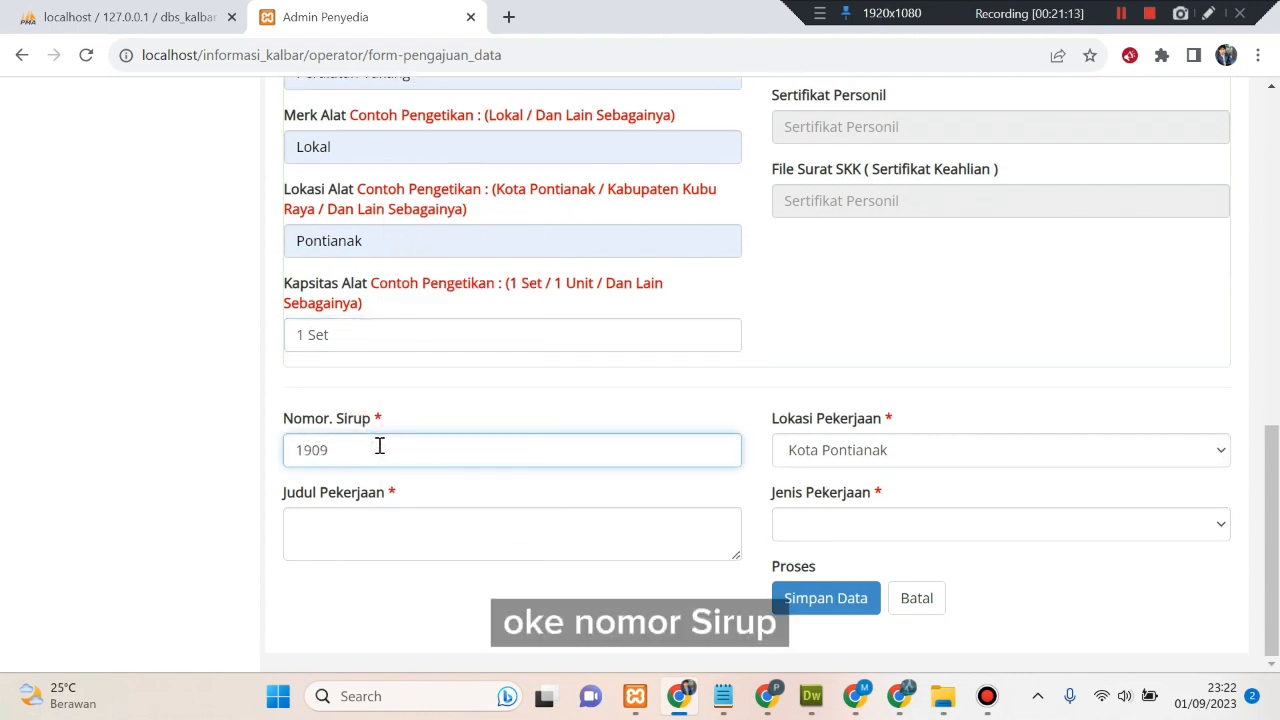
pyautogui.write('118111')
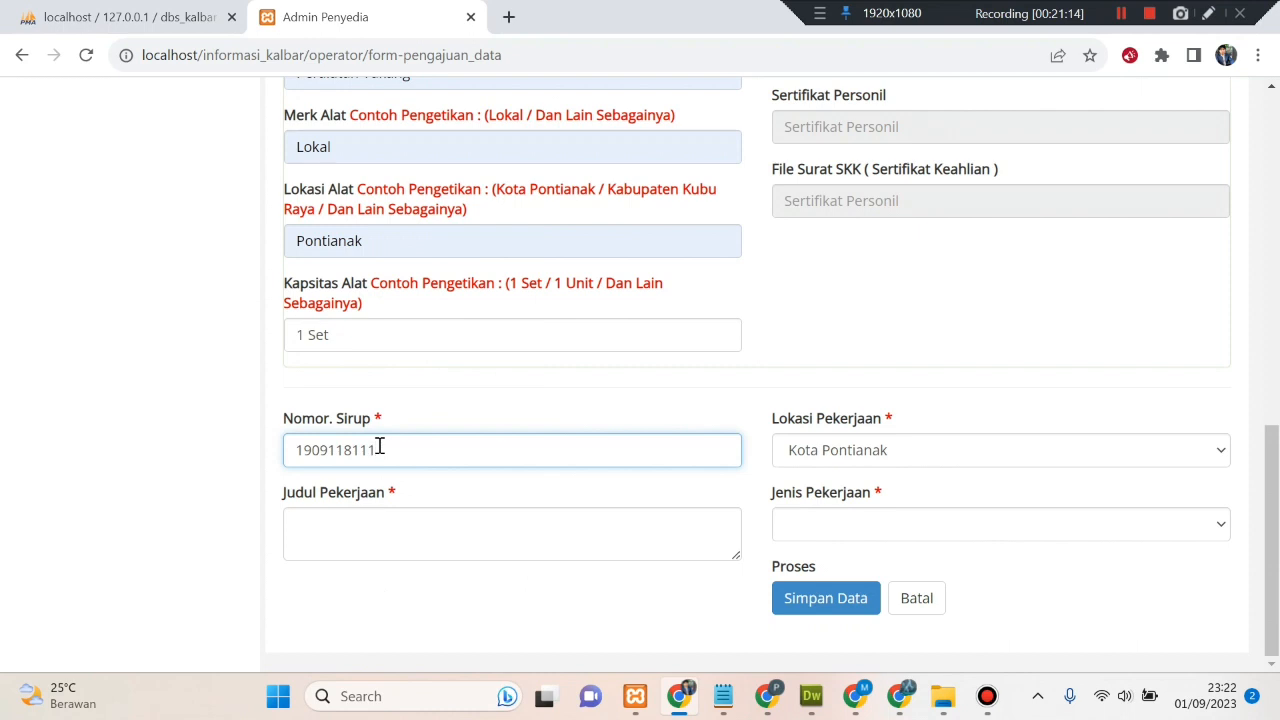
pyautogui.click(411, 523)
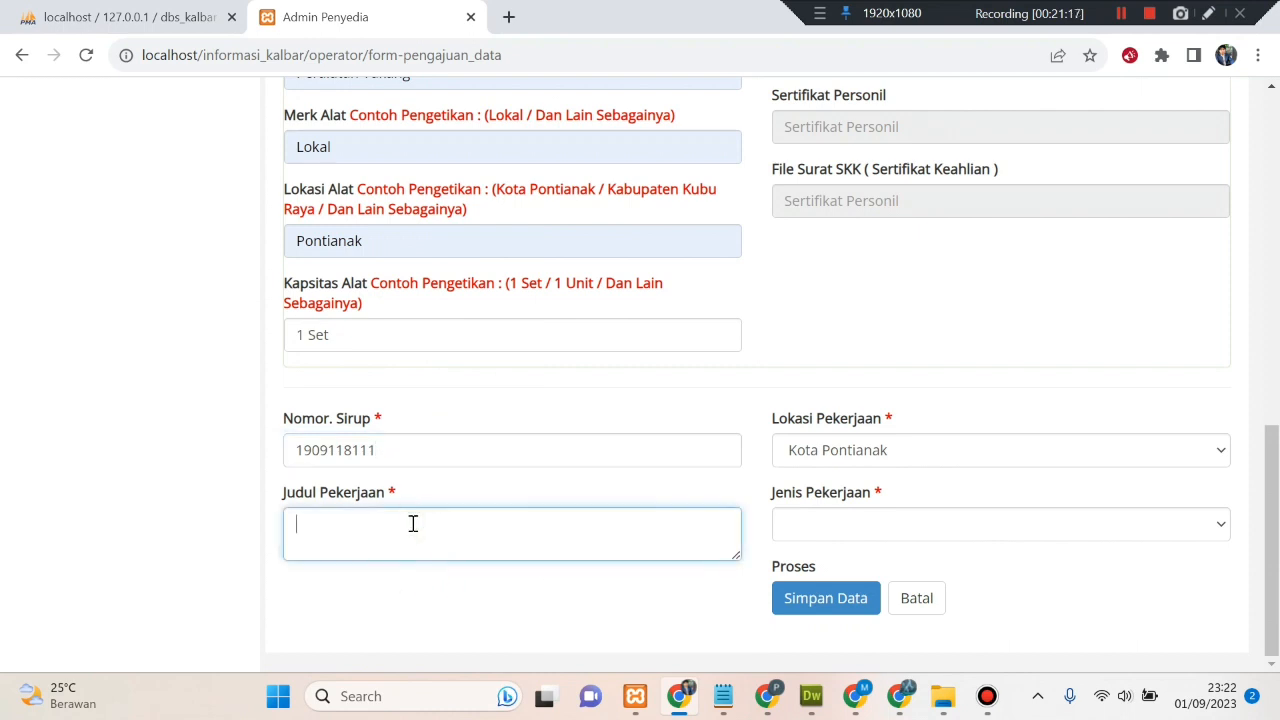
pyautogui.write('Pekerja')
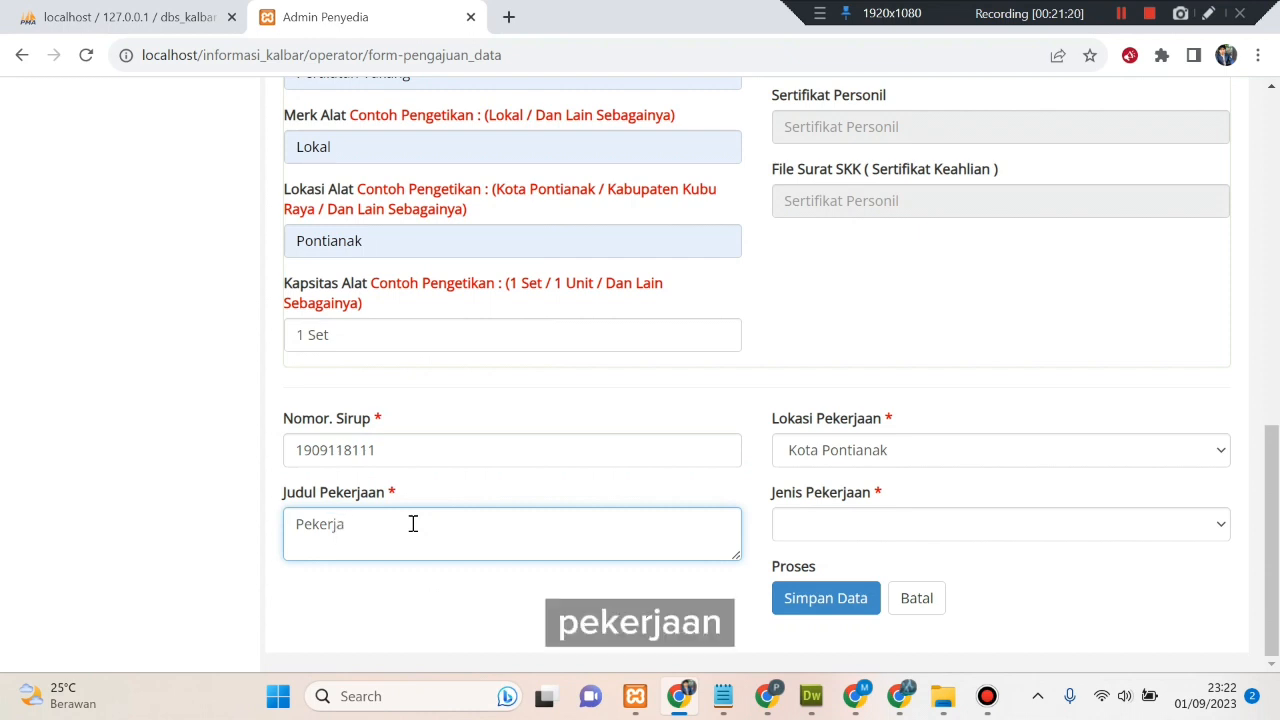
pyautogui.write('an pemb')
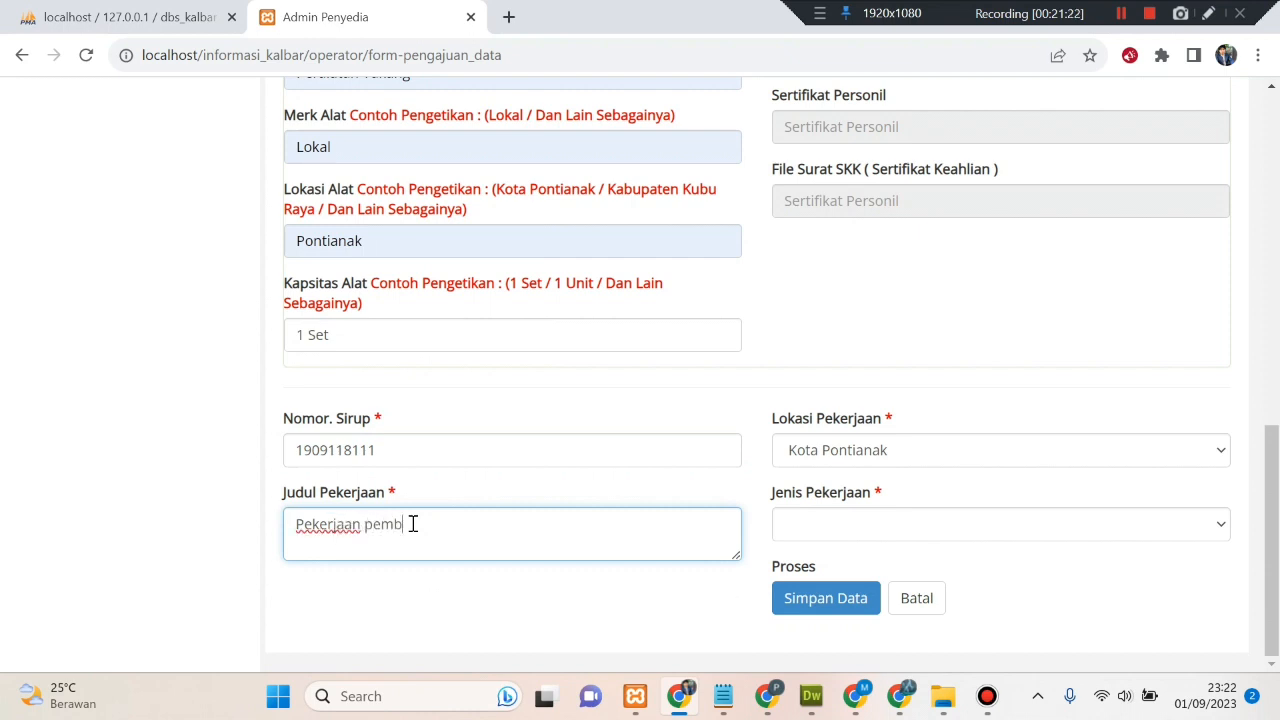
pyautogui.write('angunan g')
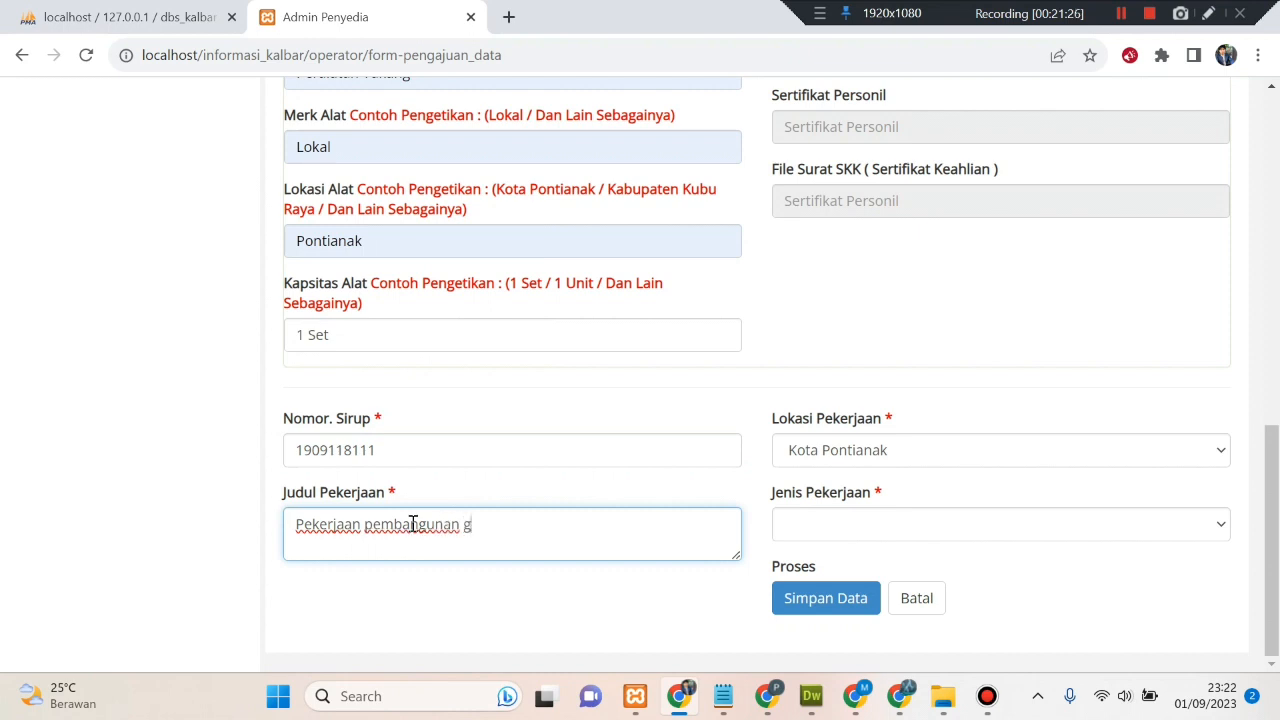
pyautogui.write('edung bertingkat')
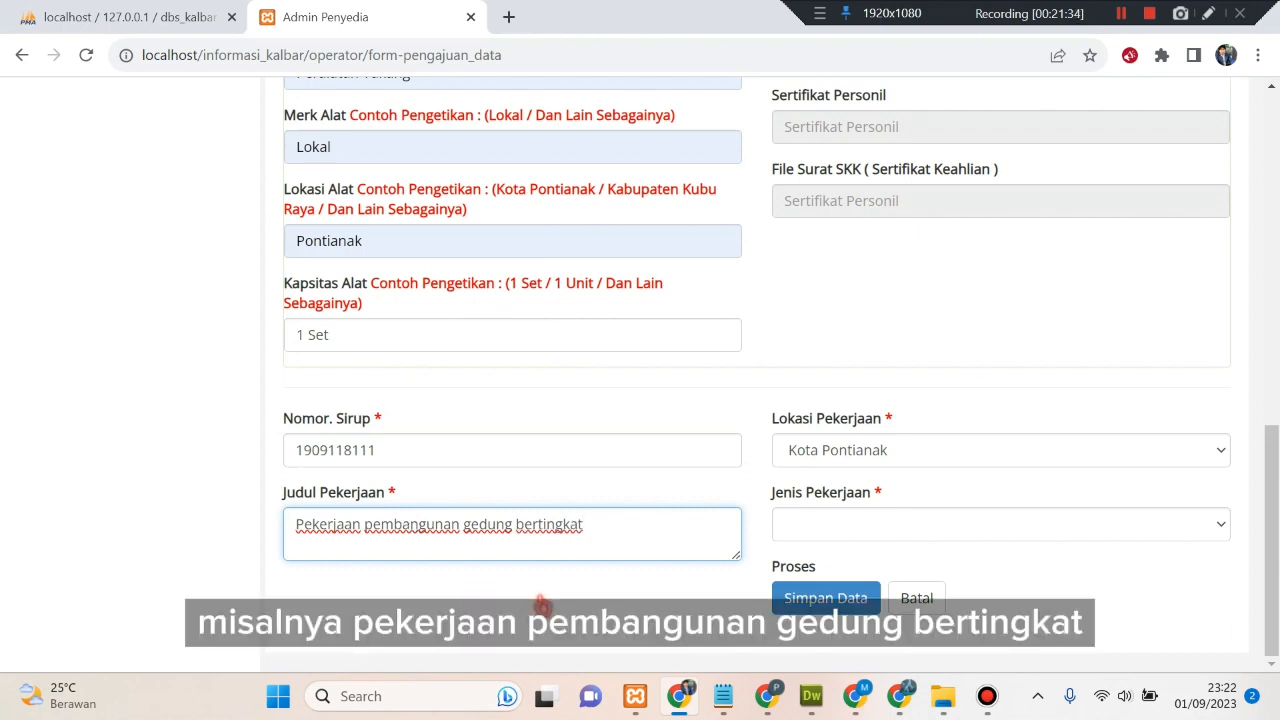
pyautogui.scroll(9, 567, 610)
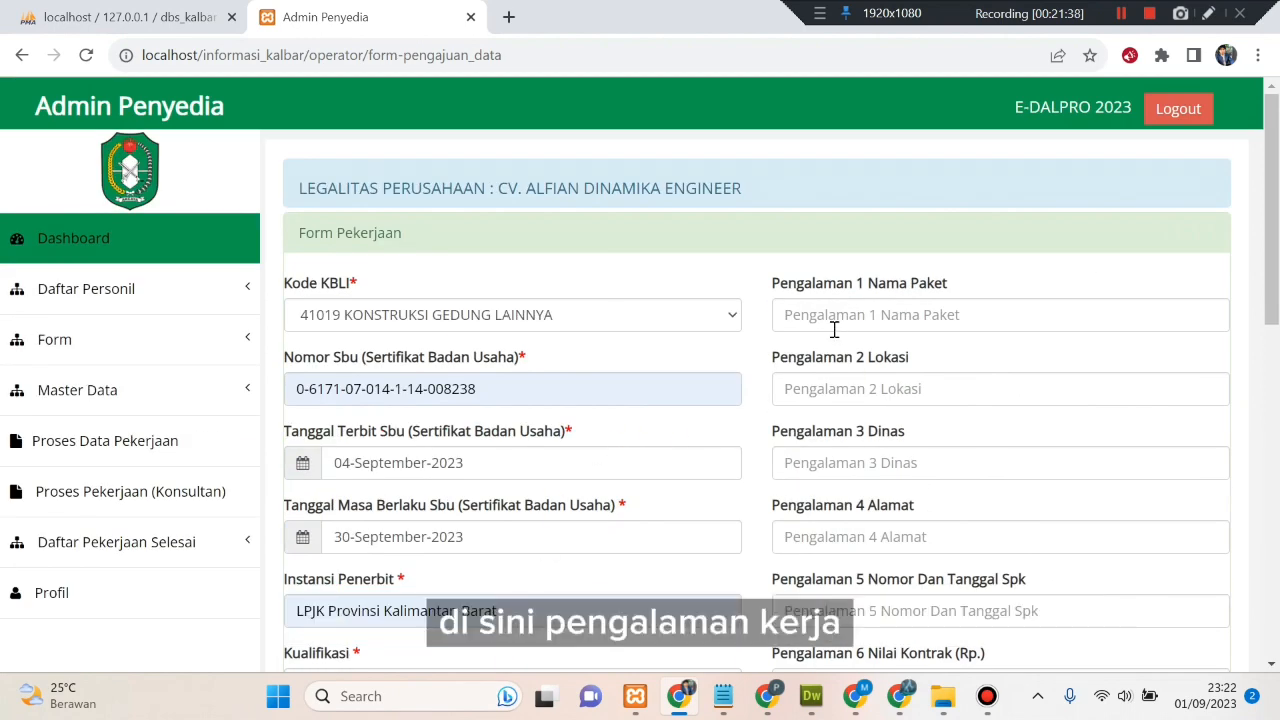
# - Pick the saved Jl. Letkol Sugiono road package name and put 1 in location, agency and address
pyautogui.click(831, 326)
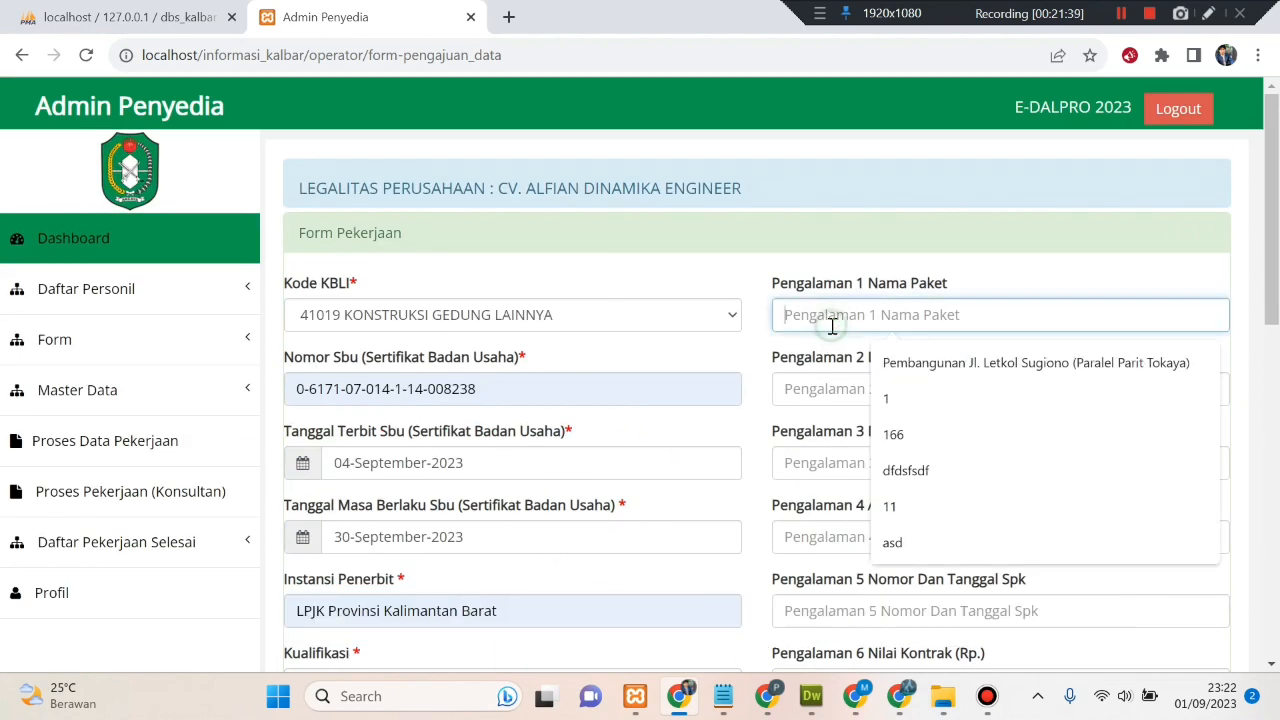
pyautogui.click(908, 364)
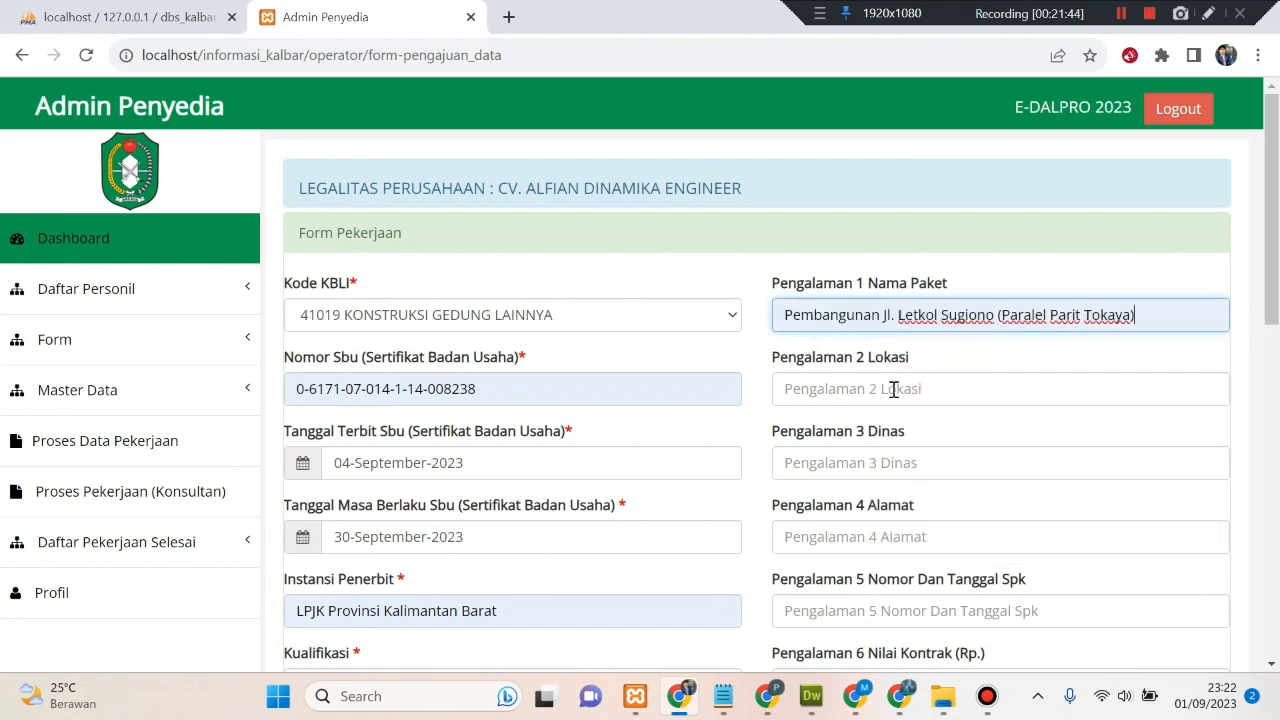
pyautogui.click(893, 389)
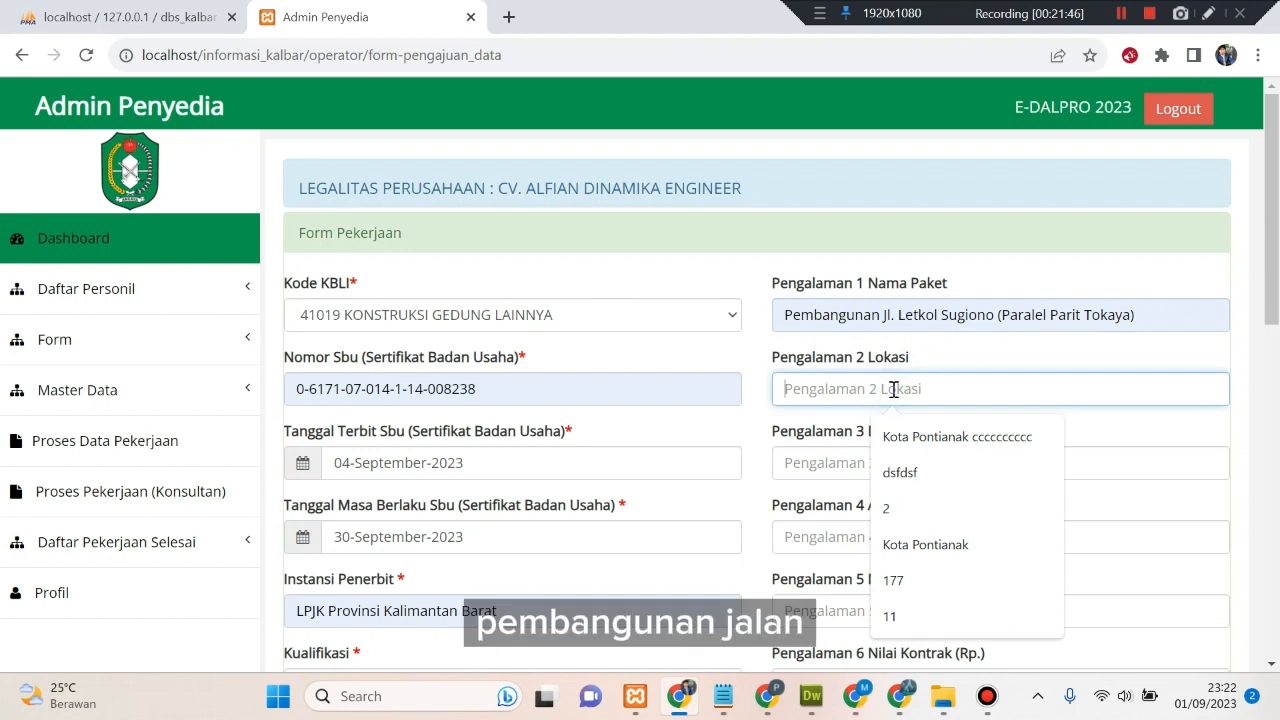
pyautogui.write('1')
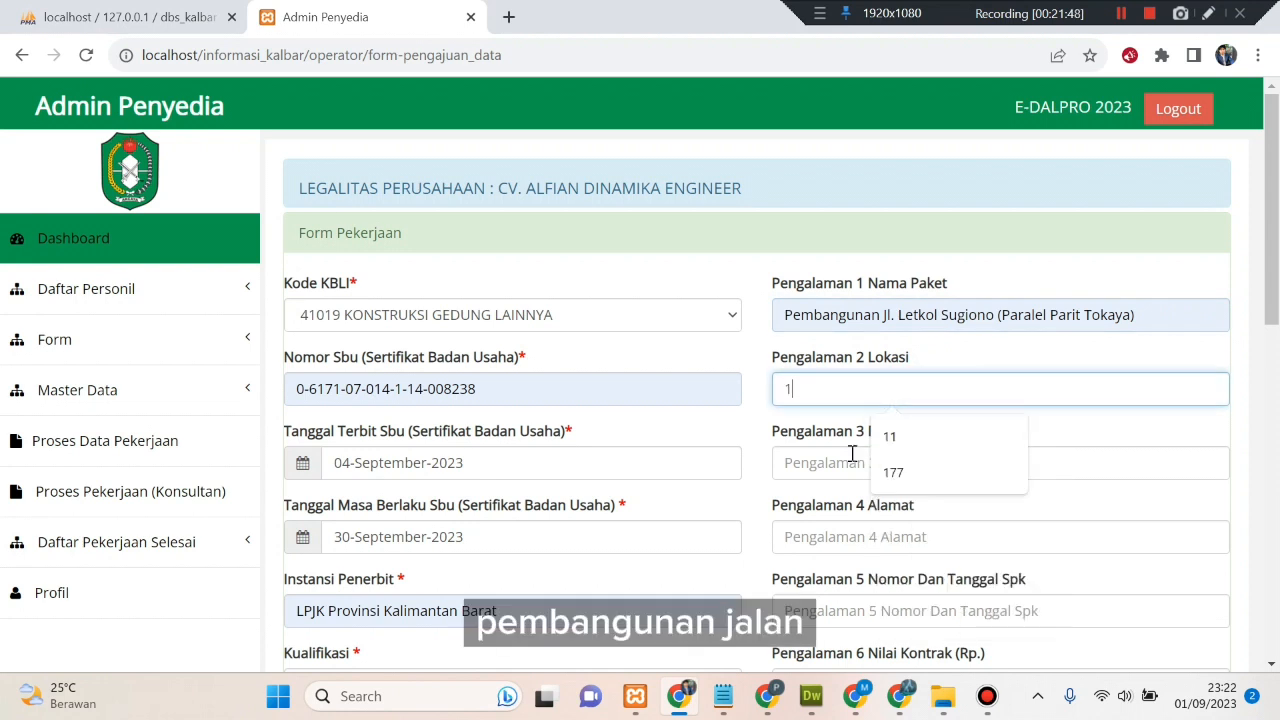
pyautogui.click(843, 455)
pyautogui.write('1')
pyautogui.click(783, 540)
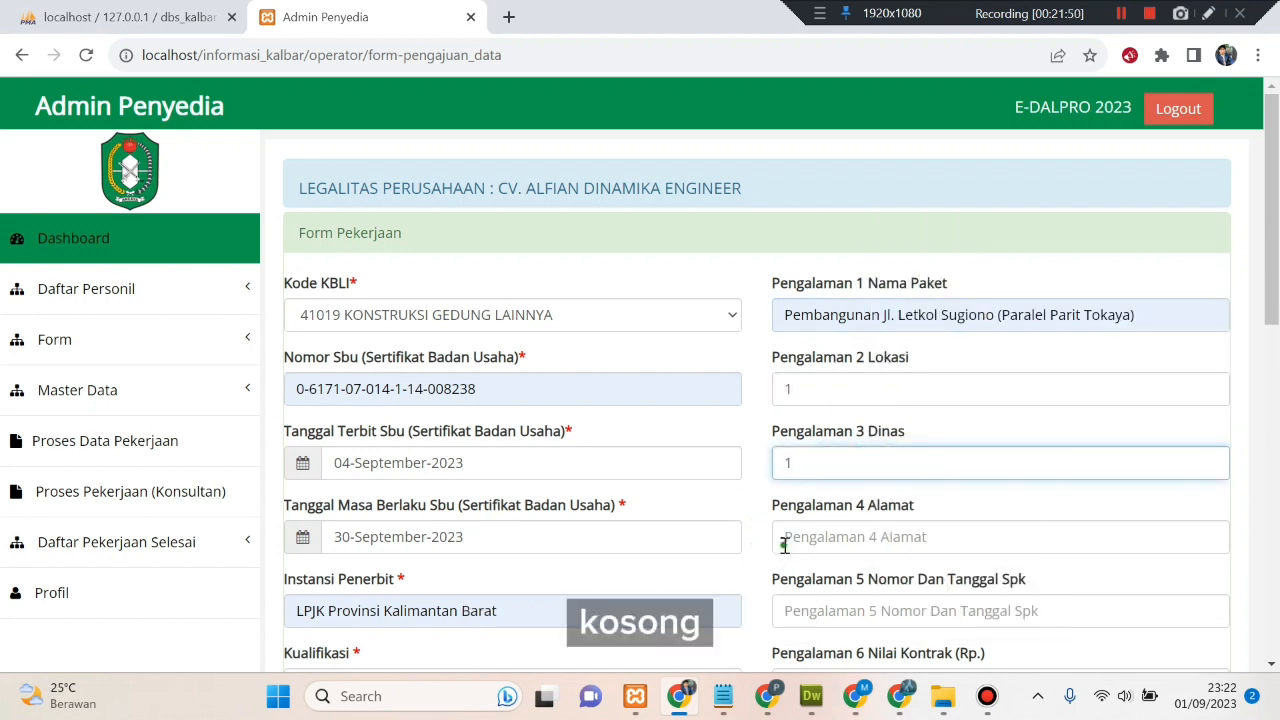
pyautogui.write('1')
# - Replace the 1 in the experience location, agency and address fields with dashes
pyautogui.scroll(-3, 723, 531)
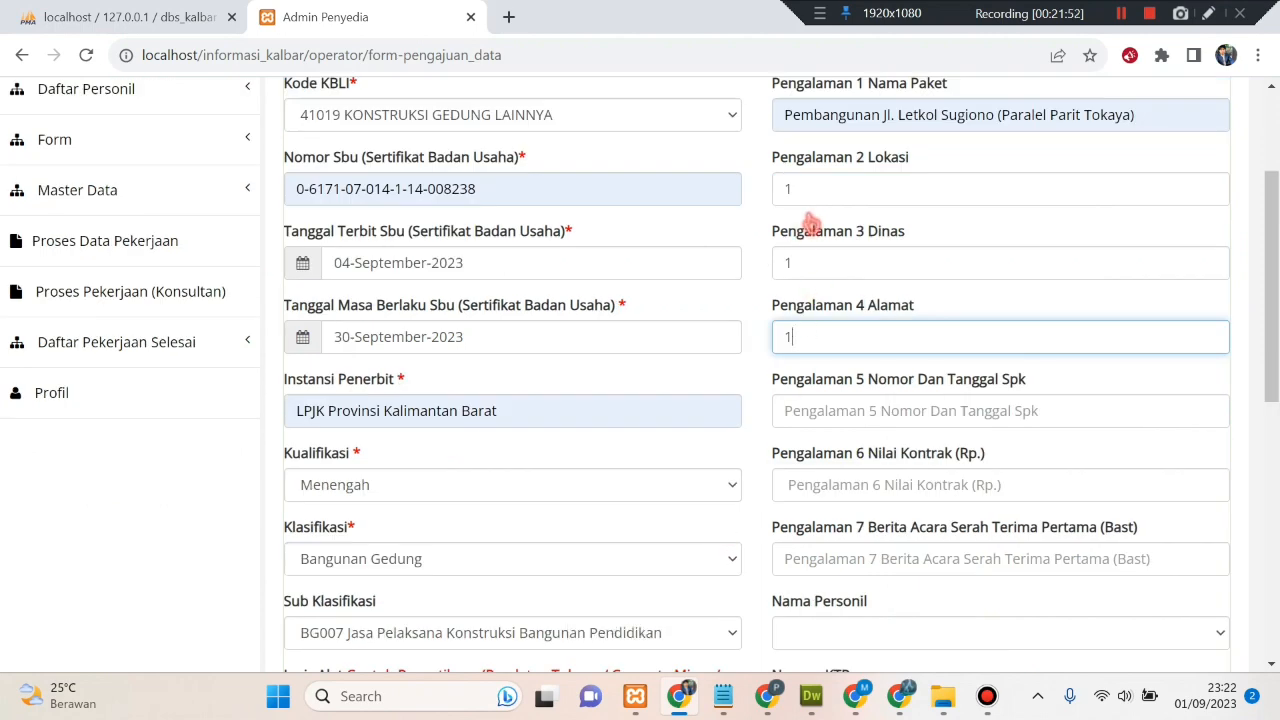
pyautogui.scroll(1, 826, 221)
pyautogui.doubleClick(775, 289)
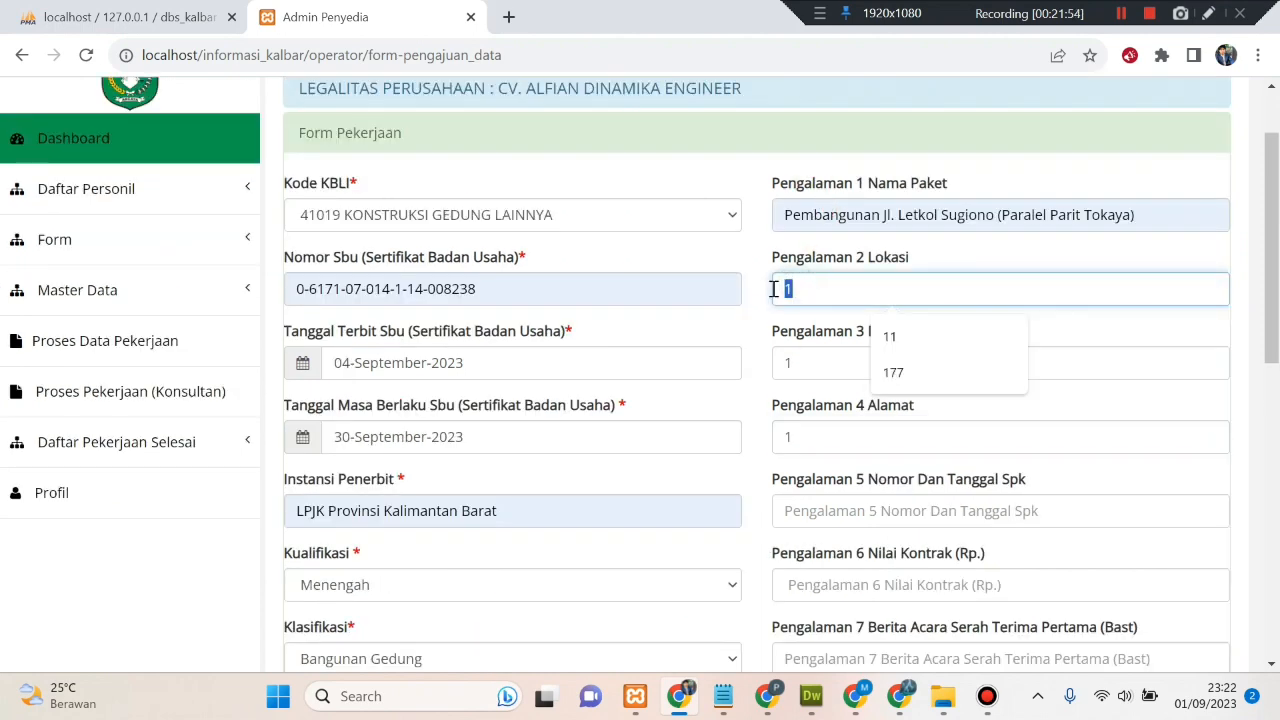
pyautogui.write('-')
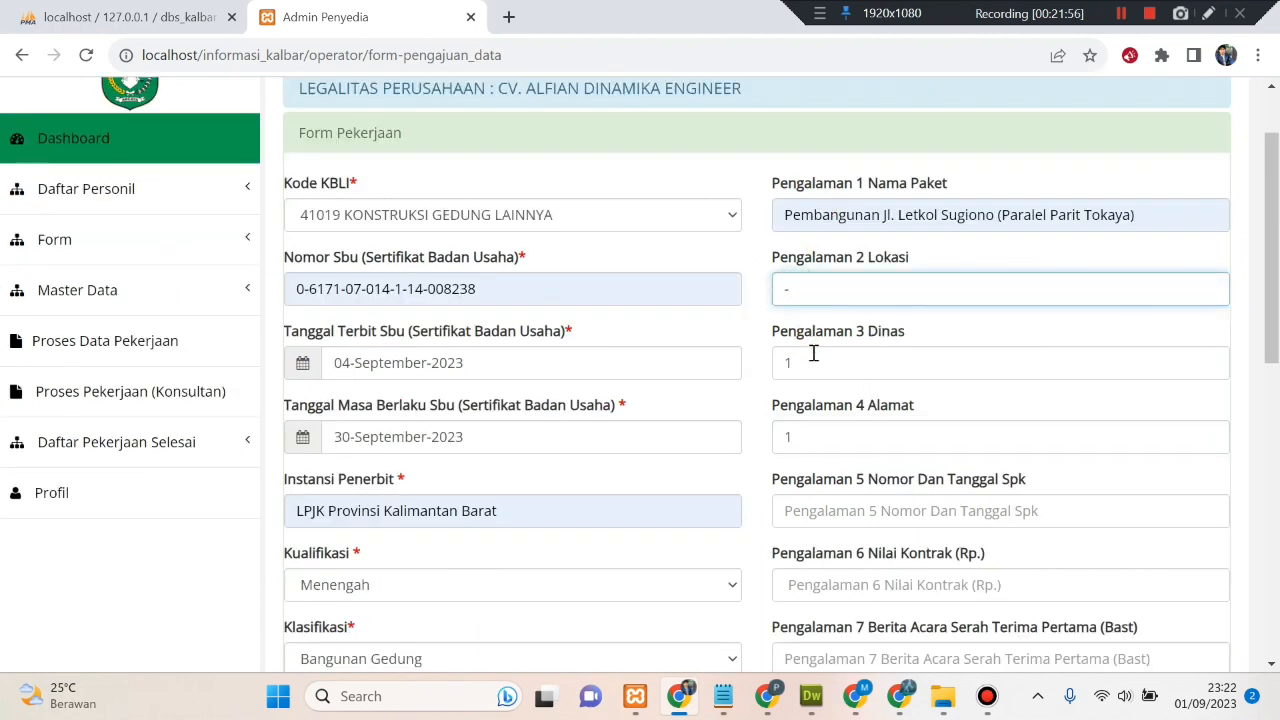
pyautogui.doubleClick(772, 364)
pyautogui.write('-')
pyautogui.doubleClick(790, 437)
pyautogui.write('-')
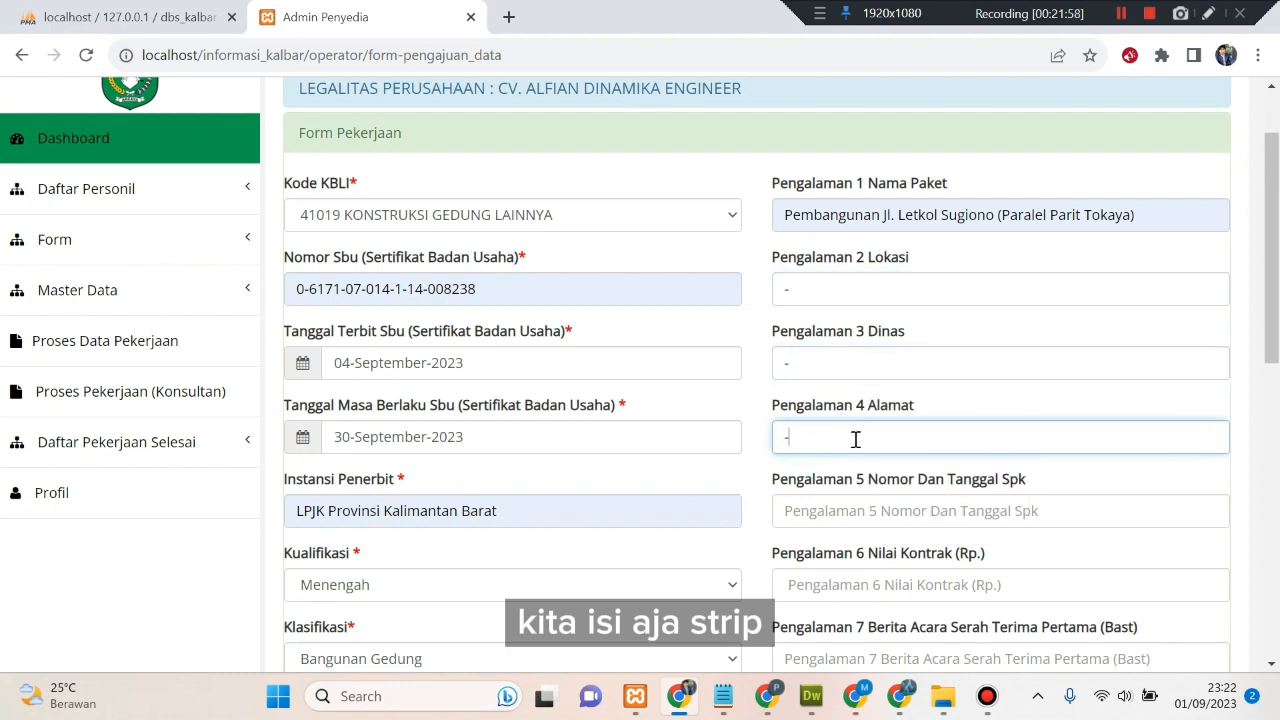
# - Enter dashes in the SPK number/date, contract value and Bast experience fields
pyautogui.click(826, 512)
pyautogui.write('-')
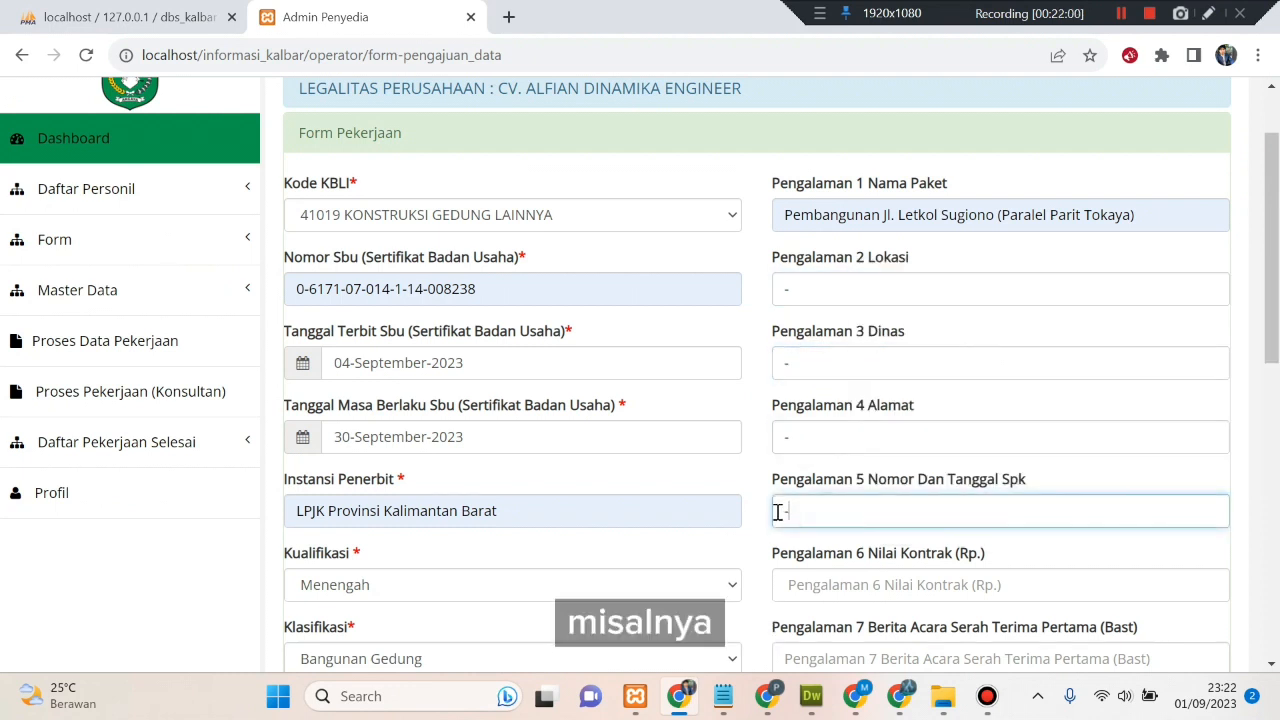
pyautogui.click(827, 587)
pyautogui.write('-')
pyautogui.scroll(-2, 820, 580)
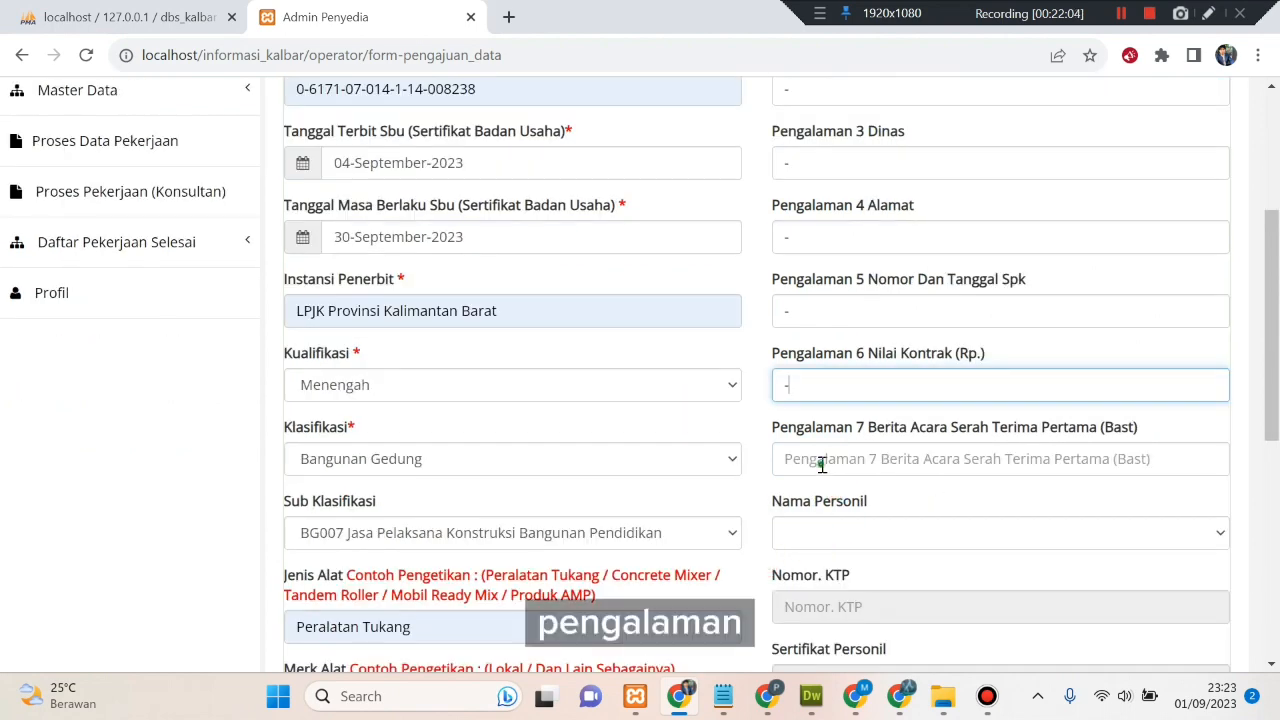
pyautogui.click(821, 465)
pyautogui.write('-')
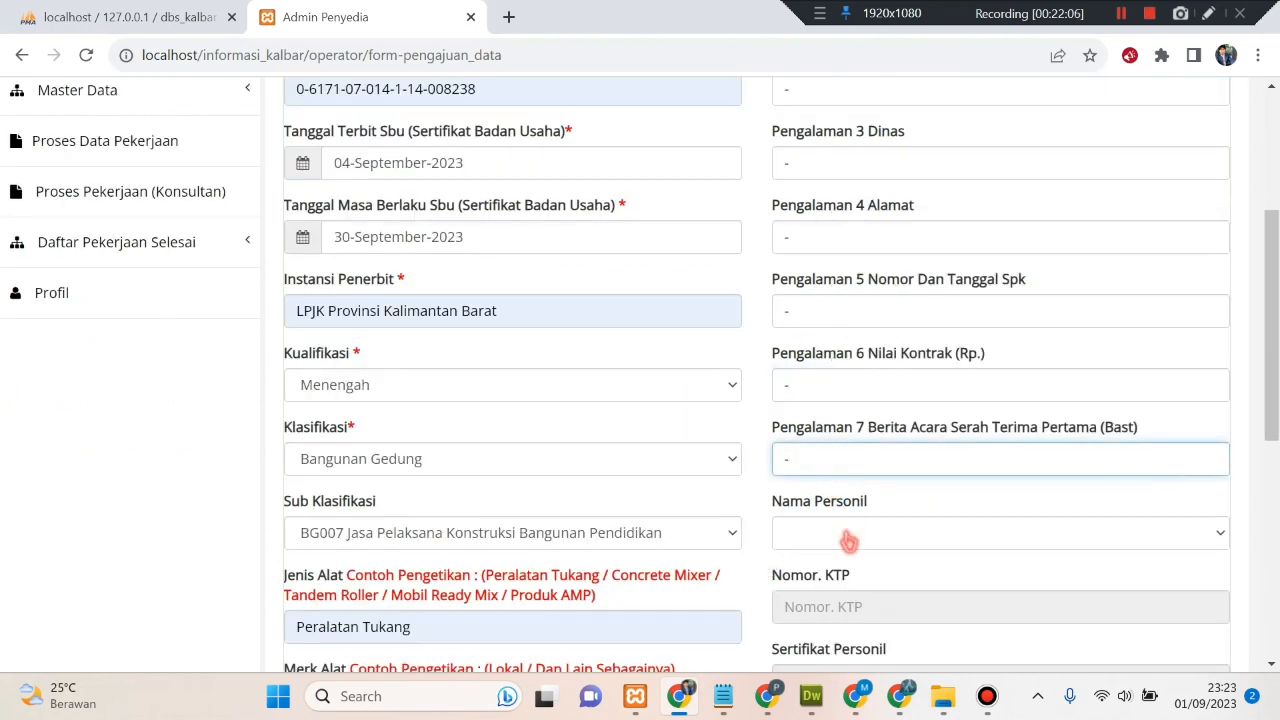
pyautogui.scroll(-1, 866, 462)
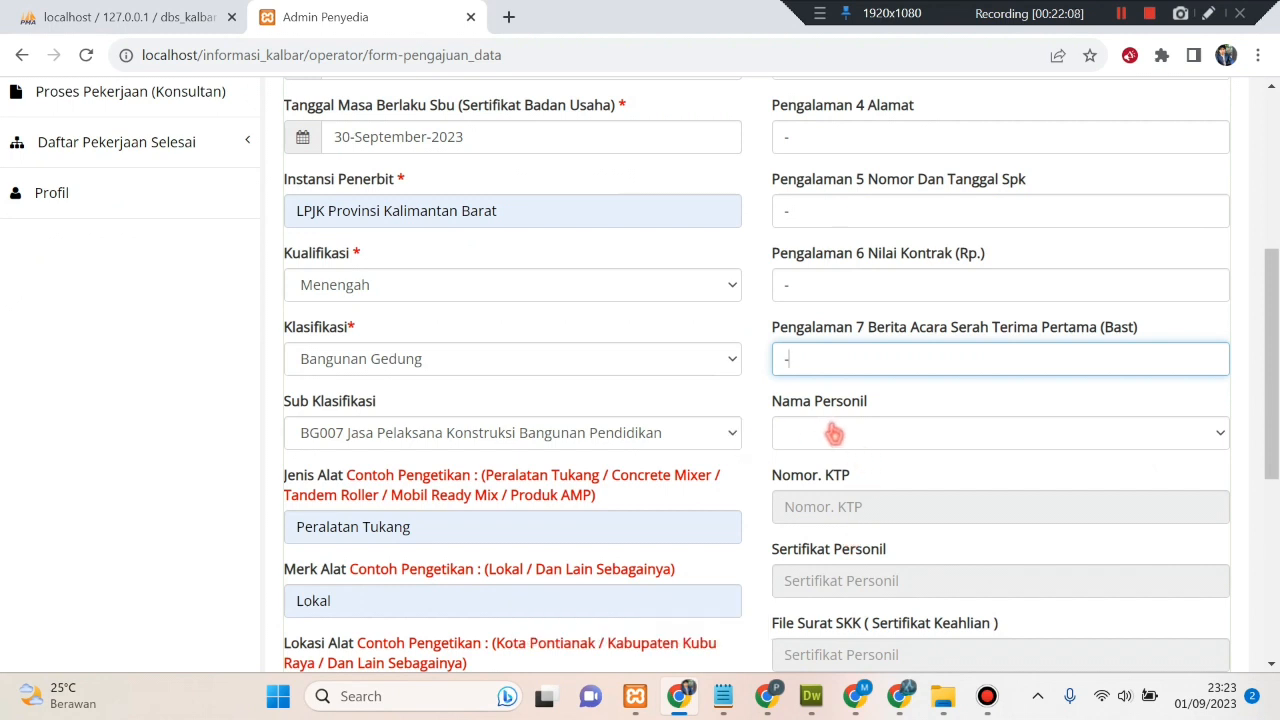
# - Pick a person in Nama Personil, auto-filling the KTP number, certificate and SKK file file_pptk.pdf
pyautogui.click(832, 433)
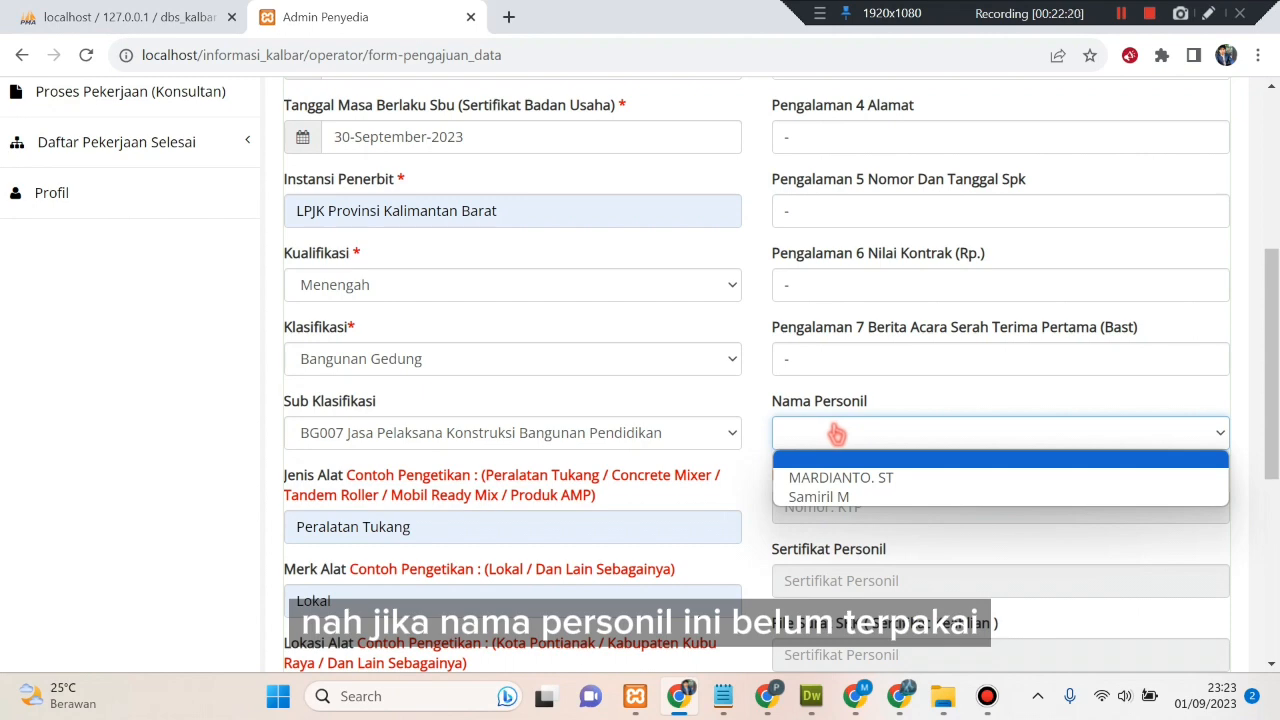
pyautogui.click(845, 496)
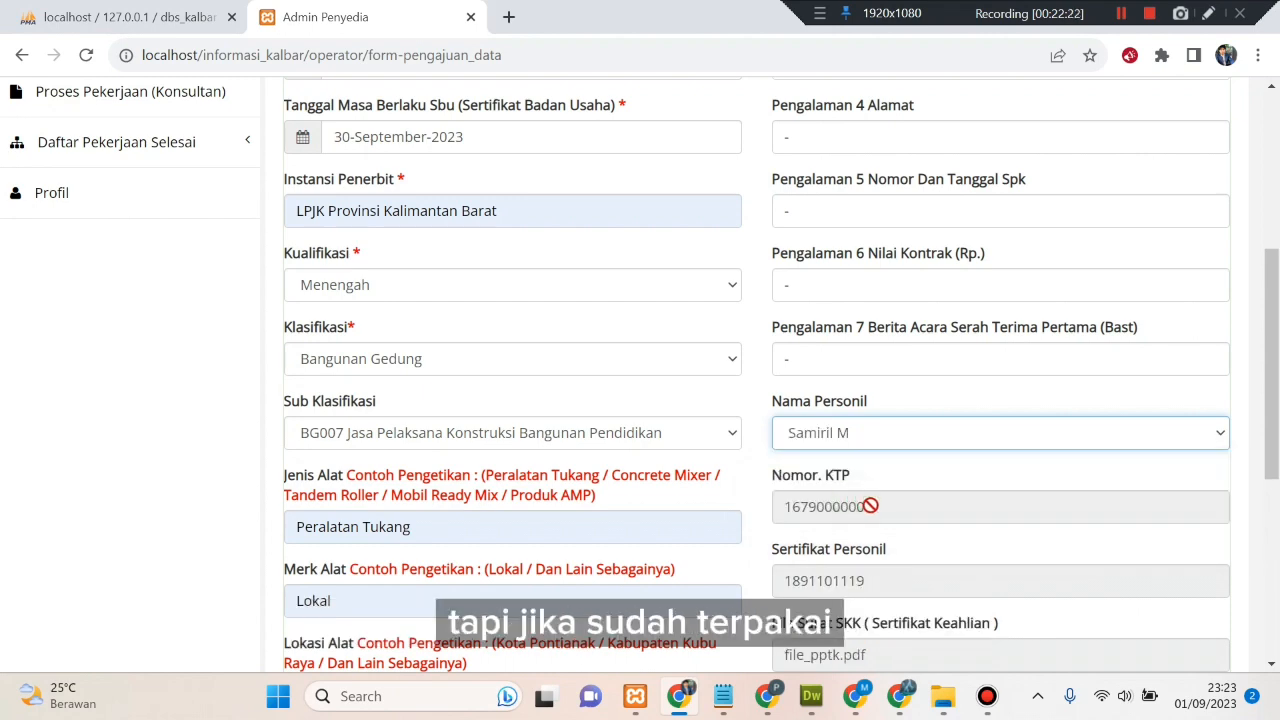
pyautogui.scroll(-3, 870, 506)
pyautogui.click(852, 234)
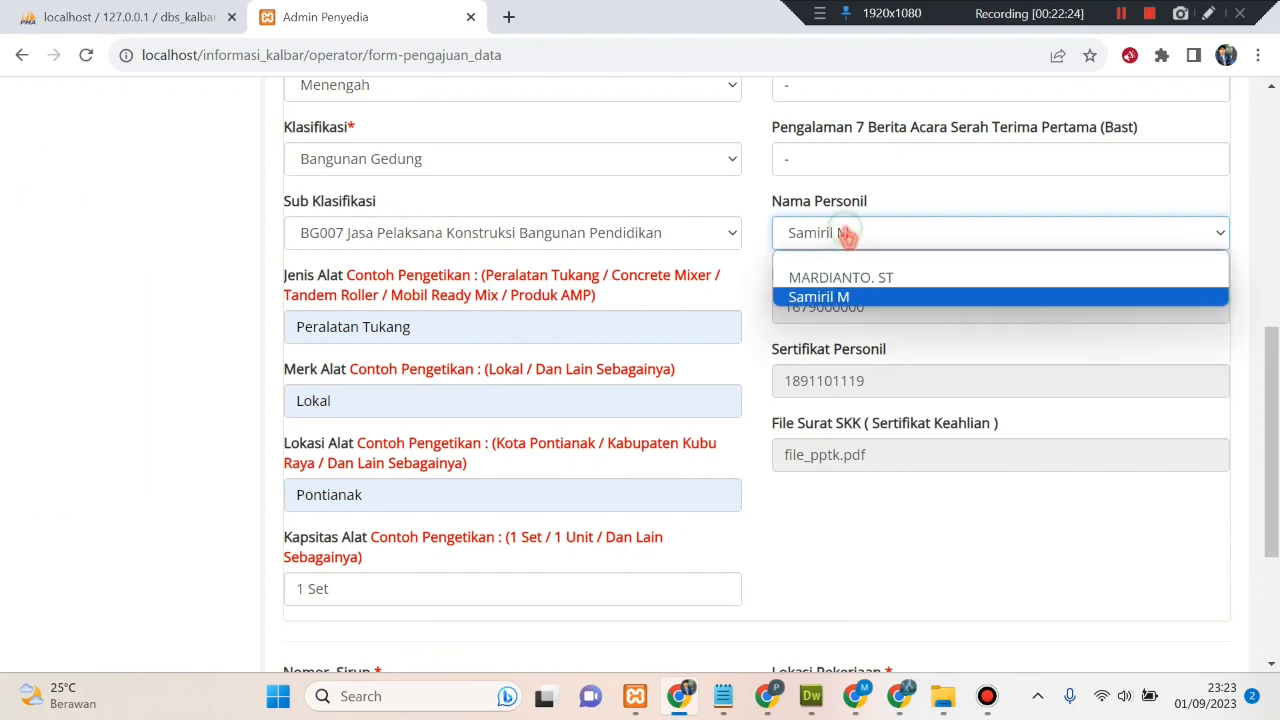
pyautogui.click(866, 287)
pyautogui.click(855, 236)
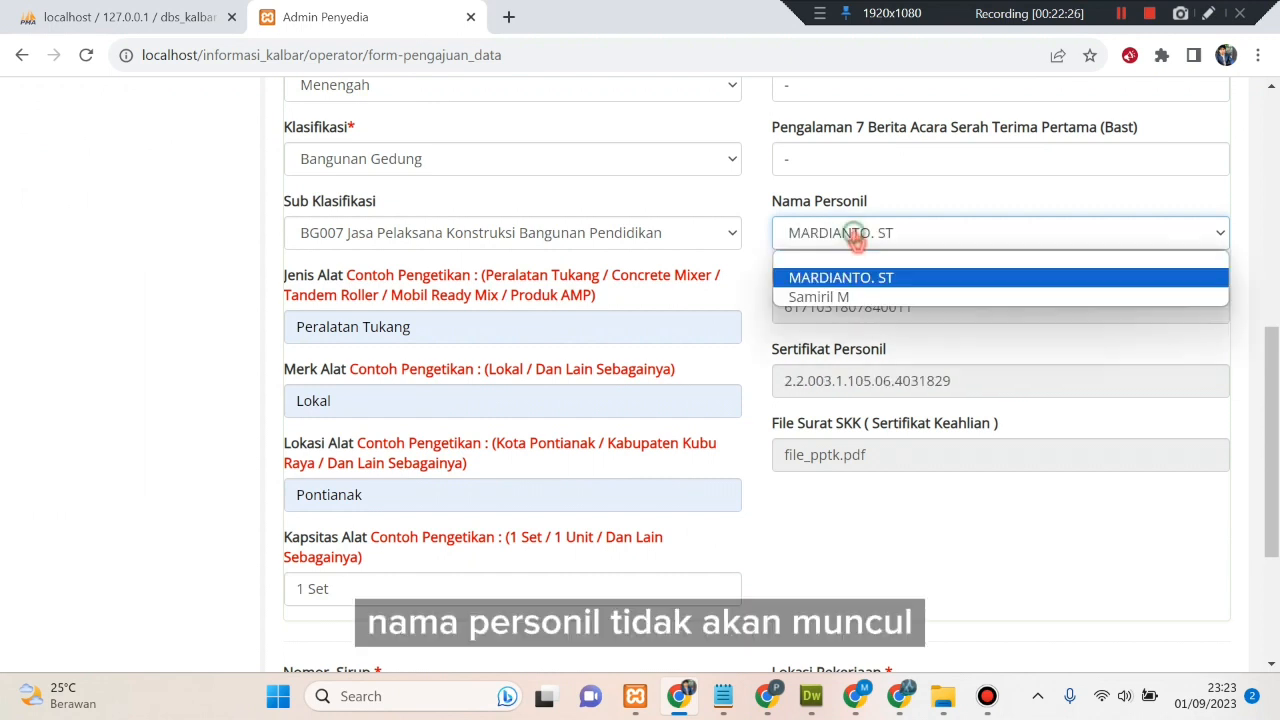
pyautogui.click(862, 298)
# - Set Lokasi Pekerjaan to Kab Kubu Raya and Jenis Pekerjaan to Pekerjaan Gedung, then review the form
pyautogui.scroll(-1, 1028, 447)
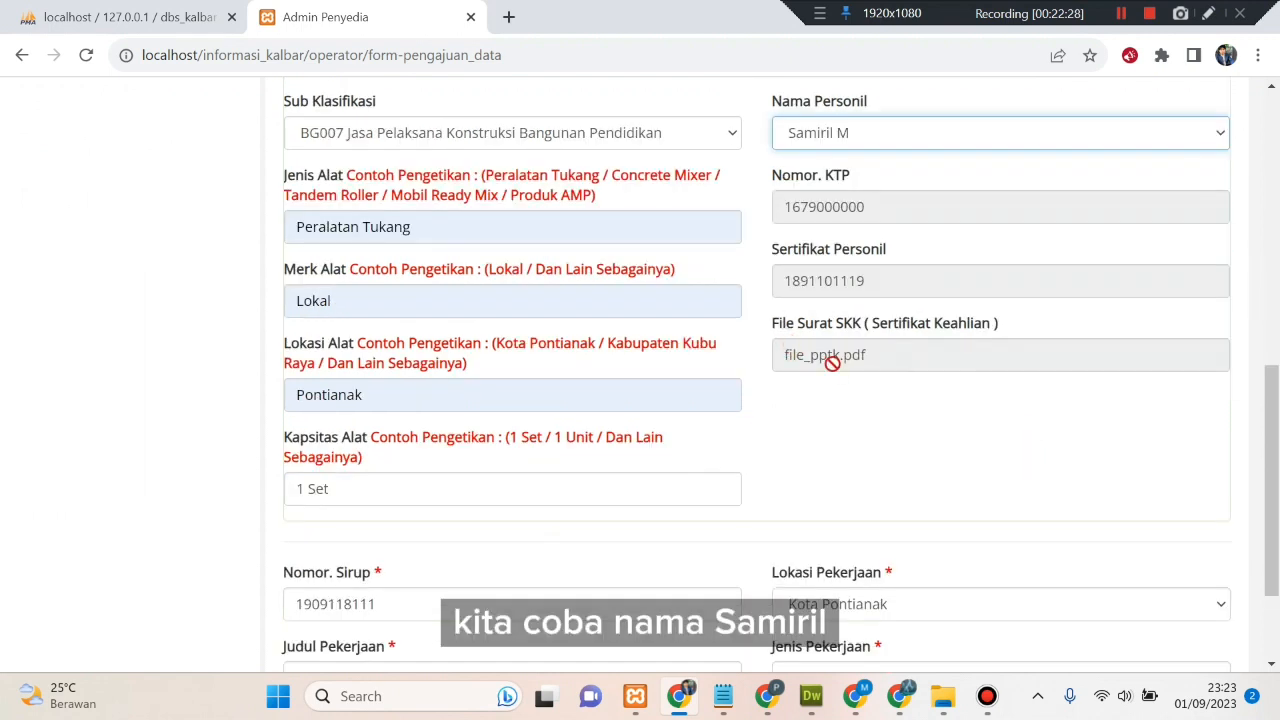
pyautogui.scroll(-2, 840, 362)
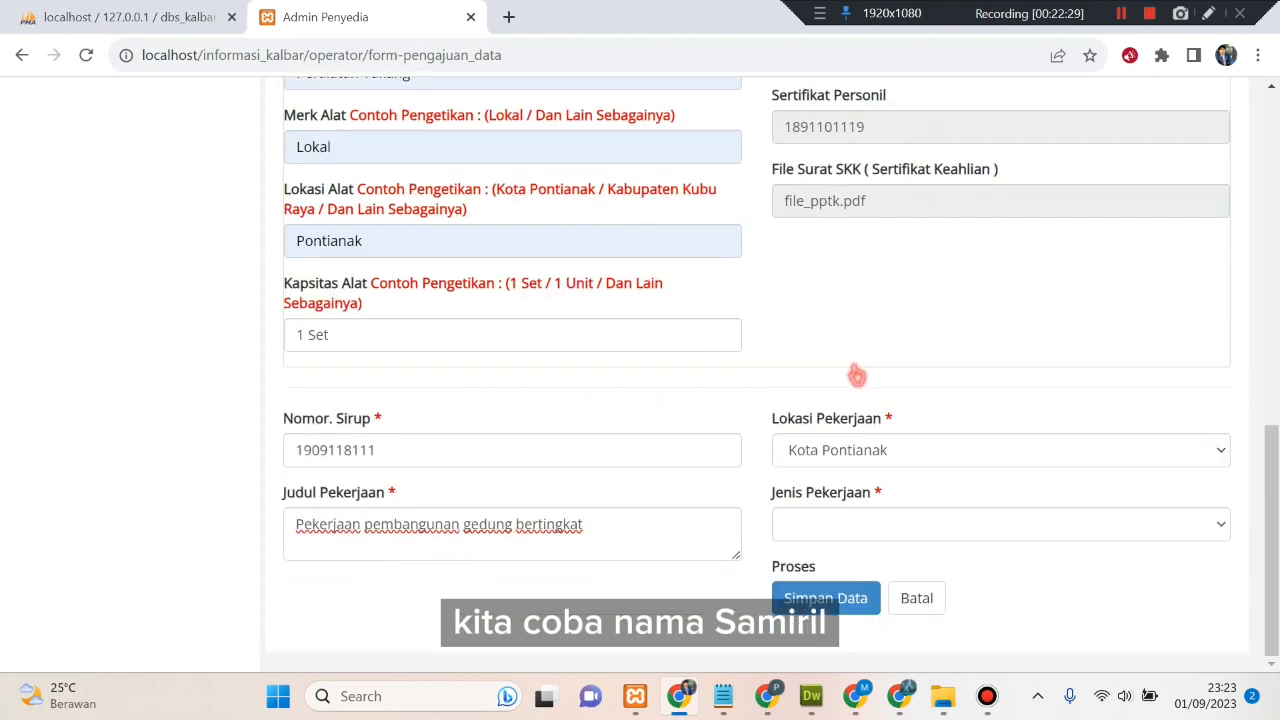
pyautogui.click(908, 458)
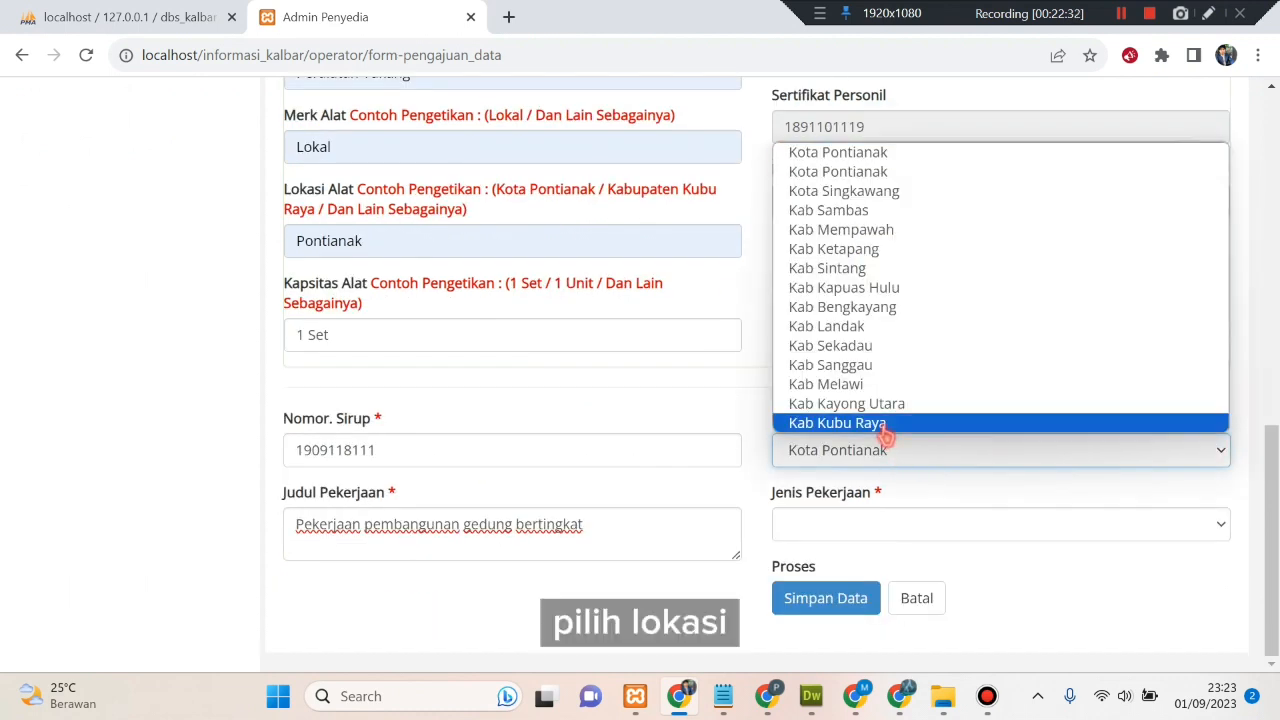
pyautogui.click(886, 425)
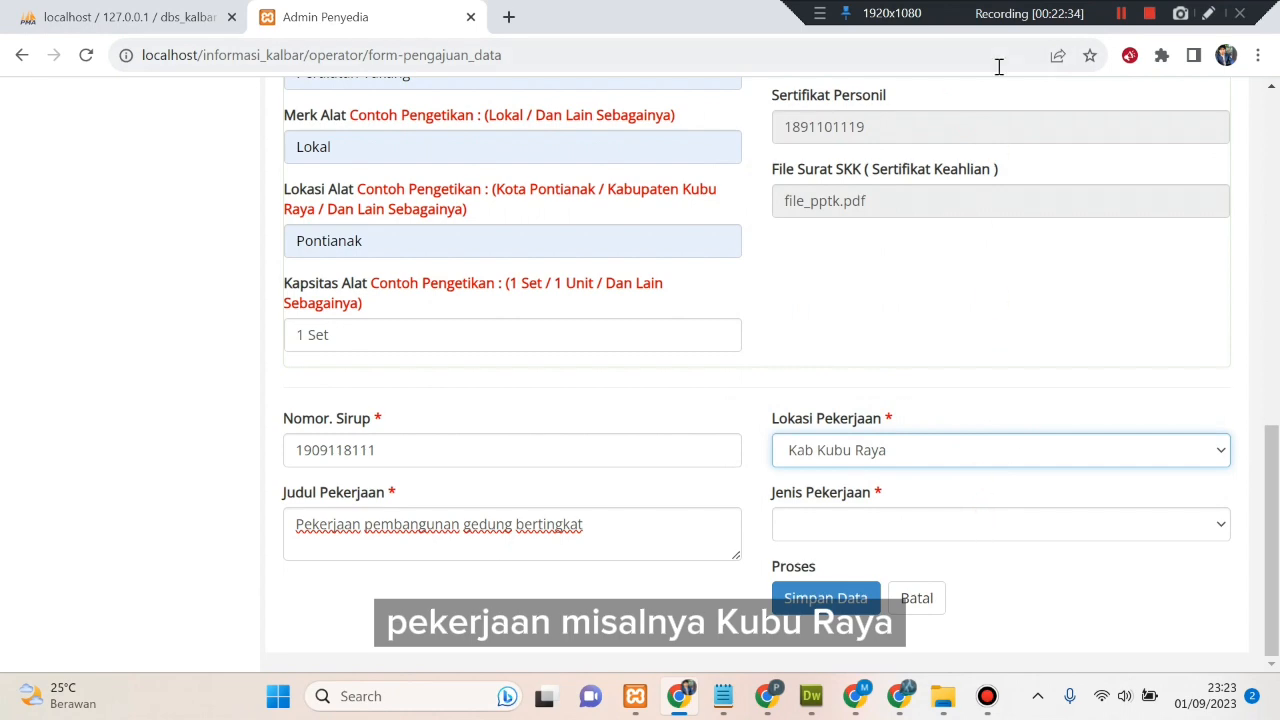
pyautogui.click(1000, 525)
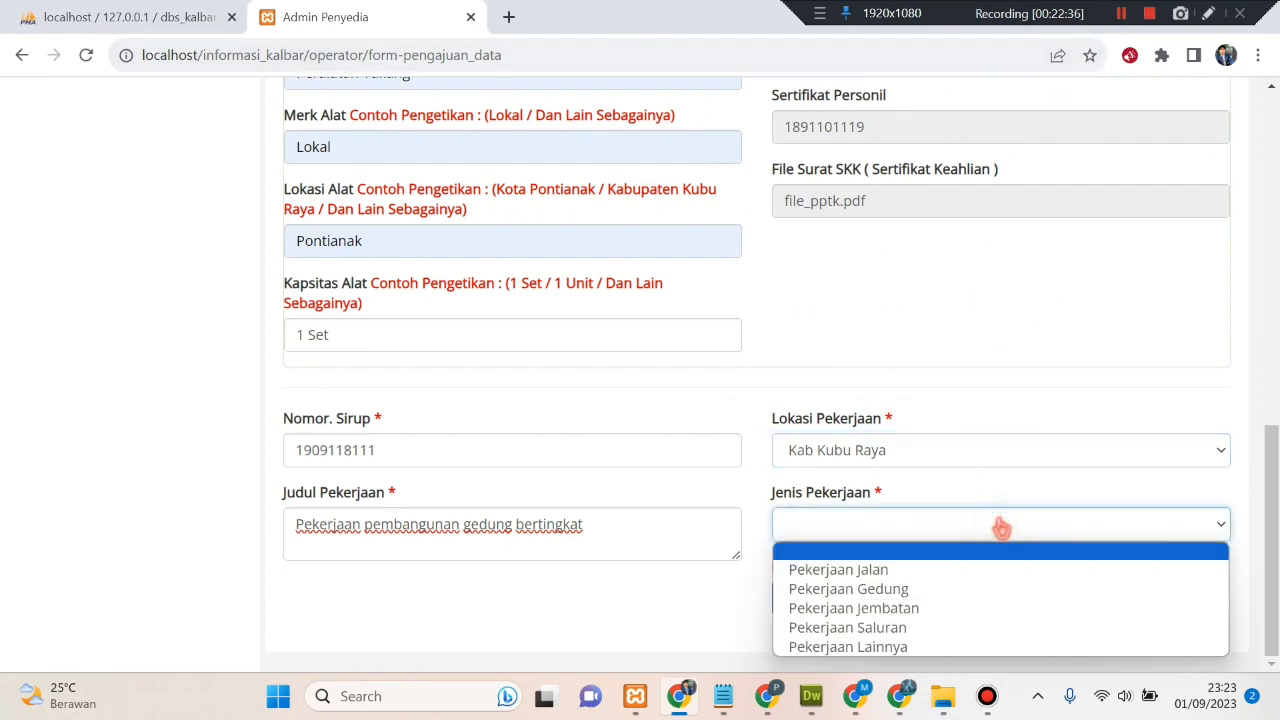
pyautogui.click(955, 589)
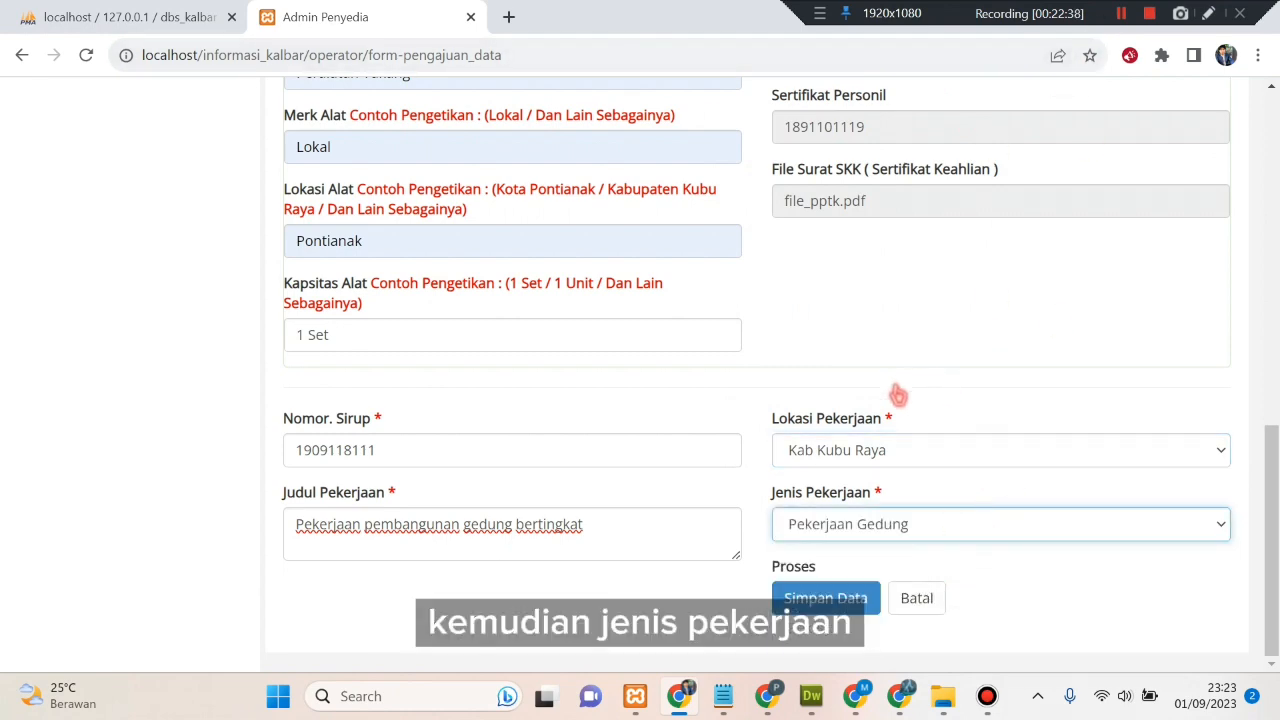
pyautogui.scroll(5, 895, 398)
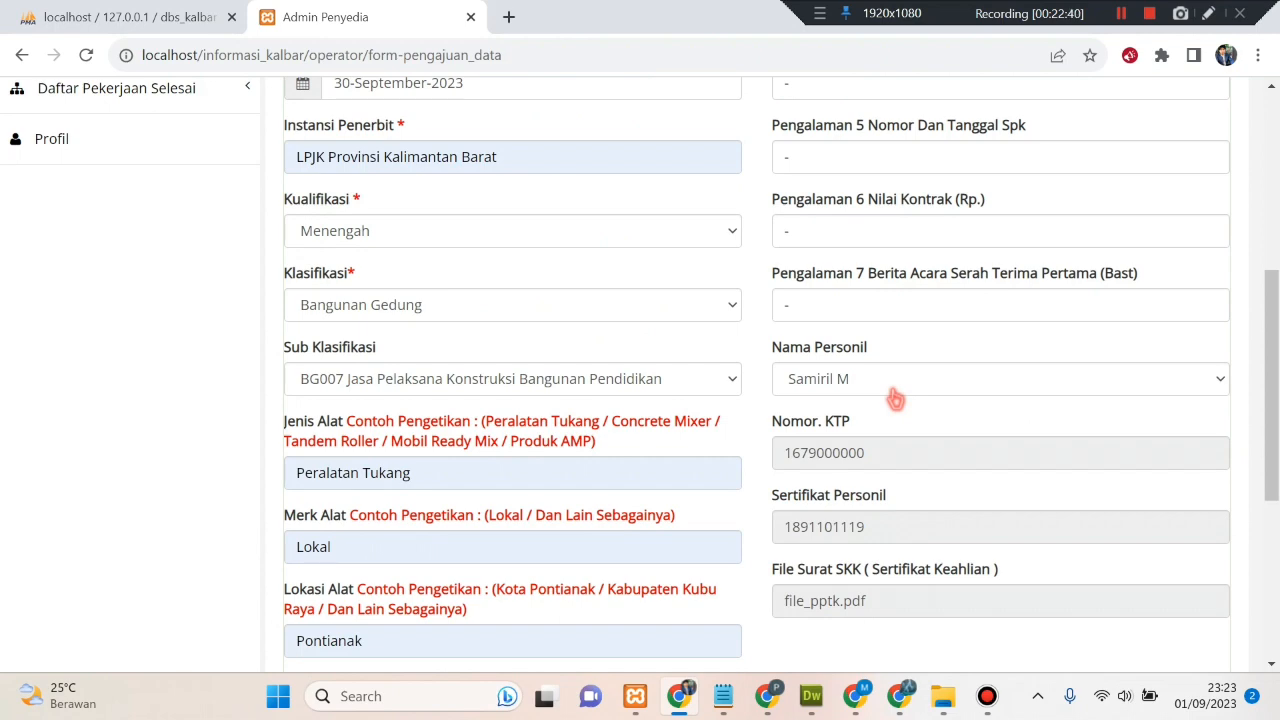
pyautogui.scroll(5, 895, 398)
pyautogui.scroll(-4, 892, 392)
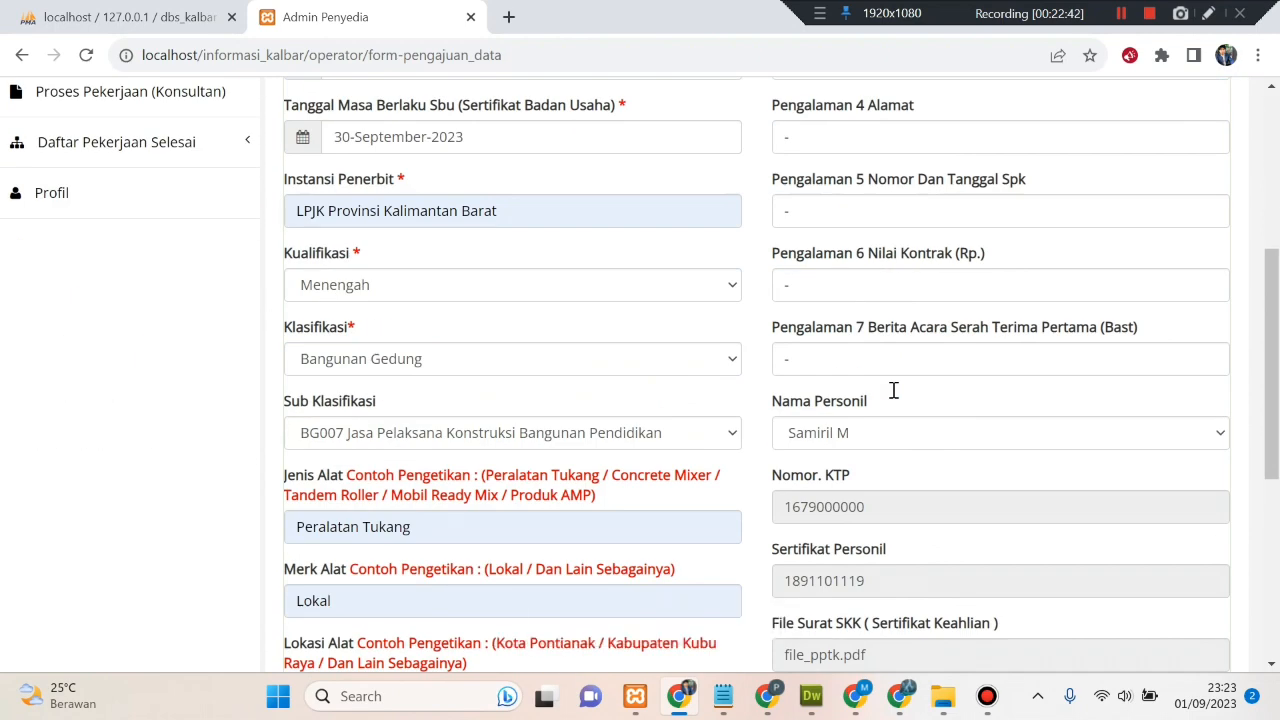
pyautogui.scroll(-5, 893, 390)
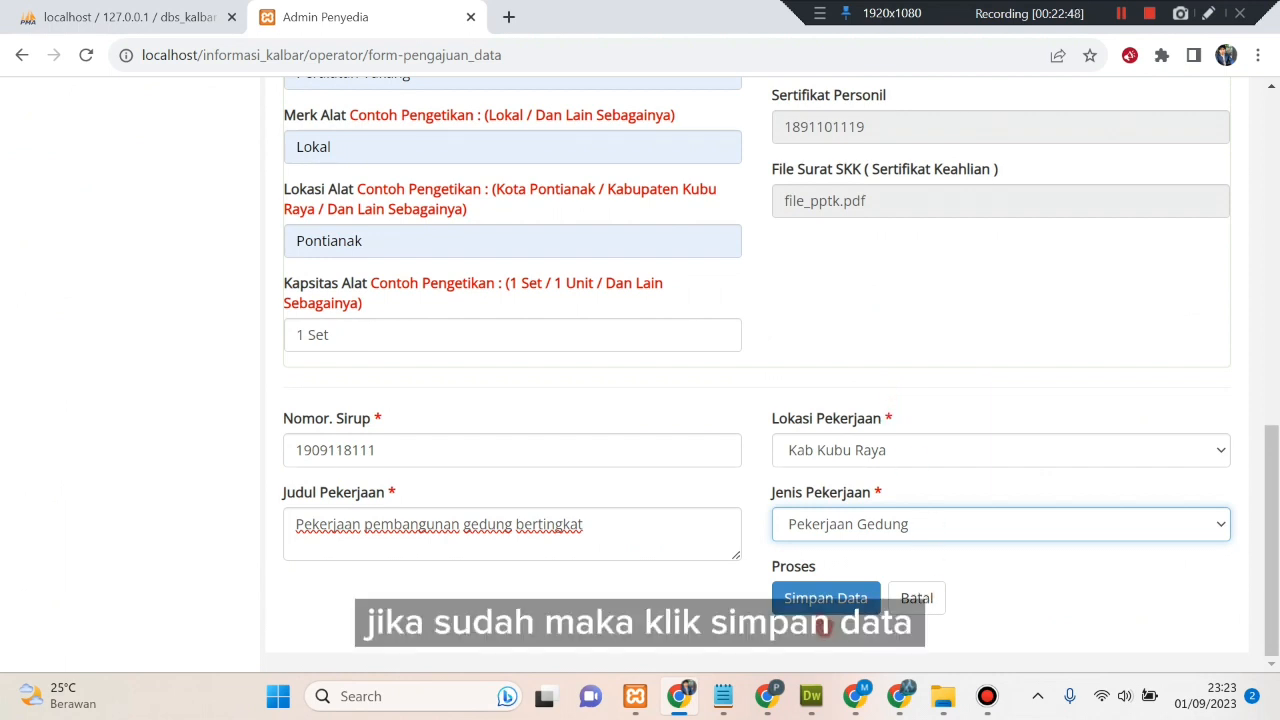
# - Save the new work submission and go to its file upload page from the Keterangan modal
pyautogui.click(818, 600)
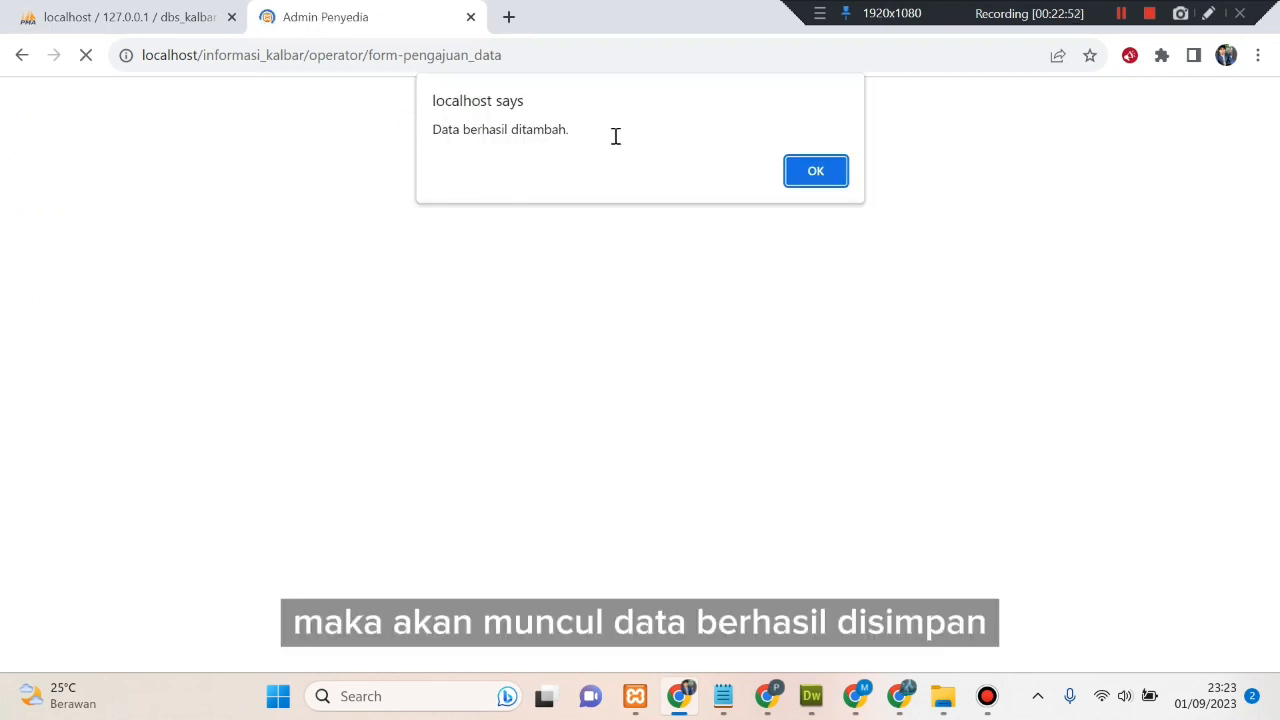
pyautogui.click(816, 178)
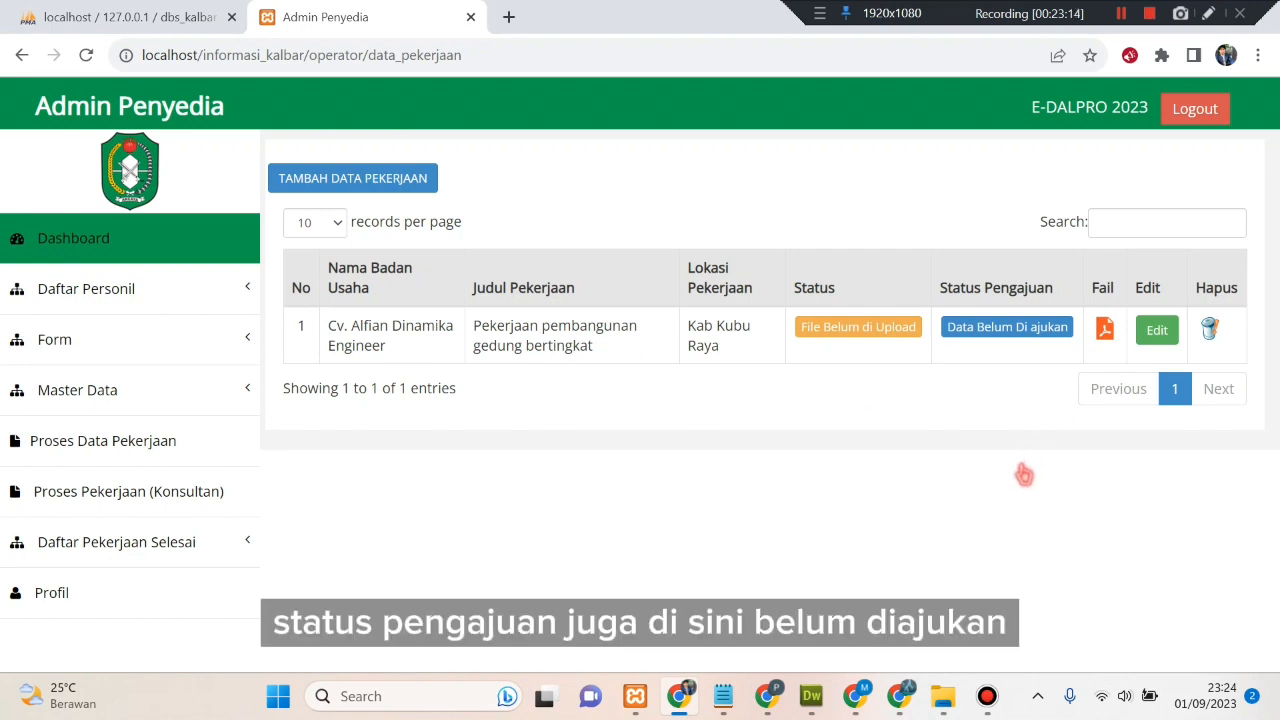
pyautogui.click(840, 332)
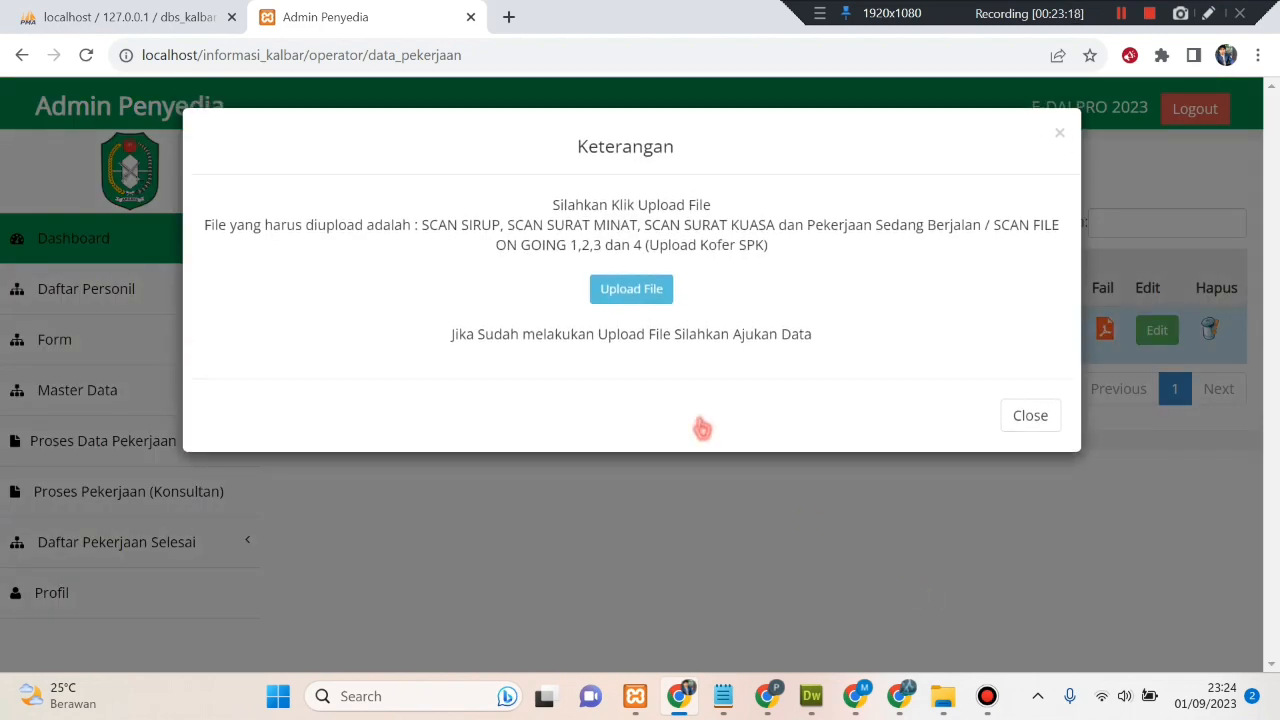
pyautogui.click(659, 300)
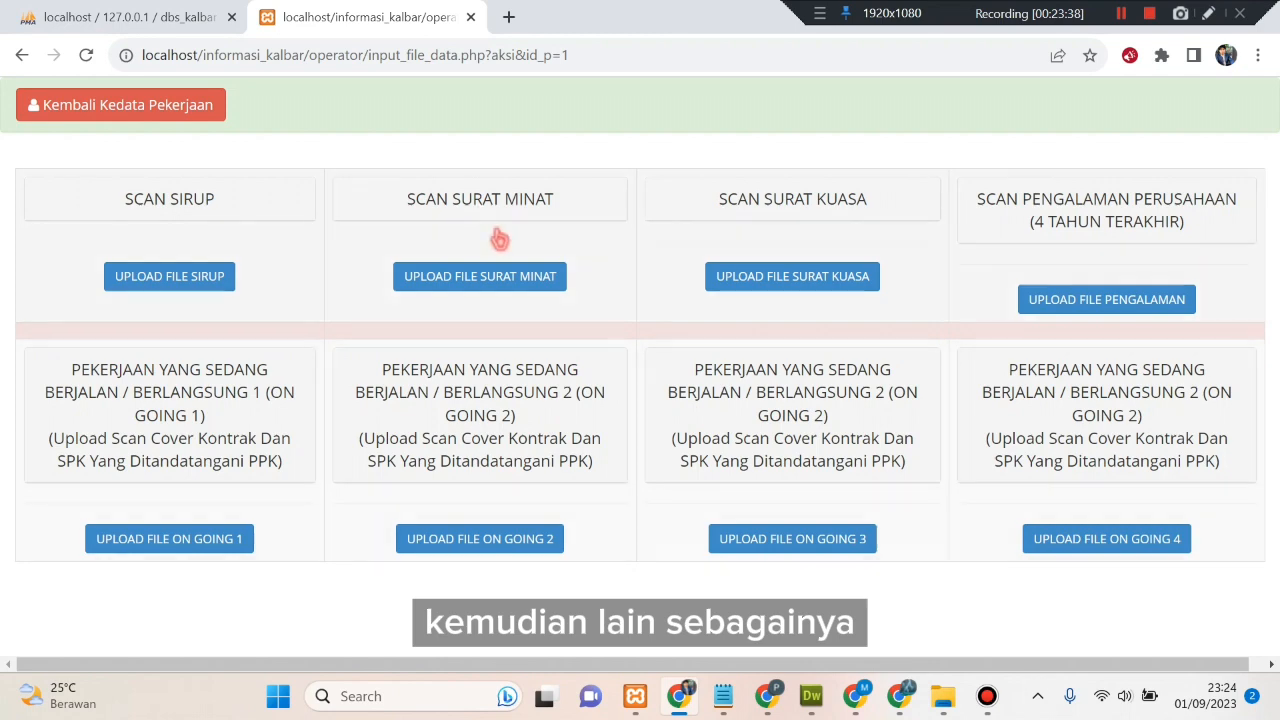
# - Upload file_pptk as the SIRUP scan and save it
pyautogui.click(167, 280)
pyautogui.click(376, 214)
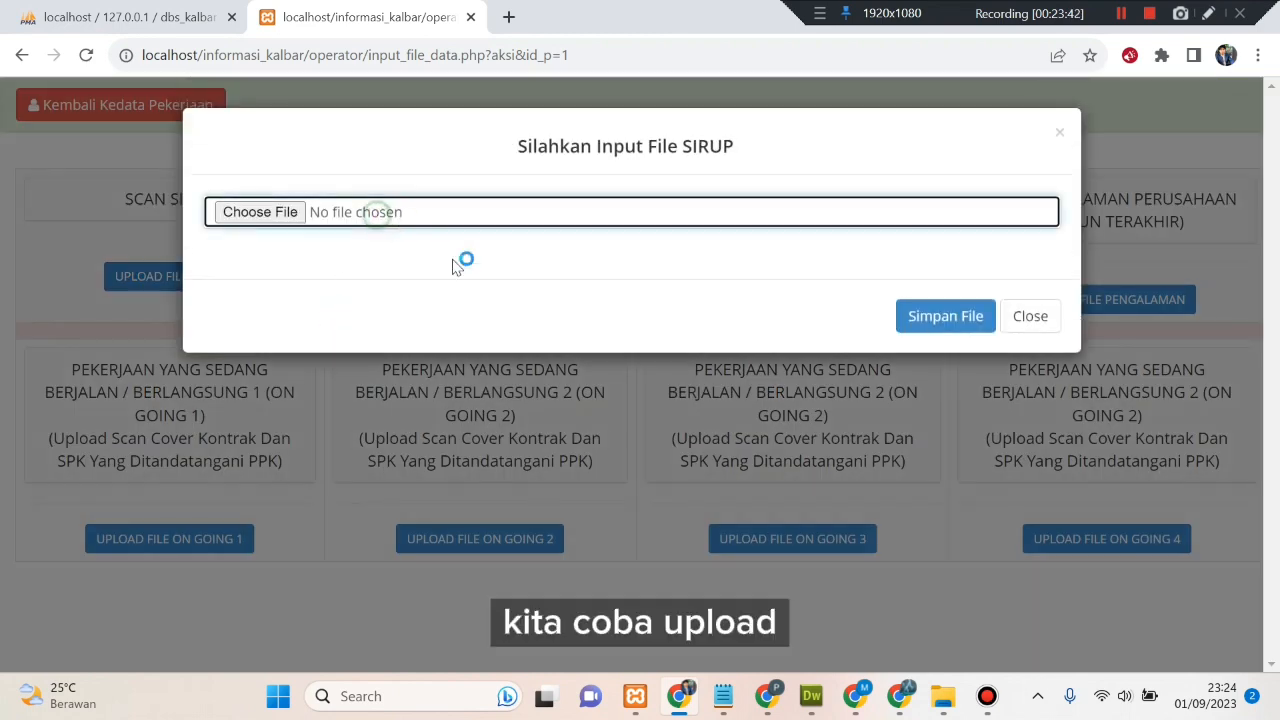
pyautogui.scroll(-10, 575, 420)
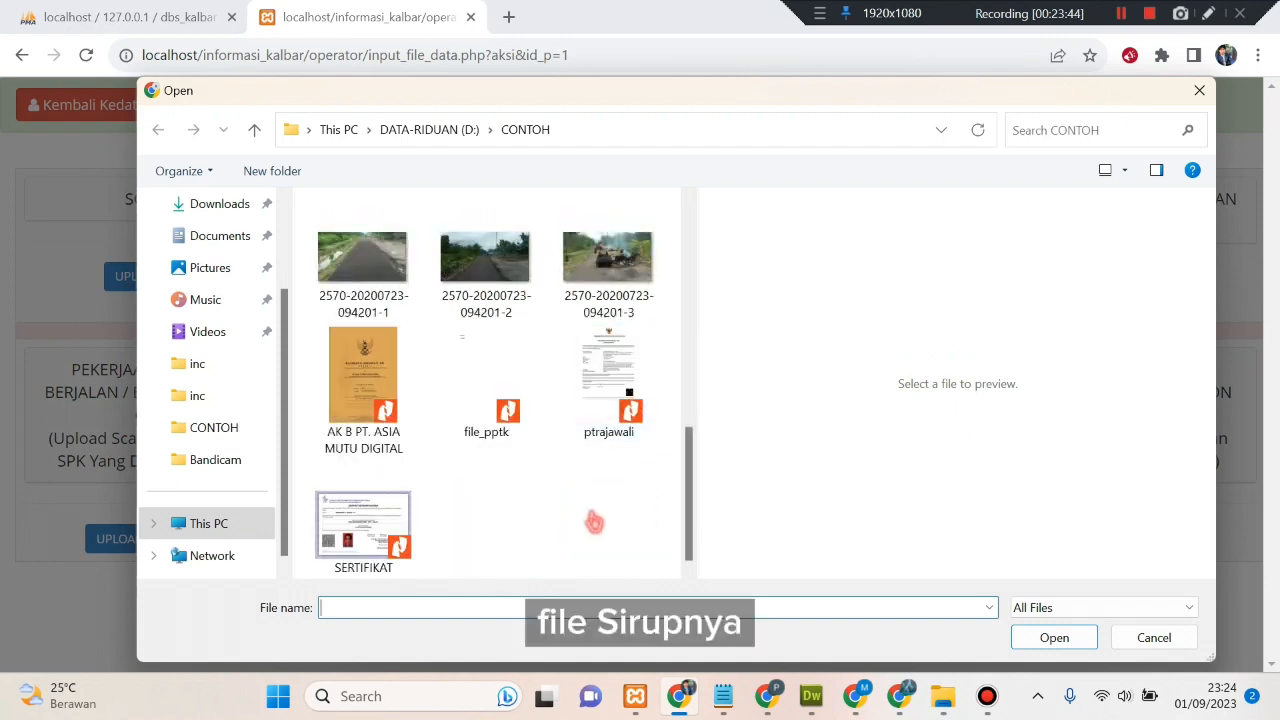
pyautogui.click(508, 415)
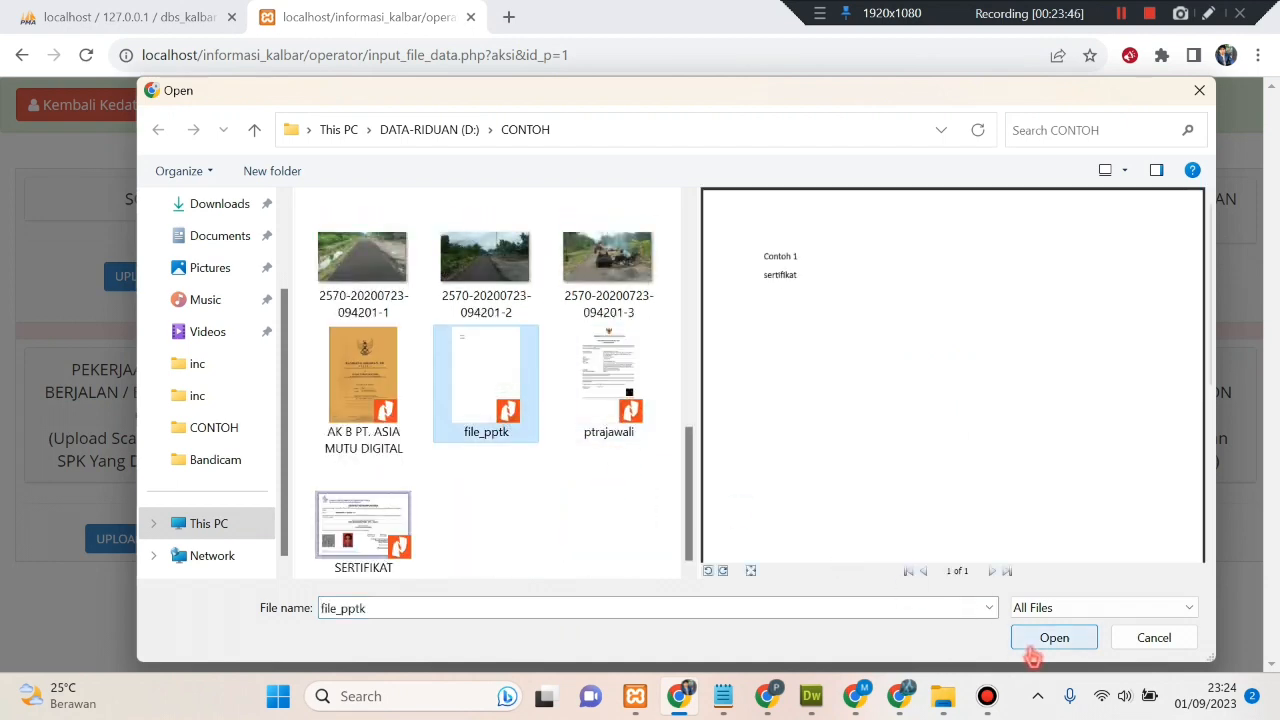
pyautogui.click(1036, 645)
pyautogui.click(946, 316)
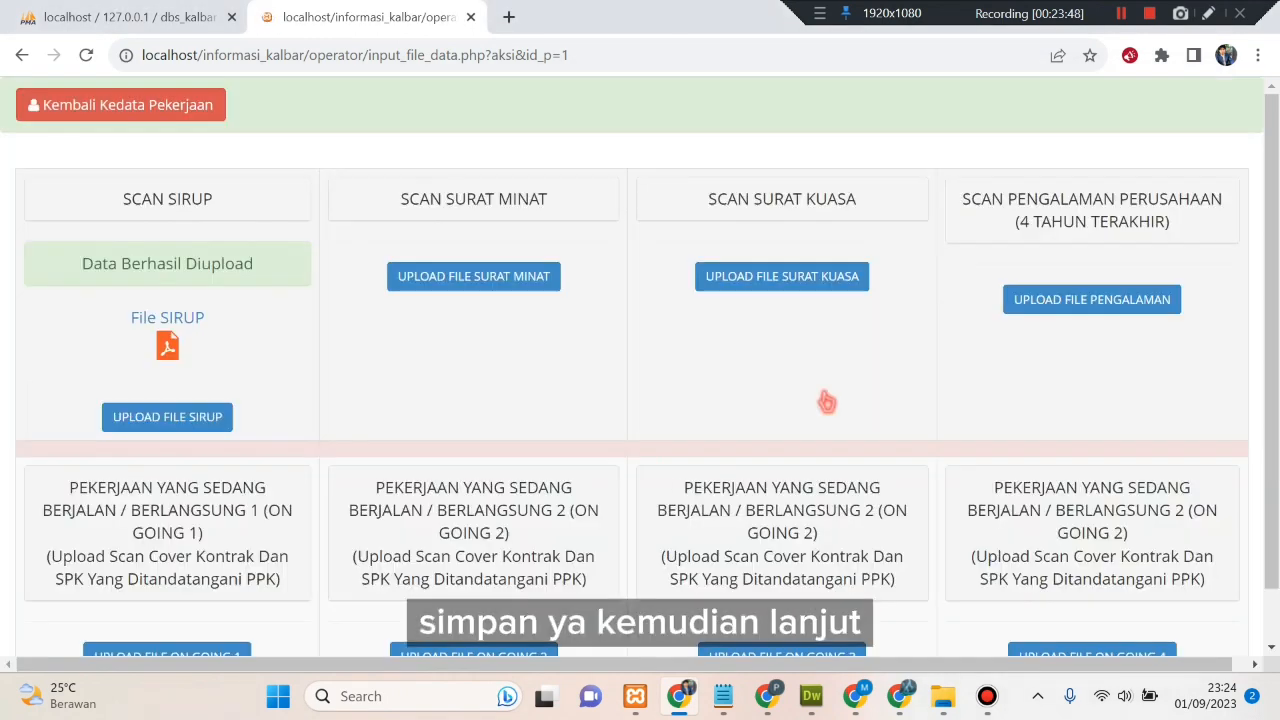
# - Upload ptrajawali as the Surat Minat scan, save it, and return to the job list
pyautogui.click(430, 284)
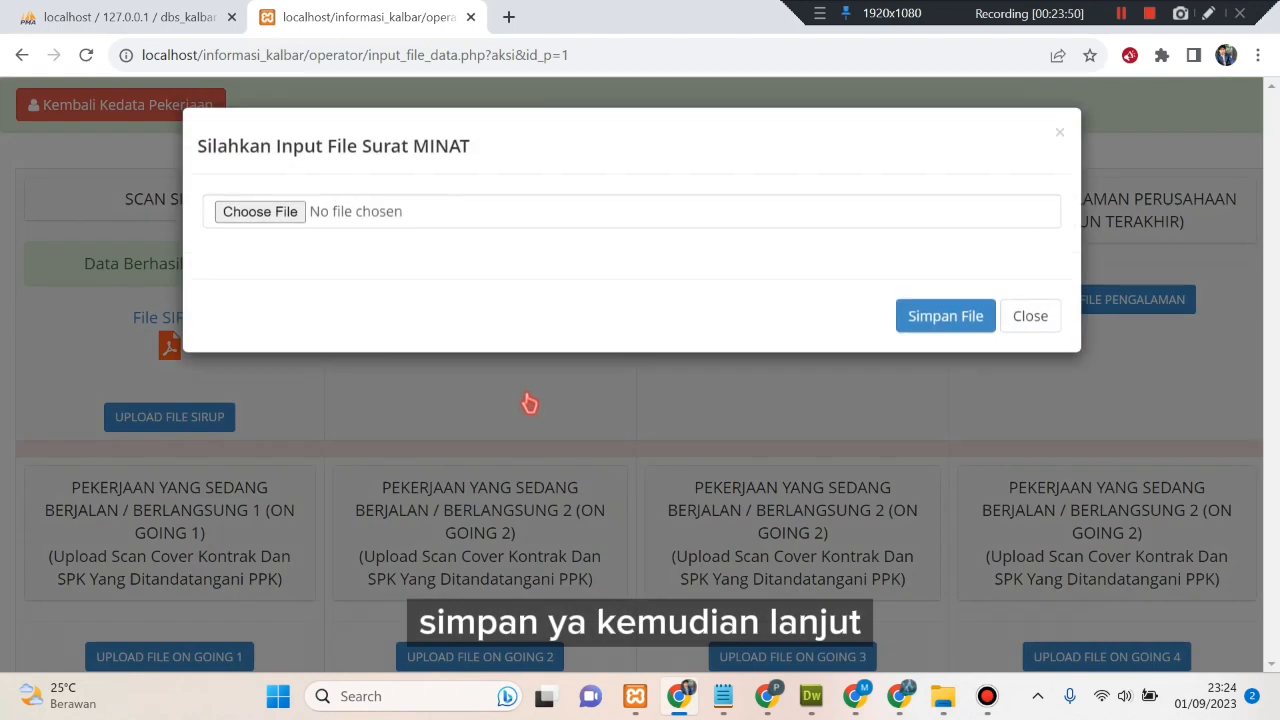
pyautogui.click(404, 224)
pyautogui.scroll(-5, 531, 366)
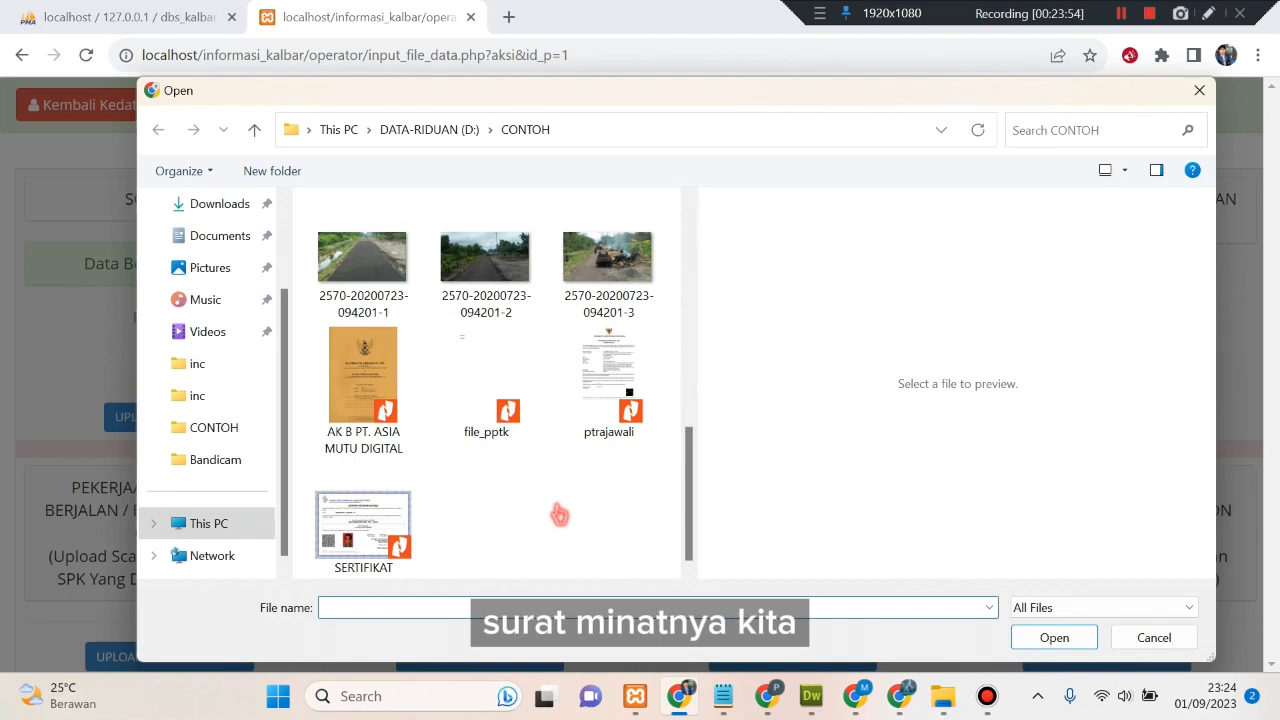
pyautogui.click(608, 372)
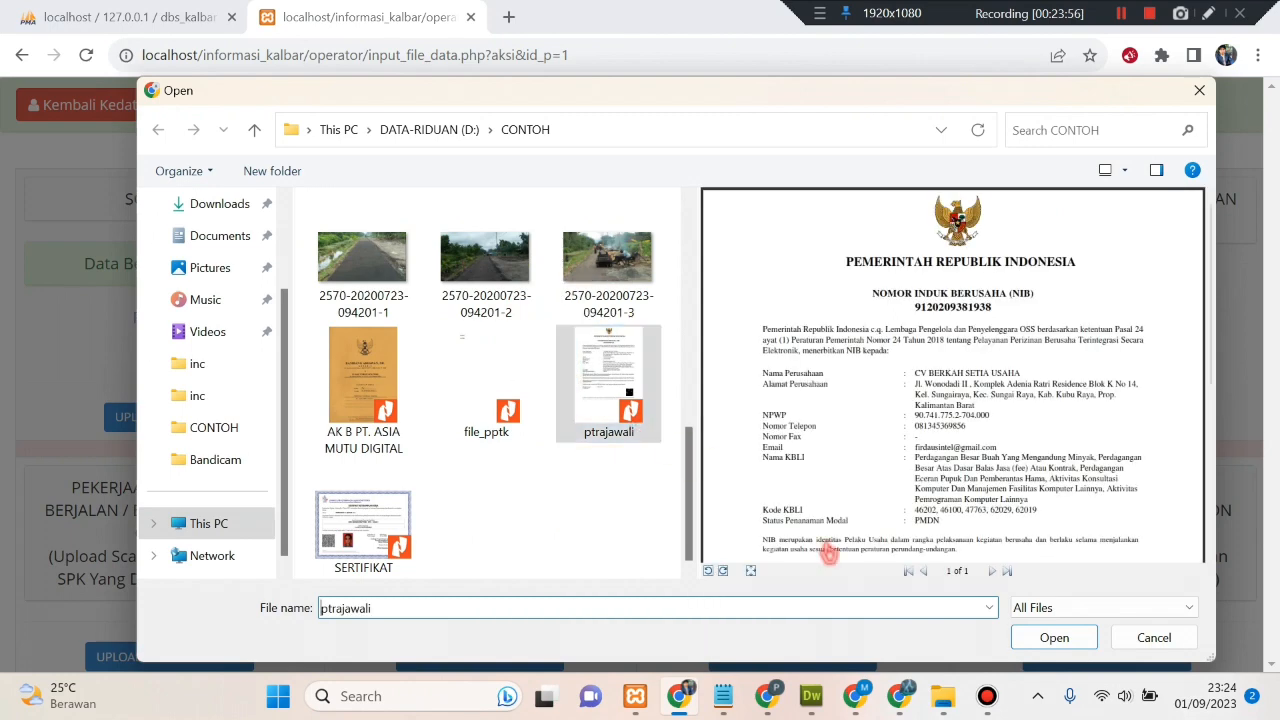
pyautogui.click(1052, 637)
pyautogui.click(933, 325)
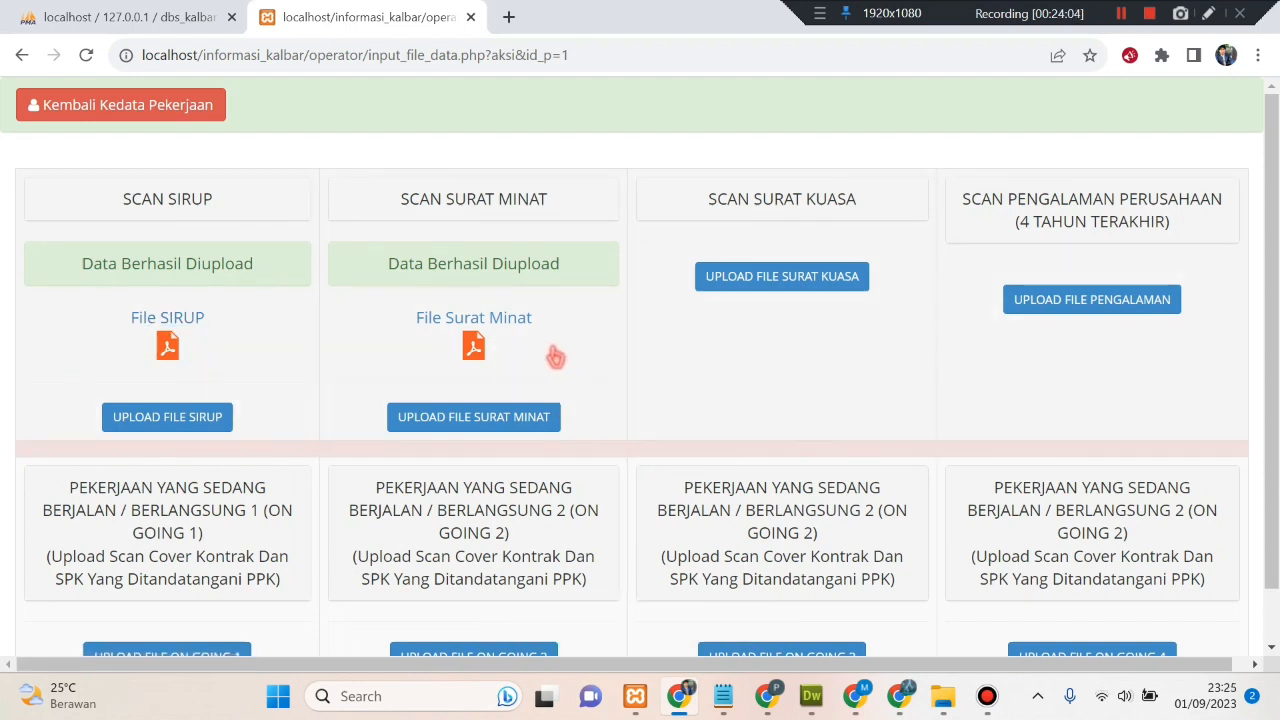
pyautogui.click(166, 123)
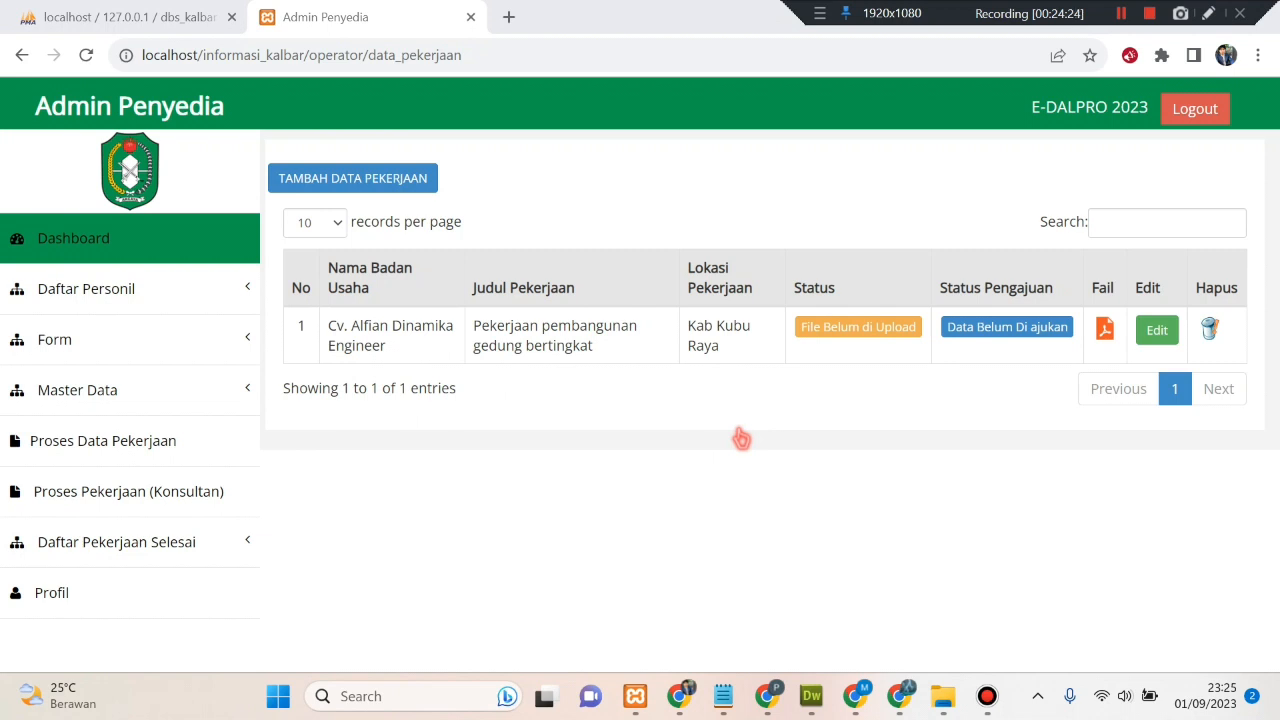
# - Submit the Kab Kubu Raya building job's data for verification via Proses and acknowledge the alert
pyautogui.click(982, 333)
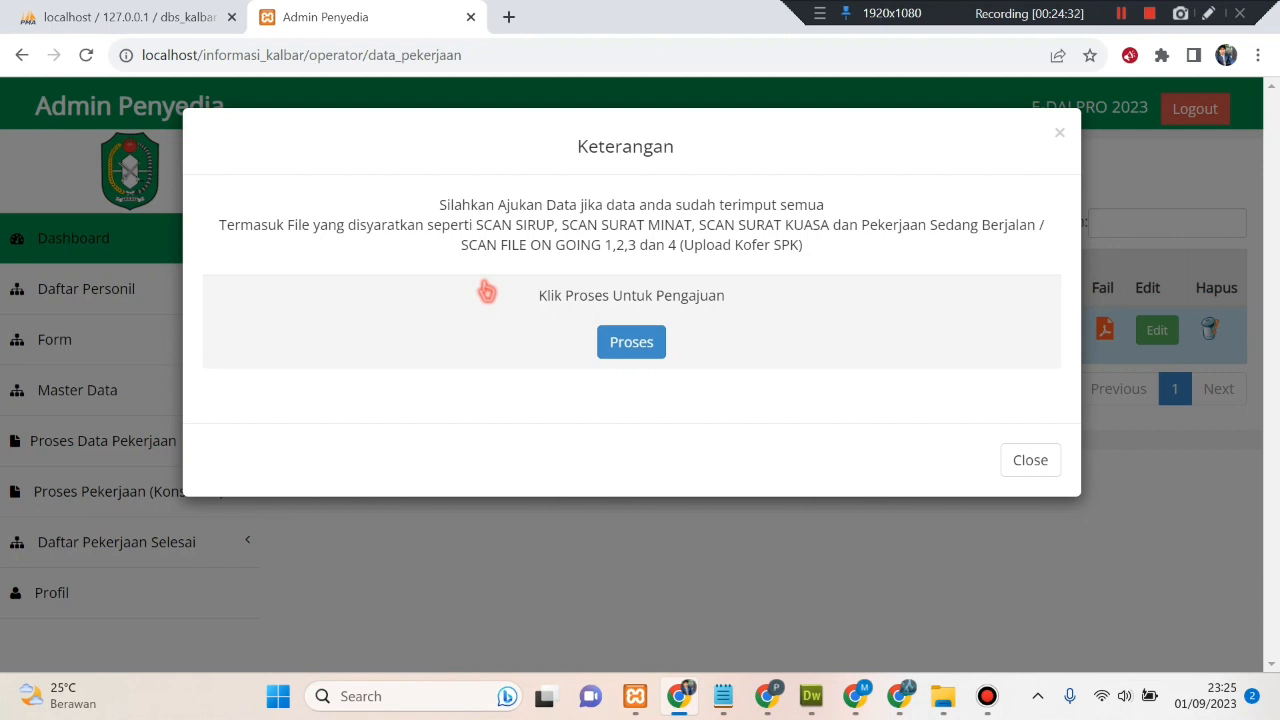
pyautogui.click(643, 350)
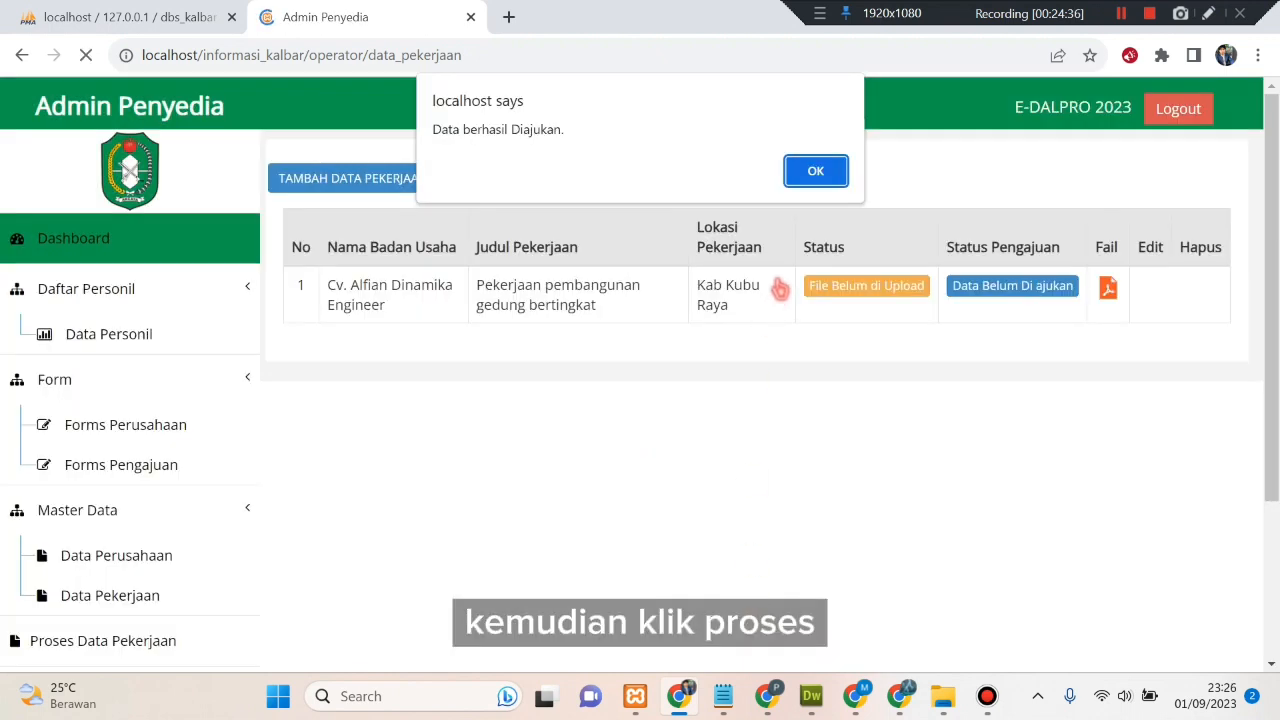
pyautogui.click(813, 175)
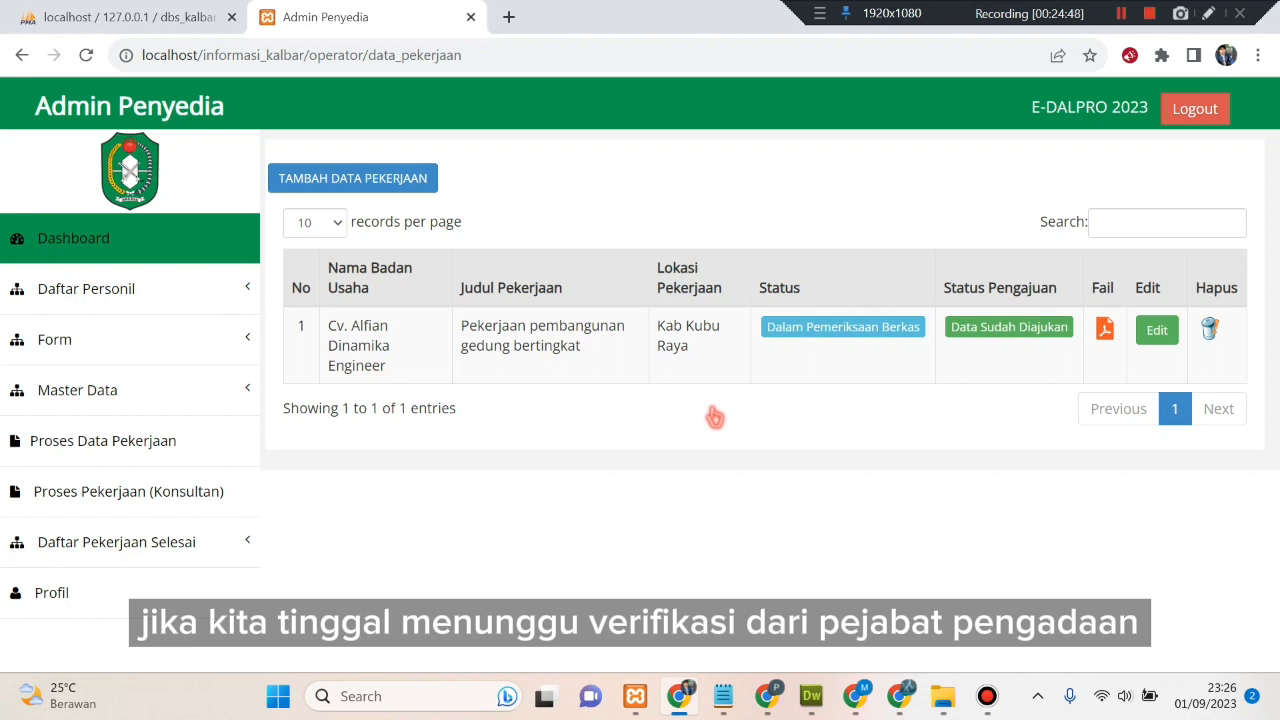
# - In the Pejabat Pengadaan session, reload the Dashboard and open Data Pekerjaan from the Jumlah Pengajuan tile
pyautogui.click(1121, 13)
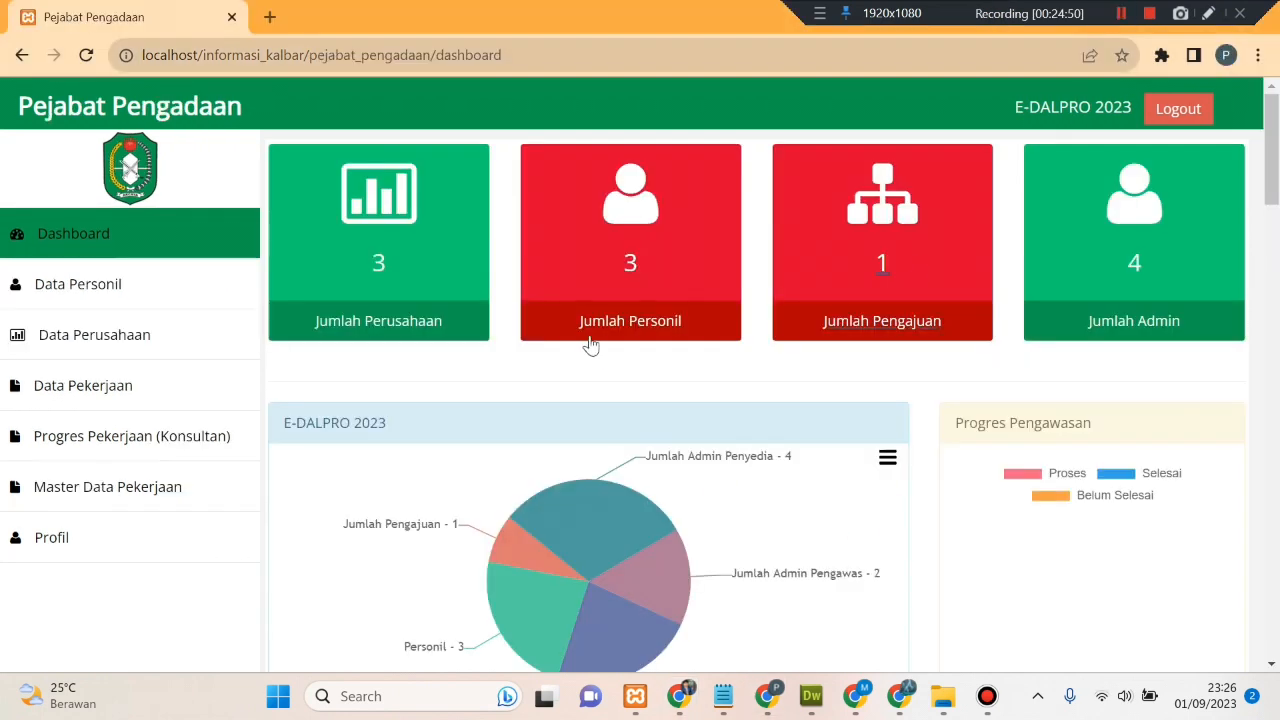
pyautogui.click(118, 233)
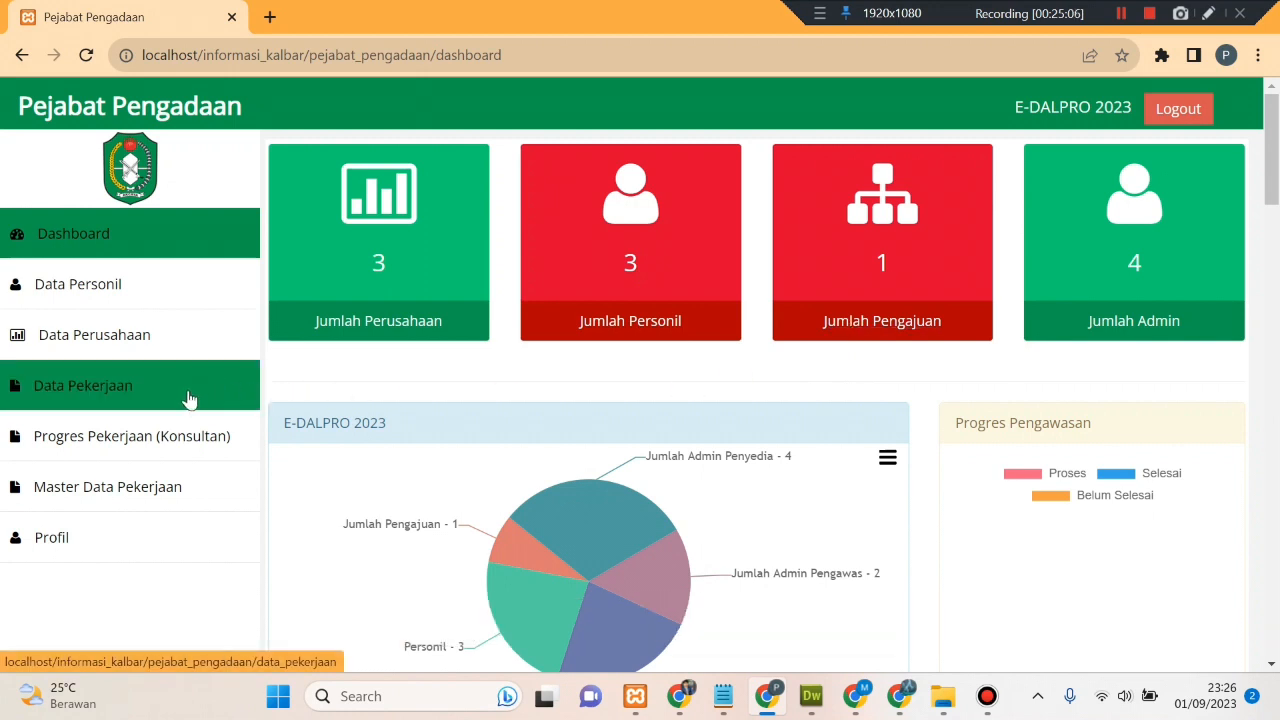
pyautogui.click(911, 331)
pyautogui.click(884, 513)
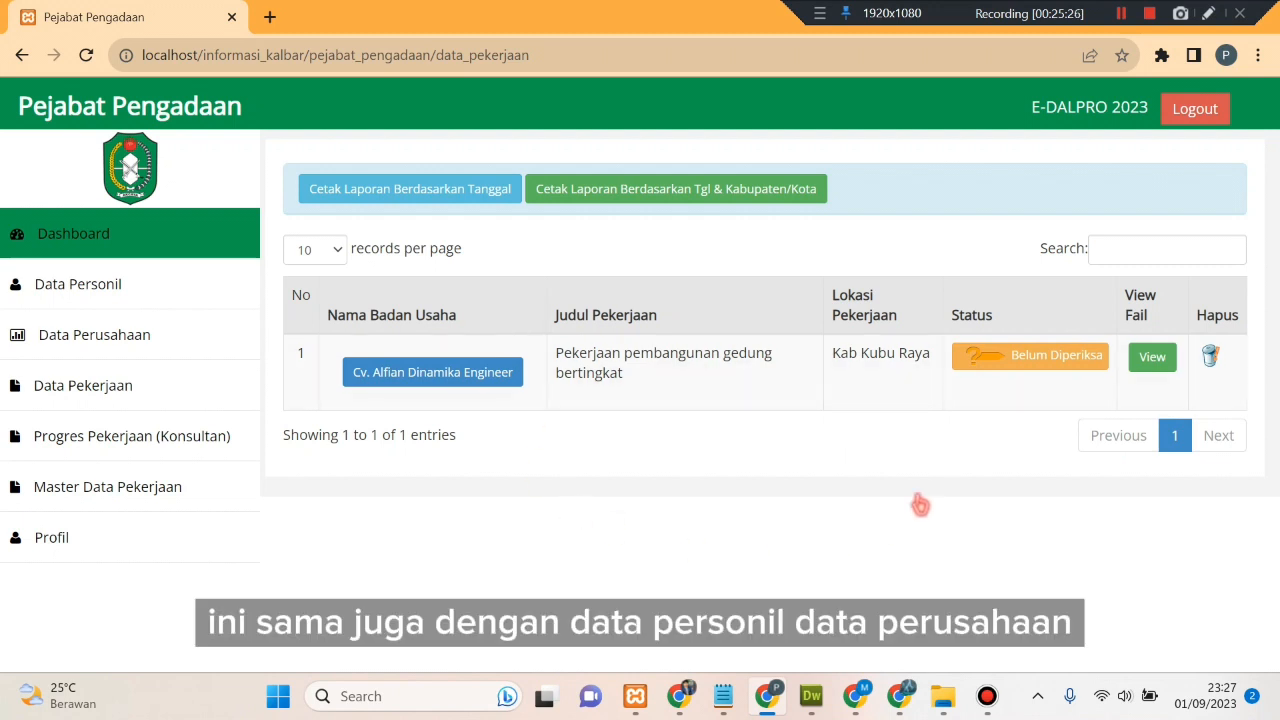
pyautogui.click(1154, 366)
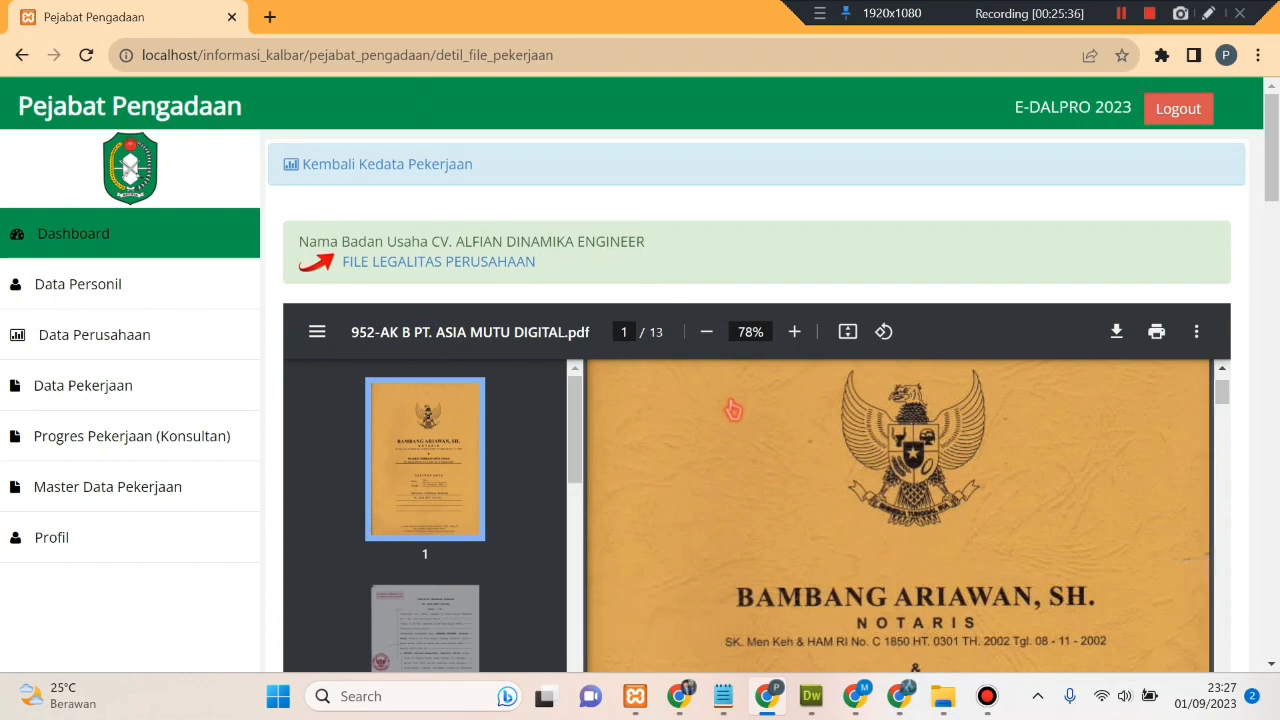
pyautogui.scroll(-4, 728, 412)
pyautogui.scroll(-3, 386, 358)
pyautogui.scroll(-8, 386, 358)
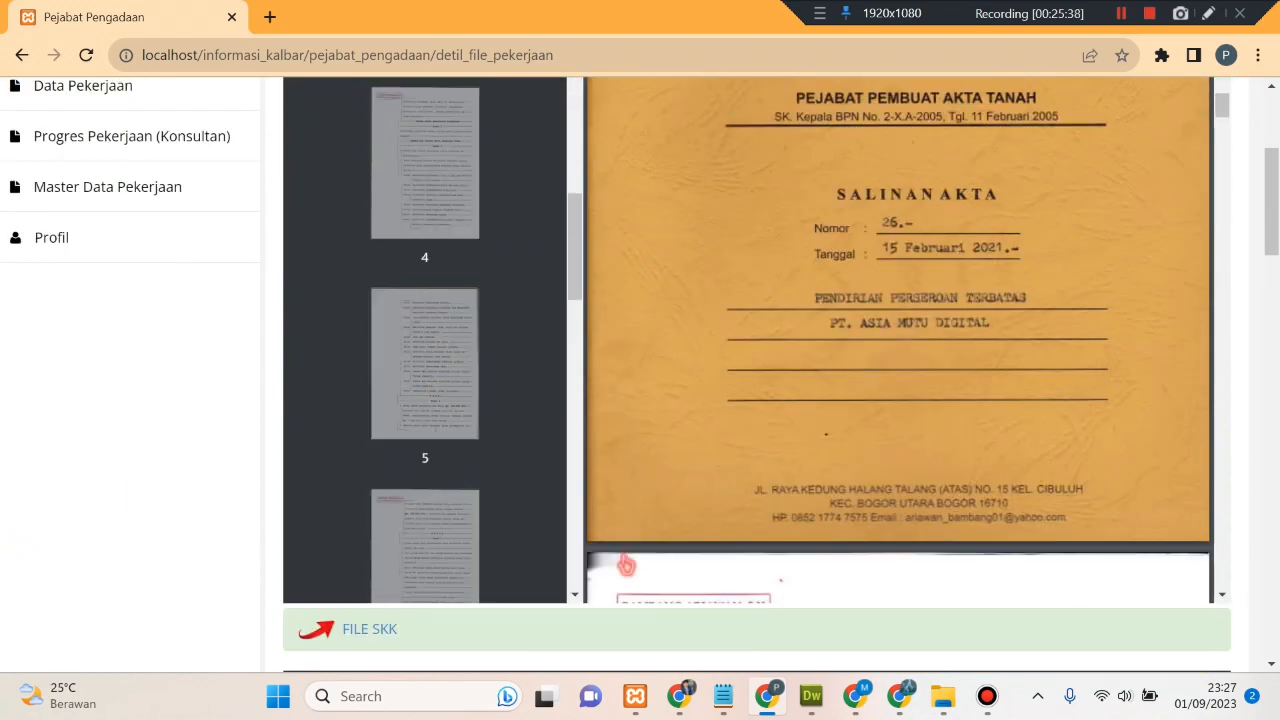
pyautogui.scroll(-2, 627, 566)
pyautogui.scroll(-2, 1219, 392)
pyautogui.scroll(-4, 518, 351)
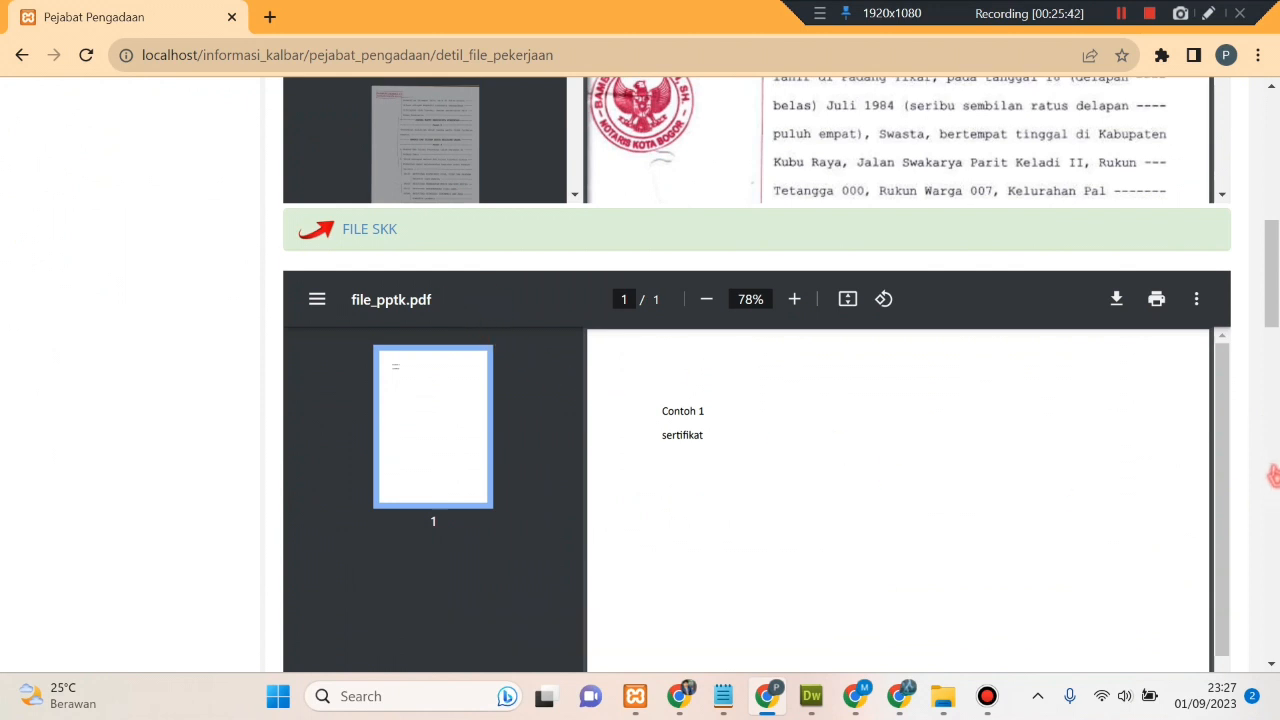
pyautogui.scroll(-3, 1268, 465)
pyautogui.scroll(-5, 1268, 465)
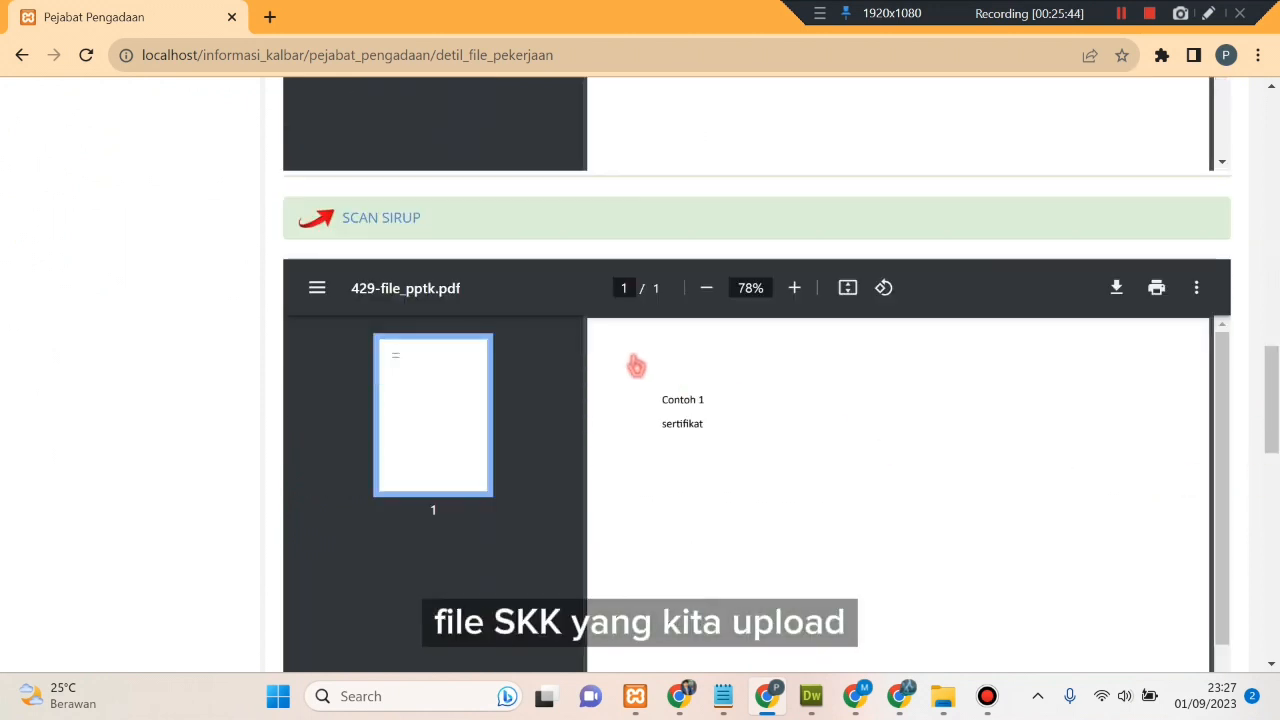
pyautogui.scroll(-5, 1272, 545)
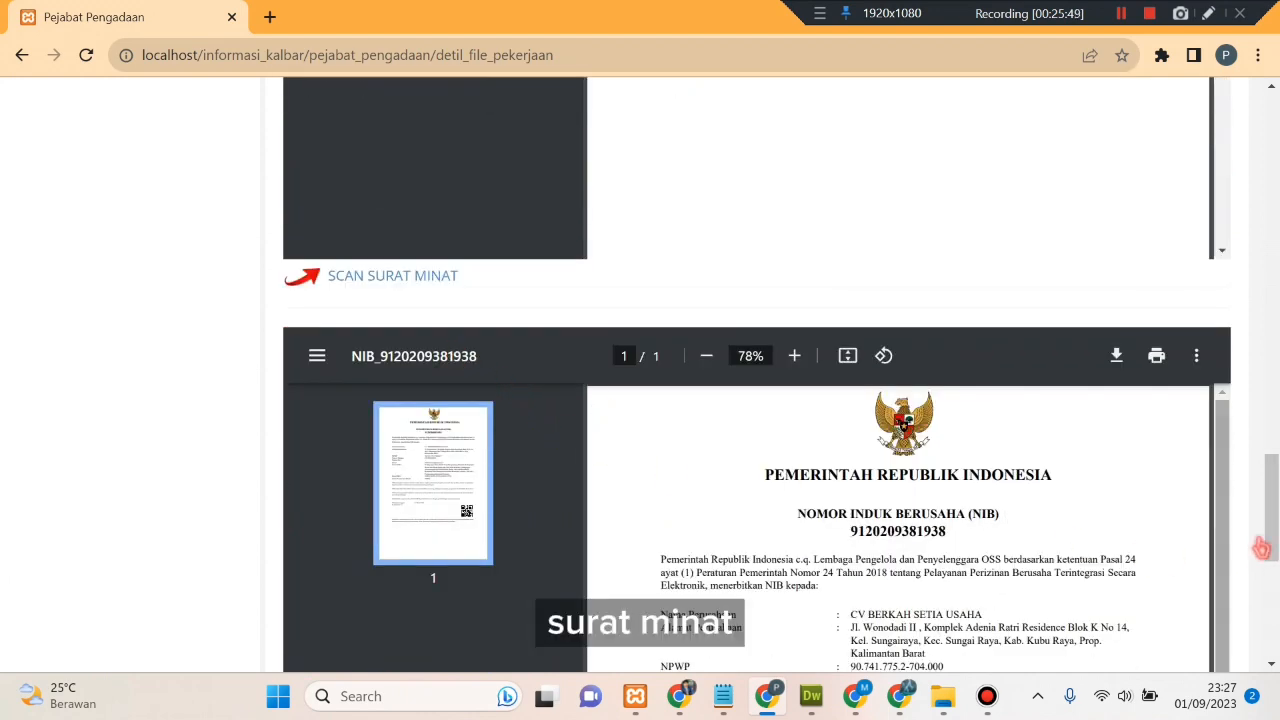
pyautogui.scroll(-3, 1272, 540)
pyautogui.scroll(-2, 1276, 534)
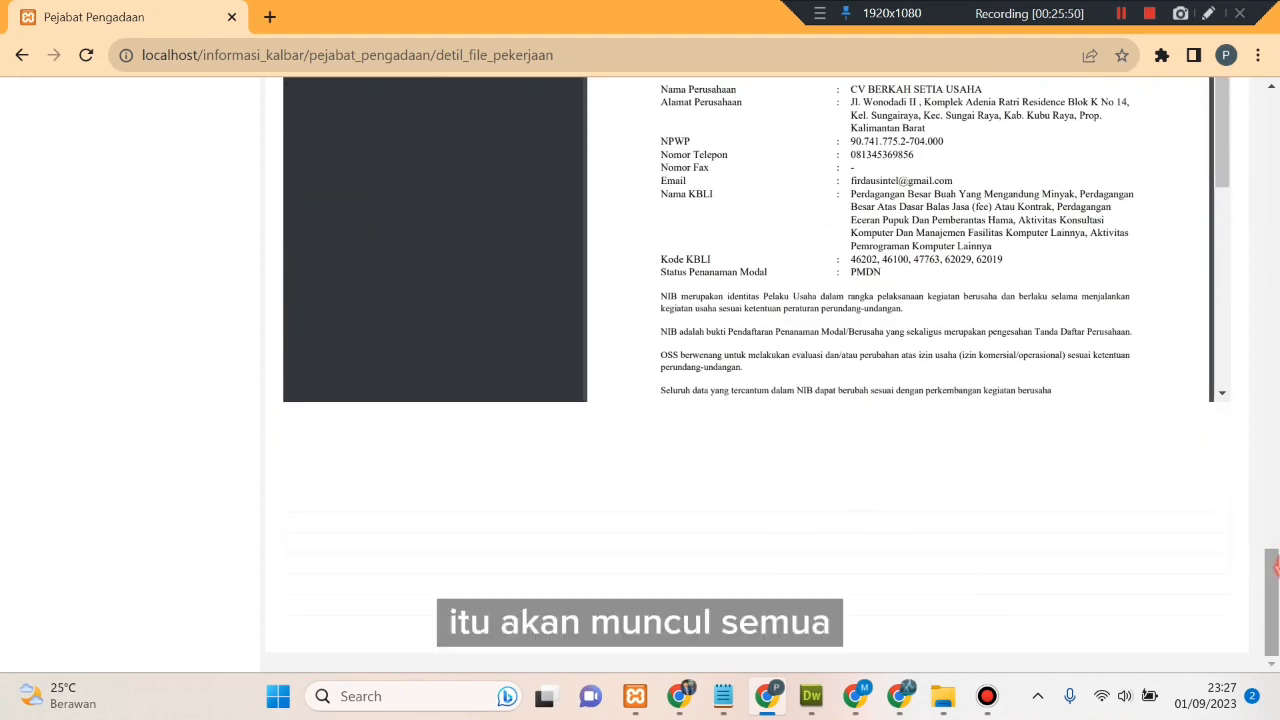
pyautogui.moveTo(1274, 610); pyautogui.dragTo(1276, 148)
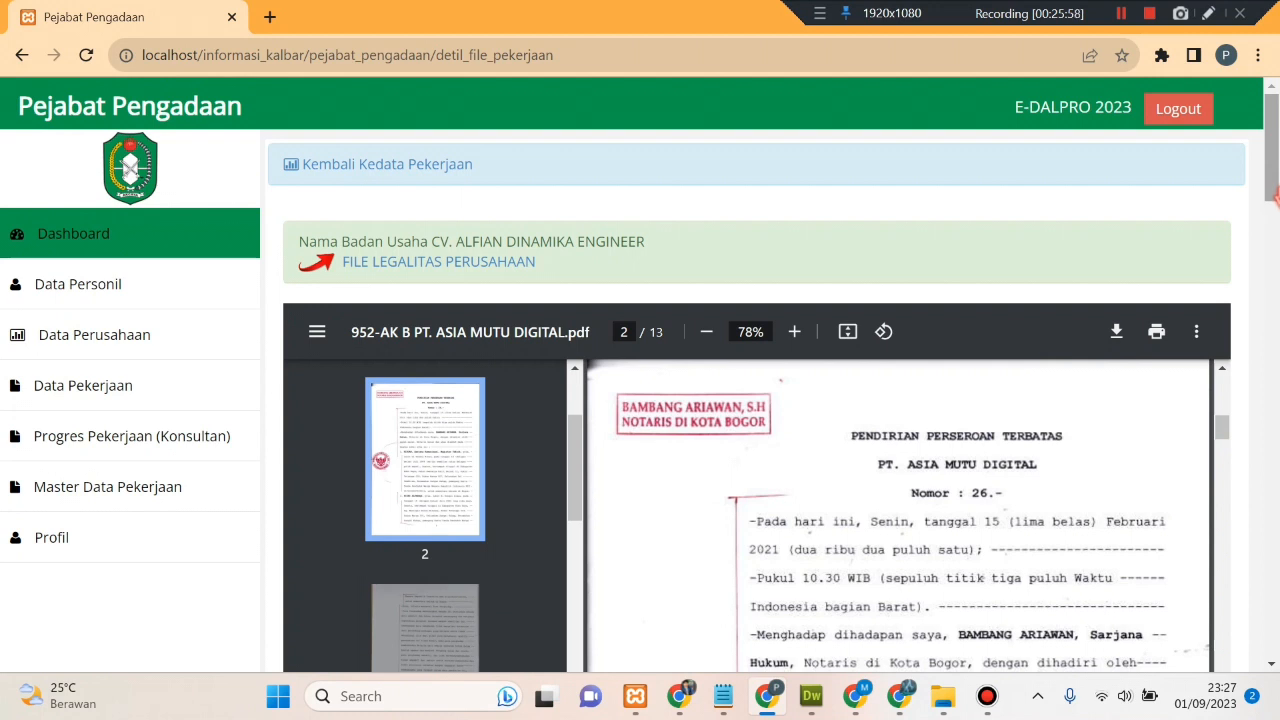
pyautogui.click(414, 164)
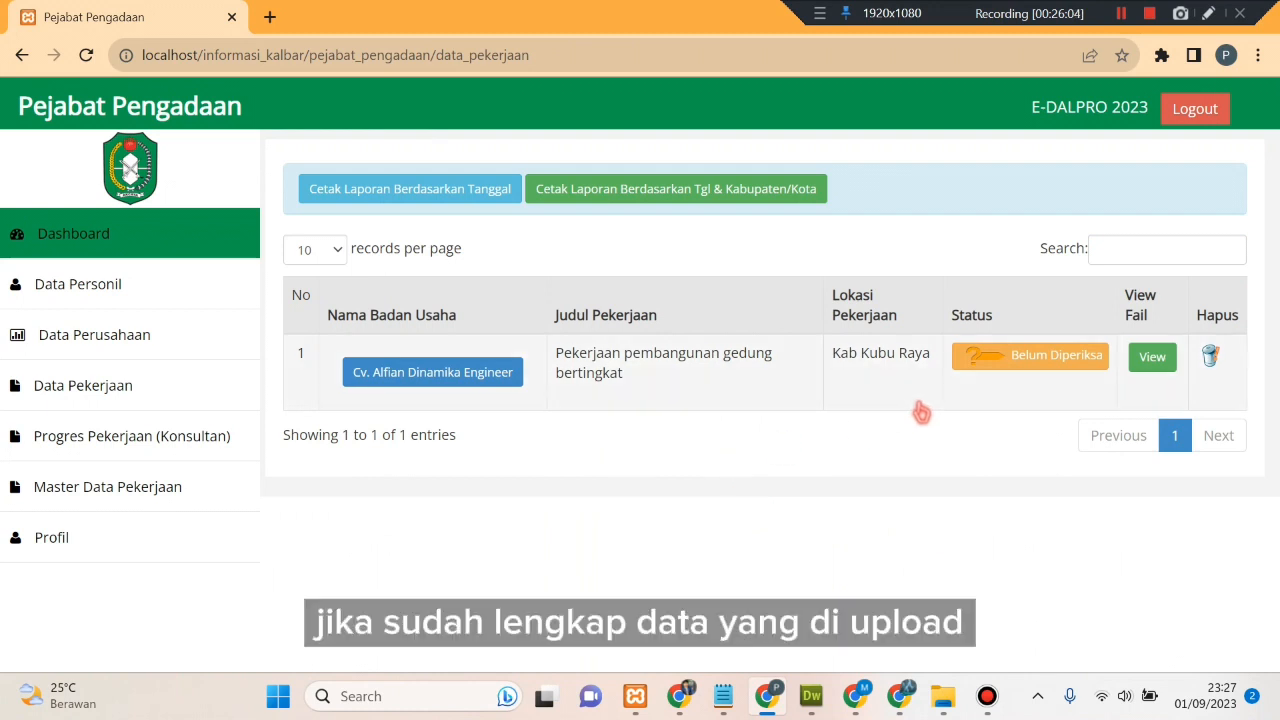
# - Open the Cv. Alfian Dinamika Engineer submission details and scroll down to the Status Pilihan form
pyautogui.click(1028, 368)
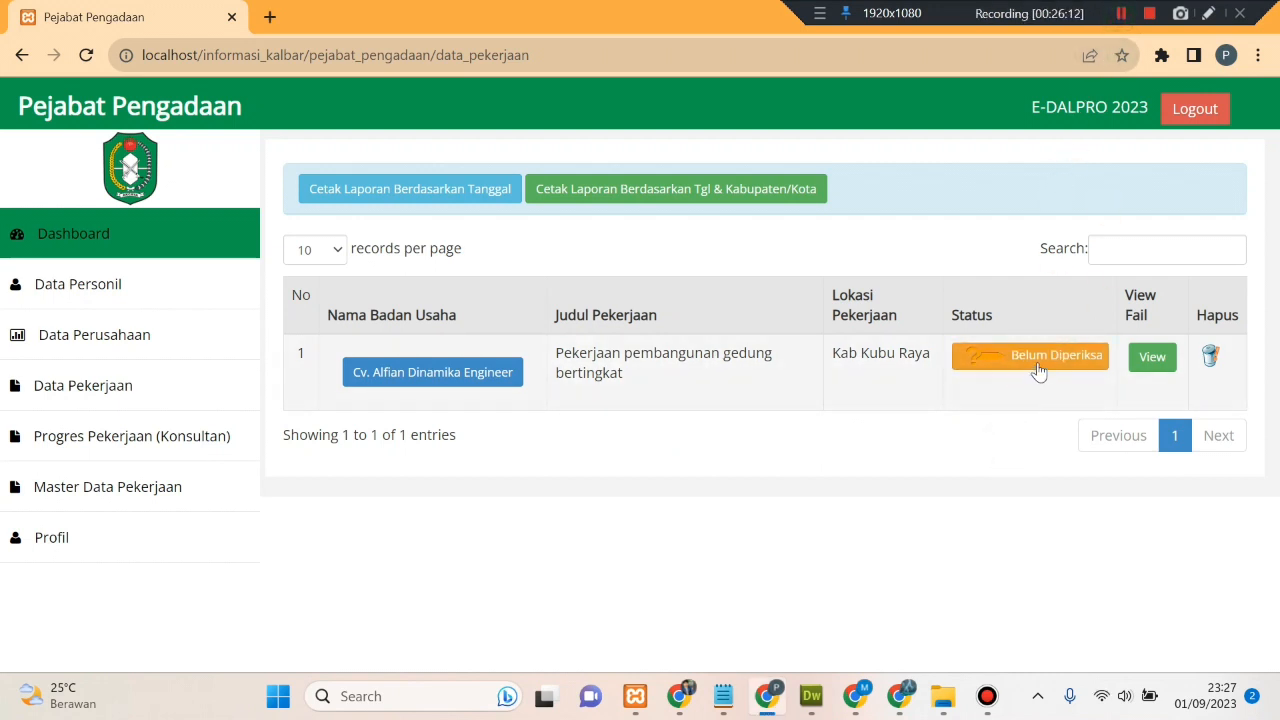
pyautogui.click(444, 385)
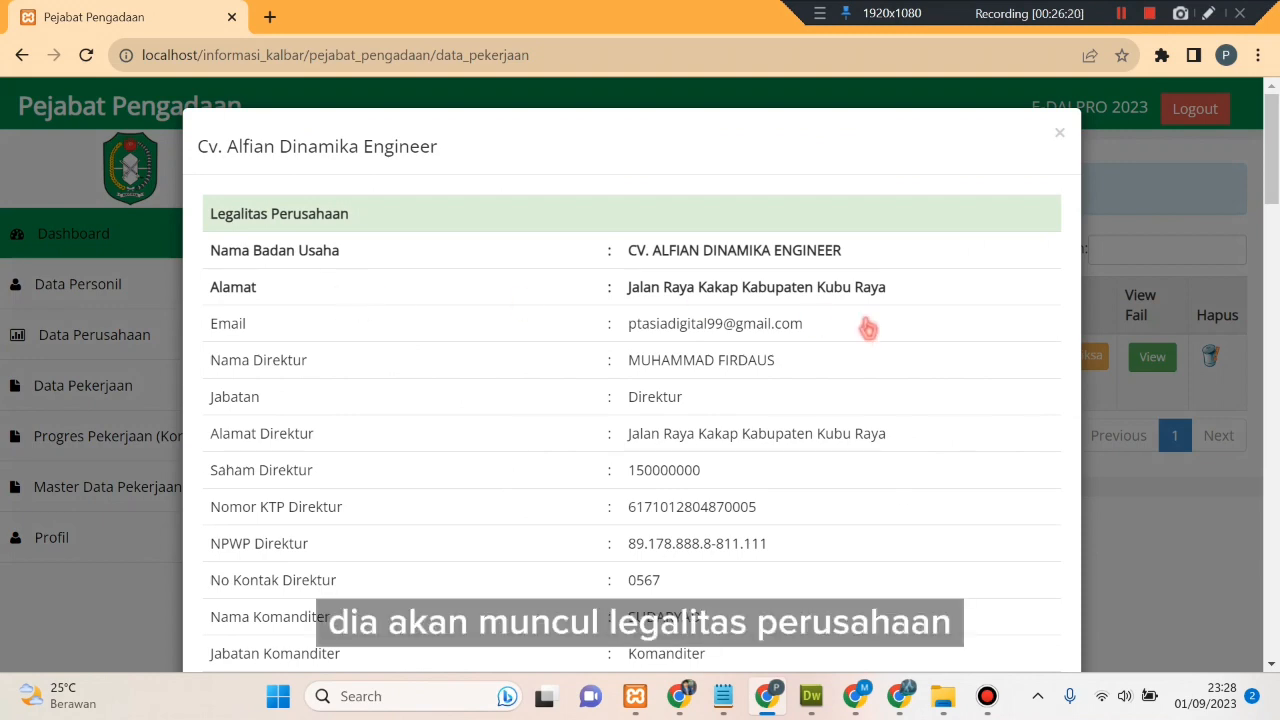
pyautogui.scroll(-5, 857, 337)
pyautogui.scroll(-7, 857, 343)
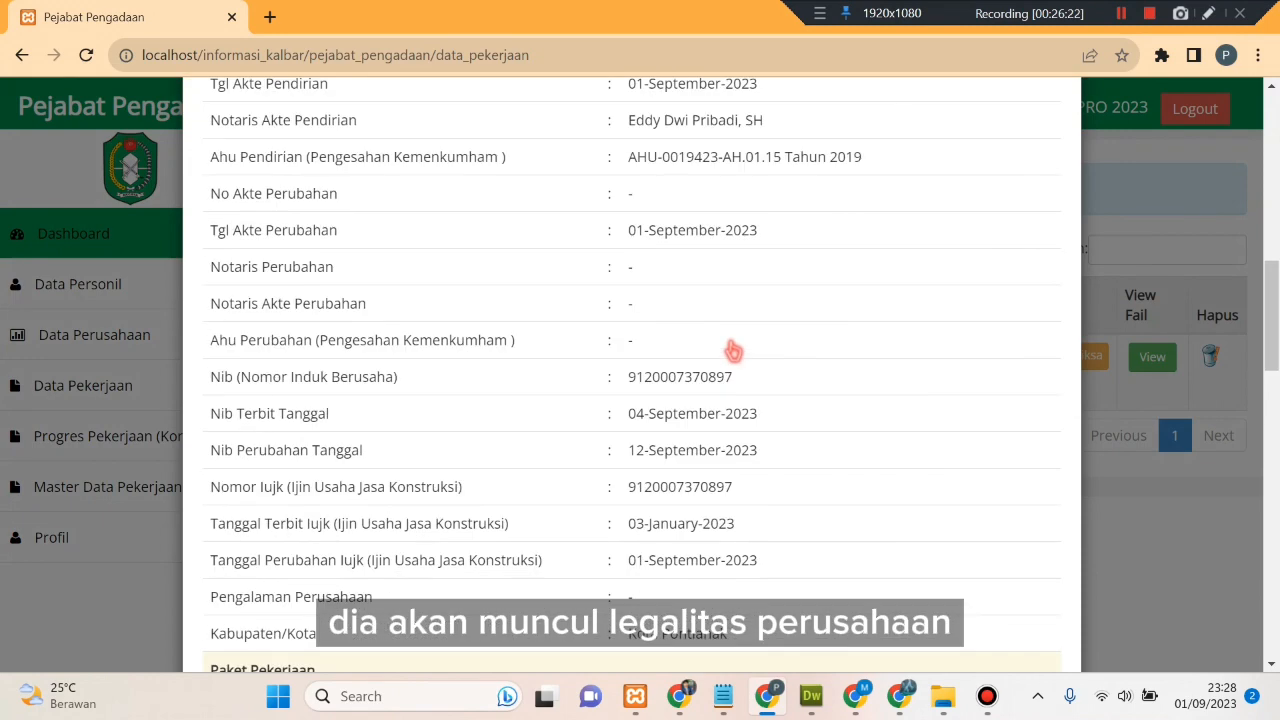
pyautogui.scroll(-2, 645, 352)
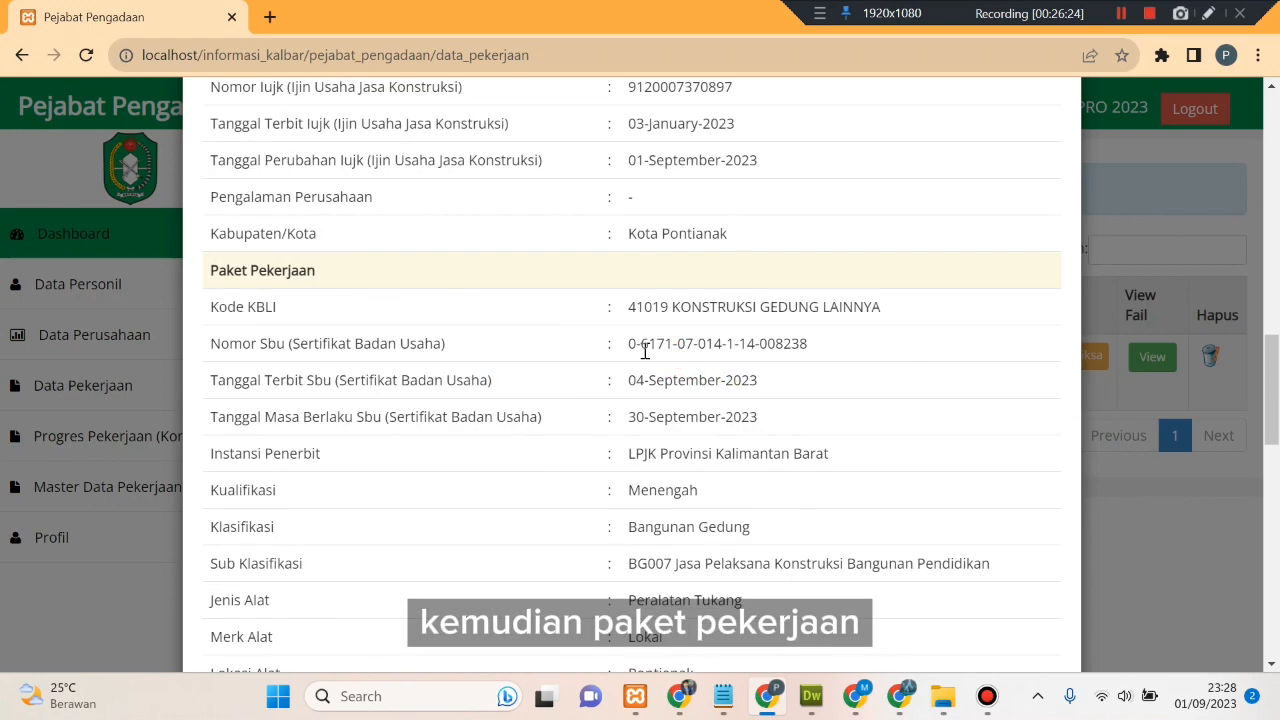
pyautogui.moveTo(216, 275); pyautogui.dragTo(629, 400)
pyautogui.click(494, 334)
pyautogui.scroll(-10, 492, 334)
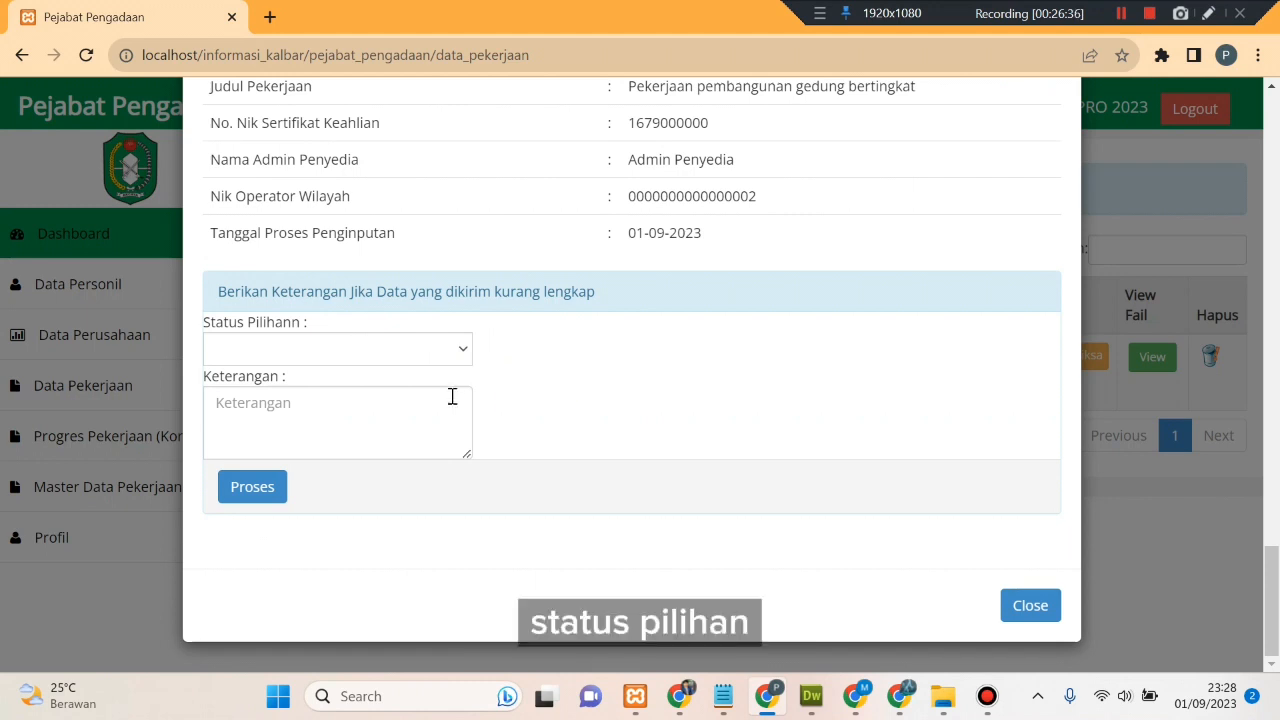
# - Set Status Pilihan to Data Sudah Lengkap, enter remark 'l', and process the verification
pyautogui.click(465, 352)
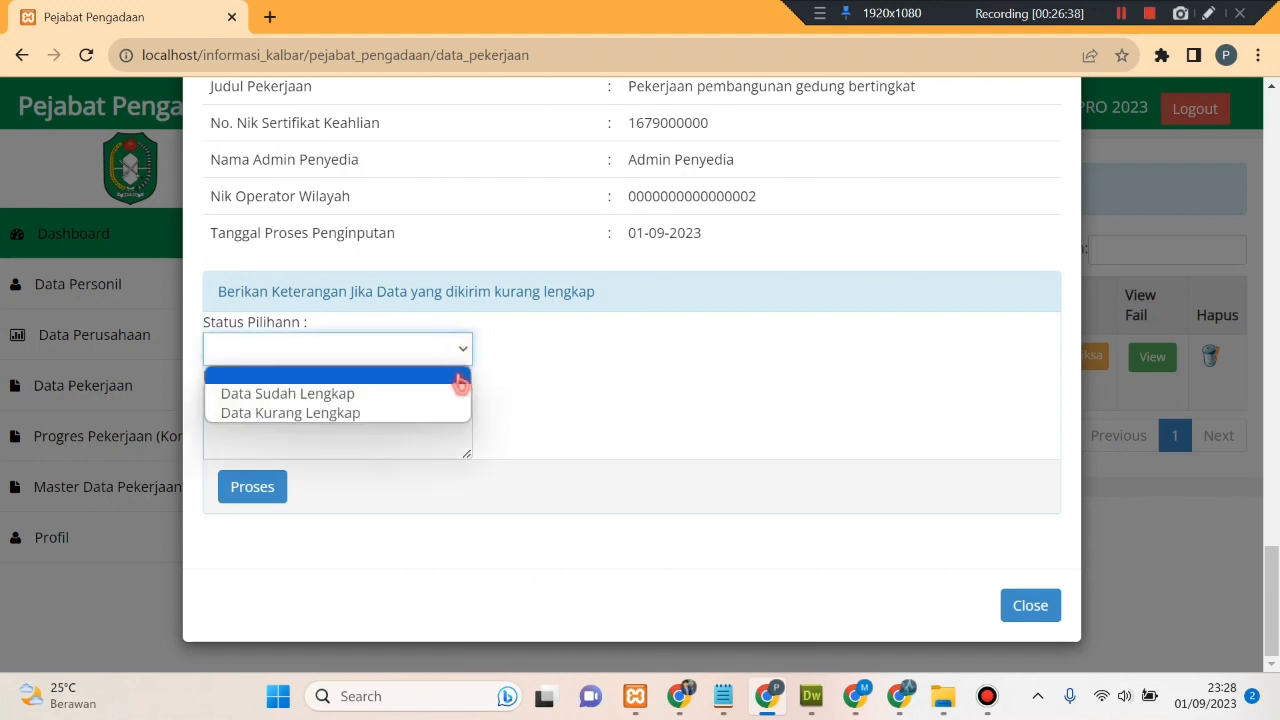
pyautogui.click(452, 394)
pyautogui.click(447, 399)
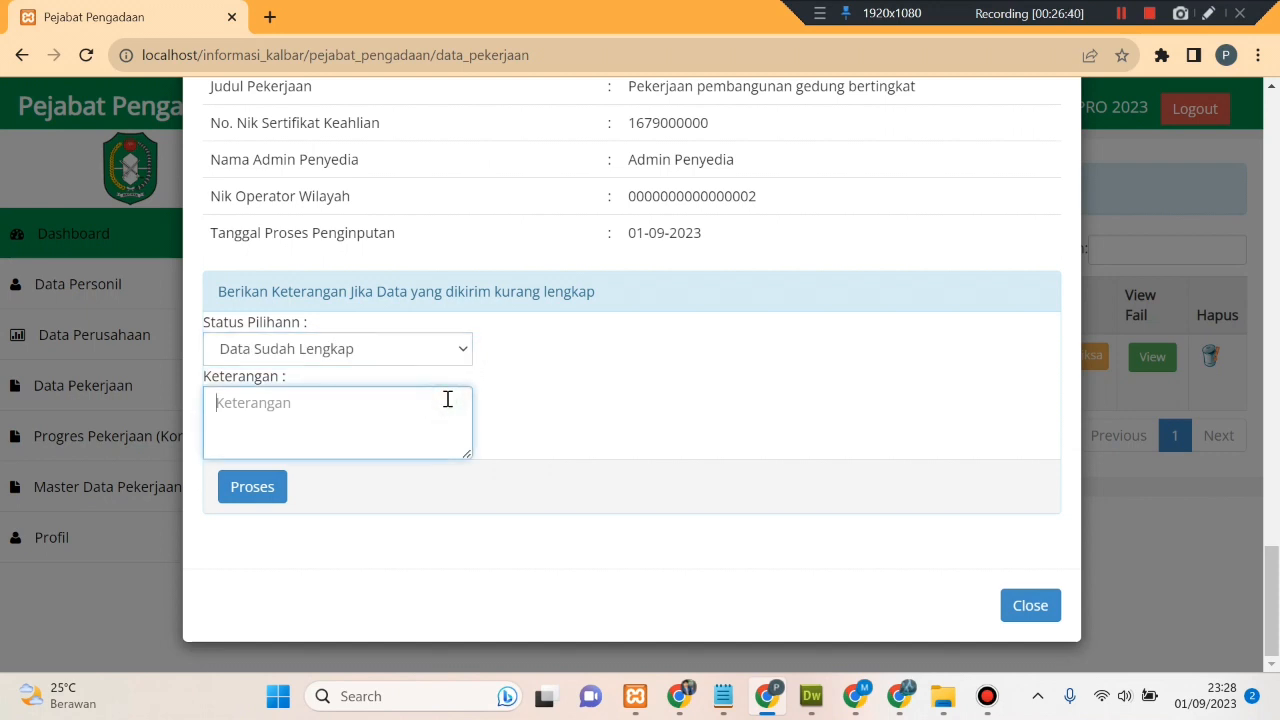
pyautogui.write('langkap')
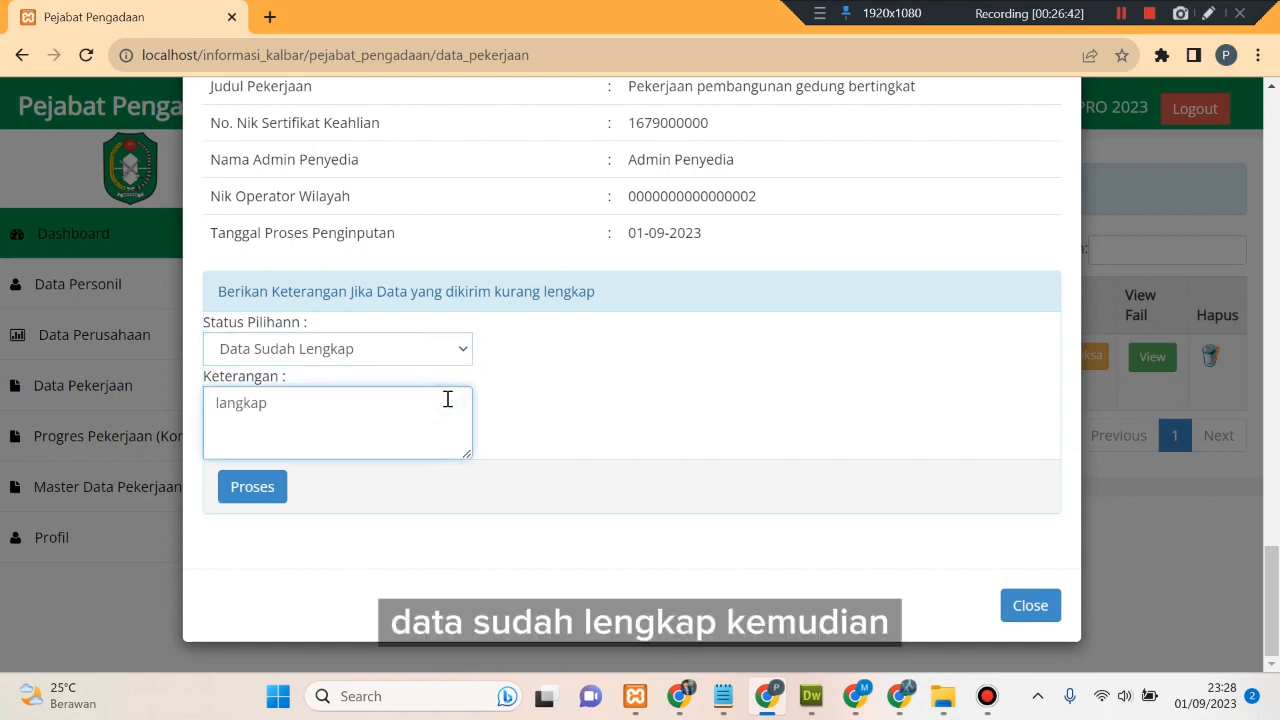
pyautogui.click(271, 489)
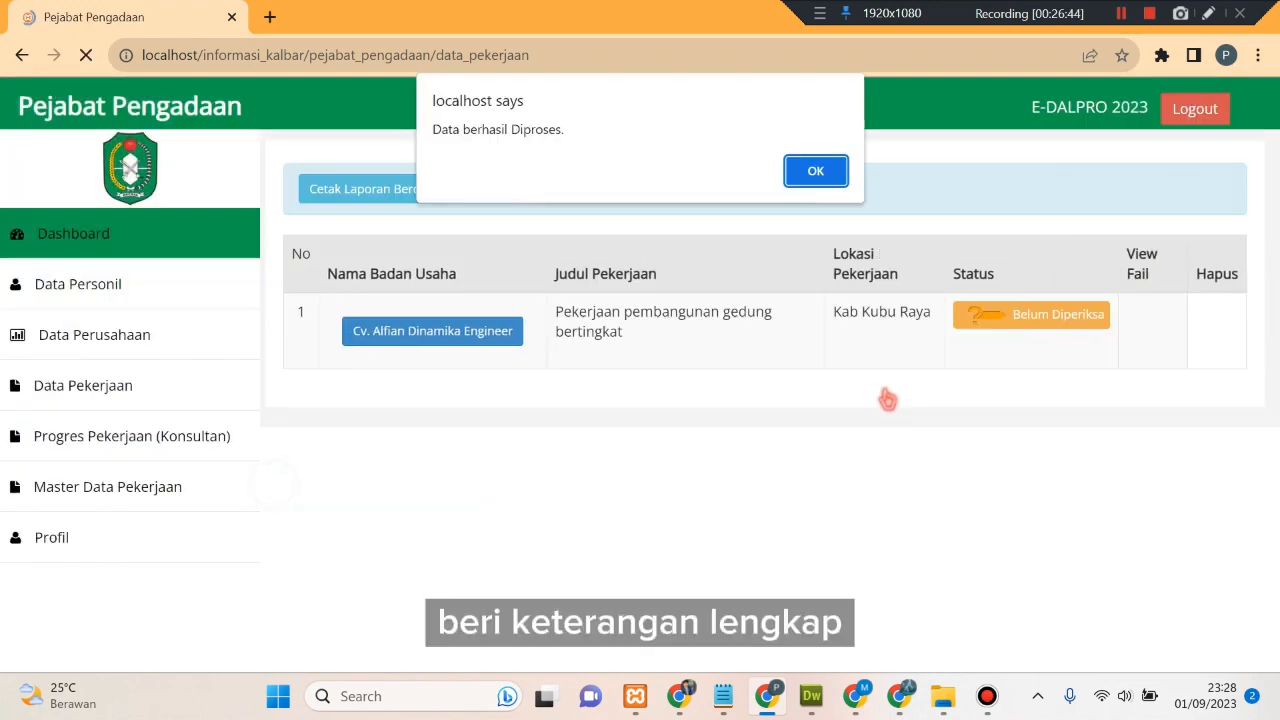
pyautogui.click(814, 178)
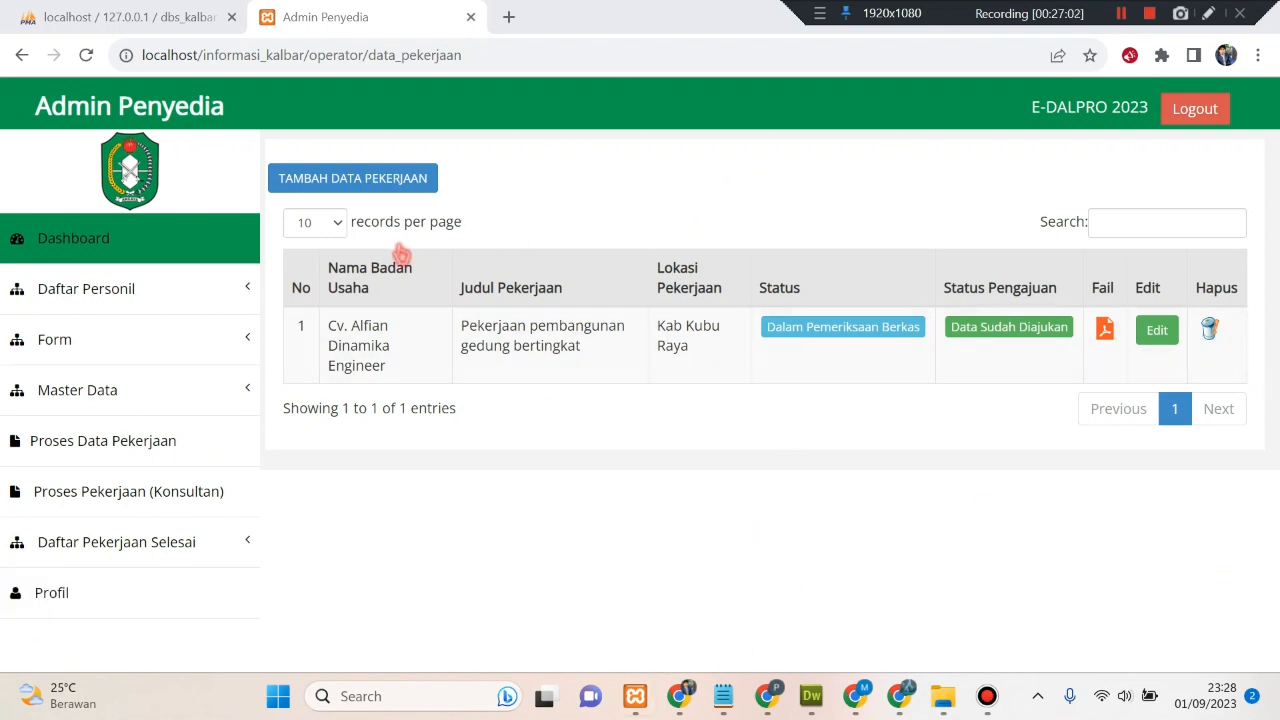
# - Reload the Admin Penyedia job list page
pyautogui.rightClick(695, 151)
pyautogui.click(775, 218)
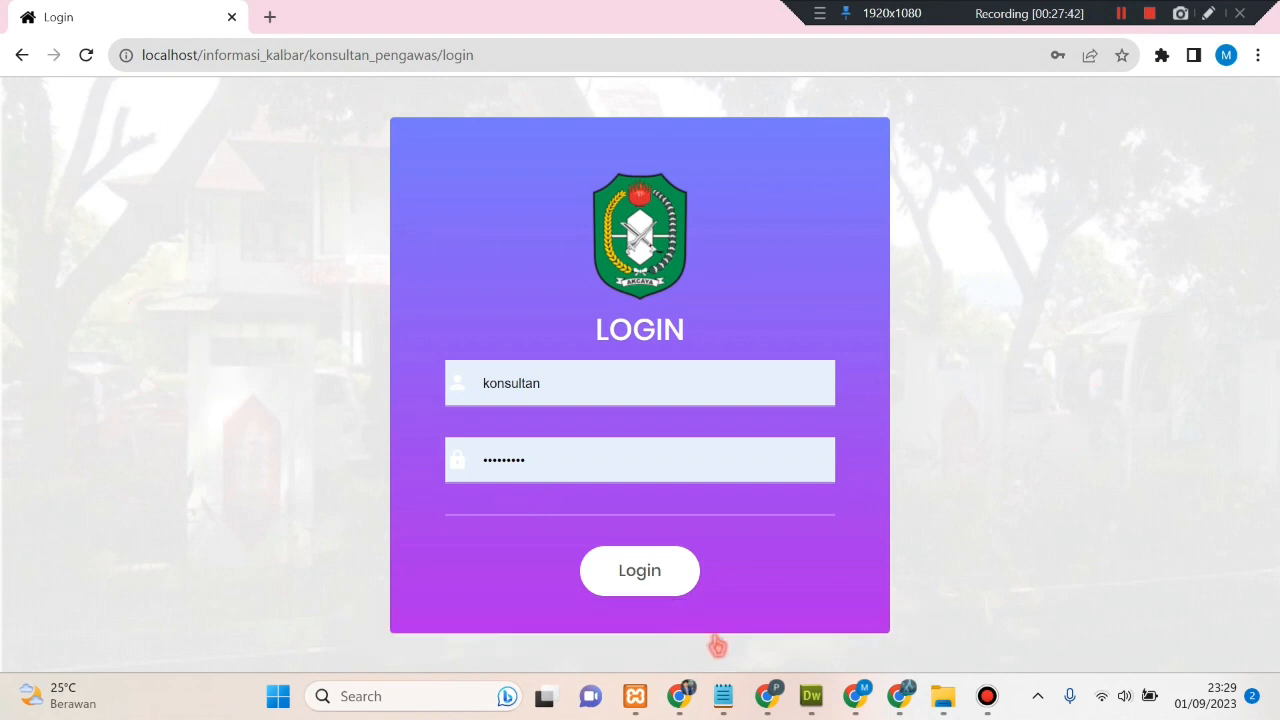
# - Log in as Konsultan Pengawas, dismiss the password warning, and expand Laporan Pengawas
pyautogui.click(623, 580)
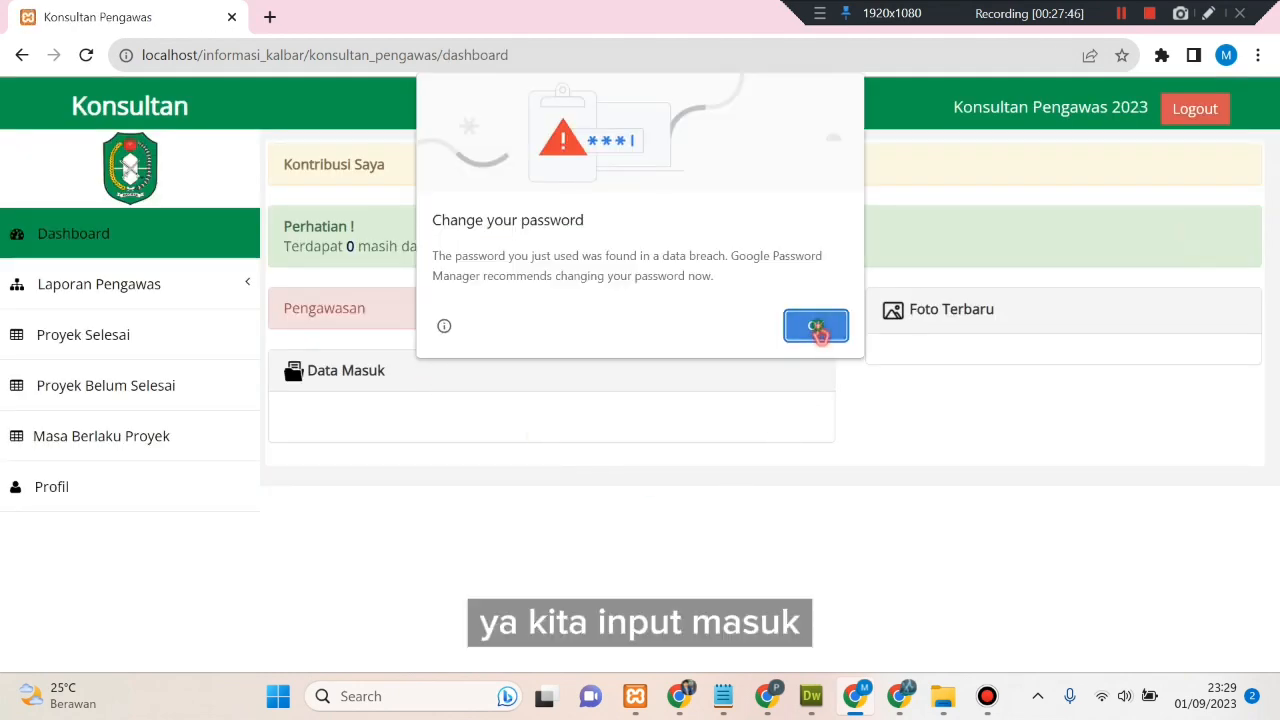
pyautogui.click(816, 328)
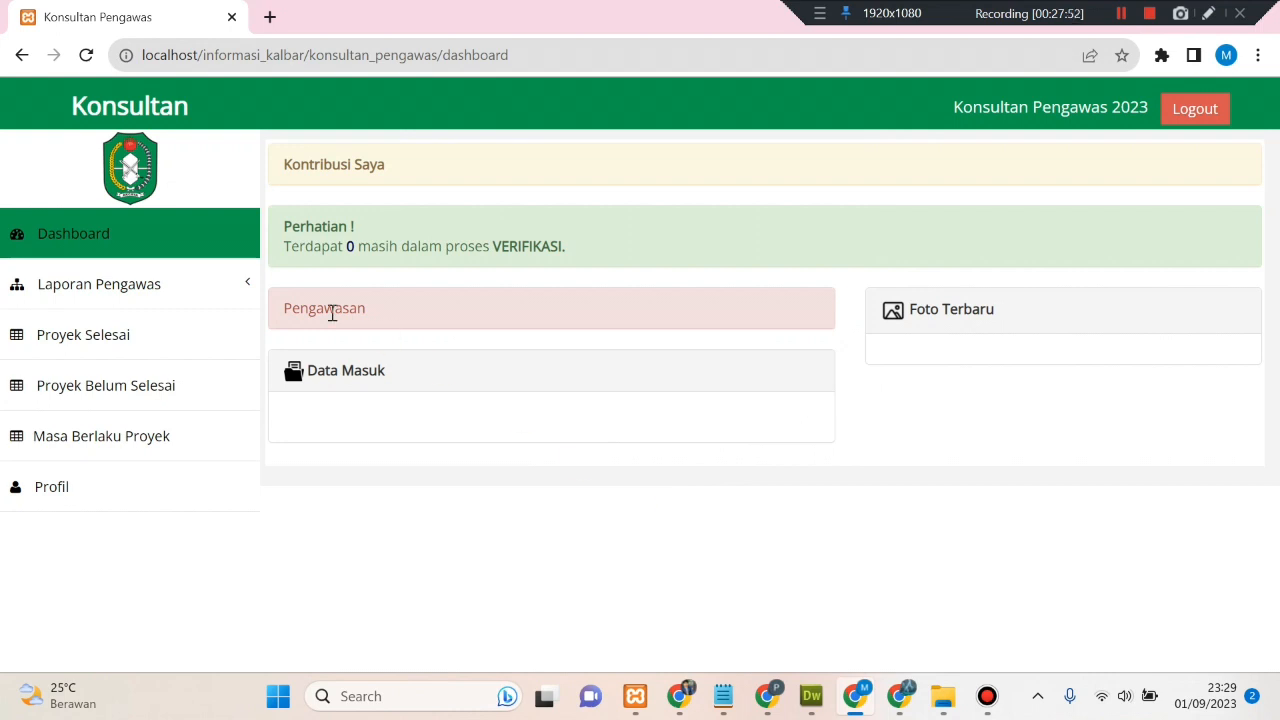
pyautogui.click(142, 298)
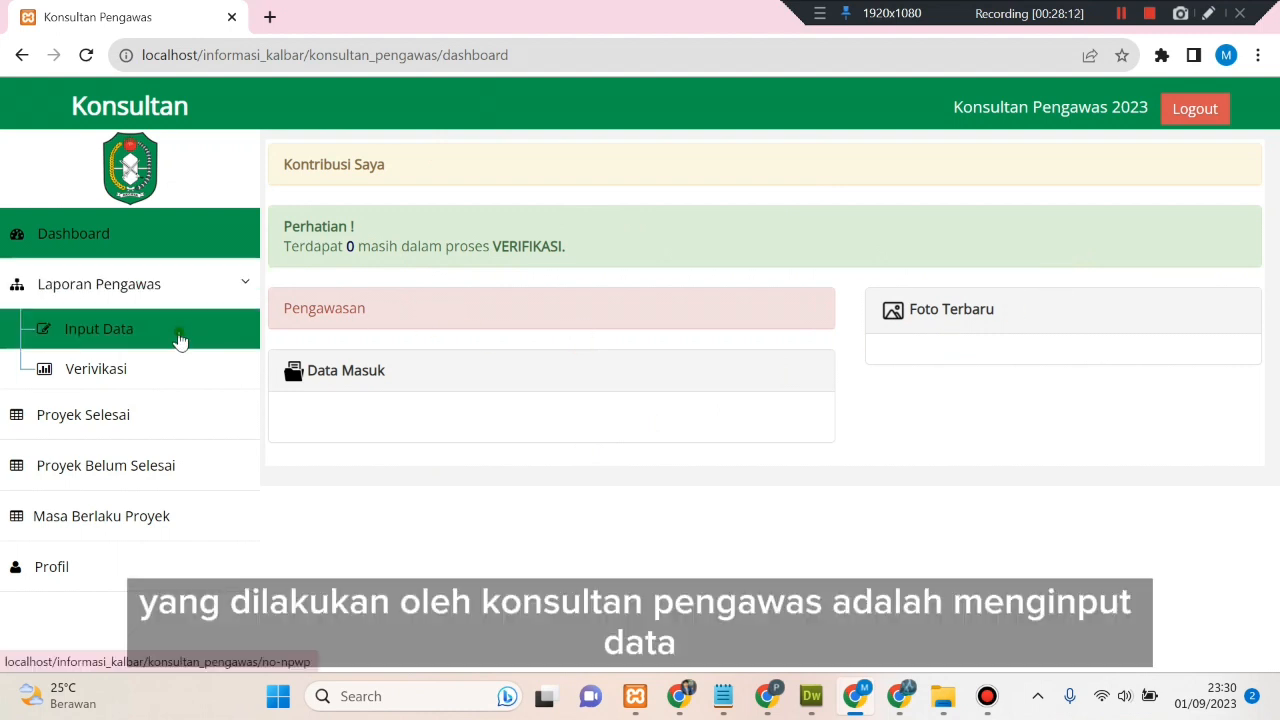
# - Paste the company's NPWP into the Laporan Pengawas Input Data lookup to list its building construction job
pyautogui.click(180, 342)
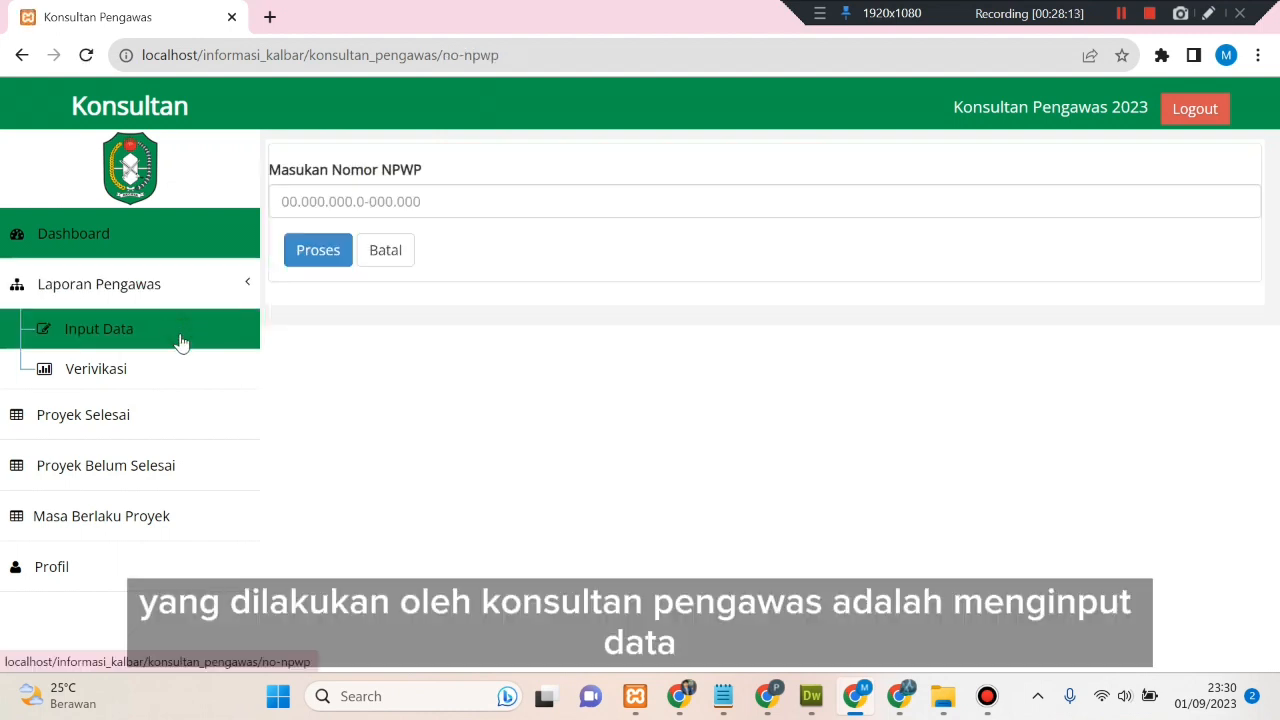
pyautogui.click(353, 203)
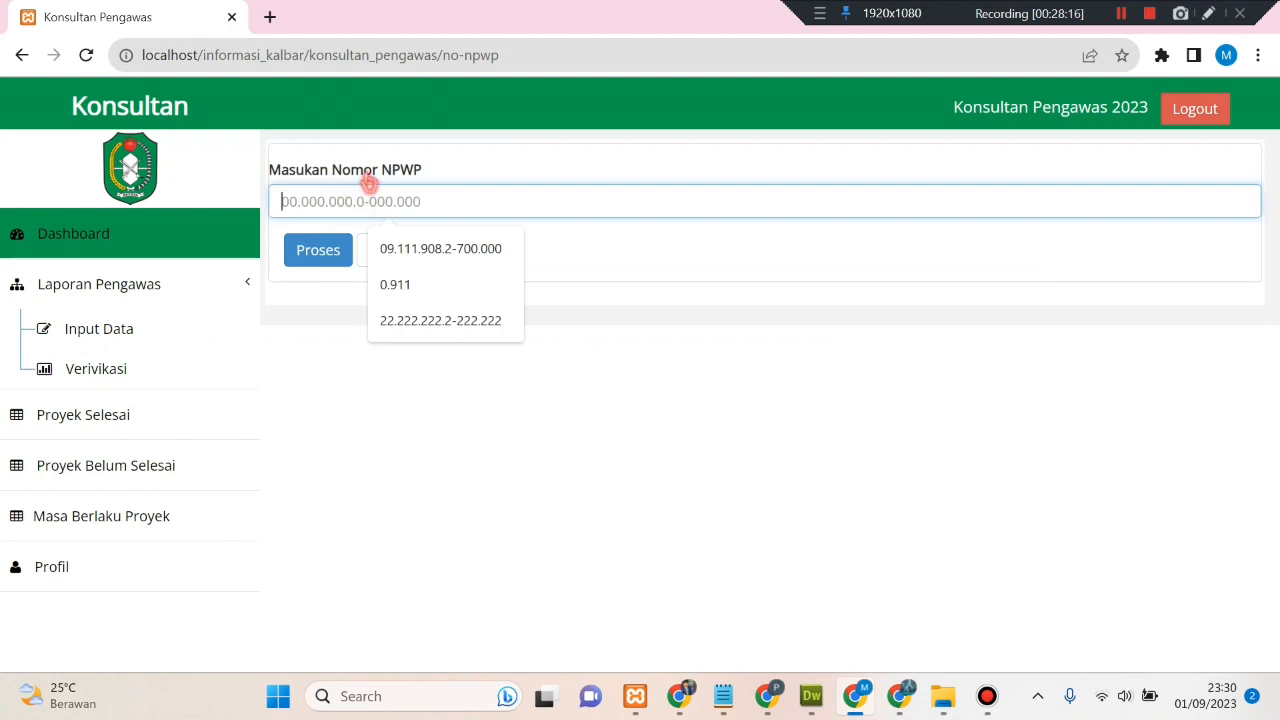
pyautogui.click(491, 418)
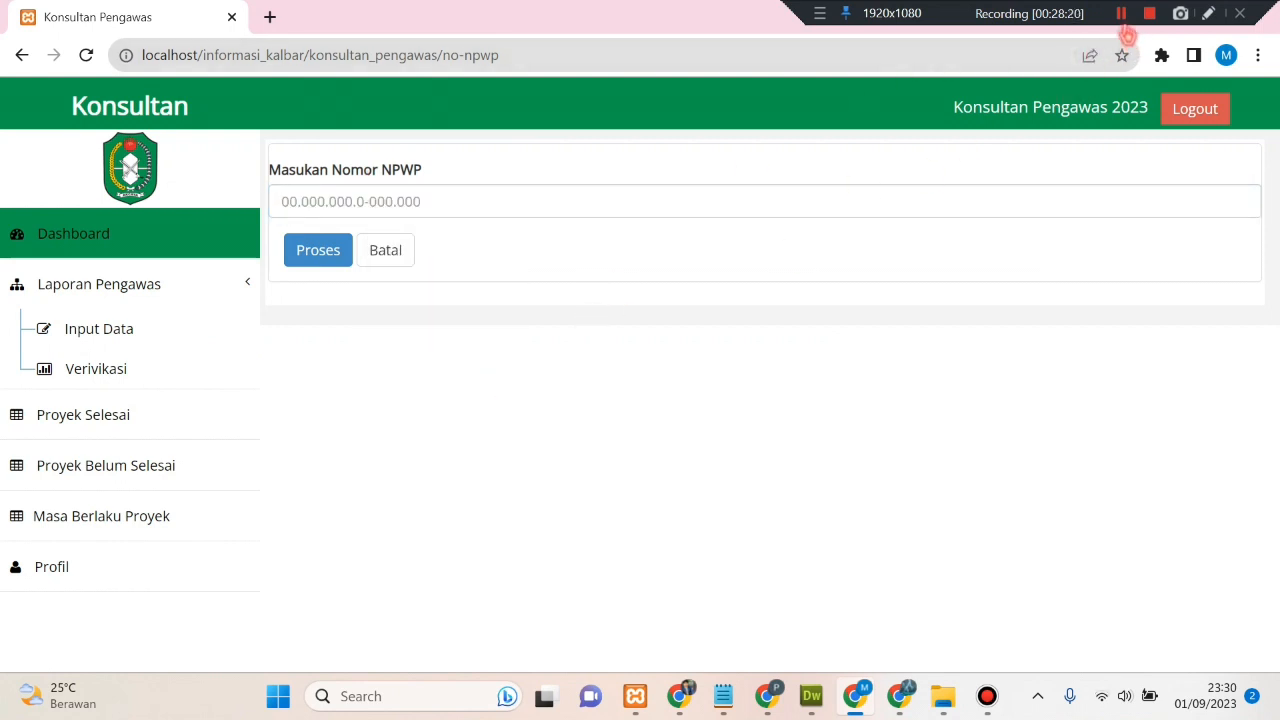
pyautogui.click(1122, 16)
pyautogui.click(560, 206)
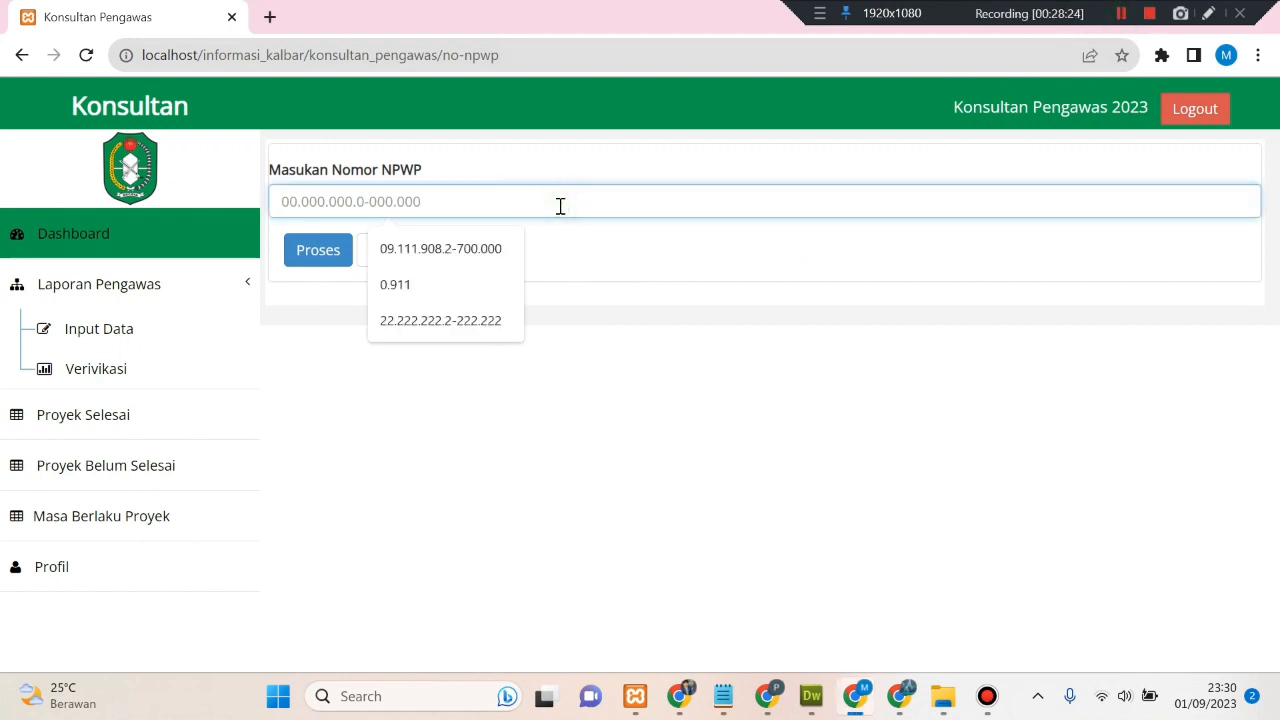
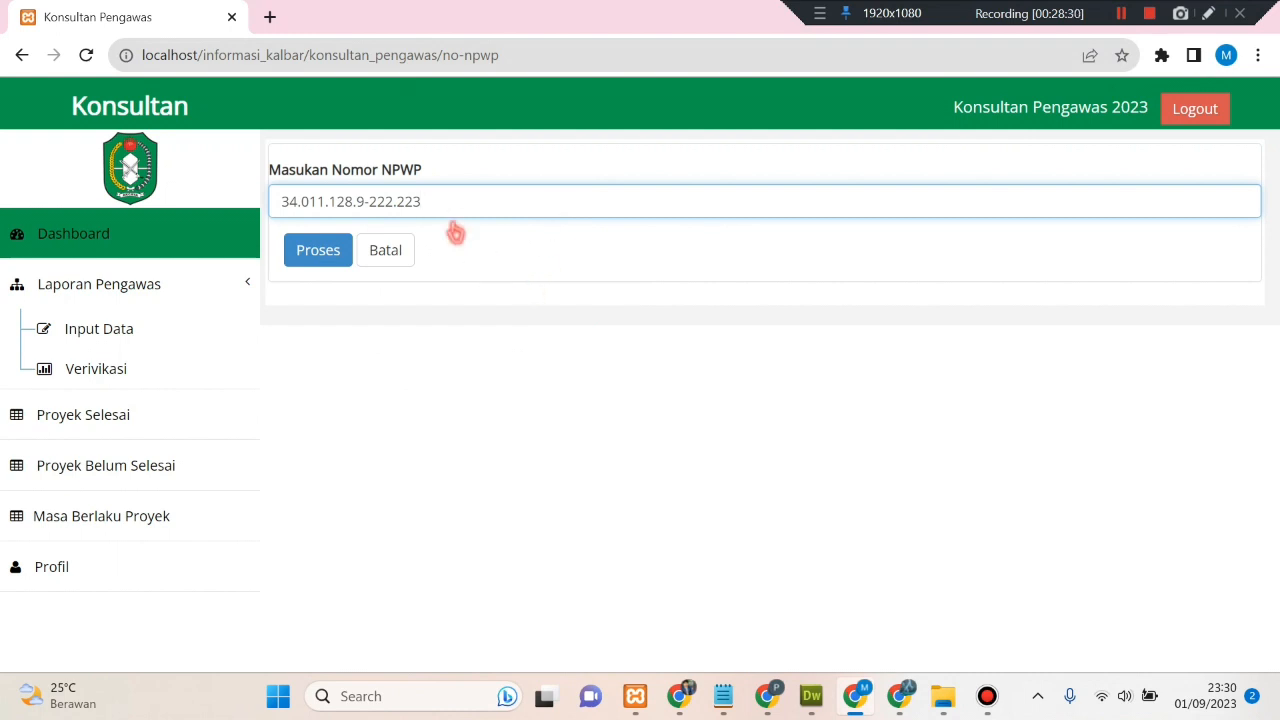
pyautogui.click(318, 252)
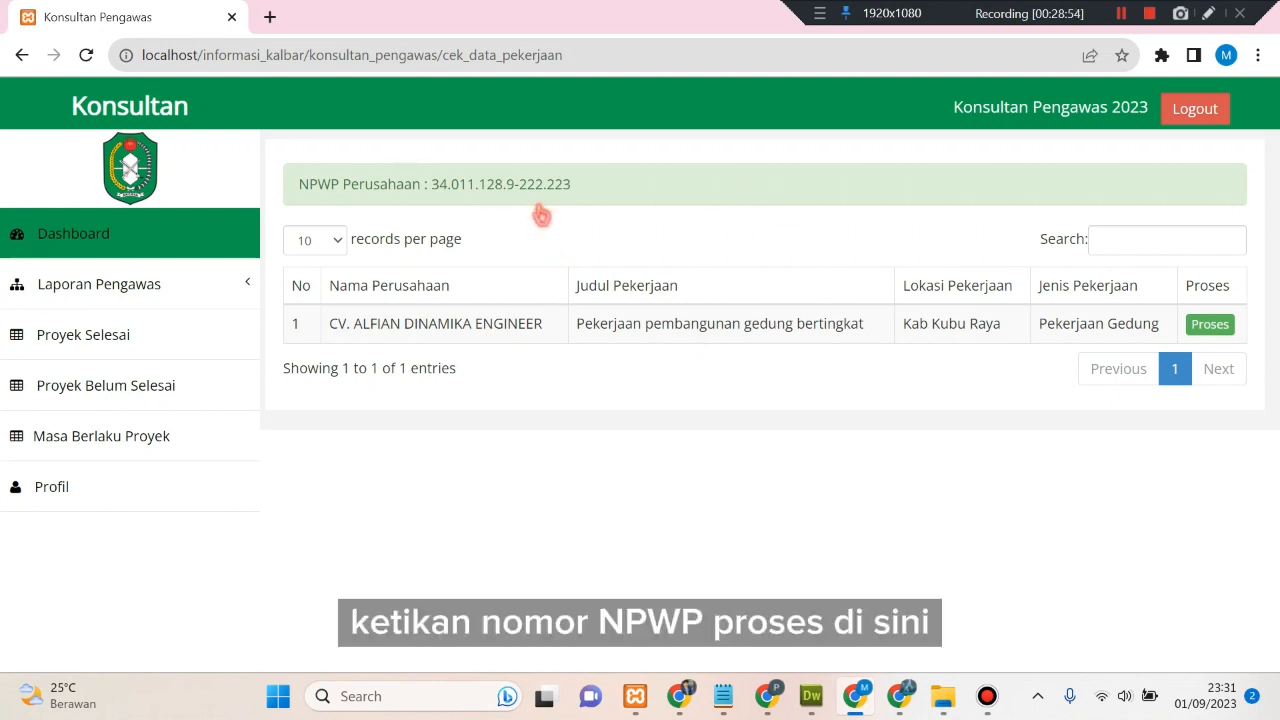
# - Start the job's supervision report with SPK number 0028 and contract dates 12-10-2023 to 12-11-2023
pyautogui.click(1214, 326)
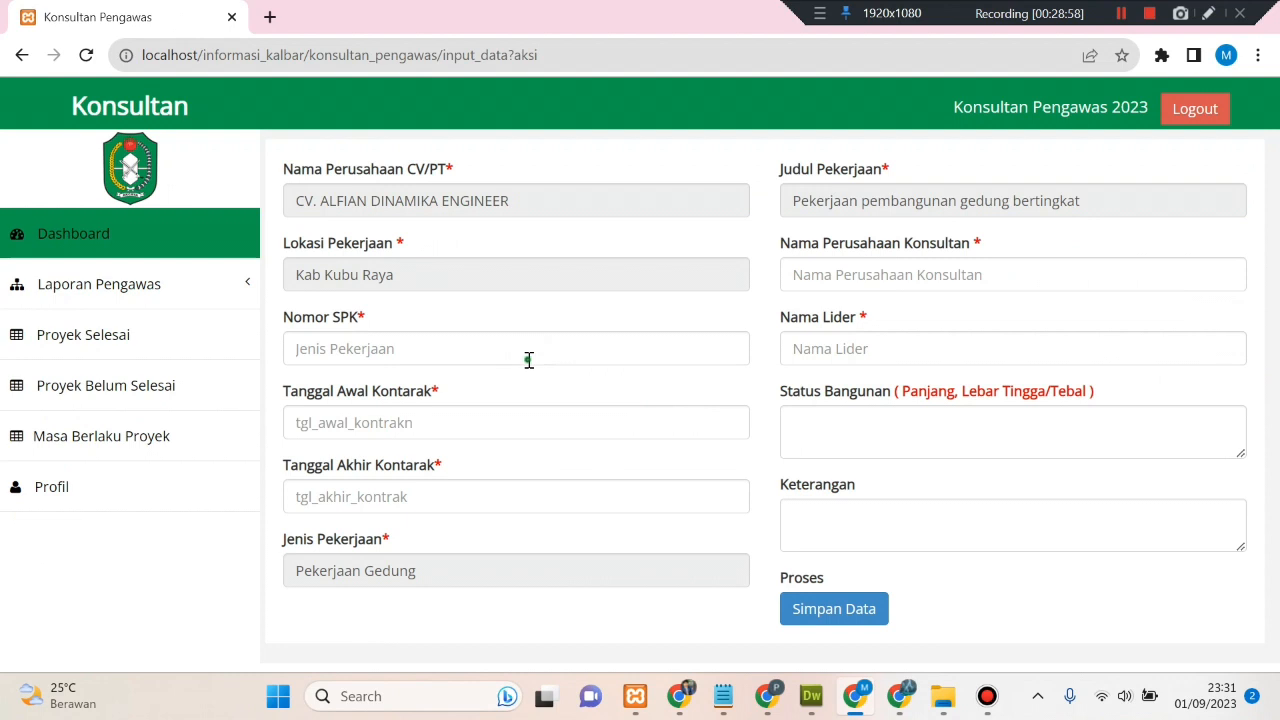
pyautogui.click(529, 360)
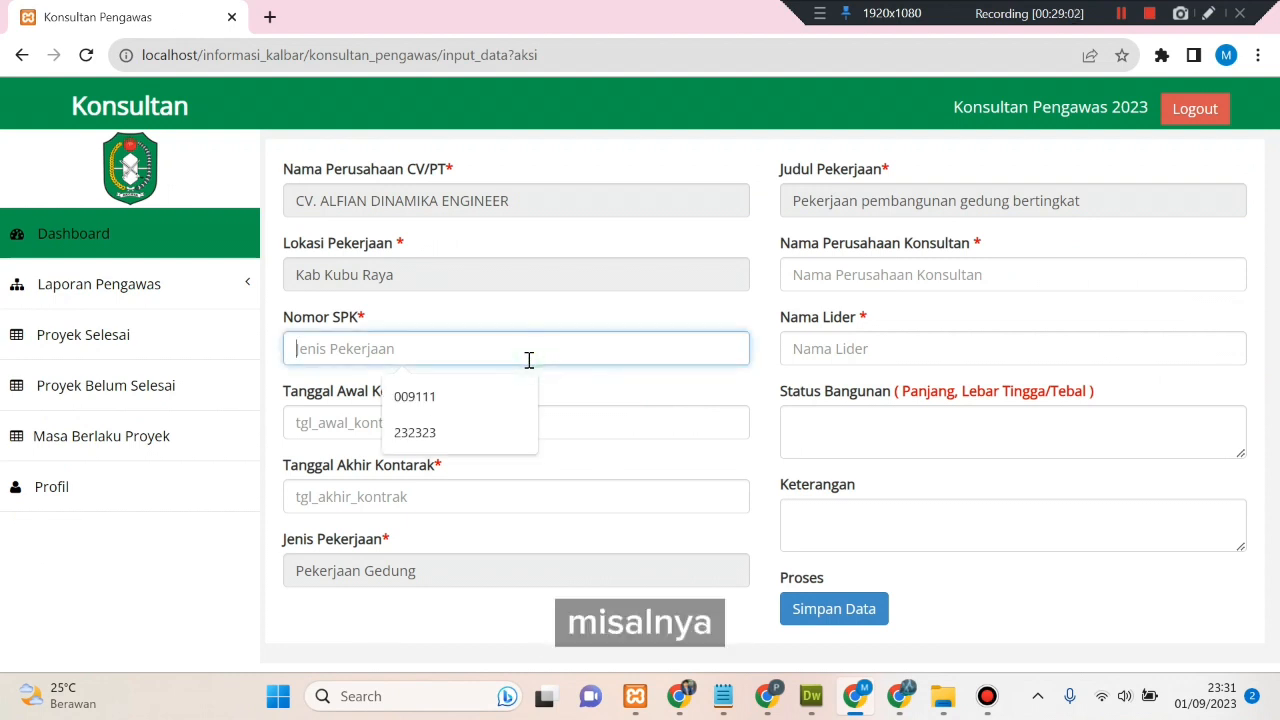
pyautogui.write('00')
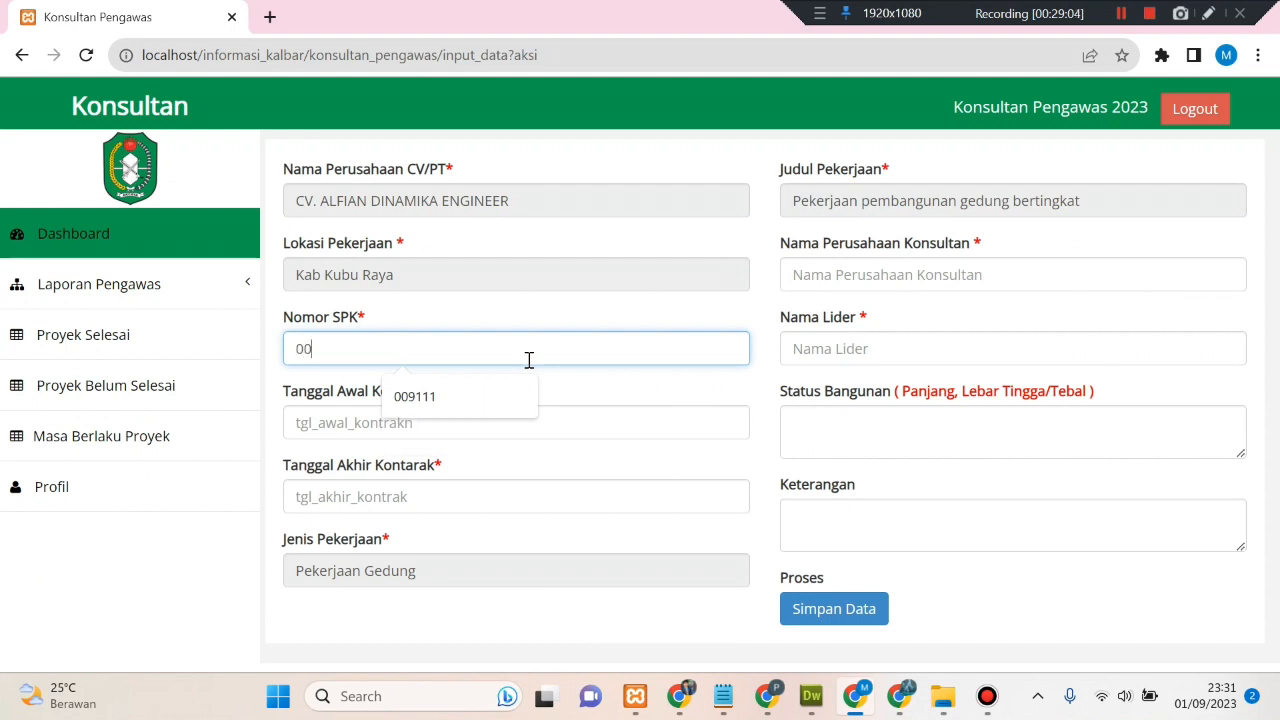
pyautogui.write('2891')
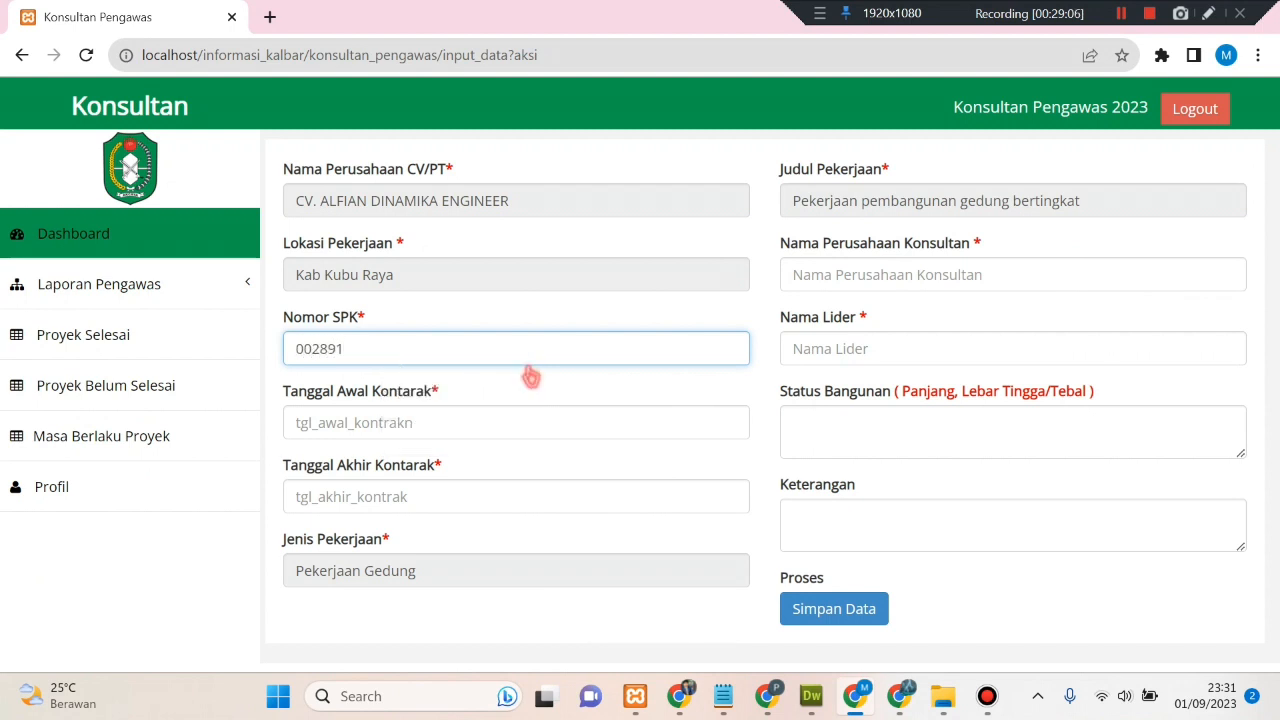
pyautogui.click(527, 419)
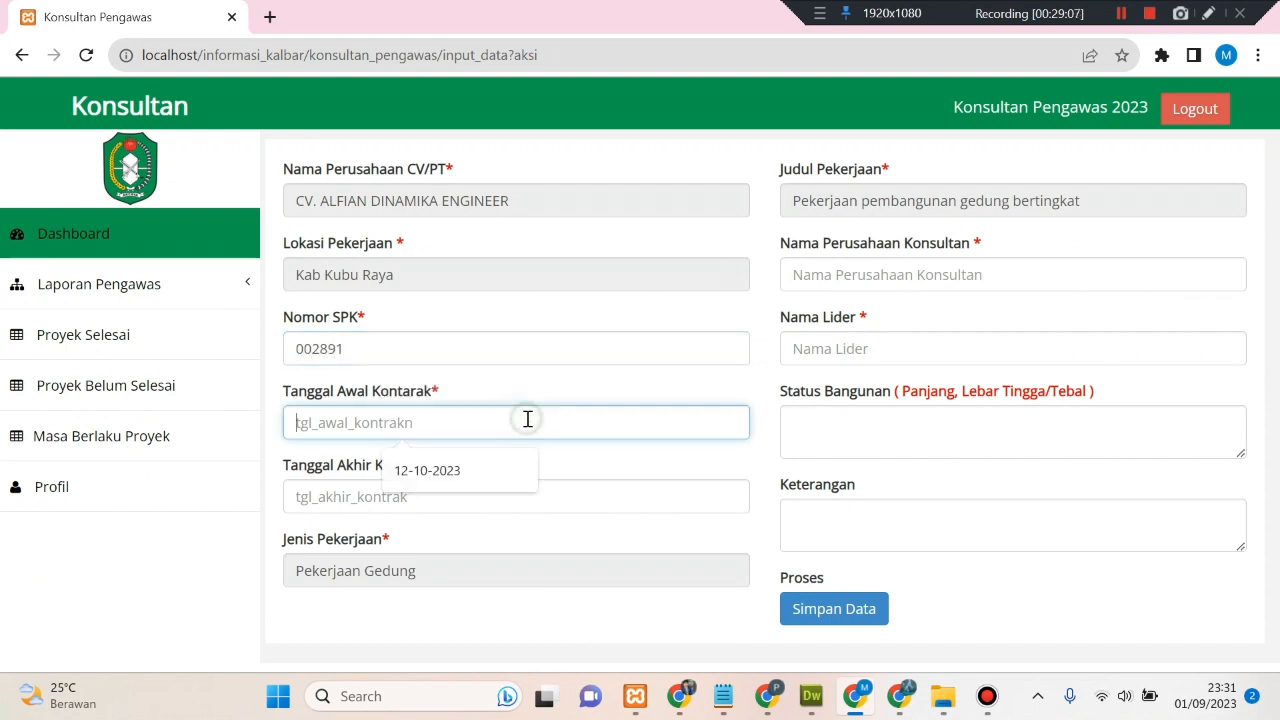
pyautogui.click(498, 472)
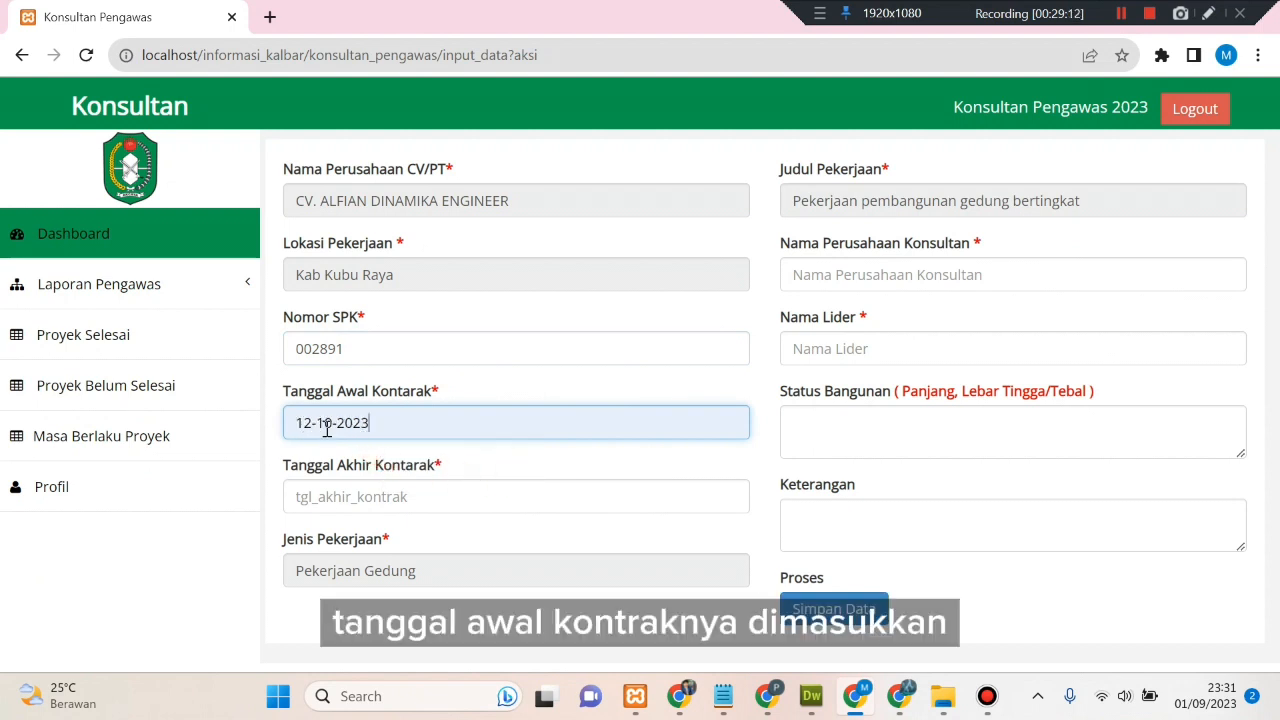
pyautogui.click(362, 503)
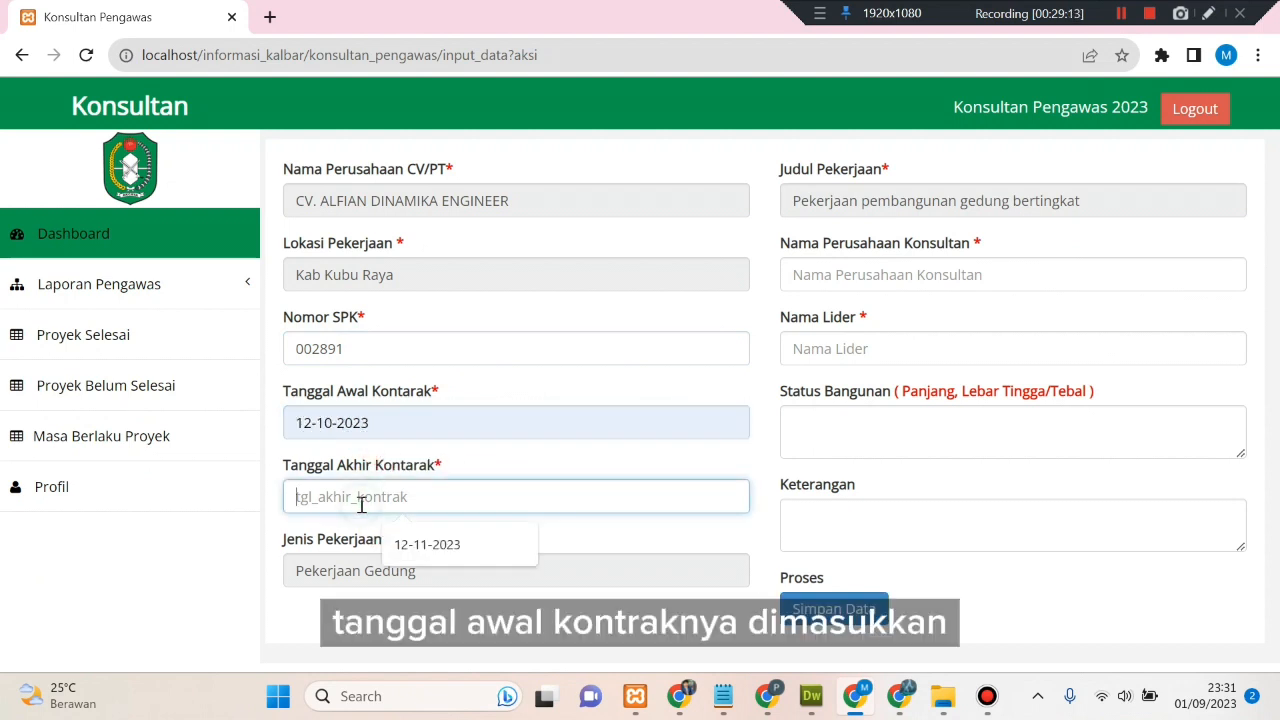
pyautogui.click(414, 540)
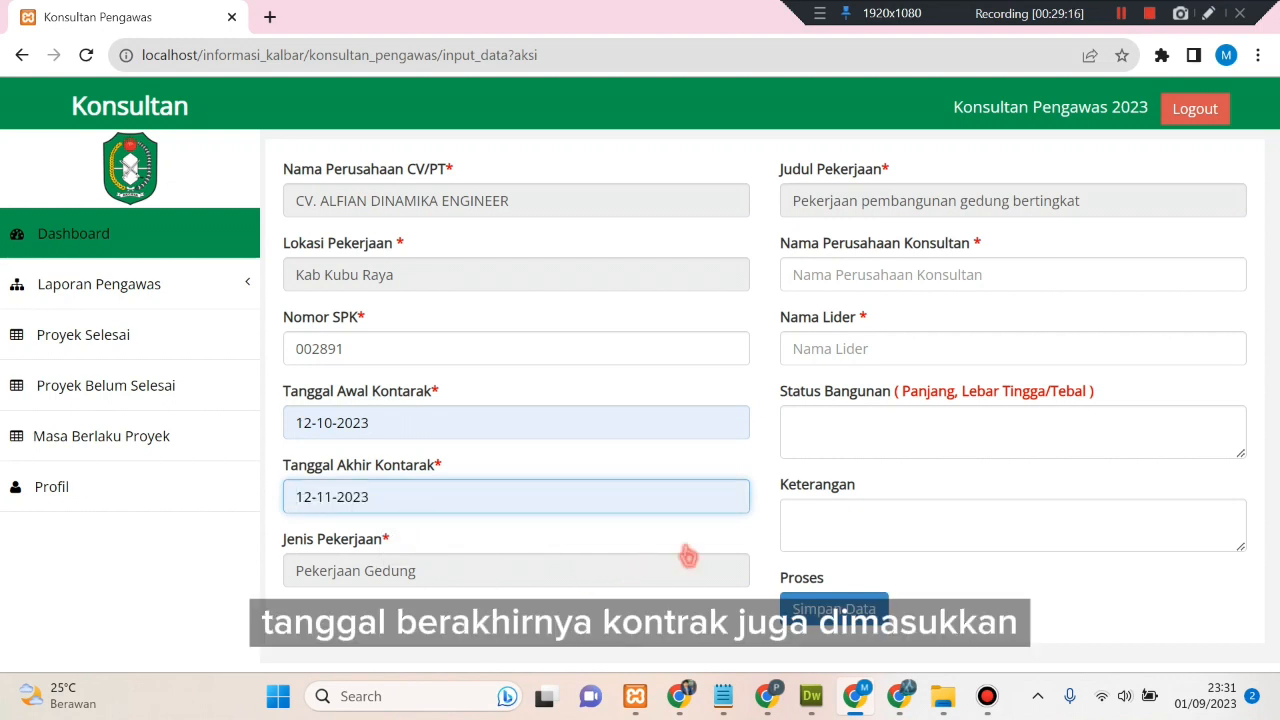
# - Enter consultant CV. MUL, the team leader's name, dimensions 20 and remark percobaan, then save
pyautogui.click(872, 278)
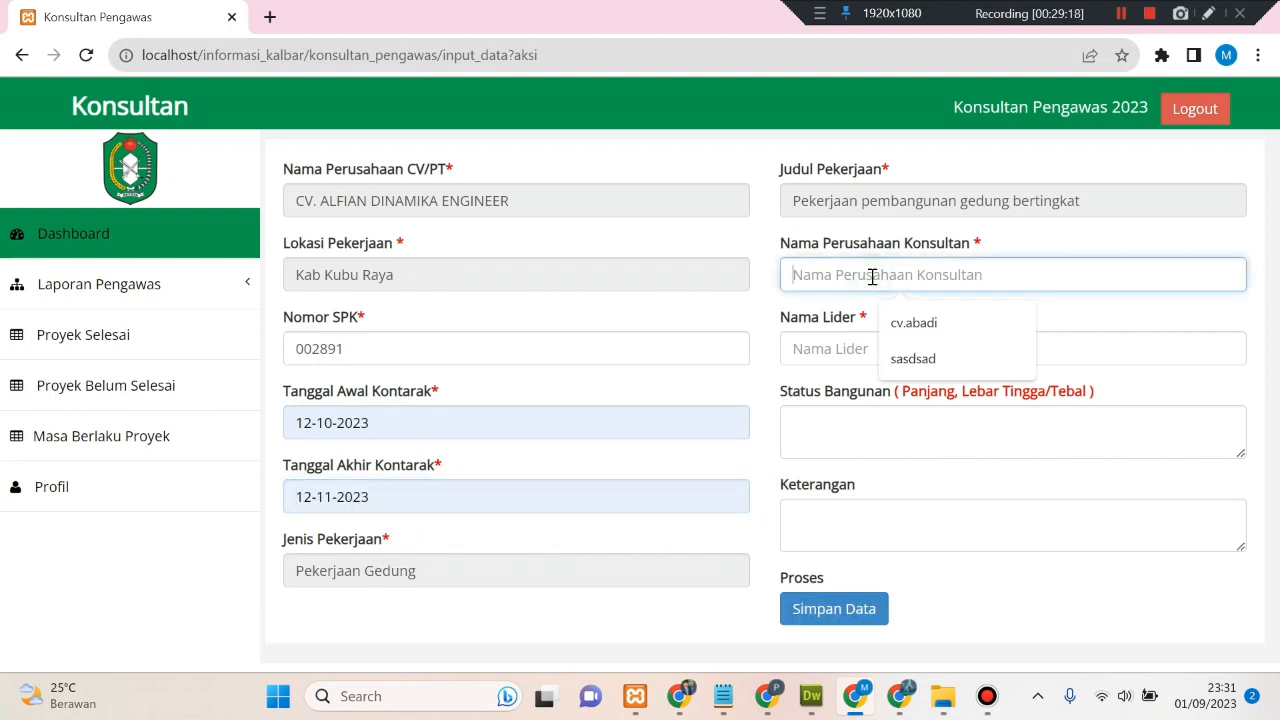
pyautogui.write('C')
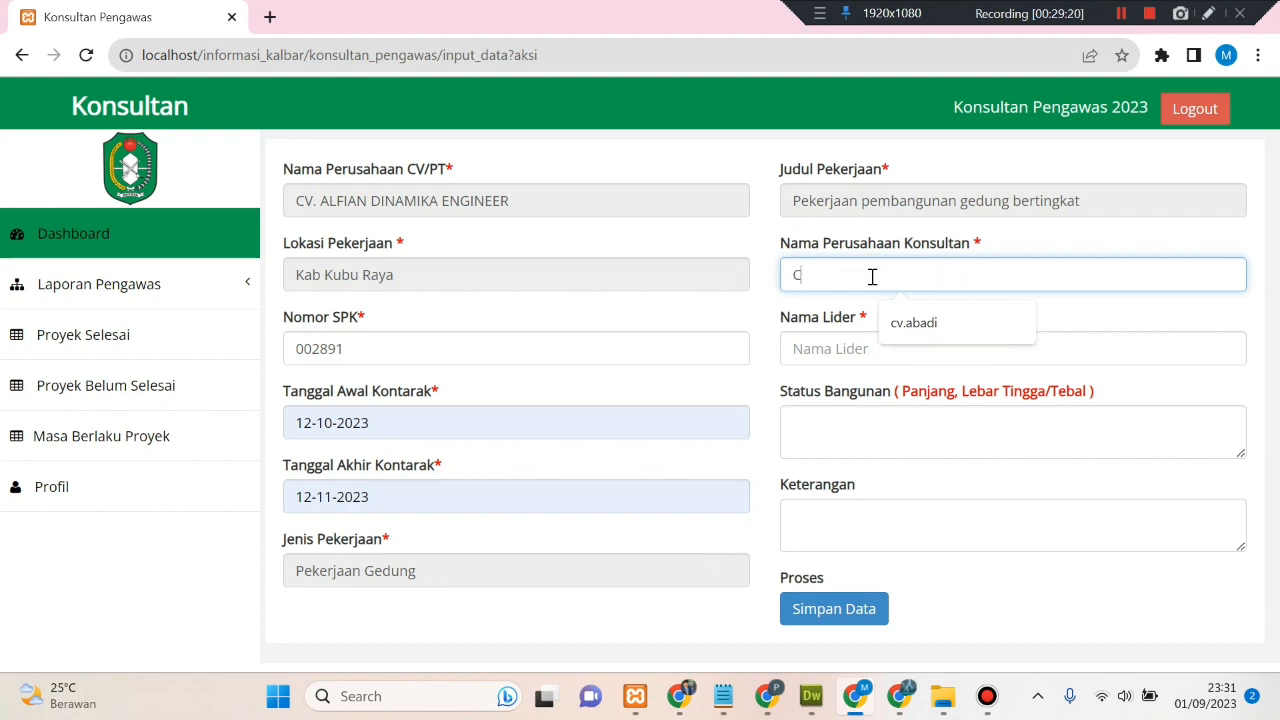
pyautogui.write('V. MULYA')
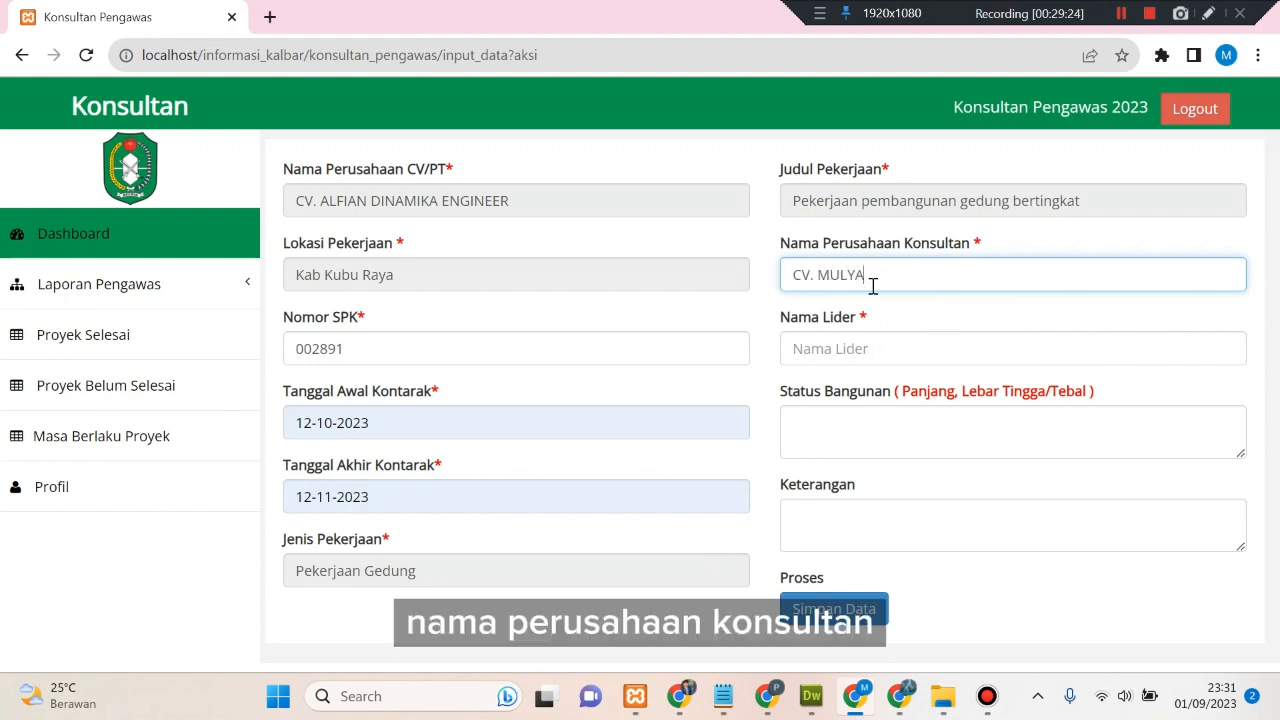
pyautogui.click(885, 348)
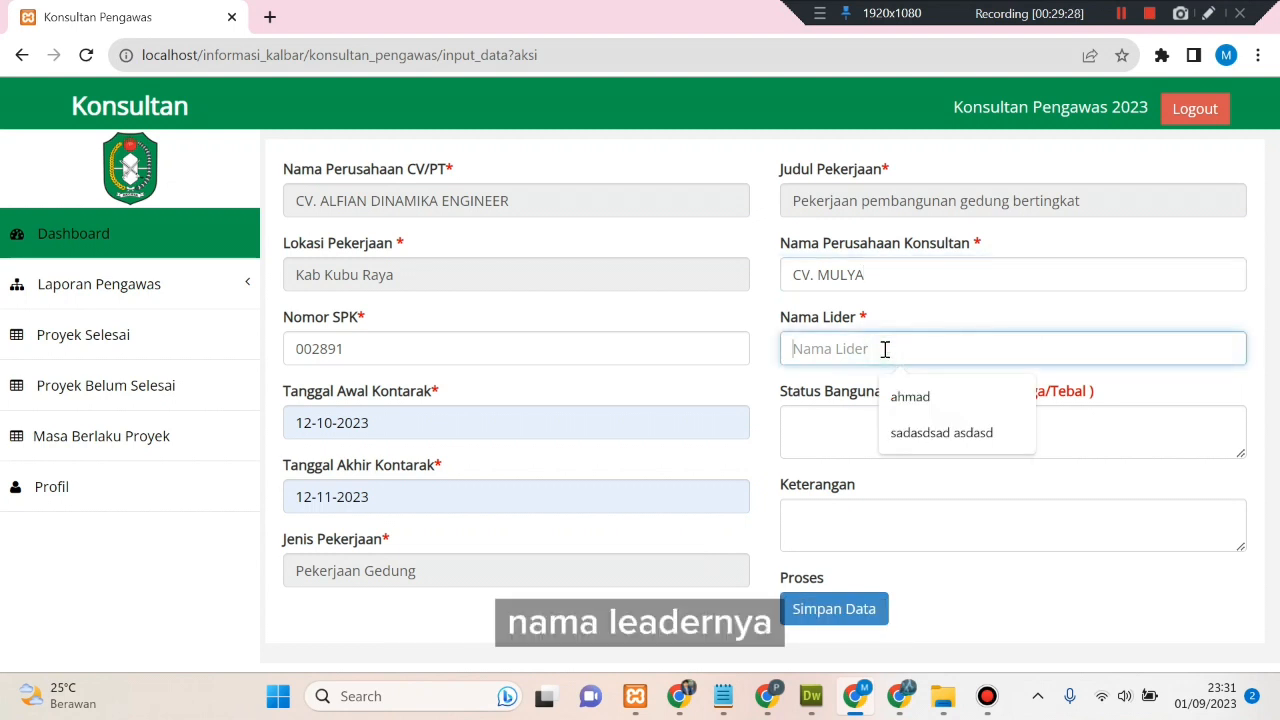
pyautogui.write('Ah')
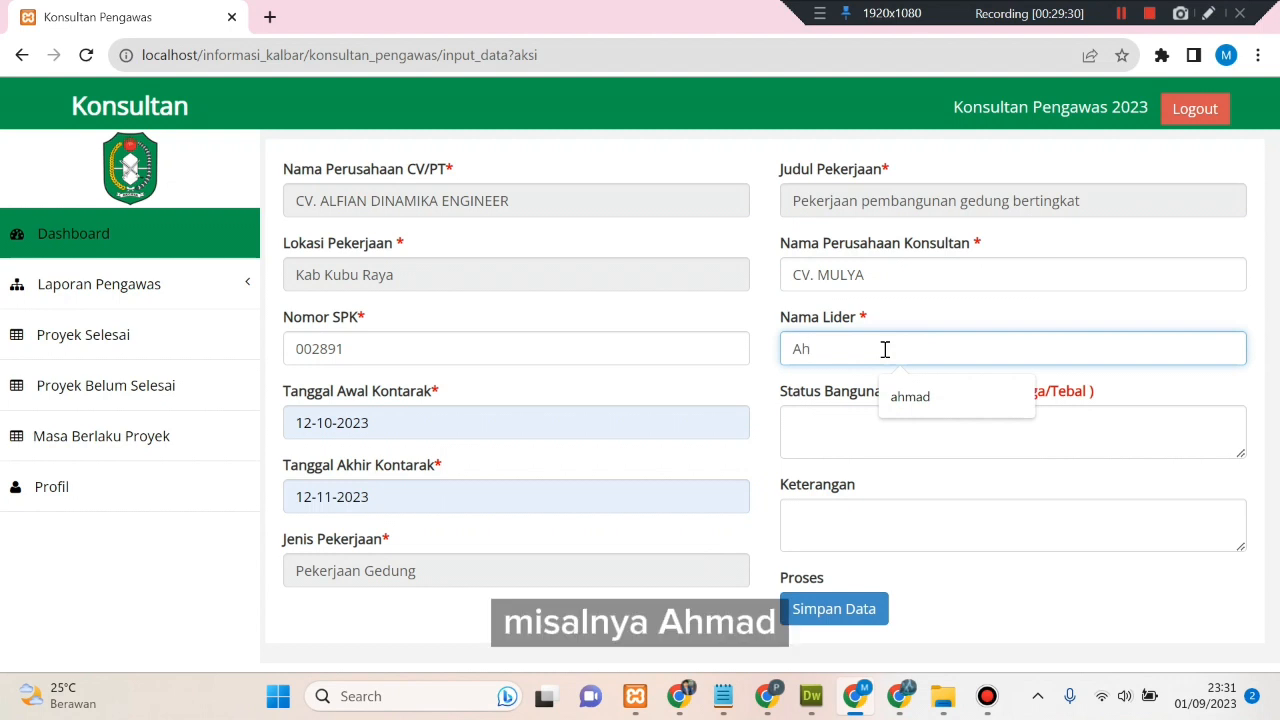
pyautogui.write('madi')
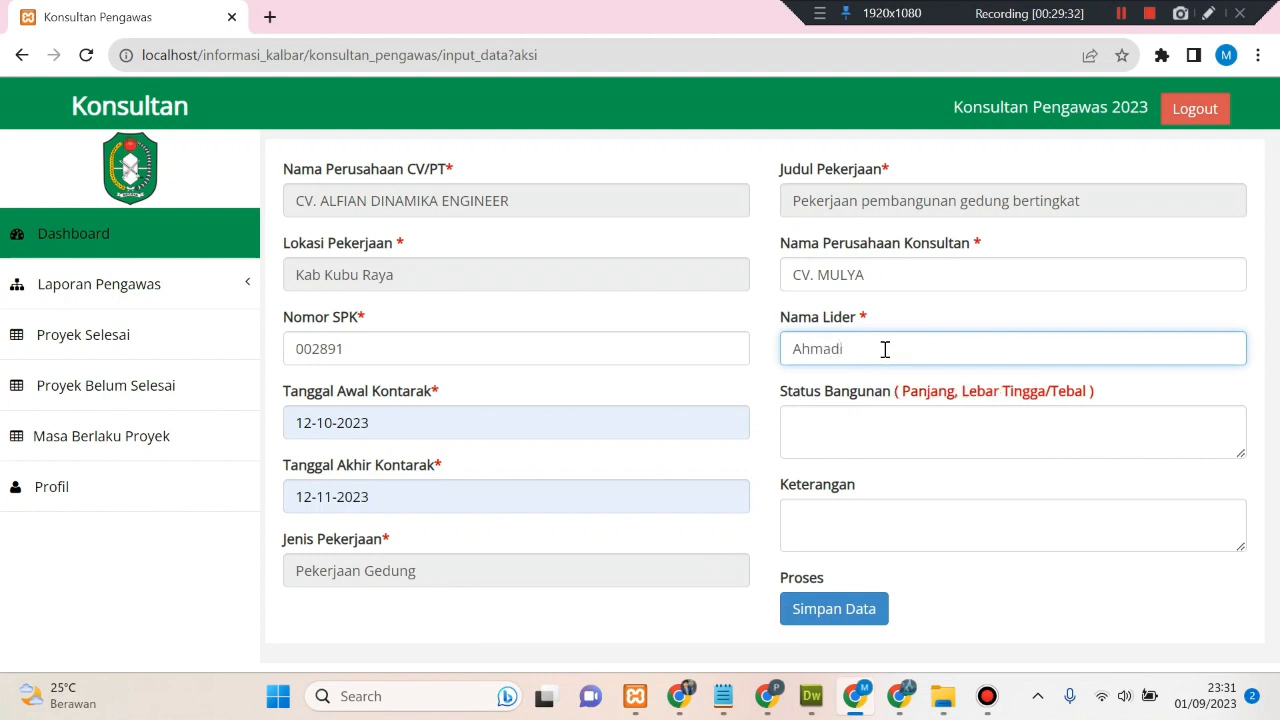
pyautogui.click(877, 422)
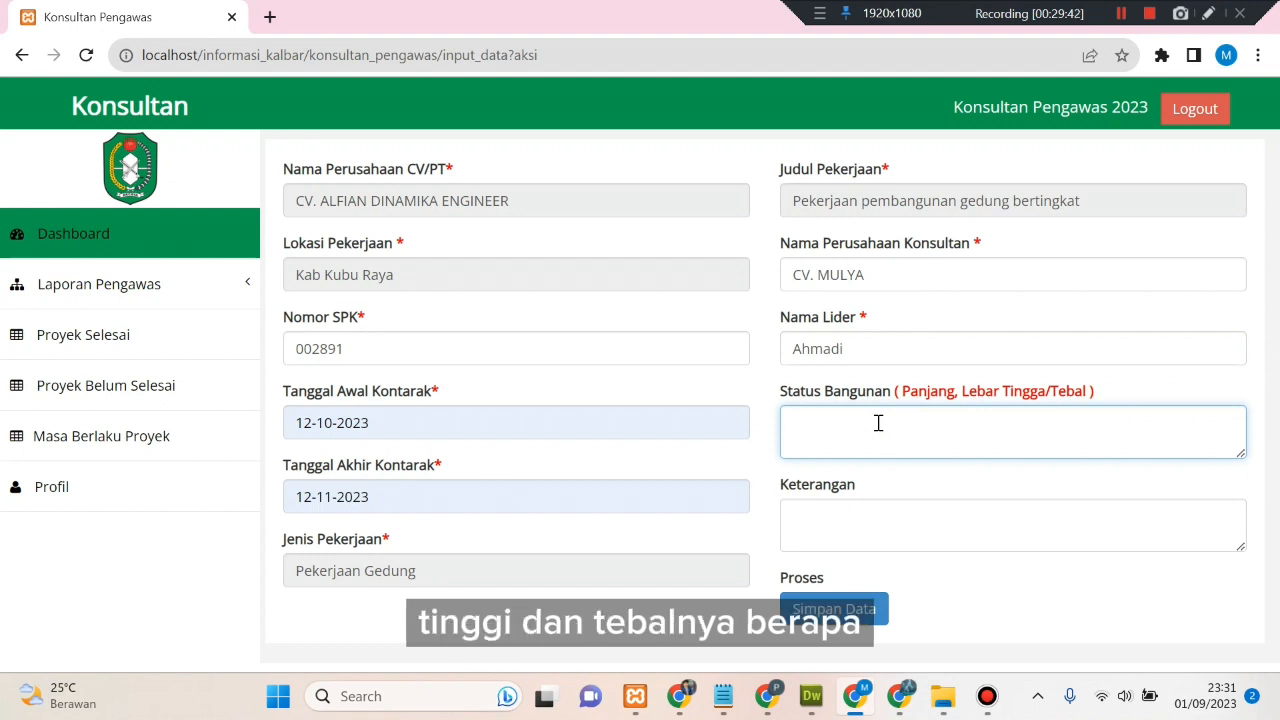
pyautogui.write('20')
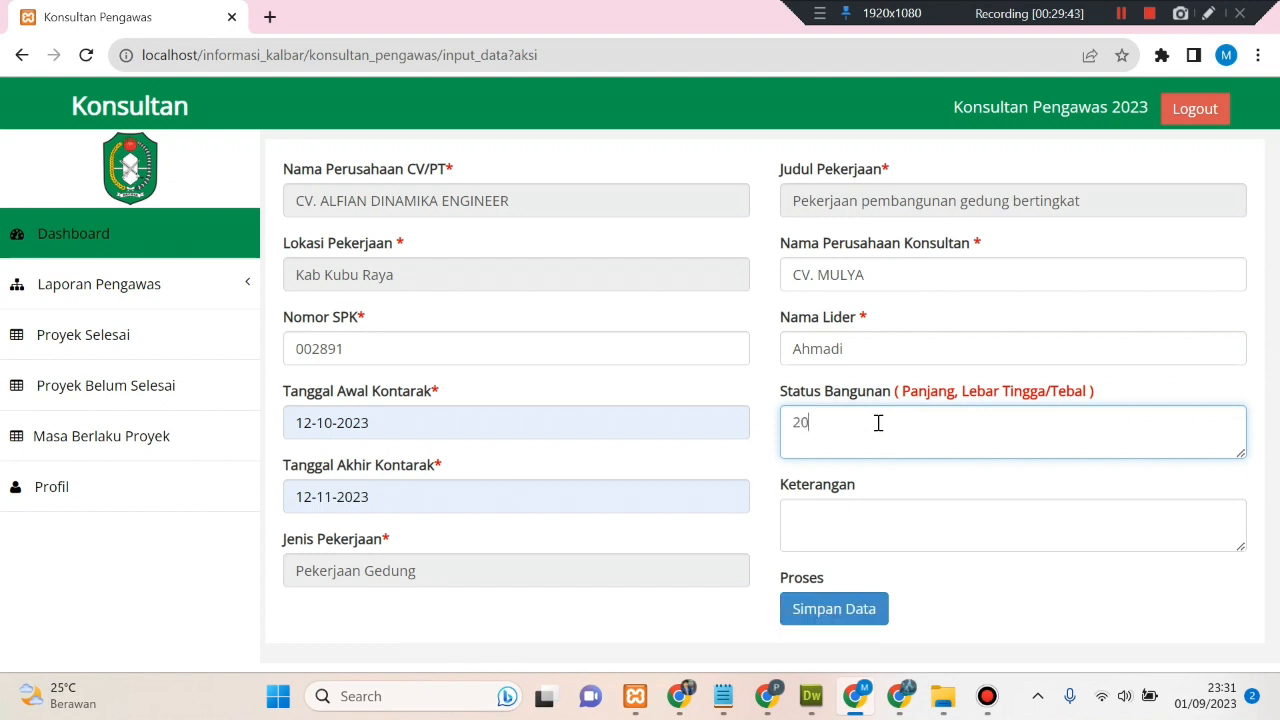
pyautogui.click(917, 520)
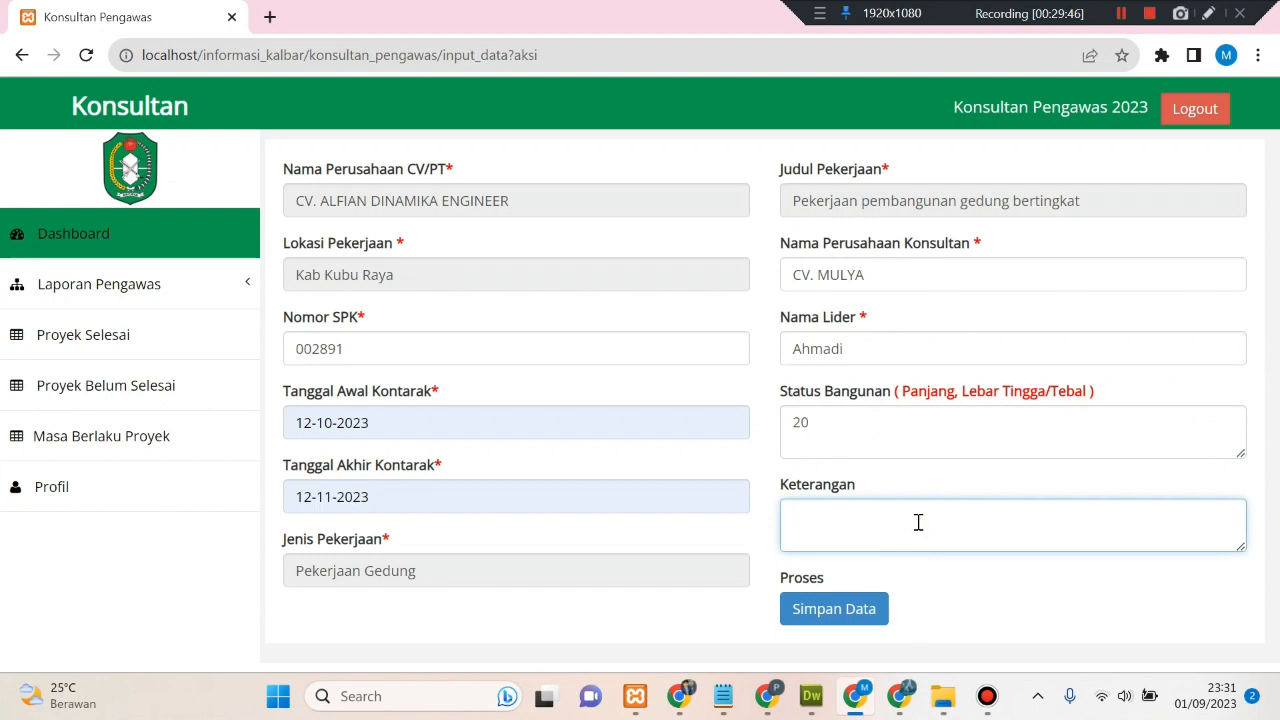
pyautogui.write('p')
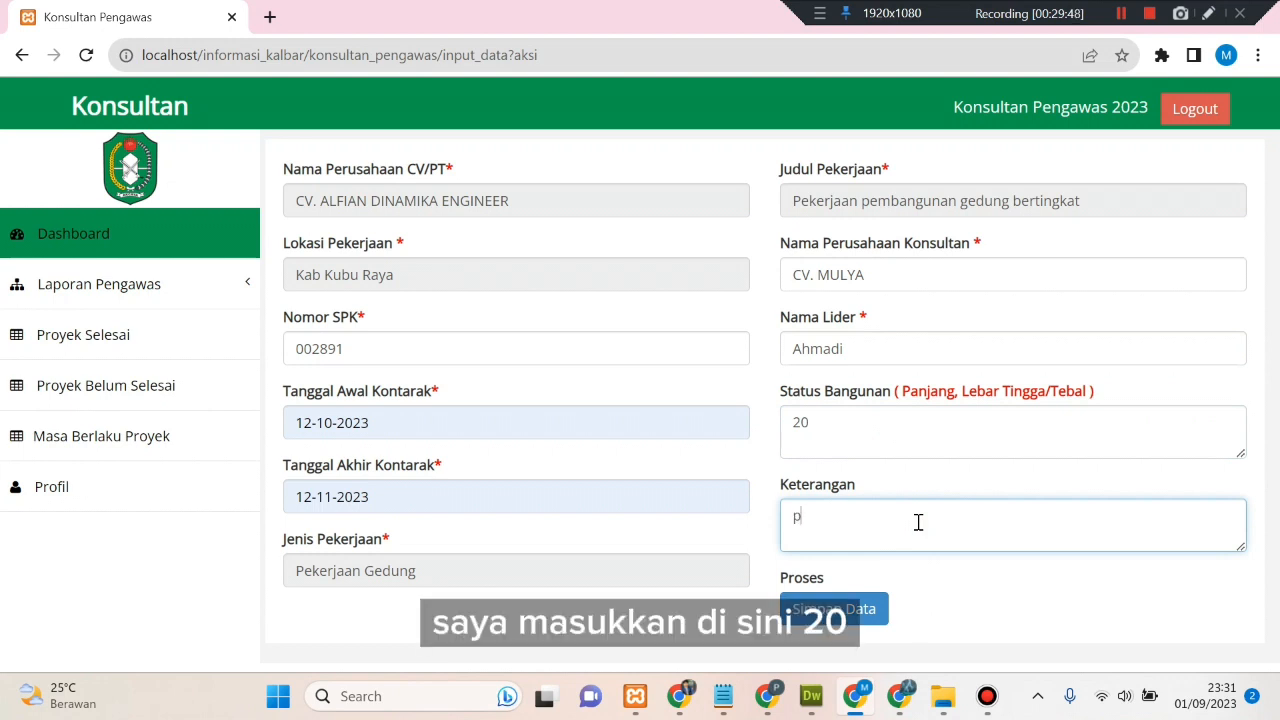
pyautogui.write('ercobaa')
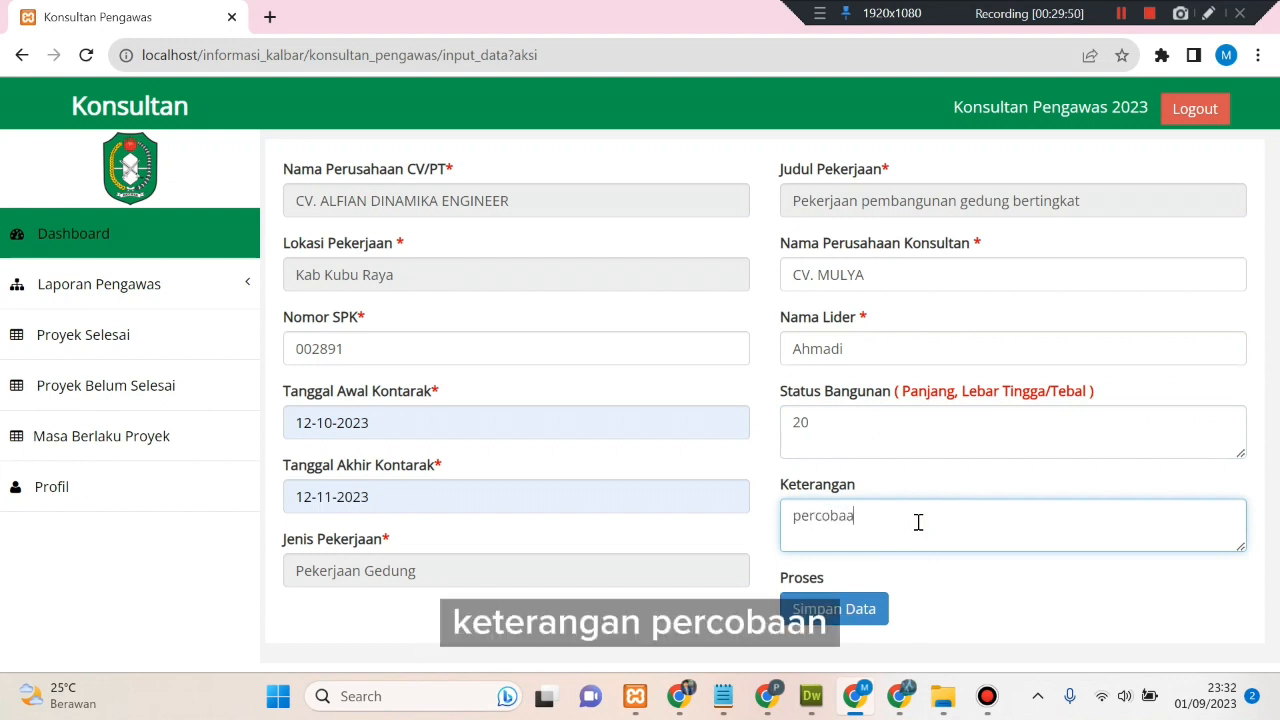
pyautogui.write('n')
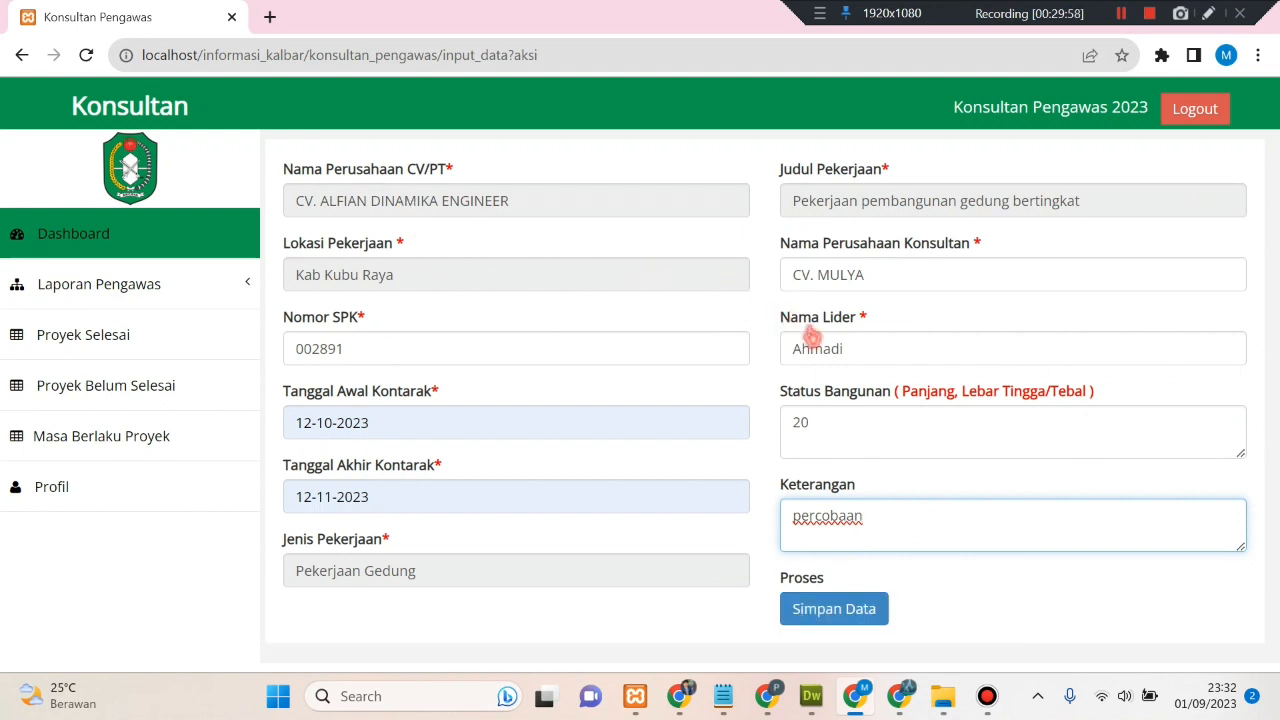
pyautogui.click(846, 619)
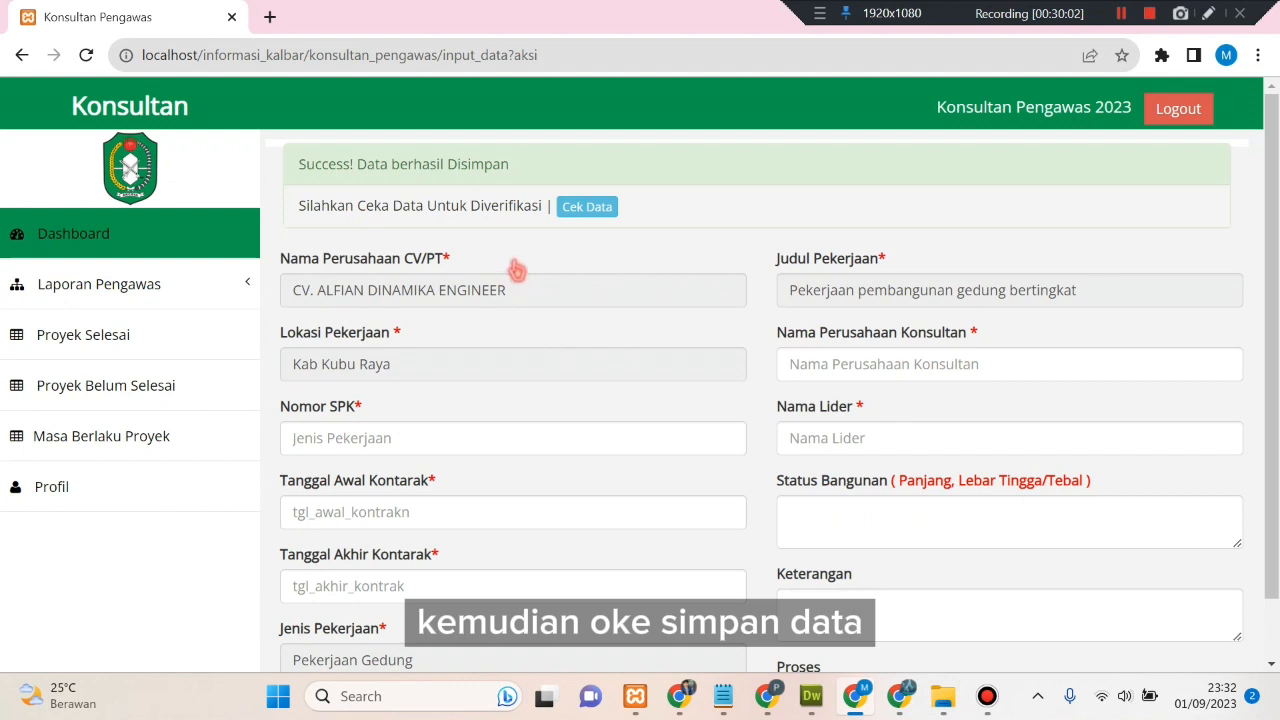
# - Highlight the save confirmation, then use Cek Data to view the entry awaiting verification
pyautogui.moveTo(300, 168); pyautogui.dragTo(512, 167)
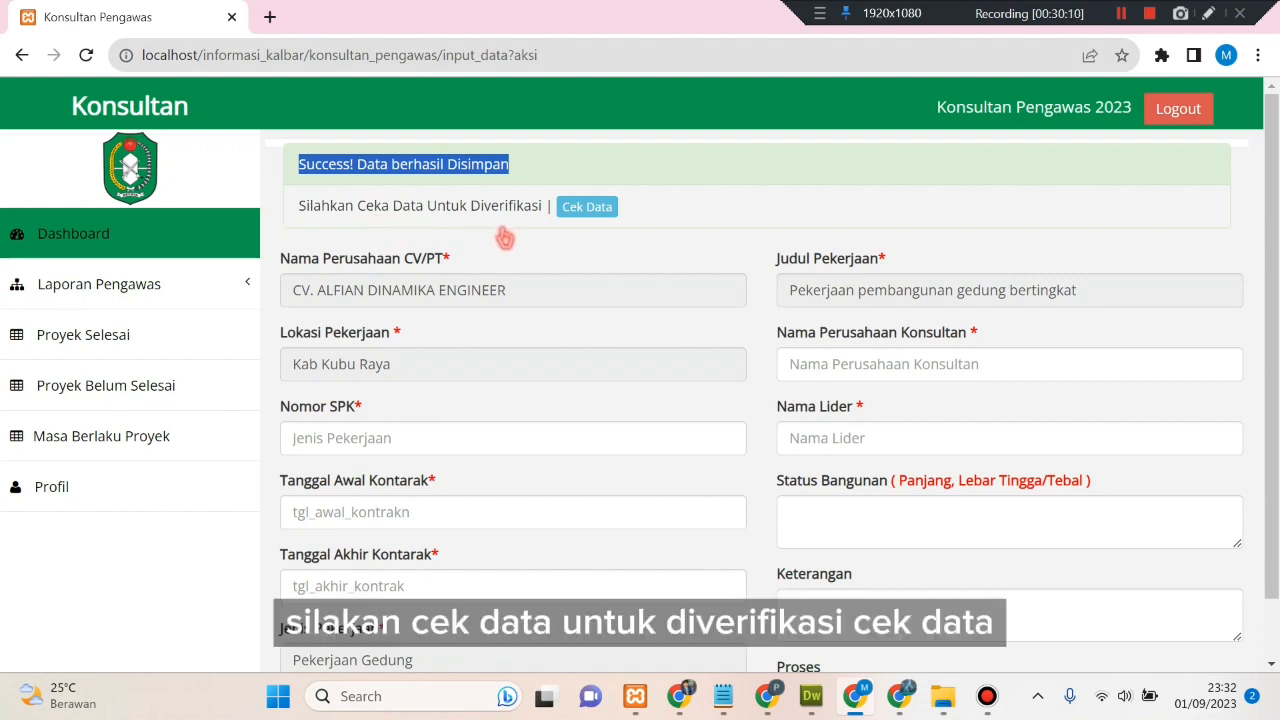
pyautogui.click(578, 208)
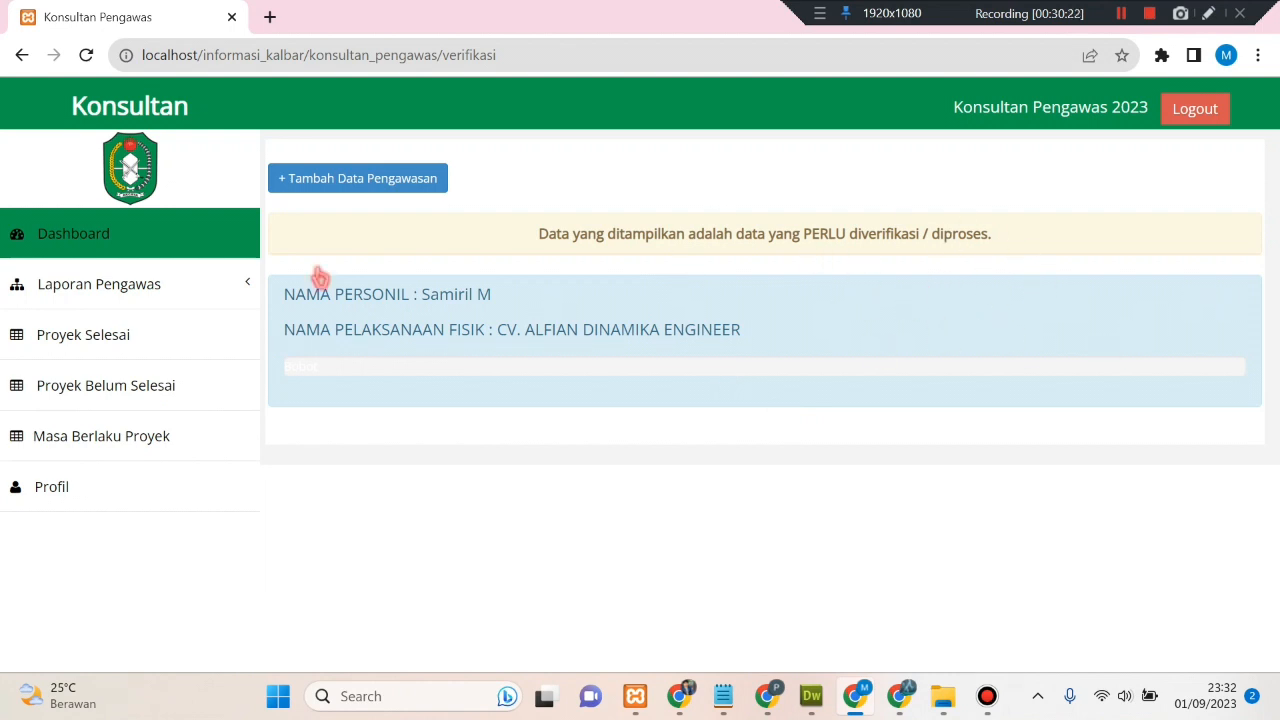
# - Expand the CV. ALFIAN DINAMIKA ENGINEER entry under Verifikasi and open its UPLOAD FOTO BARU page
pyautogui.click(252, 284)
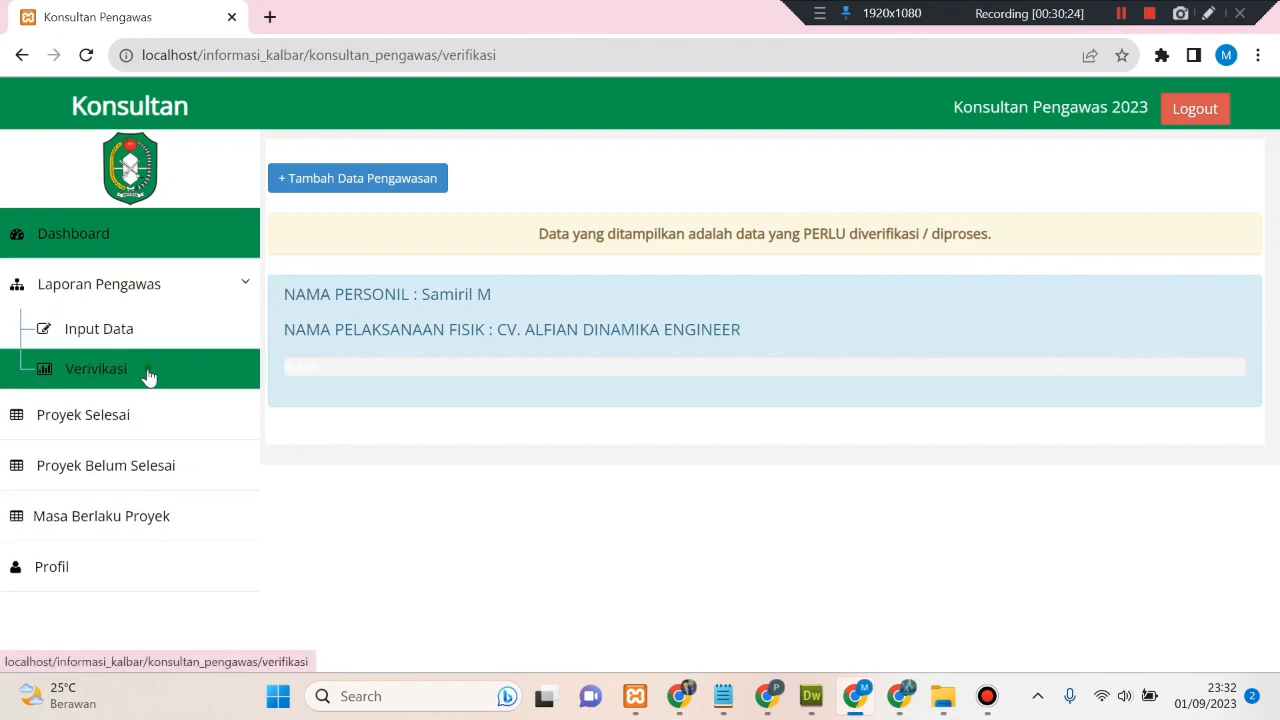
pyautogui.click(148, 375)
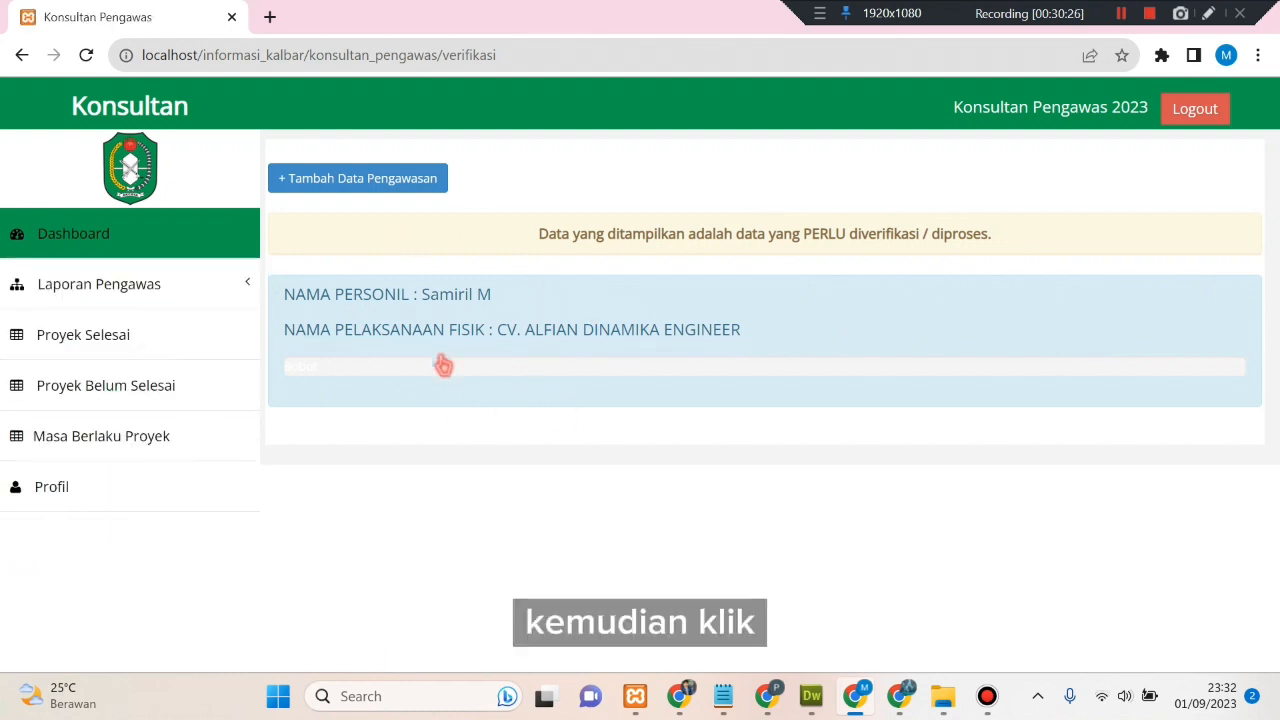
pyautogui.click(84, 238)
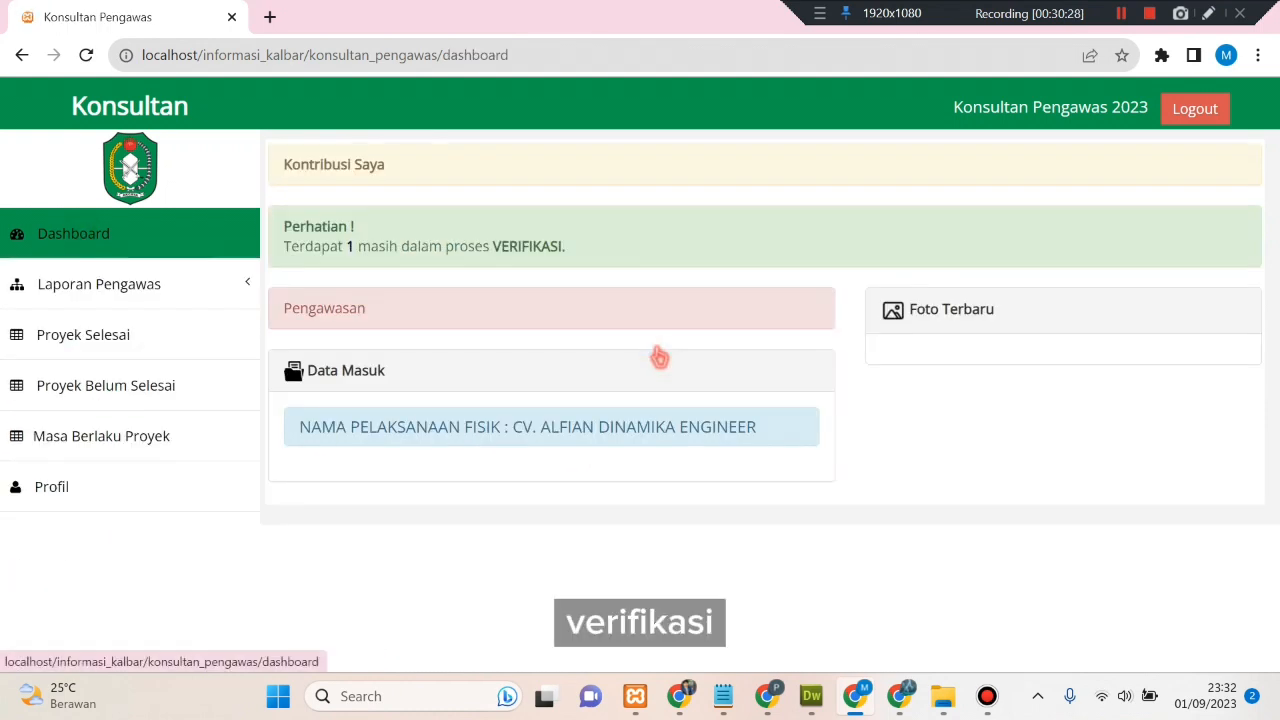
pyautogui.click(580, 430)
pyautogui.scroll(-3, 586, 443)
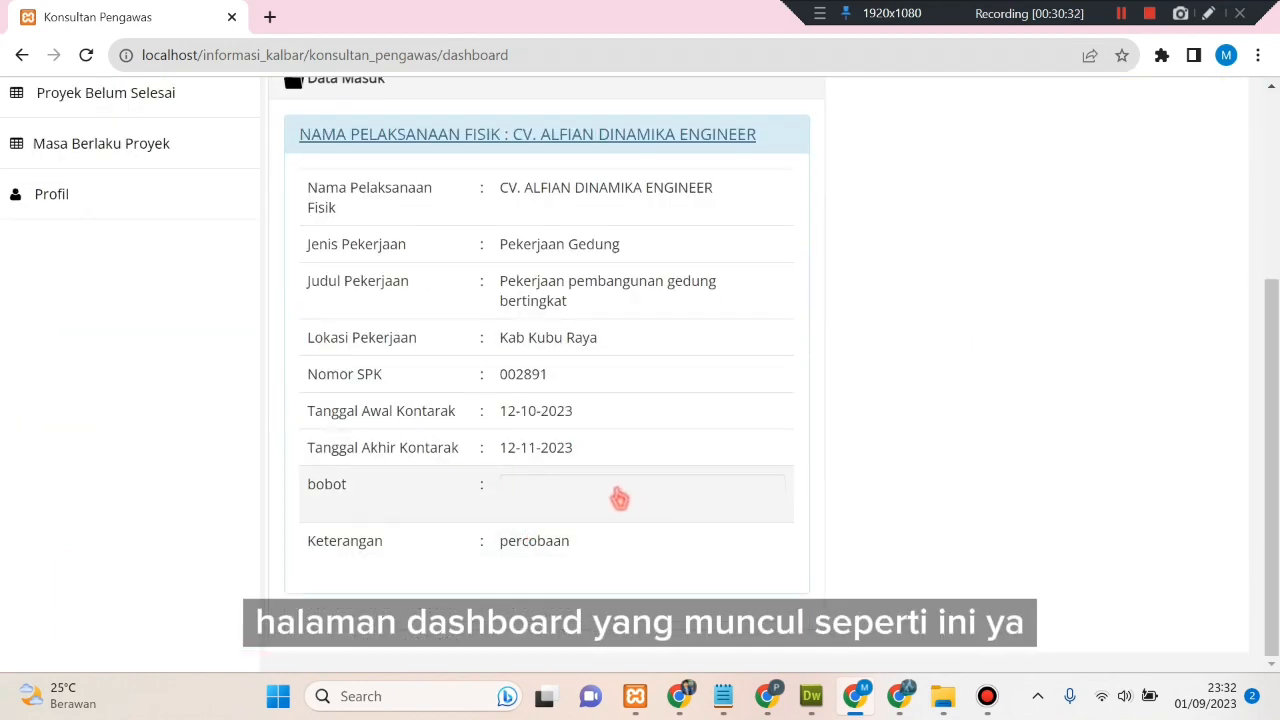
pyautogui.scroll(3, 619, 498)
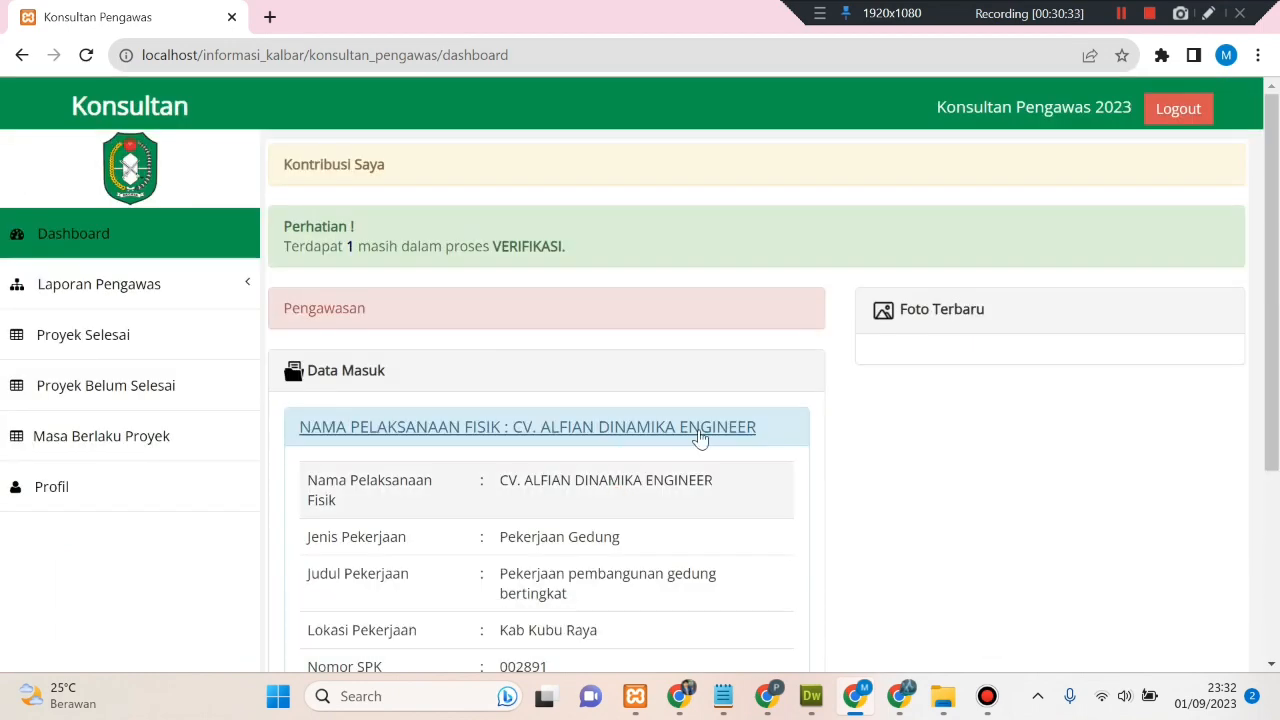
pyautogui.click(237, 289)
pyautogui.click(183, 385)
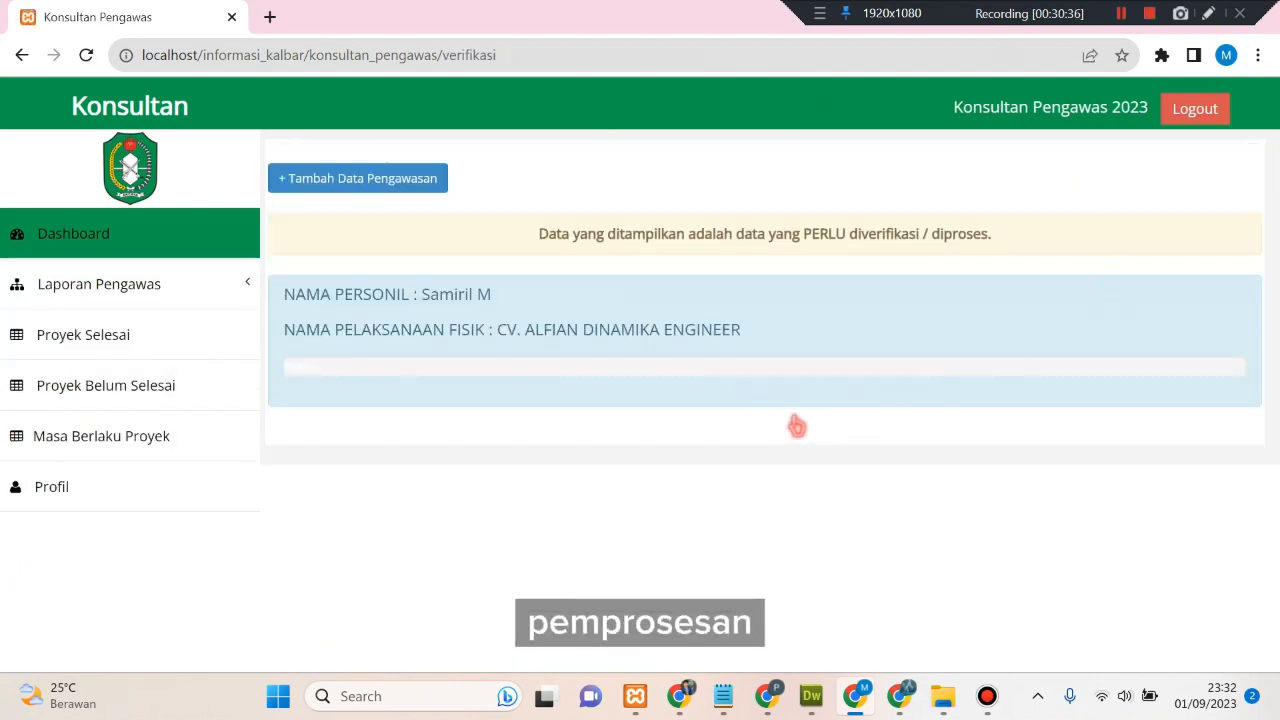
pyautogui.click(718, 340)
pyautogui.scroll(-5, 722, 355)
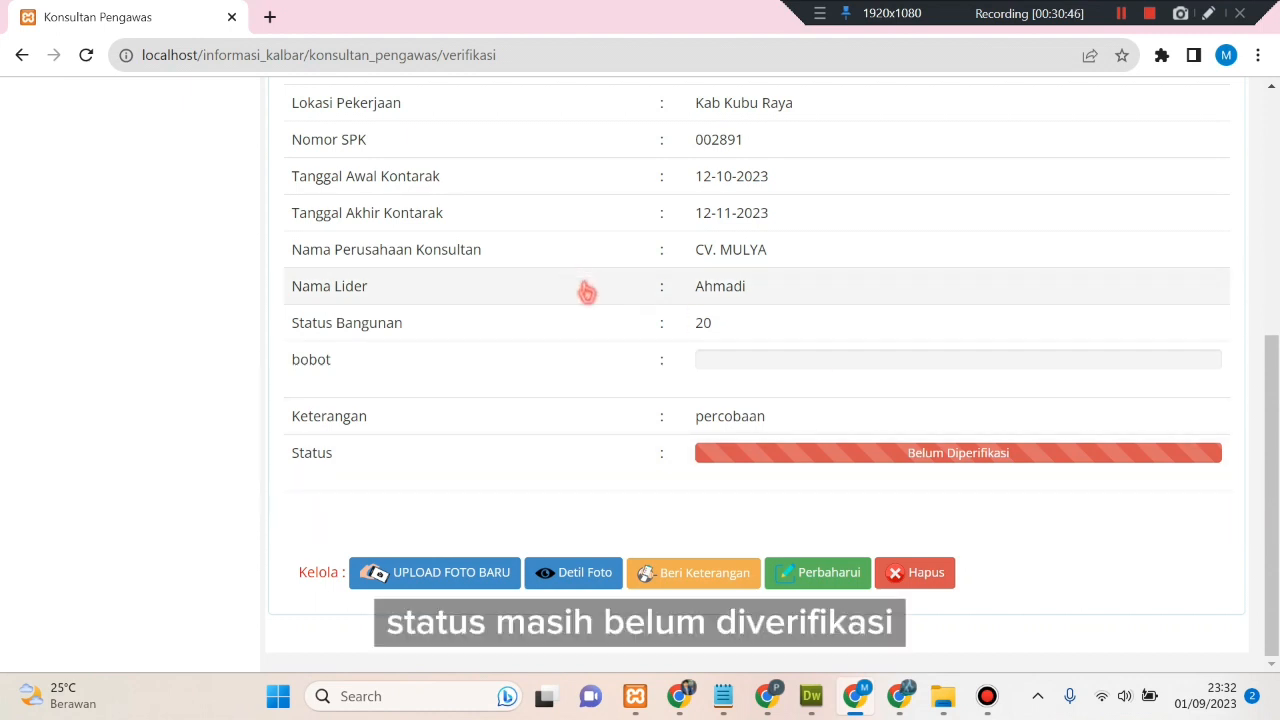
pyautogui.click(486, 571)
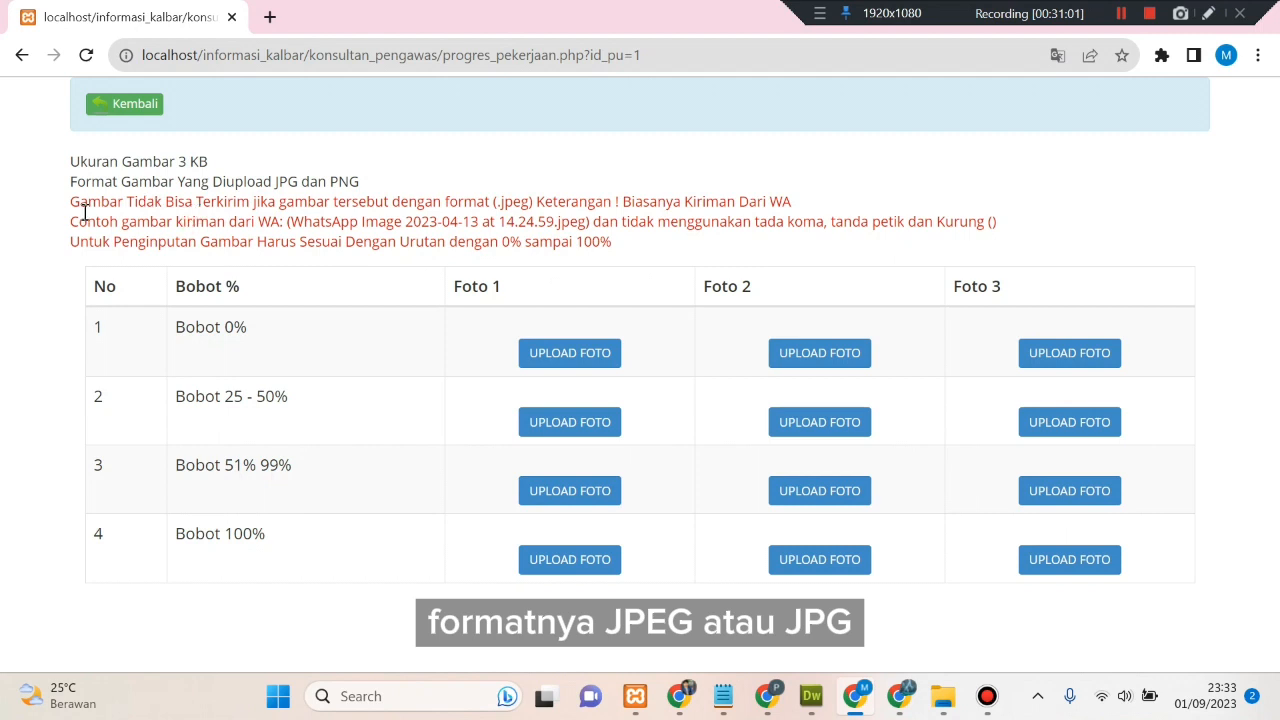
# - Open the first Bobot 0% photo form and browse the CONTOH folder for a file
pyautogui.moveTo(75, 203); pyautogui.dragTo(653, 228)
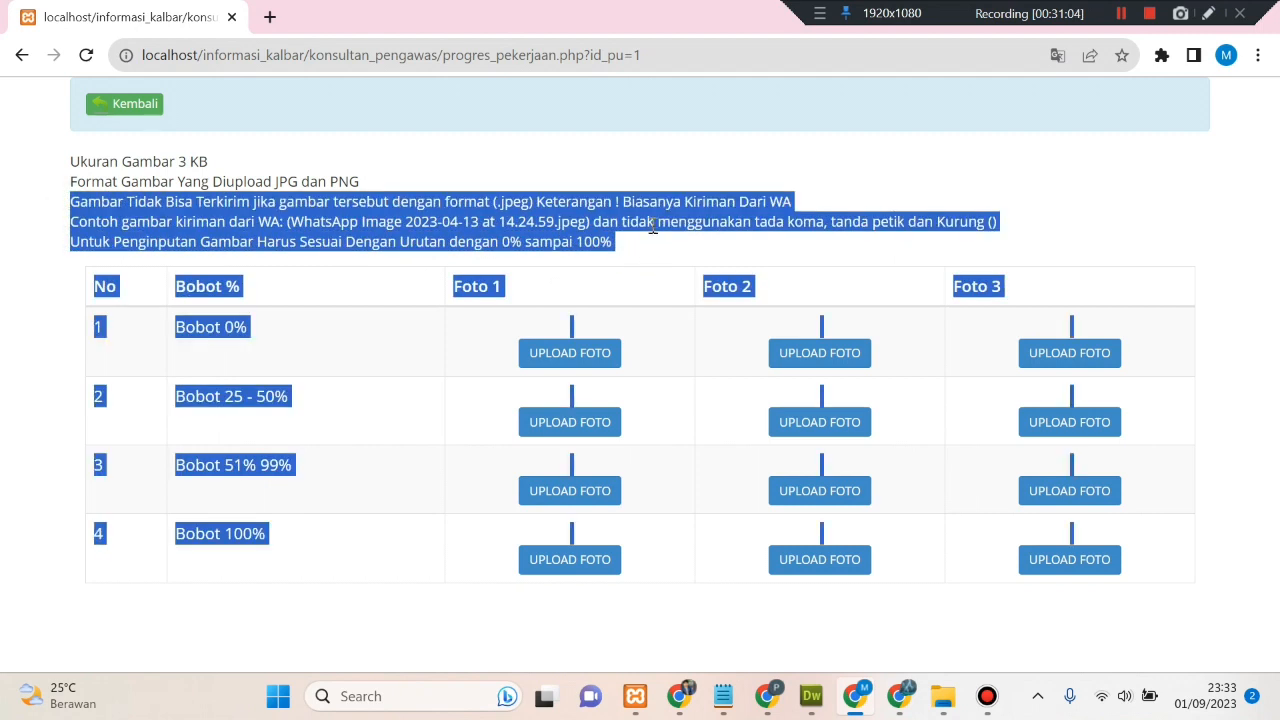
pyautogui.click(652, 218)
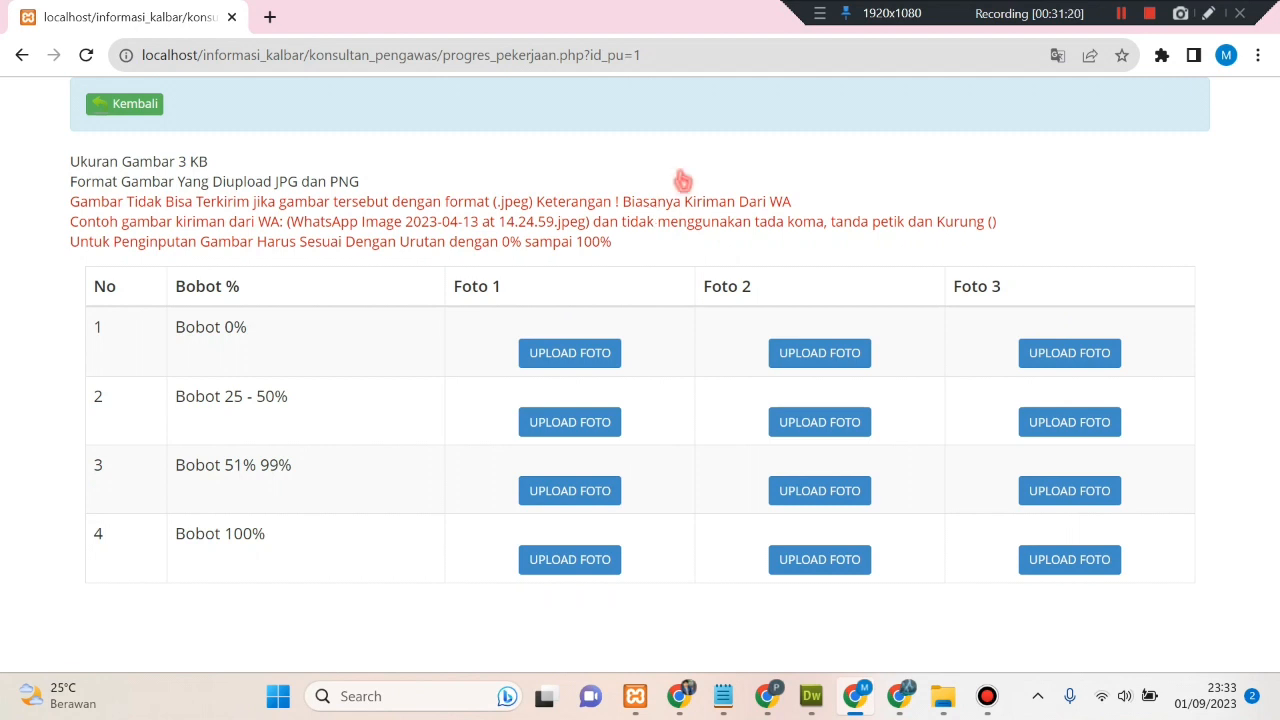
pyautogui.click(572, 353)
pyautogui.click(511, 246)
pyautogui.click(537, 316)
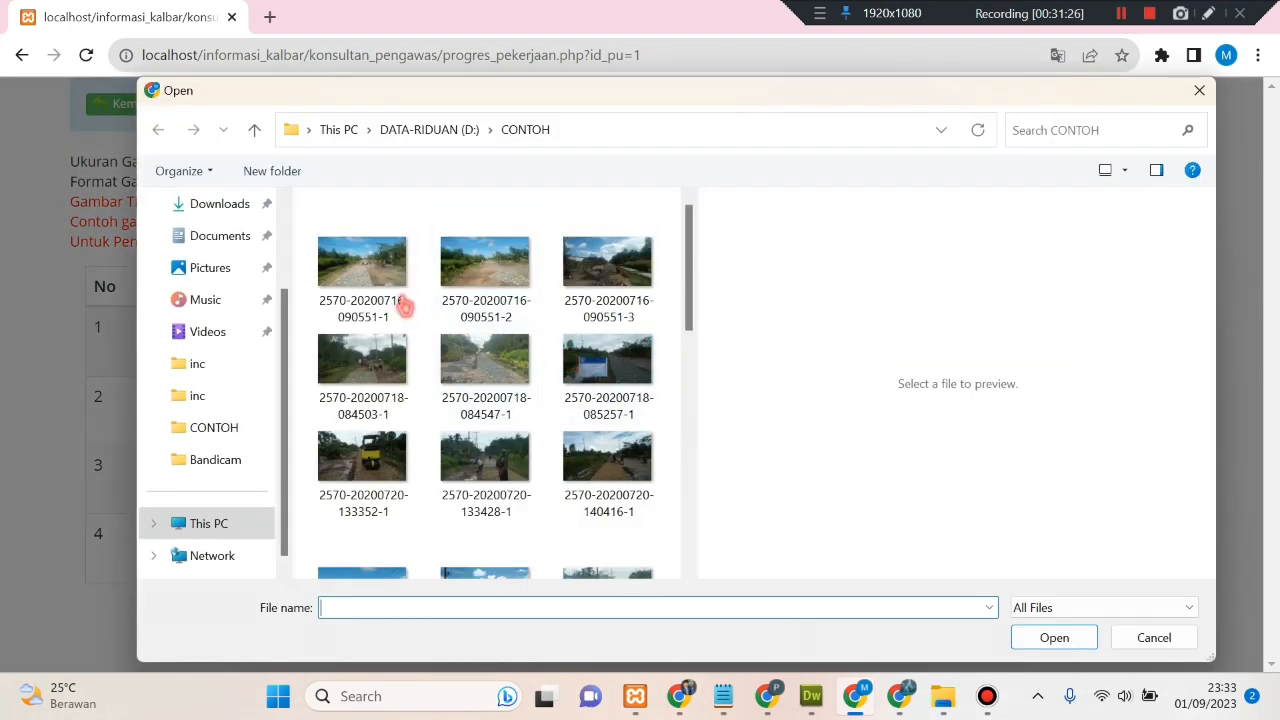
pyautogui.click(386, 288)
pyautogui.click(607, 365)
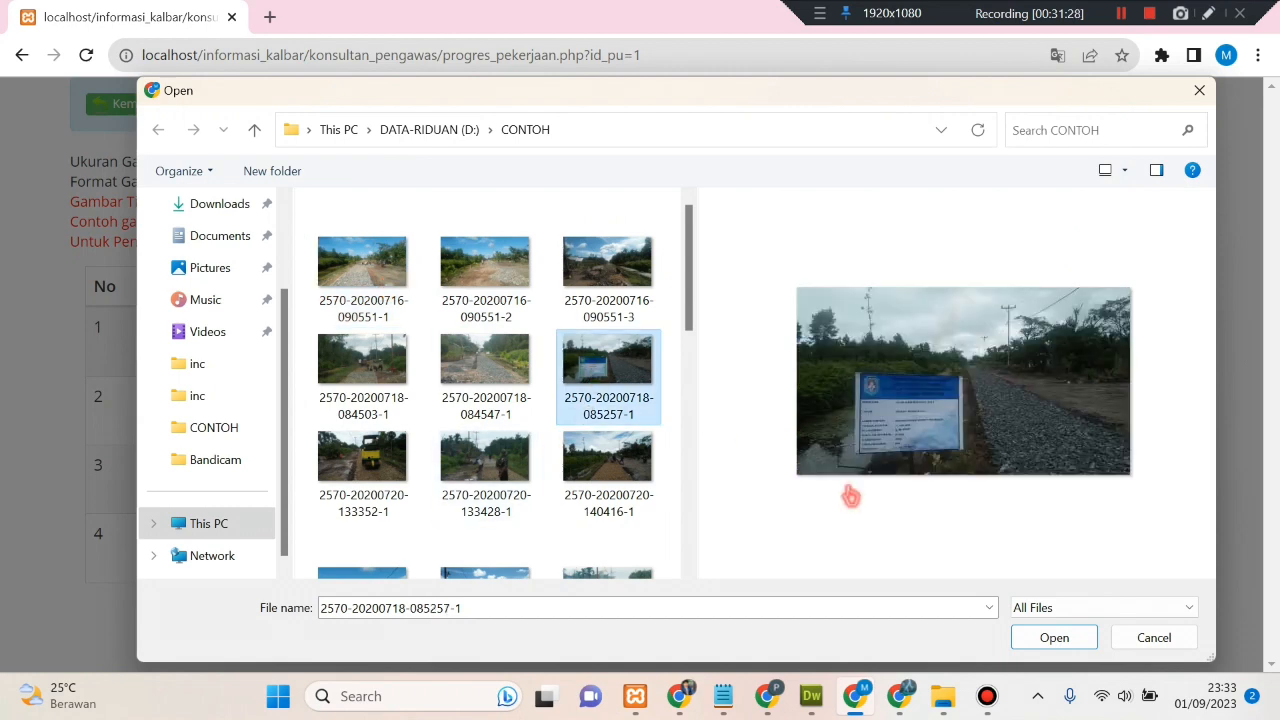
pyautogui.click(1054, 637)
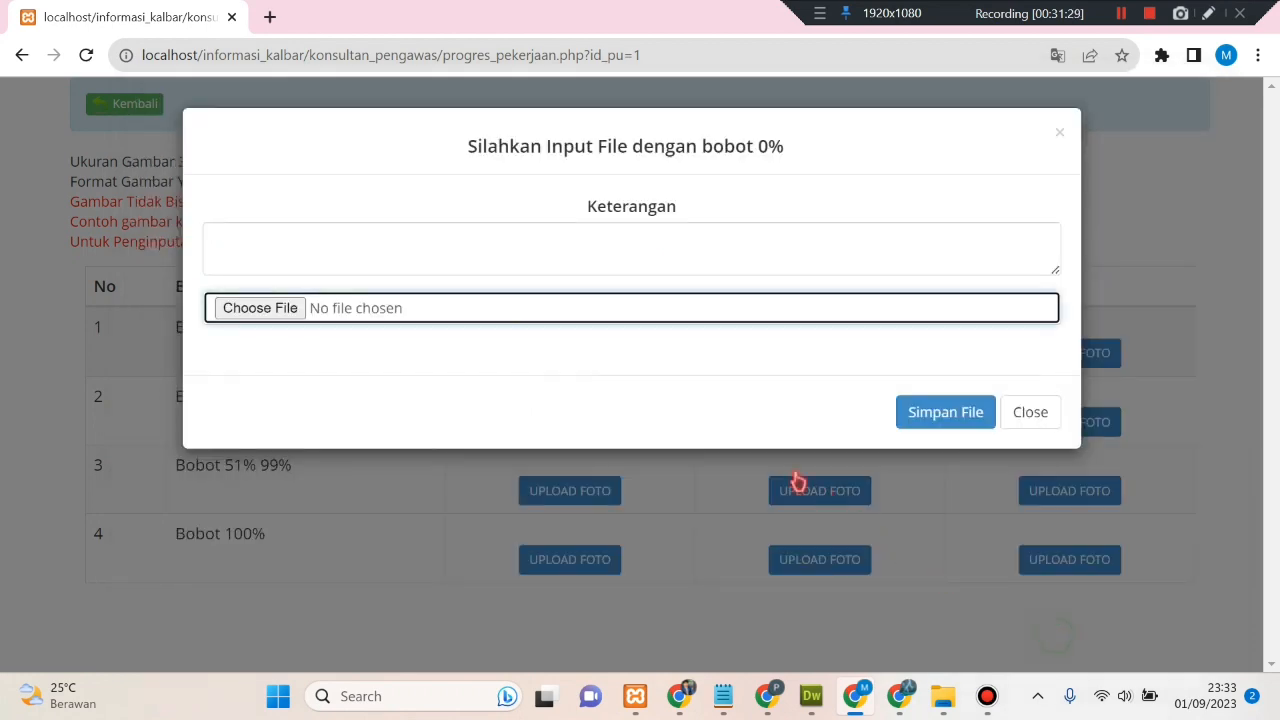
pyautogui.click(560, 246)
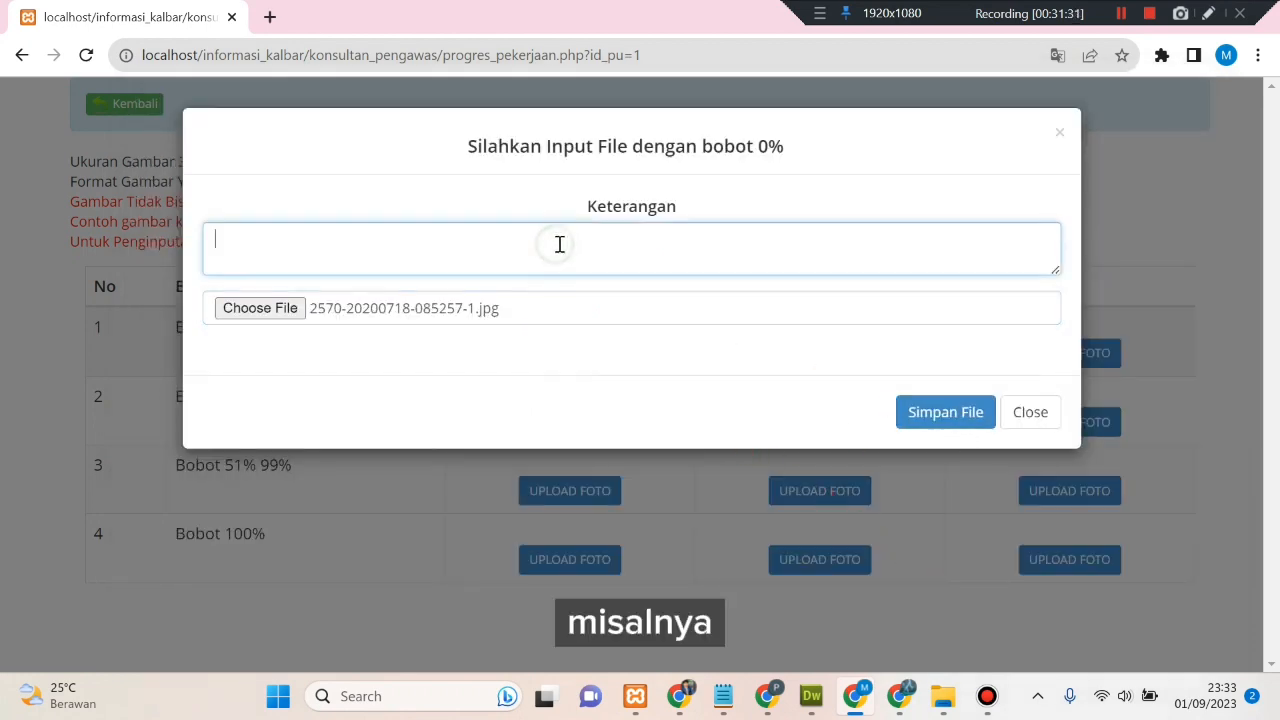
pyautogui.click(592, 395)
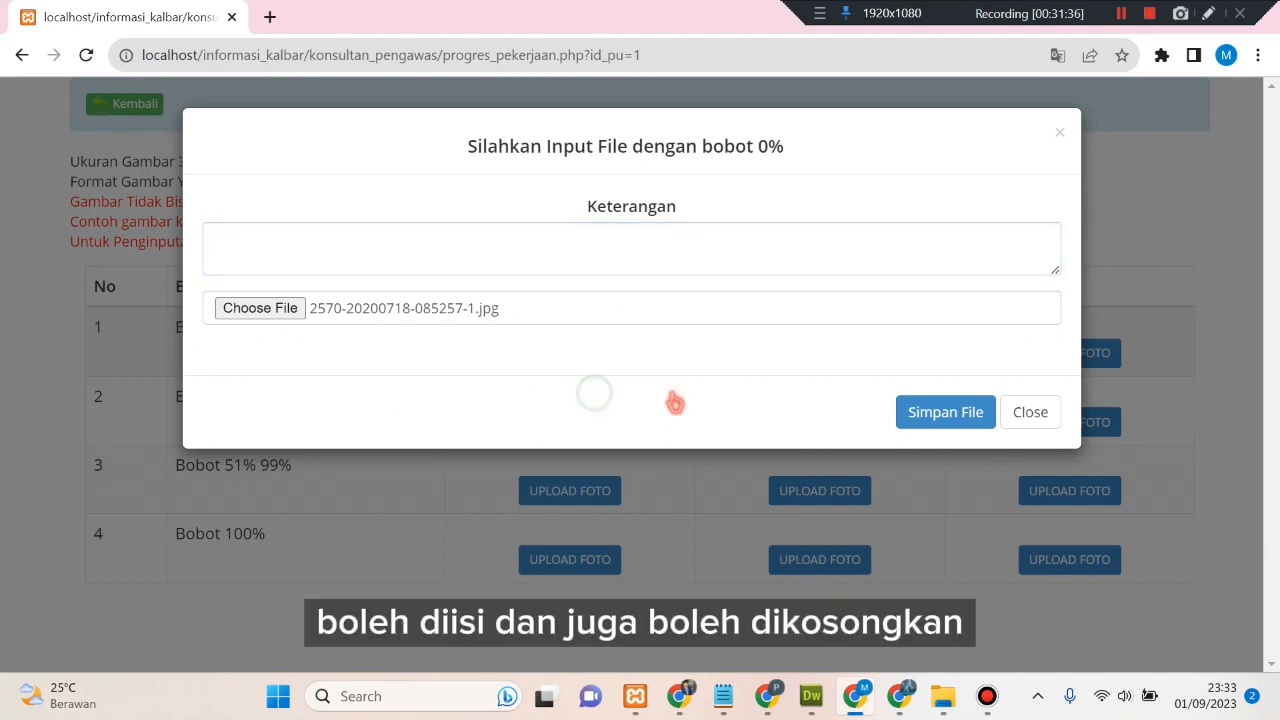
pyautogui.click(958, 424)
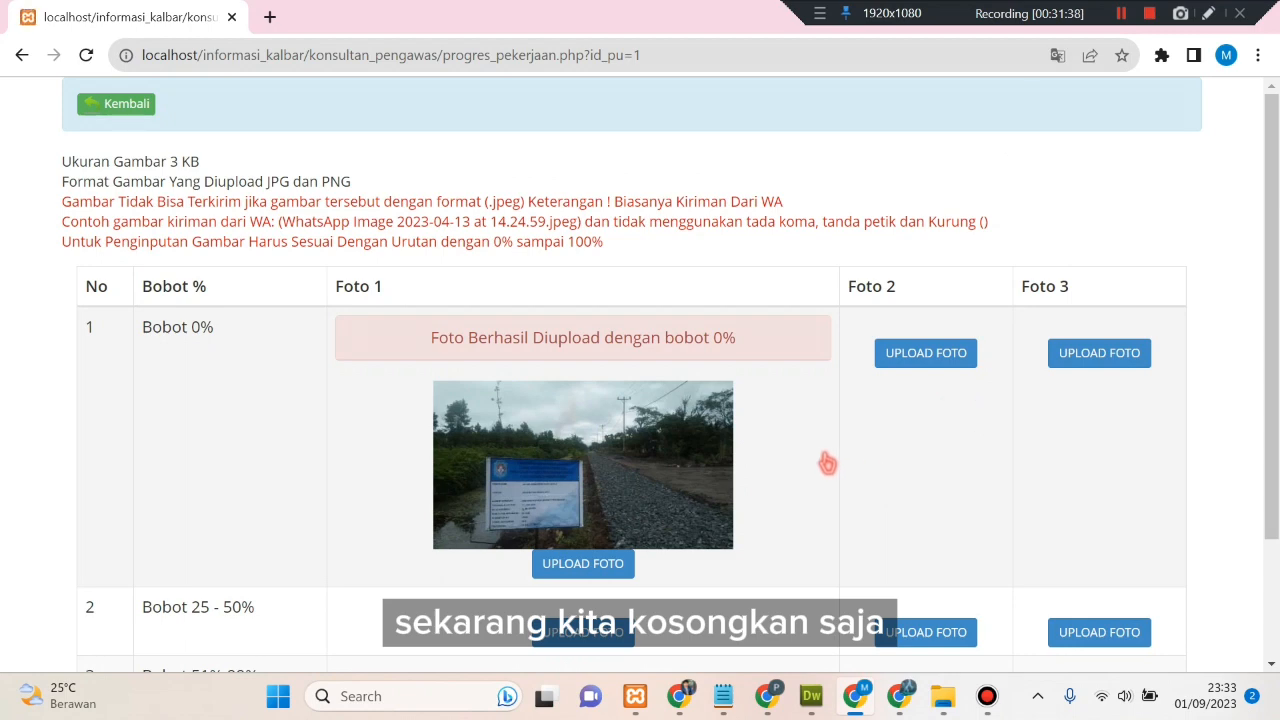
pyautogui.scroll(-2, 826, 463)
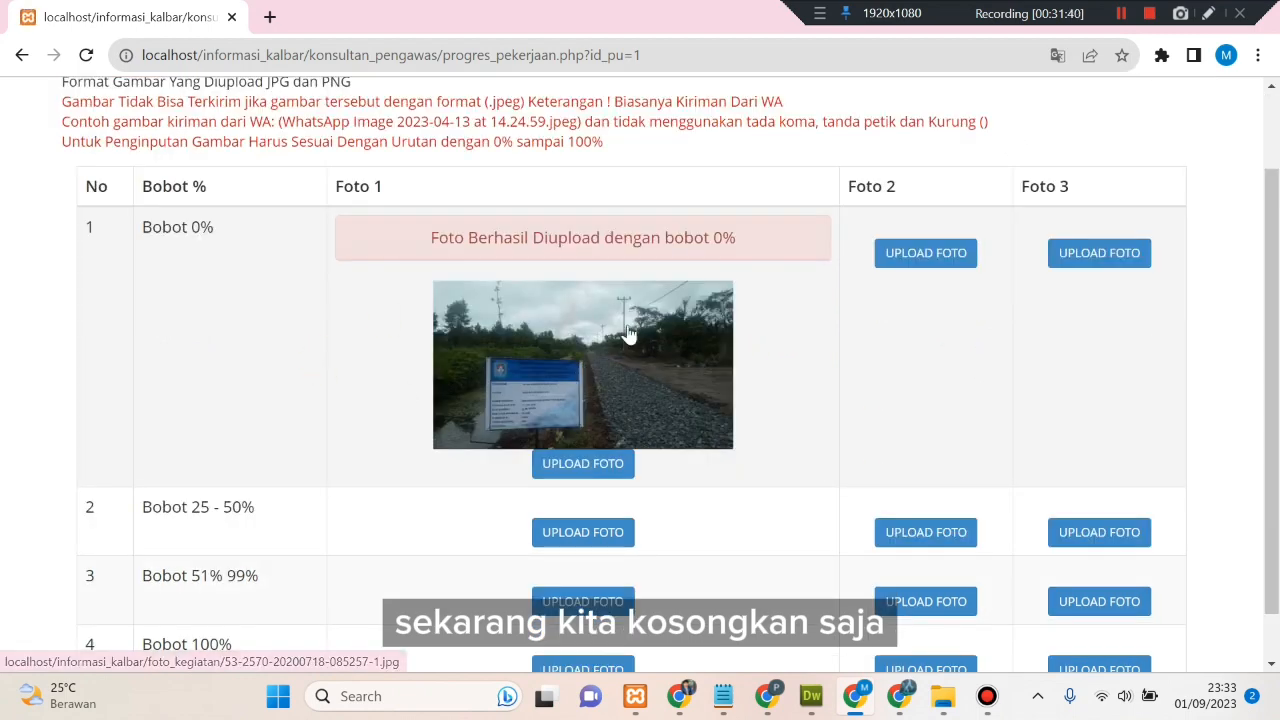
pyautogui.click(870, 315)
pyautogui.click(903, 252)
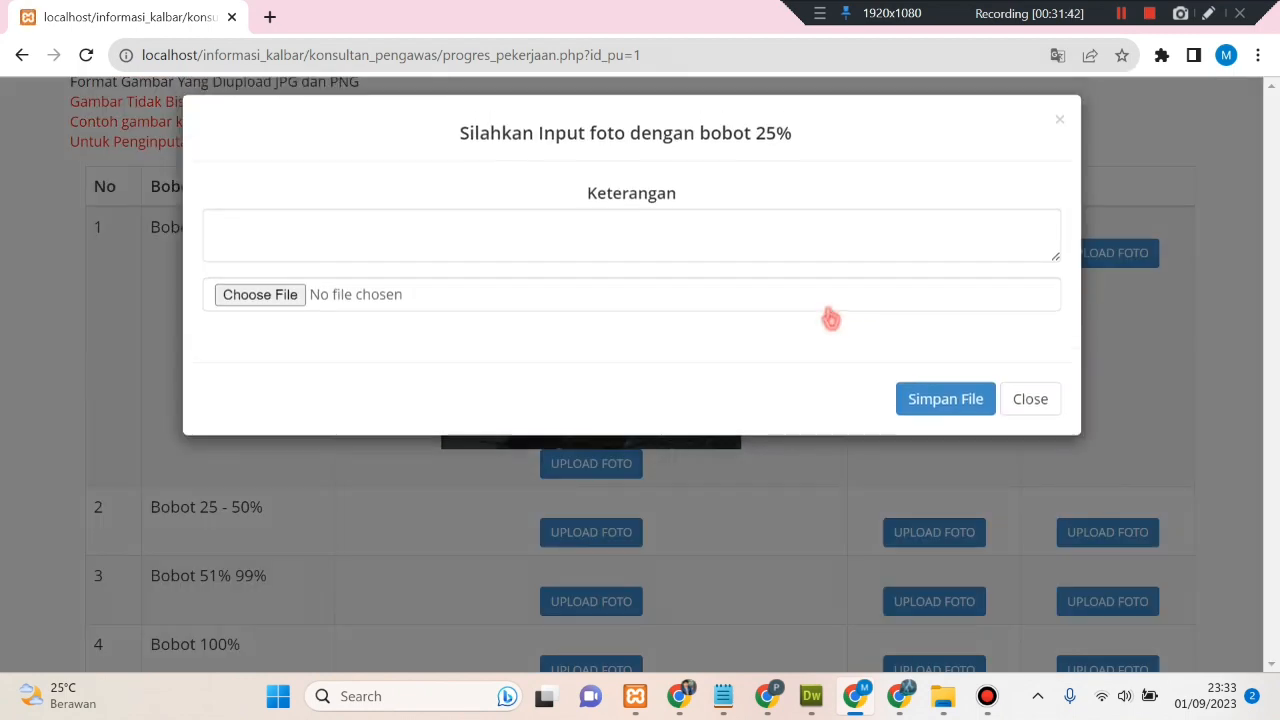
pyautogui.click(648, 305)
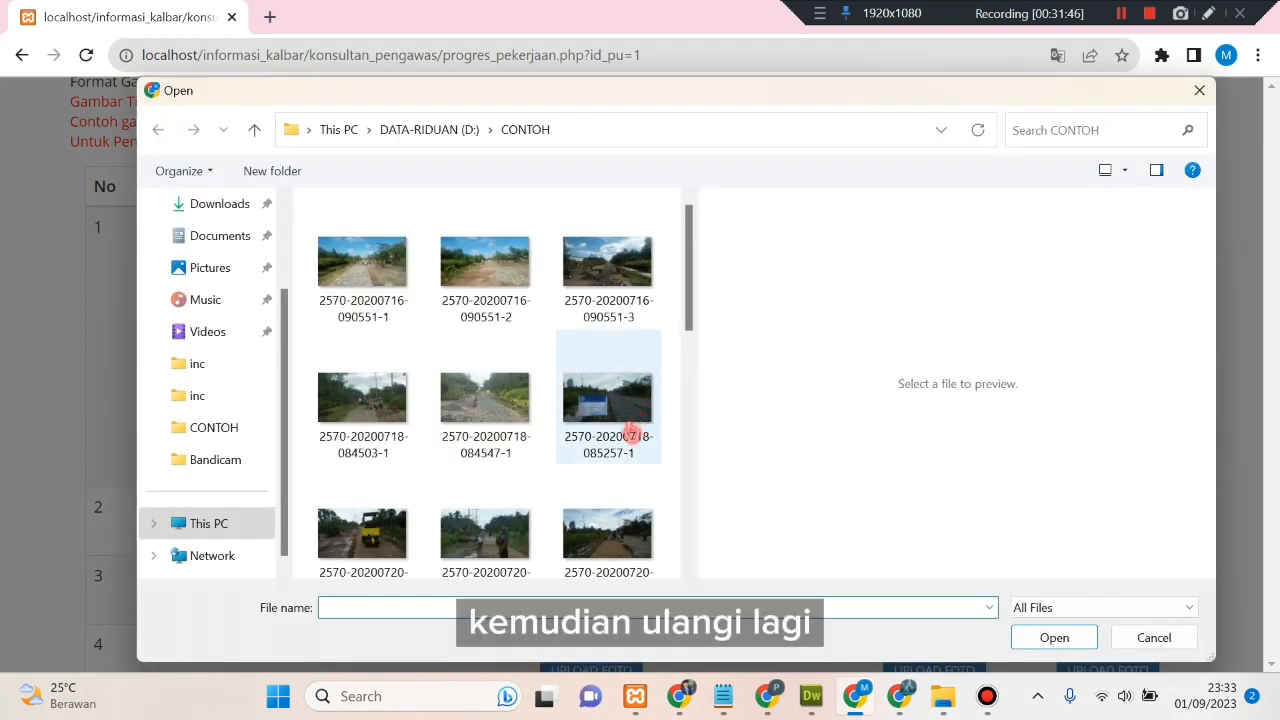
pyautogui.click(362, 530)
pyautogui.click(1040, 638)
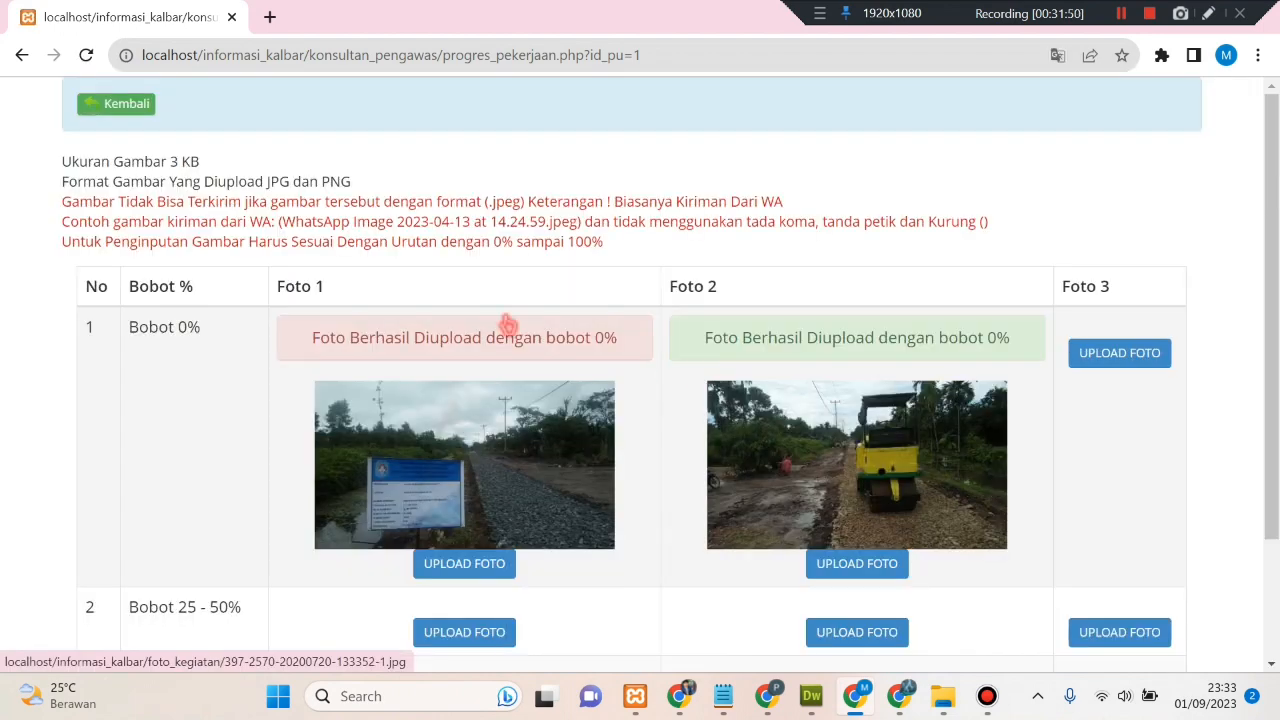
pyautogui.scroll(-2, 840, 340)
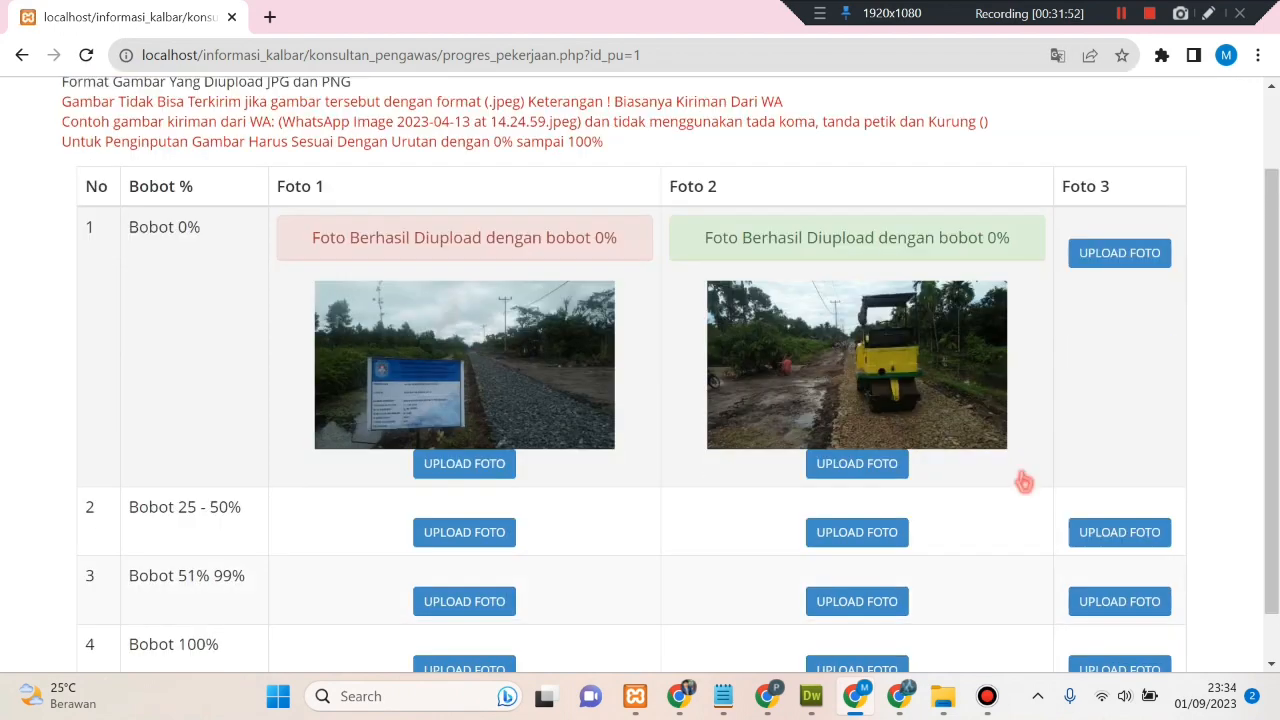
pyautogui.click(1121, 256)
pyautogui.click(624, 316)
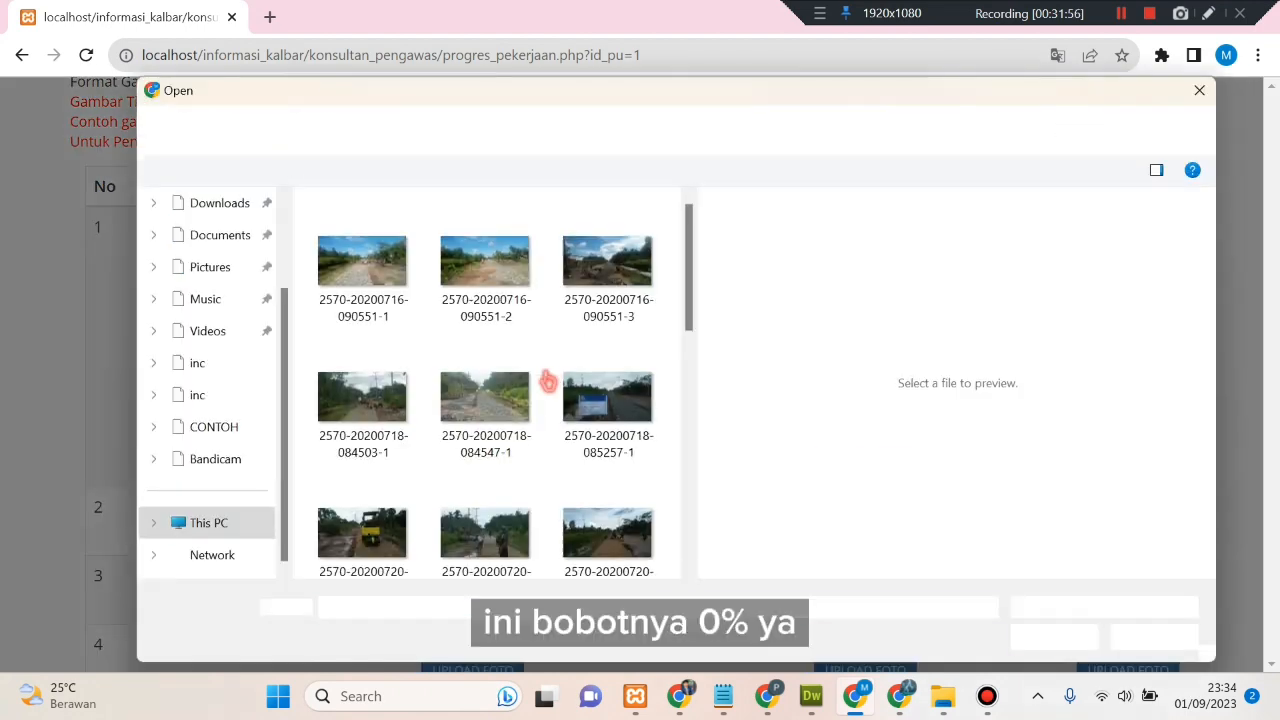
pyautogui.scroll(-3, 557, 371)
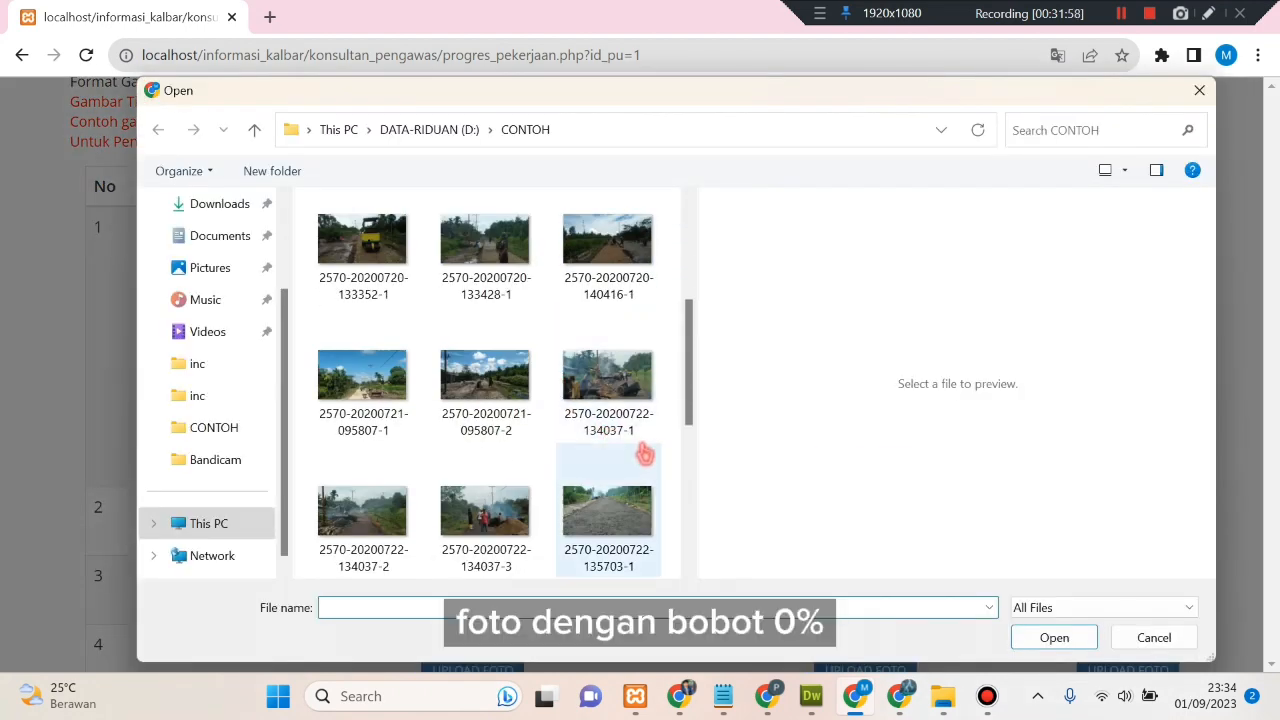
pyautogui.scroll(2, 632, 455)
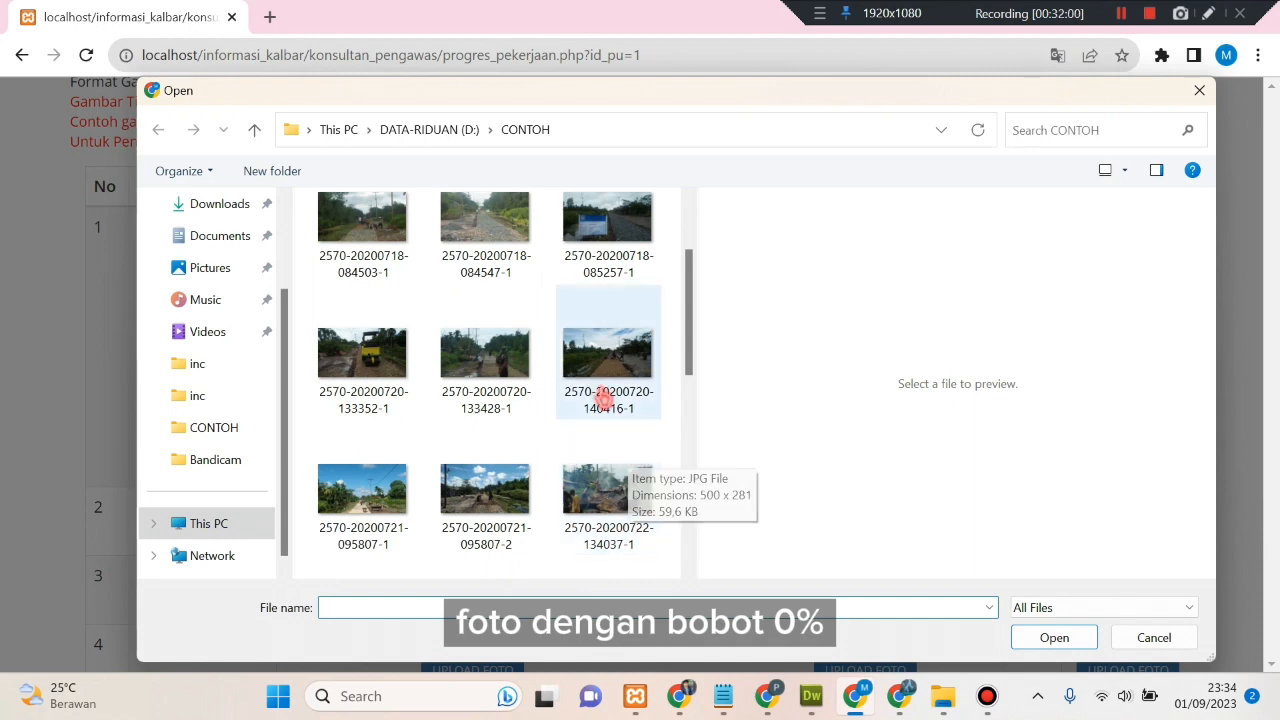
pyautogui.click(600, 355)
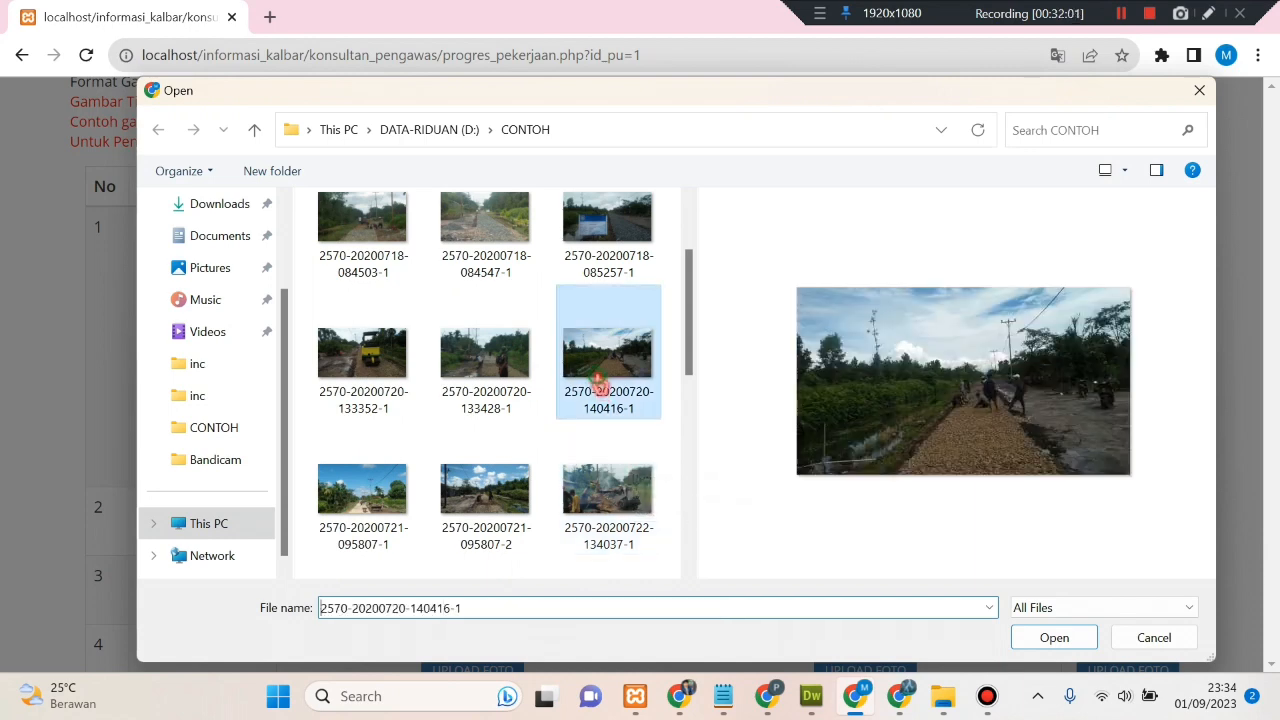
pyautogui.click(1054, 637)
pyautogui.click(940, 411)
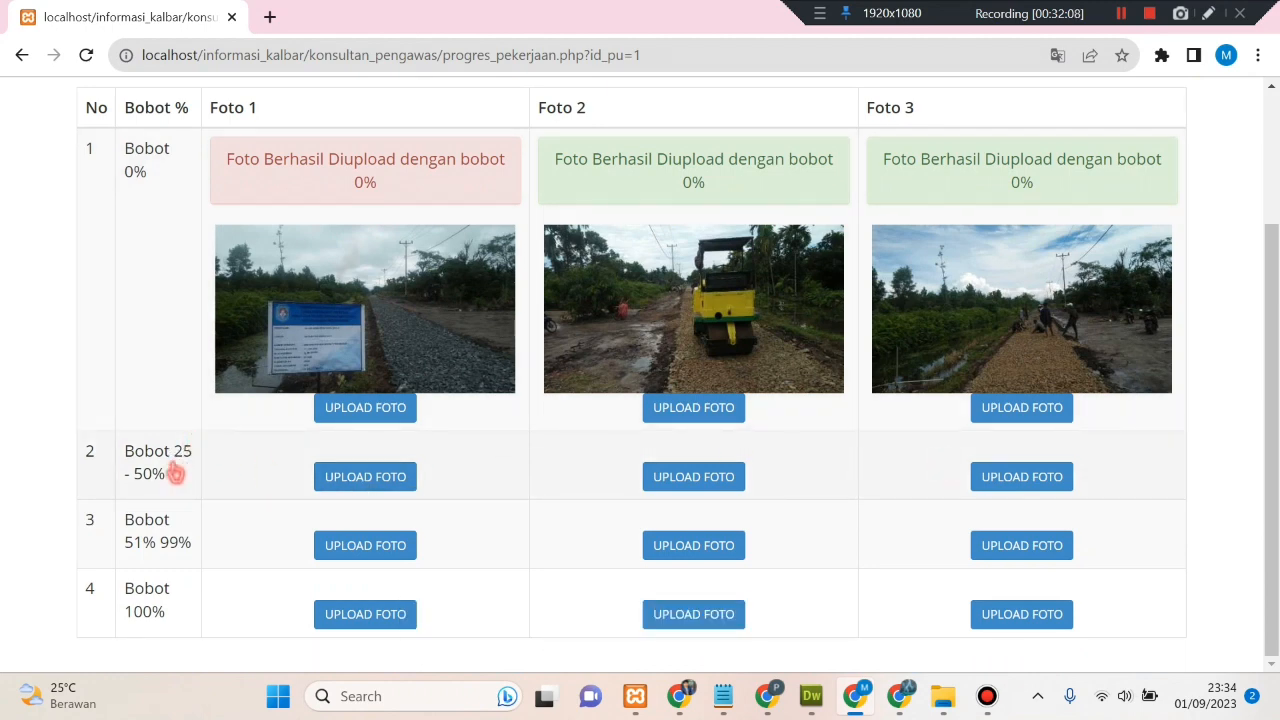
# - Upload a CONTOH progress photo to the first Bobot 25–50% slot, saved at 25%
pyautogui.click(335, 480)
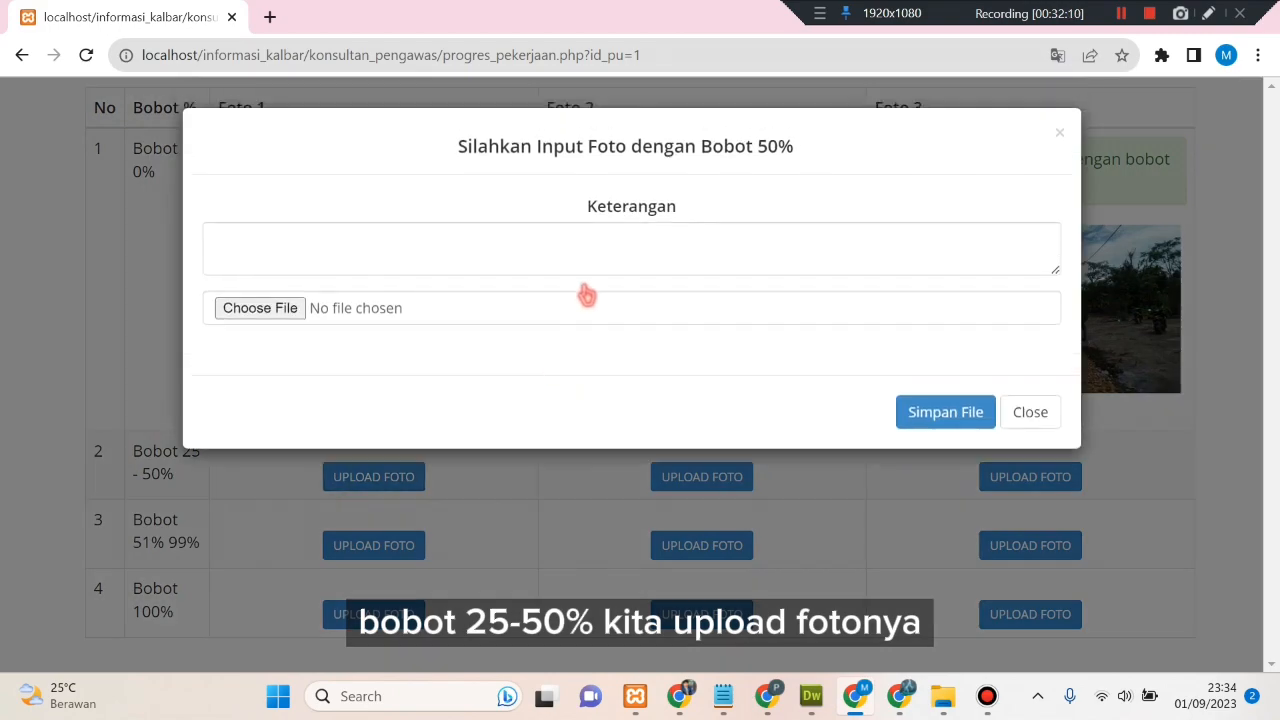
pyautogui.click(575, 308)
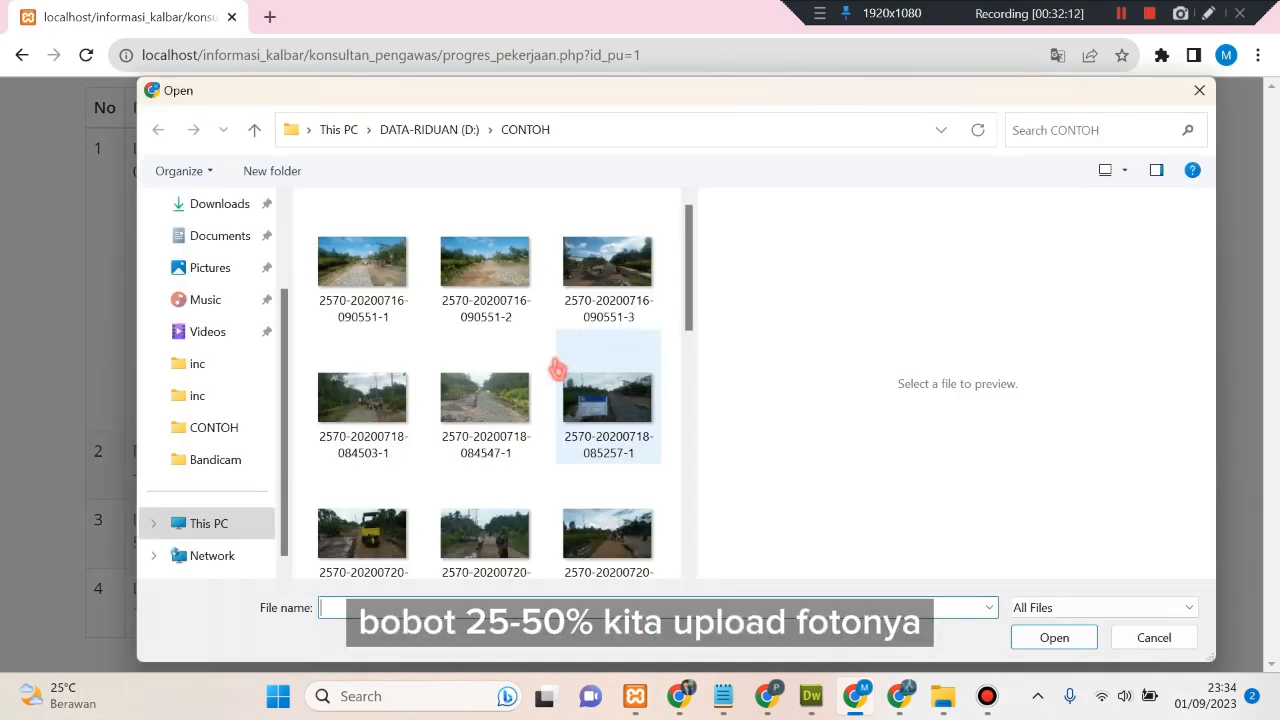
pyautogui.click(370, 405)
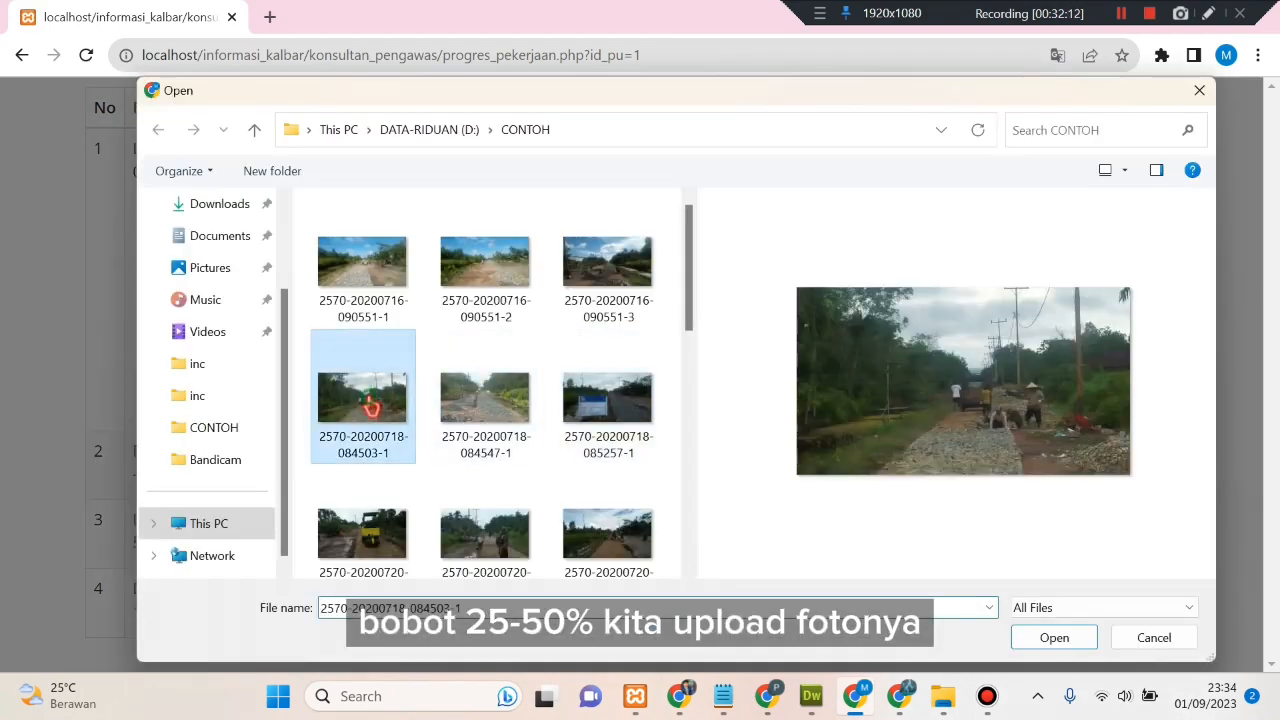
pyautogui.click(1055, 637)
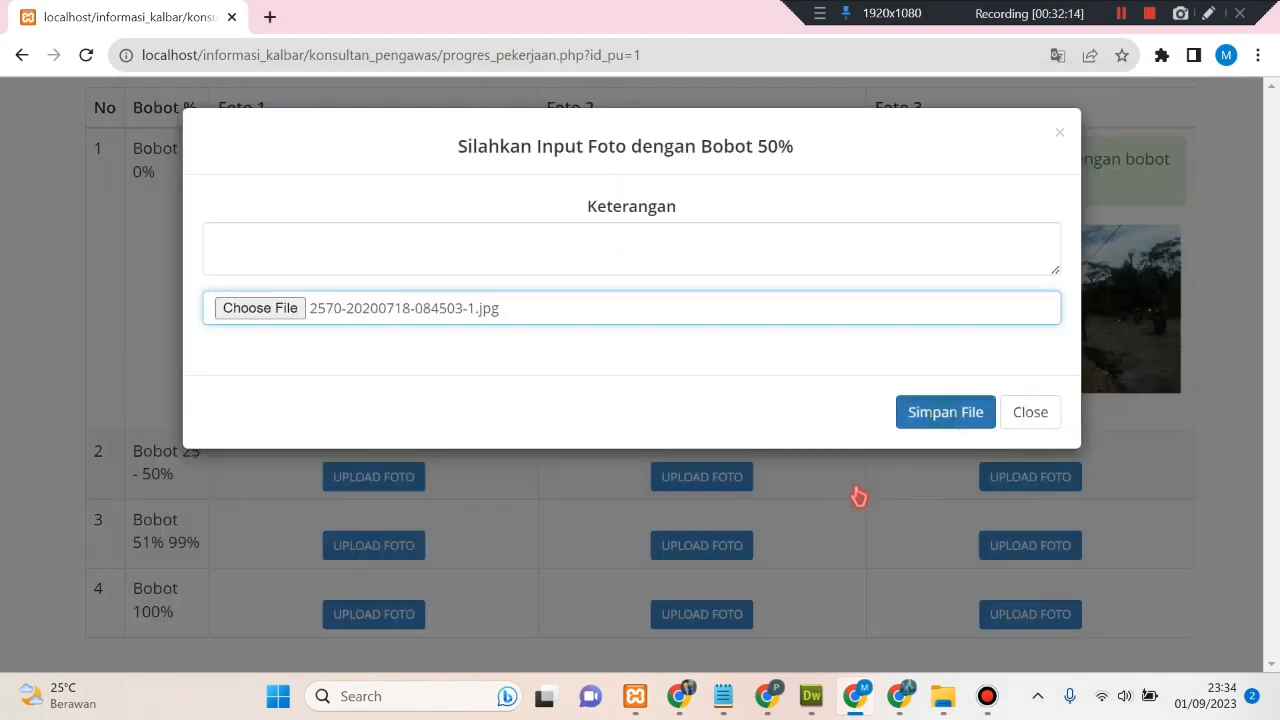
pyautogui.click(943, 415)
pyautogui.scroll(-3, 831, 500)
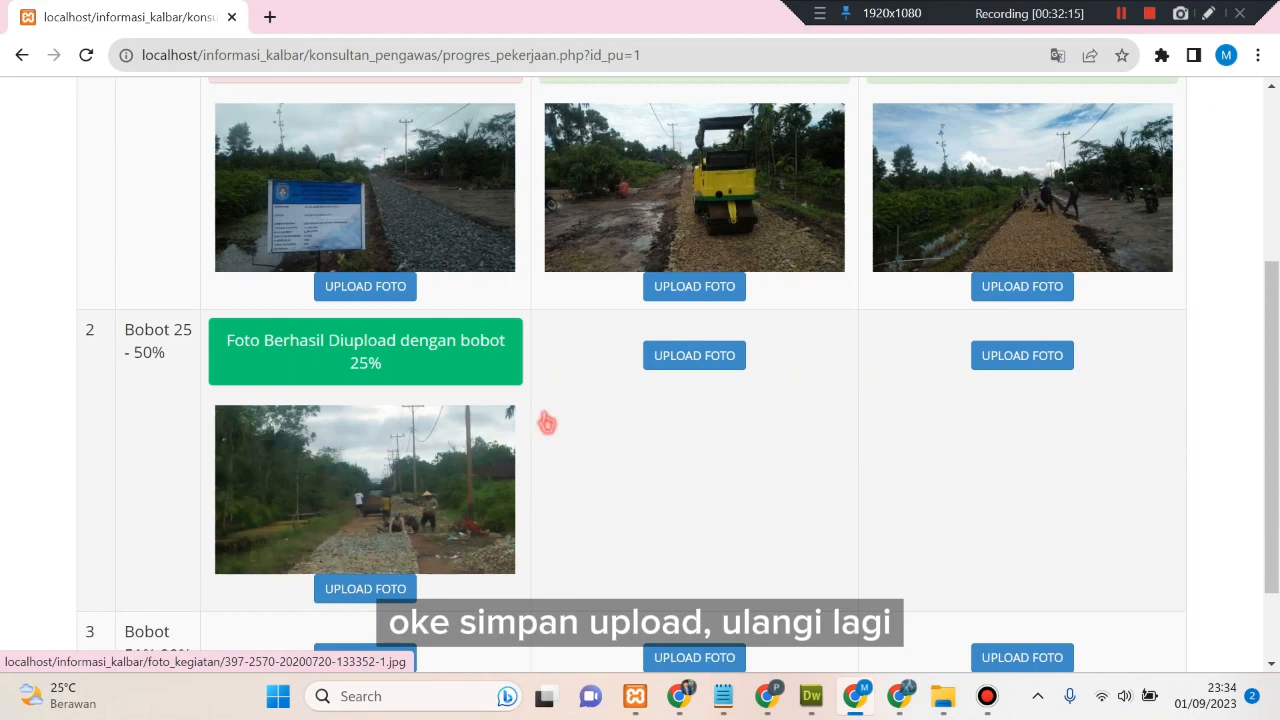
pyautogui.click(676, 366)
pyautogui.click(580, 311)
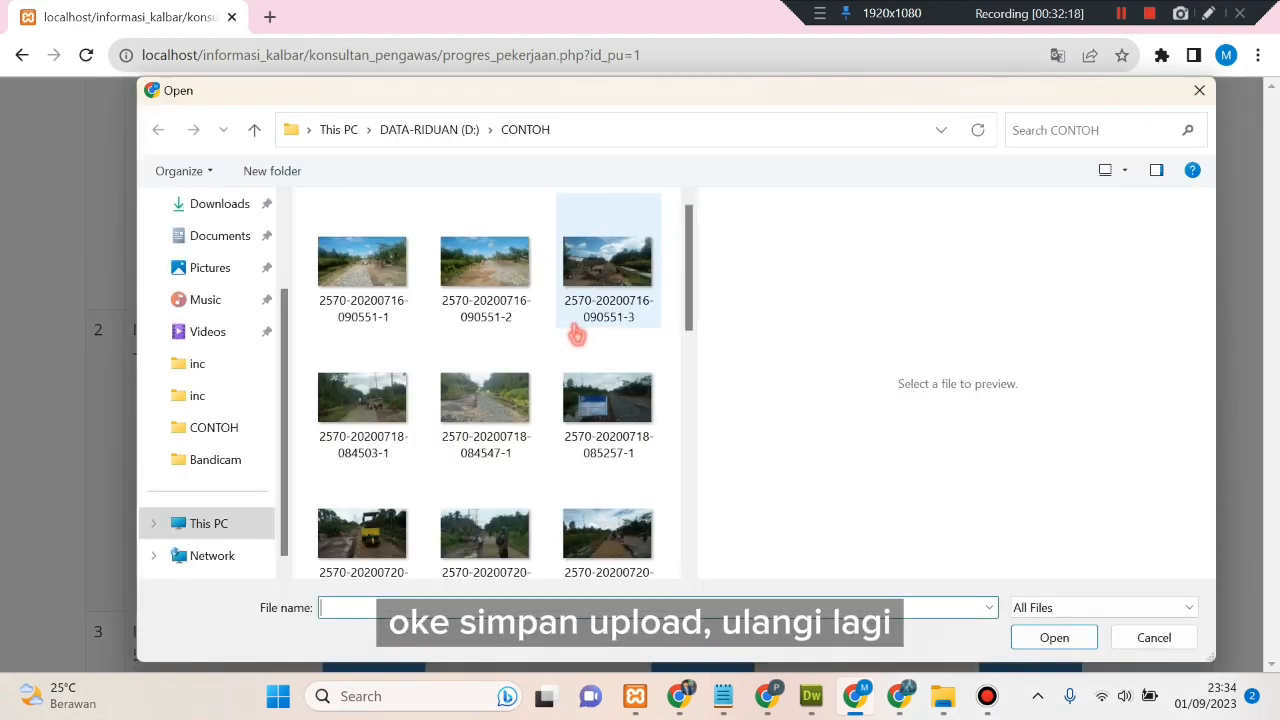
pyautogui.scroll(-2, 580, 336)
pyautogui.scroll(-2, 610, 410)
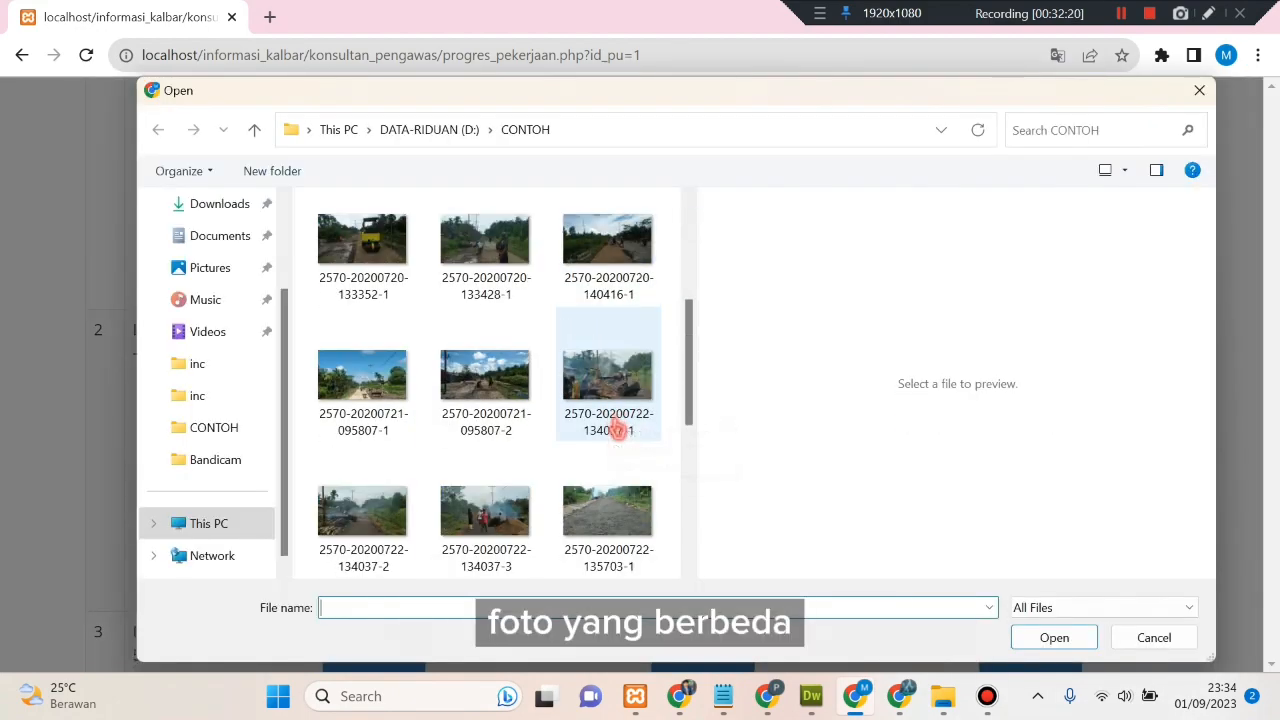
pyautogui.click(596, 350)
pyautogui.click(1041, 649)
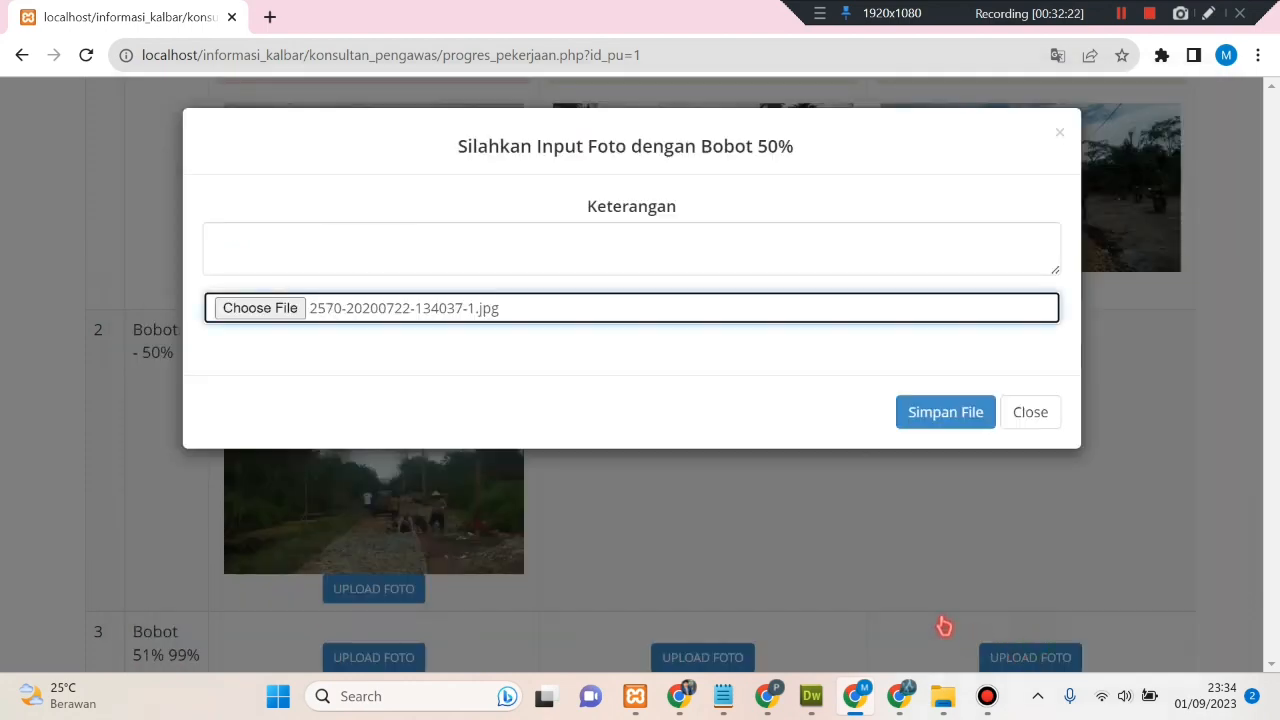
pyautogui.click(950, 418)
pyautogui.scroll(-4, 890, 553)
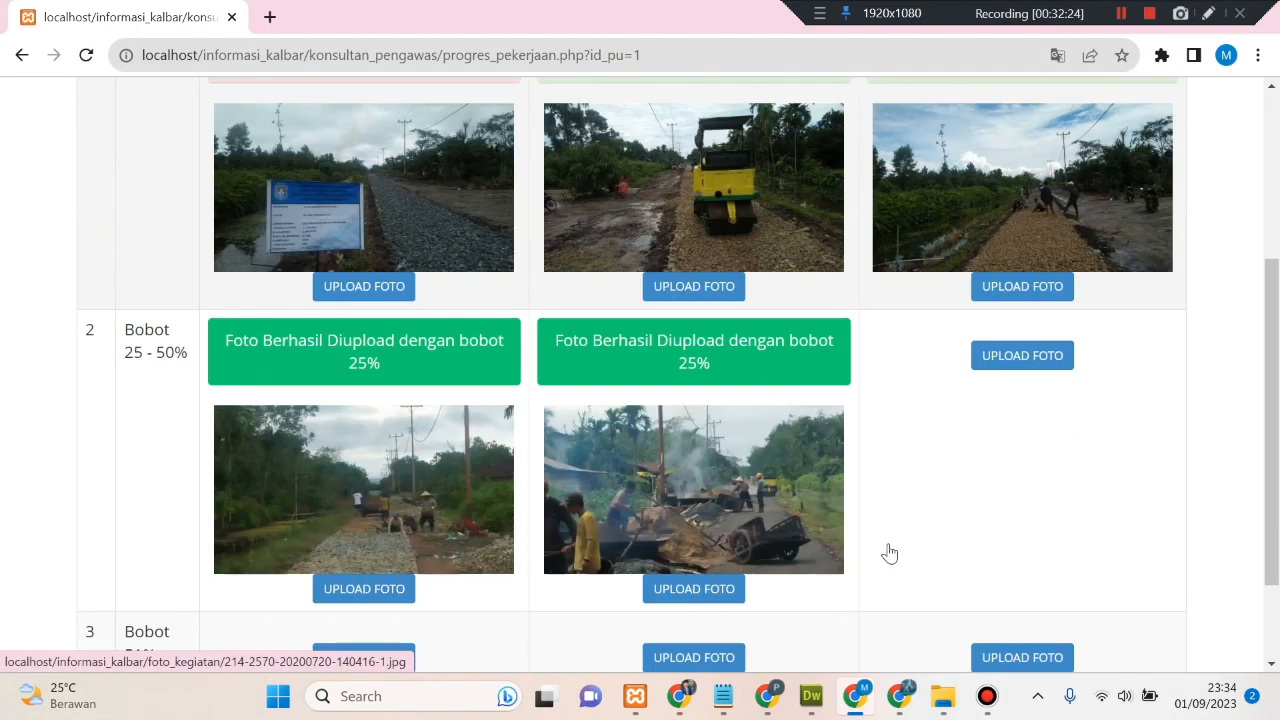
pyautogui.click(1000, 366)
pyautogui.click(574, 309)
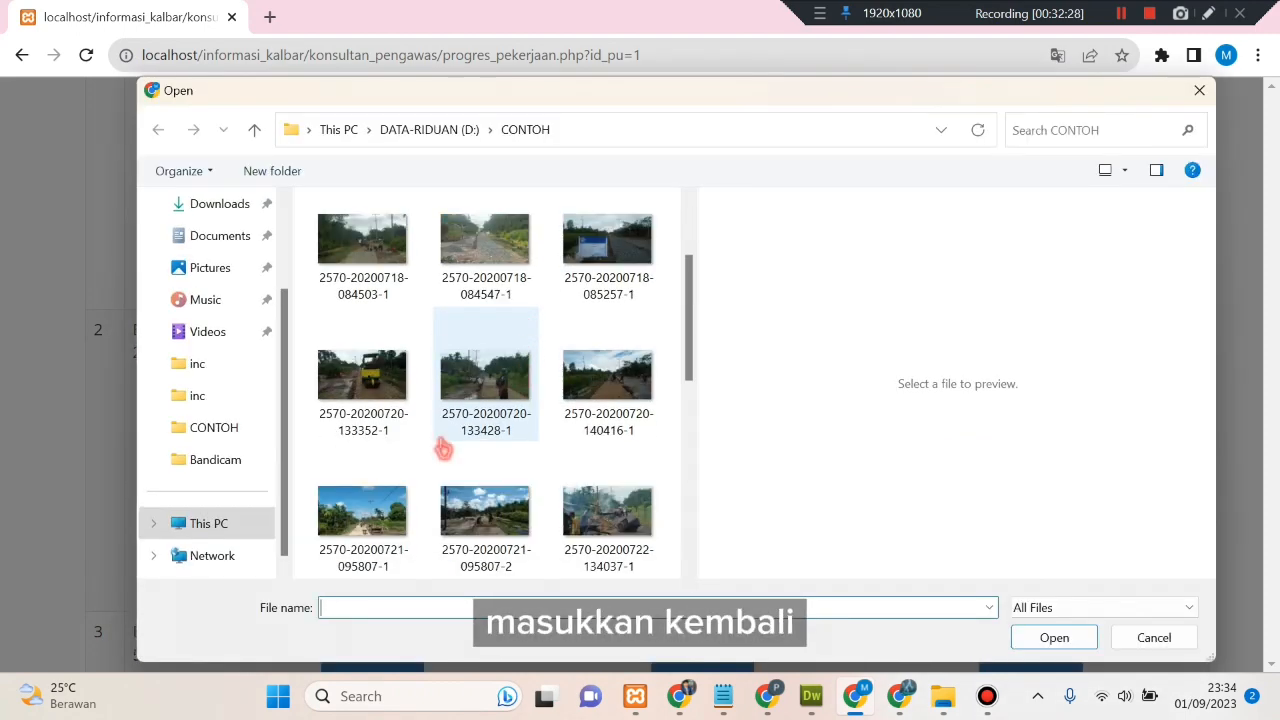
pyautogui.click(405, 532)
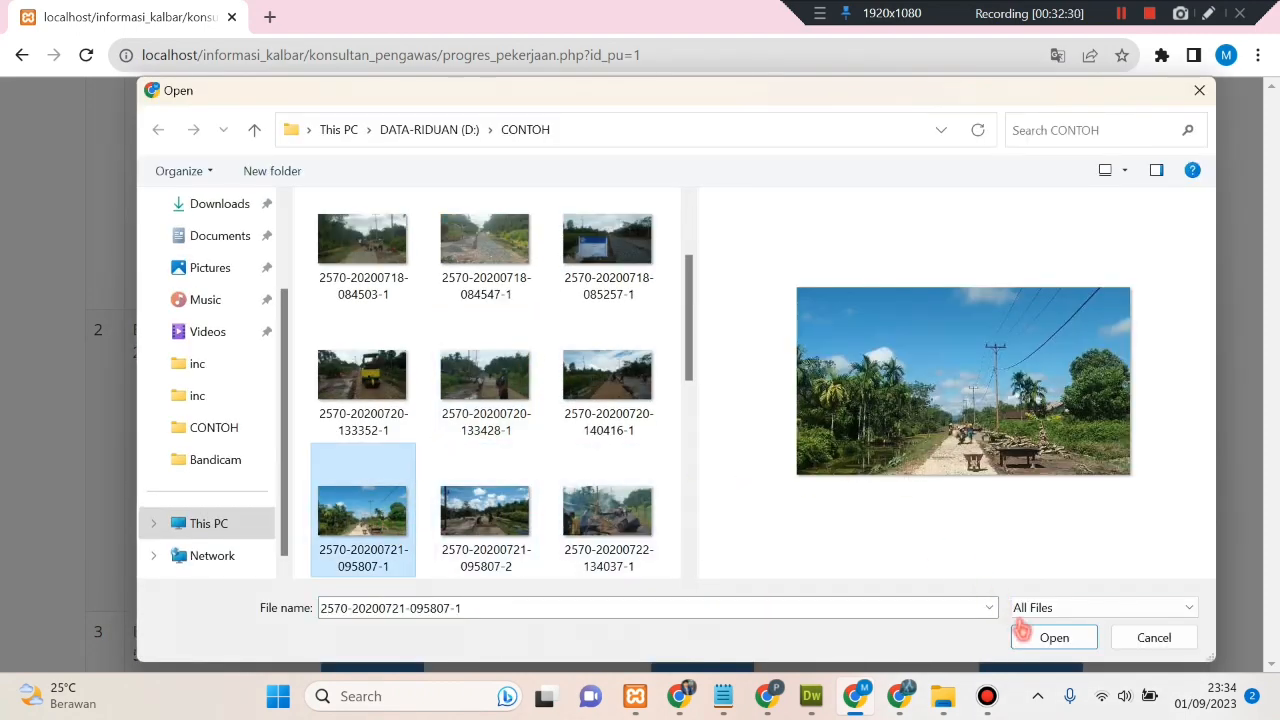
pyautogui.click(1054, 637)
pyautogui.click(934, 409)
pyautogui.scroll(-5, 880, 511)
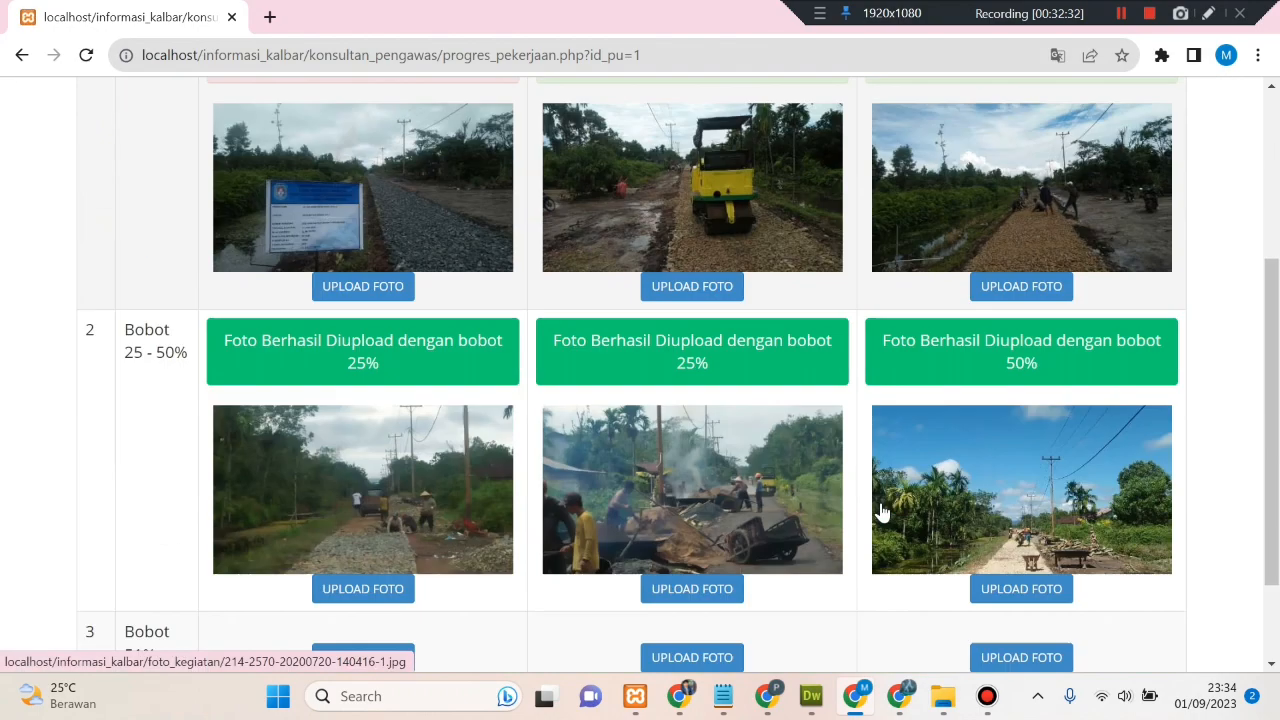
pyautogui.scroll(-1, 880, 511)
pyautogui.scroll(1, 573, 459)
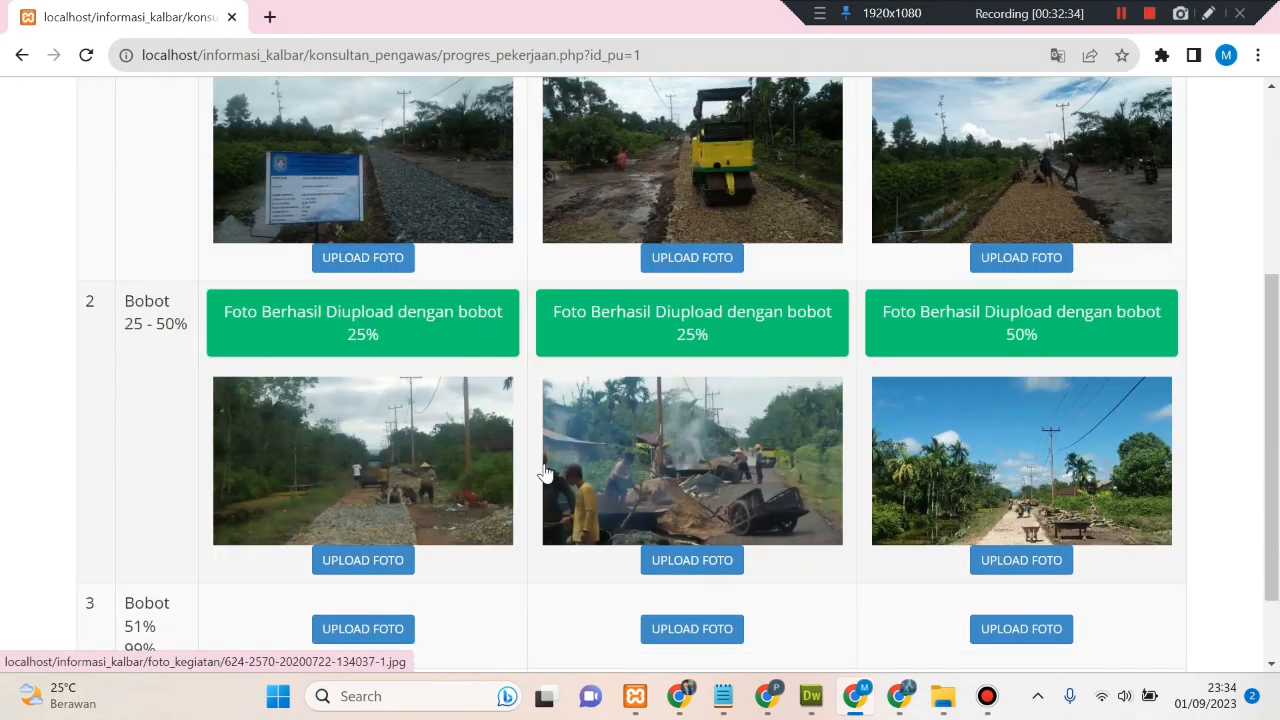
pyautogui.scroll(-1, 395, 572)
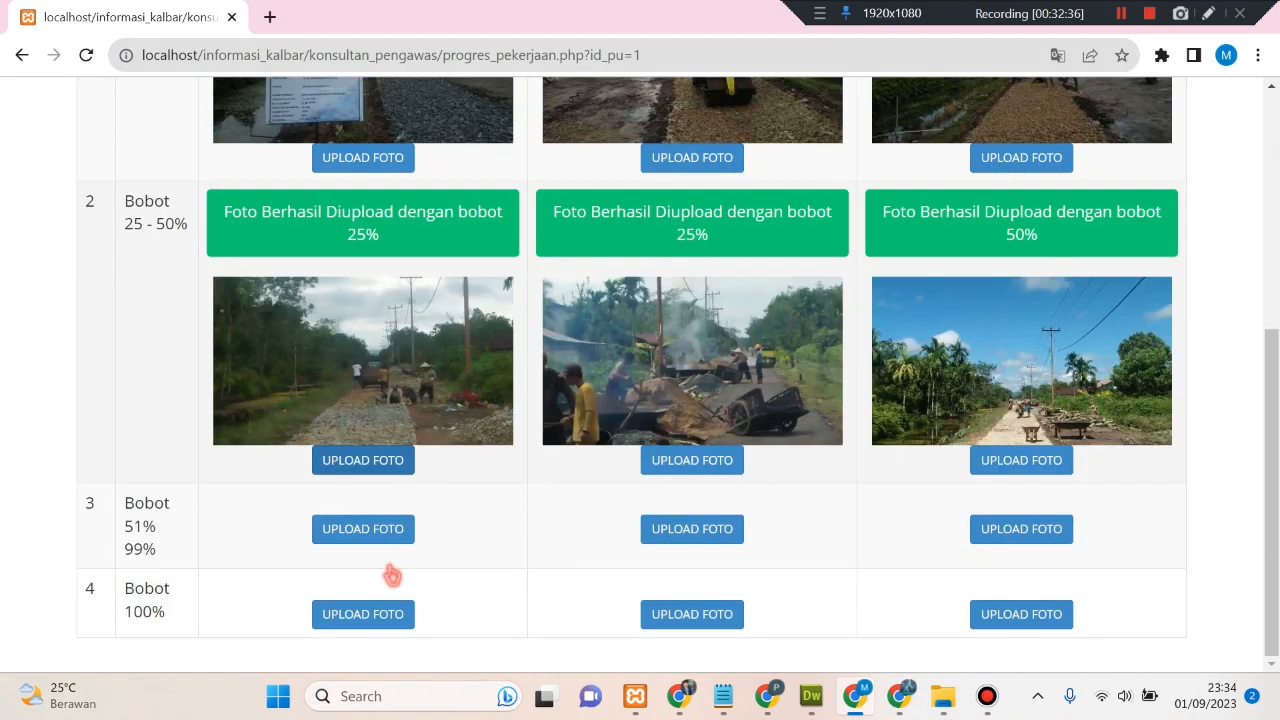
pyautogui.click(367, 532)
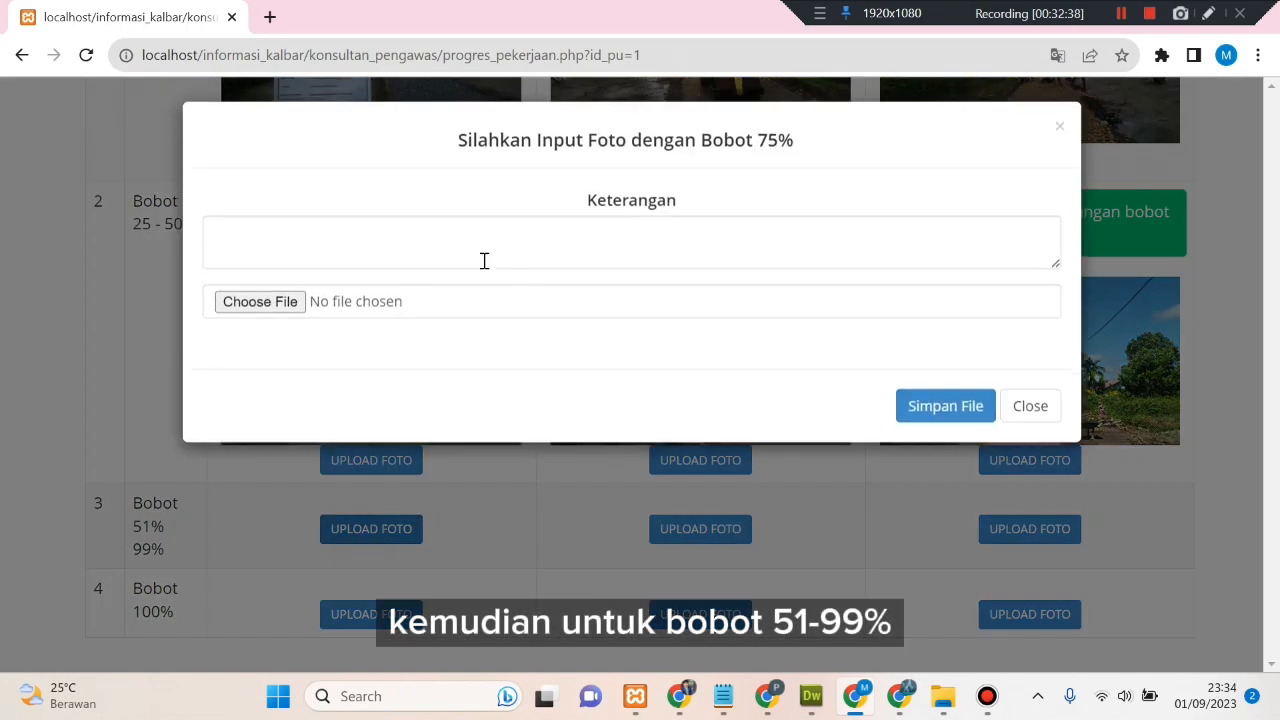
pyautogui.click(440, 316)
pyautogui.scroll(-2, 485, 385)
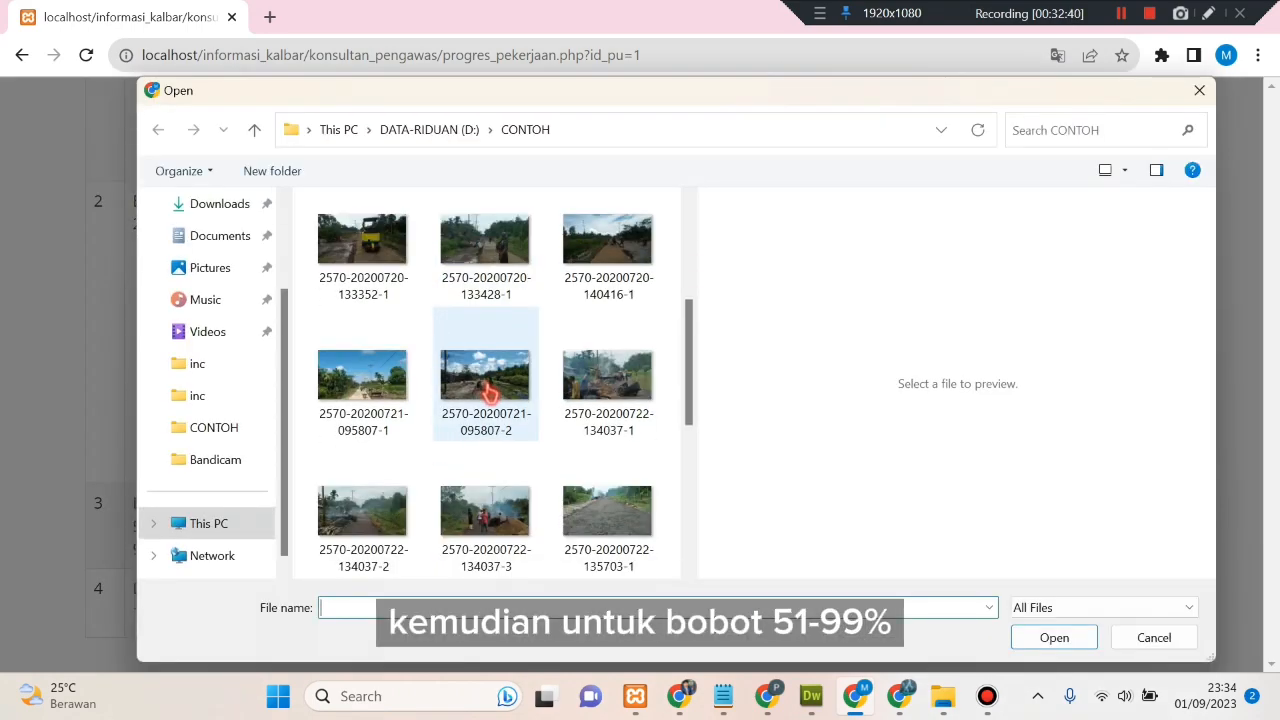
pyautogui.click(485, 385)
pyautogui.click(1028, 637)
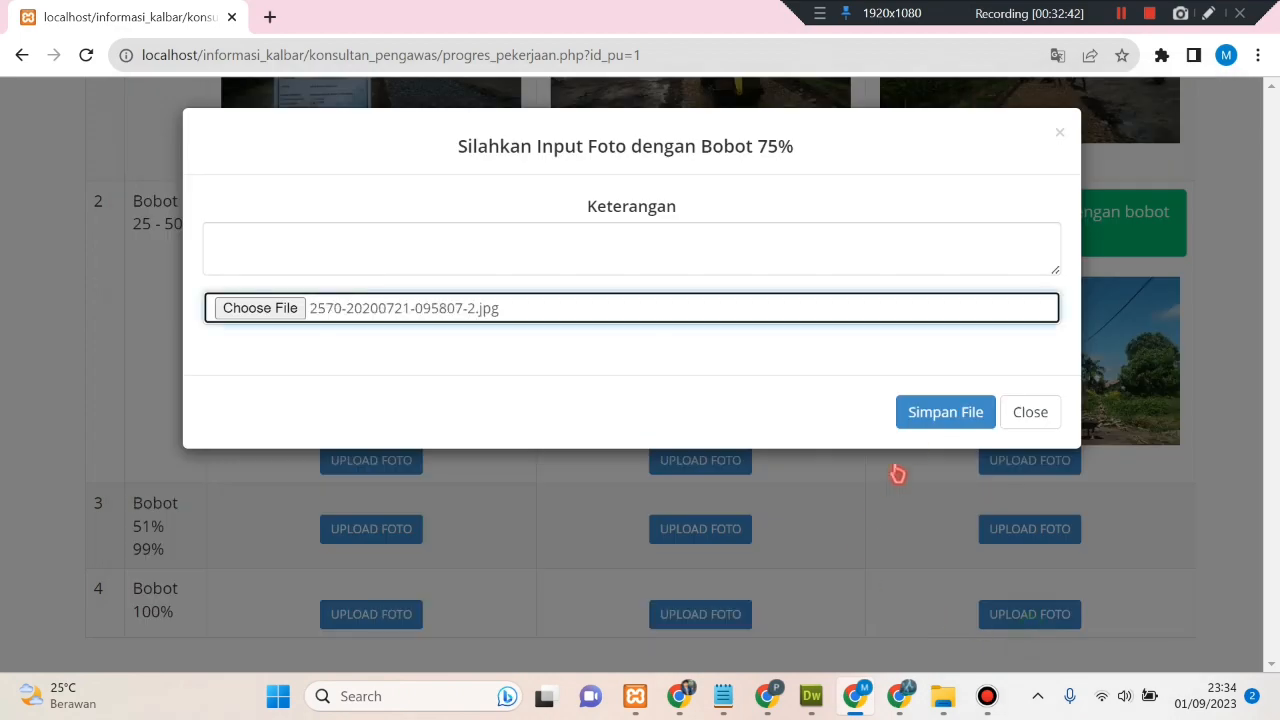
pyautogui.click(920, 412)
pyautogui.scroll(-5, 850, 491)
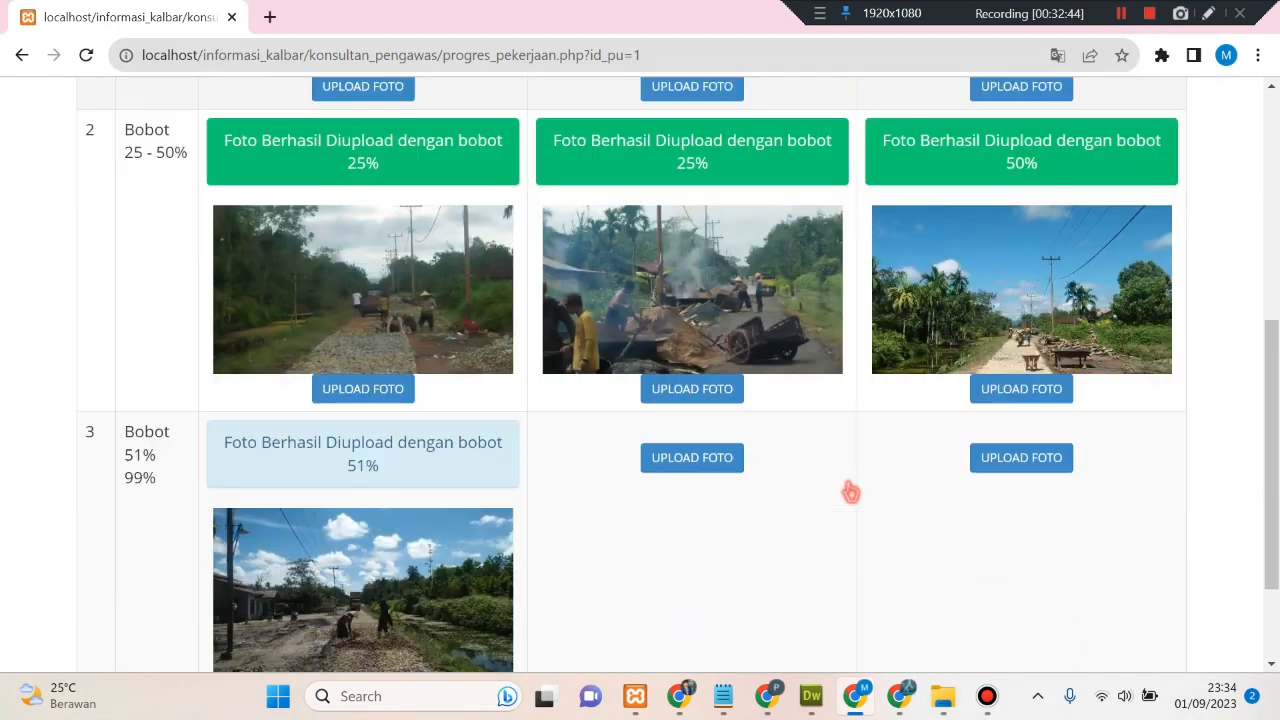
pyautogui.click(730, 463)
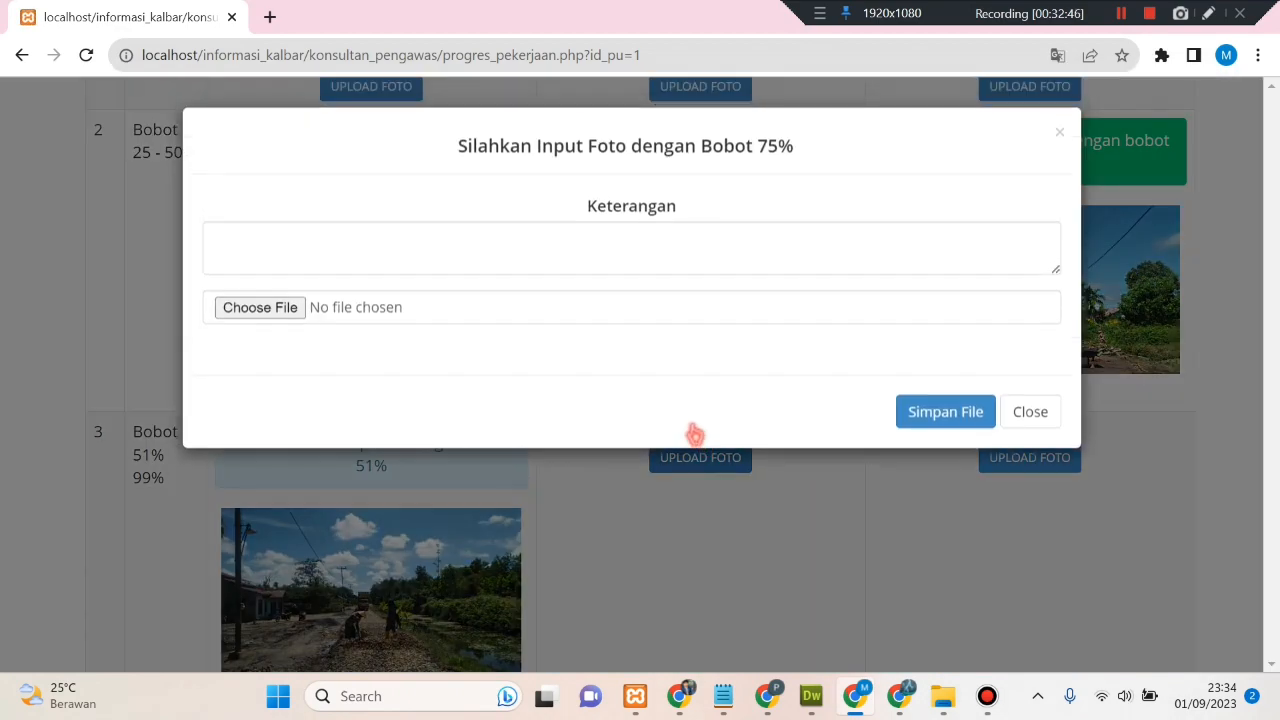
pyautogui.click(585, 323)
pyautogui.scroll(-3, 586, 340)
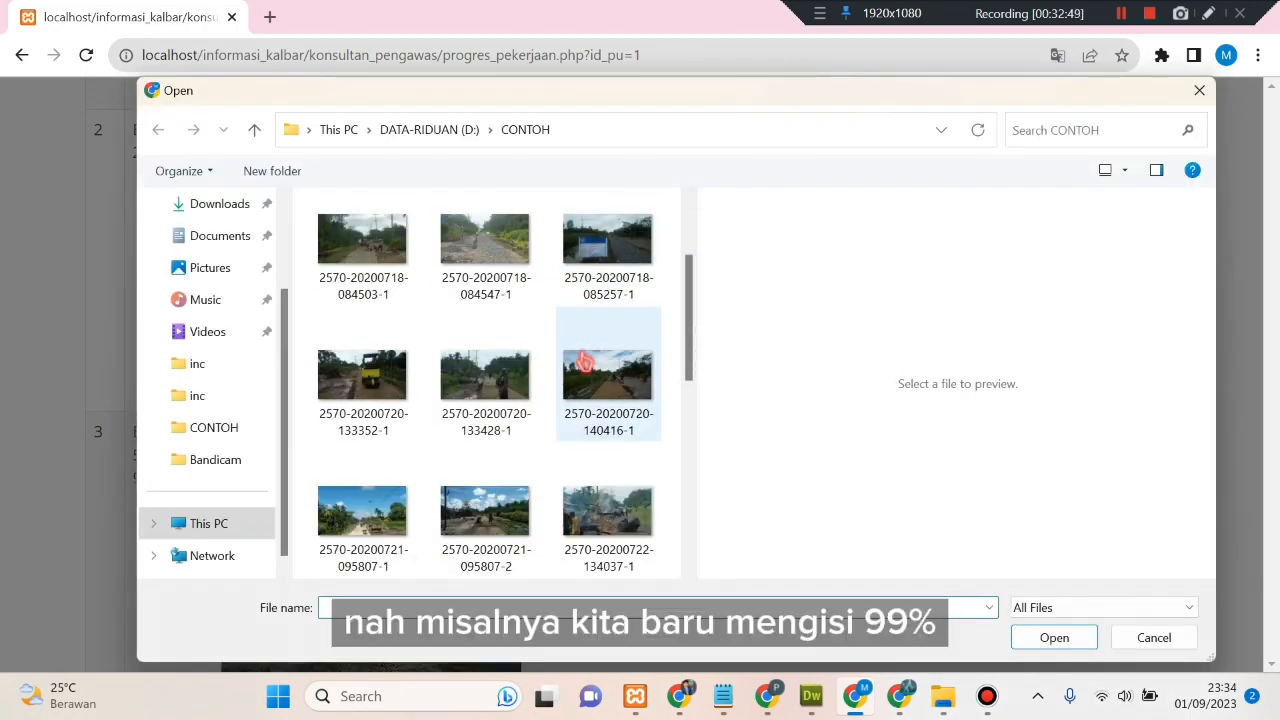
pyautogui.click(512, 398)
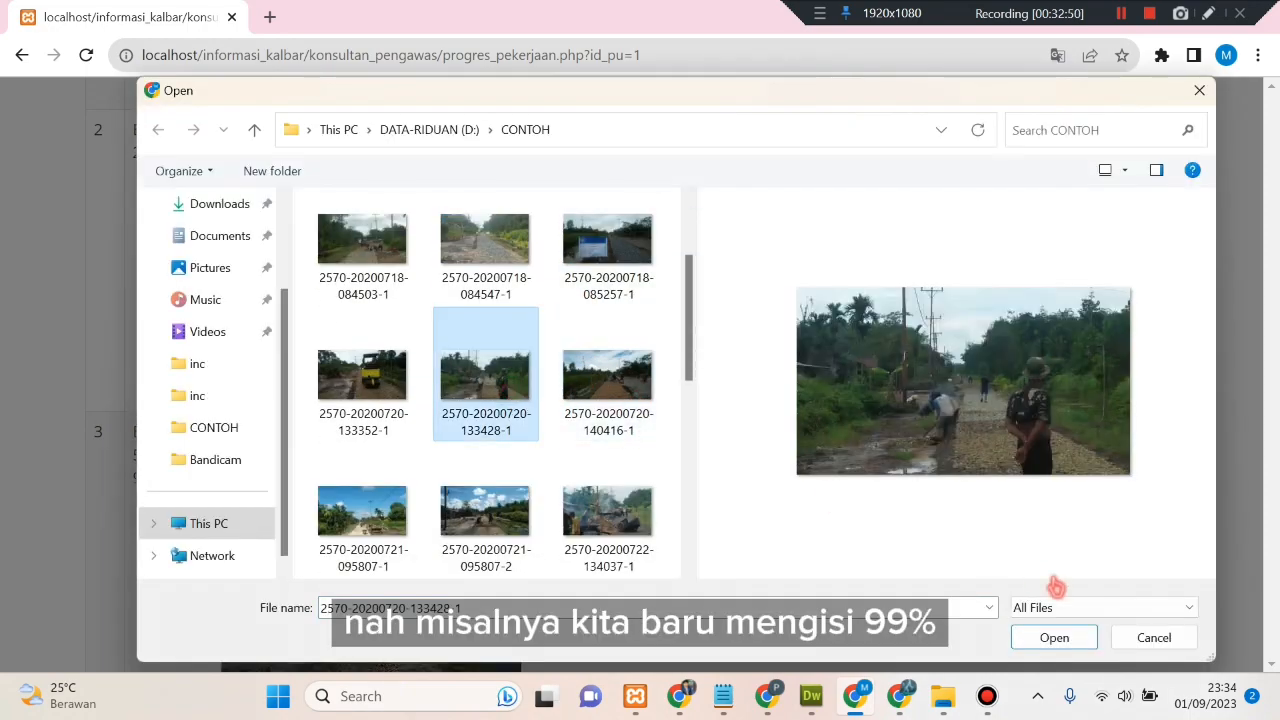
pyautogui.click(1054, 637)
pyautogui.click(945, 413)
pyautogui.scroll(-8, 894, 514)
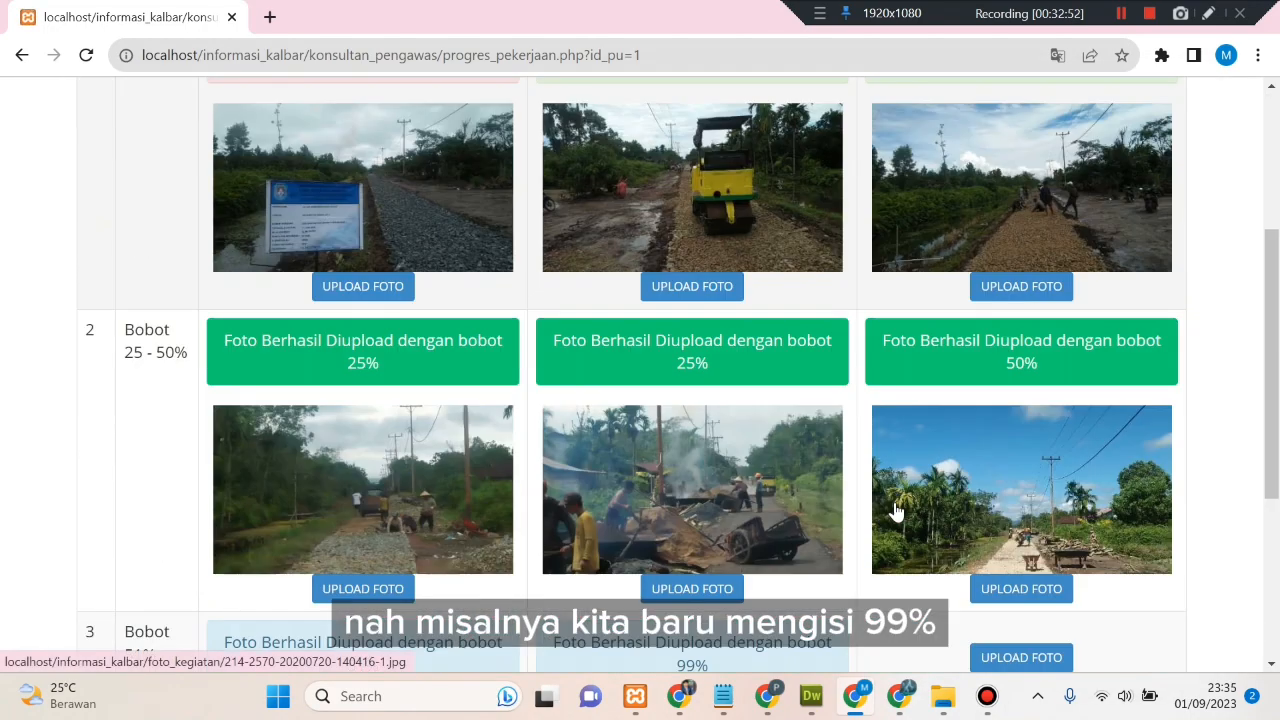
pyautogui.scroll(6, 491, 294)
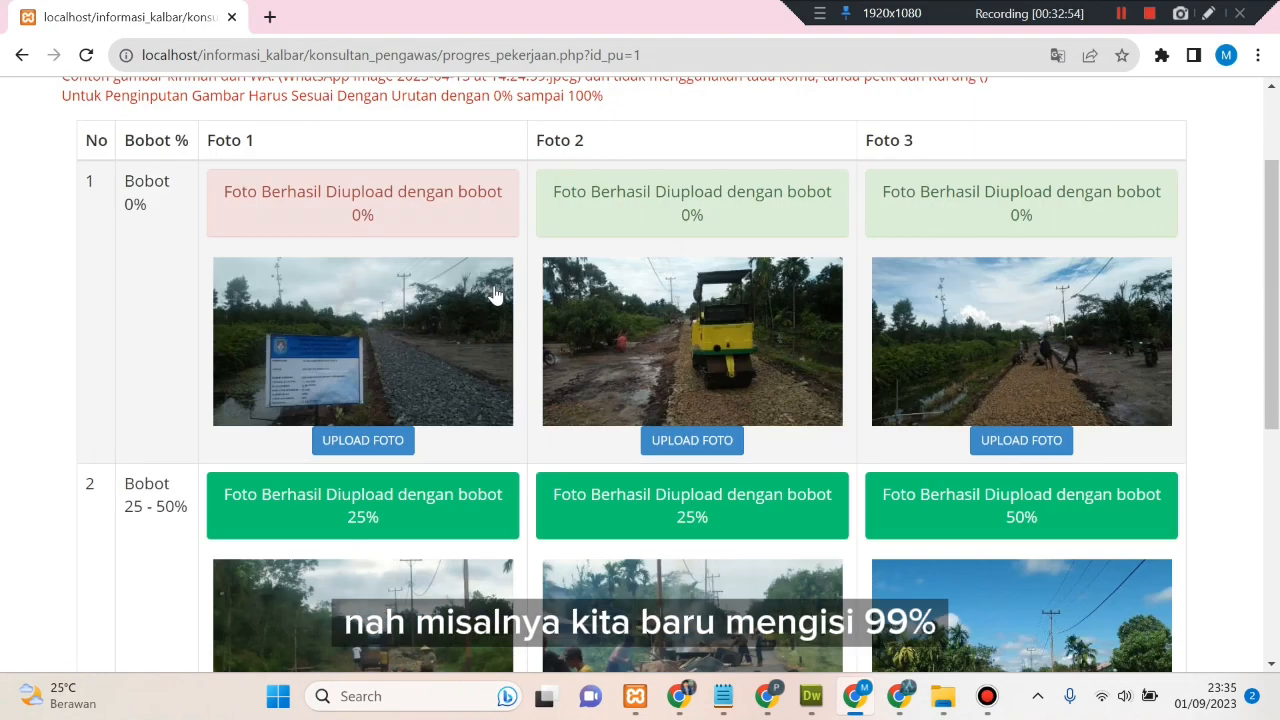
# - Back on the progress list, expand the project details to confirm the 99% bobot, then collapse them
pyautogui.click(101, 110)
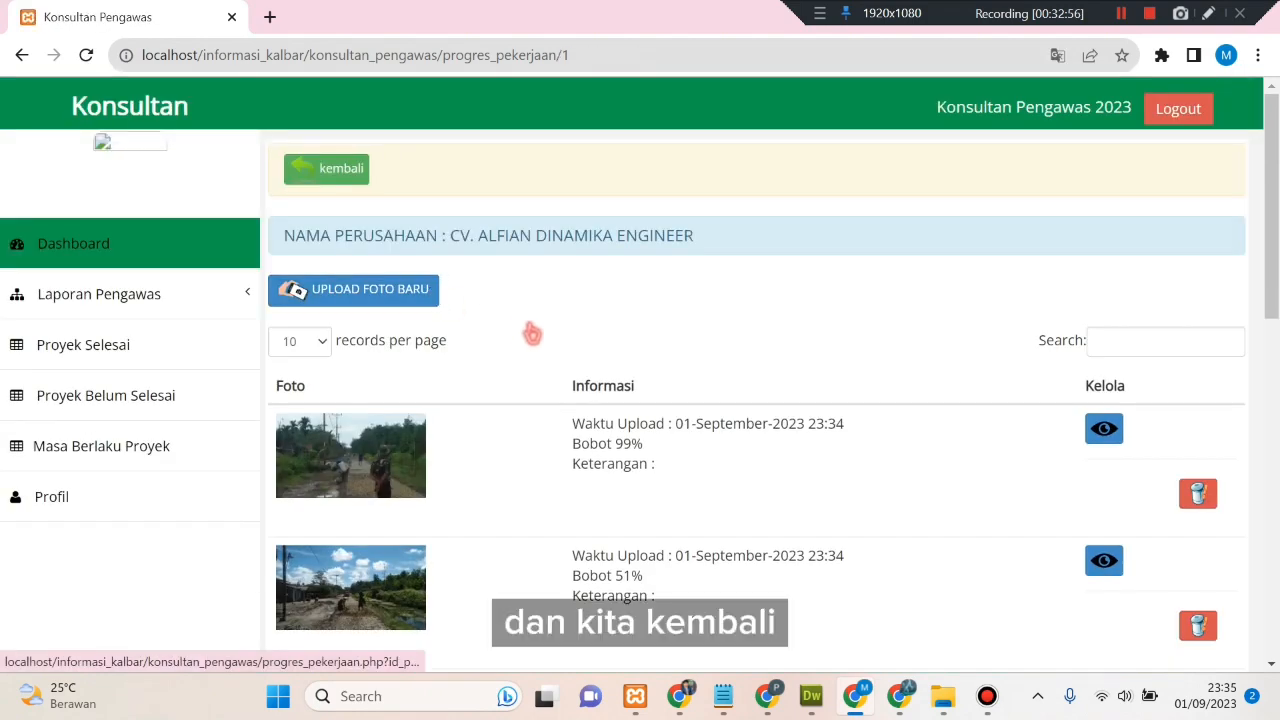
pyautogui.click(403, 243)
pyautogui.scroll(-3, 651, 286)
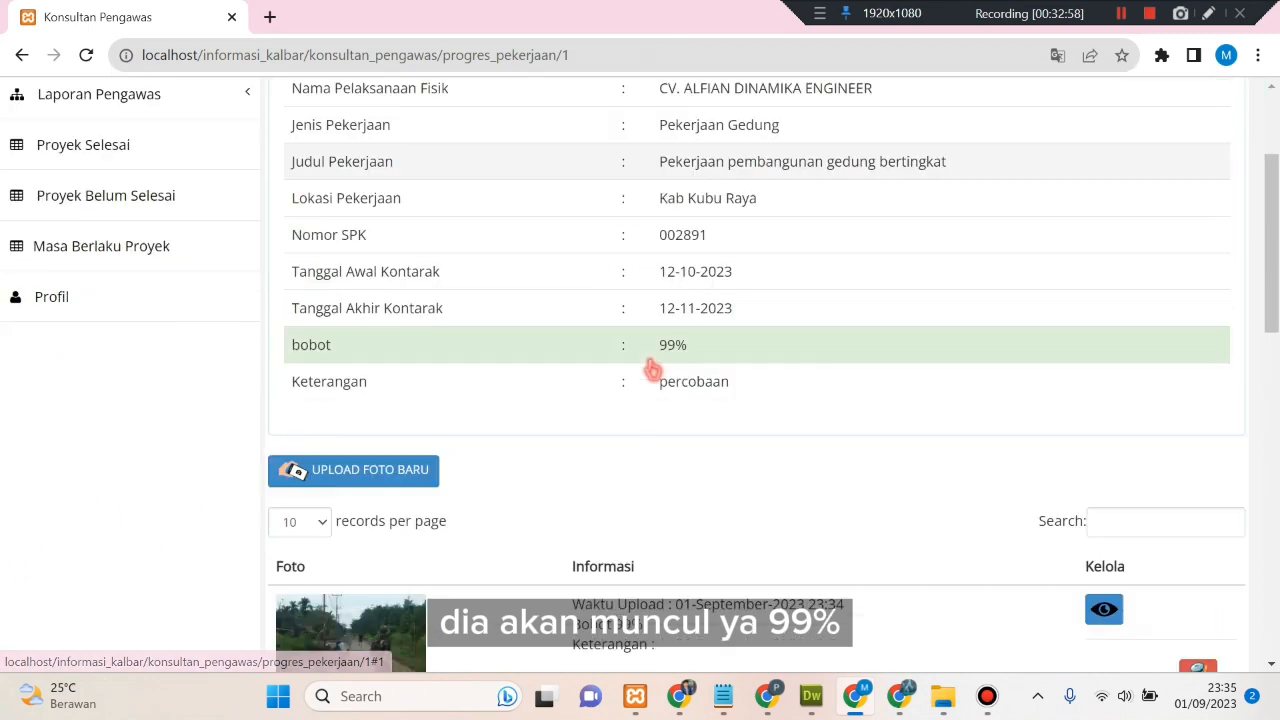
pyautogui.moveTo(659, 247); pyautogui.dragTo(723, 251)
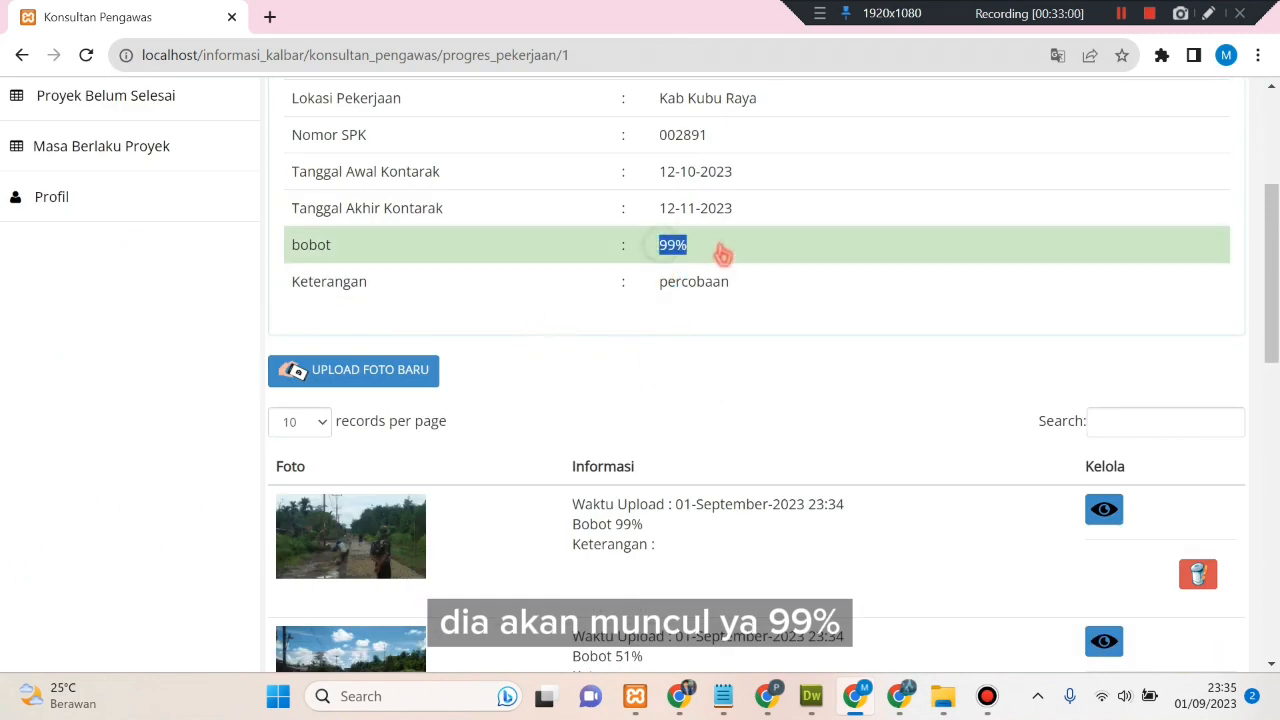
pyautogui.scroll(2, 723, 257)
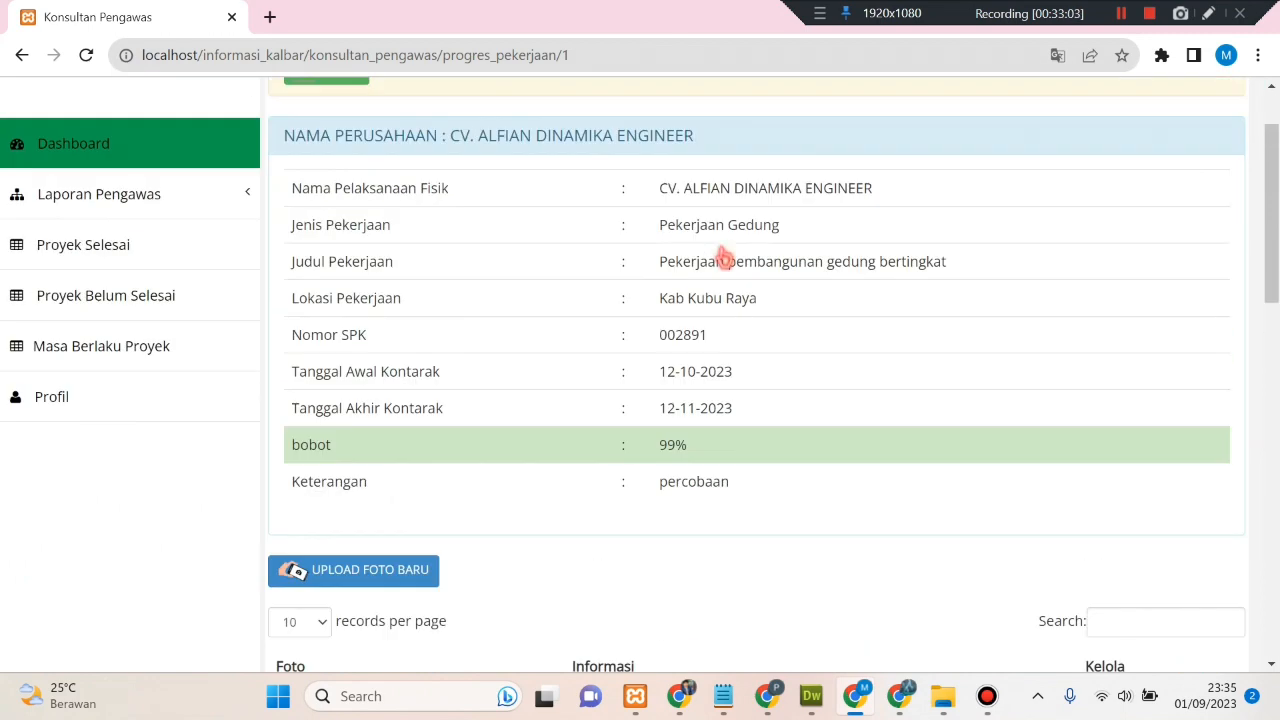
pyautogui.scroll(3, 560, 240)
pyautogui.click(560, 237)
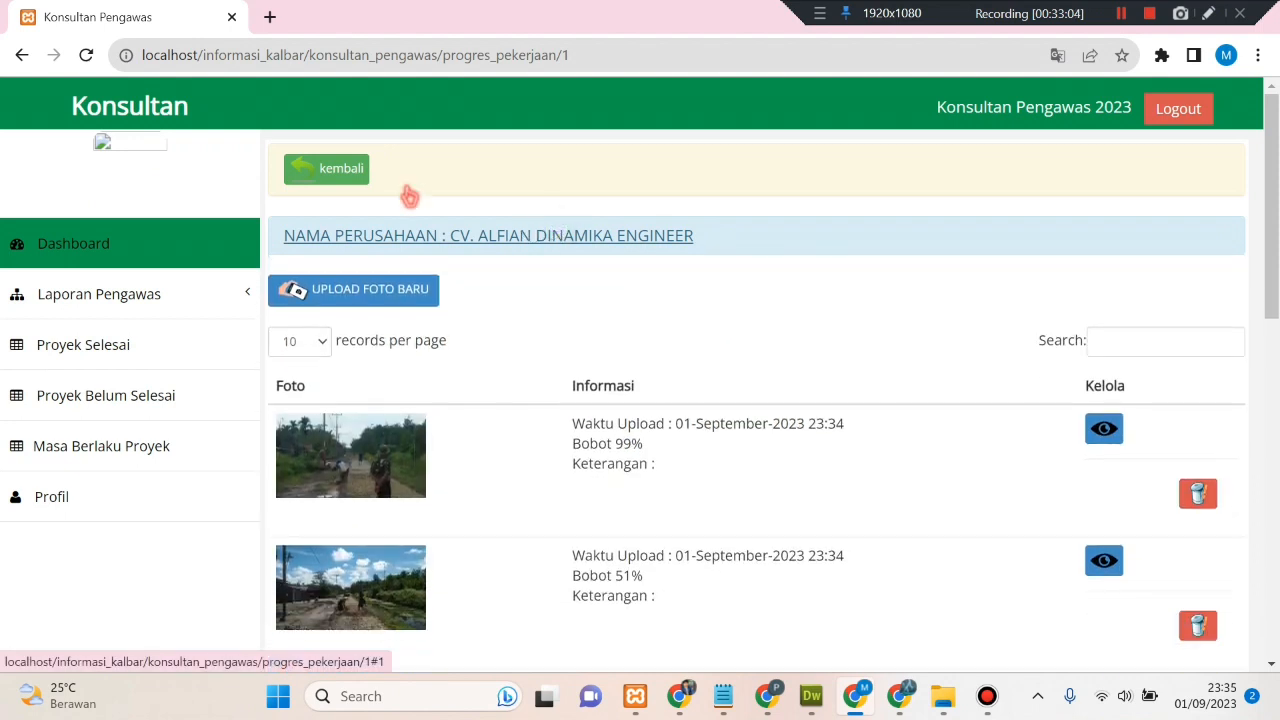
pyautogui.click(357, 177)
# - Reload Laporan Pengawas > Verifikasi to show the CV. ALFIAN DINAMIKA ENGINEER card at 99%
pyautogui.click(543, 331)
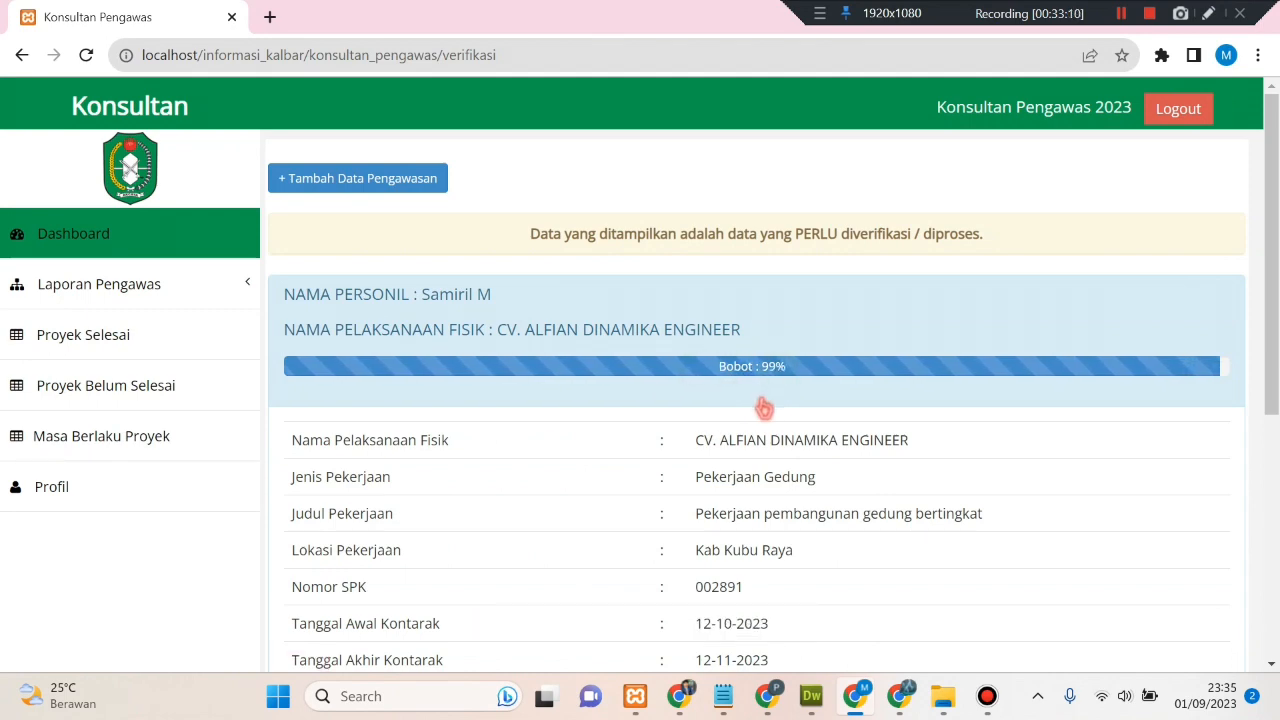
pyautogui.scroll(-5, 763, 407)
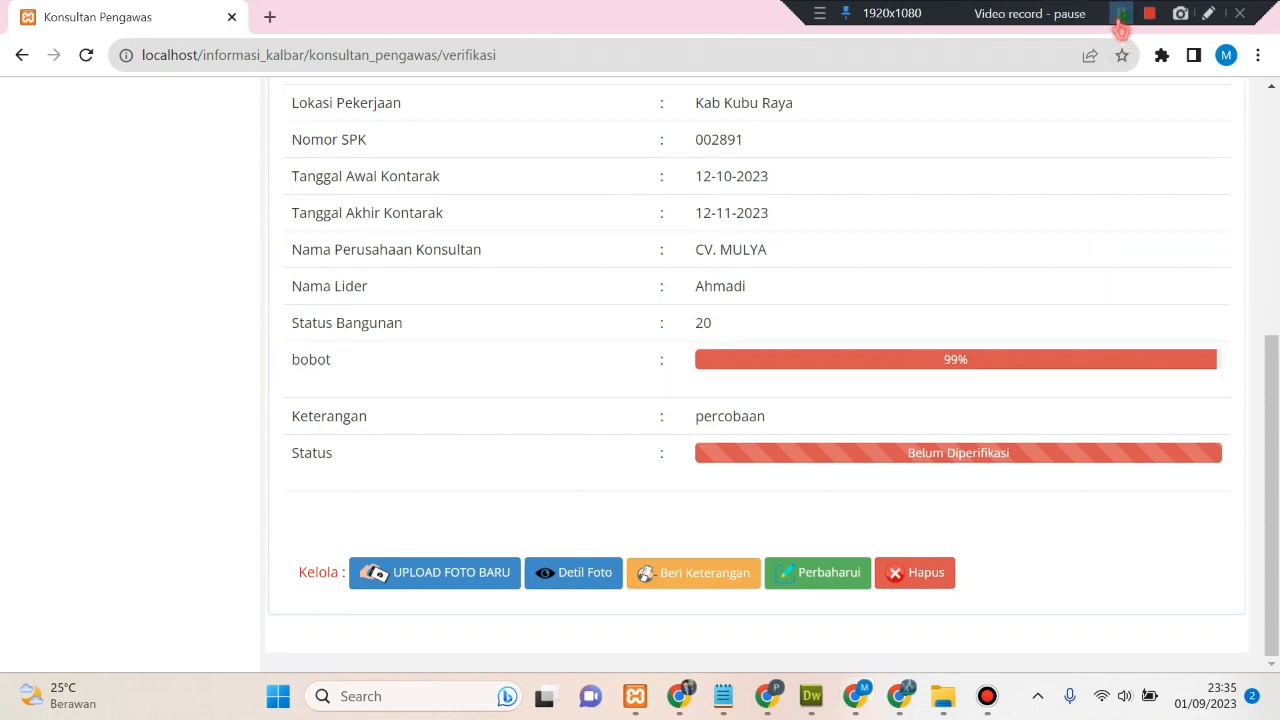
pyautogui.click(1121, 13)
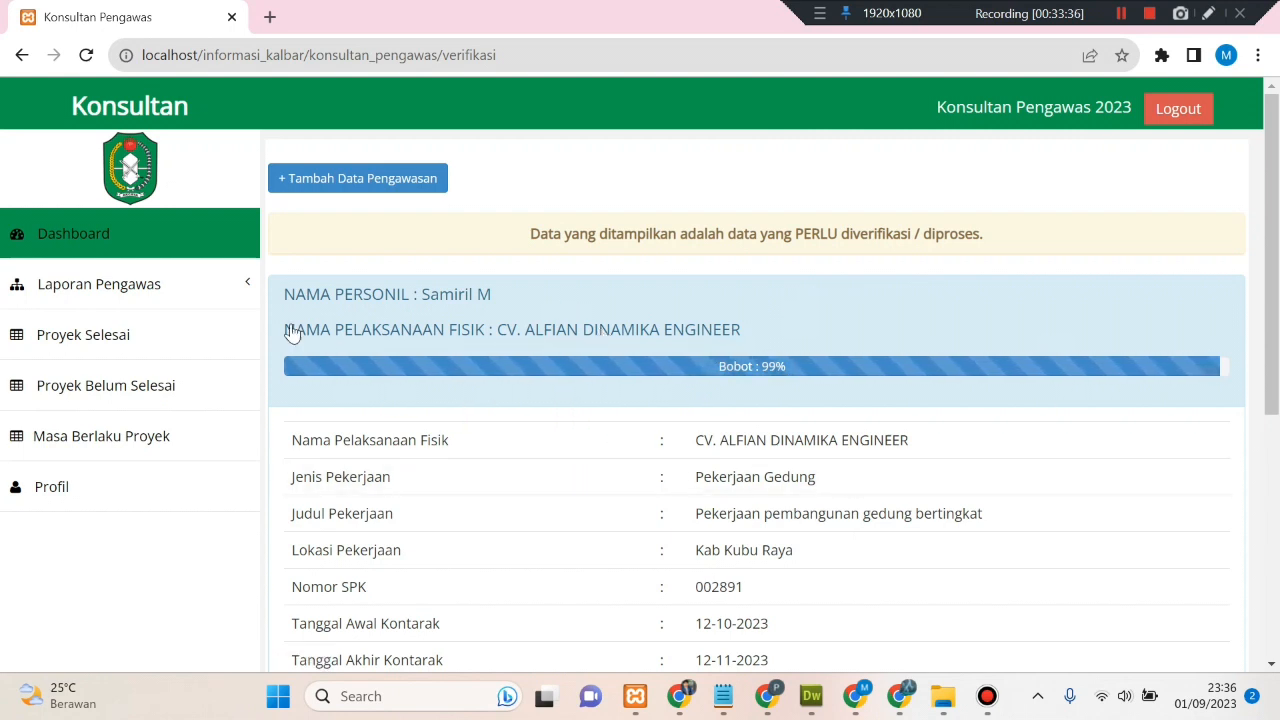
pyautogui.click(252, 285)
pyautogui.click(194, 371)
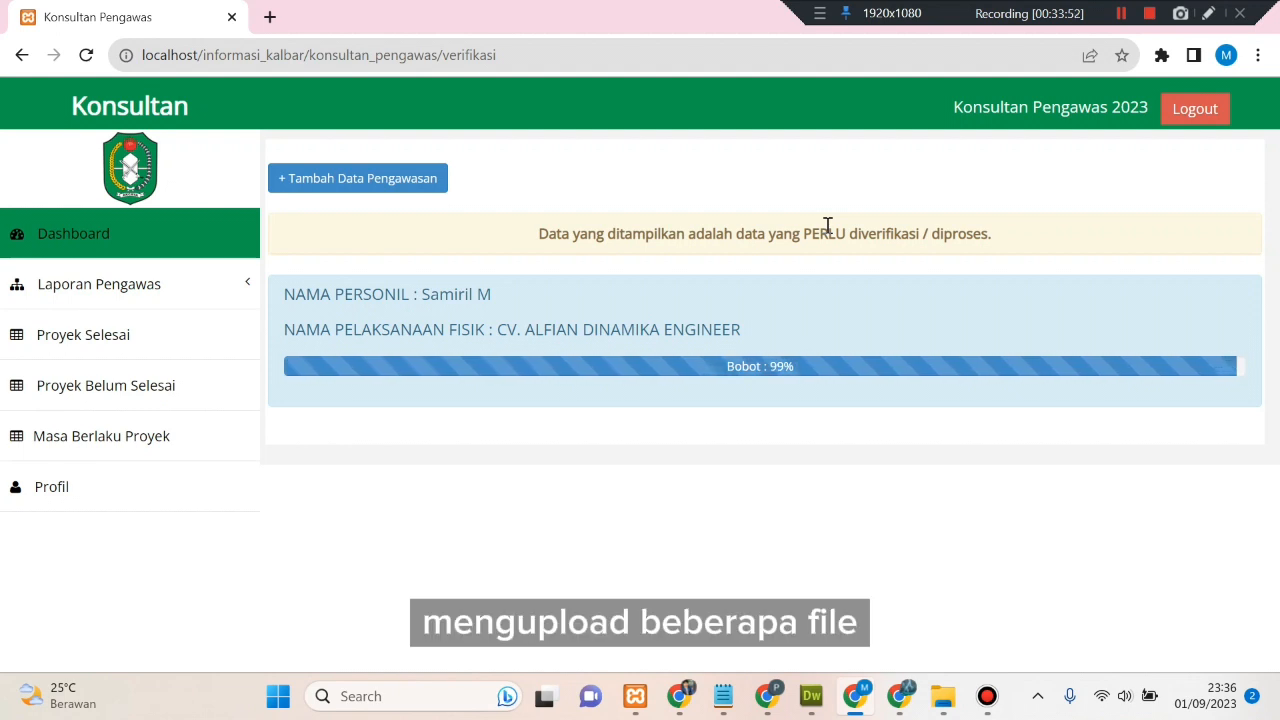
pyautogui.click(643, 228)
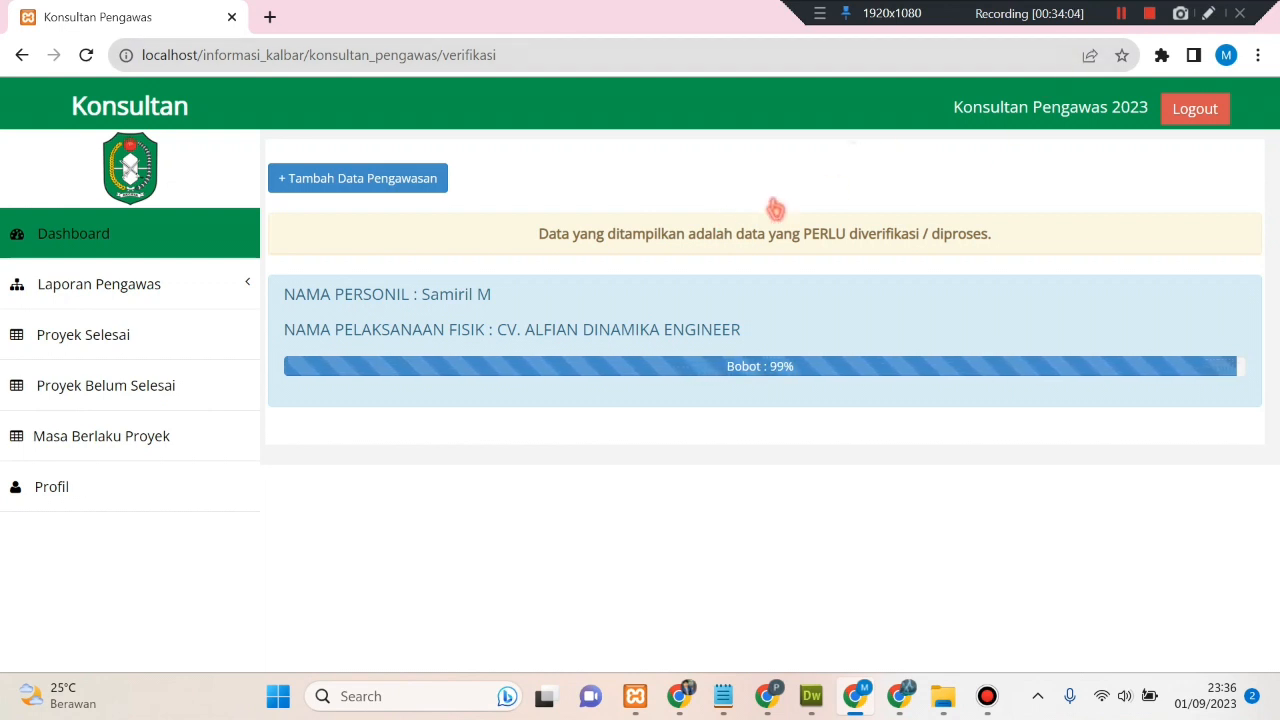
# - Reload the Admin Penyedia job list and open the Proses Pekerjaan (Konsultan) in-progress jobs table
pyautogui.click(1121, 13)
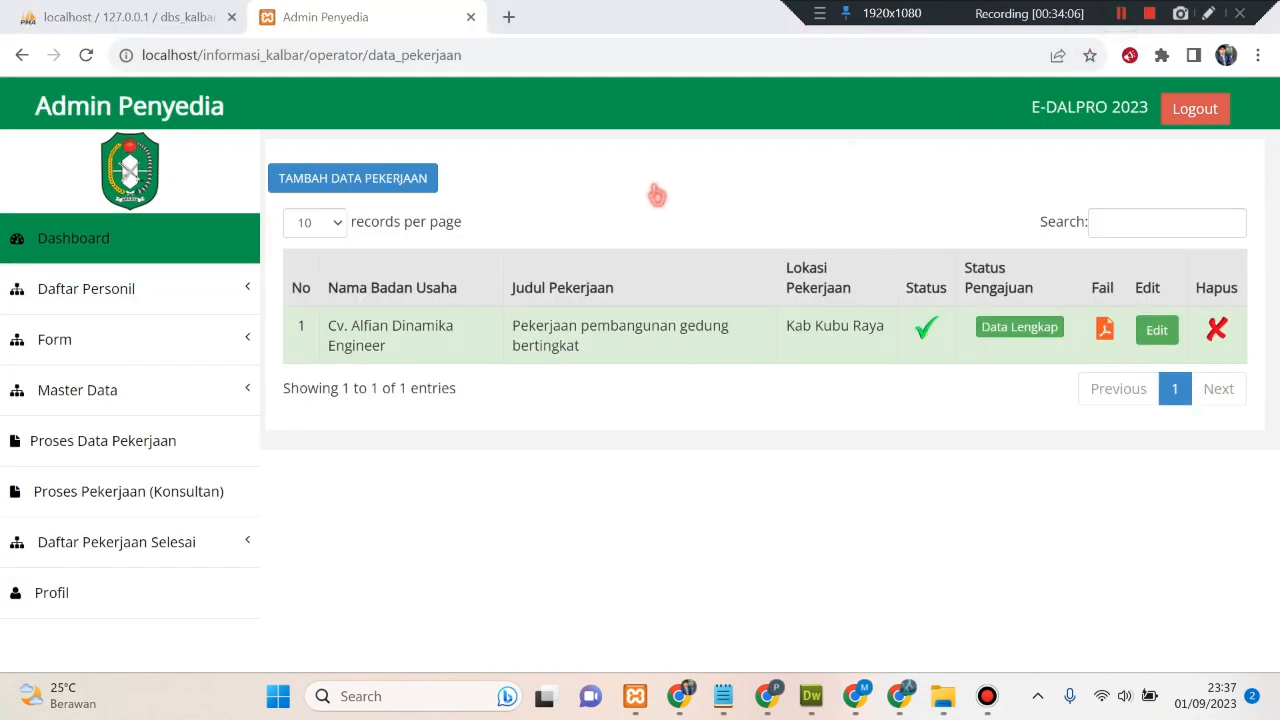
pyautogui.rightClick(640, 186)
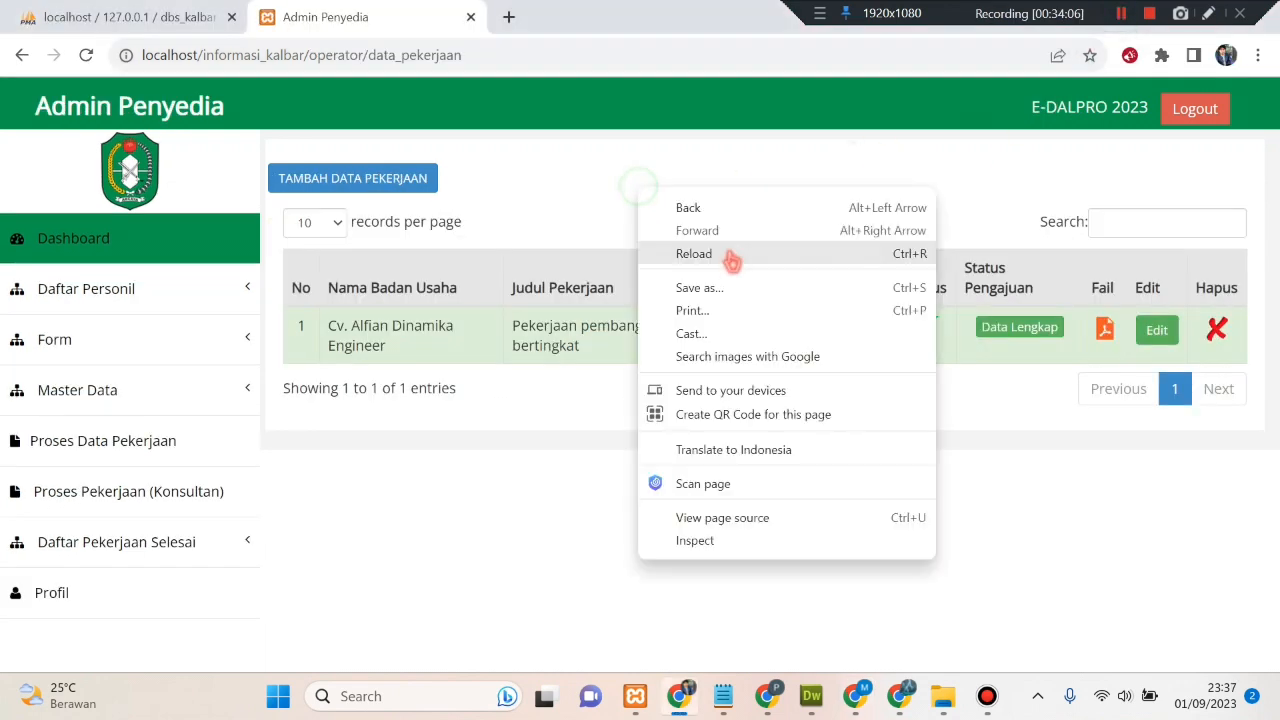
pyautogui.click(732, 257)
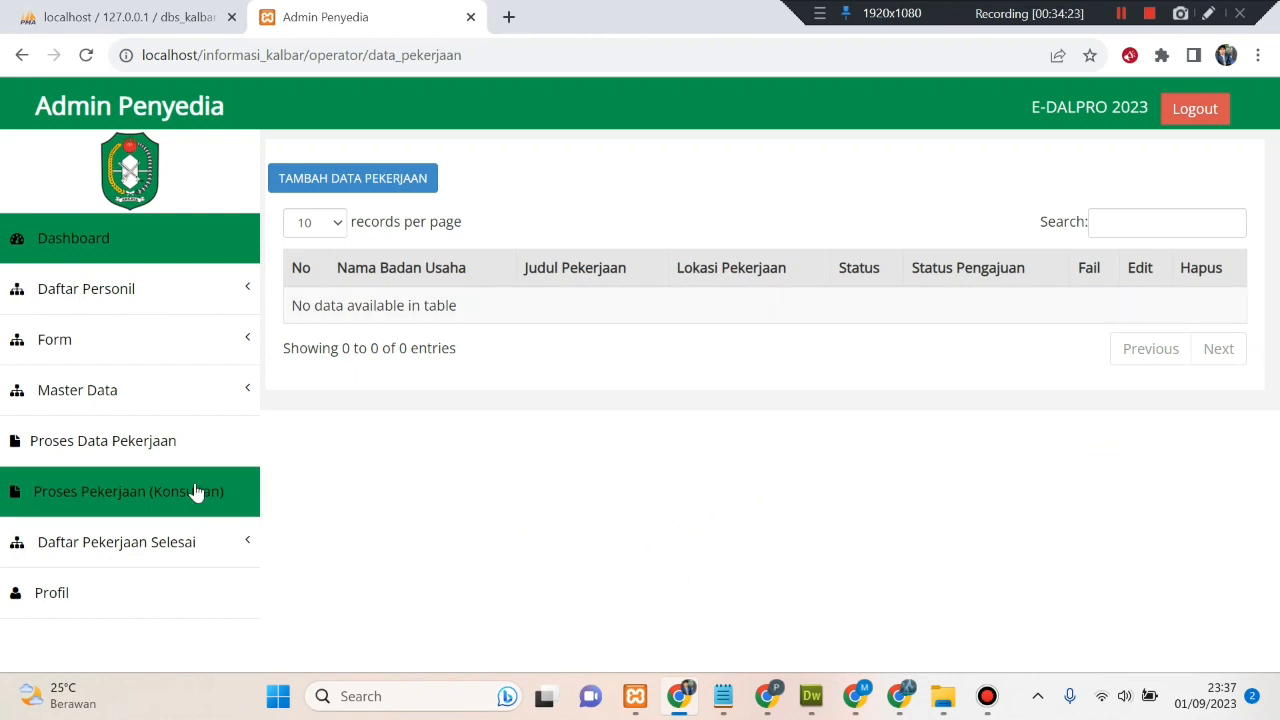
pyautogui.click(181, 458)
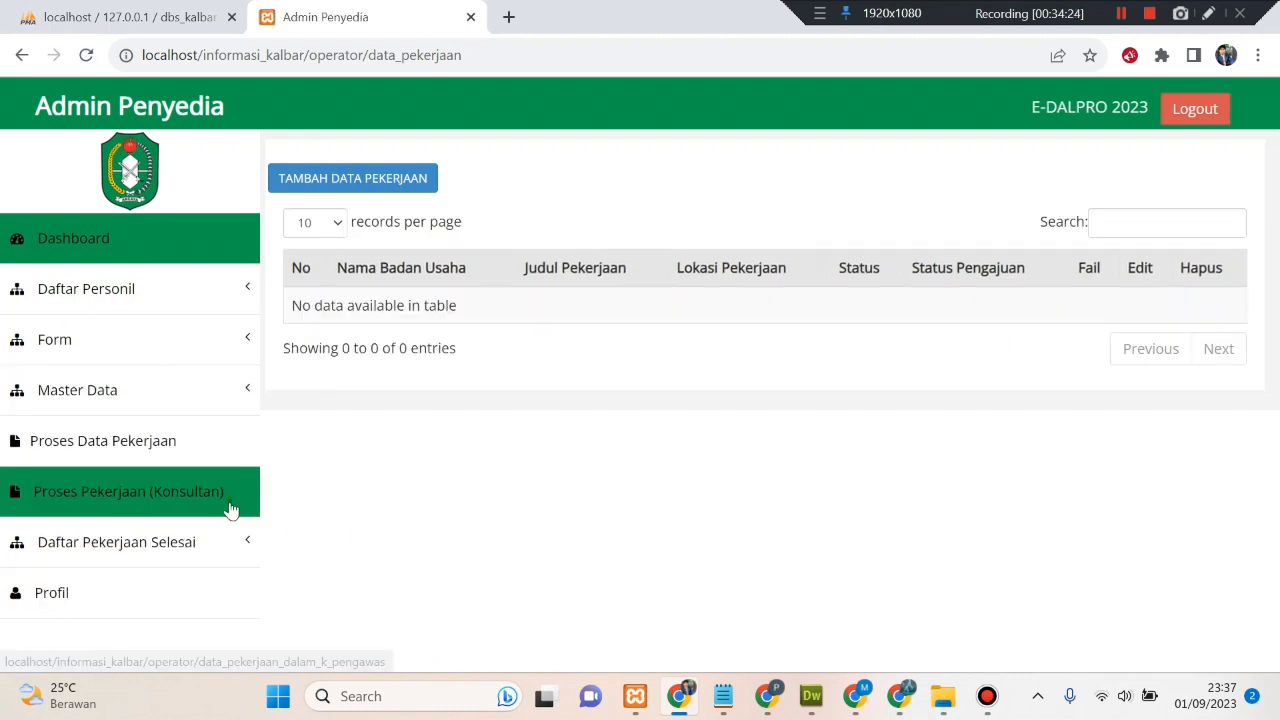
pyautogui.click(128, 491)
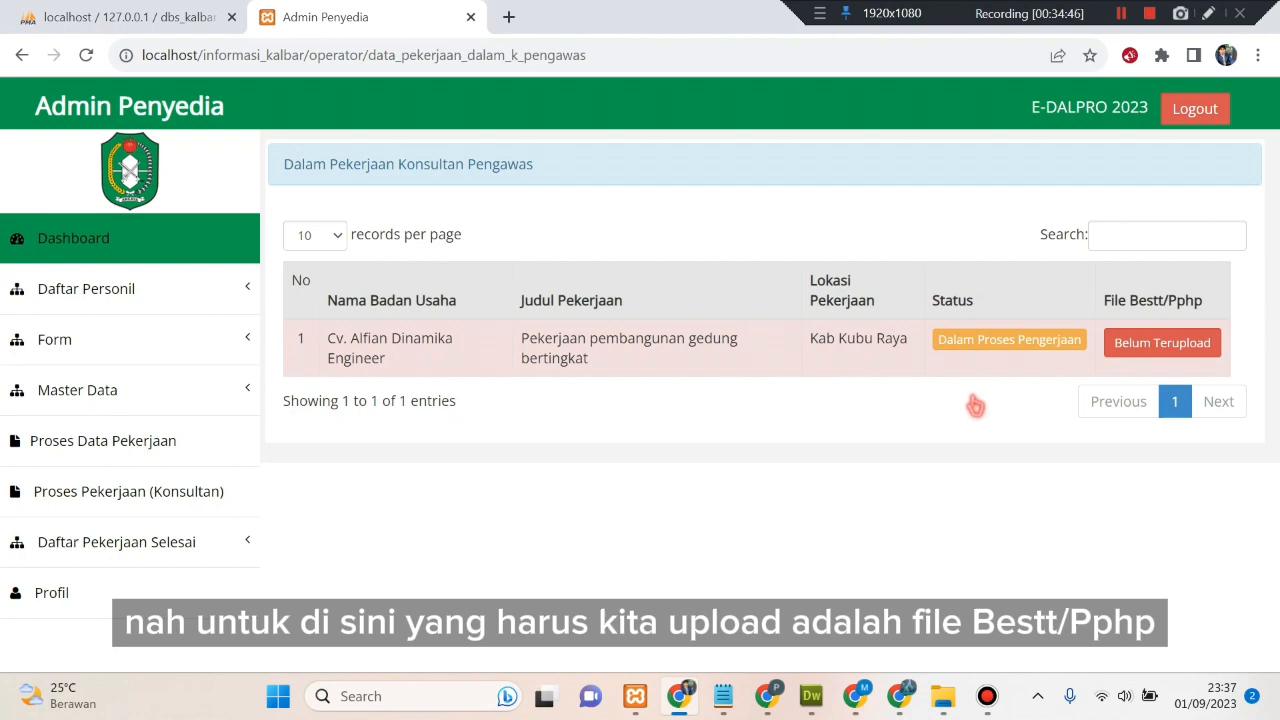
# - Attach file_pptk.pdf as the building job's Bestt/Pphp file, tick Ceklis, and save with Proses
pyautogui.click(1148, 346)
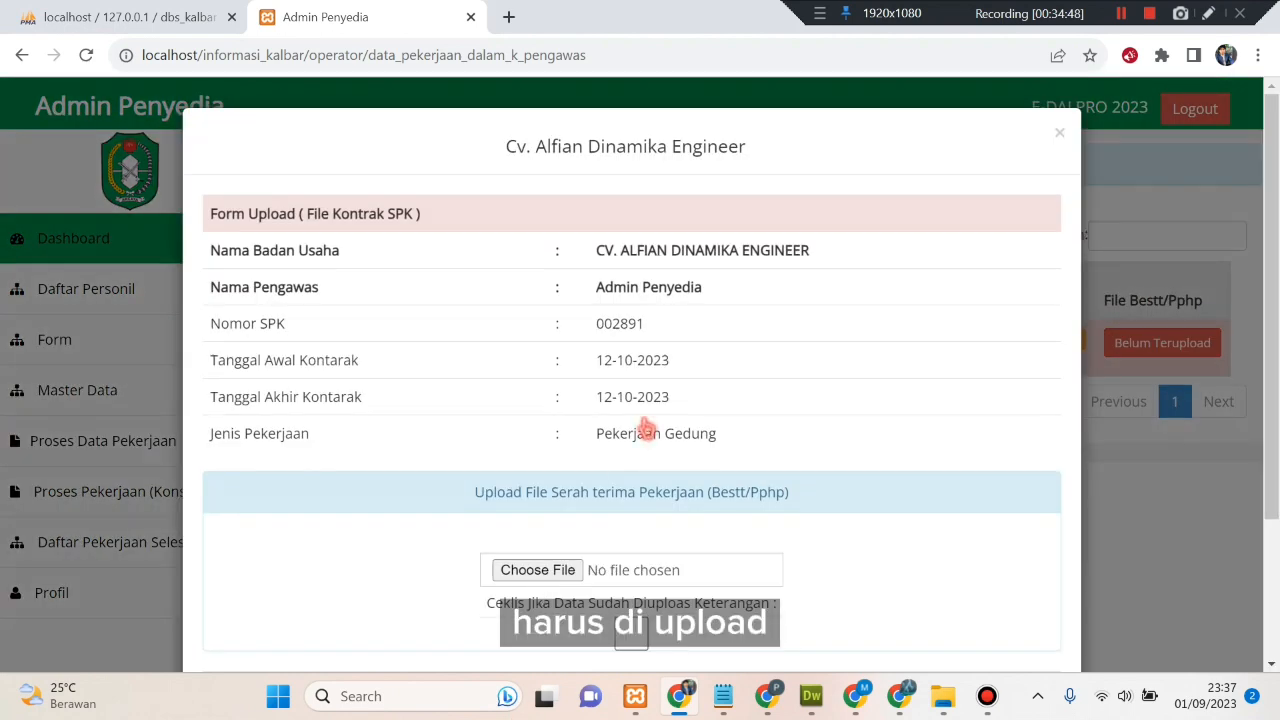
pyautogui.scroll(-1, 640, 440)
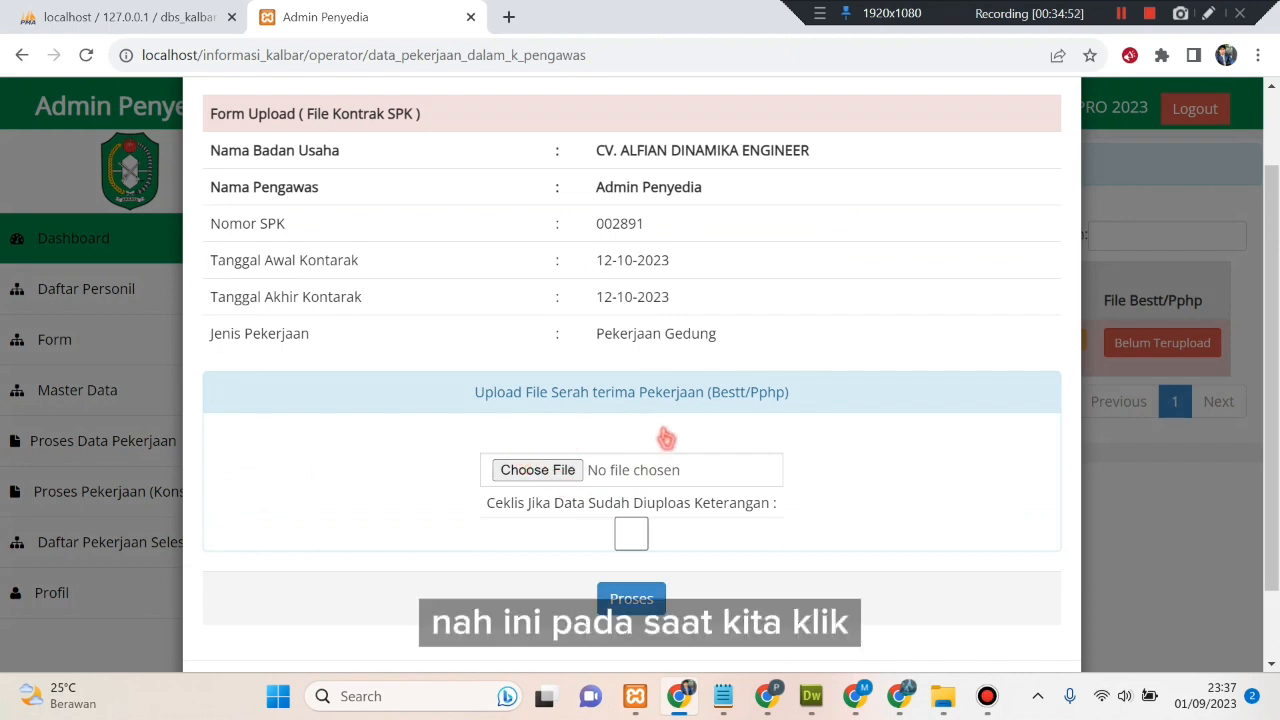
pyautogui.click(568, 474)
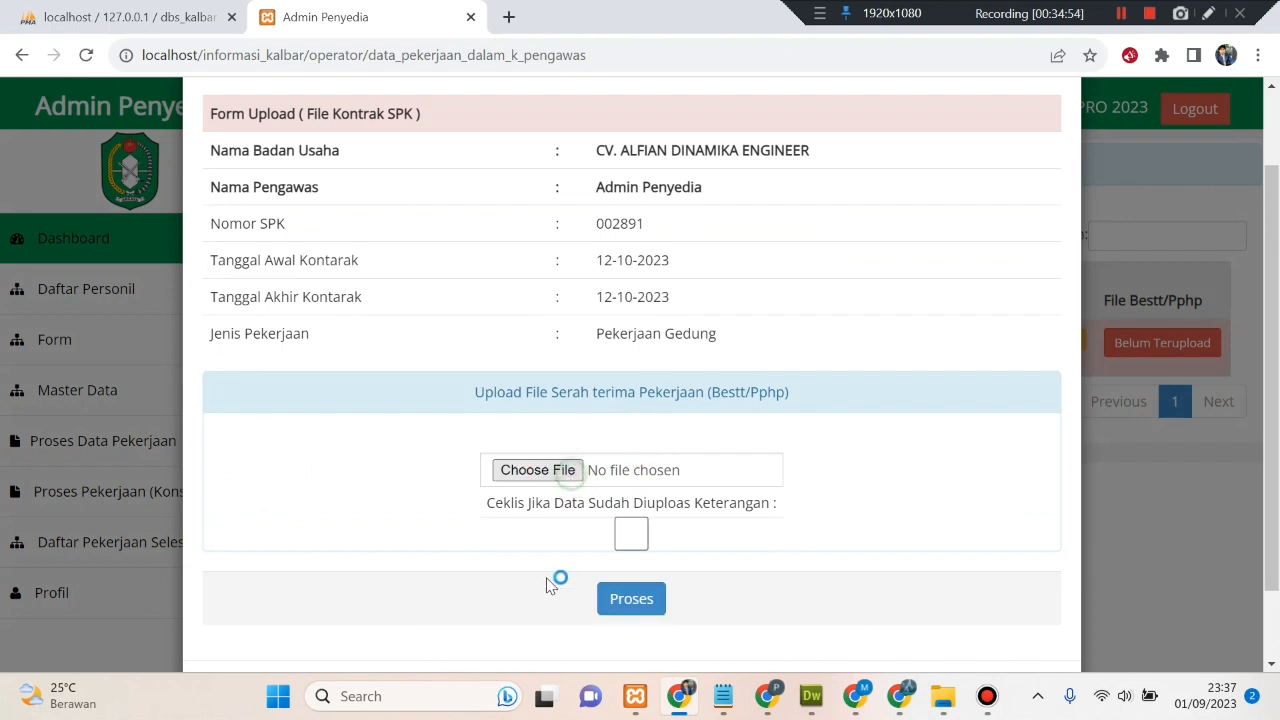
pyautogui.scroll(-6, 560, 438)
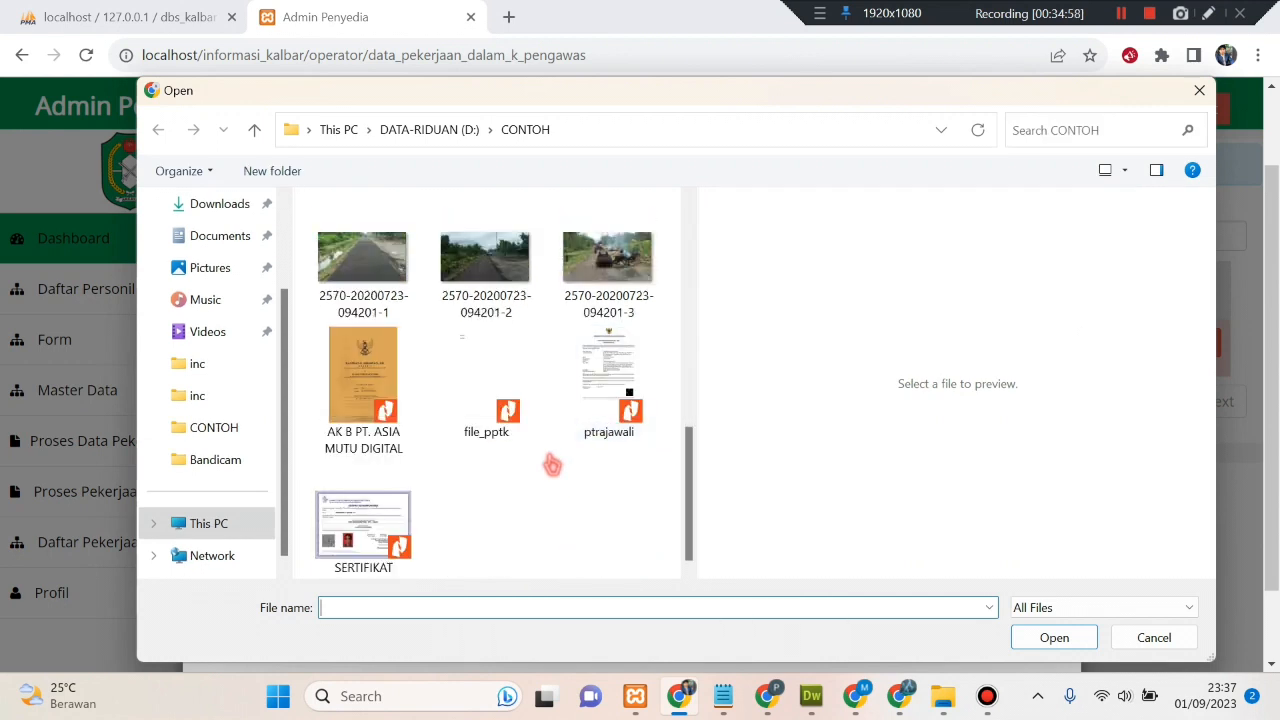
pyautogui.click(486, 385)
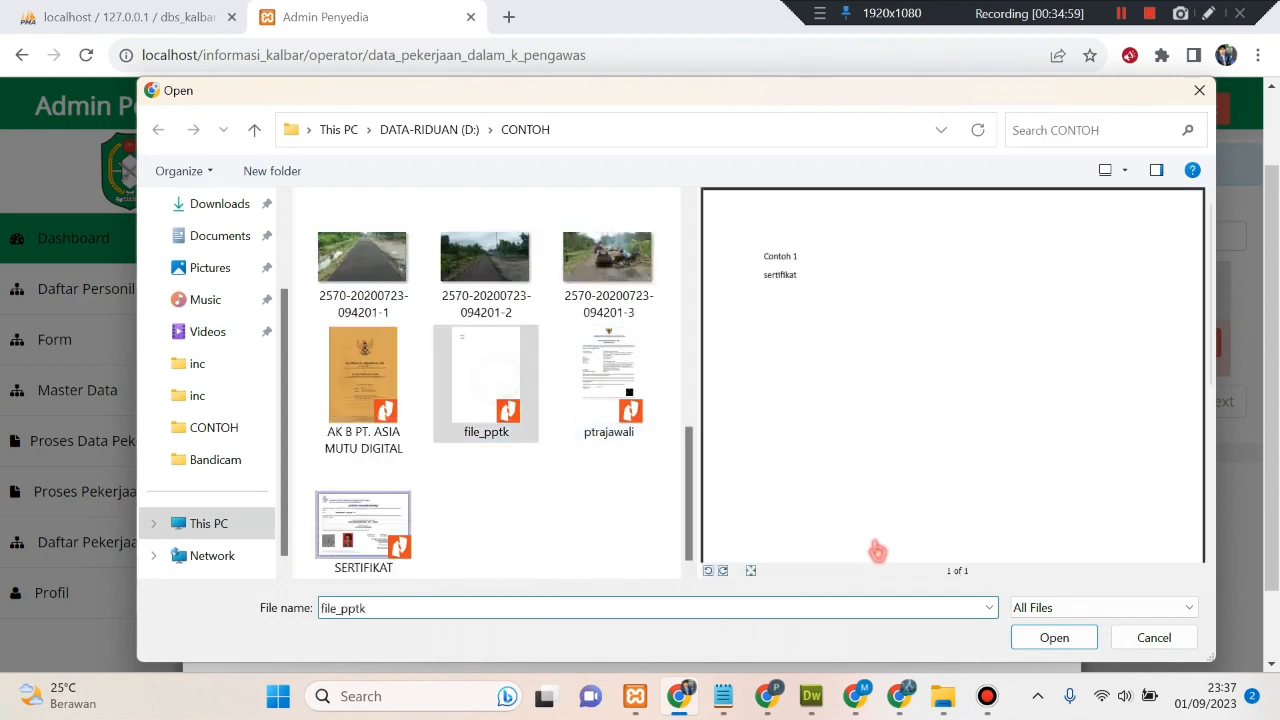
pyautogui.click(1028, 637)
pyautogui.scroll(-1, 810, 588)
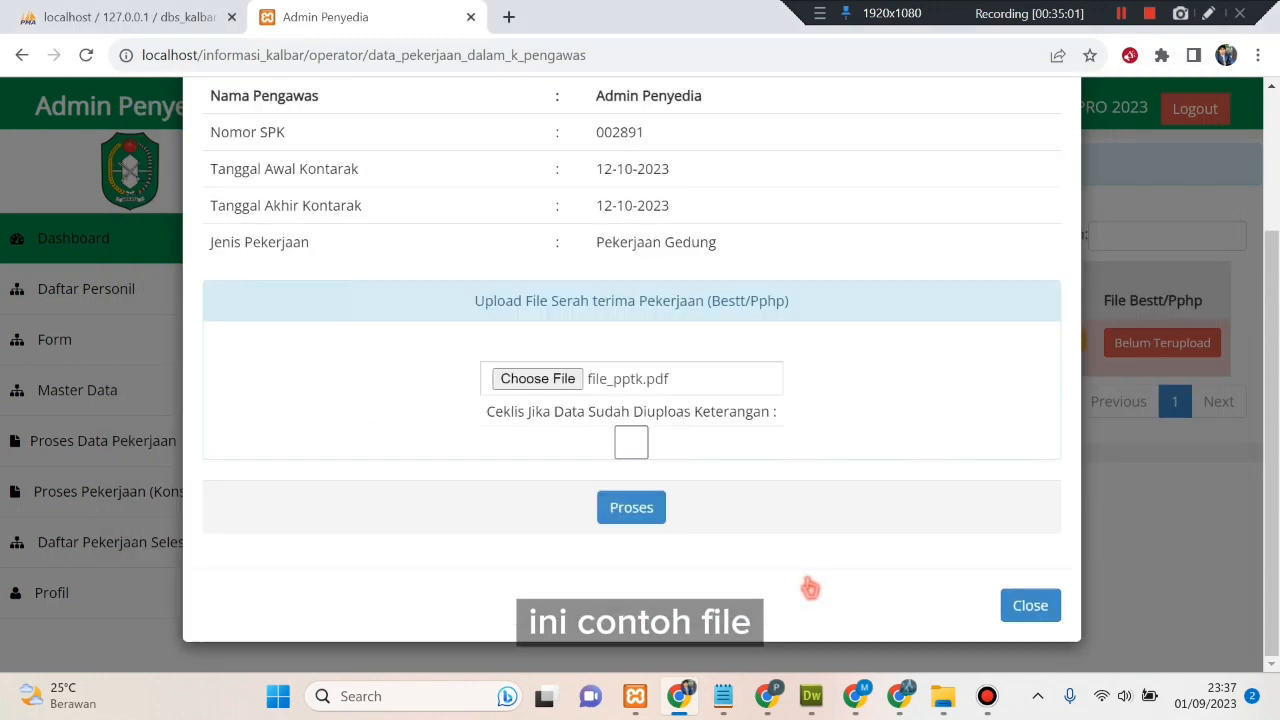
pyautogui.click(631, 443)
pyautogui.click(626, 507)
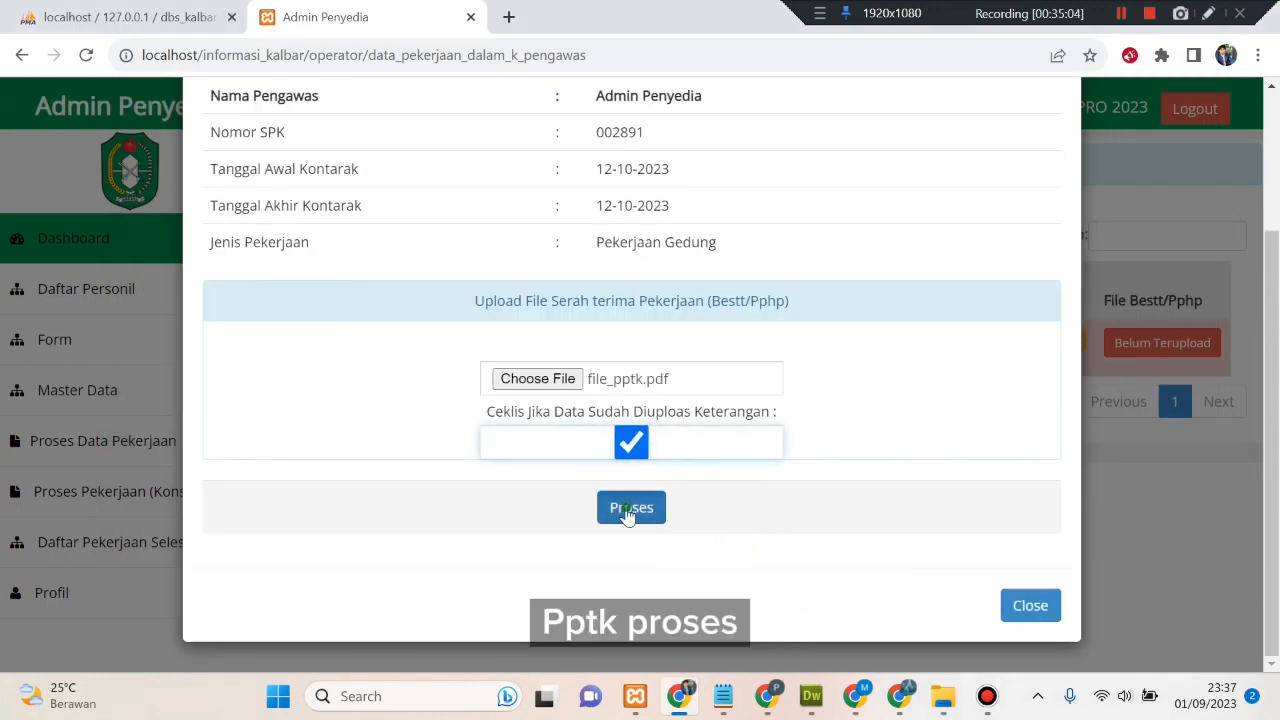
pyautogui.scroll(-1, 760, 428)
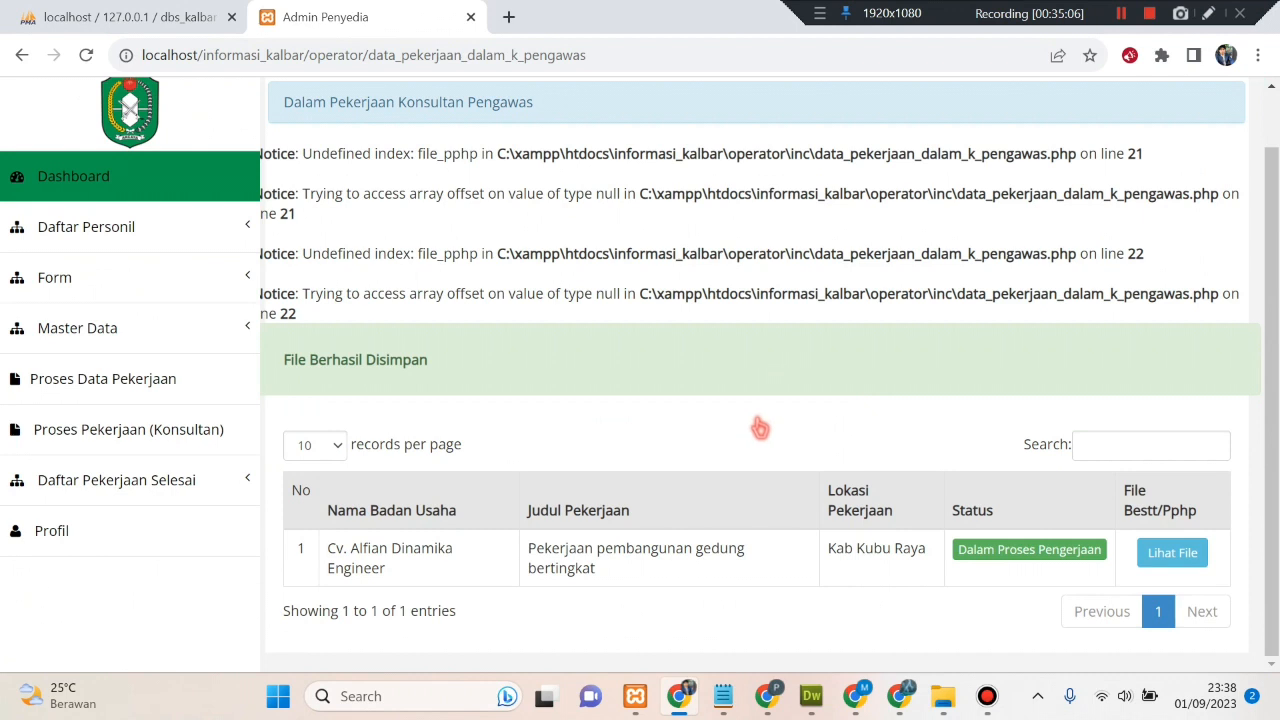
pyautogui.scroll(1, 760, 428)
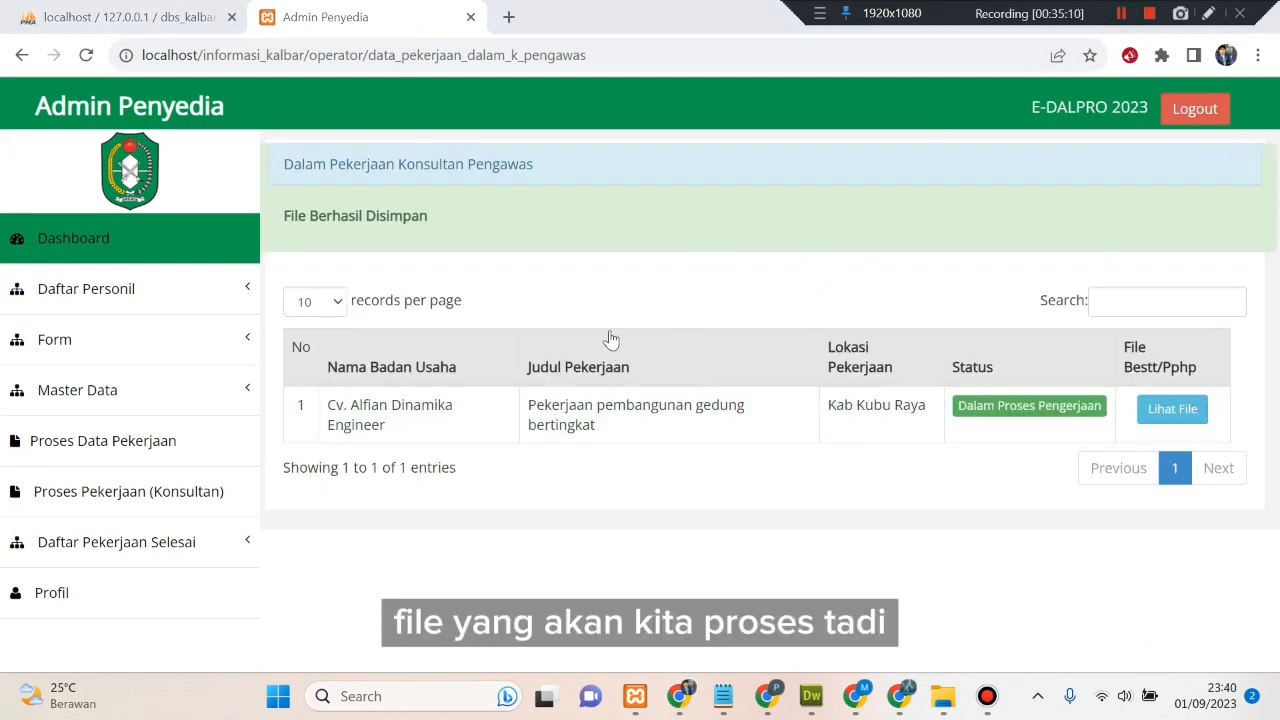
pyautogui.moveTo(597, 306); pyautogui.dragTo(540, 295)
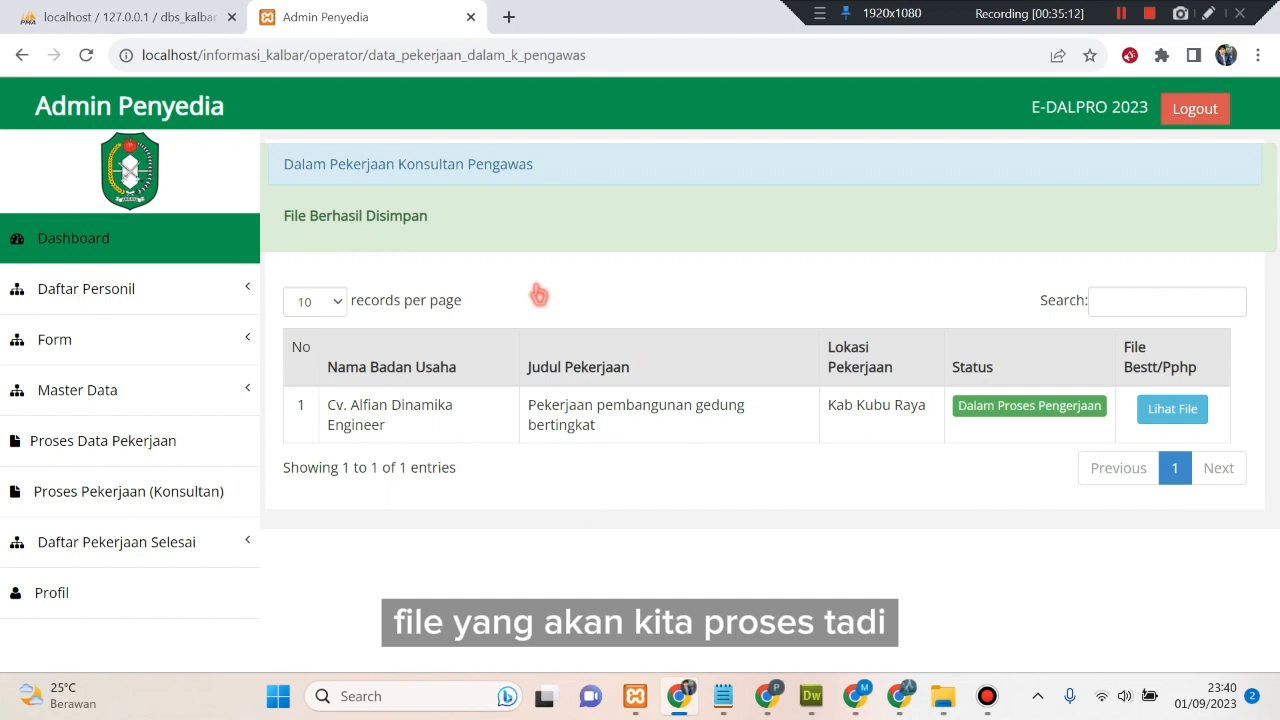
pyautogui.click(1185, 420)
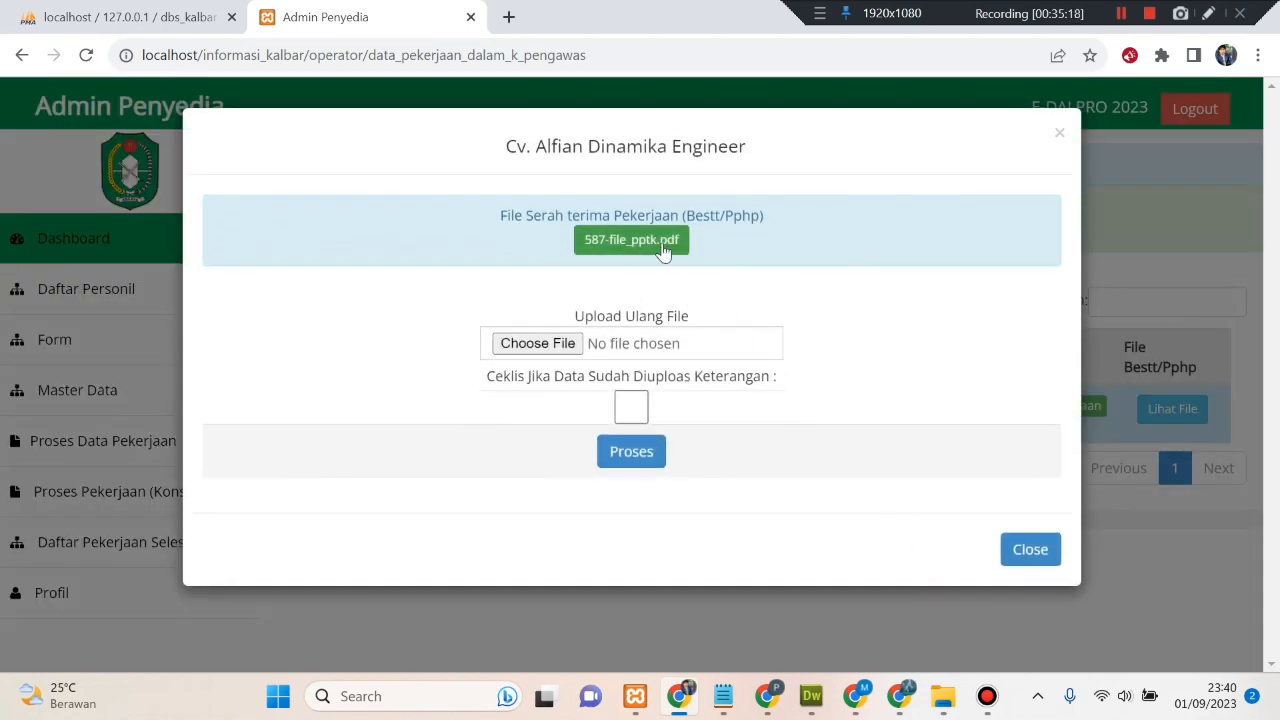
pyautogui.click(662, 248)
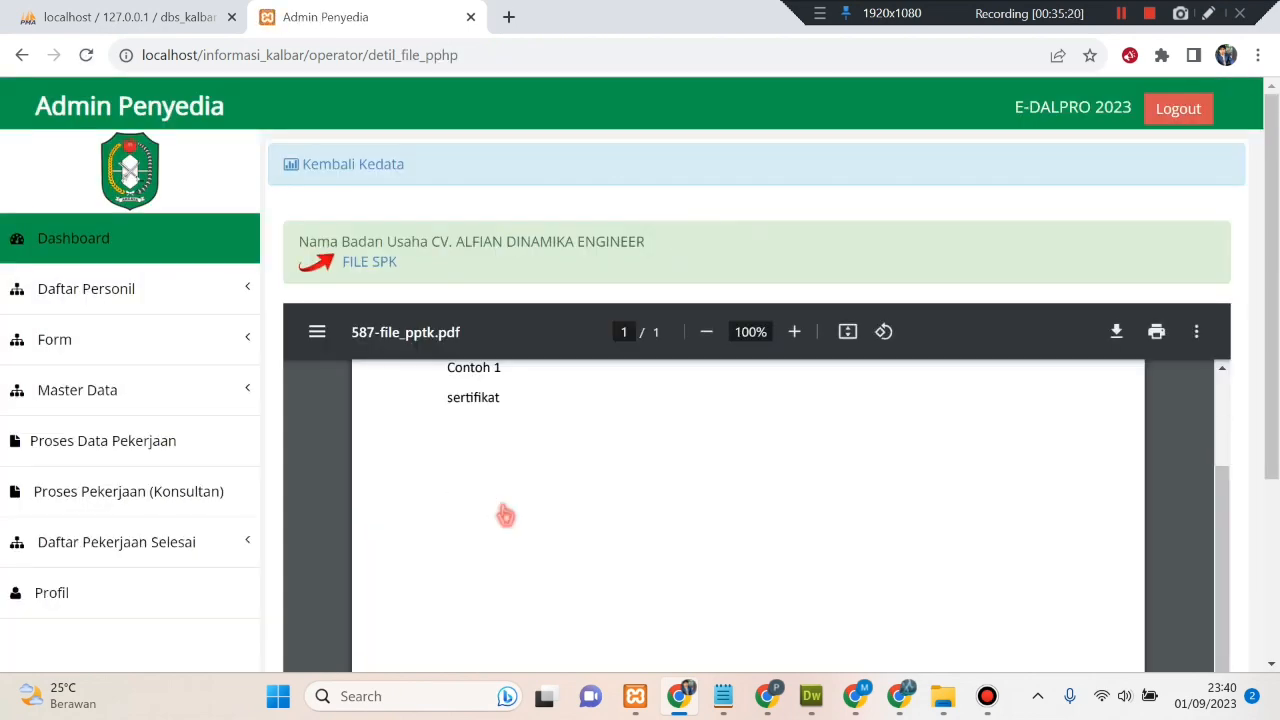
pyautogui.scroll(1, 505, 515)
pyautogui.click(340, 166)
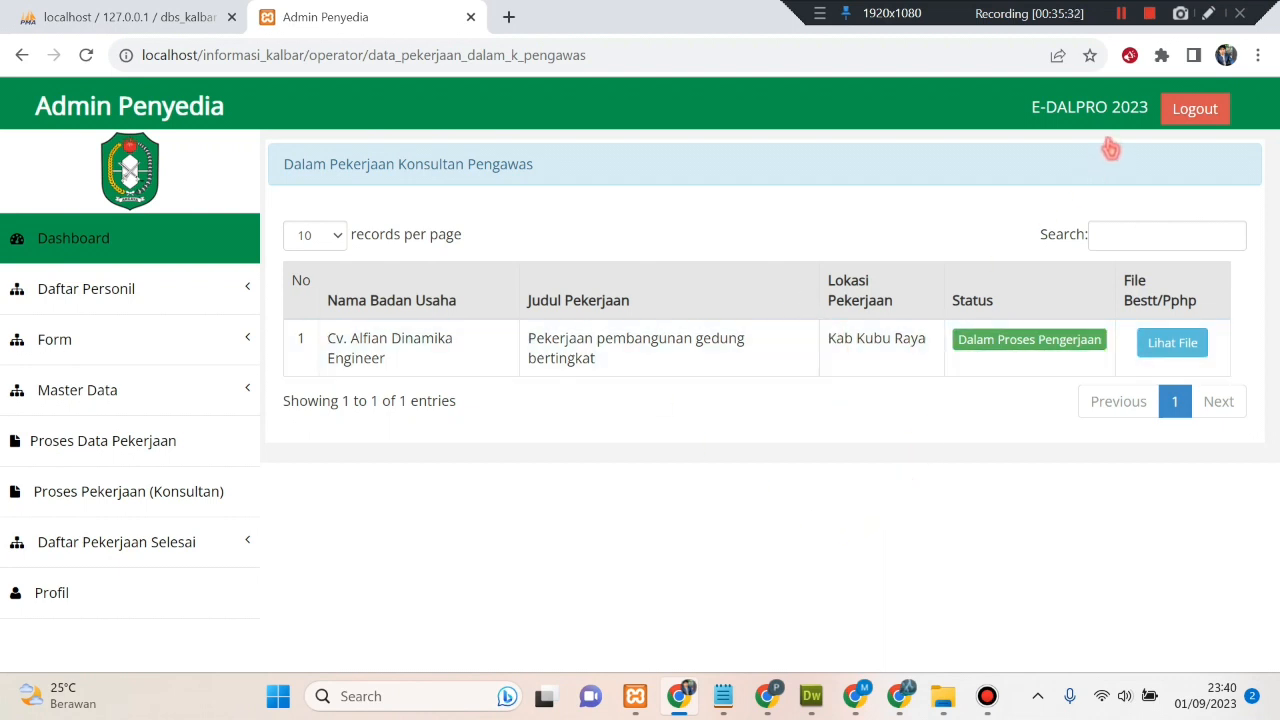
# - In the Pejabat Pengadaan session, replace the job's SPK contract file with SERTIFIKAT.pdf and save
pyautogui.click(1120, 14)
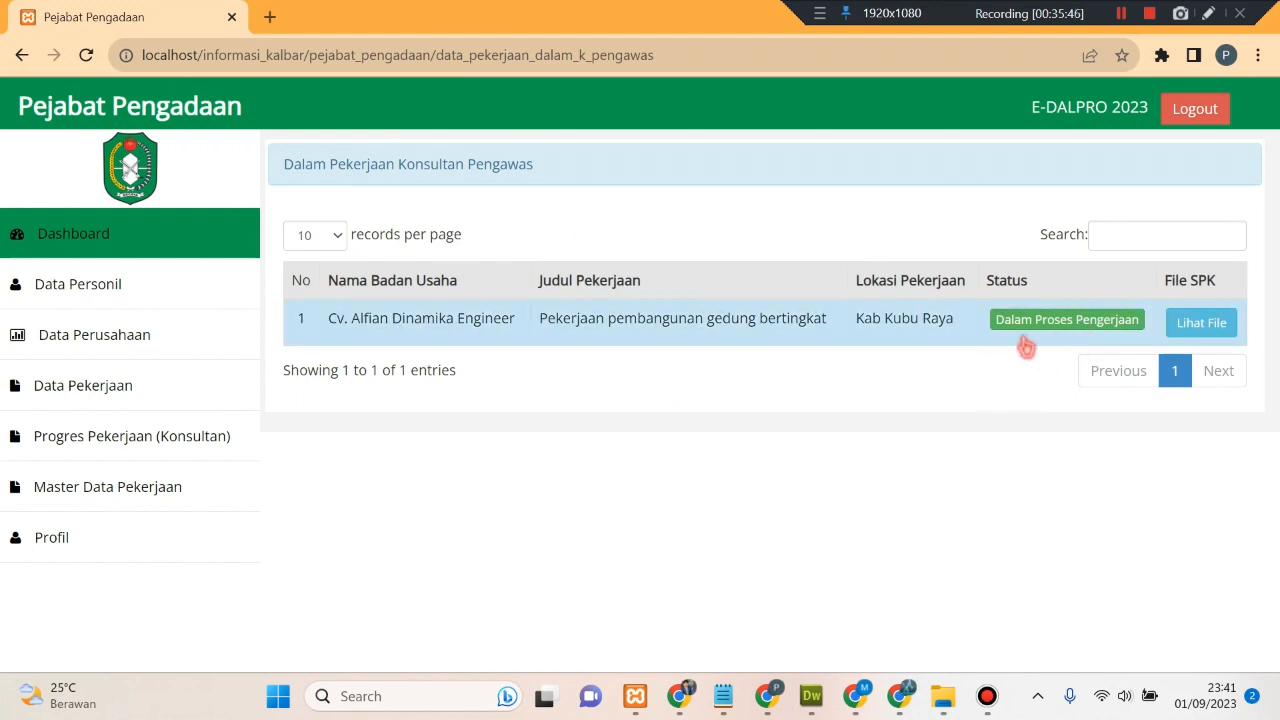
pyautogui.click(1208, 330)
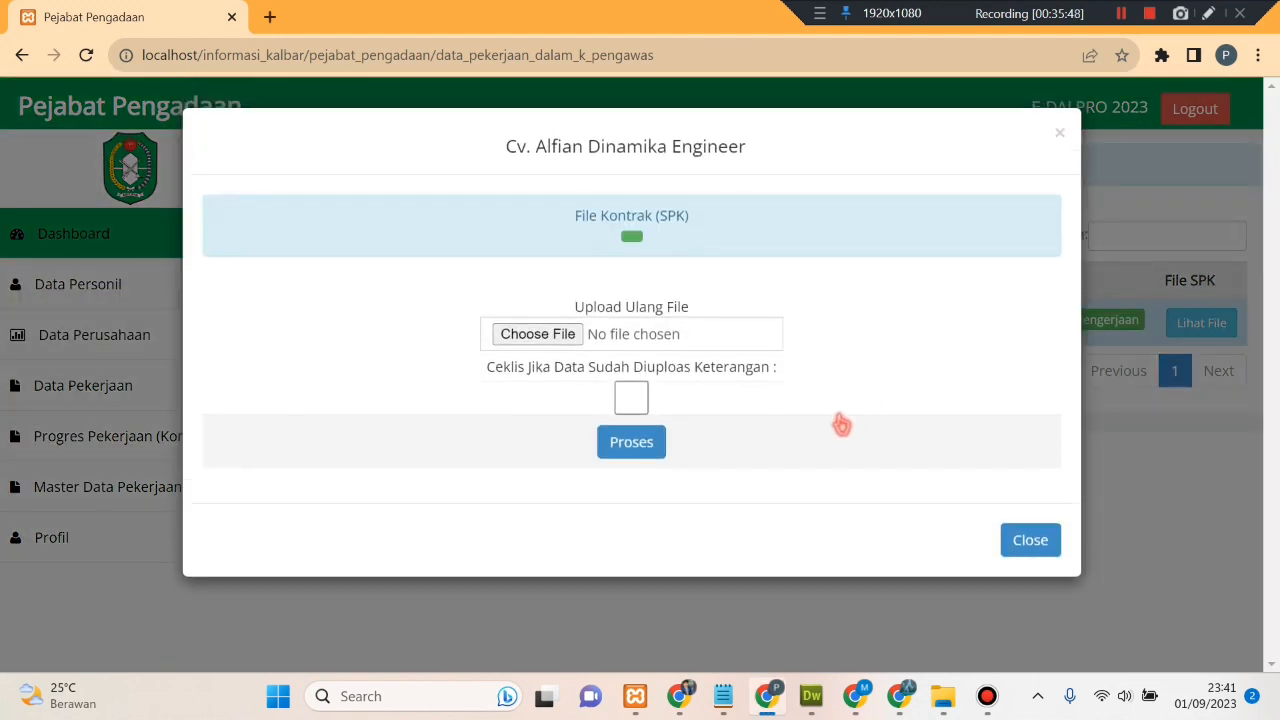
pyautogui.click(631, 240)
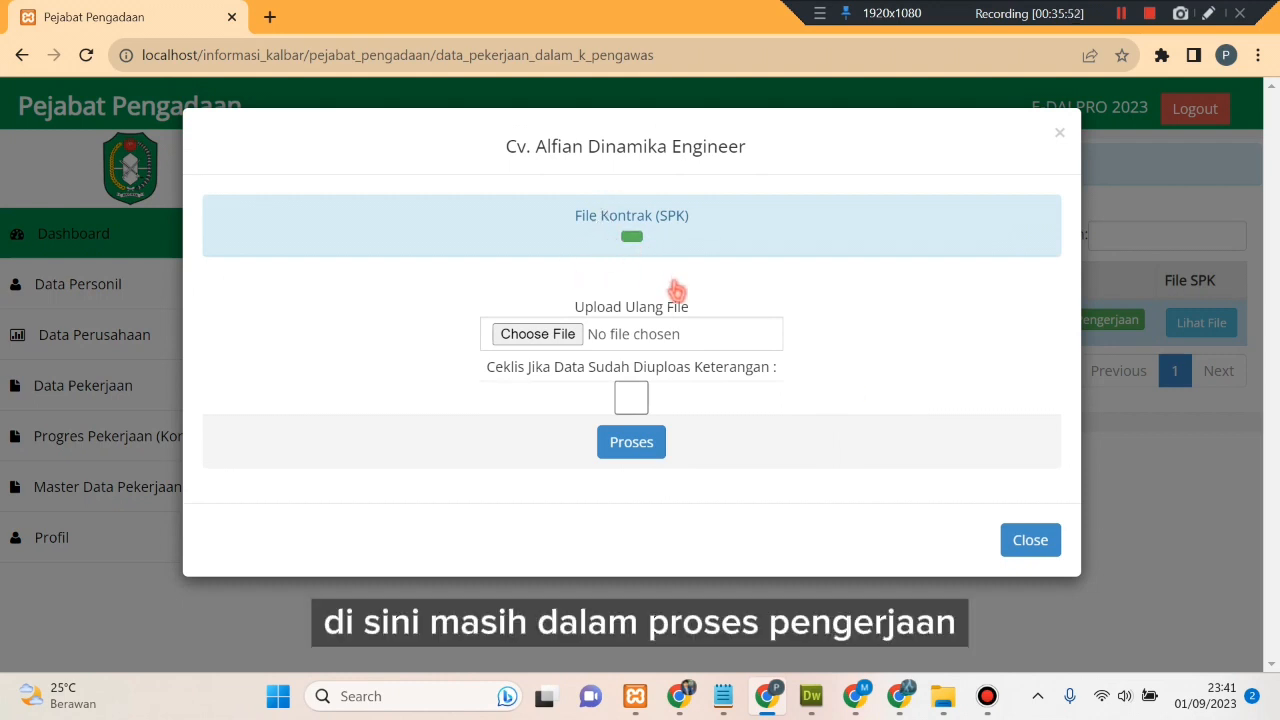
pyautogui.click(574, 336)
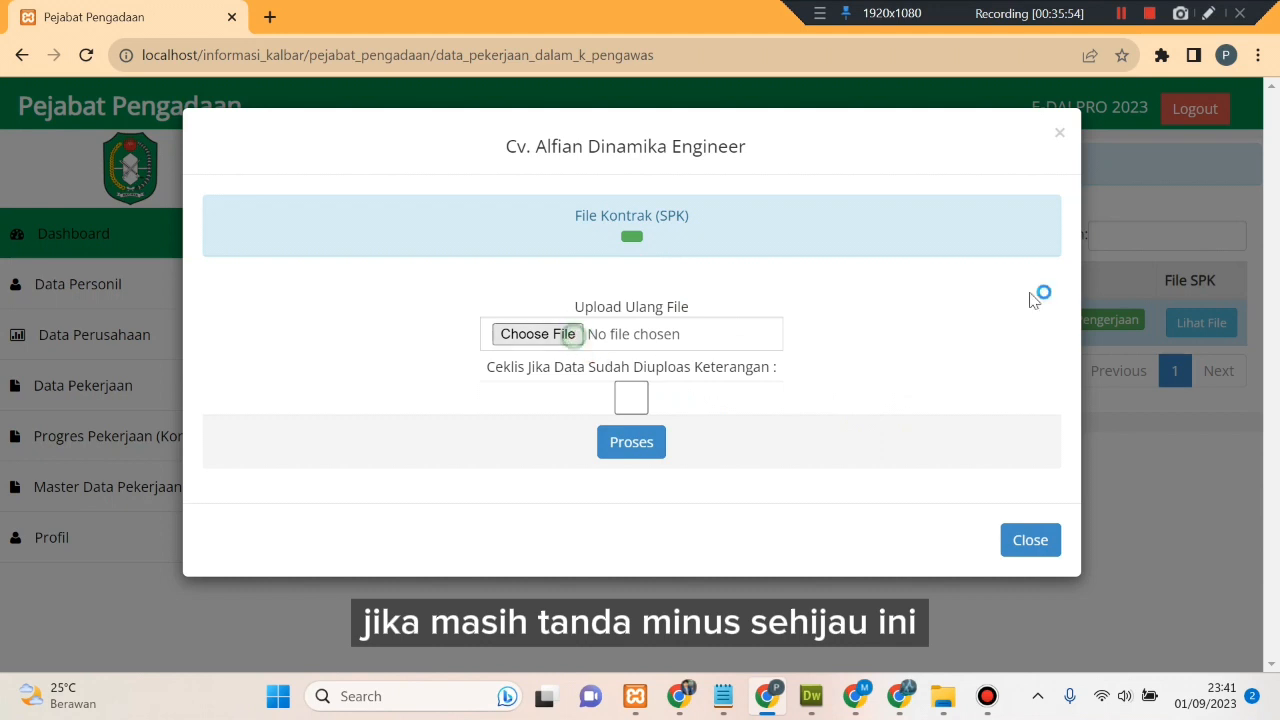
pyautogui.scroll(-10, 655, 420)
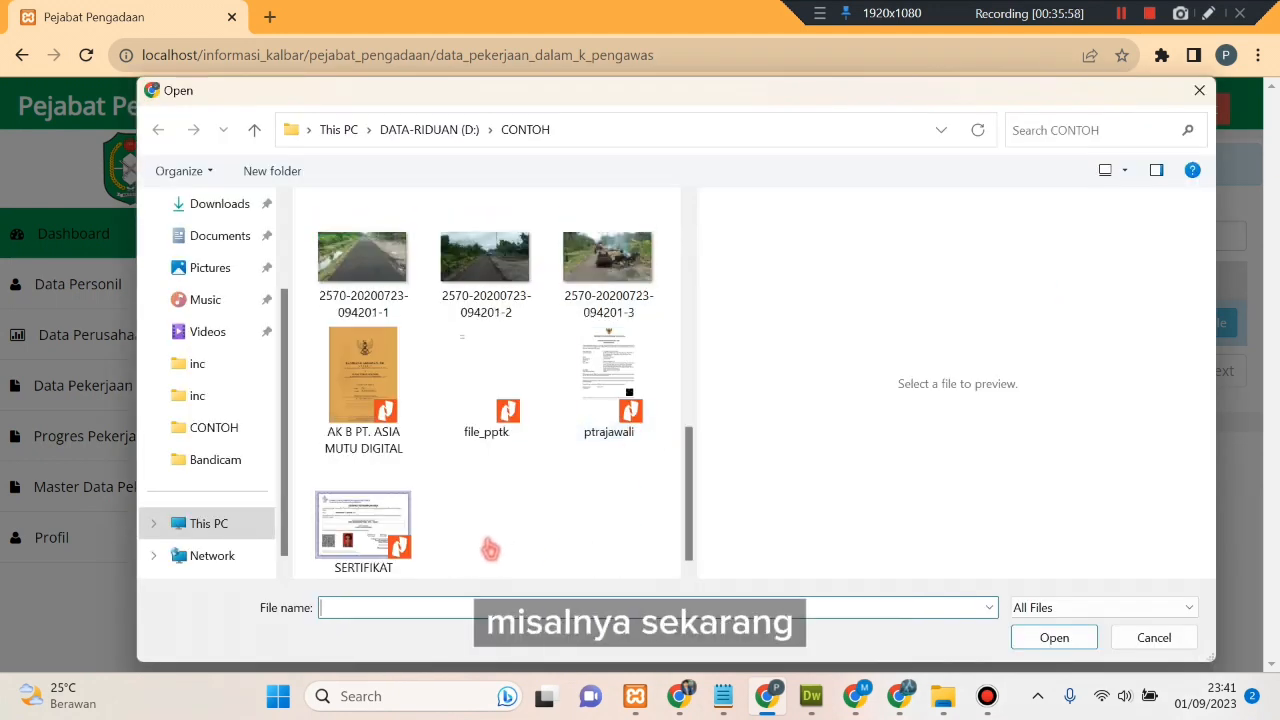
pyautogui.click(365, 520)
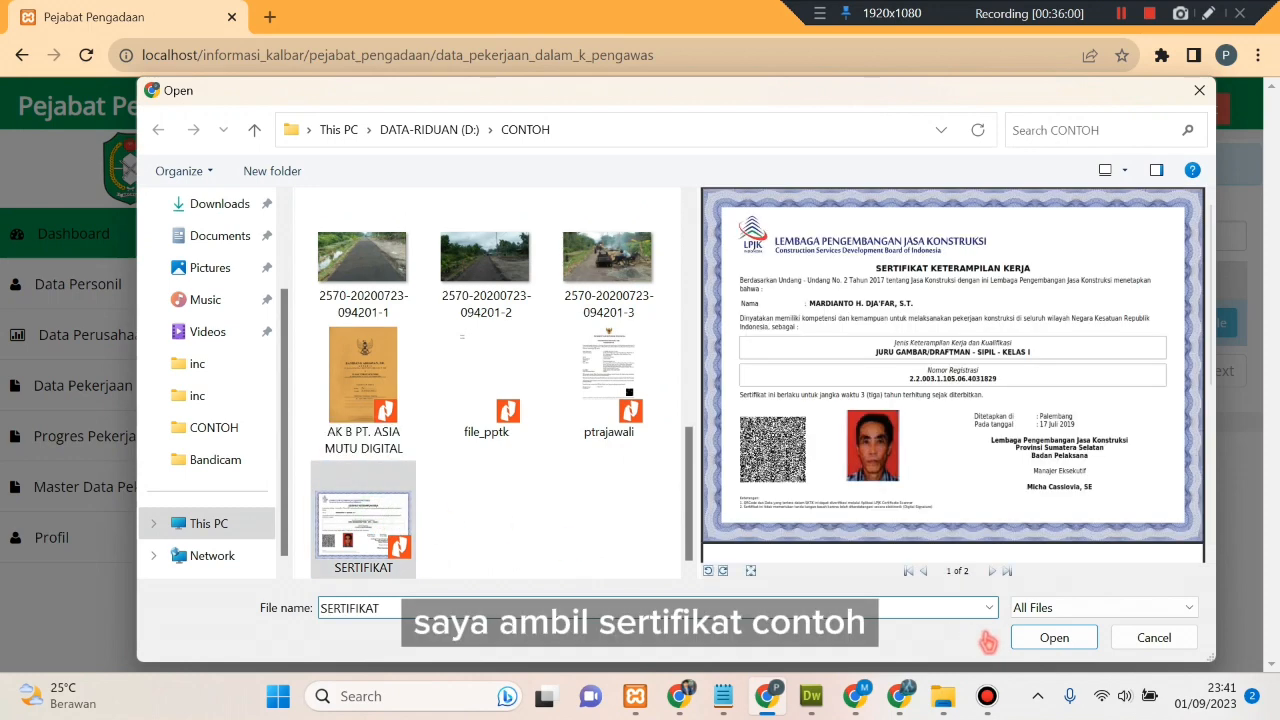
pyautogui.click(1052, 639)
pyautogui.click(637, 410)
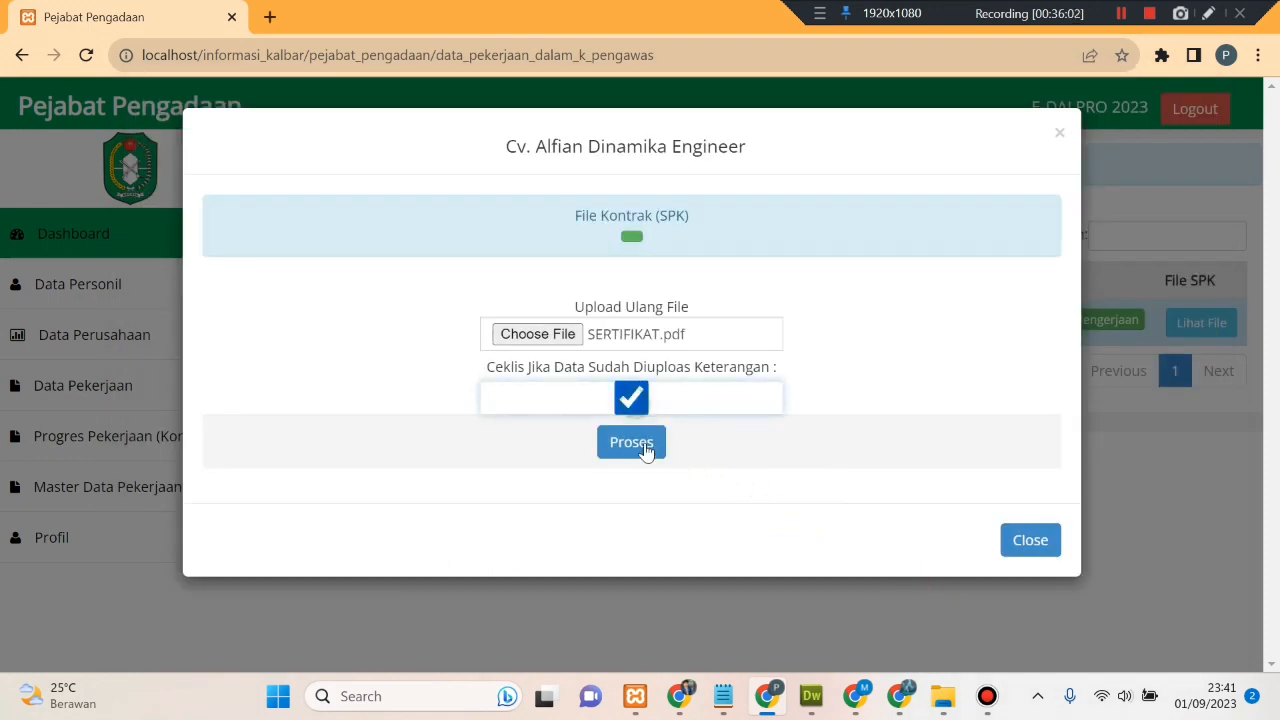
pyautogui.click(650, 449)
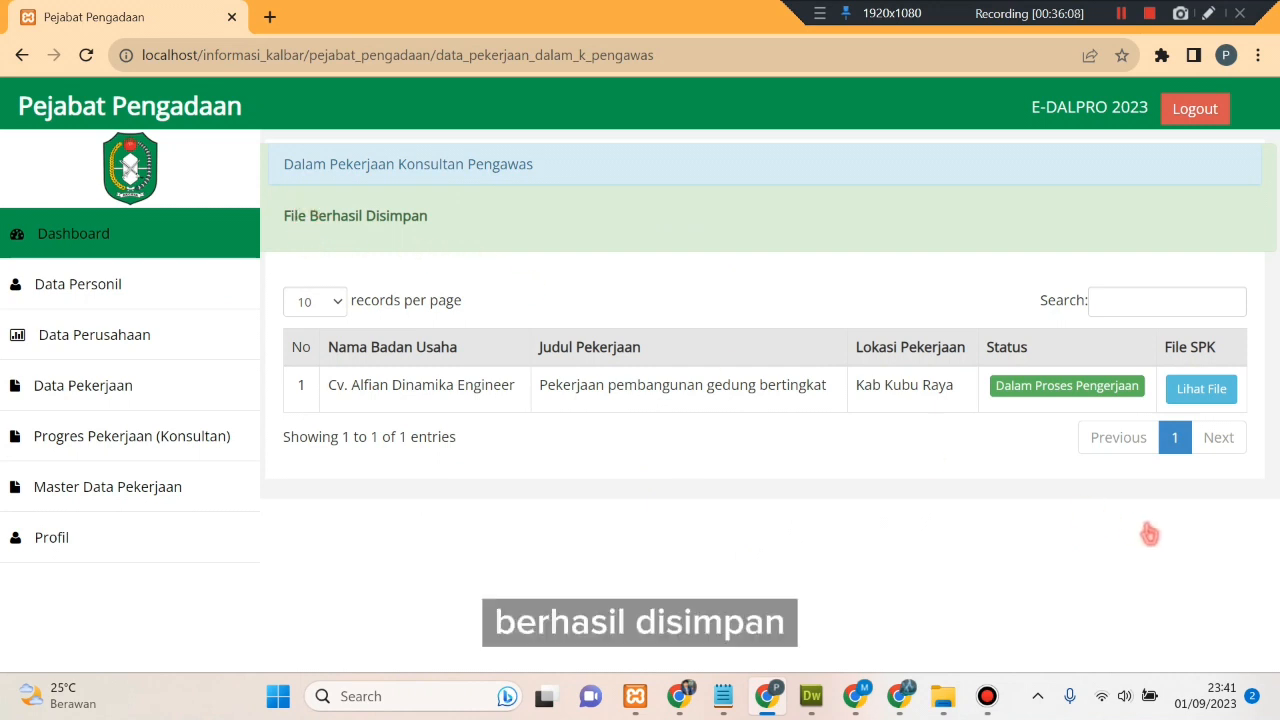
# - View the saved 173-SERTIFIKAT.pdf, return to the job list, then switch to the Konsultan Pengawas session
pyautogui.click(1200, 389)
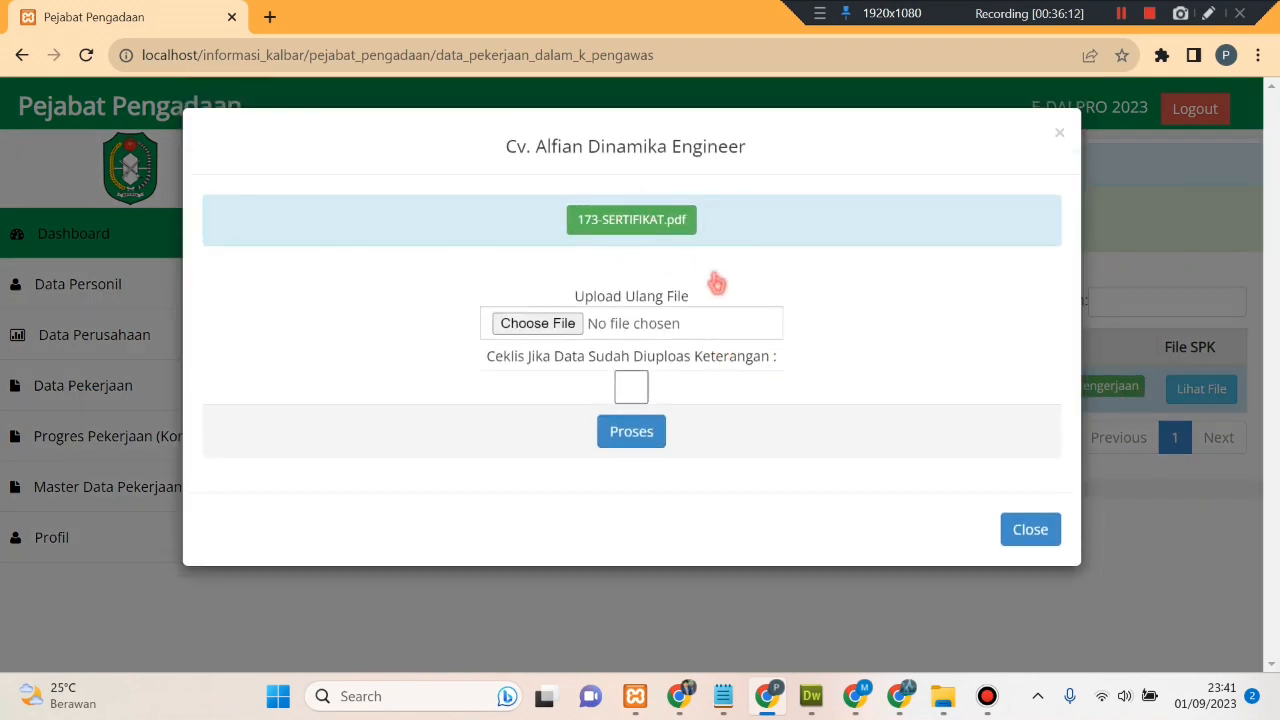
pyautogui.click(676, 228)
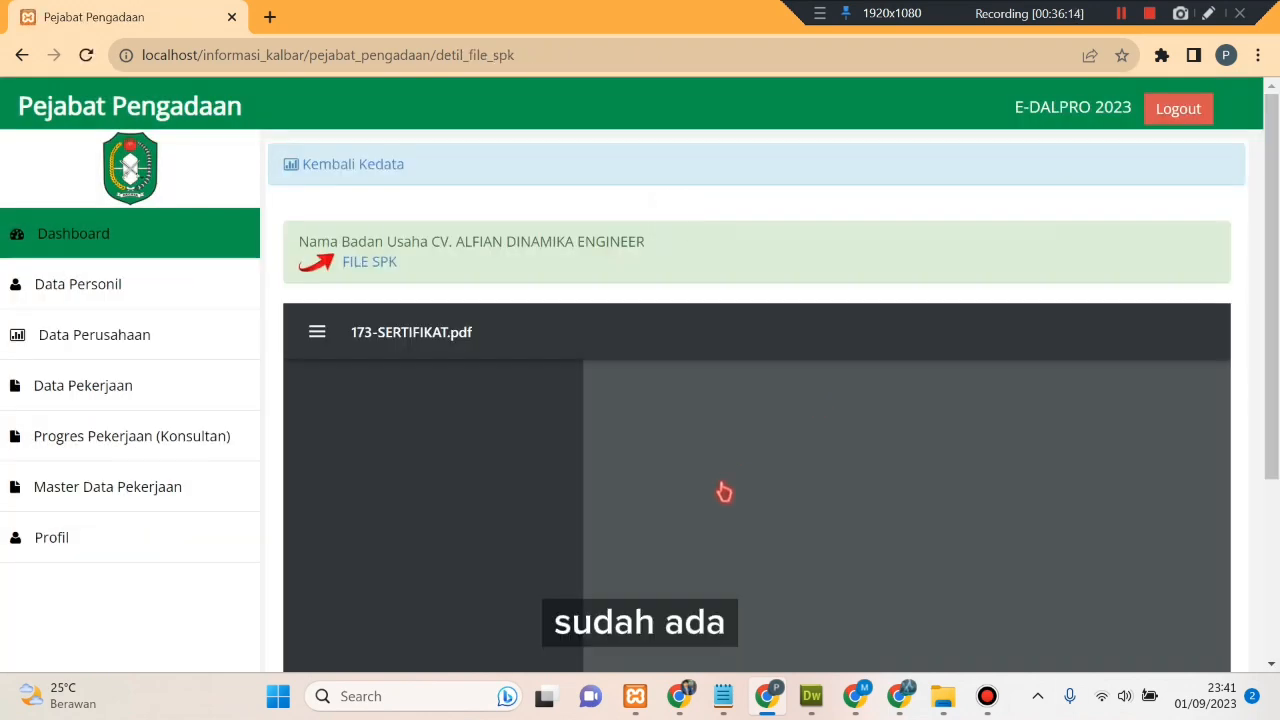
pyautogui.scroll(-5, 724, 495)
pyautogui.scroll(2, 724, 500)
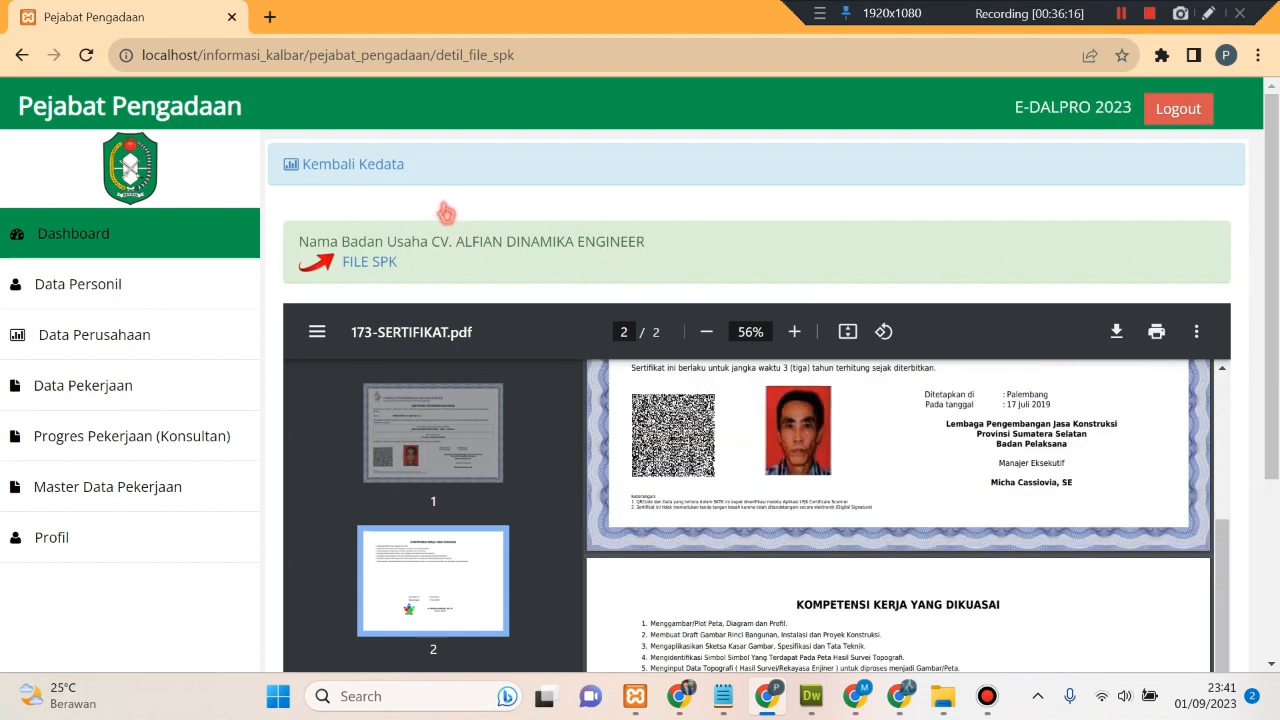
pyautogui.click(385, 172)
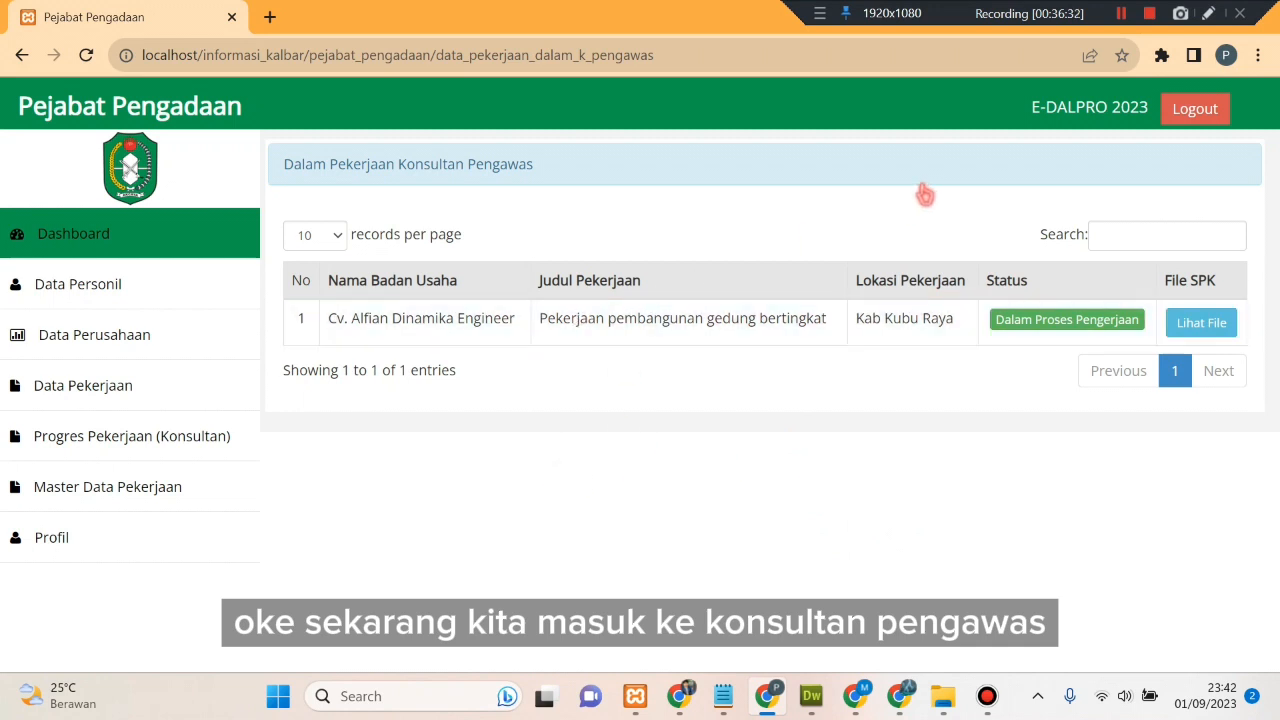
pyautogui.click(1121, 14)
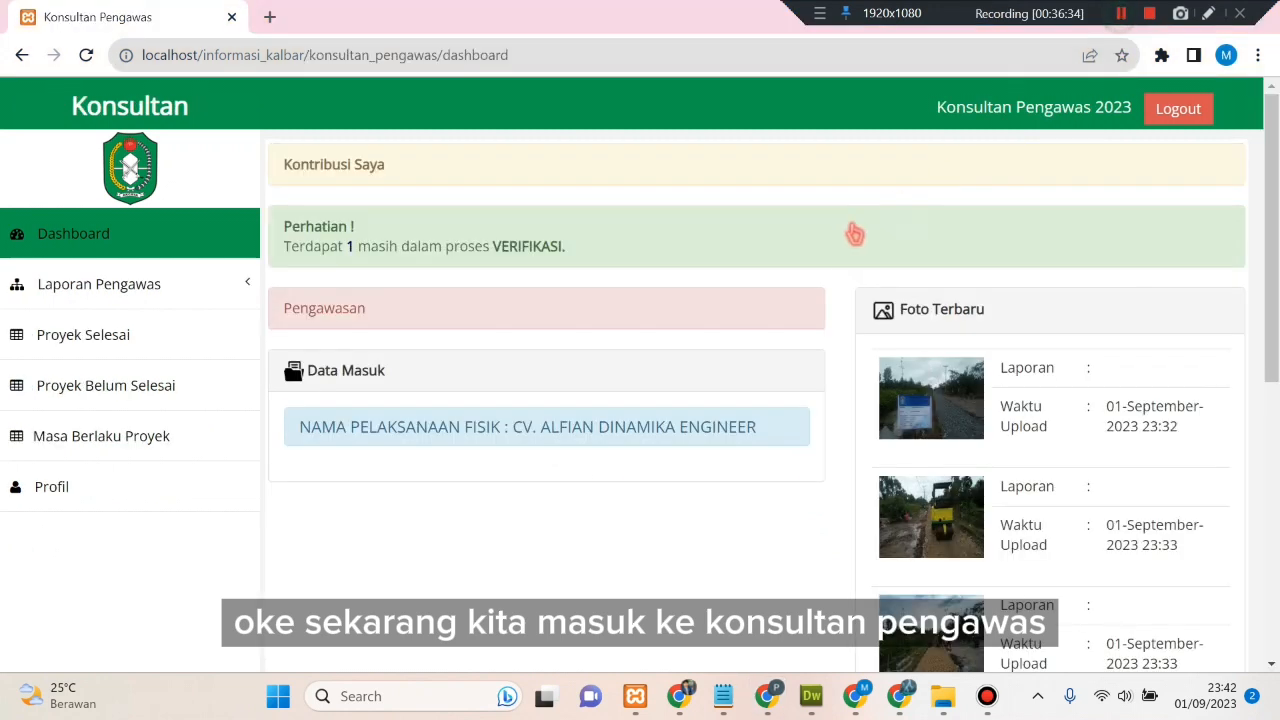
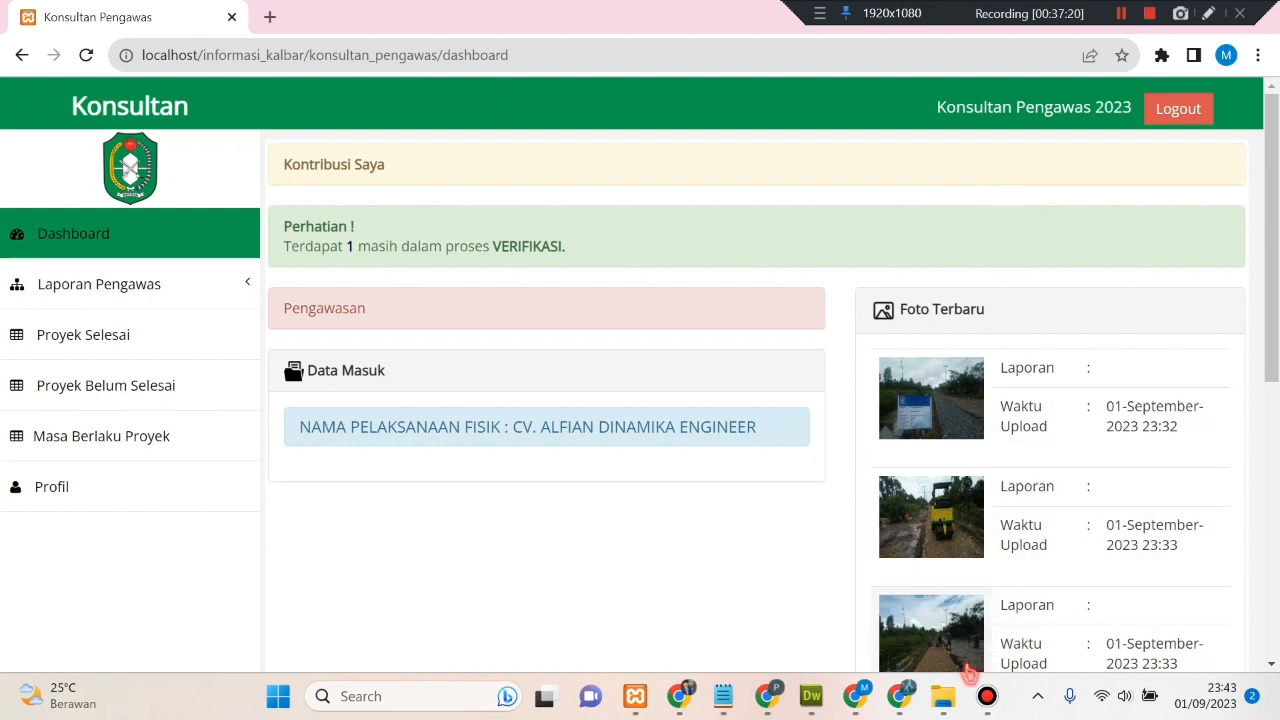
# - In the Admin PPTK window, reload the dashboard and open Laporan Pengawas > Verifikasi, showing Bobot 99%
pyautogui.click(899, 697)
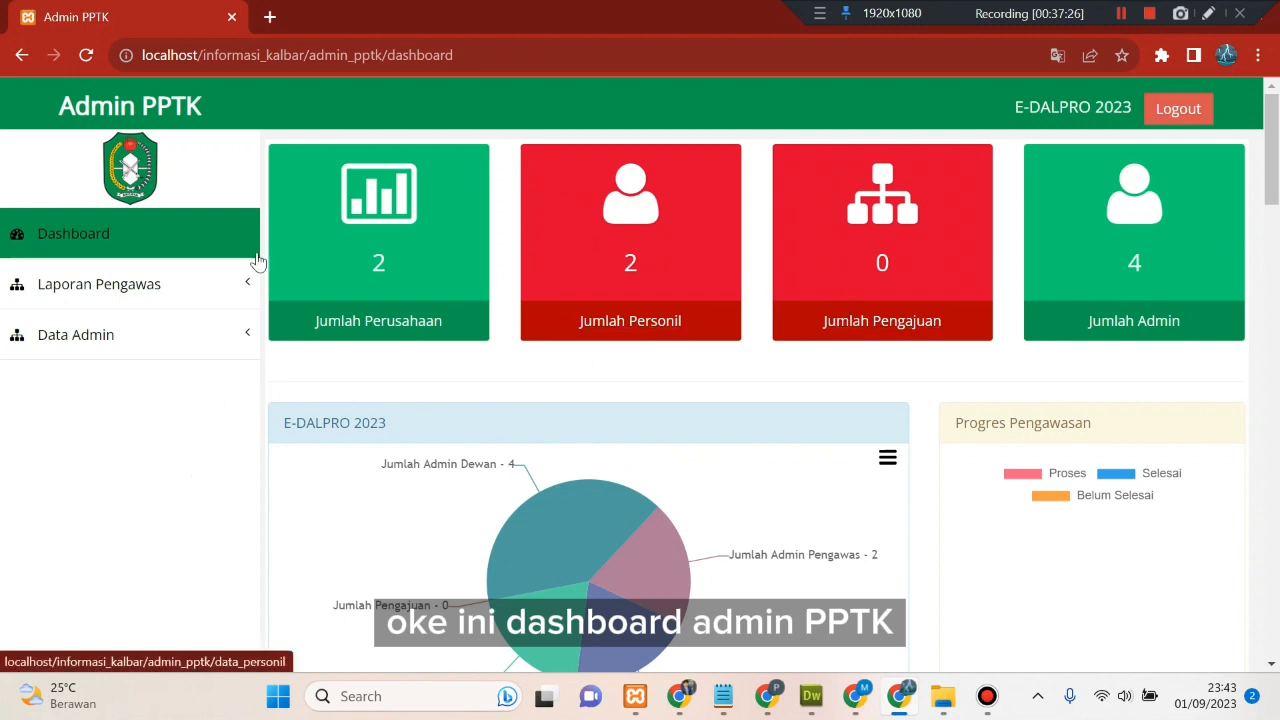
pyautogui.rightClick(205, 182)
pyautogui.click(289, 248)
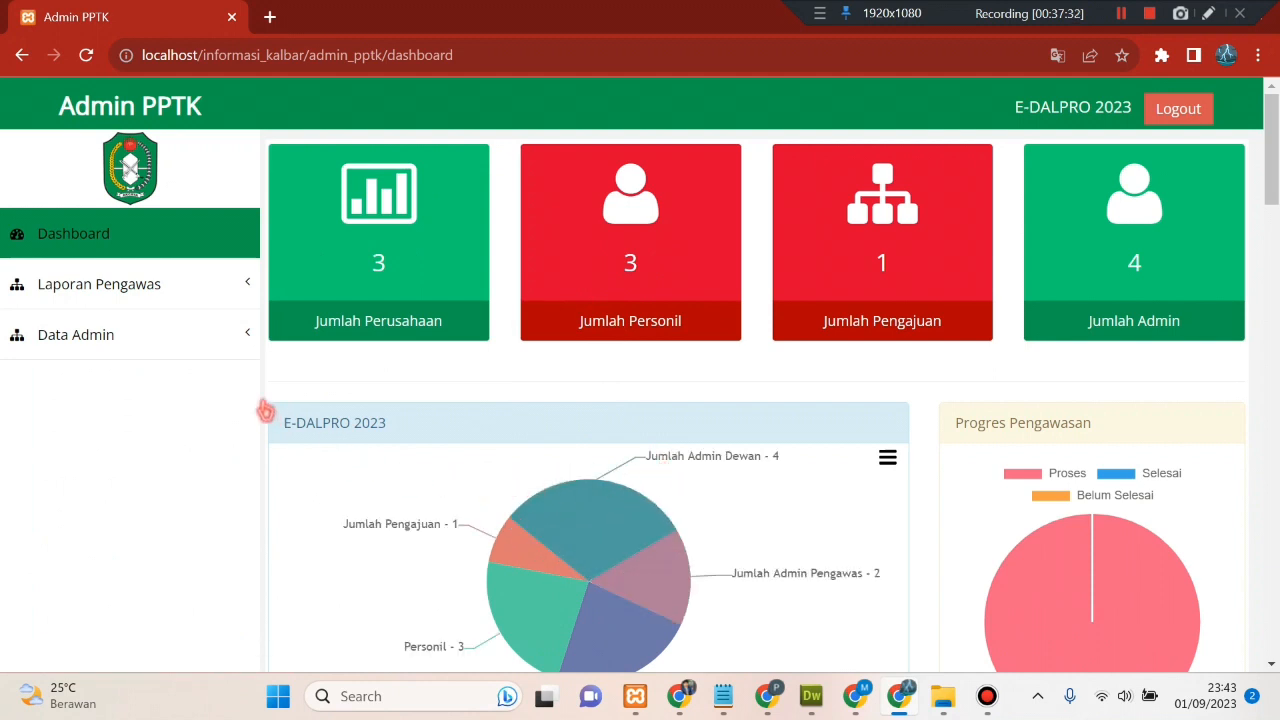
pyautogui.click(185, 297)
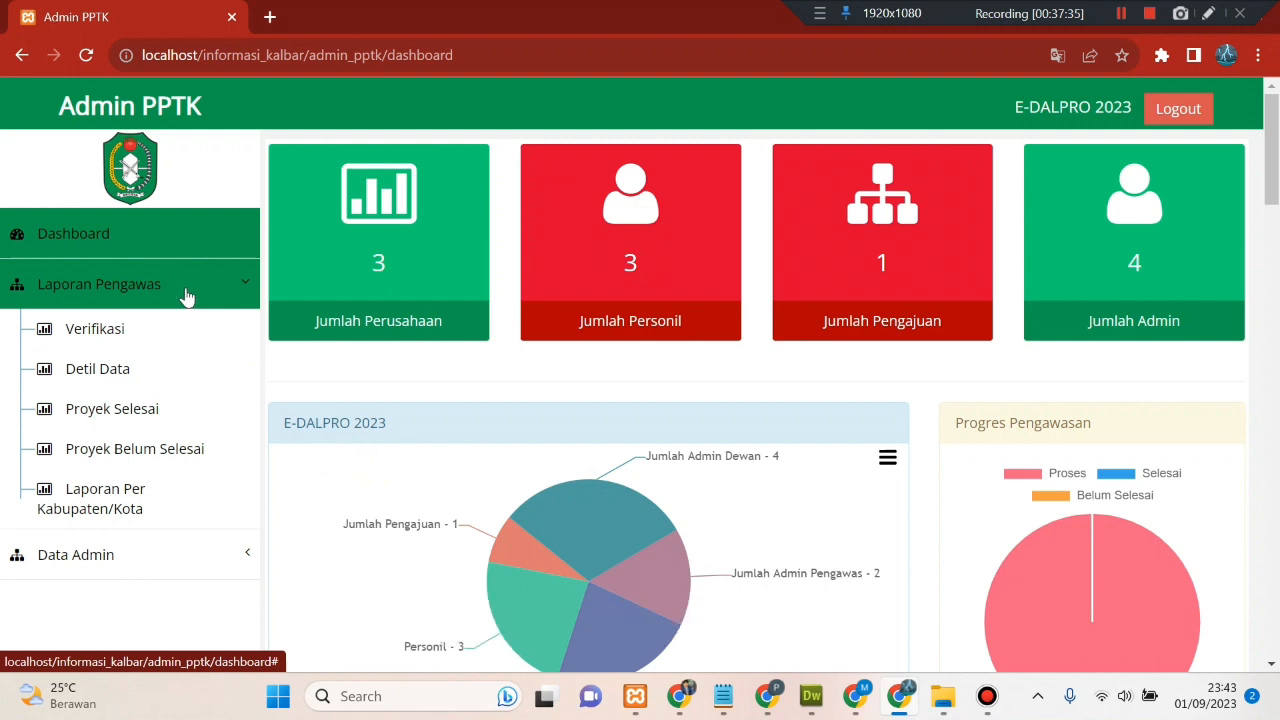
pyautogui.click(153, 332)
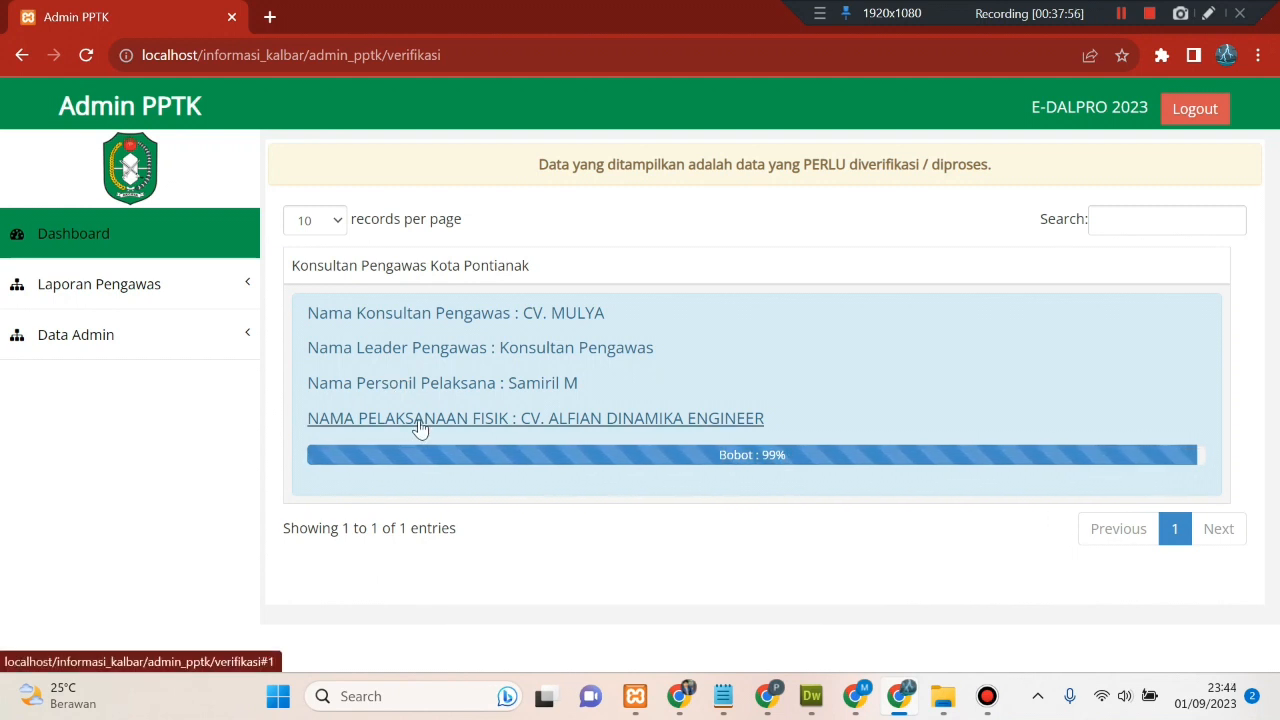
pyautogui.click(540, 420)
pyautogui.scroll(-5, 537, 429)
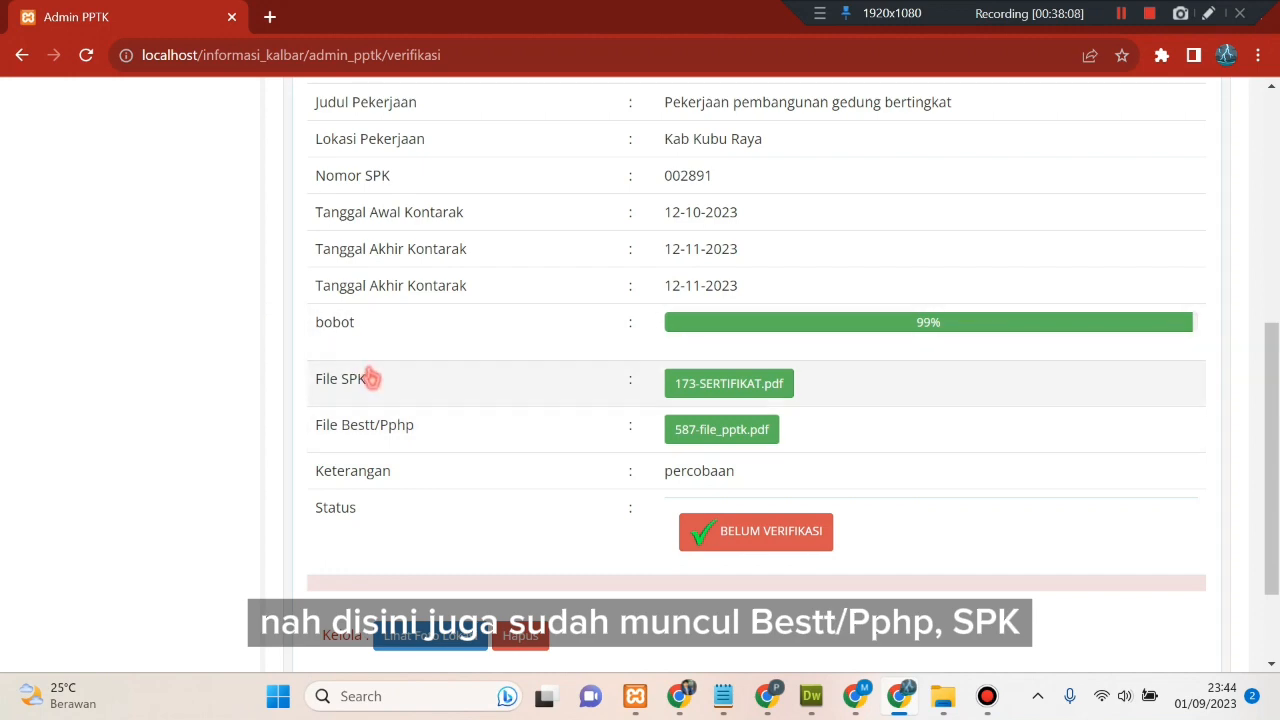
pyautogui.scroll(3, 360, 376)
pyautogui.scroll(-2, 508, 382)
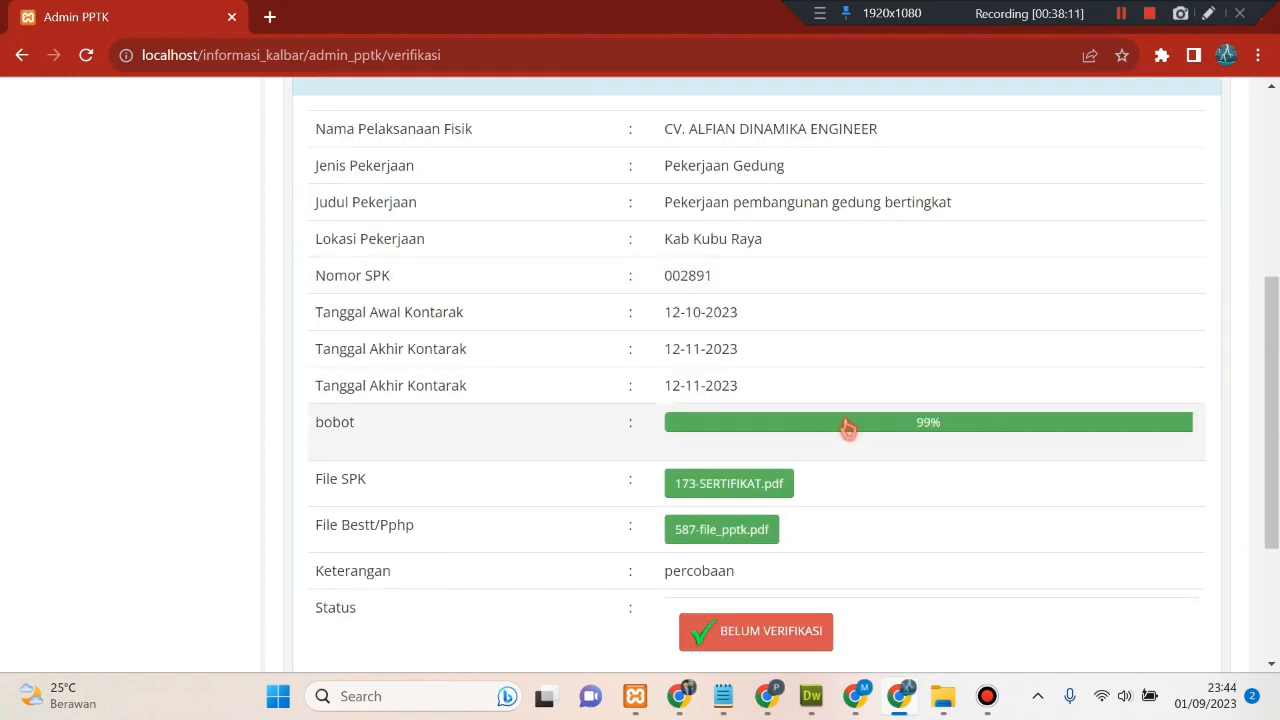
pyautogui.scroll(-3, 1019, 467)
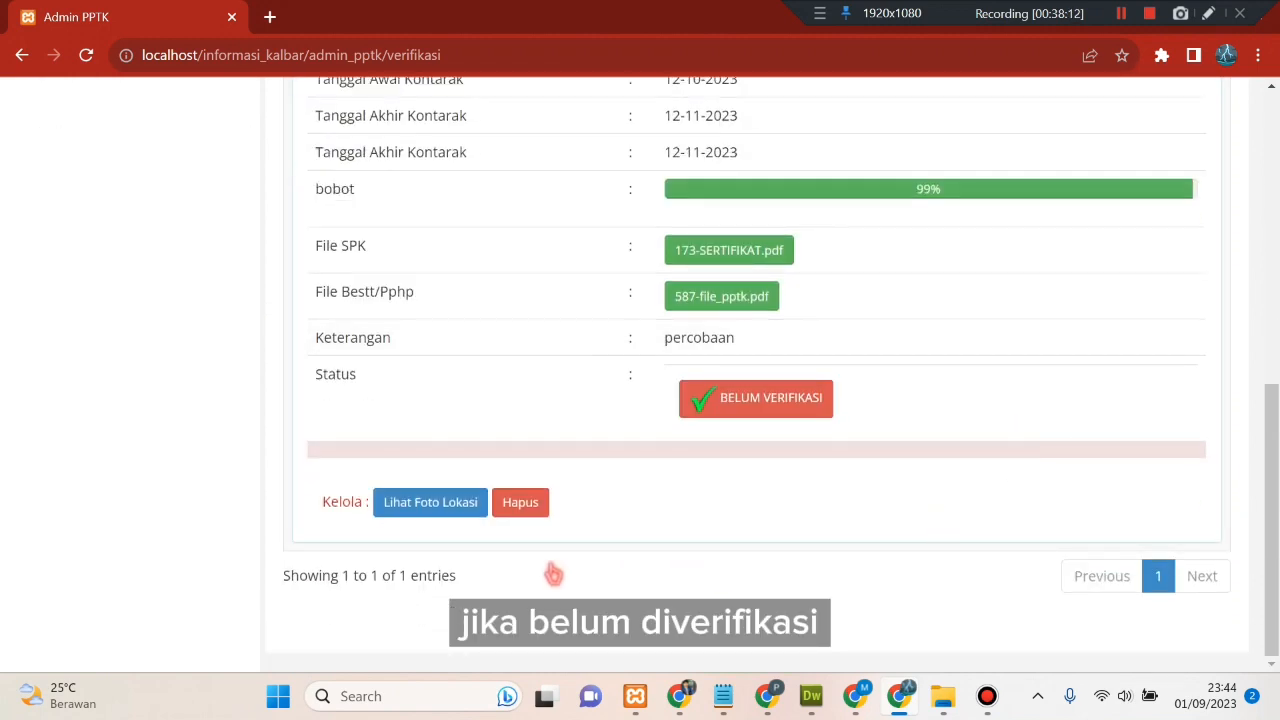
pyautogui.click(447, 512)
pyautogui.scroll(-7, 821, 440)
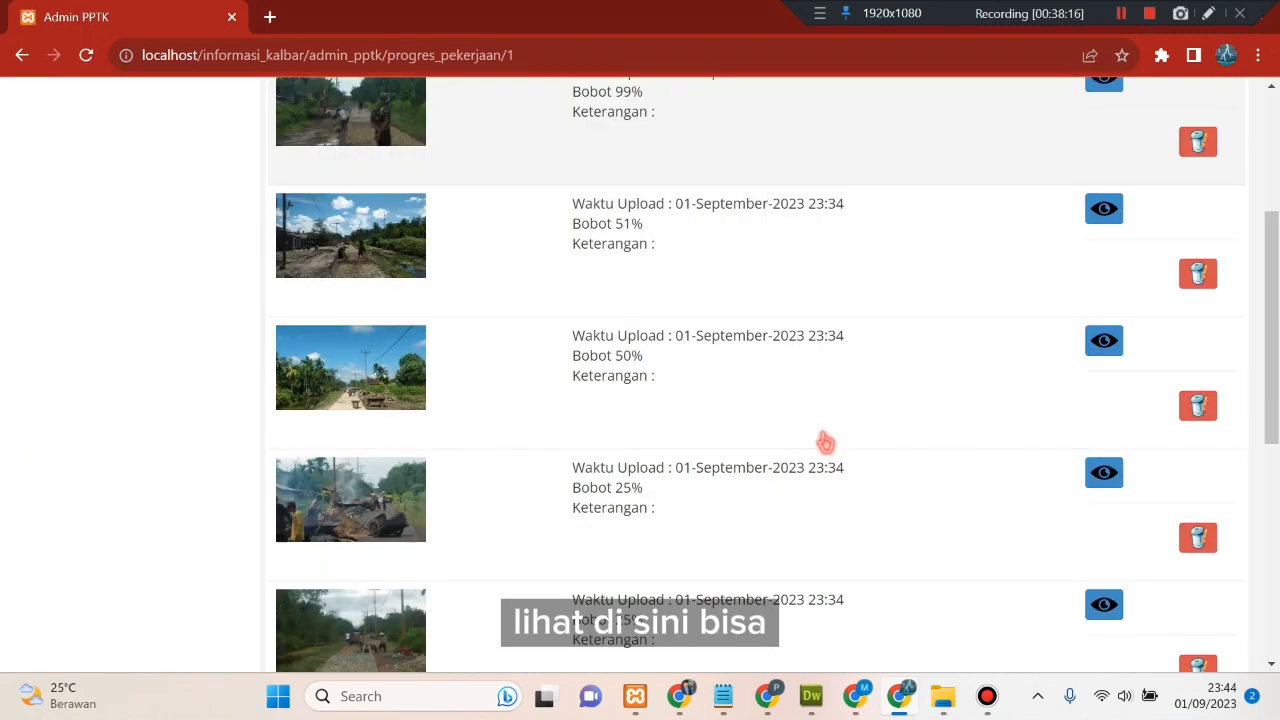
pyautogui.scroll(1, 824, 441)
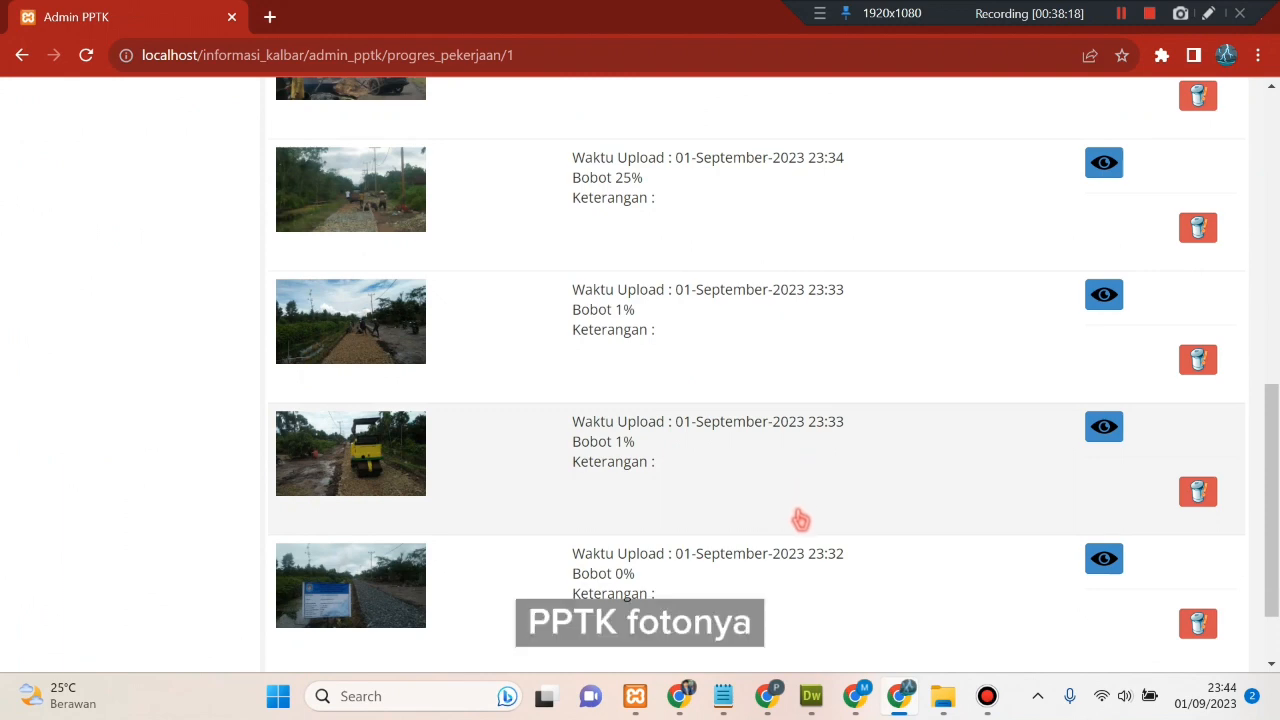
pyautogui.scroll(2, 797, 519)
pyautogui.scroll(5, 797, 521)
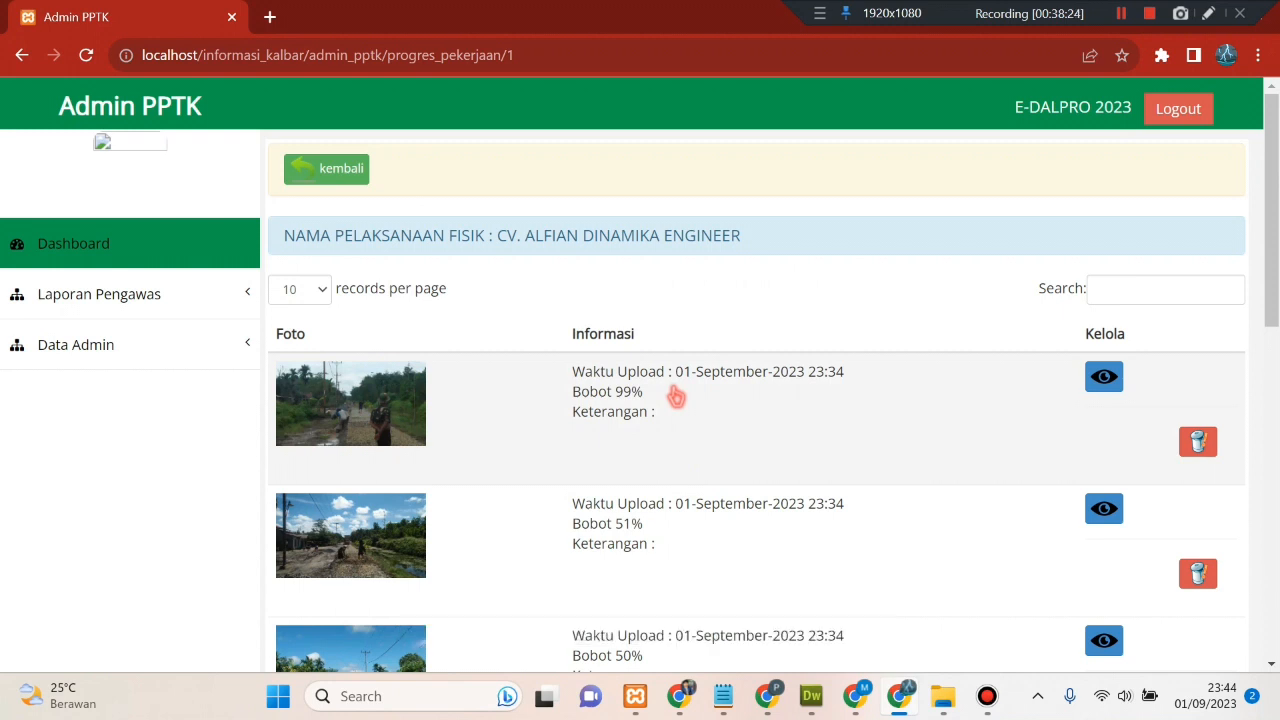
pyautogui.click(326, 168)
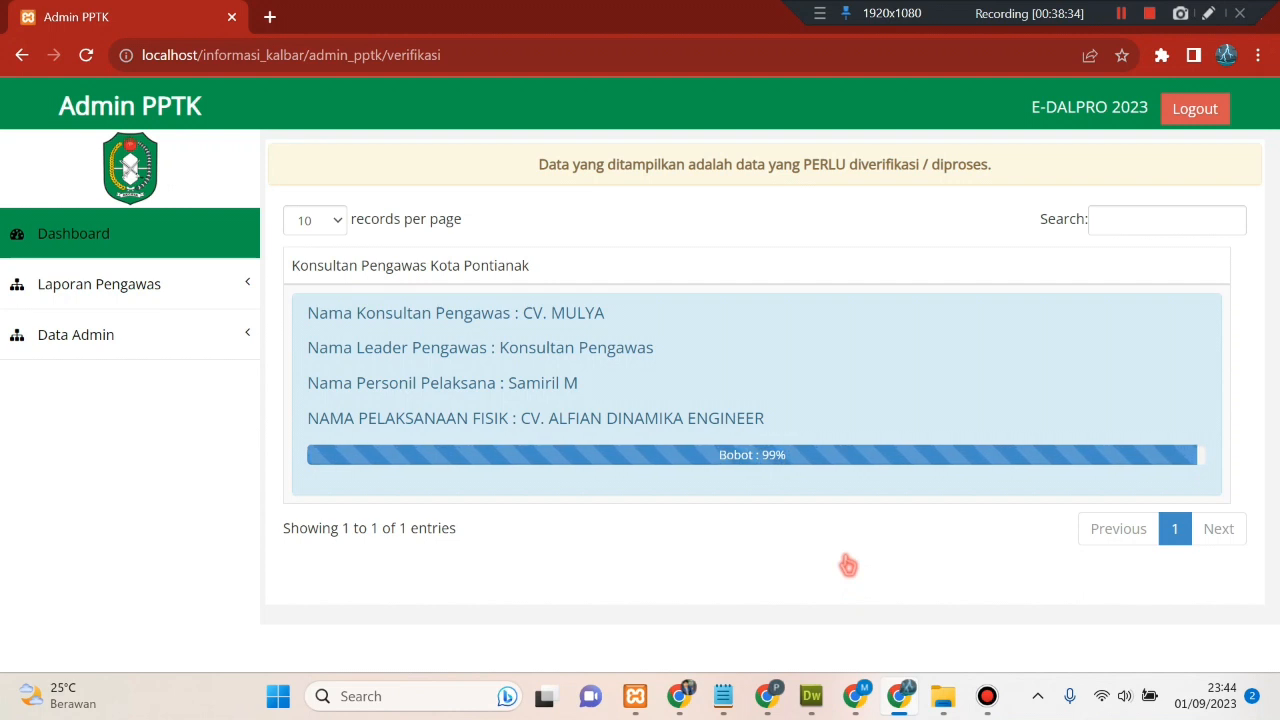
# - In the Konsultan window, open Verivikasi and go to the project's progress photo upload page
pyautogui.click(855, 696)
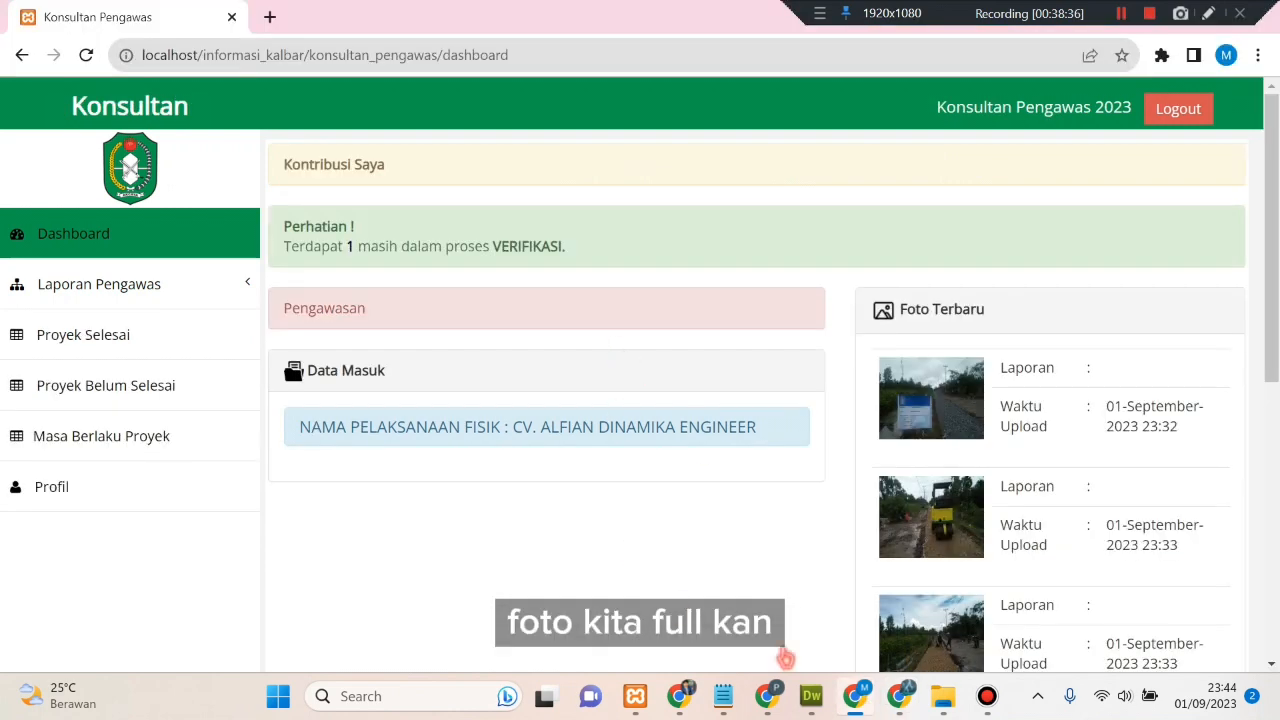
pyautogui.click(152, 295)
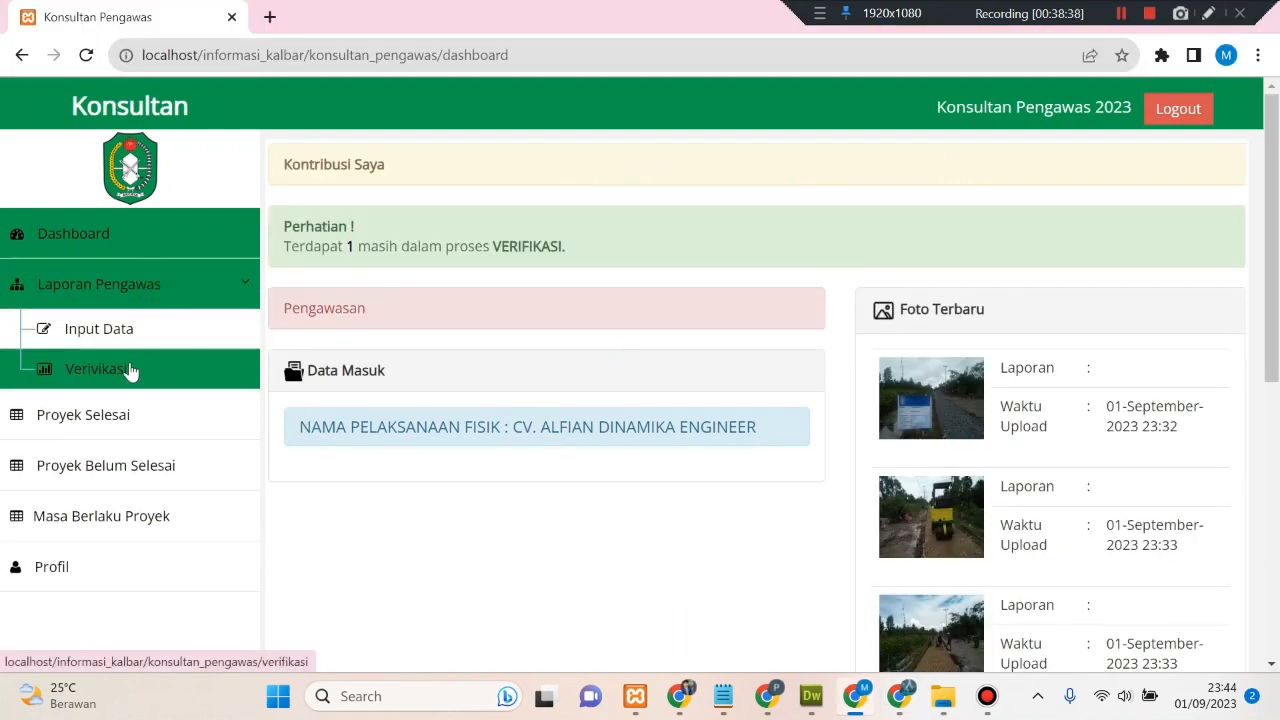
pyautogui.click(131, 370)
pyautogui.click(509, 334)
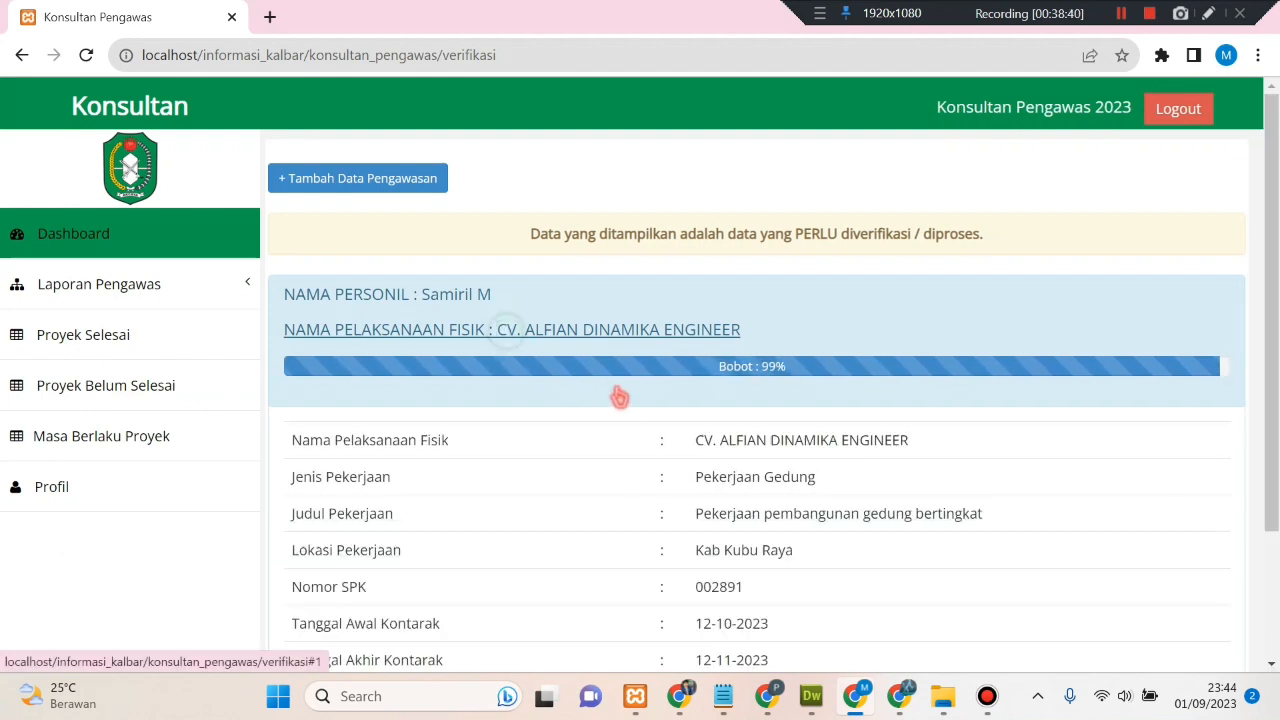
pyautogui.scroll(-4, 625, 397)
pyautogui.scroll(-2, 630, 400)
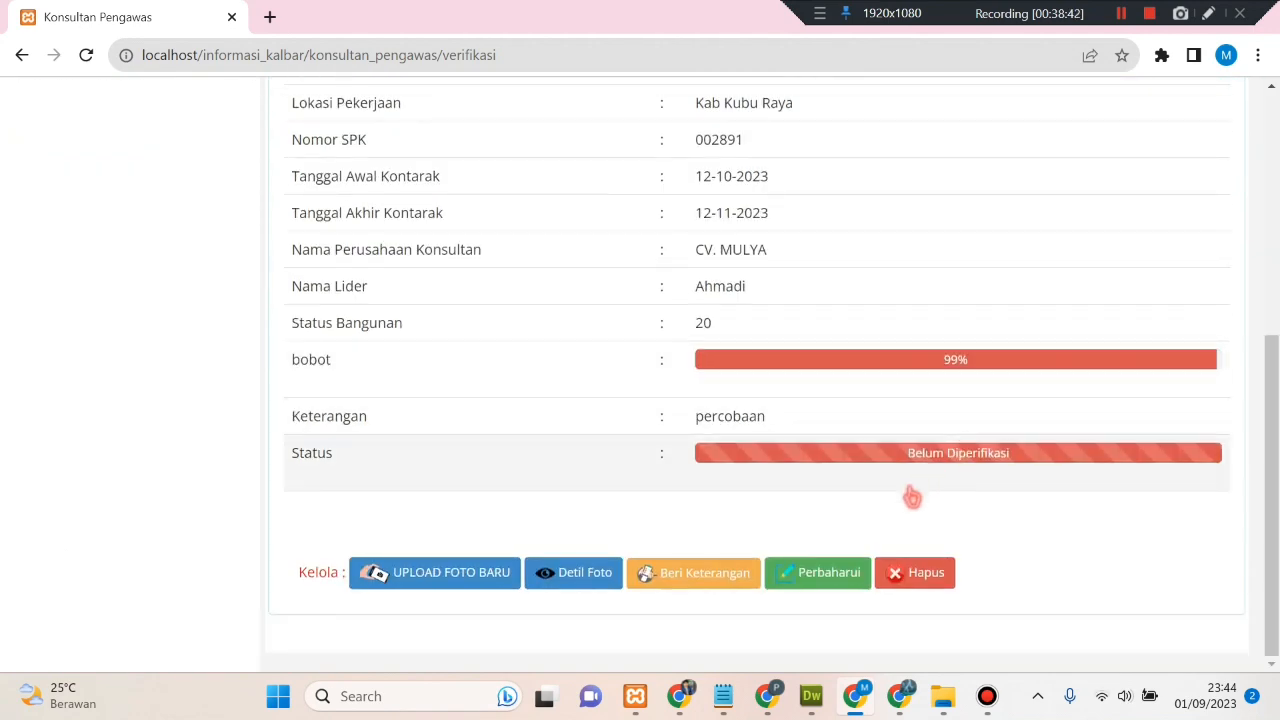
pyautogui.click(443, 580)
pyautogui.scroll(-10, 610, 388)
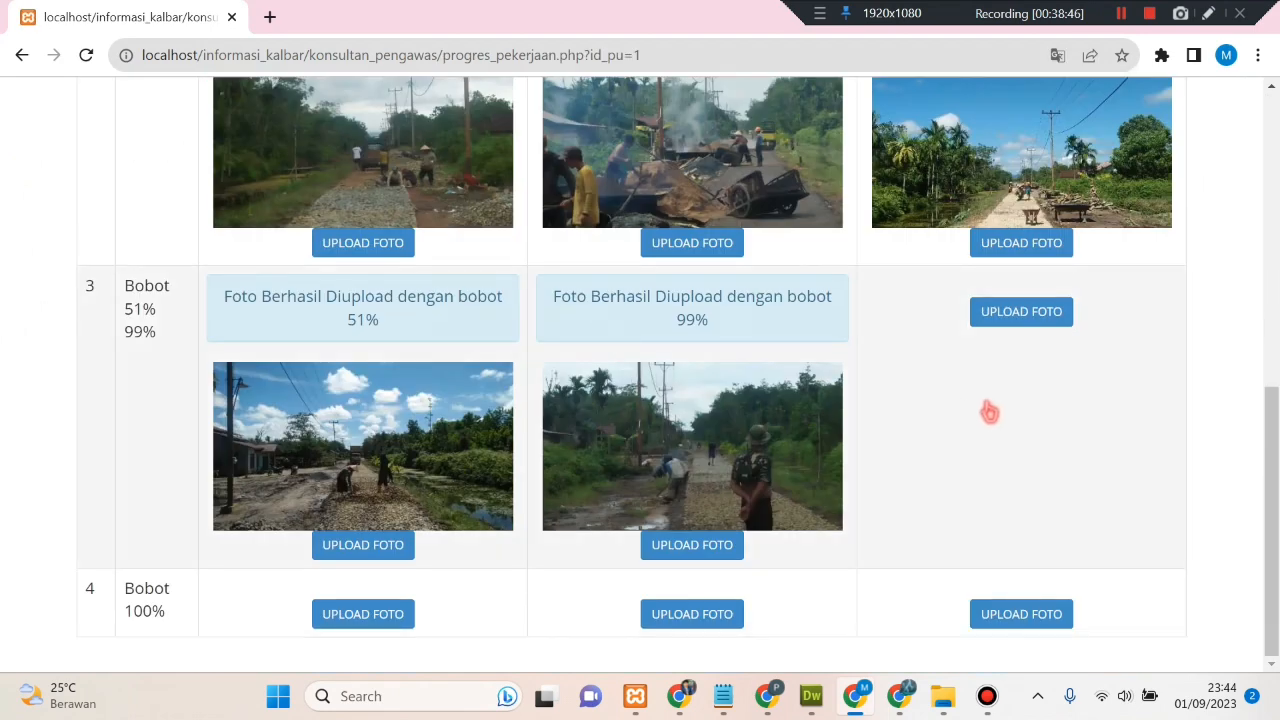
pyautogui.click(1020, 312)
pyautogui.click(636, 306)
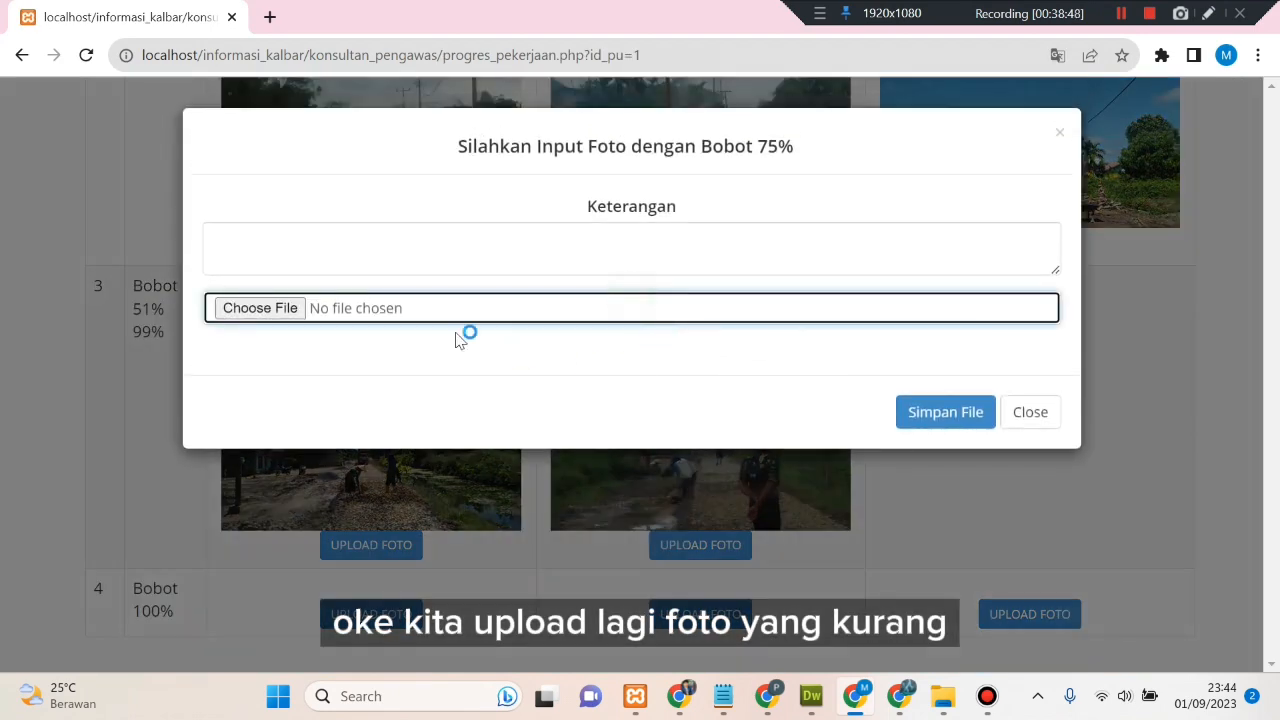
pyautogui.scroll(-5, 500, 410)
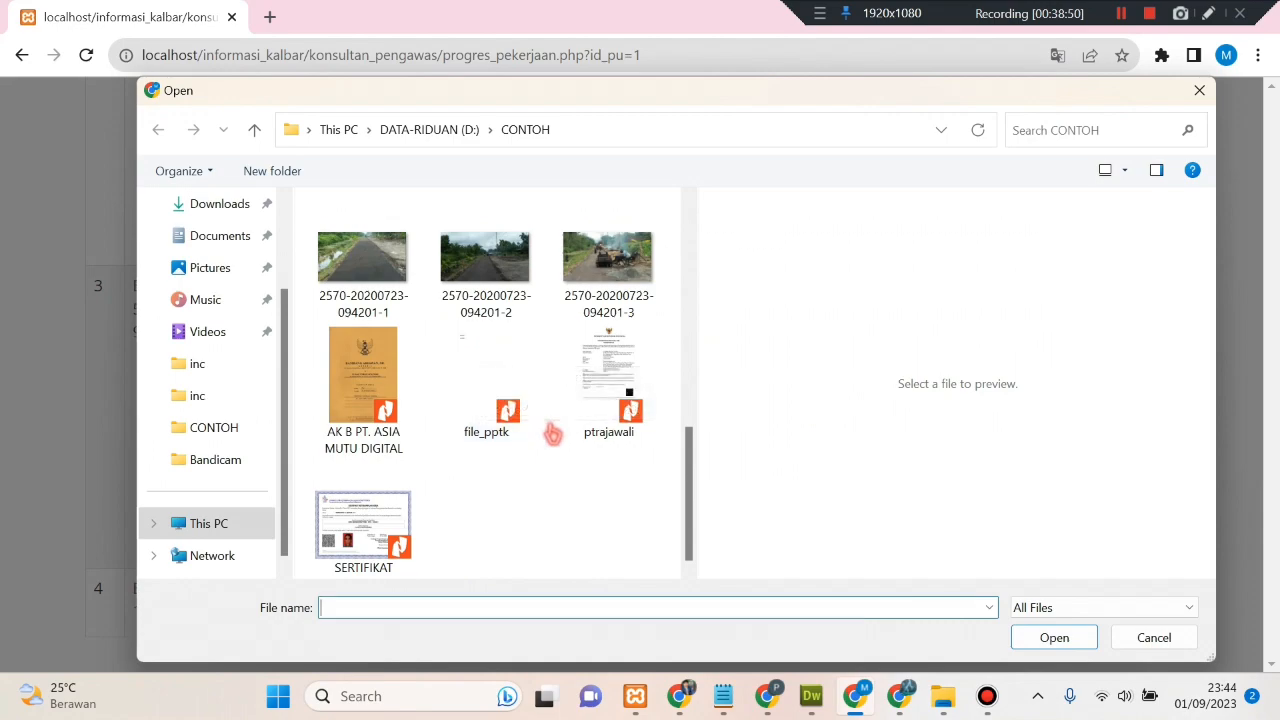
pyautogui.click(485, 262)
pyautogui.click(1054, 638)
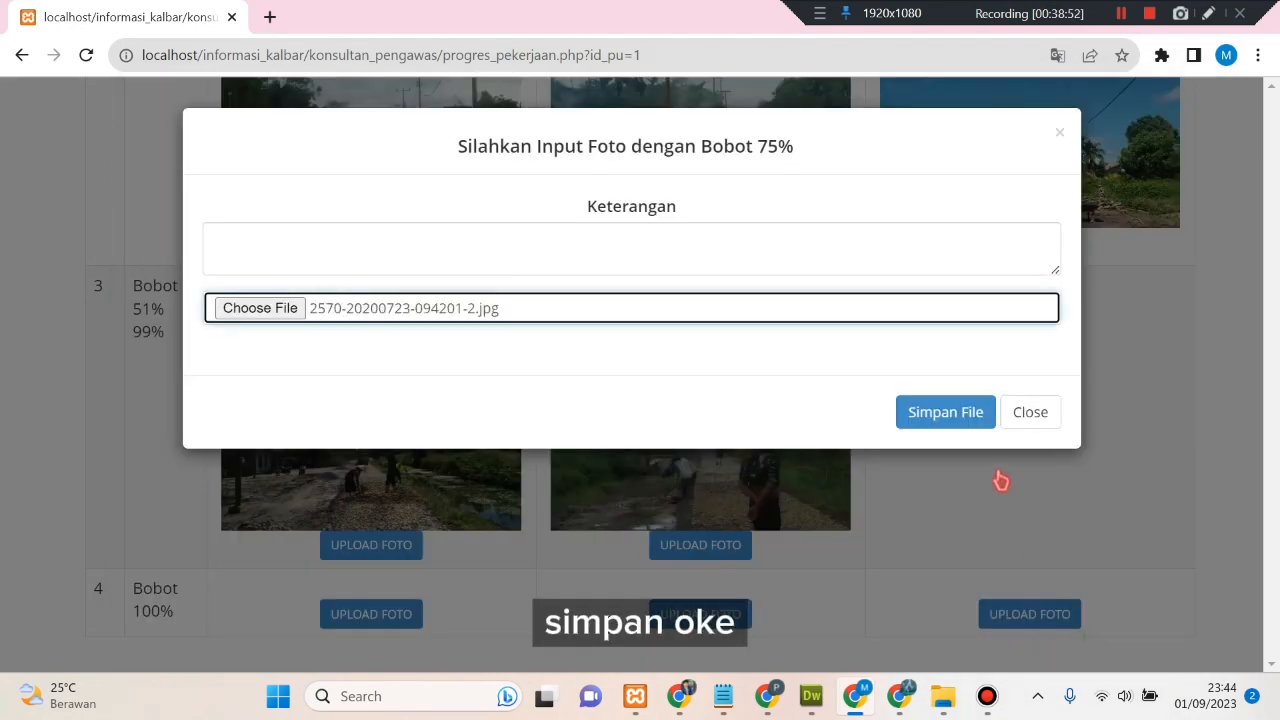
pyautogui.click(920, 416)
pyautogui.scroll(-10, 790, 500)
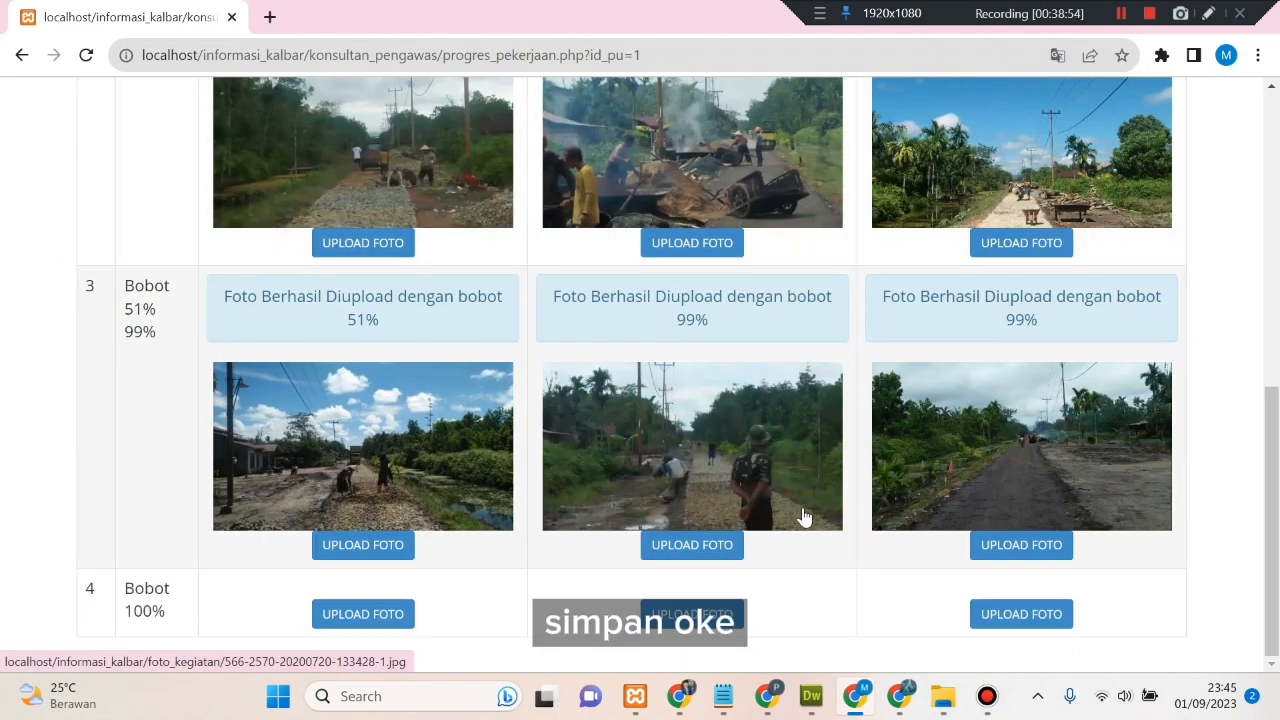
pyautogui.click(363, 614)
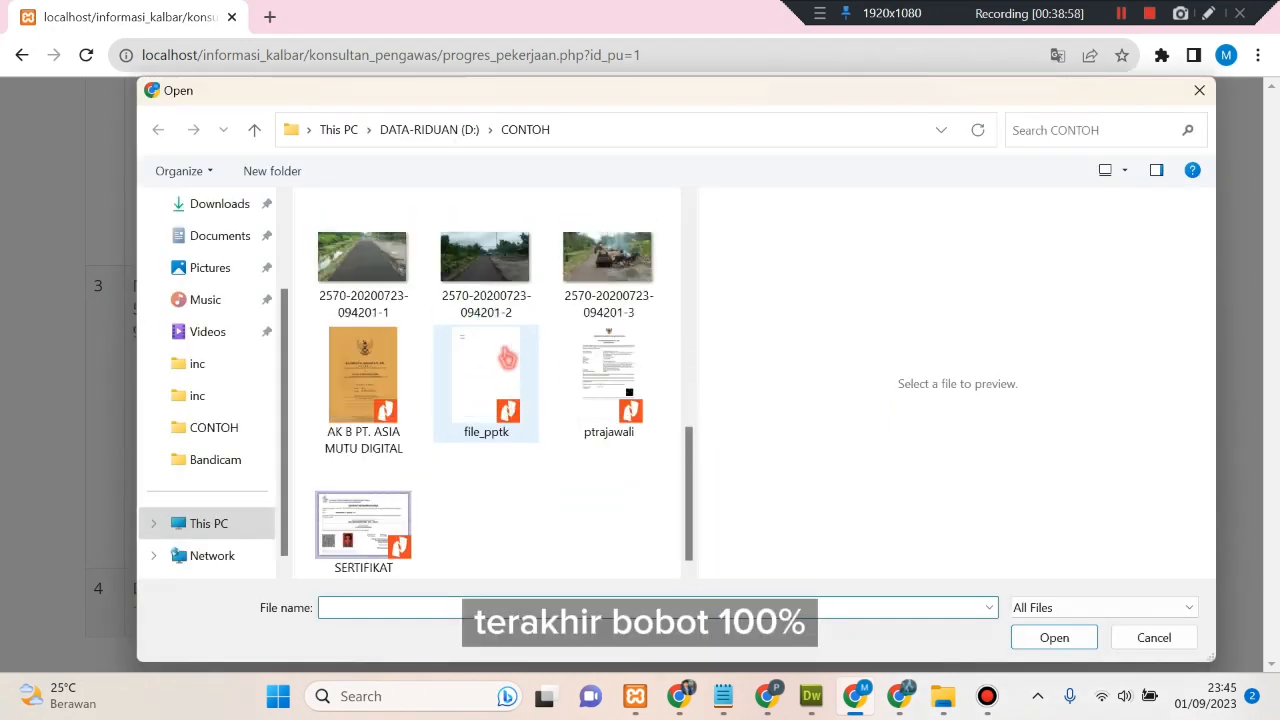
pyautogui.click(402, 264)
pyautogui.click(1052, 637)
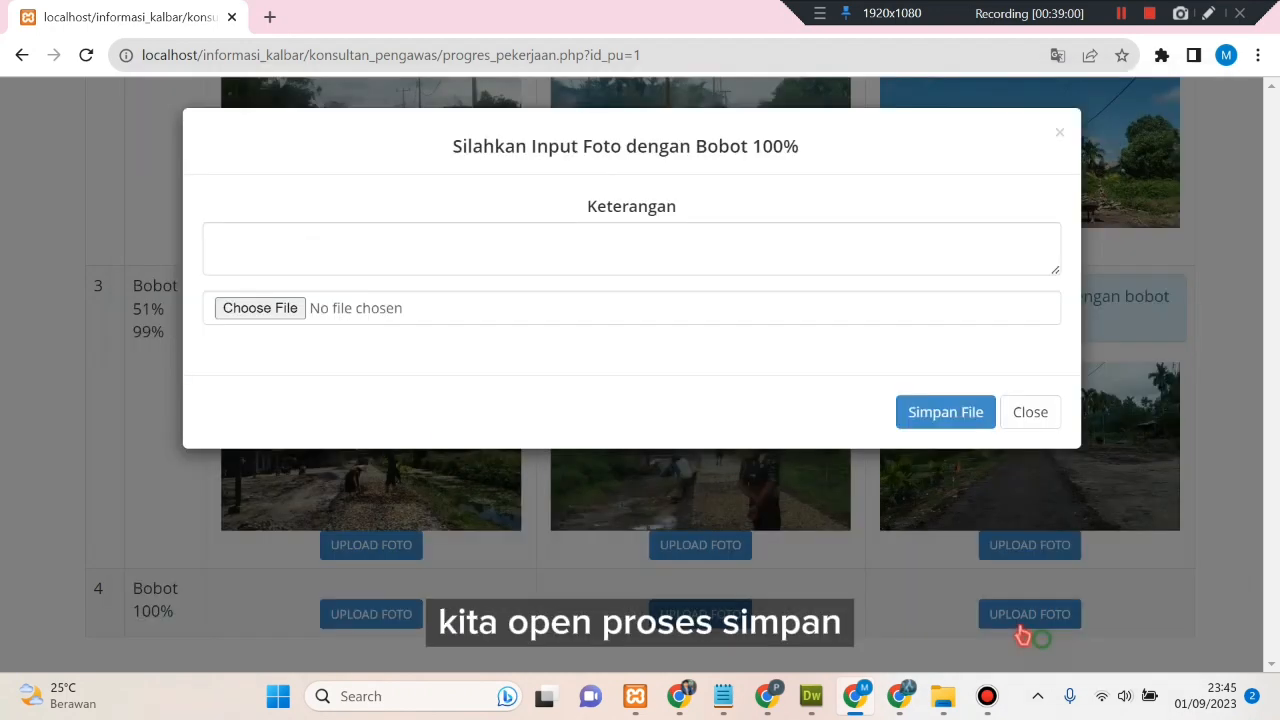
pyautogui.click(905, 418)
# - Return through the photo list to the consultant's verification list, now at Bobot 100%
pyautogui.scroll(-5, 583, 600)
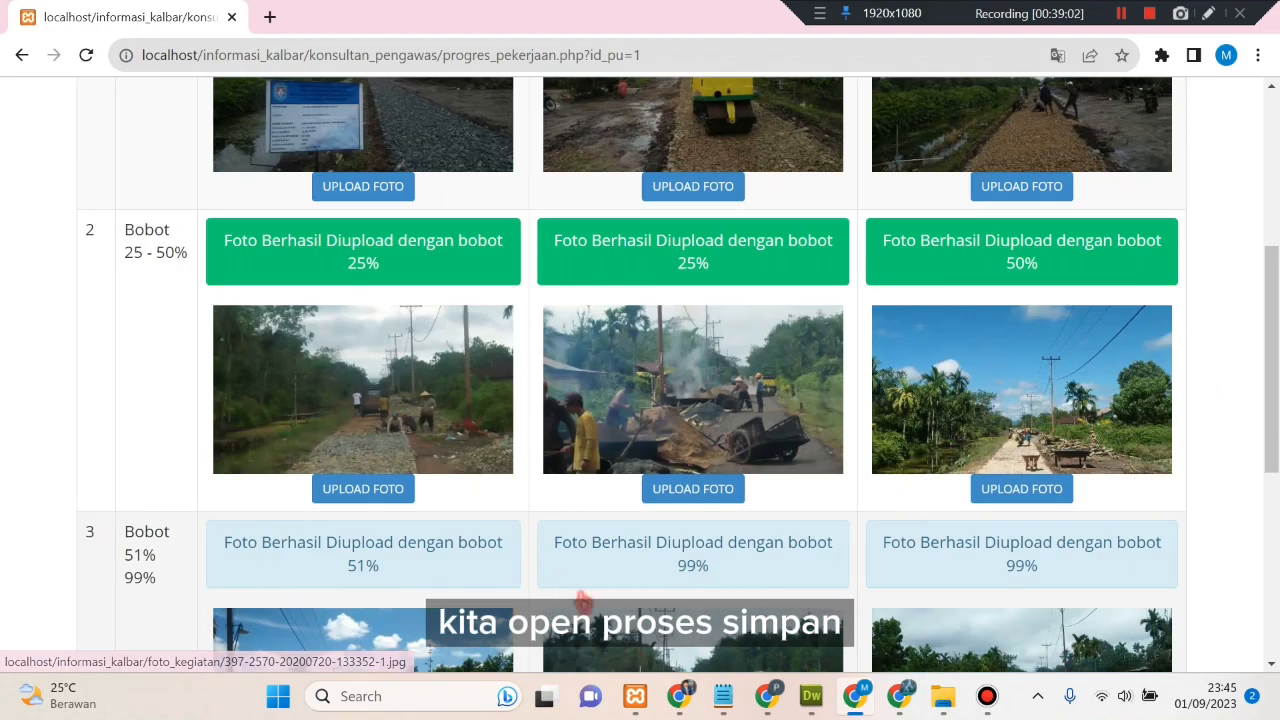
pyautogui.scroll(-5, 424, 563)
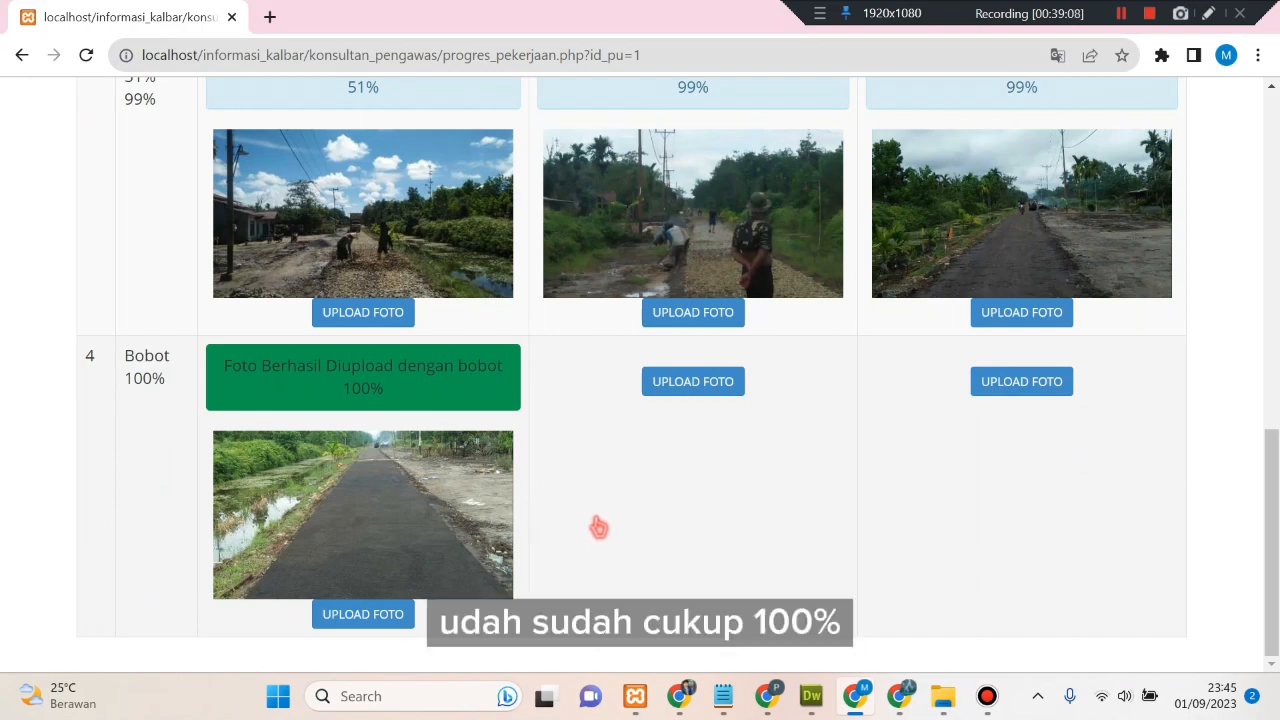
pyautogui.scroll(15, 597, 491)
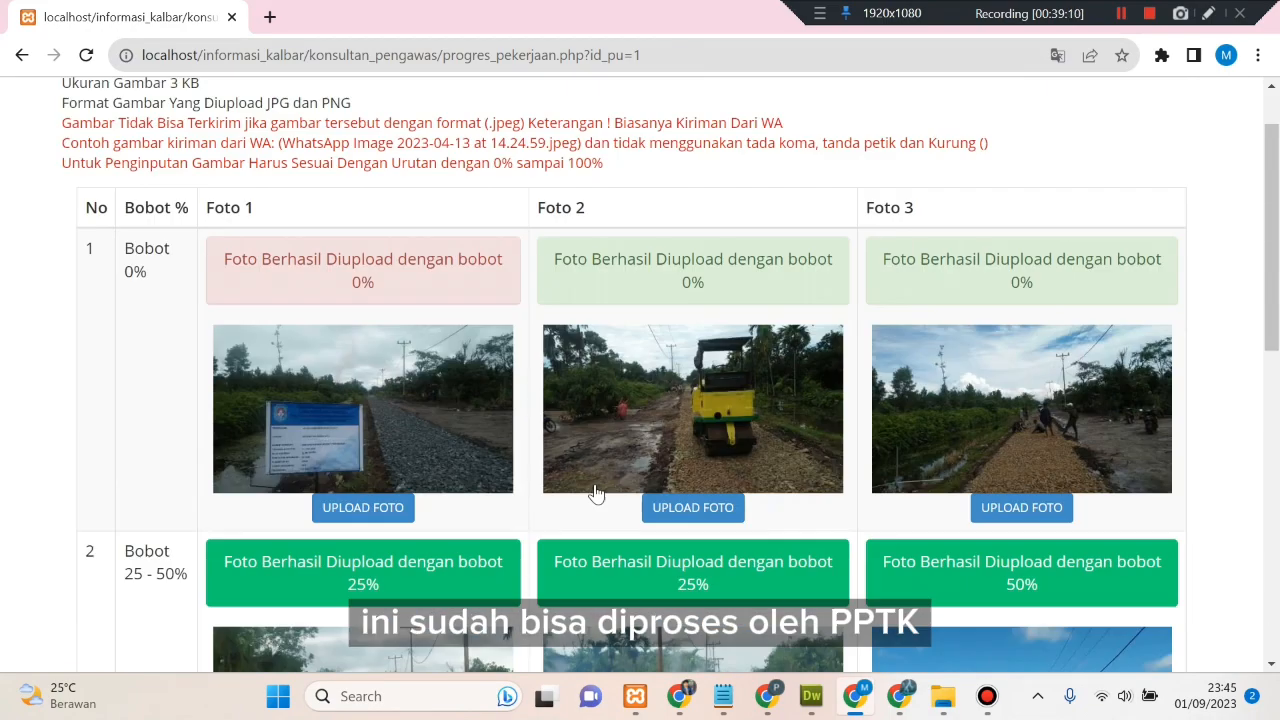
pyautogui.click(127, 104)
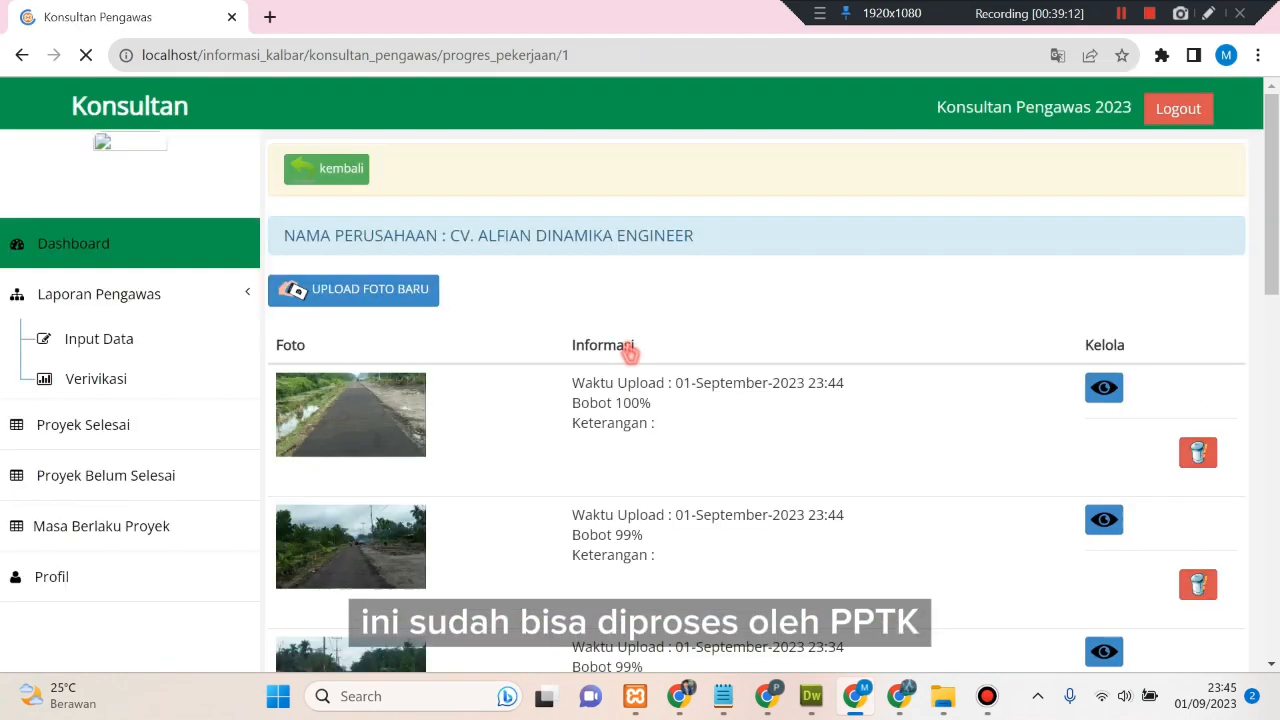
pyautogui.scroll(-4, 550, 362)
pyautogui.scroll(5, 550, 362)
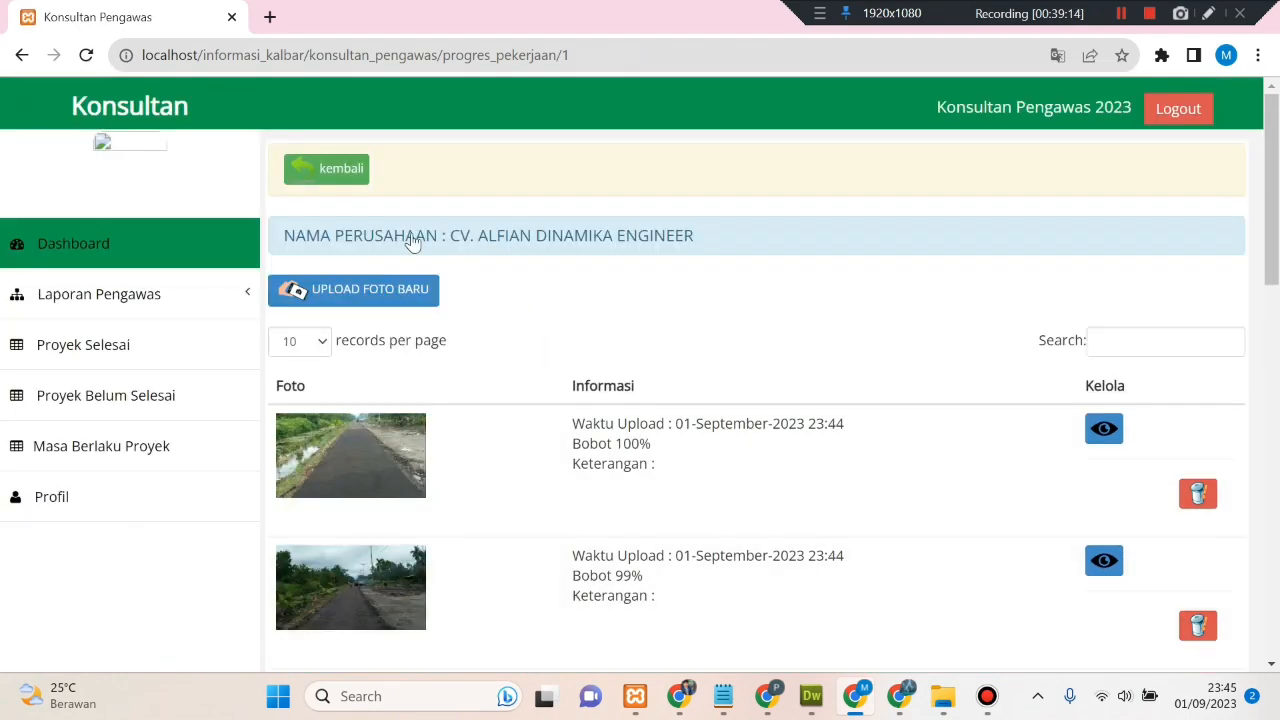
pyautogui.click(340, 167)
pyautogui.click(685, 460)
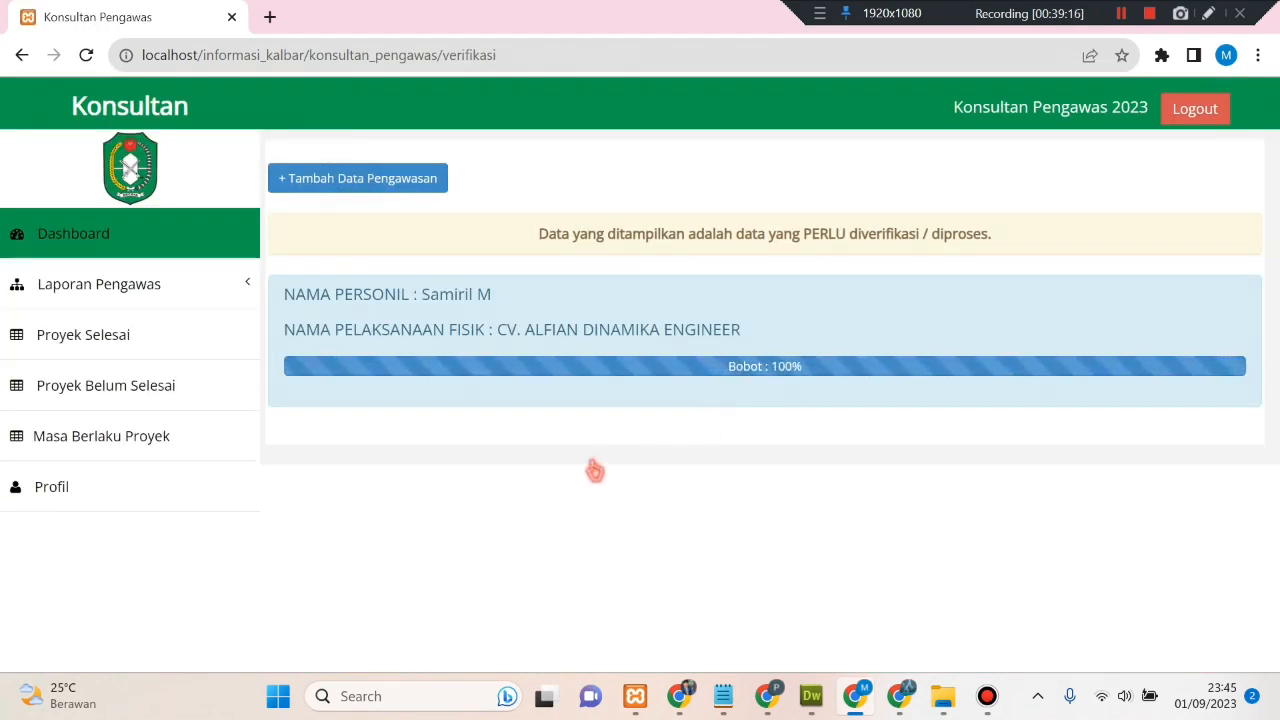
# - Reload the Admin PPTK verification list so CV. ALFIAN DINAMIKA ENGINEER shows Bobot 100%
pyautogui.moveTo(722, 372); pyautogui.dragTo(834, 474)
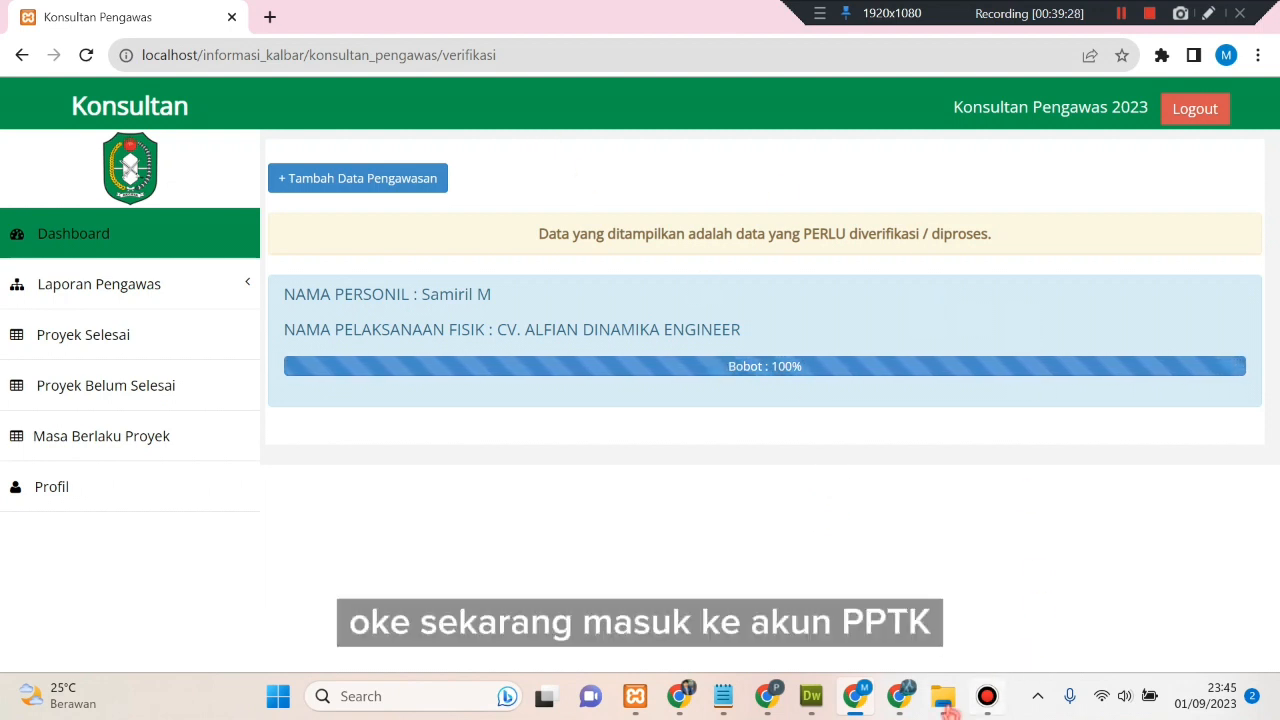
pyautogui.click(903, 698)
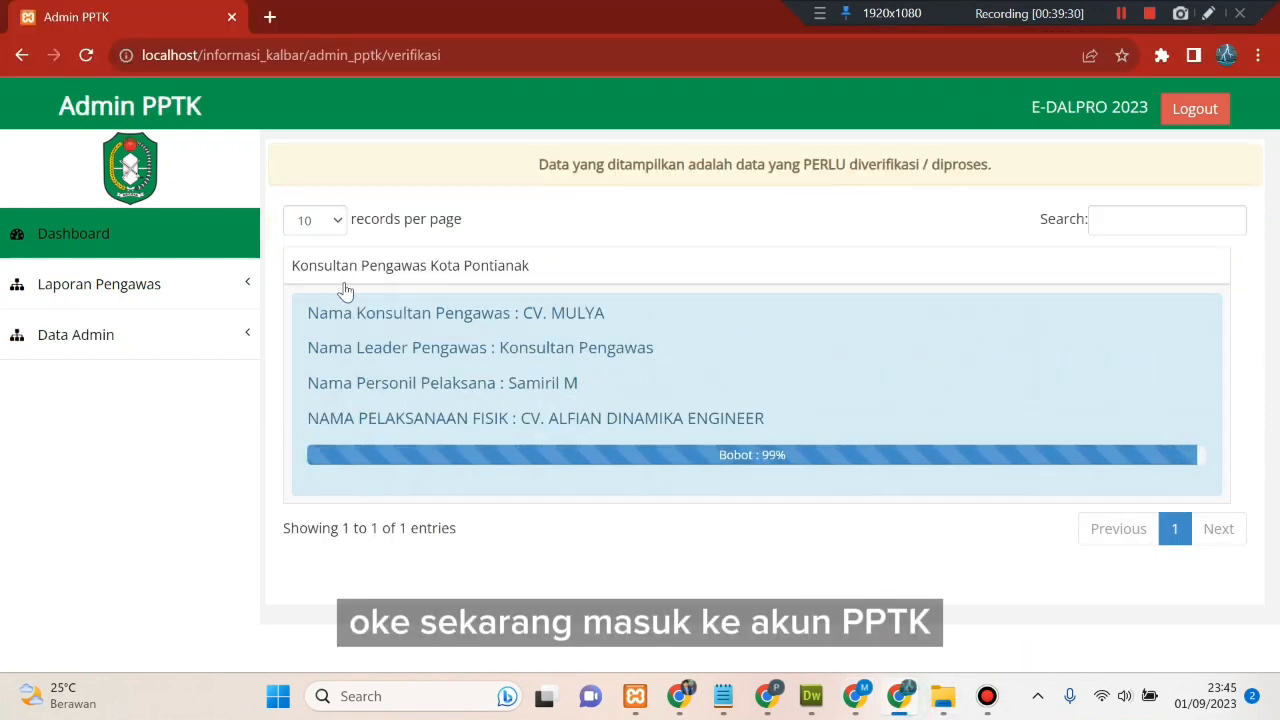
pyautogui.rightClick(619, 211)
pyautogui.click(666, 277)
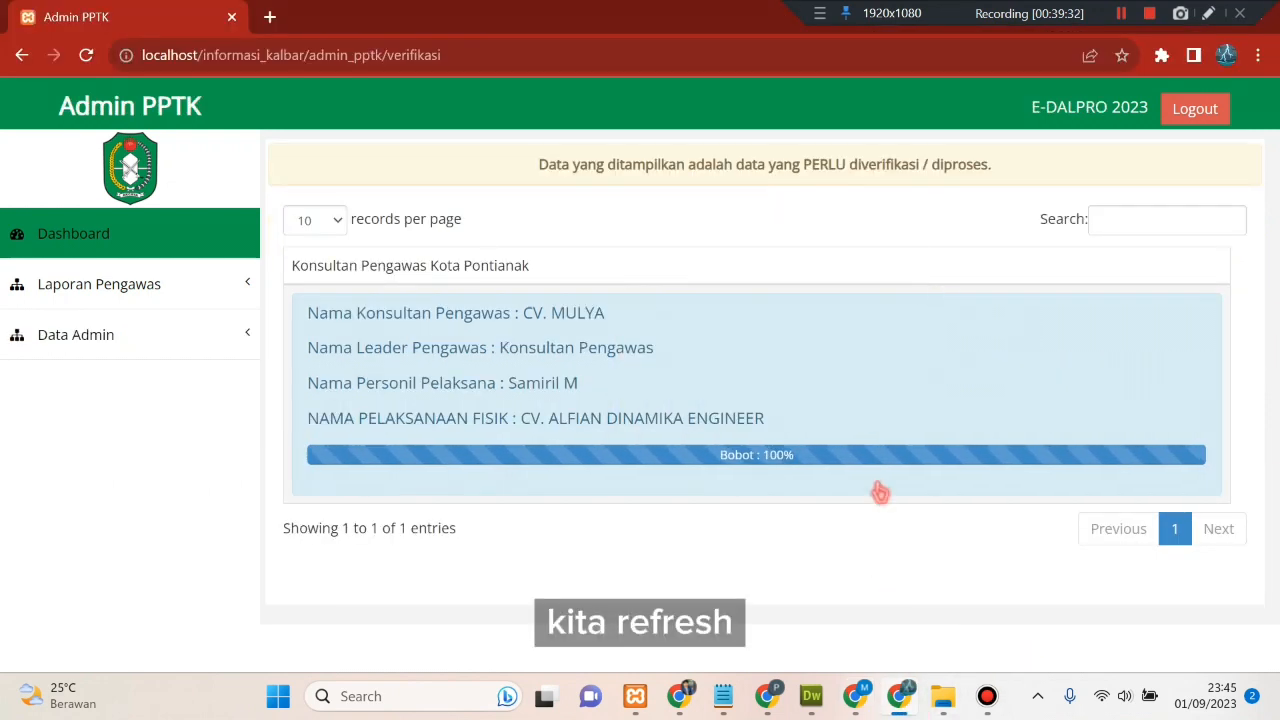
# - Open the 173-SERTIFIKAT.pdf and 587-file_pptk.pdf attachments in new tabs, returning to the project details
pyautogui.click(748, 450)
pyautogui.scroll(-5, 757, 457)
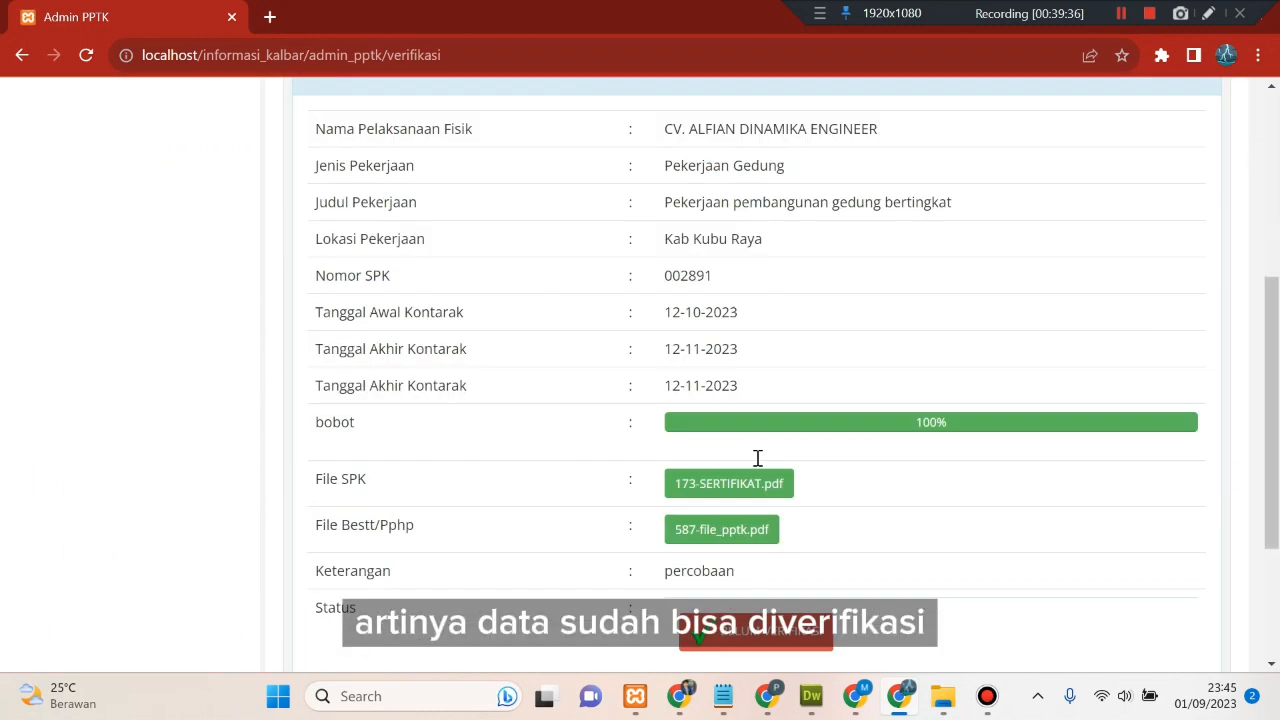
pyautogui.scroll(1, 848, 442)
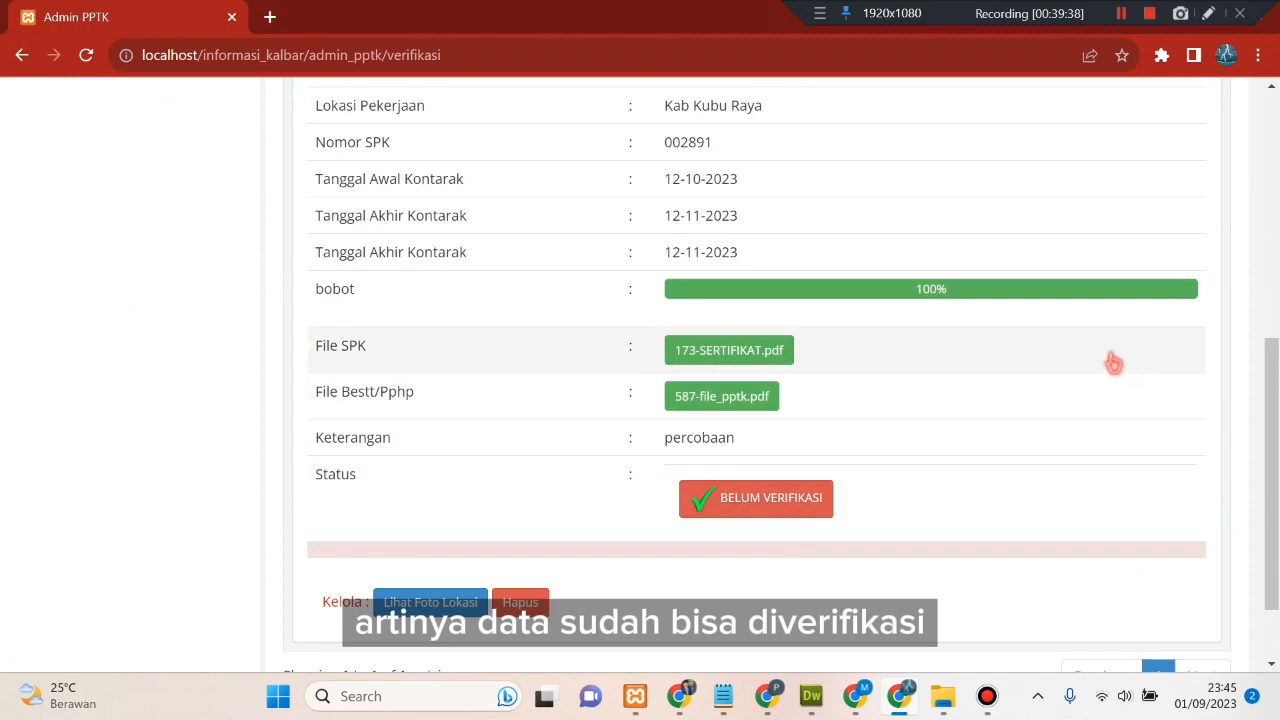
pyautogui.click(780, 351)
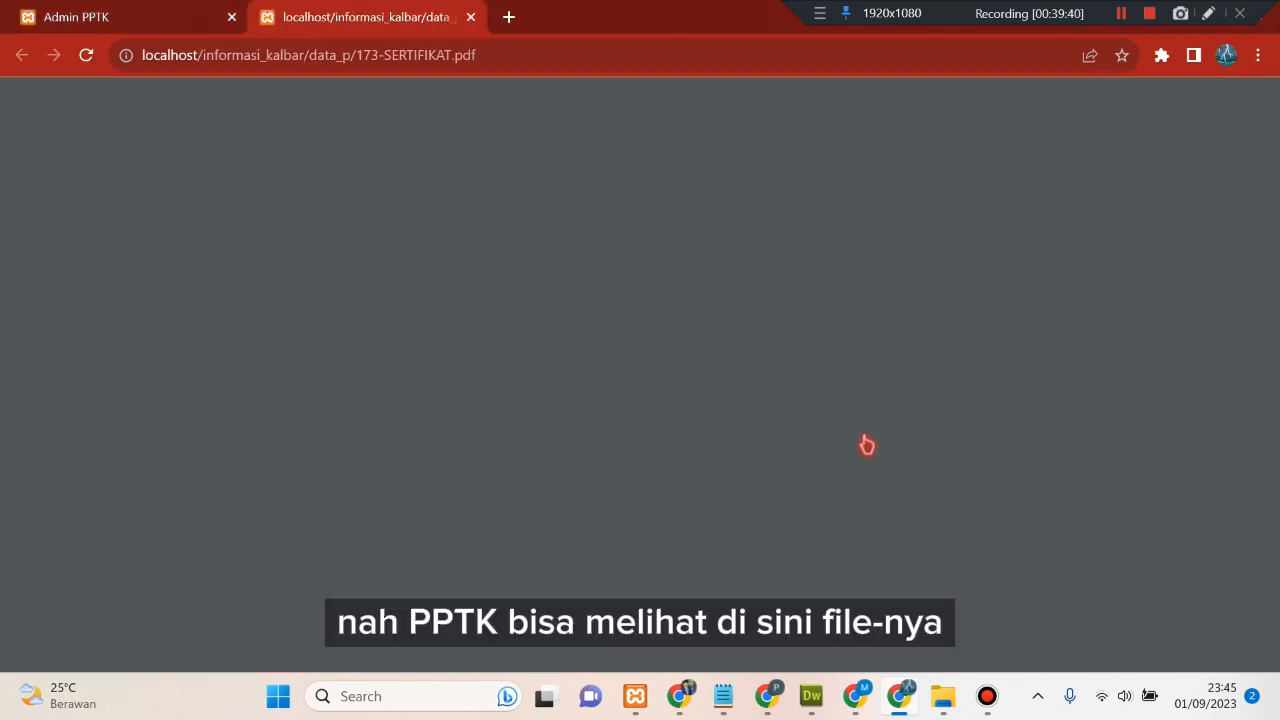
pyautogui.scroll(-5, 717, 447)
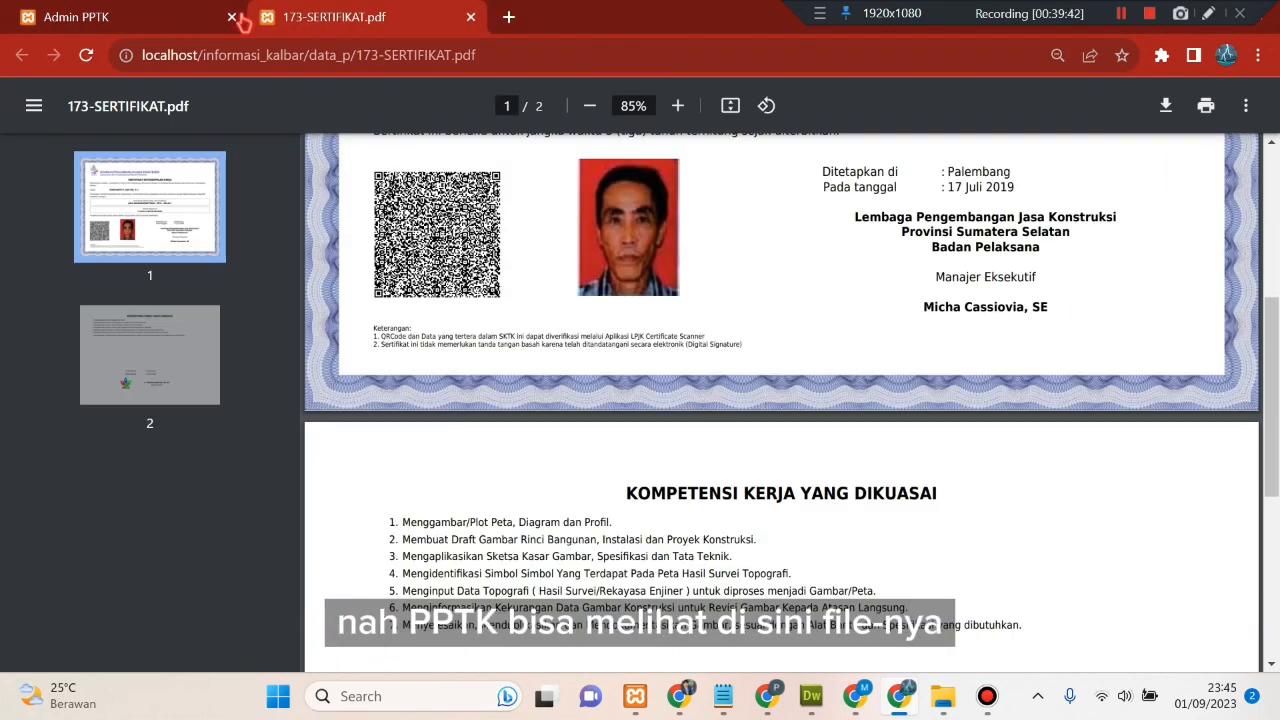
pyautogui.click(168, 15)
pyautogui.click(680, 398)
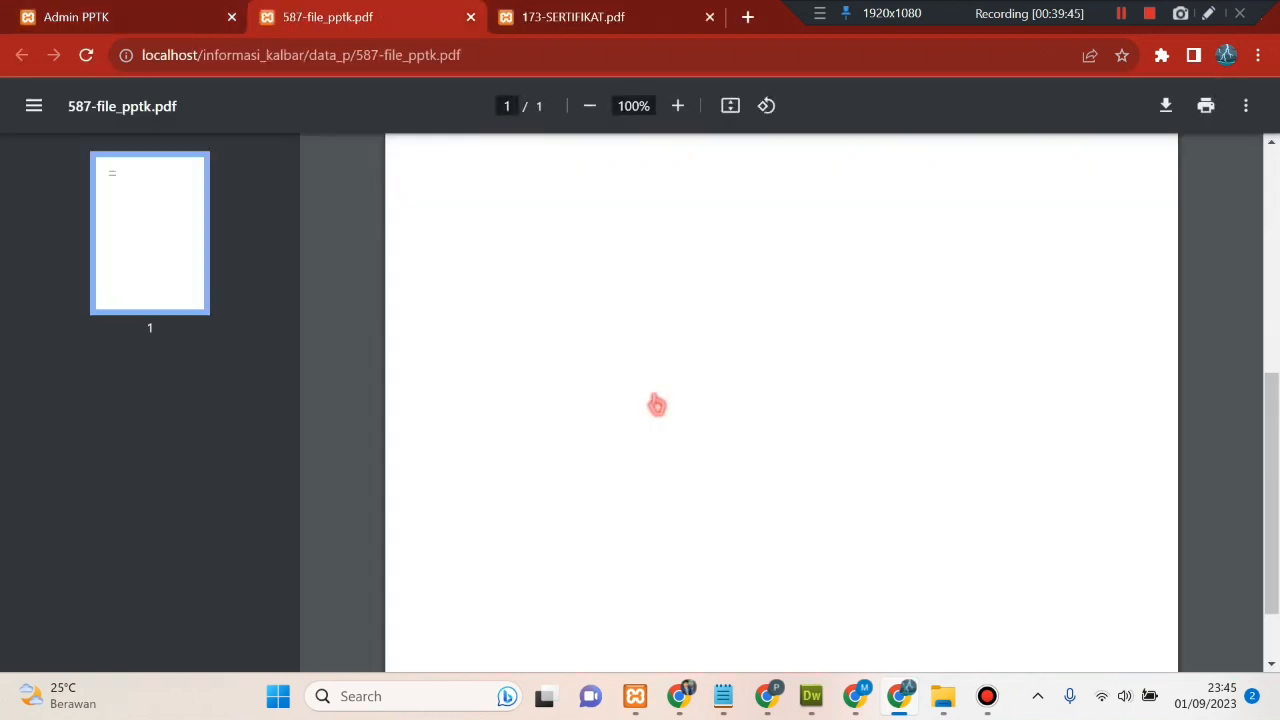
pyautogui.scroll(5, 656, 404)
pyautogui.click(170, 16)
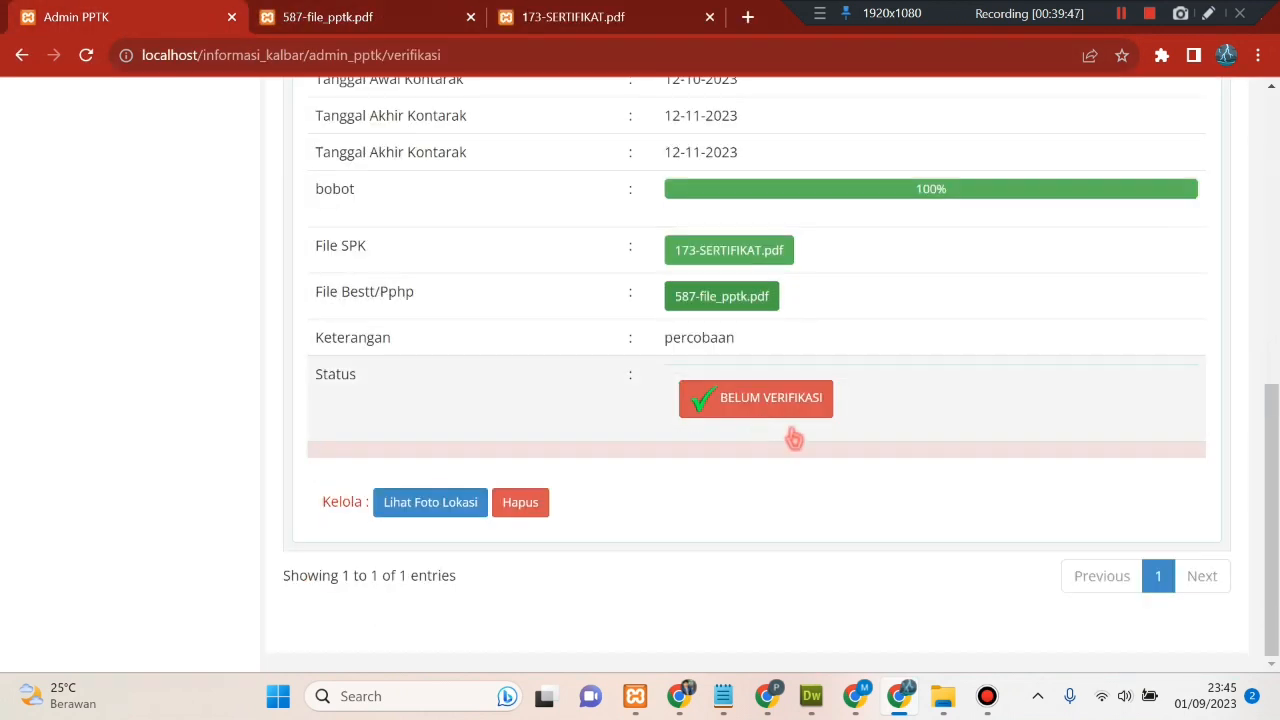
# - Open Lihat Foto Lokasi and view the 0% bobot site photo
pyautogui.click(451, 506)
pyautogui.scroll(-10, 611, 498)
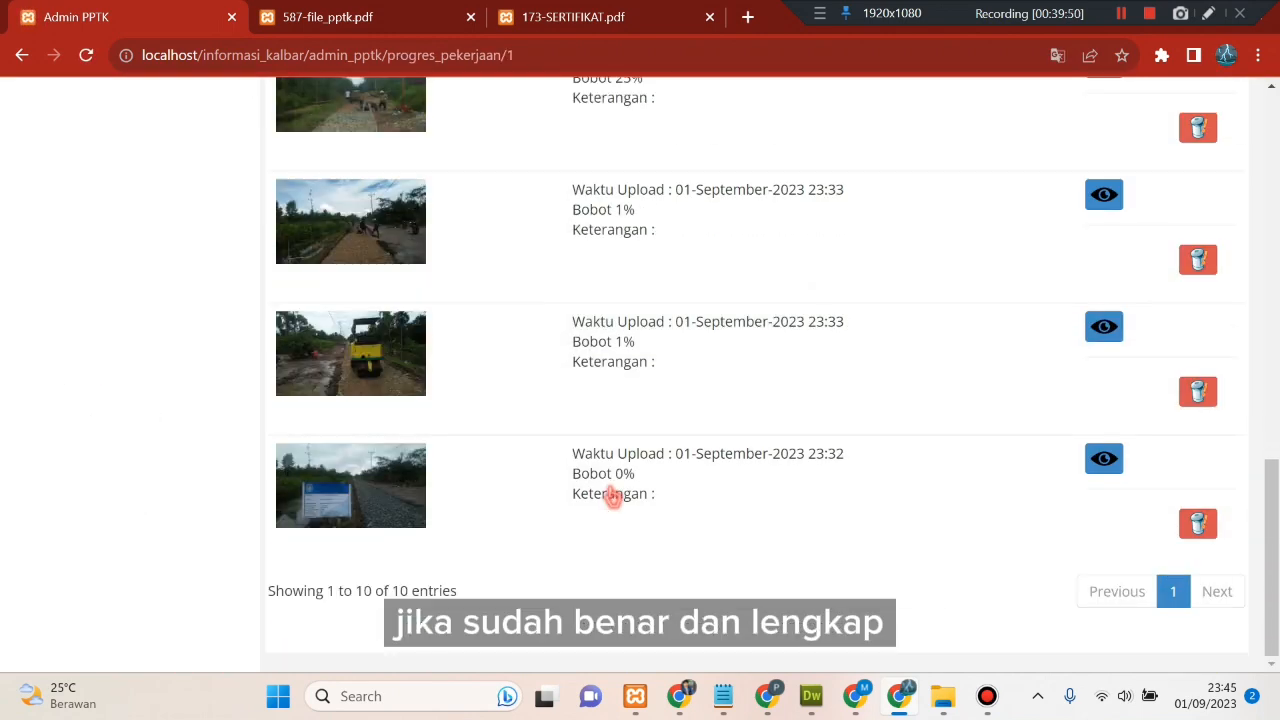
pyautogui.click(1108, 467)
pyautogui.scroll(-4, 743, 451)
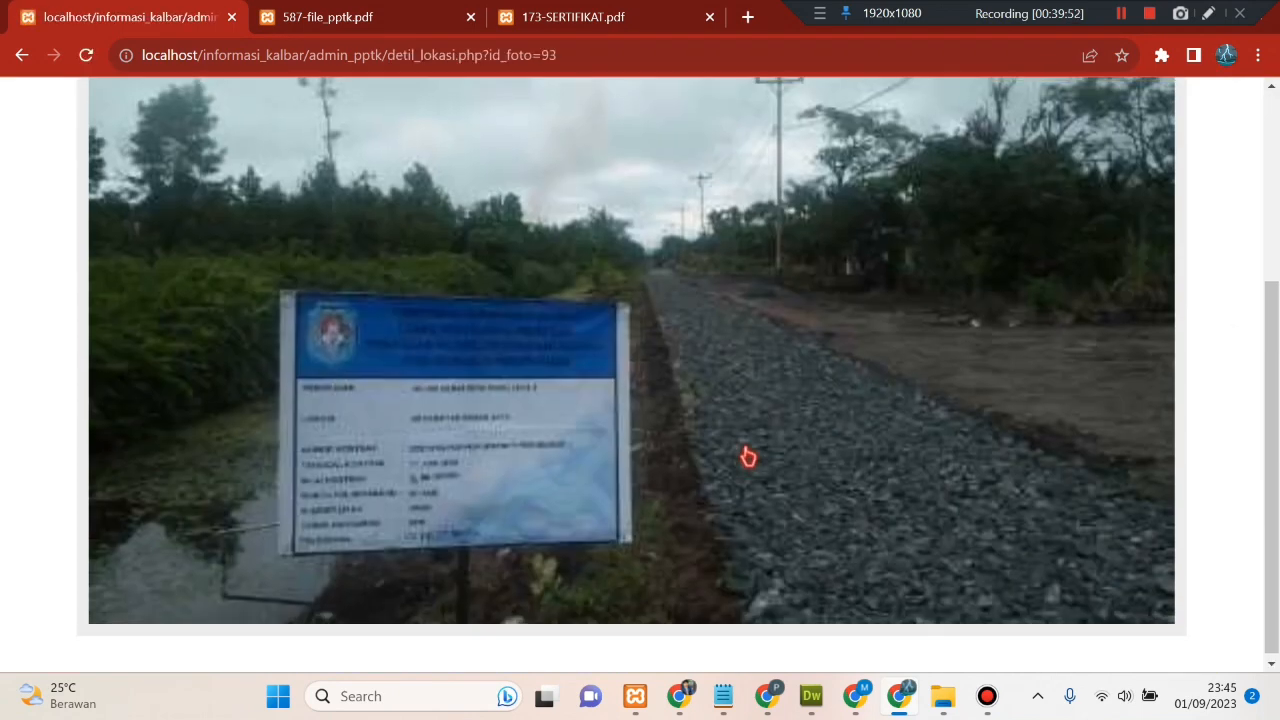
pyautogui.scroll(4, 748, 457)
pyautogui.click(185, 147)
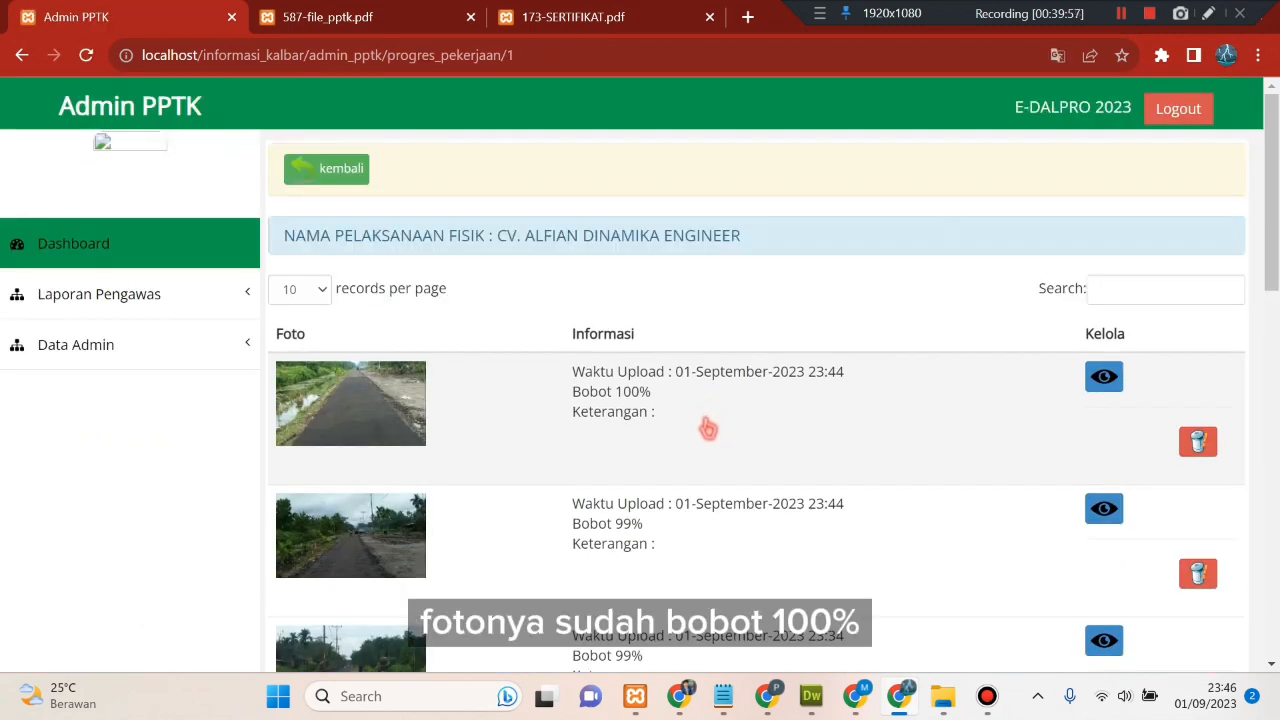
# - View the 100% bobot site photo, then return to the pending verification list
pyautogui.click(1102, 380)
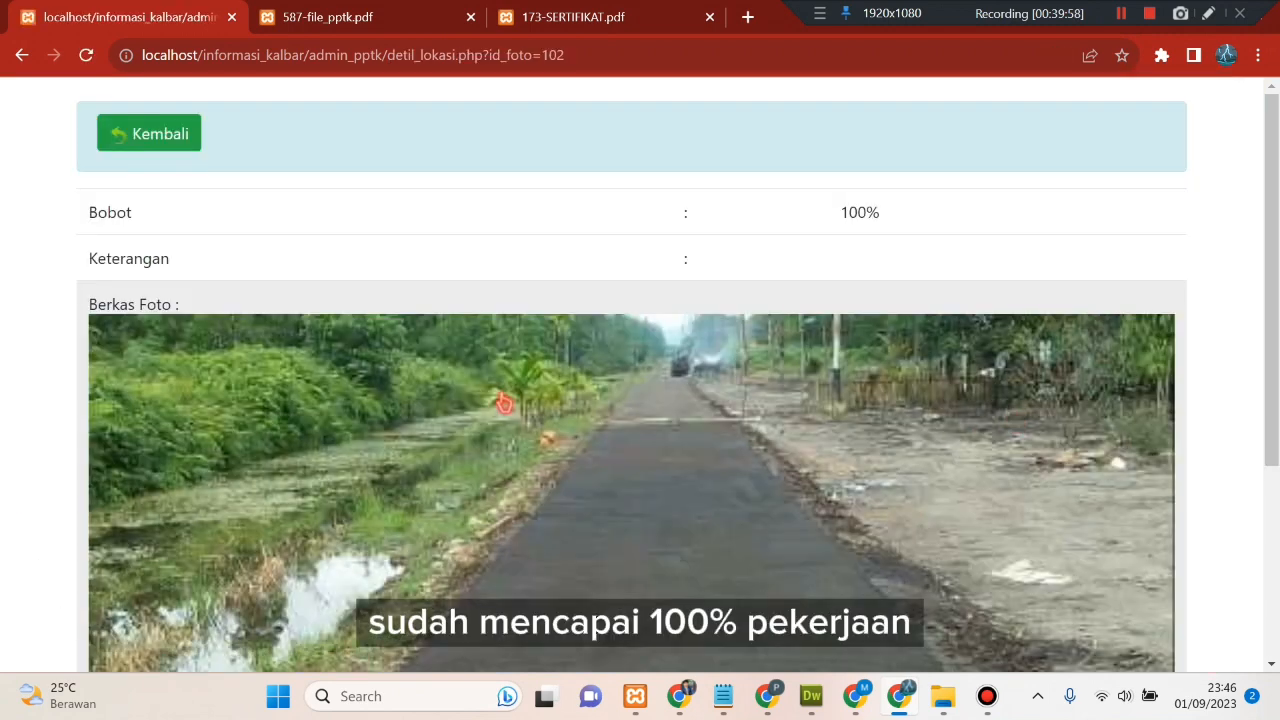
pyautogui.scroll(-3, 397, 369)
pyautogui.scroll(3, 393, 360)
pyautogui.click(137, 134)
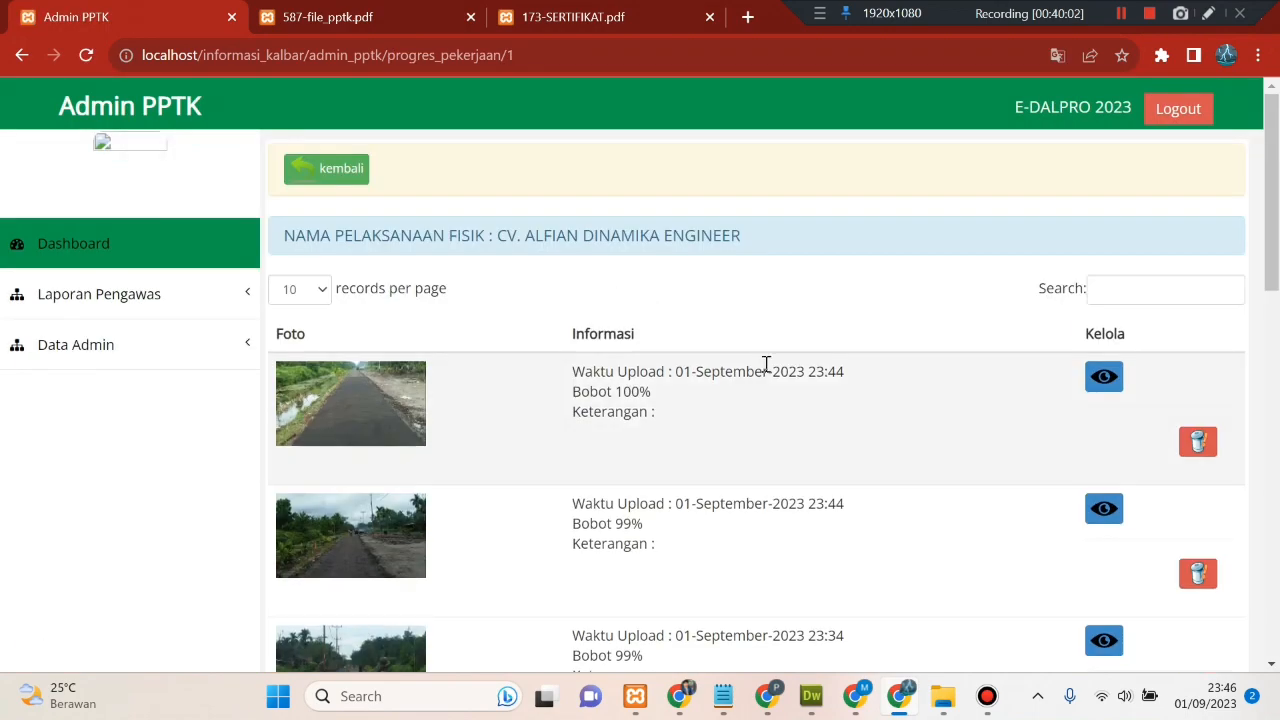
pyautogui.scroll(-3, 766, 364)
pyautogui.scroll(3, 771, 371)
pyautogui.click(330, 168)
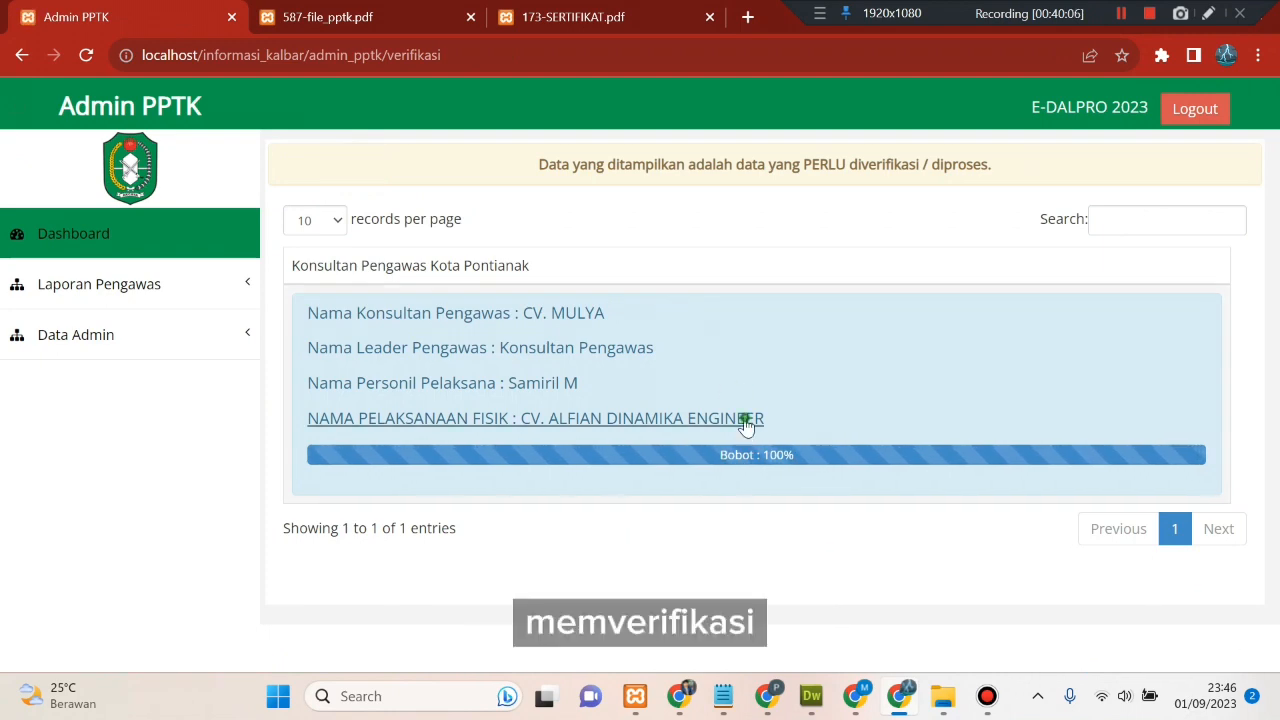
# - Verify CV. ALFIAN DINAMIKA ENGINEER by ticking 'Data yang diproses suda lengkap' and submitting Proses Data
pyautogui.click(745, 422)
pyautogui.scroll(-10, 749, 427)
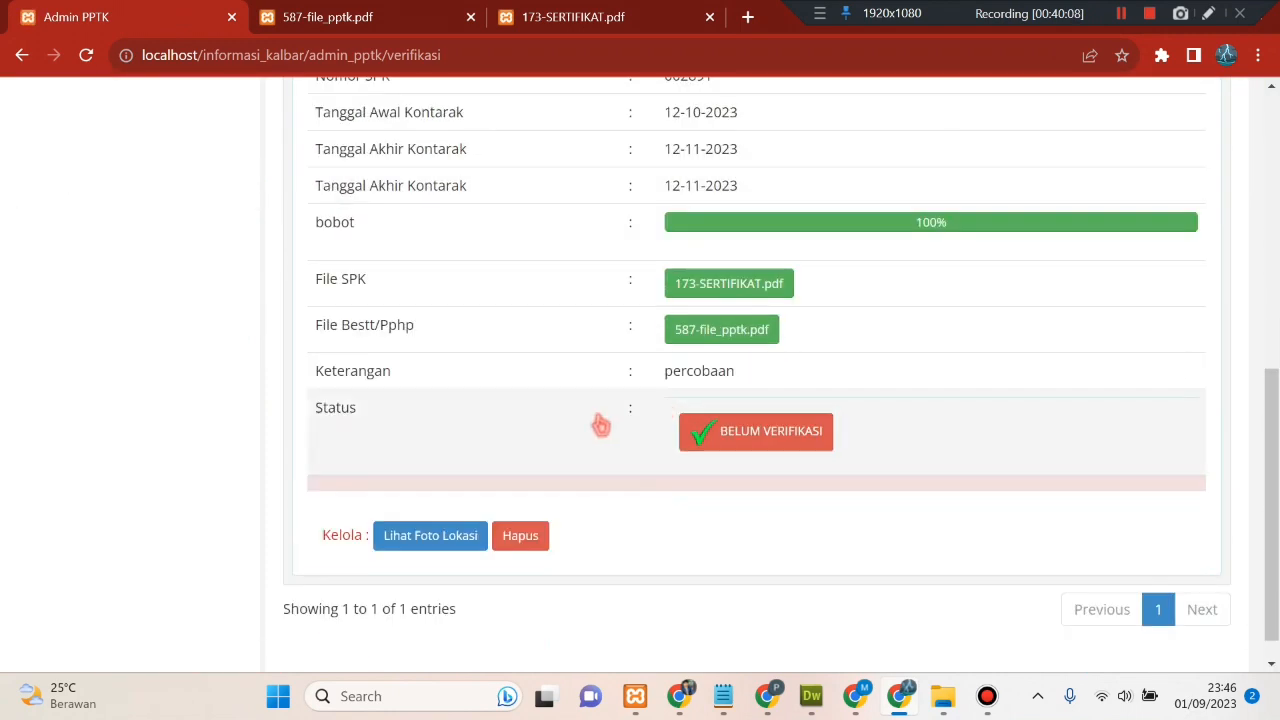
pyautogui.click(802, 452)
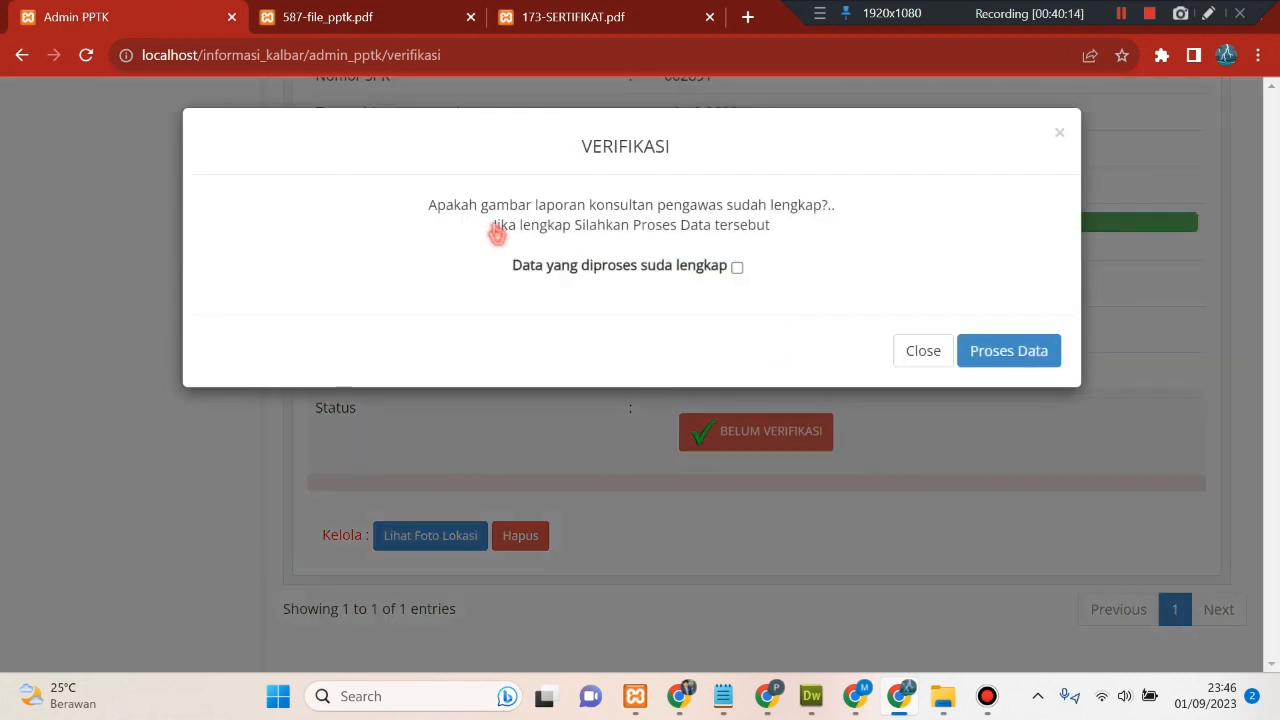
pyautogui.click(737, 267)
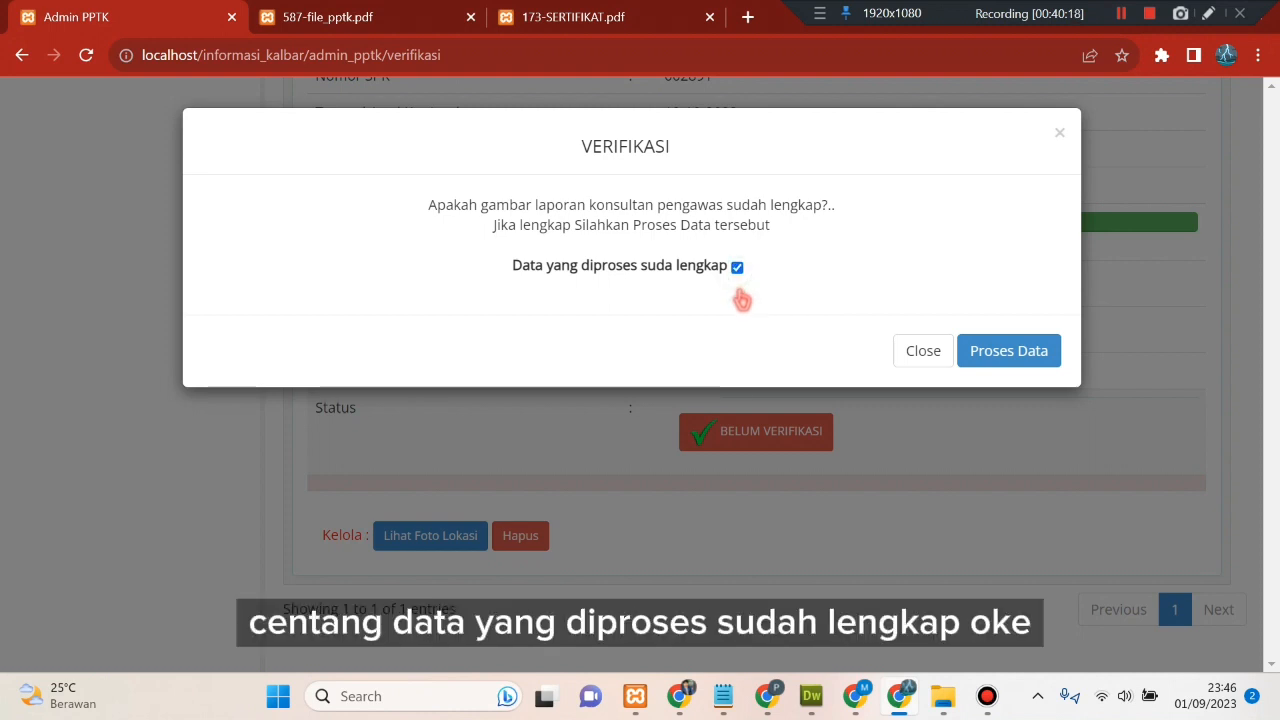
pyautogui.click(995, 352)
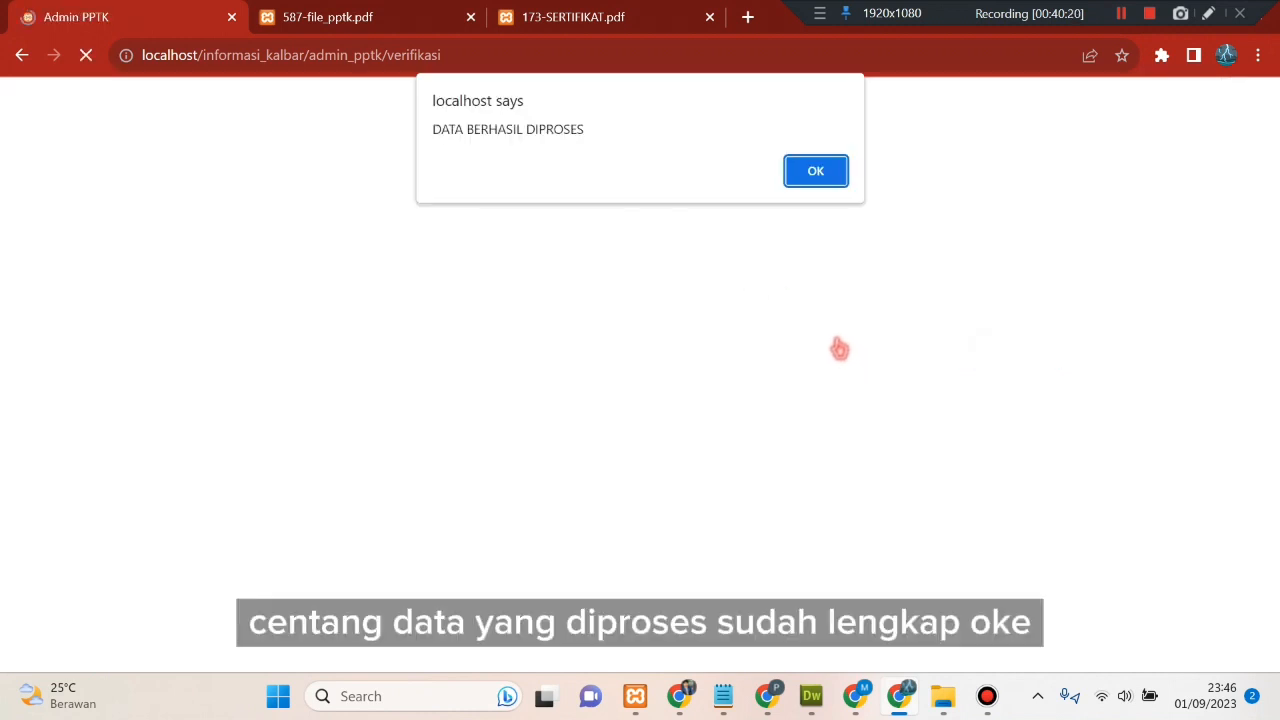
pyautogui.click(818, 170)
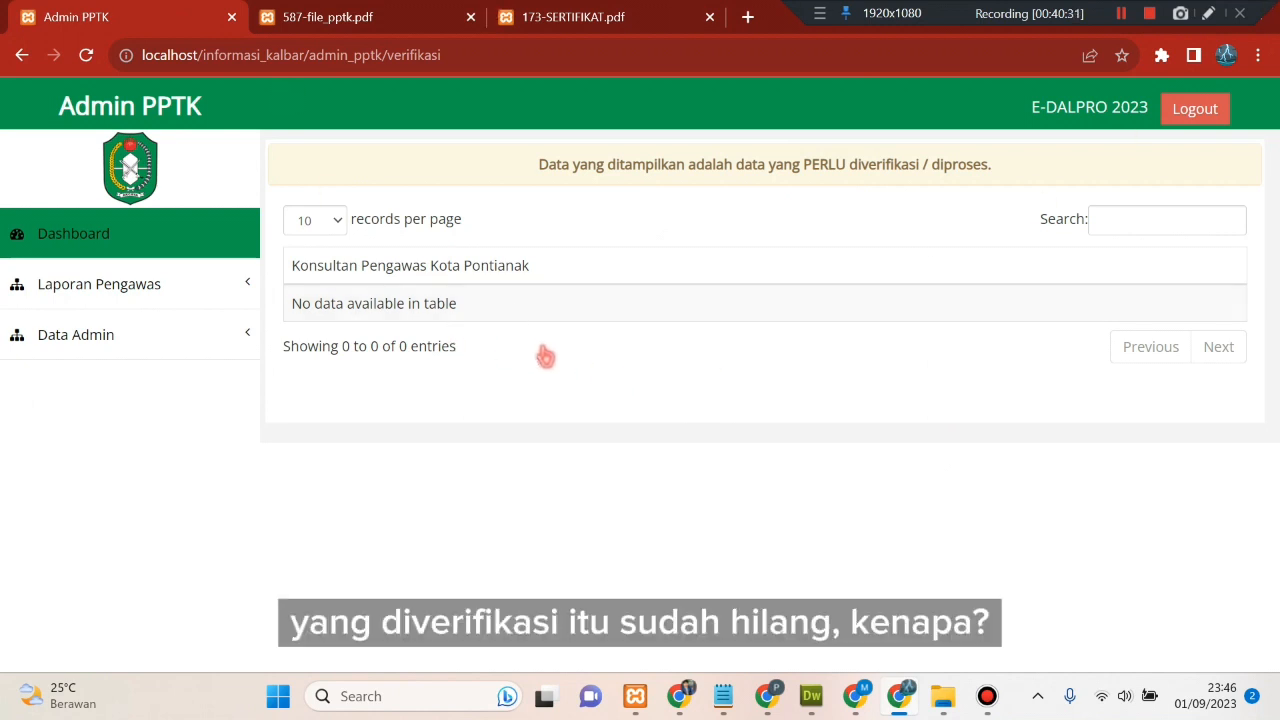
# - Check Detil Data, then open Proyek Selesai showing CV. ALFIAN DINAMIKA ENGINEER at 100%, Selesai
pyautogui.click(224, 281)
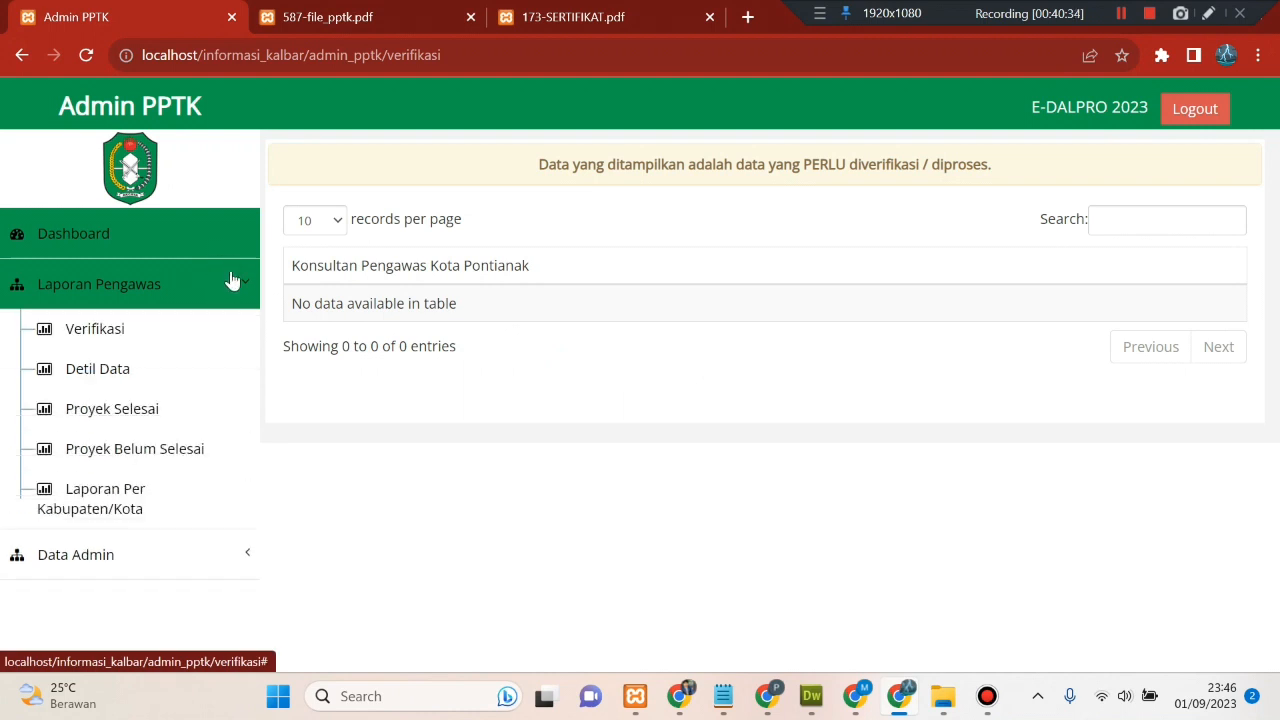
pyautogui.click(207, 378)
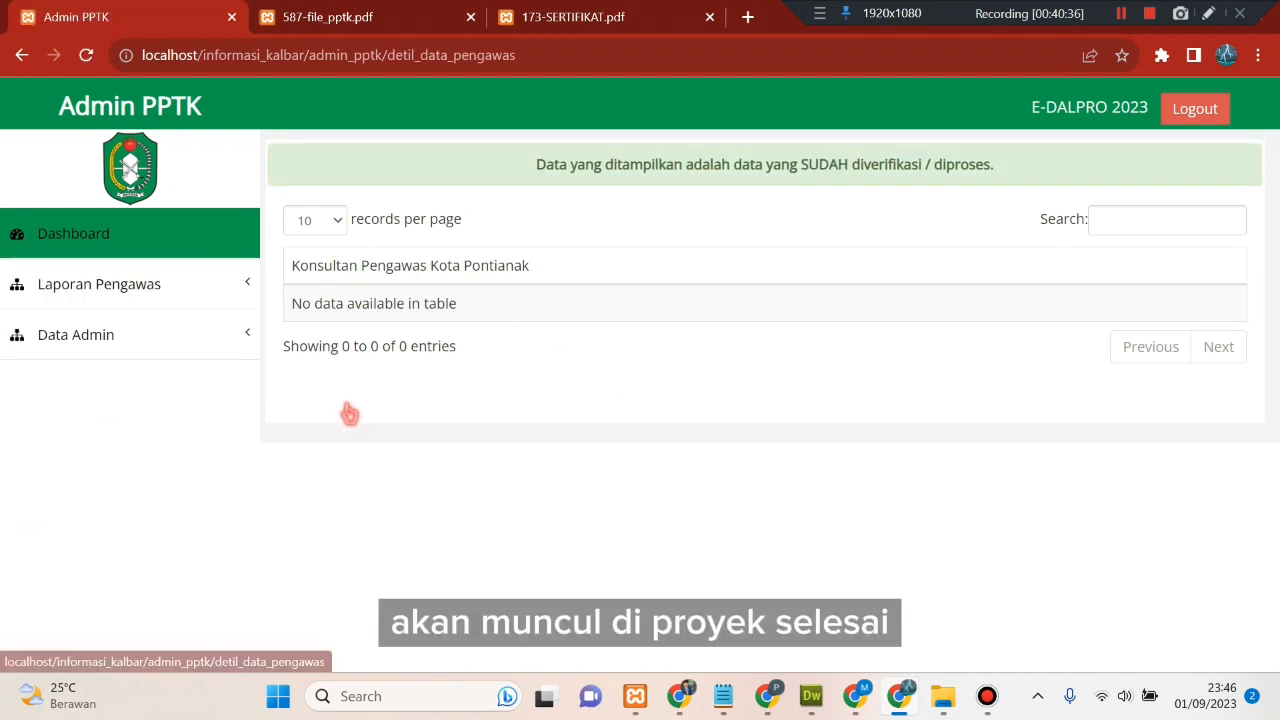
pyautogui.click(194, 286)
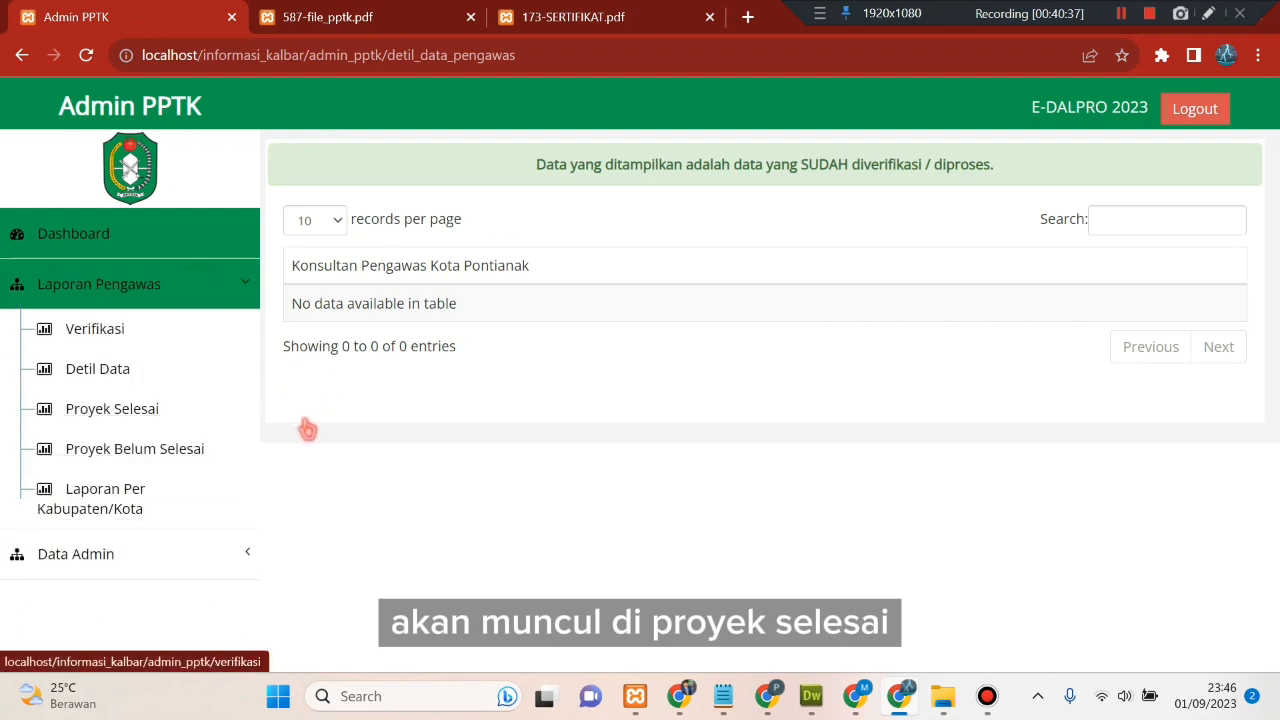
pyautogui.click(202, 420)
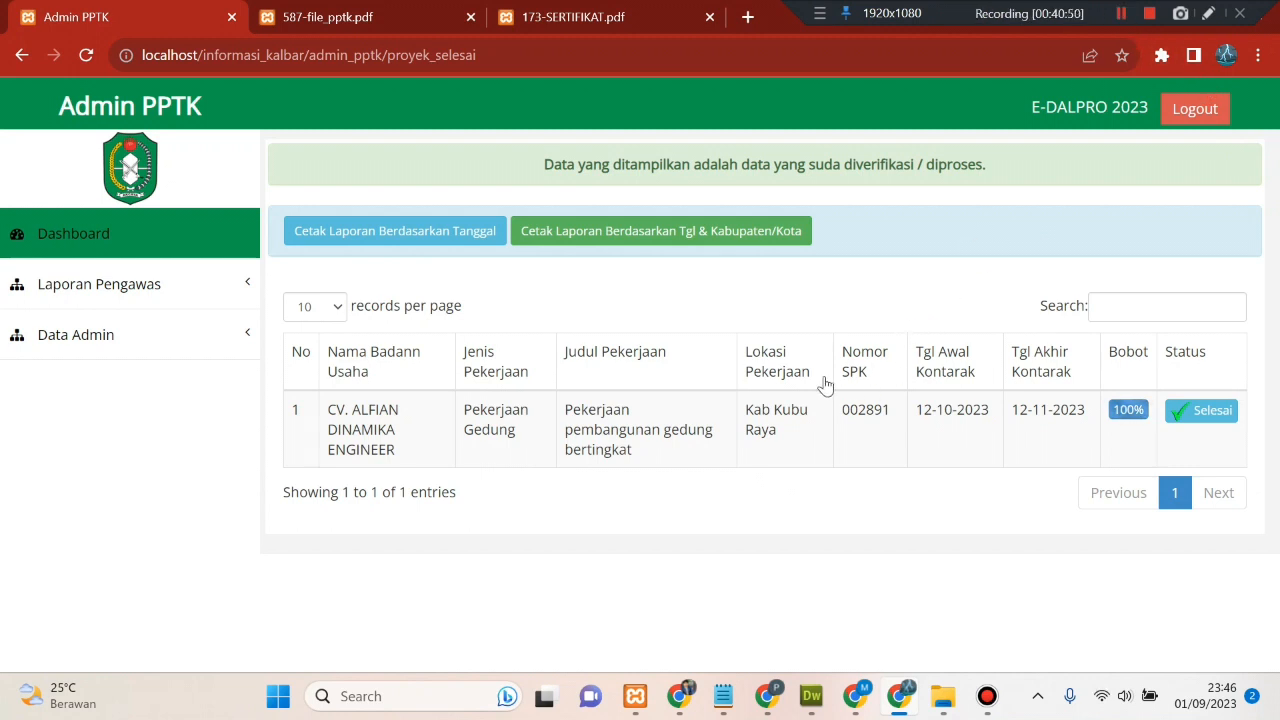
pyautogui.click(690, 538)
pyautogui.click(821, 490)
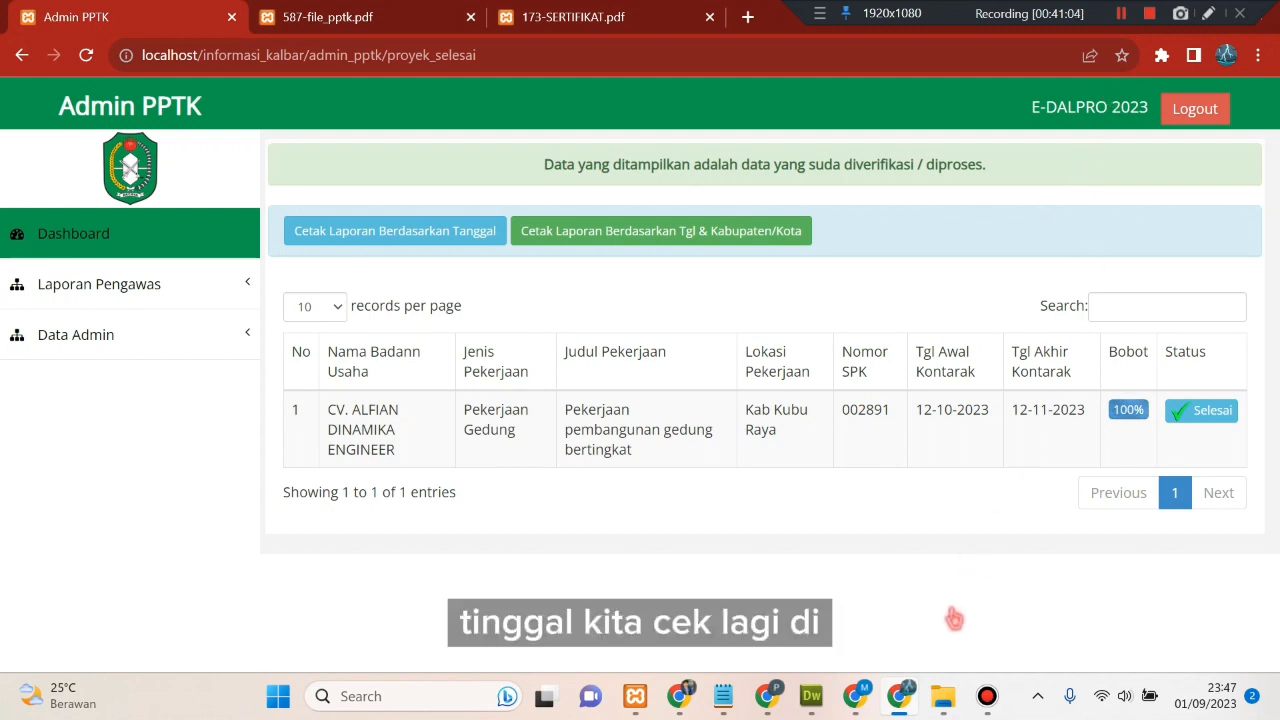
# - In the Admin Penyedia window, reload and open Daftar Pekerjaan Selesai > Data Selesai (Pengawas)
pyautogui.click(678, 696)
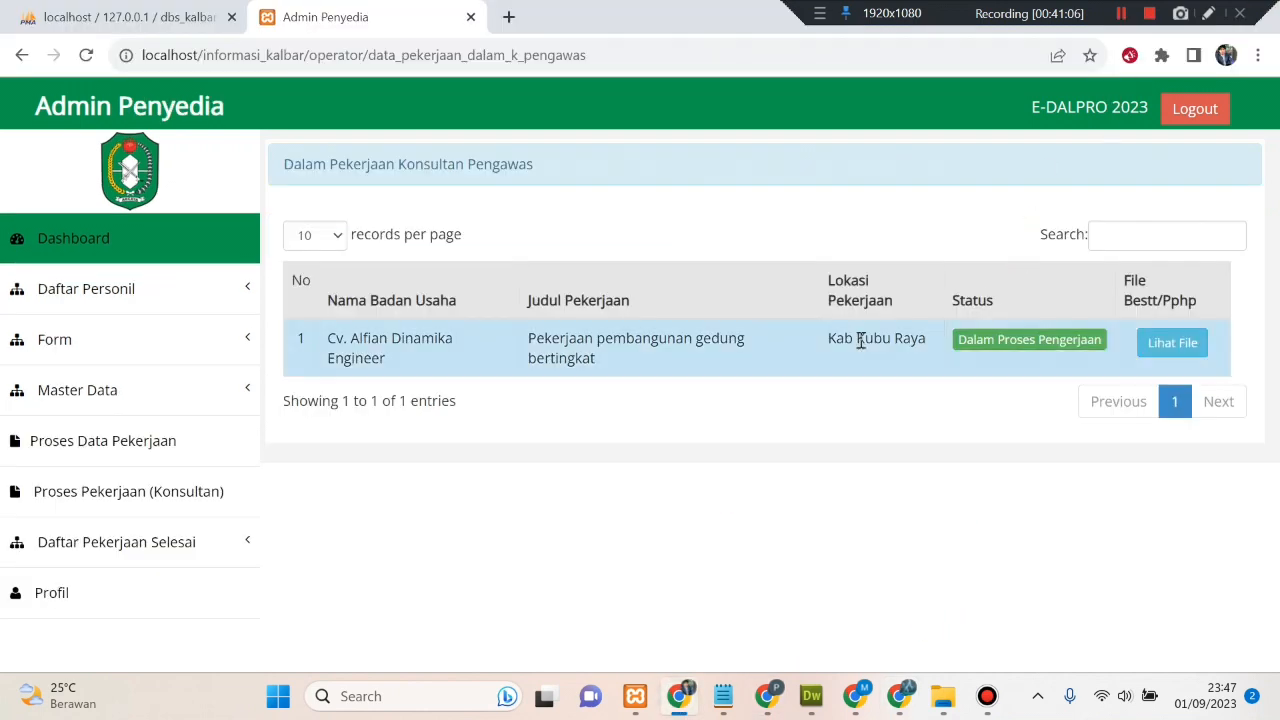
pyautogui.rightClick(689, 204)
pyautogui.click(780, 268)
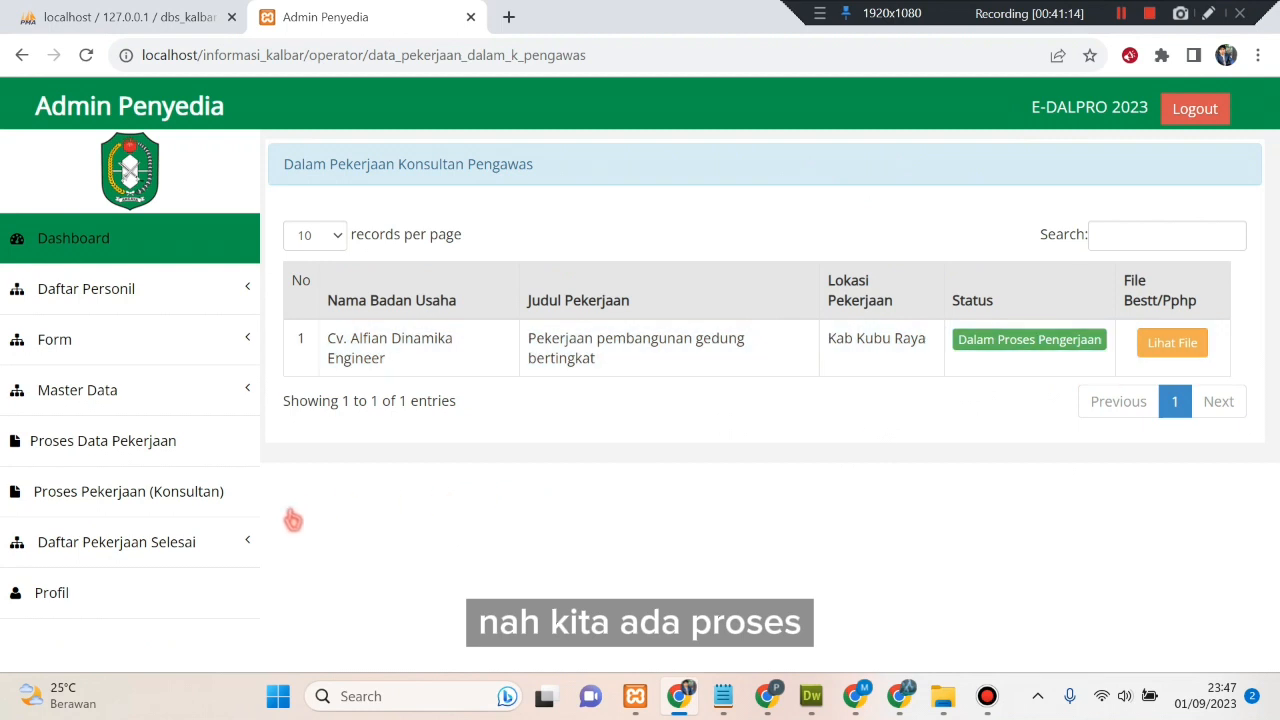
pyautogui.click(237, 543)
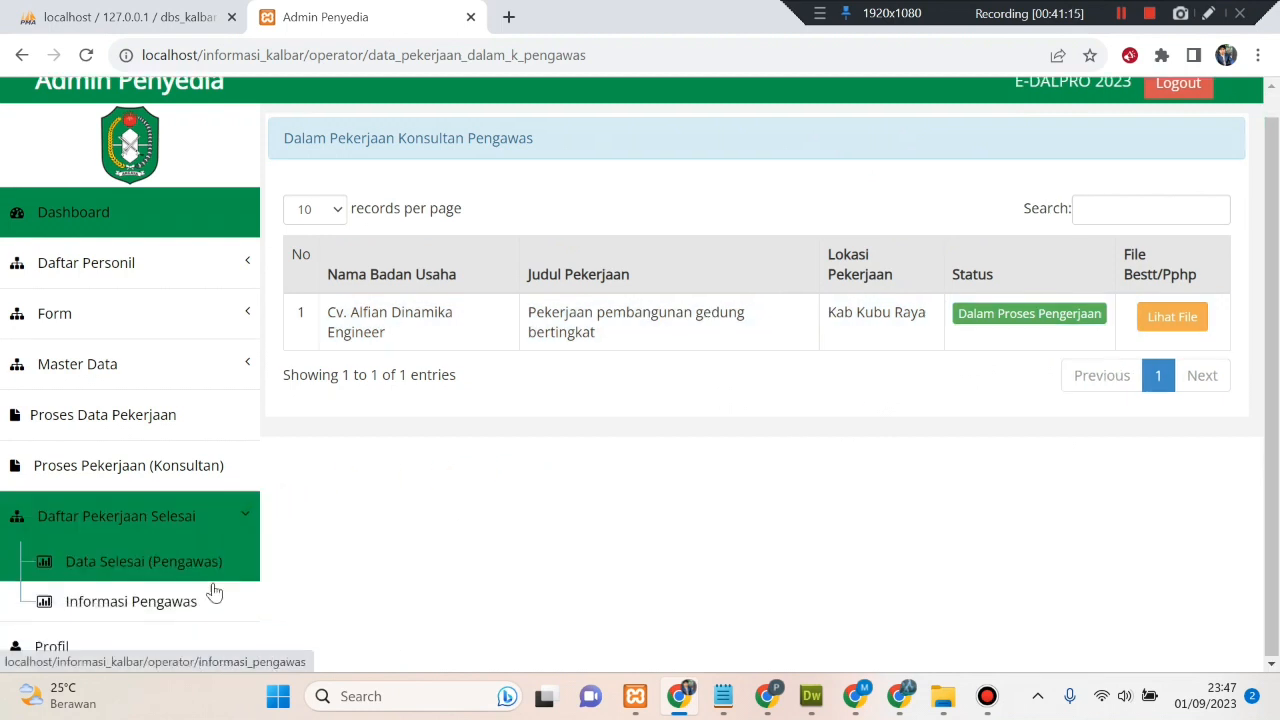
pyautogui.click(298, 559)
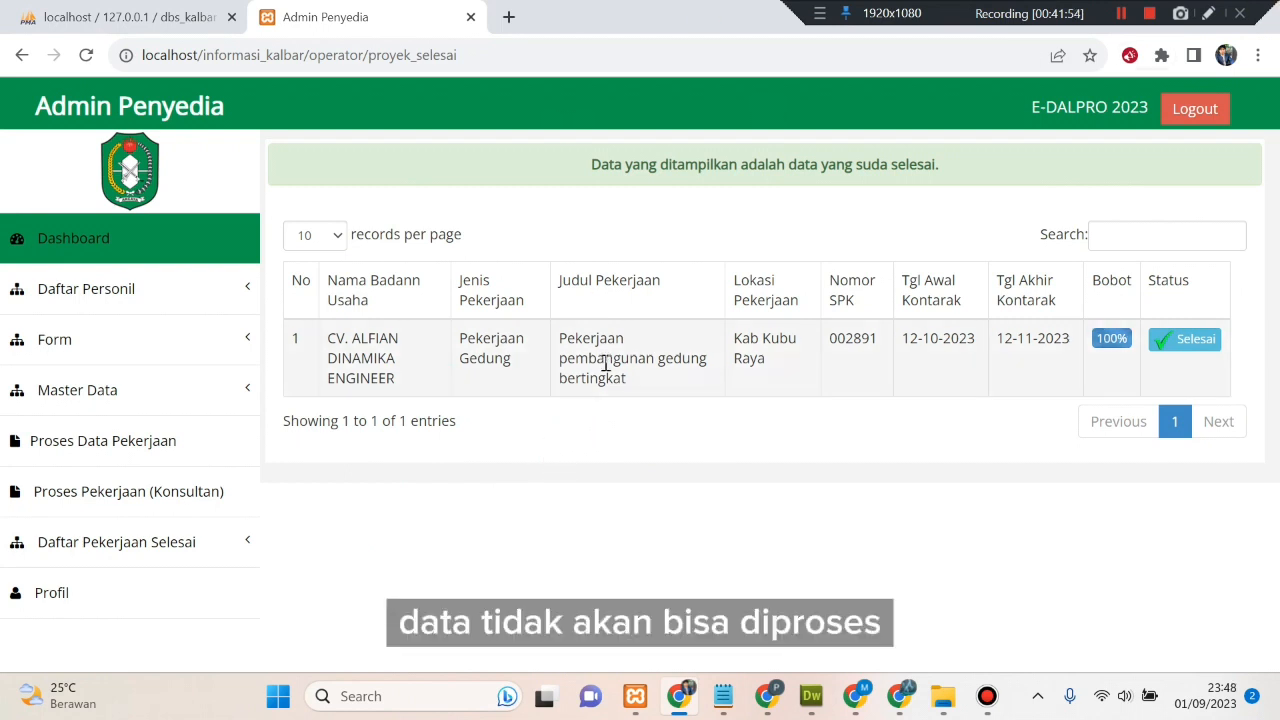
# - Return to the Admin Penyedia dashboard and review its per-district company chart and Kabupaten/Kota table
pyautogui.click(108, 238)
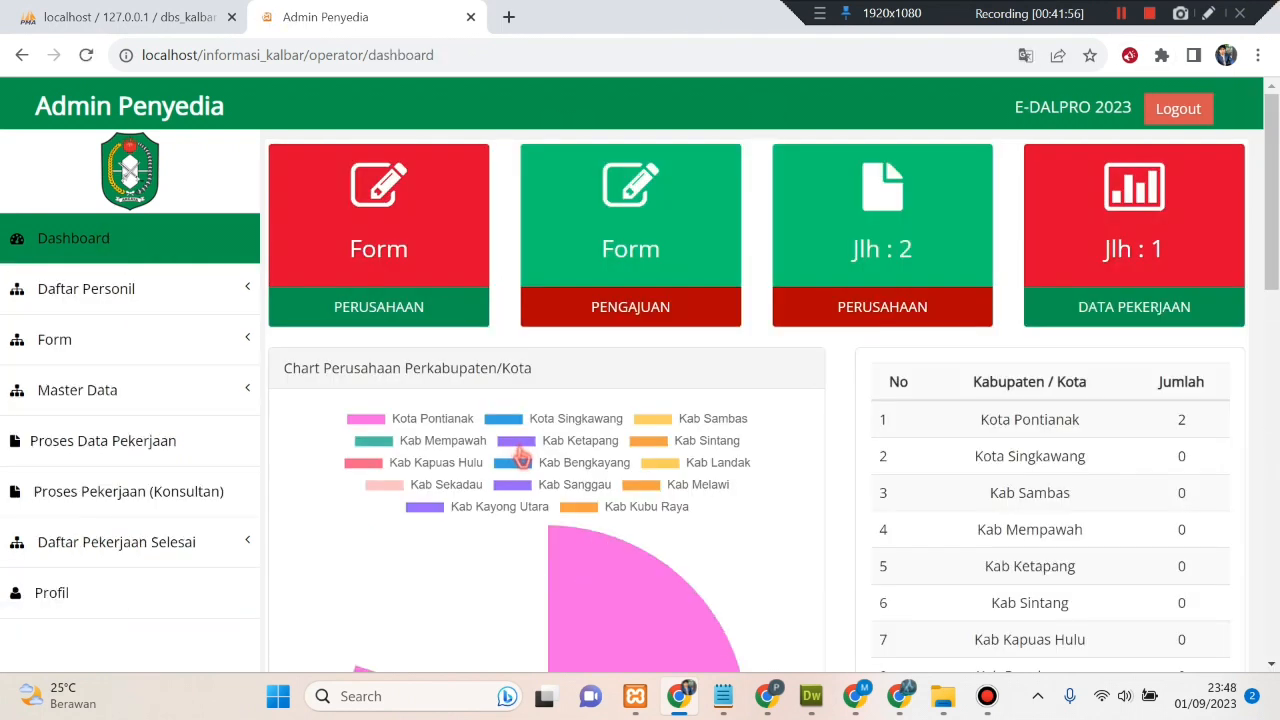
pyautogui.scroll(-4, 920, 509)
pyautogui.scroll(-1, 918, 510)
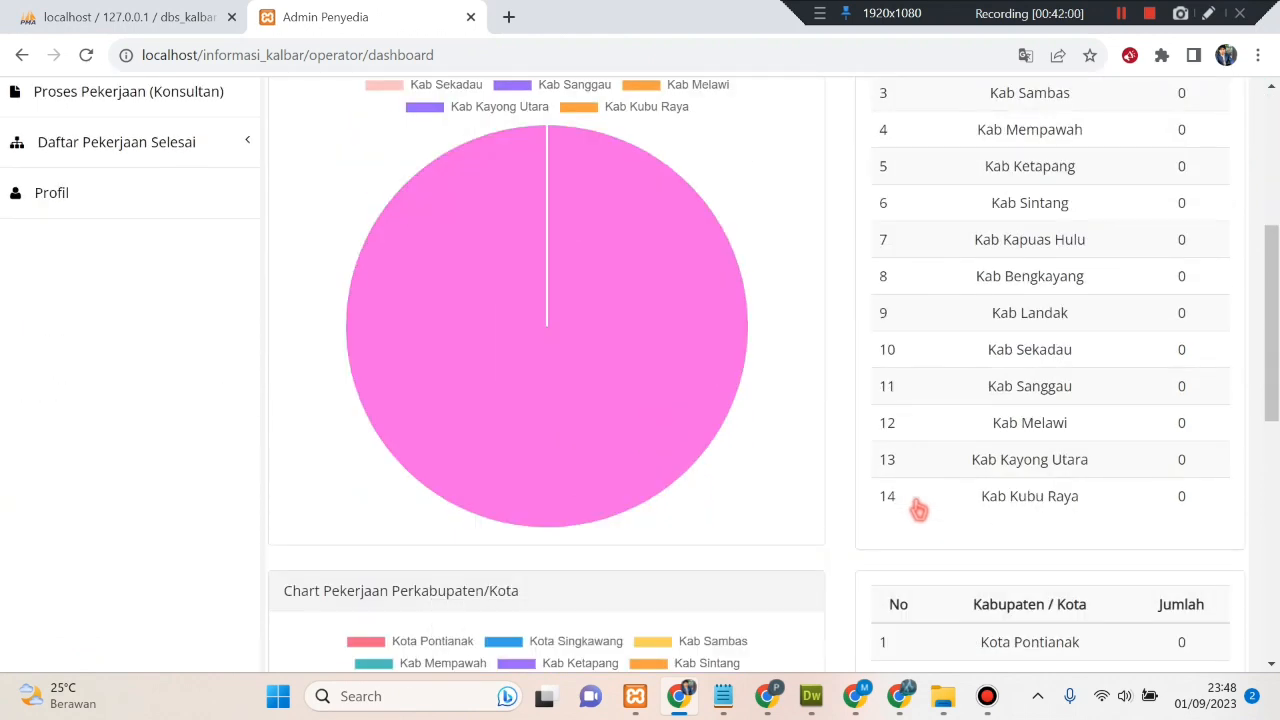
pyautogui.scroll(3, 918, 510)
pyautogui.scroll(1, 918, 509)
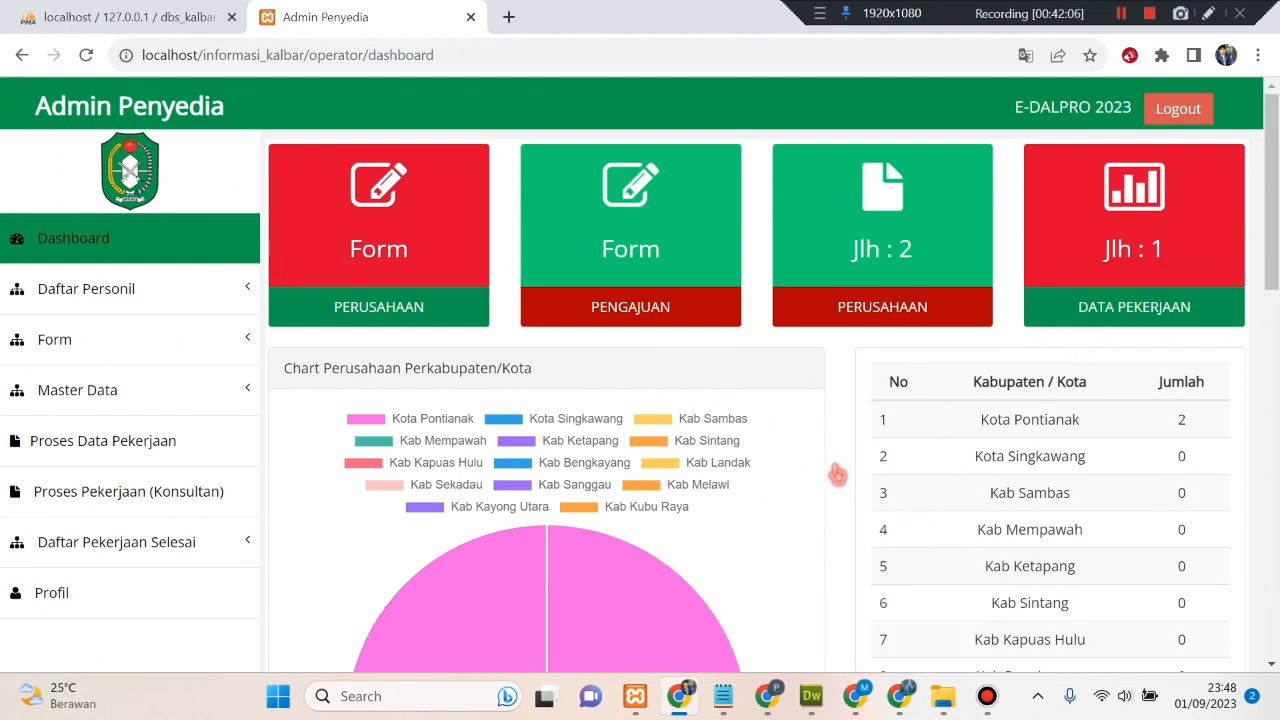
pyautogui.scroll(-1, 837, 475)
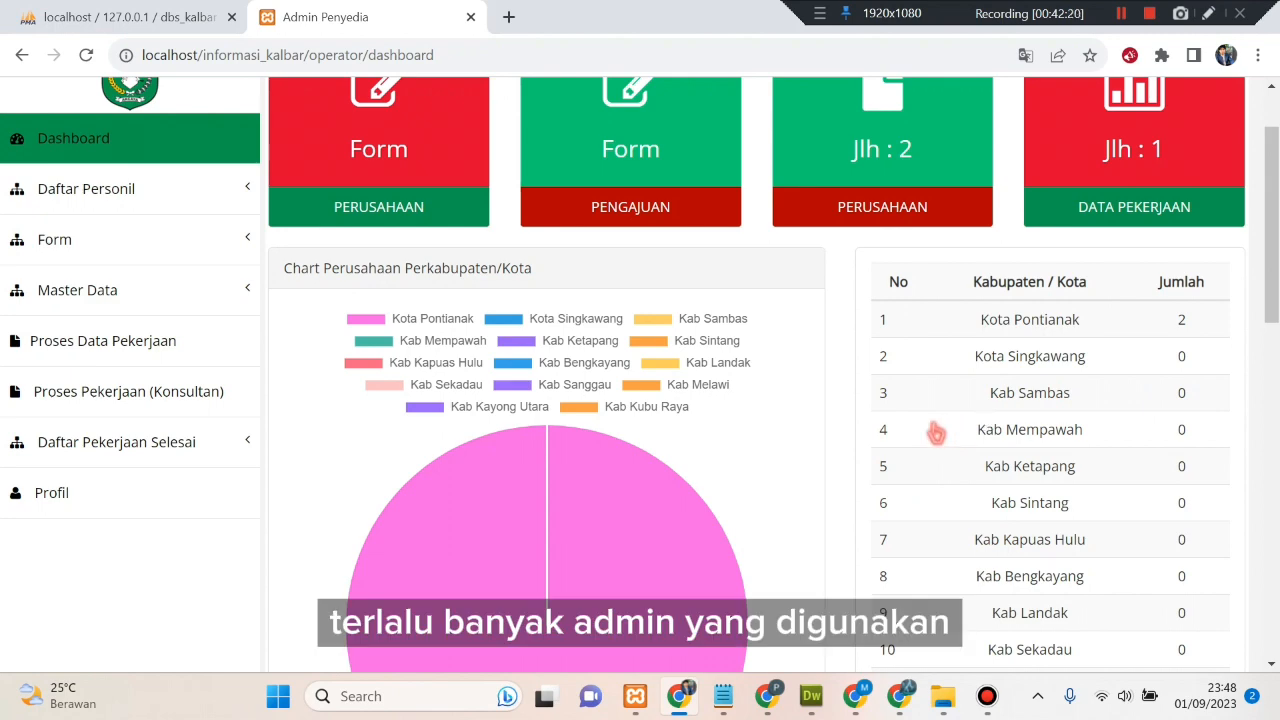
pyautogui.scroll(-2, 934, 431)
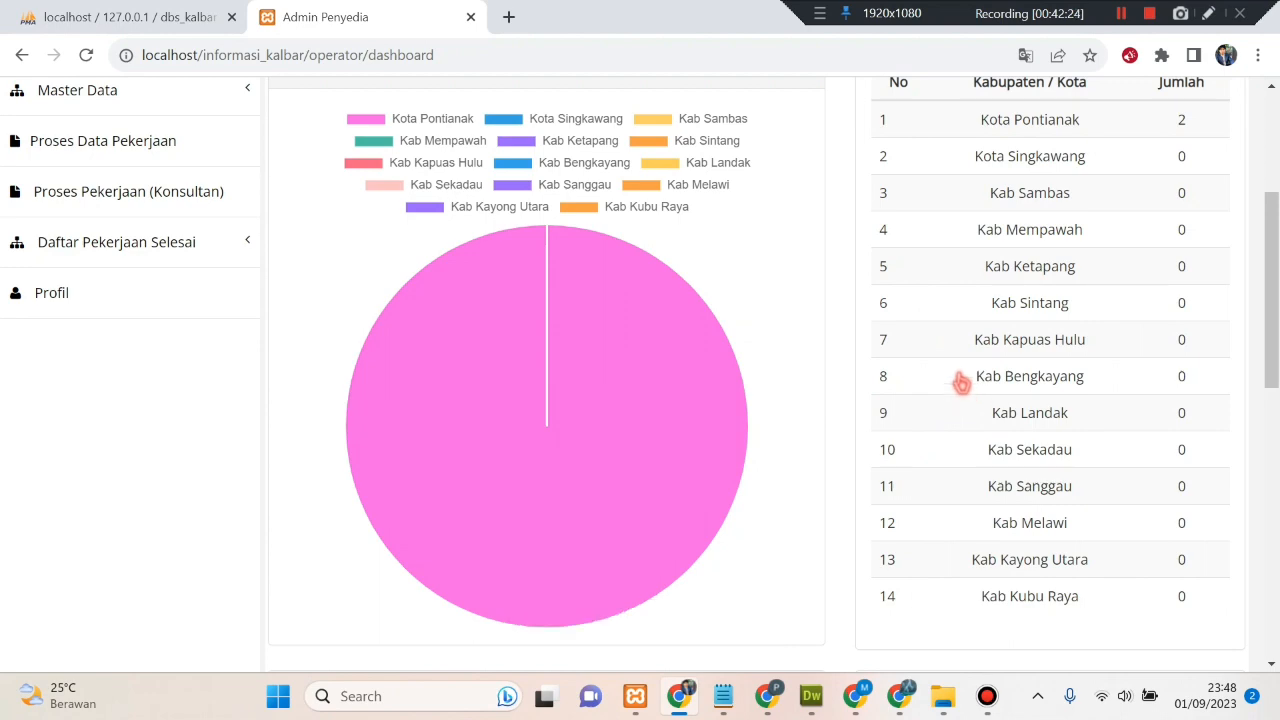
pyautogui.click(1121, 13)
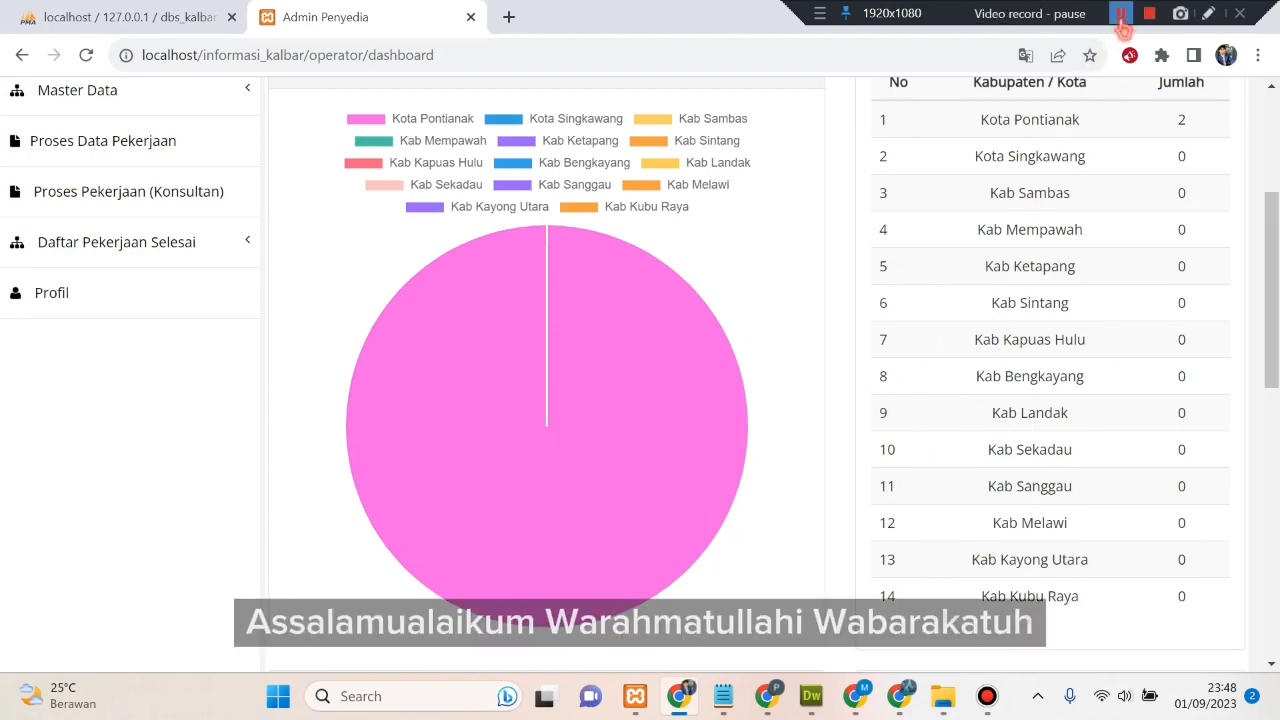